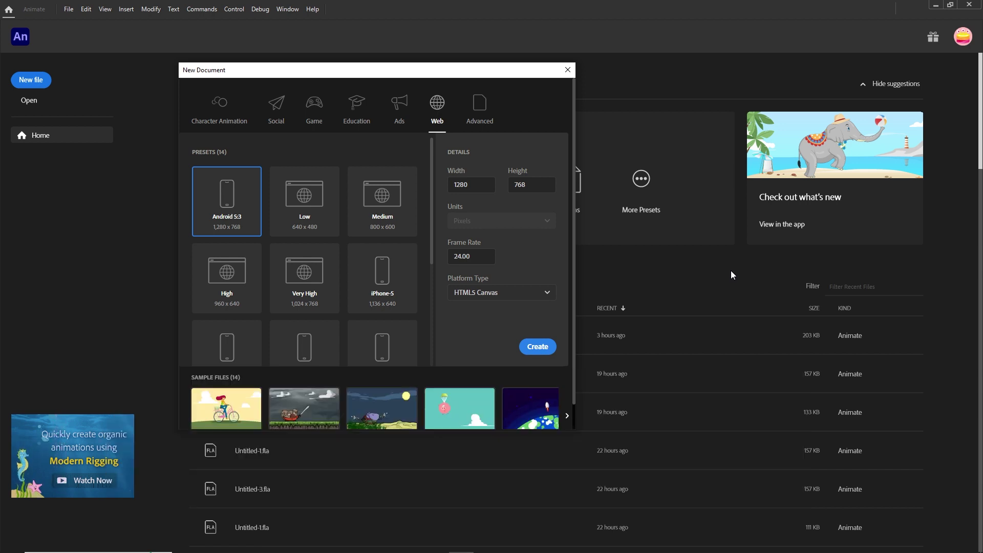
- Switch from Animate to the browser article listing display ad sizes
{"action": "mouse_move", "coordinate": [364, 544]}
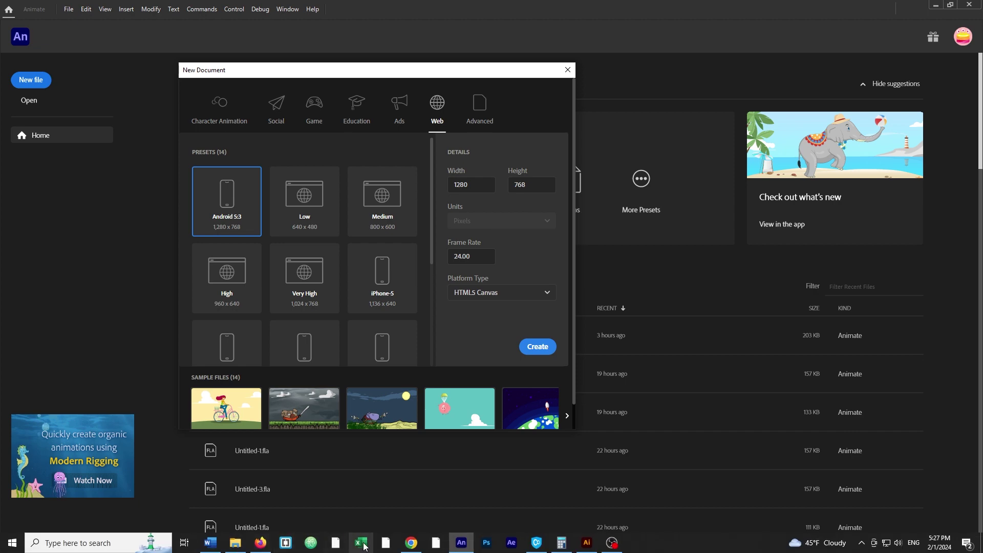
{"action": "left_click", "coordinate": [411, 543]}
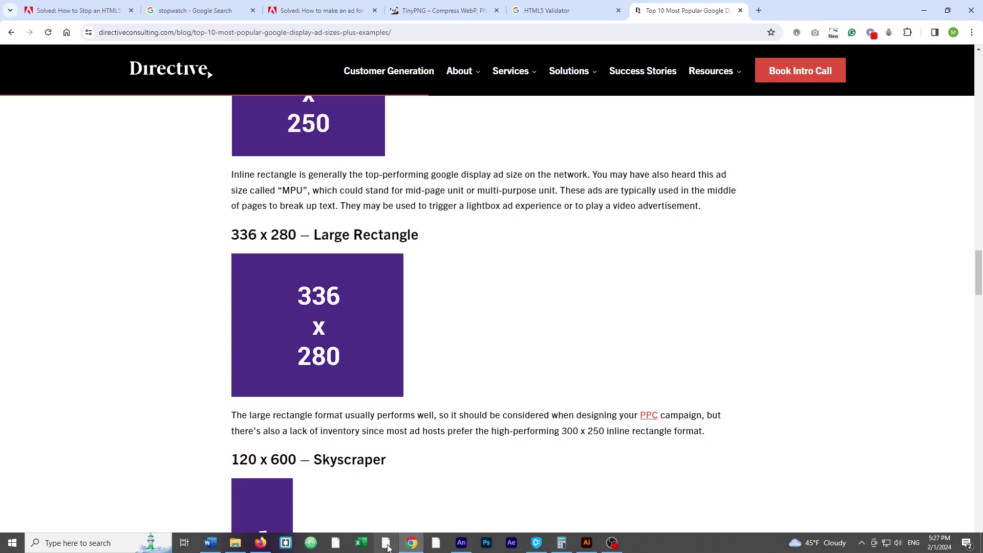
- Find the 336 x 280 Large Rectangle section in the article, then return to Animate's New Document dialog
{"action": "scroll", "coordinate": [505, 437], "scroll_direction": "up", "scroll_amount": 20}
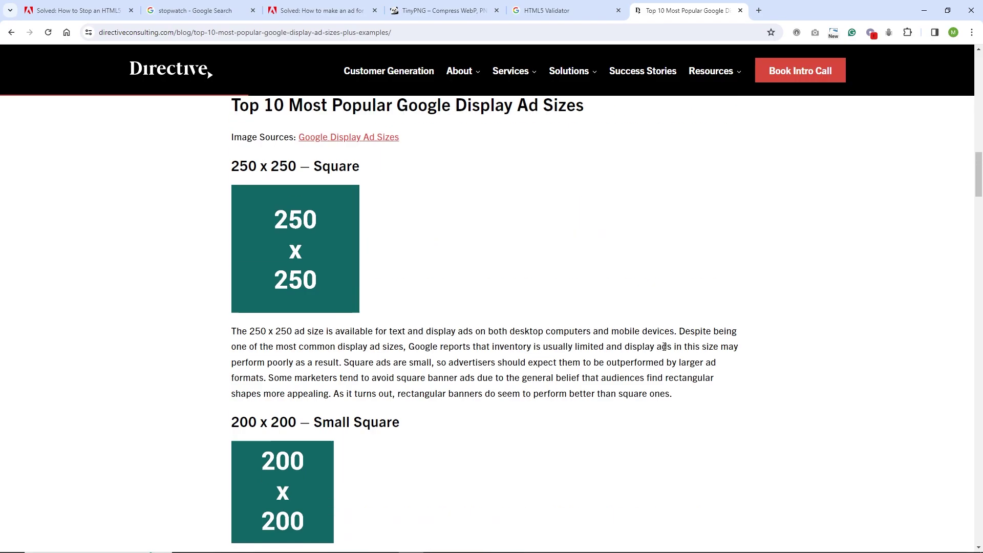
{"action": "scroll", "coordinate": [655, 346], "scroll_direction": "up", "scroll_amount": 7}
{"action": "scroll", "coordinate": [648, 350], "scroll_direction": "down", "scroll_amount": 4}
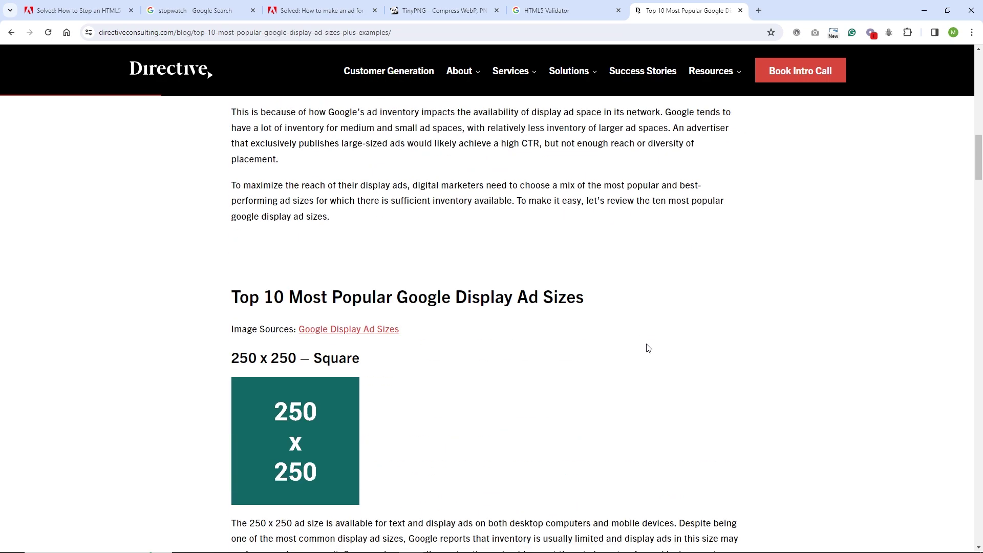
{"action": "scroll", "coordinate": [648, 348], "scroll_direction": "up", "scroll_amount": 20}
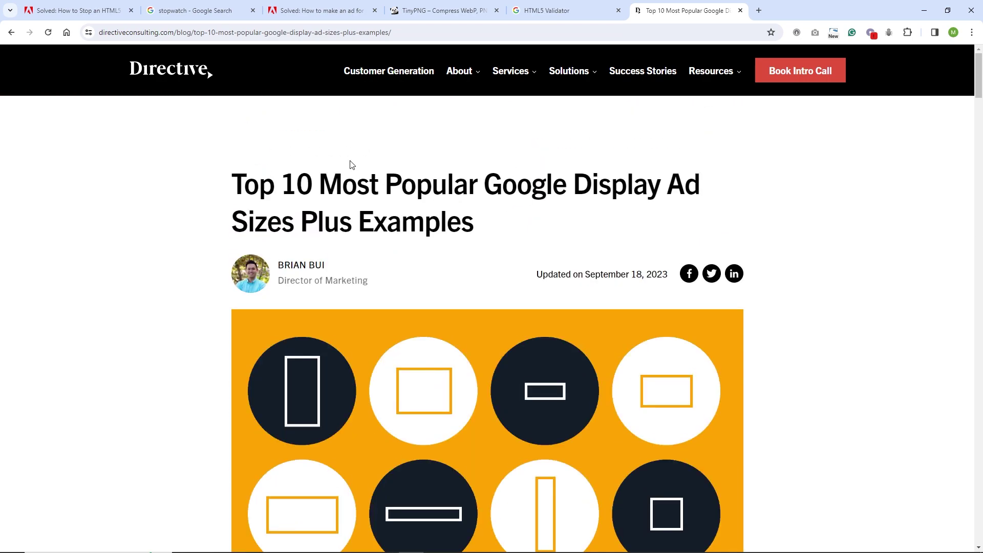
{"action": "scroll", "coordinate": [582, 237], "scroll_direction": "down", "scroll_amount": 7}
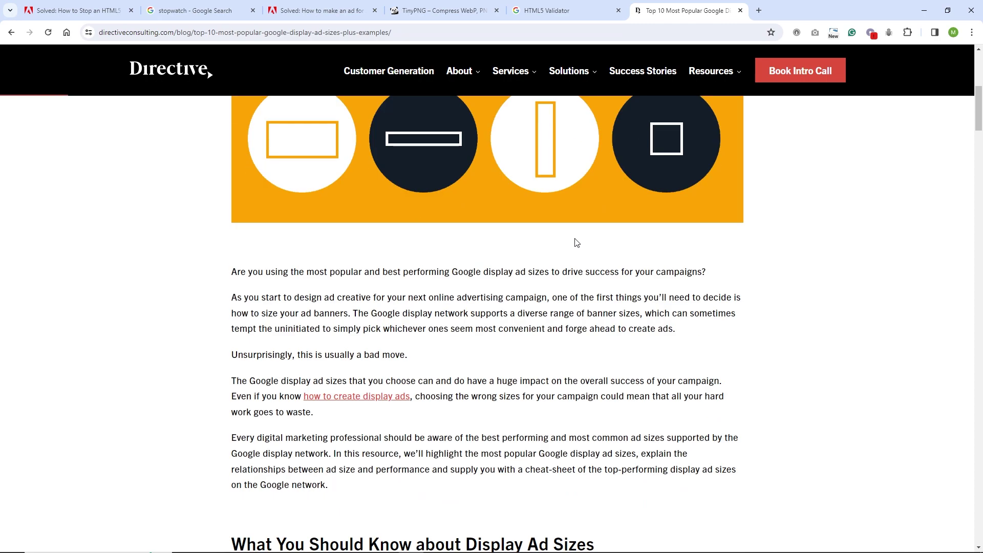
{"action": "scroll", "coordinate": [575, 242], "scroll_direction": "down", "scroll_amount": 14}
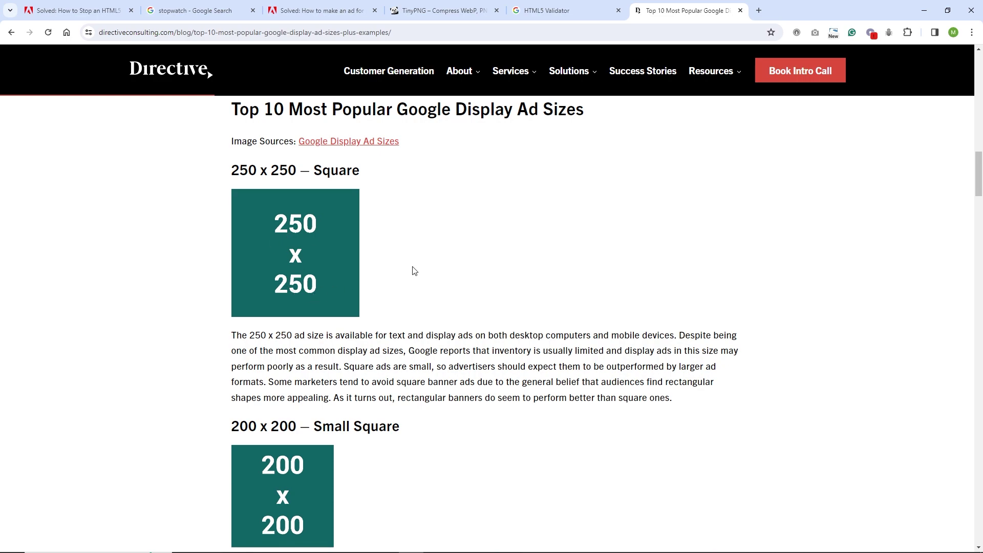
{"action": "scroll", "coordinate": [408, 298], "scroll_direction": "down", "scroll_amount": 4}
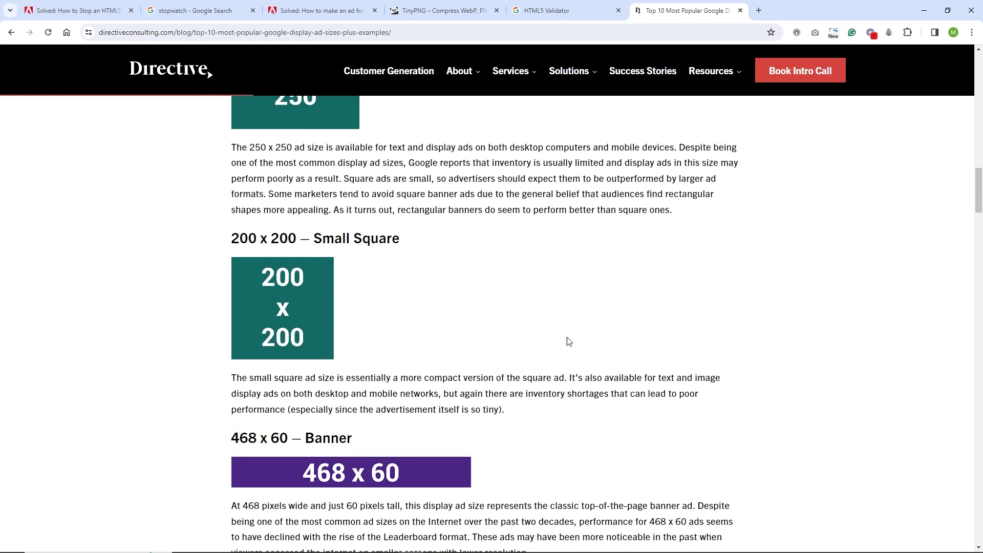
{"action": "scroll", "coordinate": [567, 337], "scroll_direction": "down", "scroll_amount": 19}
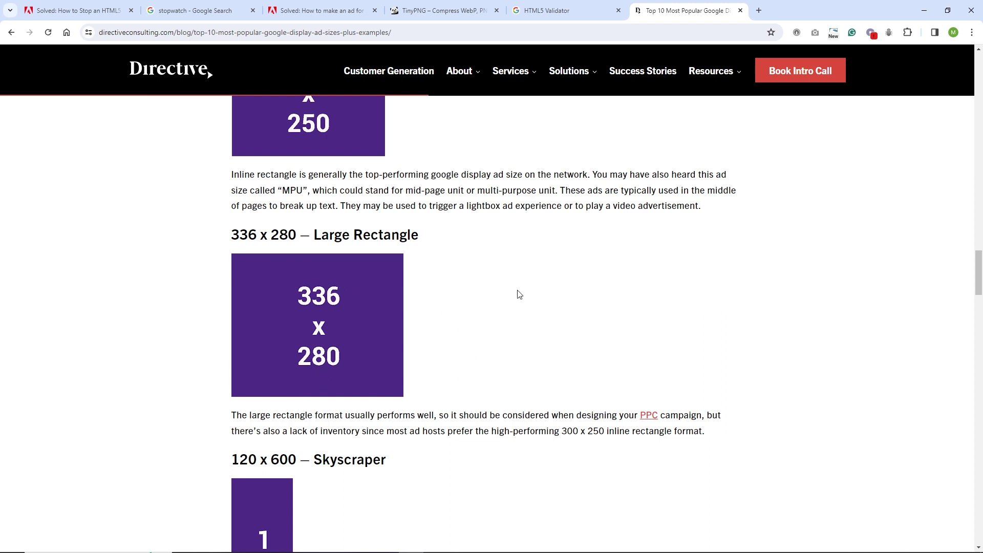
{"action": "mouse_move", "coordinate": [512, 544]}
{"action": "left_click", "coordinate": [462, 543]}
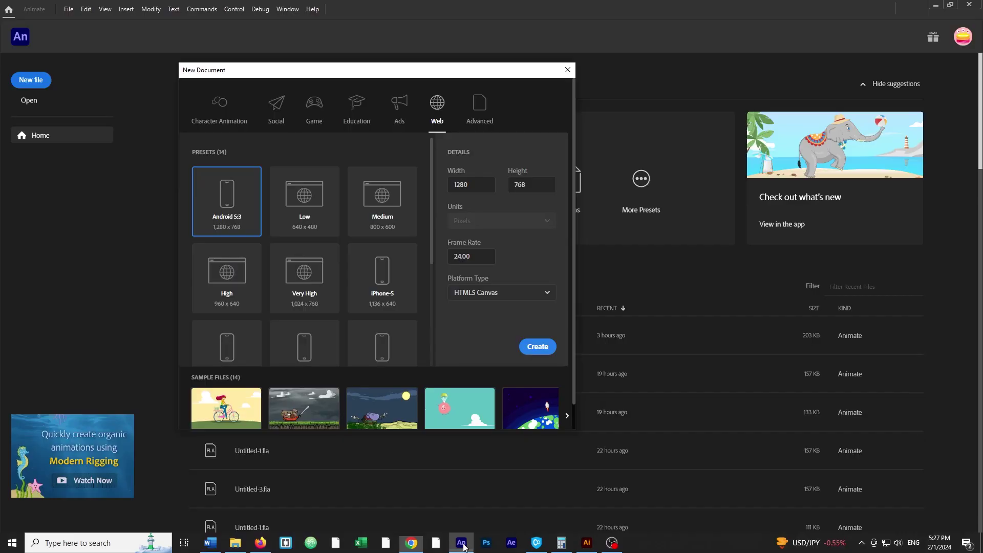
- Create a 336 x 280 HTML5 Canvas document
{"action": "double_click", "coordinate": [463, 185]}
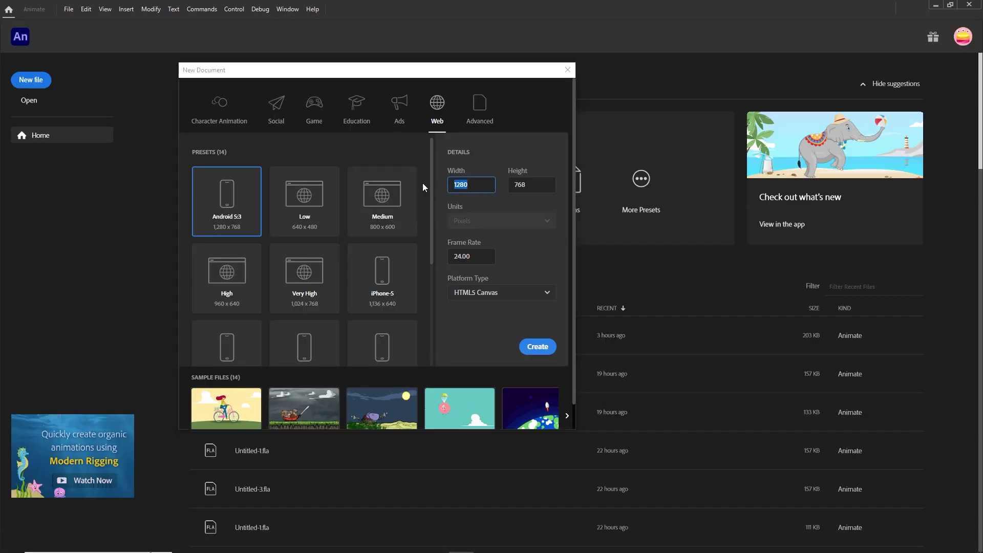
{"action": "type", "text": "336"}
{"action": "double_click", "coordinate": [531, 182]}
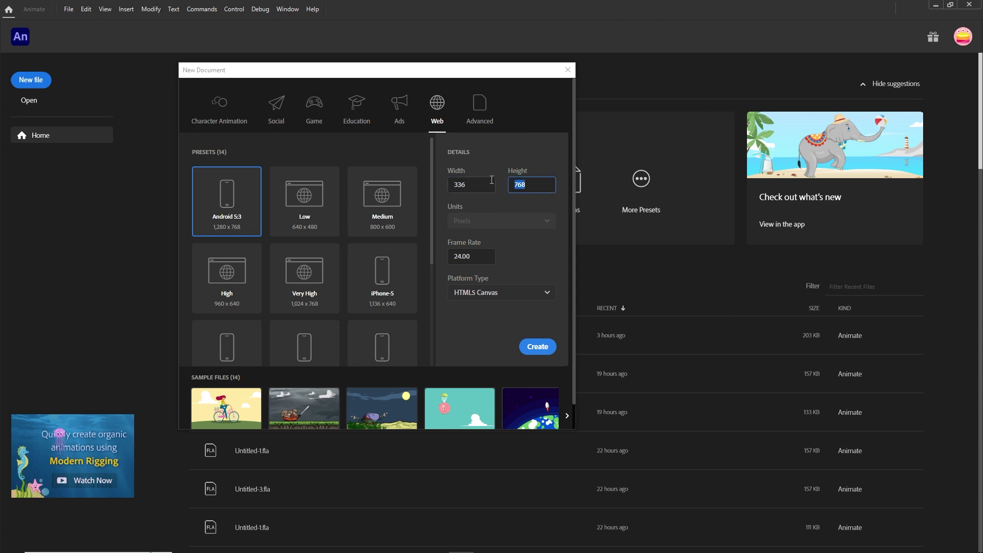
{"action": "type", "text": "280"}
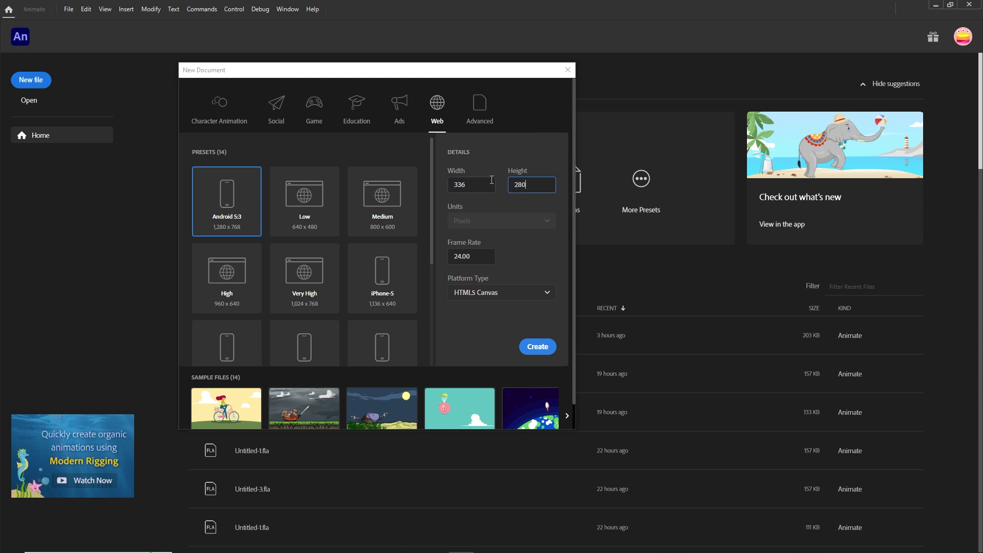
{"action": "left_click", "coordinate": [542, 353]}
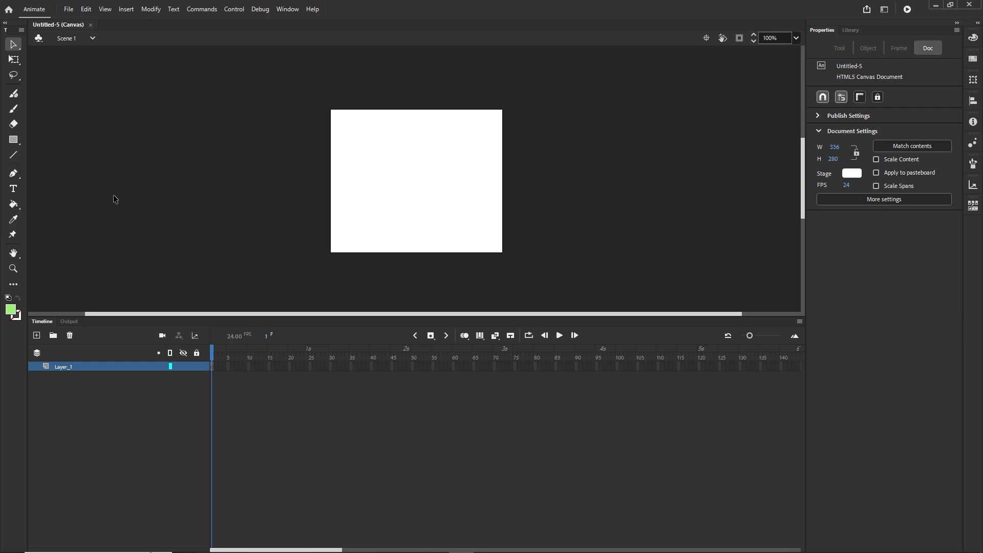
- Browse the Window menu's panels and workspaces, leaving the workspace unchanged
{"action": "left_click", "coordinate": [287, 11]}
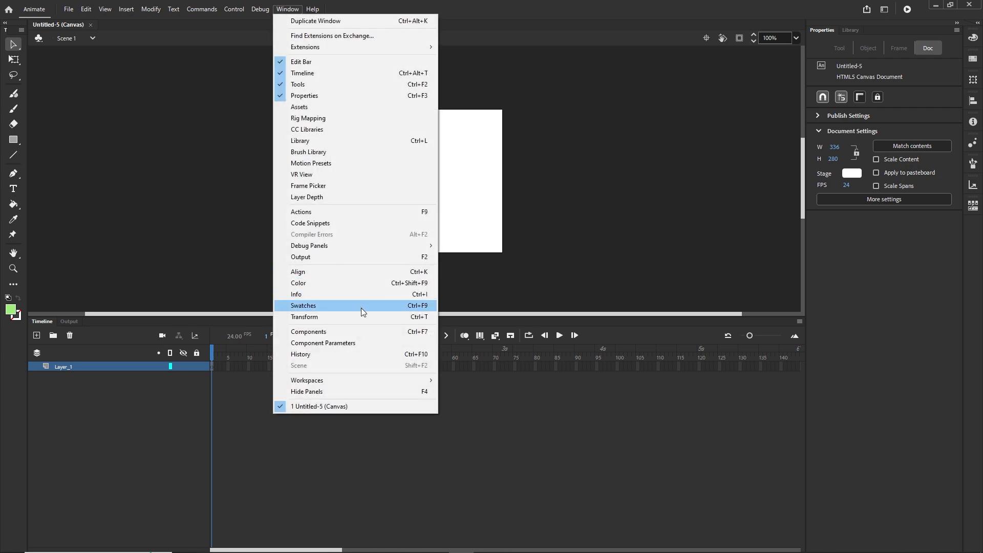
{"action": "mouse_move", "coordinate": [415, 381]}
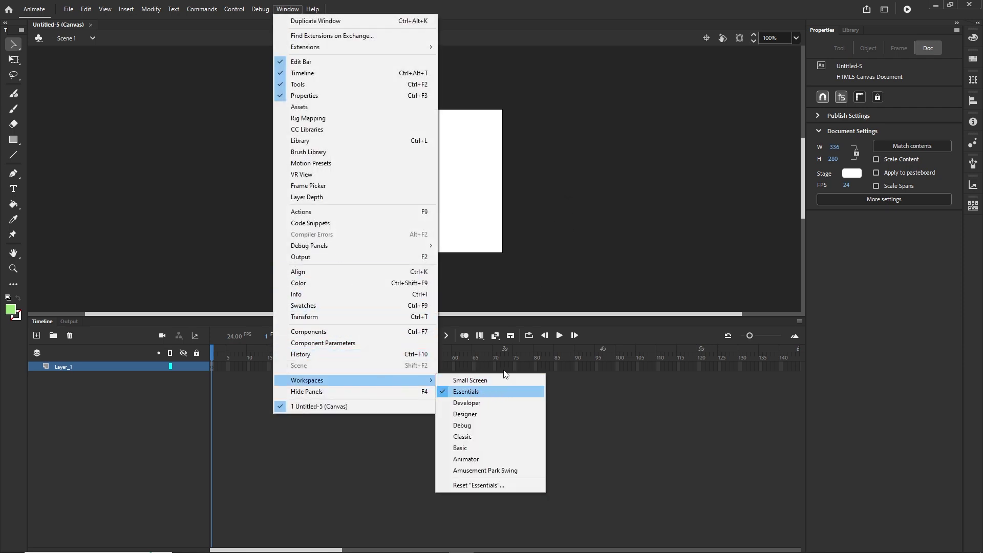
{"action": "left_click", "coordinate": [550, 268]}
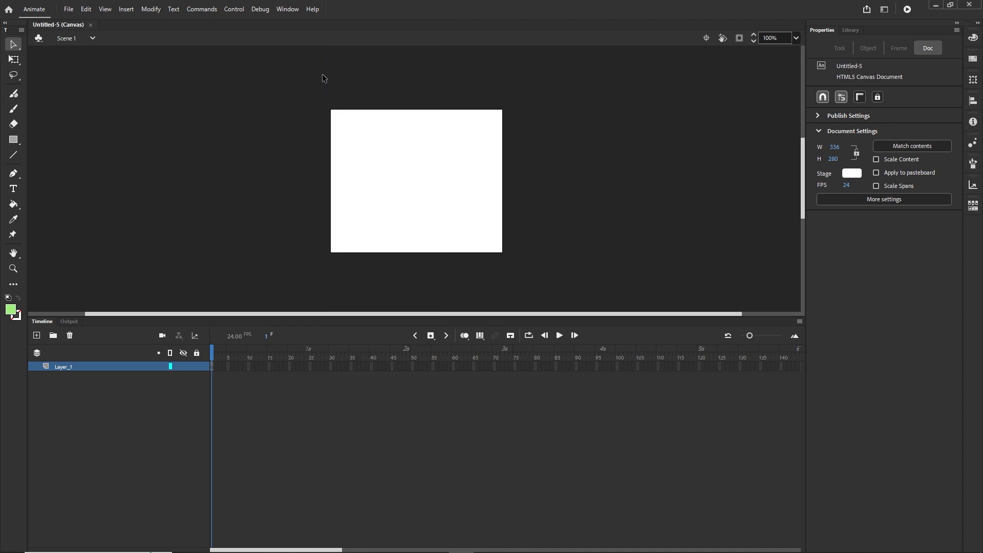
{"action": "left_click", "coordinate": [292, 11]}
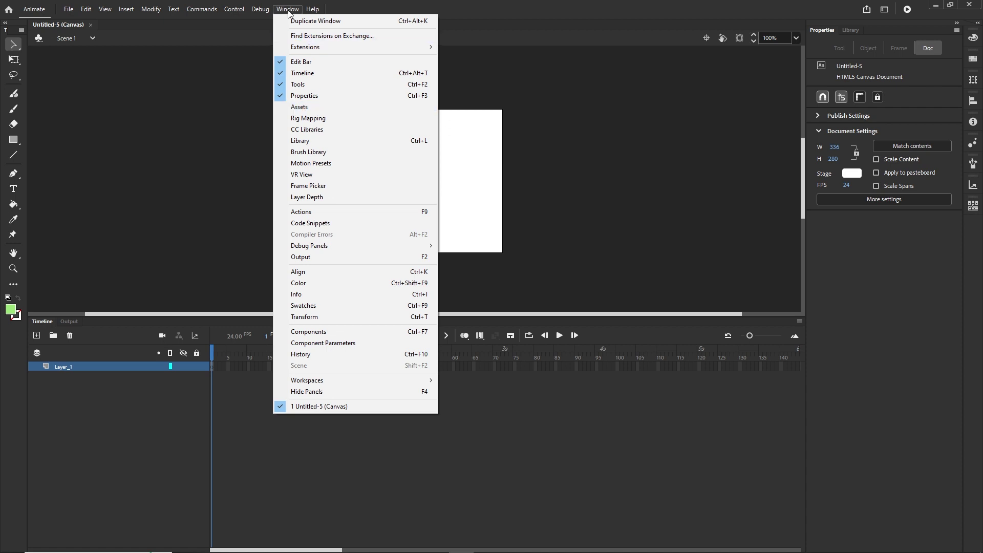
{"action": "left_click", "coordinate": [290, 13]}
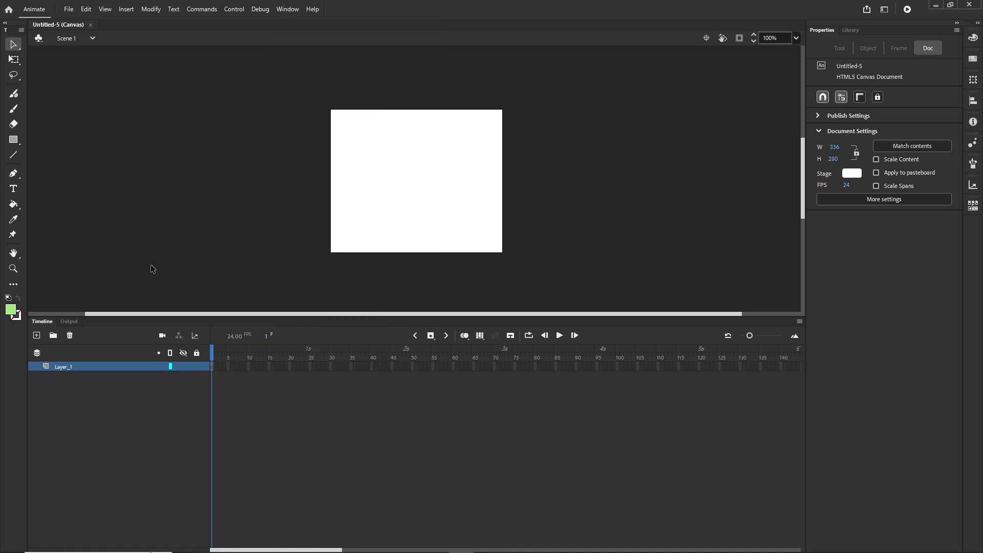
- Choose the Oval tool with fill #82CD5D and no stroke
{"action": "left_click", "coordinate": [19, 144]}
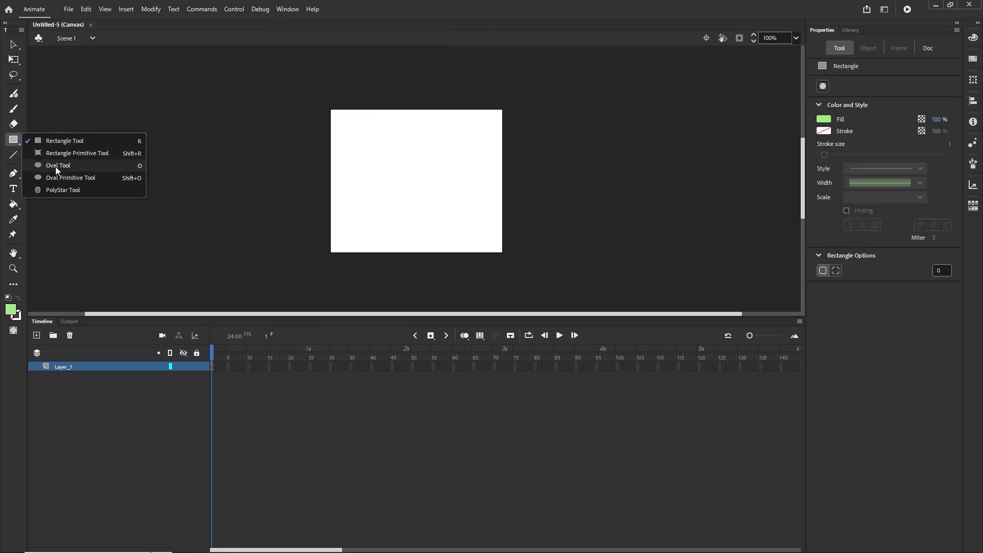
{"action": "key", "text": "o"}
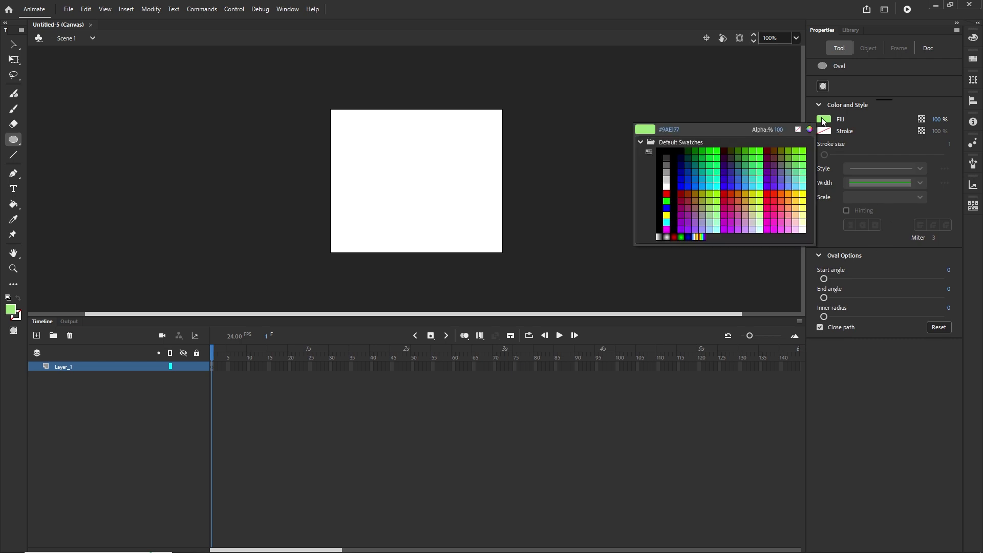
{"action": "left_click", "coordinate": [824, 120]}
{"action": "left_click", "coordinate": [809, 129]}
{"action": "left_click_drag", "start_coordinate": [689, 193], "coordinate": [700, 202]}
{"action": "left_click", "coordinate": [844, 182]}
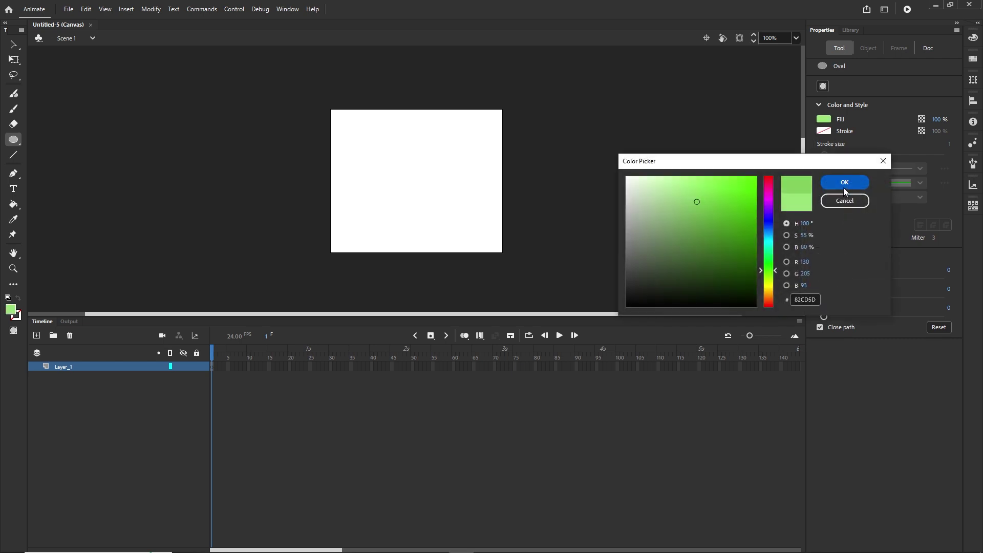
{"action": "left_click", "coordinate": [825, 132]}
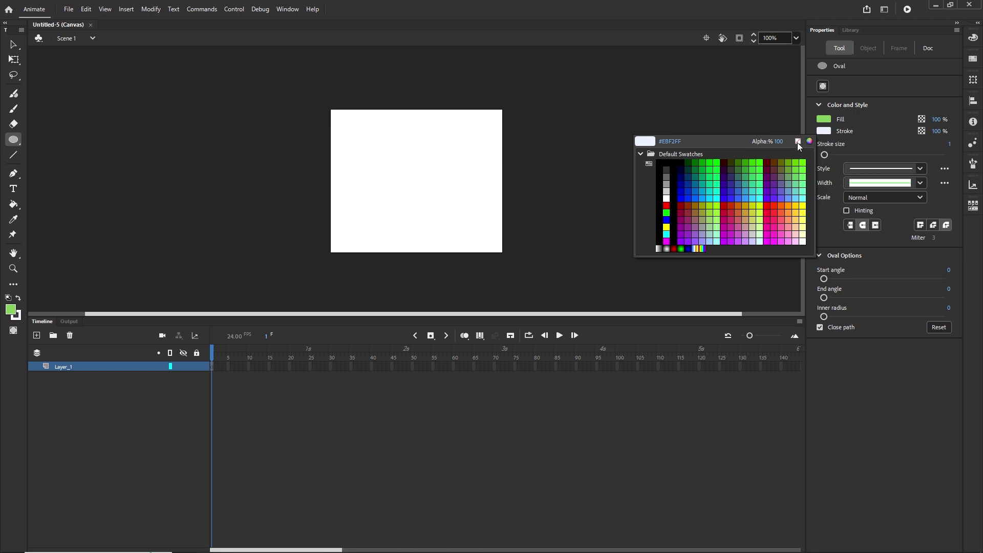
{"action": "left_click", "coordinate": [797, 143]}
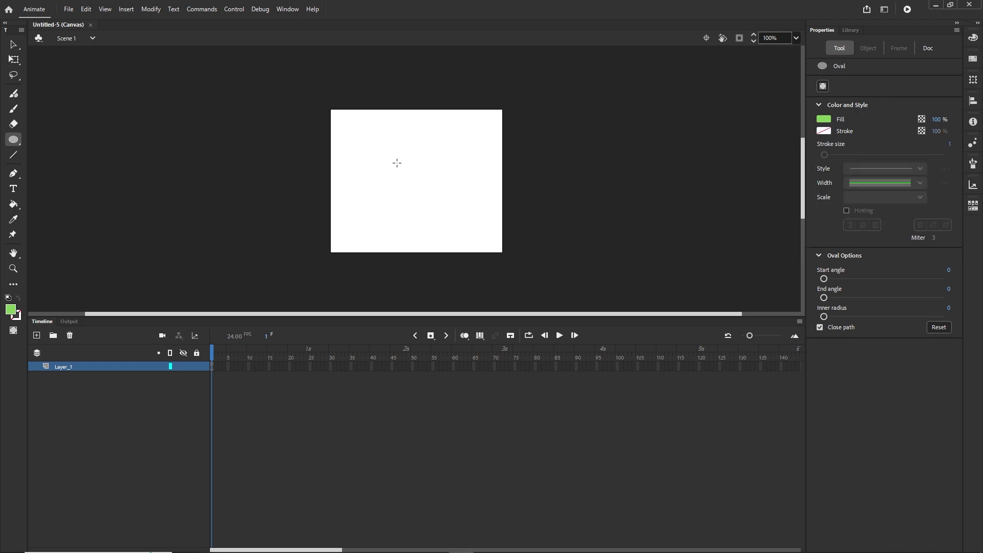
- Draw a 70 x 70 green circle and centre it on the stage at X 133, Y 105
{"action": "left_click_drag", "start_coordinate": [396, 163], "coordinate": [433, 201]}
{"action": "key", "text": "v"}
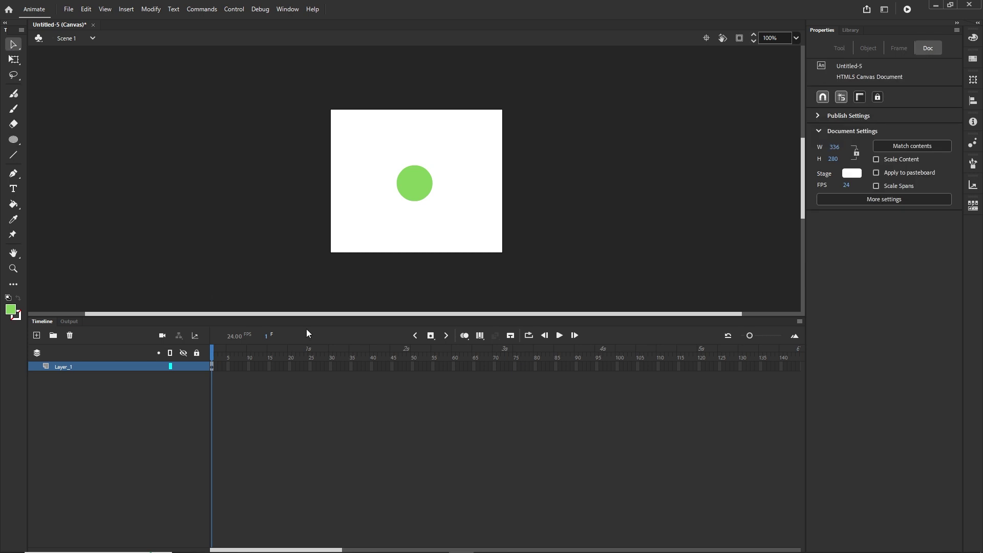
{"action": "left_click", "coordinate": [412, 196]}
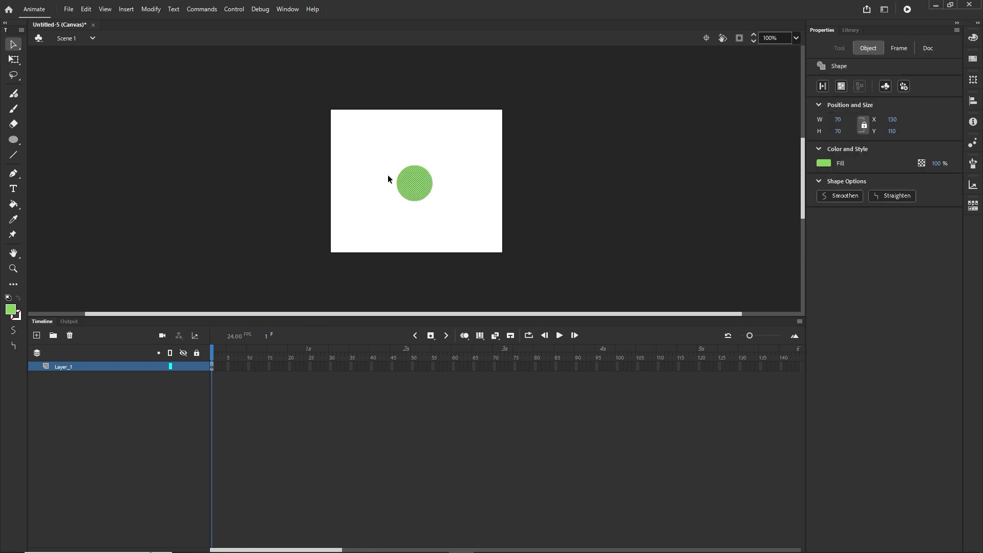
{"action": "left_click", "coordinate": [974, 101]}
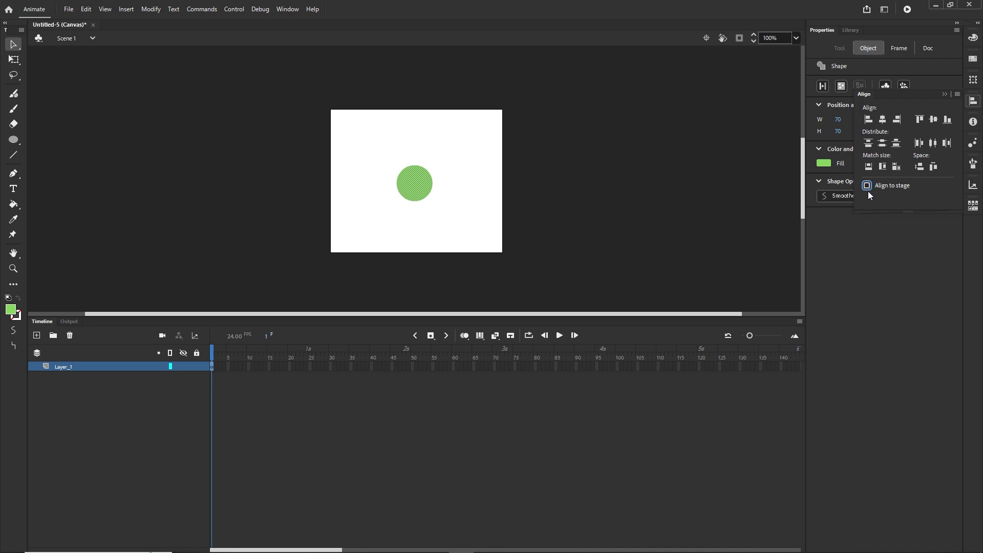
{"action": "left_click", "coordinate": [883, 119]}
{"action": "left_click", "coordinate": [935, 121]}
{"action": "left_click", "coordinate": [945, 95]}
- Reselect the circle, cancel a first Convert to Symbol attempt, and open the Modify menu
{"action": "left_click", "coordinate": [512, 204]}
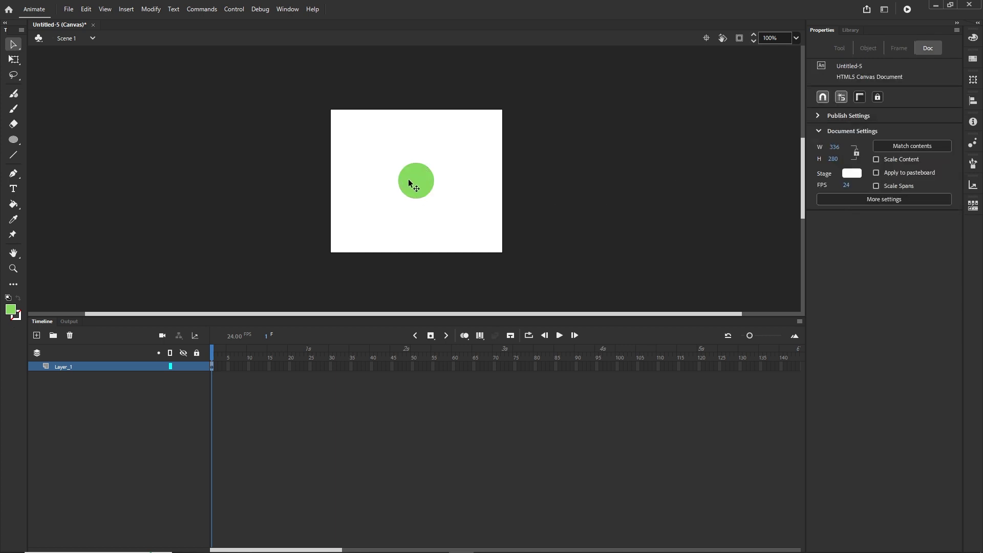
{"action": "left_click", "coordinate": [412, 185]}
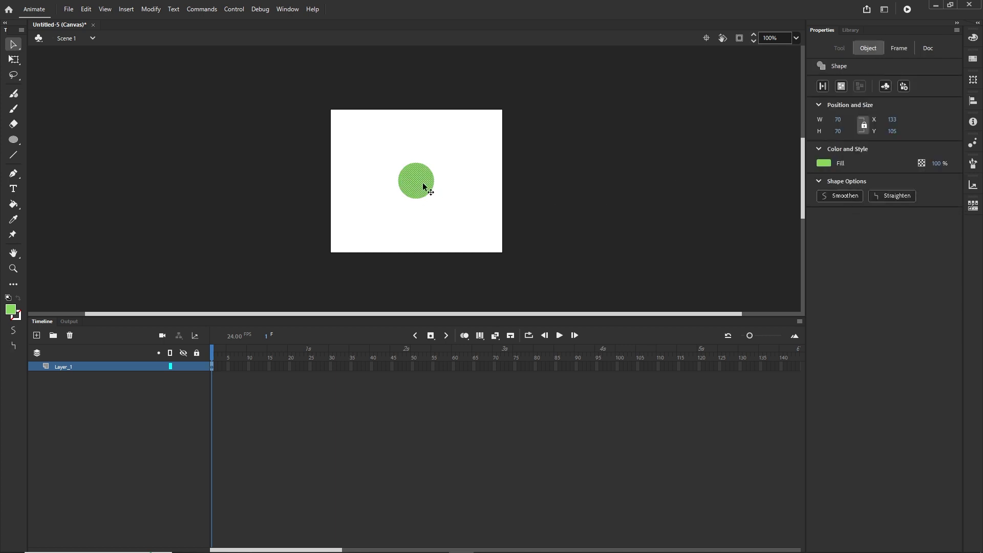
{"action": "key", "text": "F8"}
{"action": "left_click", "coordinate": [702, 223]}
{"action": "left_click", "coordinate": [152, 10]}
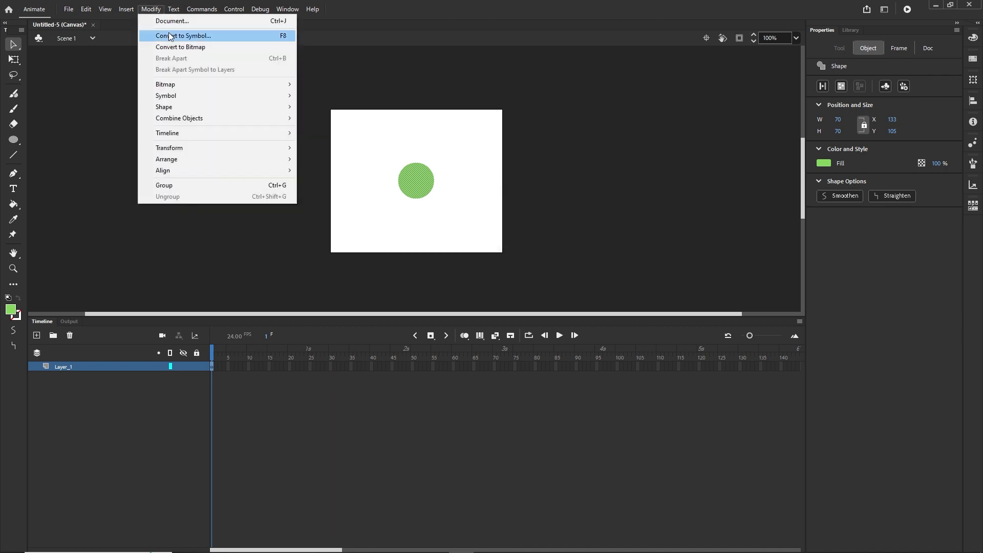
- Convert the green circle into Movie Clip Symbol 1
{"action": "left_click", "coordinate": [251, 38]}
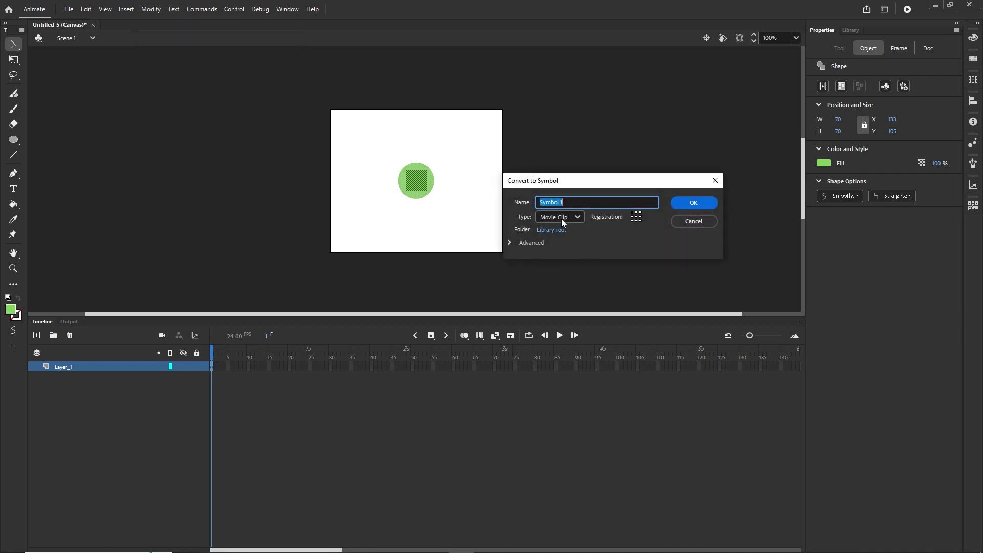
{"action": "left_click", "coordinate": [697, 204]}
{"action": "left_click", "coordinate": [574, 262]}
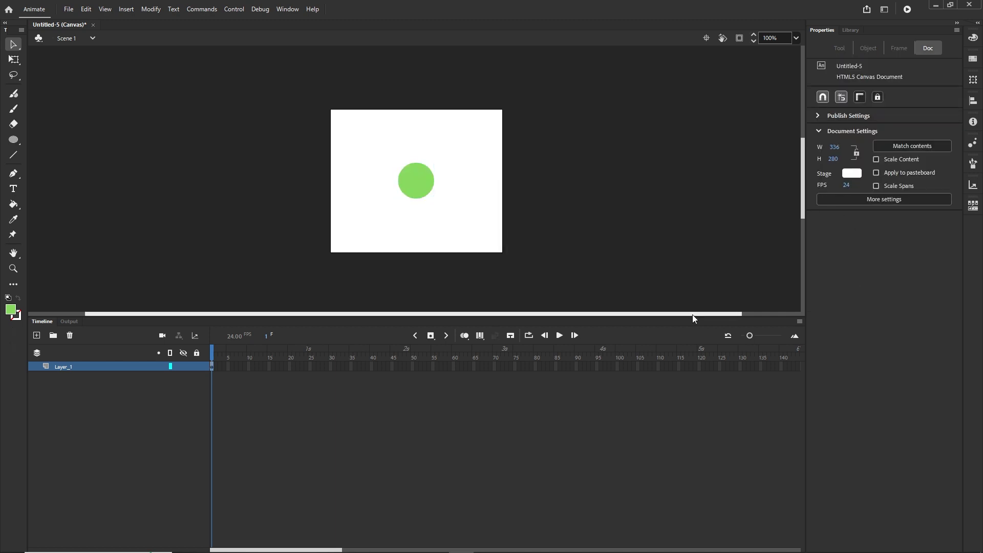
- Extend Layer_1 to frame 50 and enlarge the circle there to 560 px, beyond the stage
{"action": "key", "text": "F5"}
{"action": "right_click", "coordinate": [414, 367]}
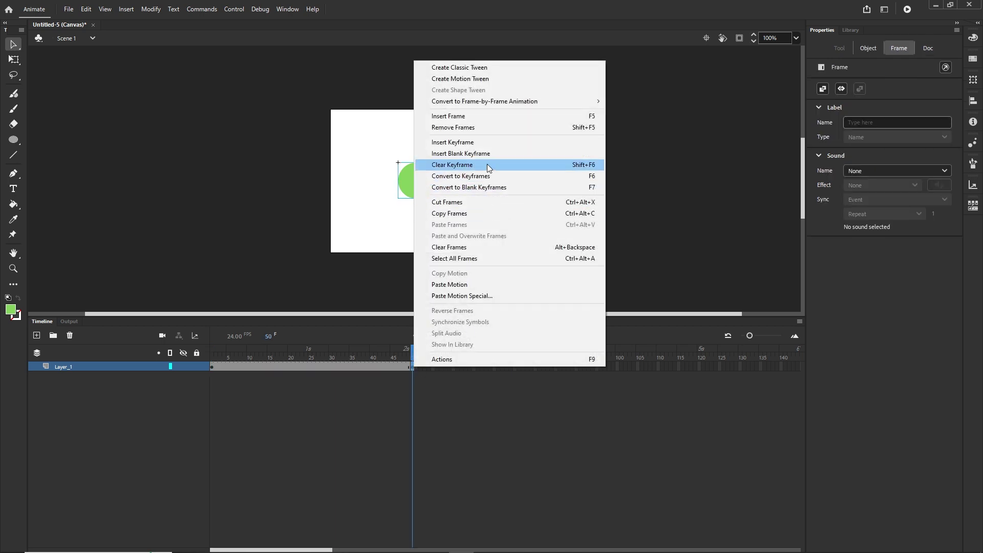
{"action": "left_click", "coordinate": [370, 383]}
{"action": "left_click", "coordinate": [412, 367]}
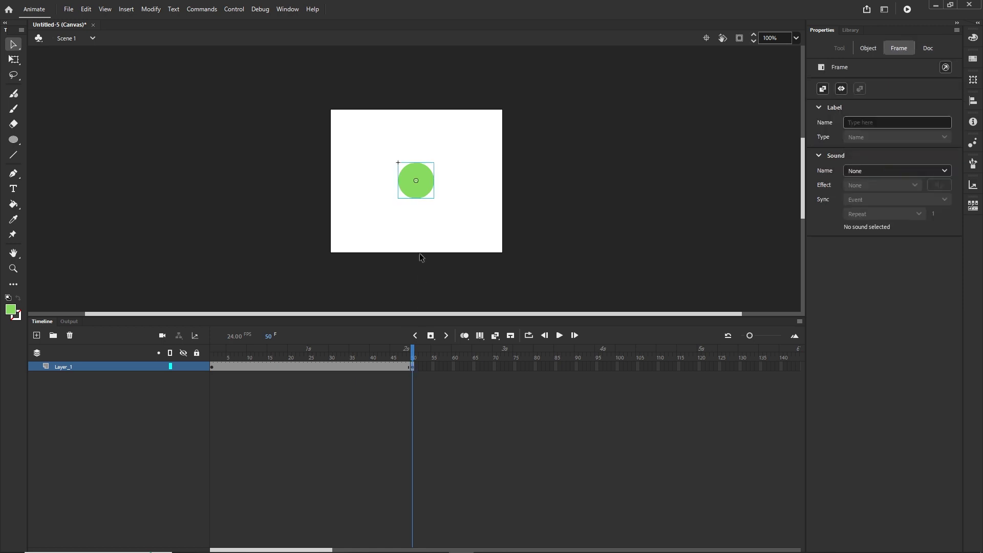
{"action": "key", "text": "q"}
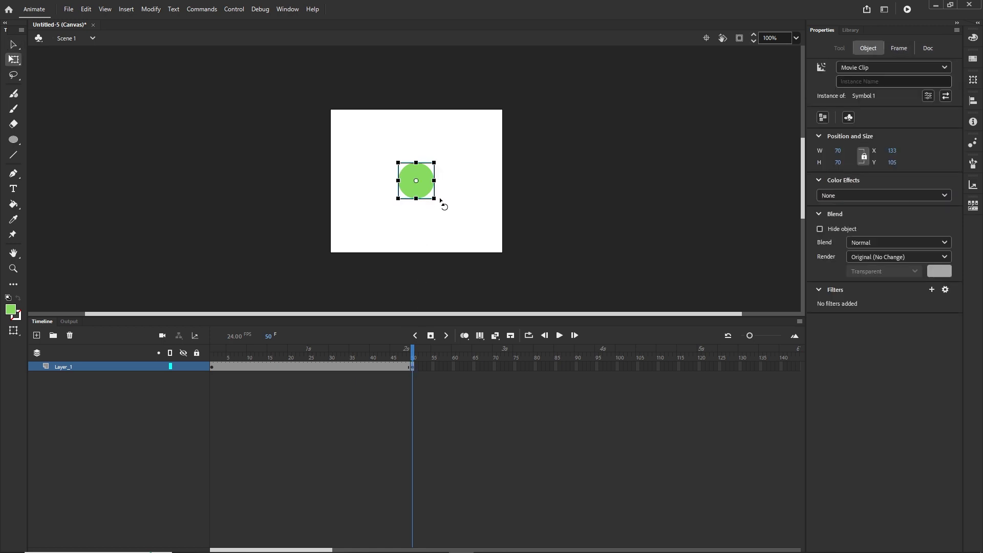
{"action": "left_click_drag", "start_coordinate": [435, 198], "coordinate": [562, 342]}
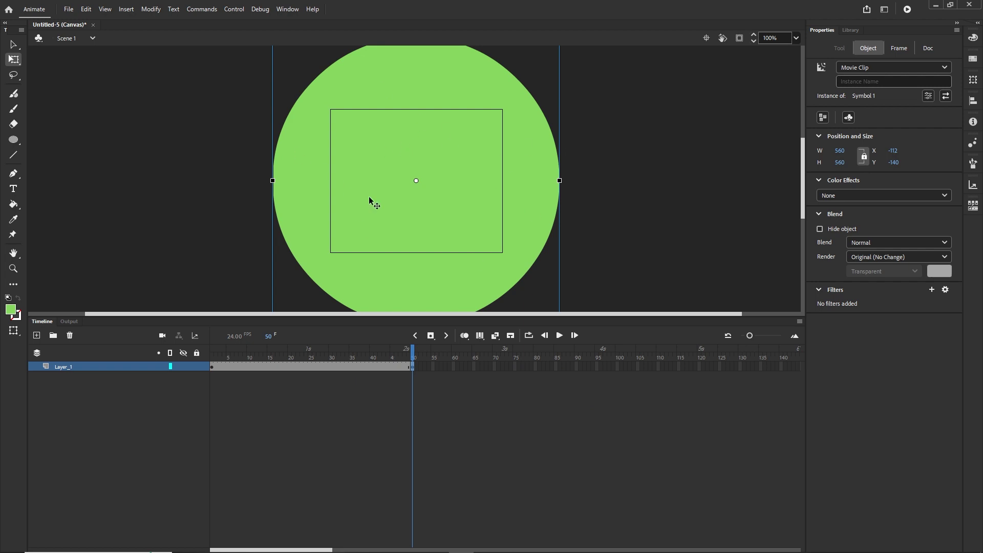
{"action": "left_click", "coordinate": [739, 39]}
{"action": "left_click", "coordinate": [740, 38]}
{"action": "left_click", "coordinate": [221, 380]}
- Shrink the circle to 44 px at frame 1 and add a classic tween across frames 1–50
{"action": "left_click", "coordinate": [211, 367]}
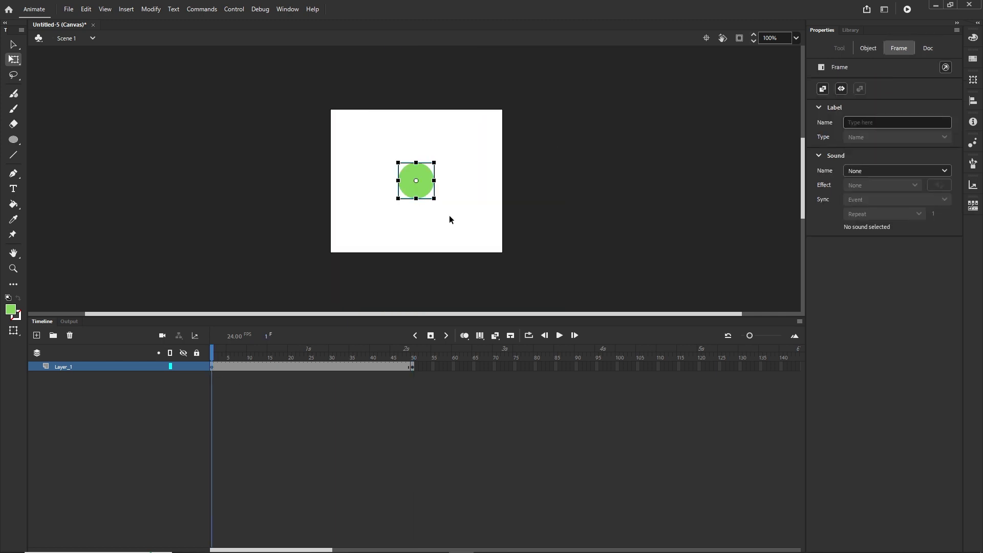
{"action": "left_click_drag", "start_coordinate": [433, 198], "coordinate": [428, 192]}
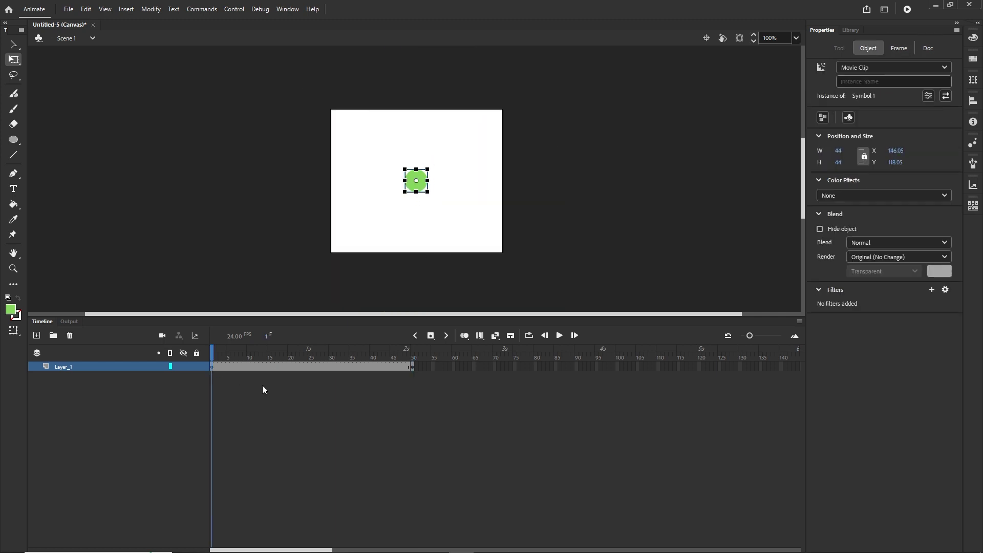
{"action": "mouse_move", "coordinate": [290, 367]}
{"action": "left_mouse_down"}
{"action": "mouse_move", "coordinate": [276, 365]}
{"action": "mouse_move", "coordinate": [288, 365]}
{"action": "left_mouse_up"}
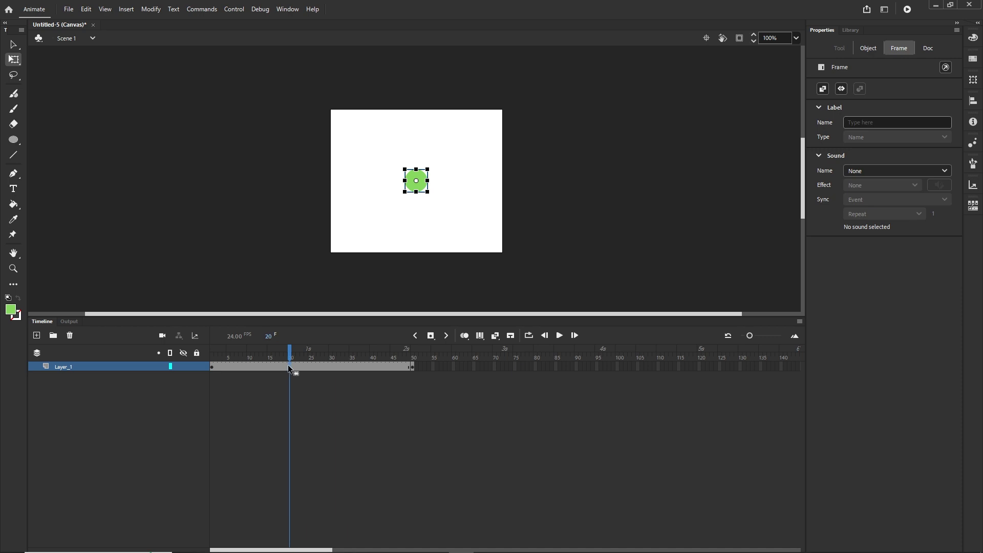
{"action": "right_click", "coordinate": [288, 365]}
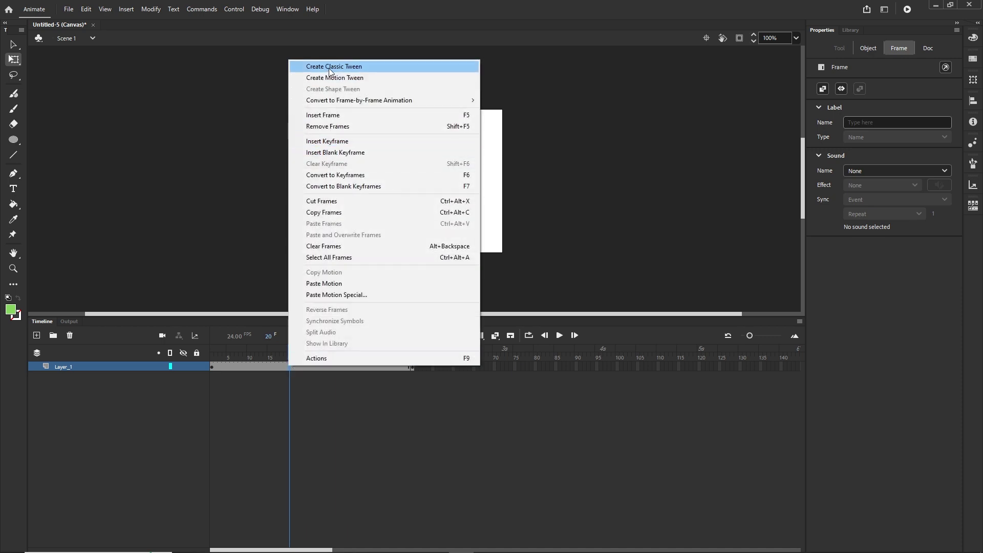
{"action": "left_click", "coordinate": [347, 67]}
{"action": "left_click", "coordinate": [386, 435]}
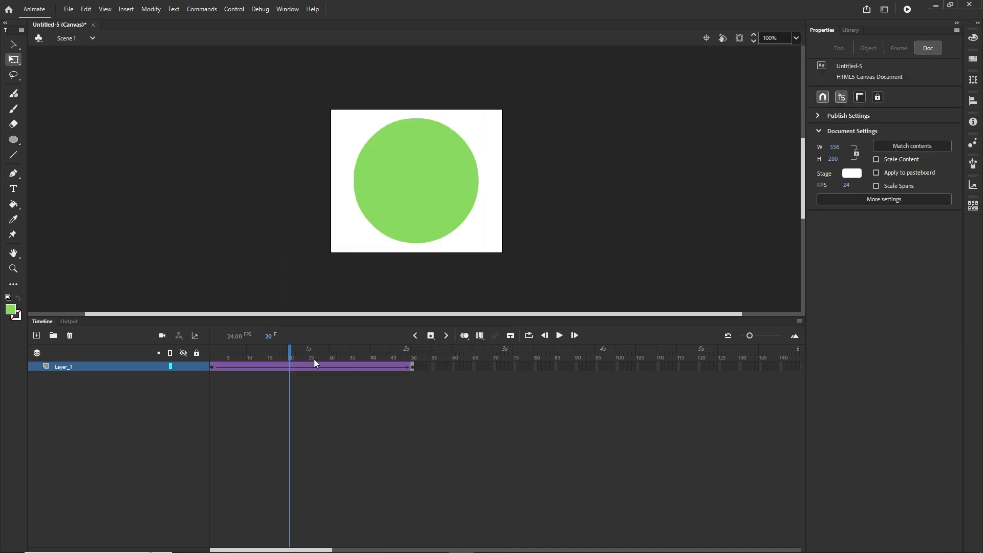
{"action": "left_click_drag", "start_coordinate": [314, 358], "coordinate": [211, 359]}
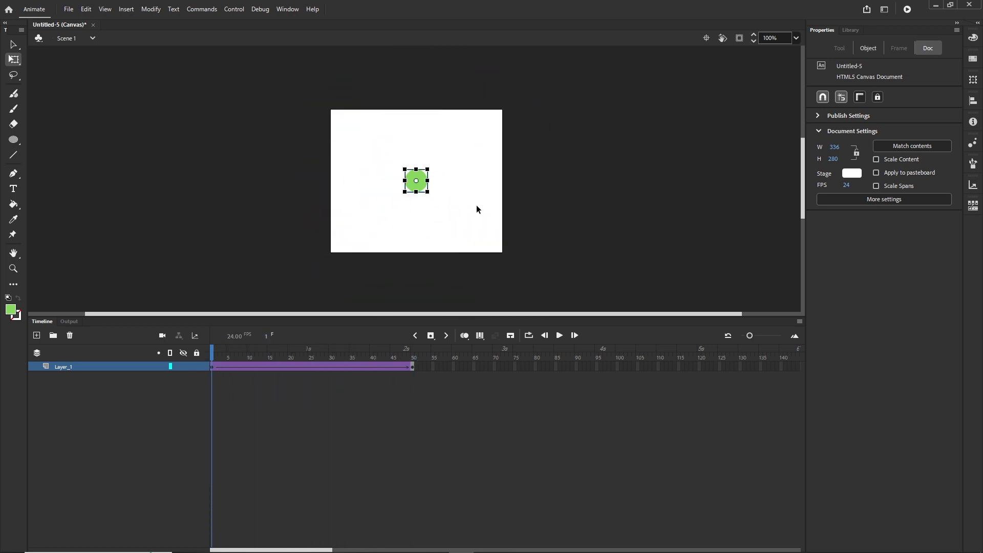
- Add Layer_2 and choose the Oval tool with pale green fill C0EDA9
{"action": "left_click", "coordinate": [37, 336]}
{"action": "left_click", "coordinate": [18, 139]}
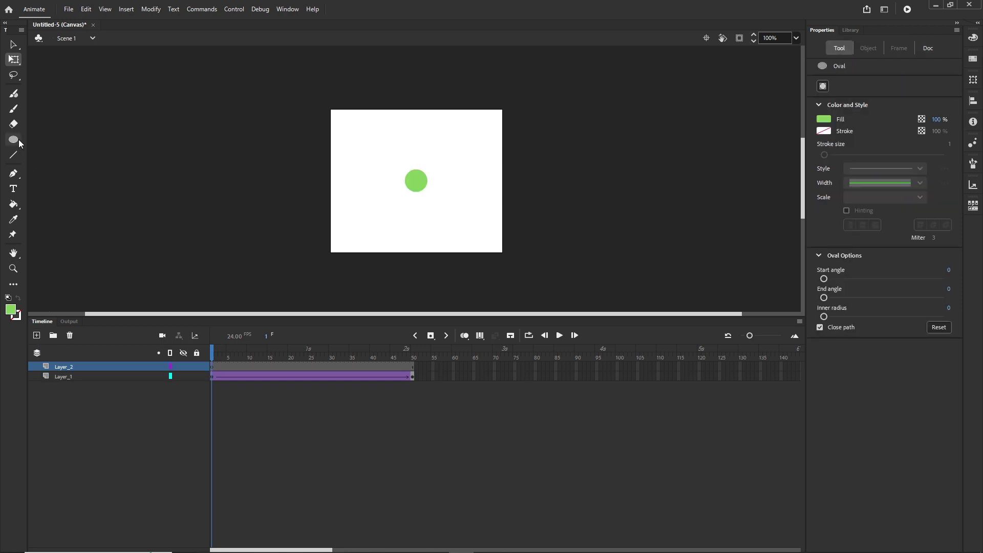
{"action": "left_click", "coordinate": [50, 164]}
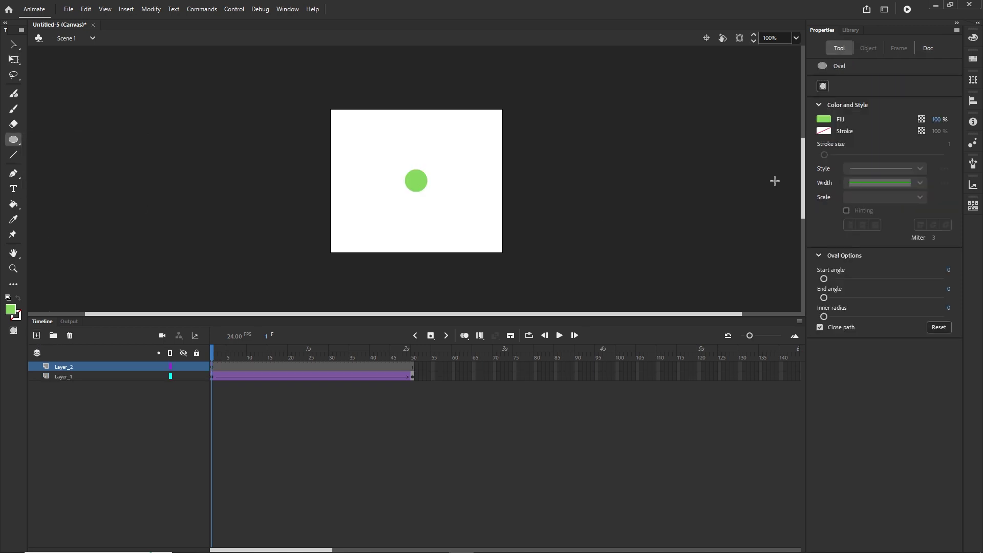
{"action": "left_click", "coordinate": [831, 118]}
{"action": "left_click", "coordinate": [810, 130]}
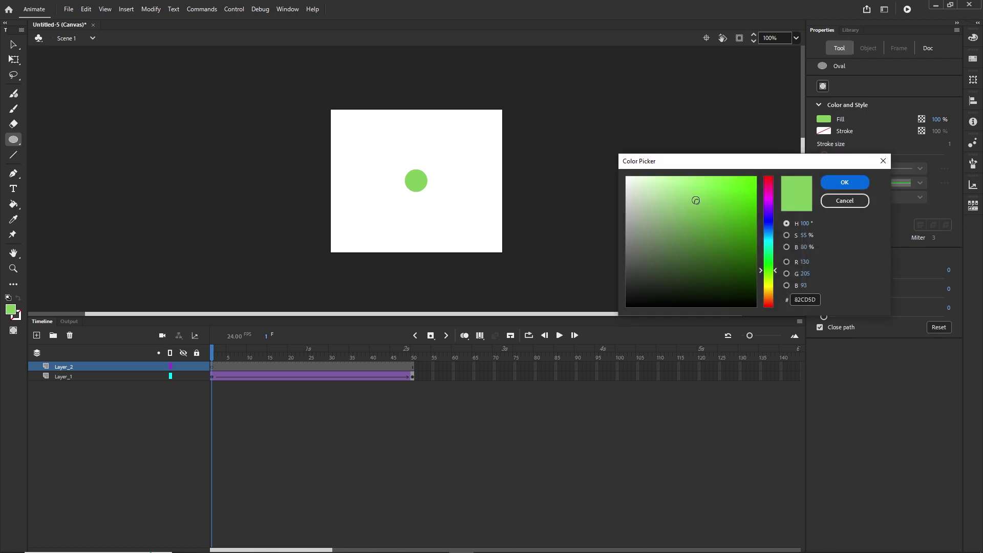
{"action": "left_click_drag", "start_coordinate": [696, 201], "coordinate": [663, 185]}
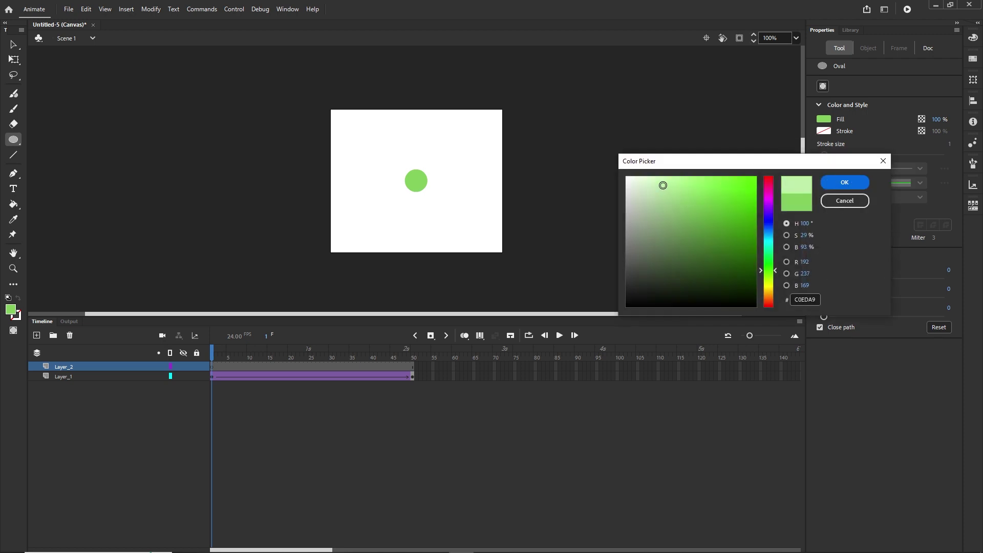
{"action": "left_click", "coordinate": [845, 184]}
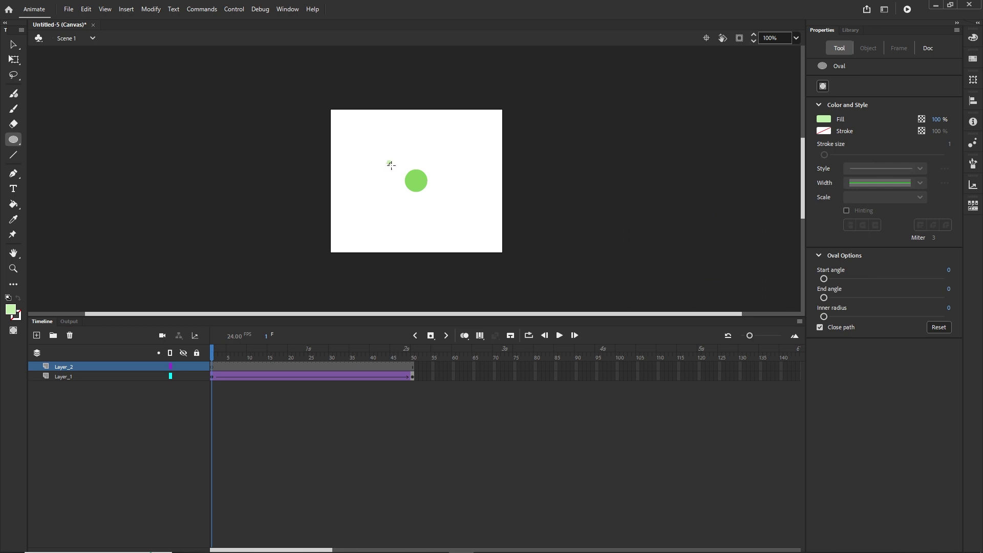
- Draw an 80 x 80 pale green circle on Layer_2, centred horizontally on the stage
{"action": "left_click_drag", "start_coordinate": [391, 165], "coordinate": [427, 202]}
{"action": "left_click", "coordinate": [14, 44]}
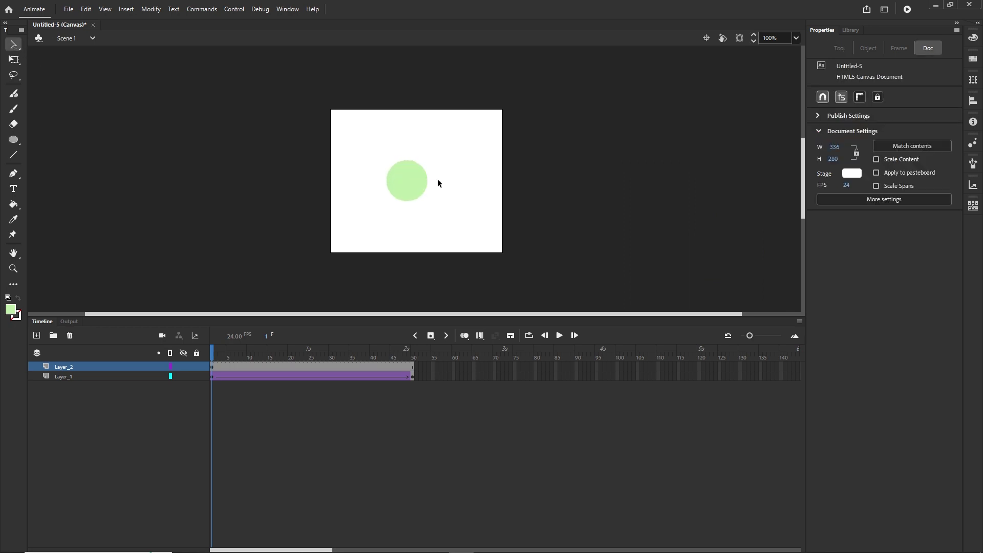
{"action": "left_click", "coordinate": [413, 185]}
{"action": "left_click", "coordinate": [973, 101]}
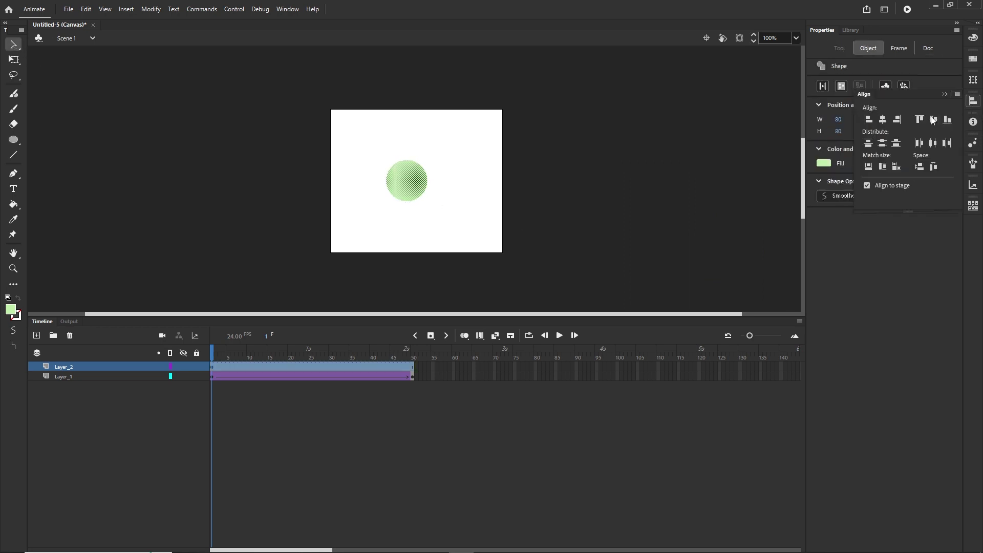
{"action": "left_click", "coordinate": [883, 120]}
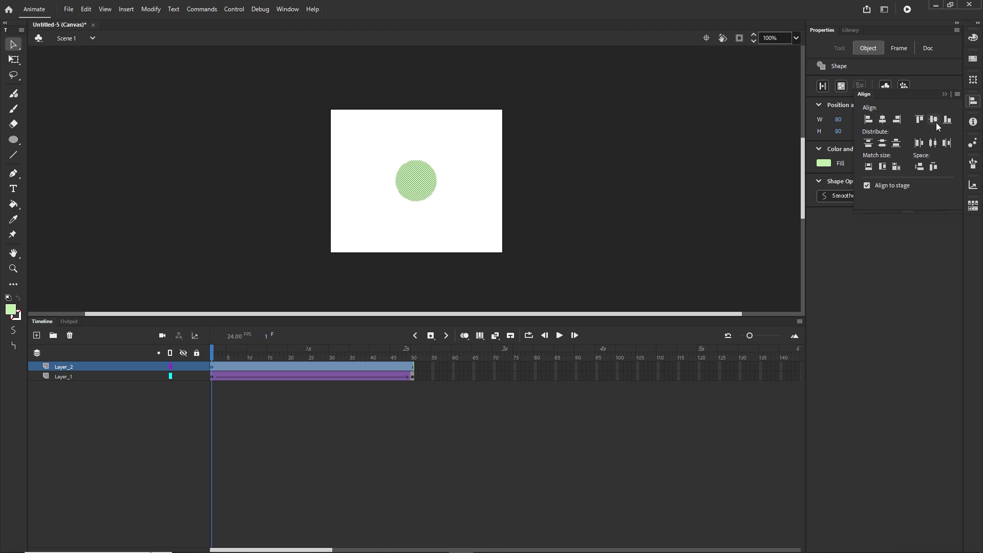
{"action": "left_click", "coordinate": [943, 95]}
- Convert the pale green circle into Movie Clip Symbol 2
{"action": "left_click", "coordinate": [471, 197]}
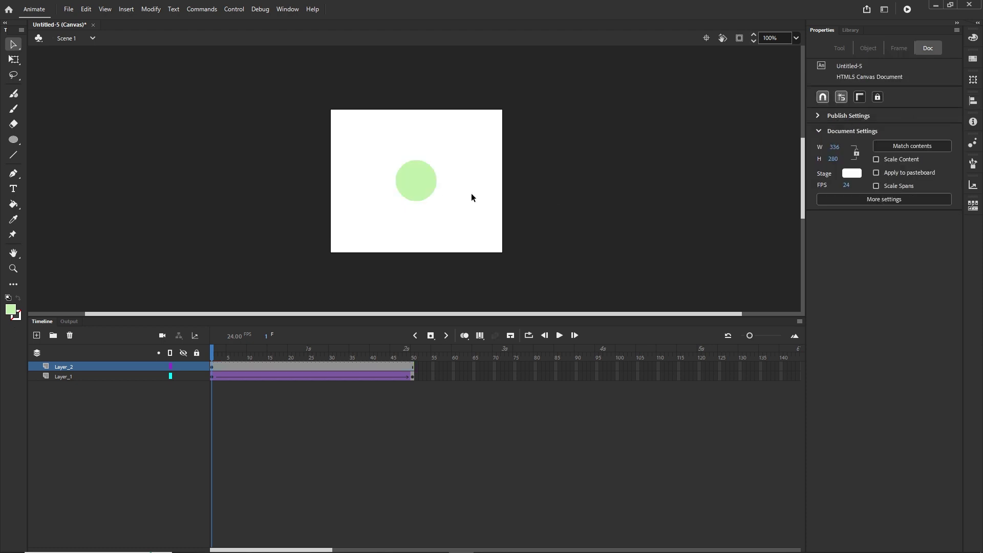
{"action": "left_click", "coordinate": [413, 190]}
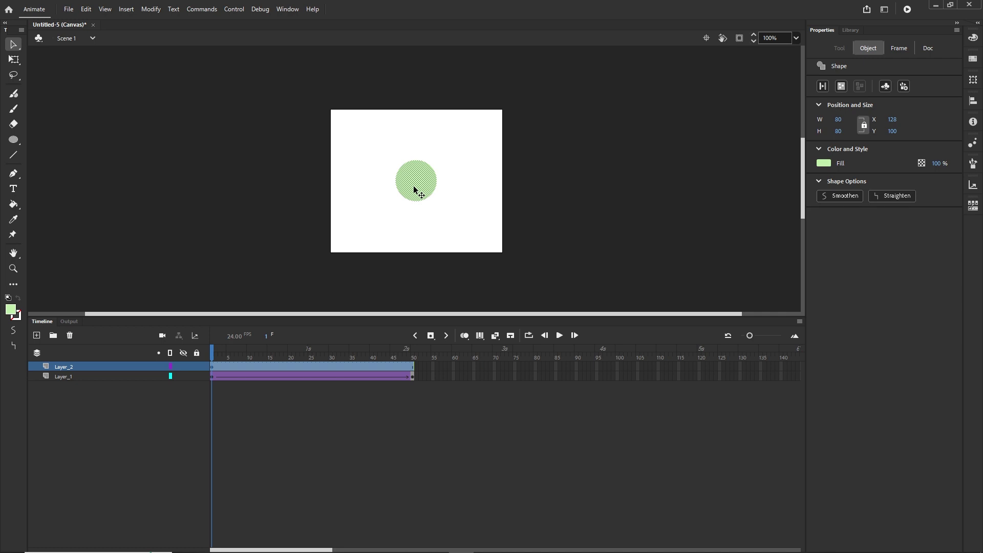
{"action": "key", "text": "F8"}
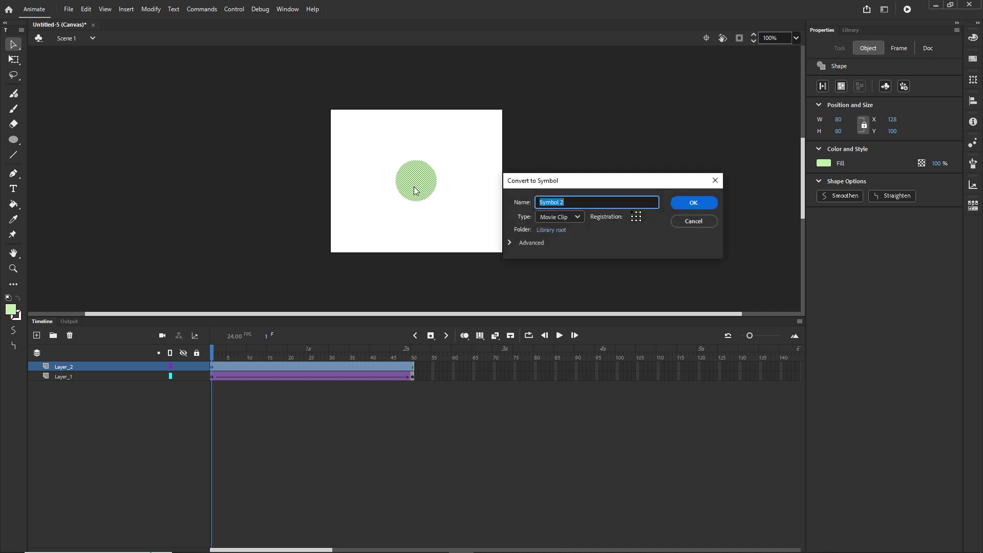
{"action": "left_click", "coordinate": [687, 201]}
{"action": "left_click", "coordinate": [391, 430]}
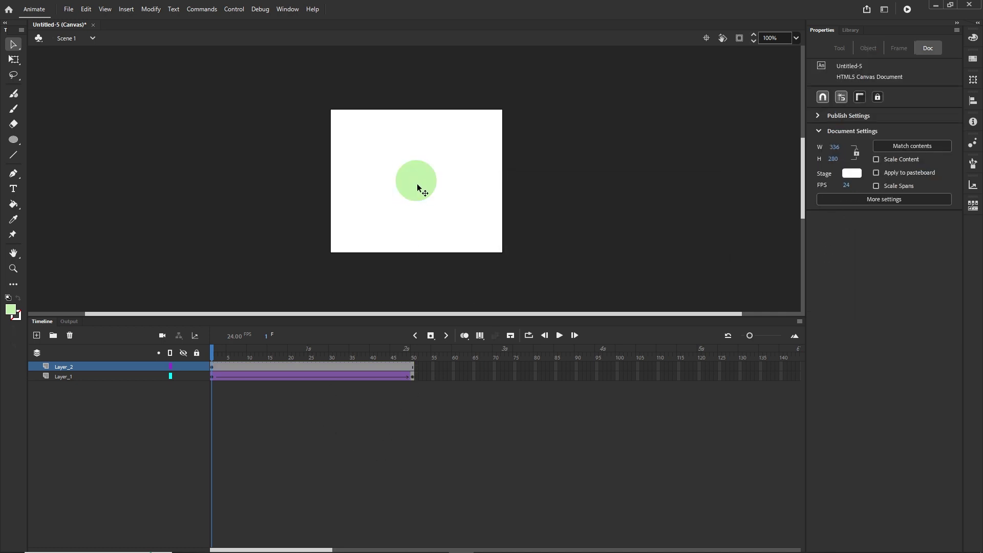
- Scale the pale circle to 560 x 560 at frame 50 and add a classic tween on Layer_2
{"action": "left_click", "coordinate": [412, 367]}
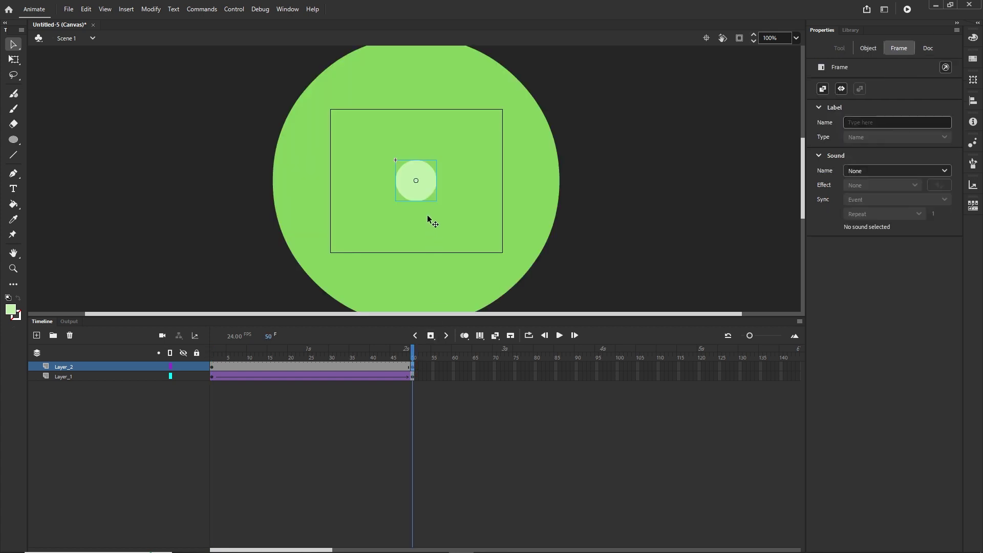
{"action": "key", "text": "q"}
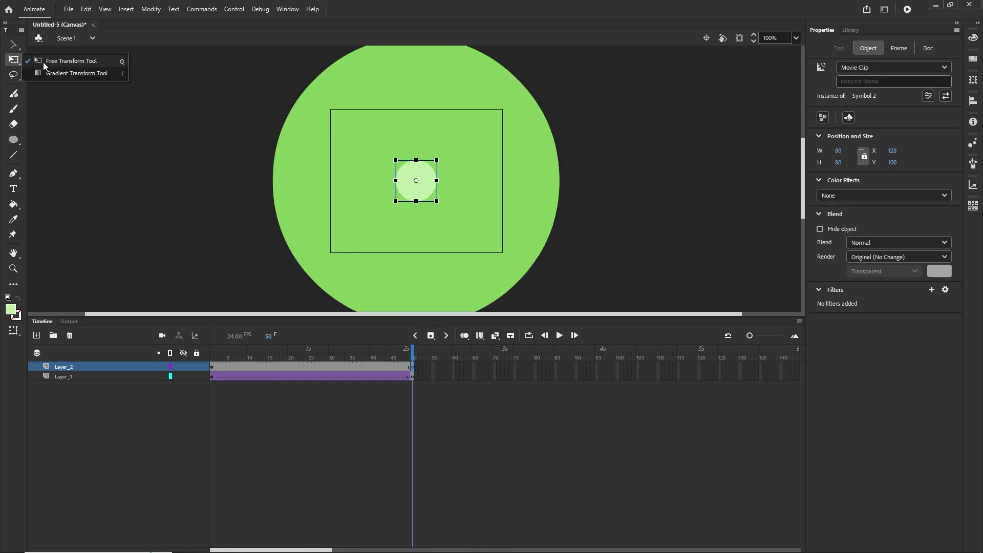
{"action": "left_click_drag", "start_coordinate": [436, 201], "coordinate": [558, 310]}
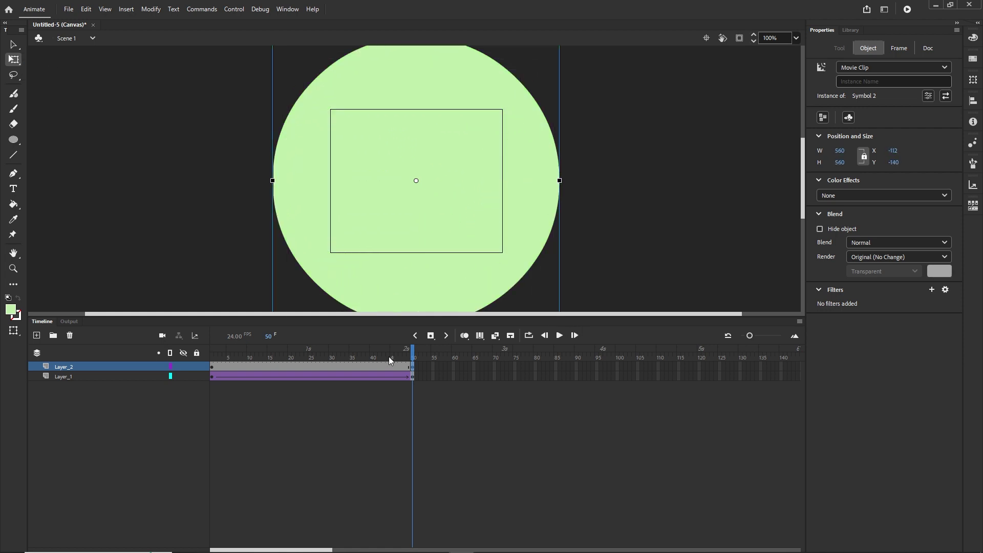
{"action": "left_click", "coordinate": [321, 365]}
{"action": "right_click", "coordinate": [321, 366]}
{"action": "left_click", "coordinate": [359, 67]}
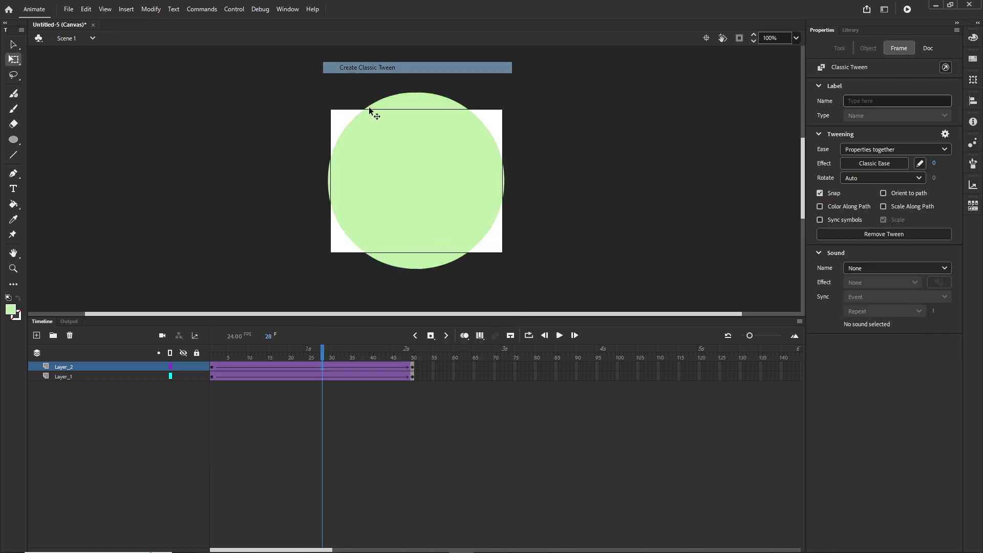
- Shrink the pale circle to 60 px at frame 1 and check its full size at frame 50
{"action": "left_click_drag", "start_coordinate": [324, 351], "coordinate": [198, 348]}
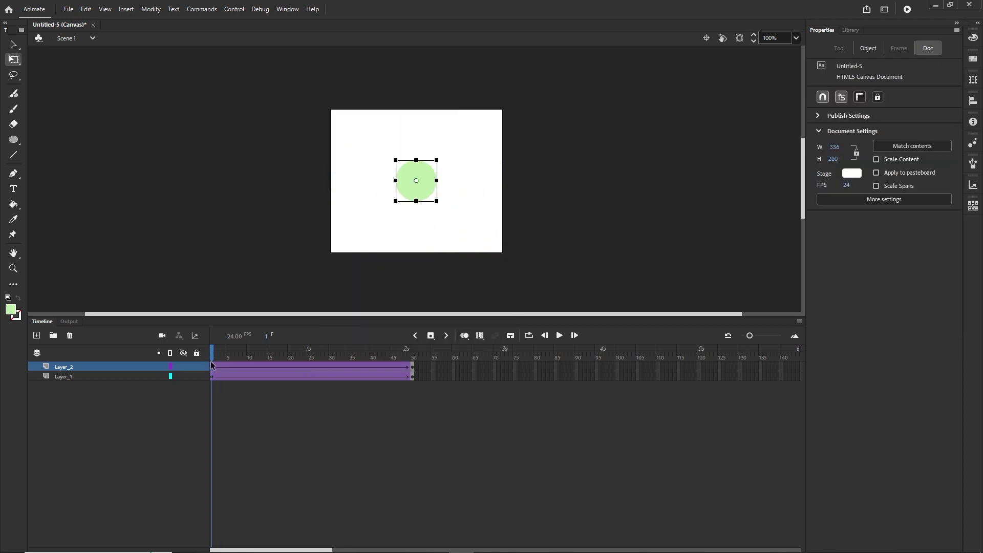
{"action": "left_click", "coordinate": [211, 365]}
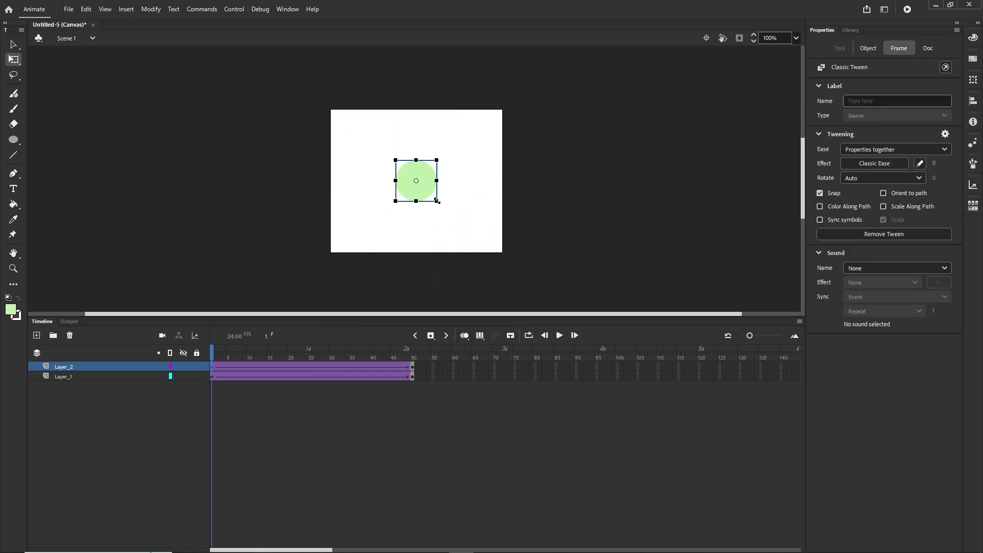
{"action": "left_click_drag", "start_coordinate": [437, 201], "coordinate": [433, 198]}
{"action": "left_click", "coordinate": [262, 446]}
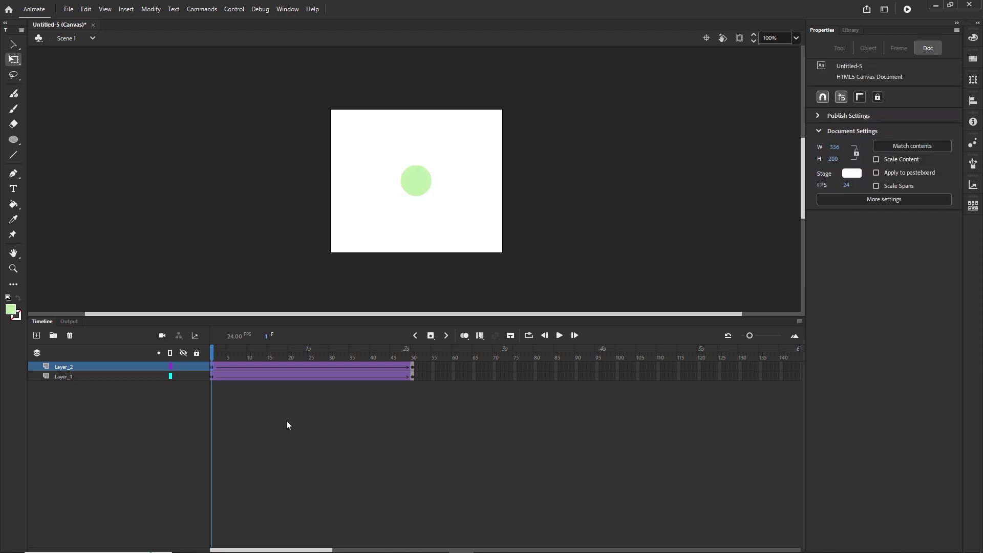
{"action": "left_click", "coordinate": [412, 368]}
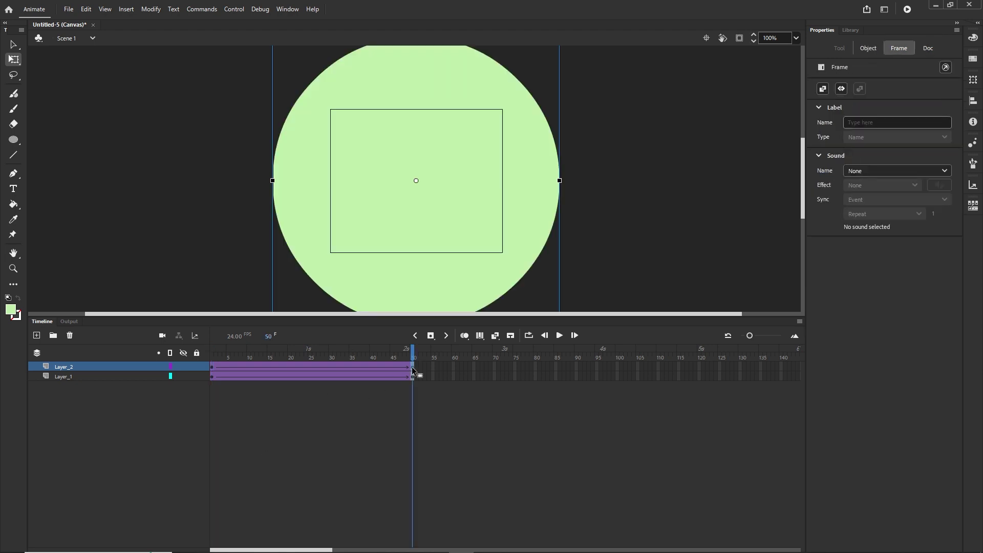
- Shift Layer_2's tween to begin around frame 10, then compare it against Layer_1 at frame 1
{"action": "left_click", "coordinate": [211, 367]}
{"action": "left_click_drag", "start_coordinate": [212, 366], "coordinate": [376, 358]}
{"action": "left_click", "coordinate": [253, 367]}
{"action": "left_click", "coordinate": [218, 399]}
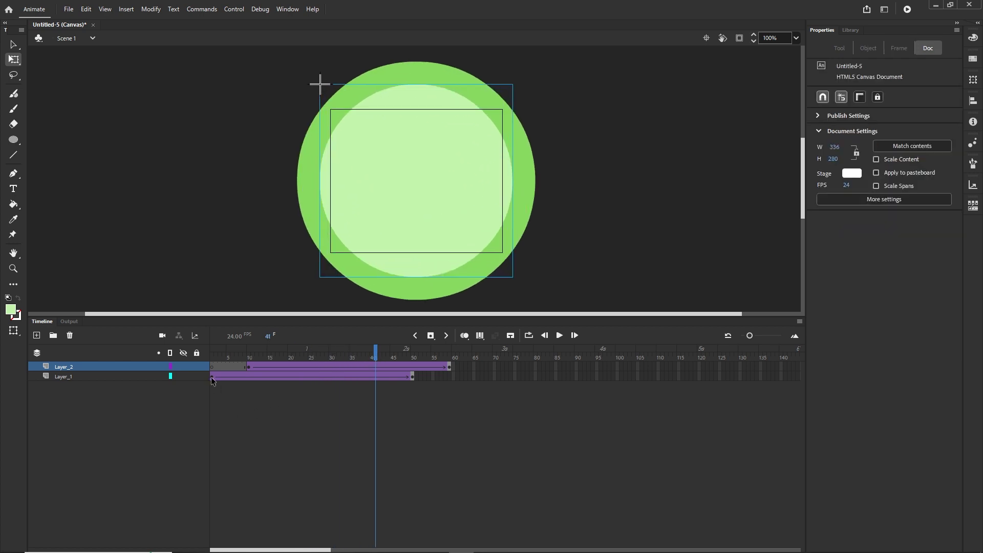
{"action": "left_click", "coordinate": [211, 377]}
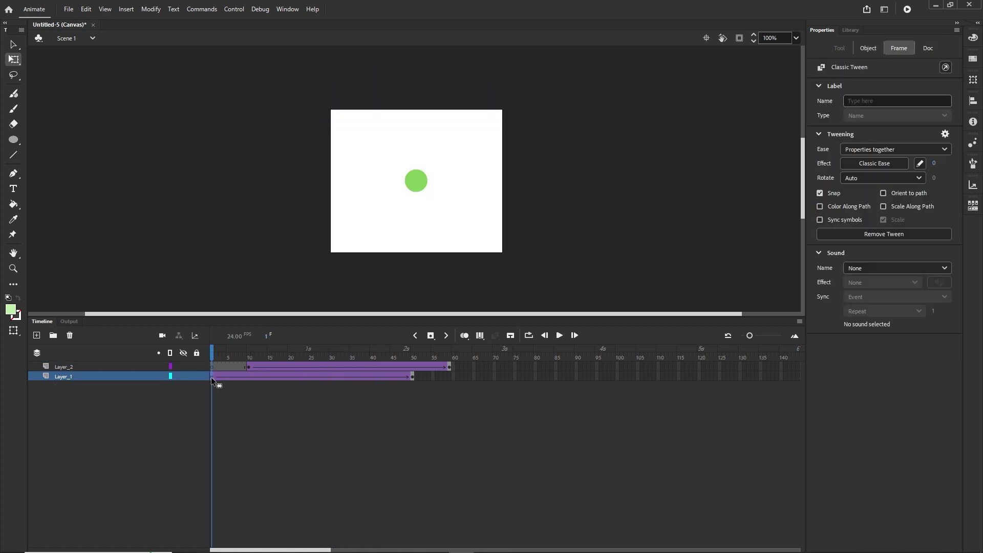
{"action": "left_click", "coordinate": [249, 368]}
{"action": "left_click", "coordinate": [205, 403]}
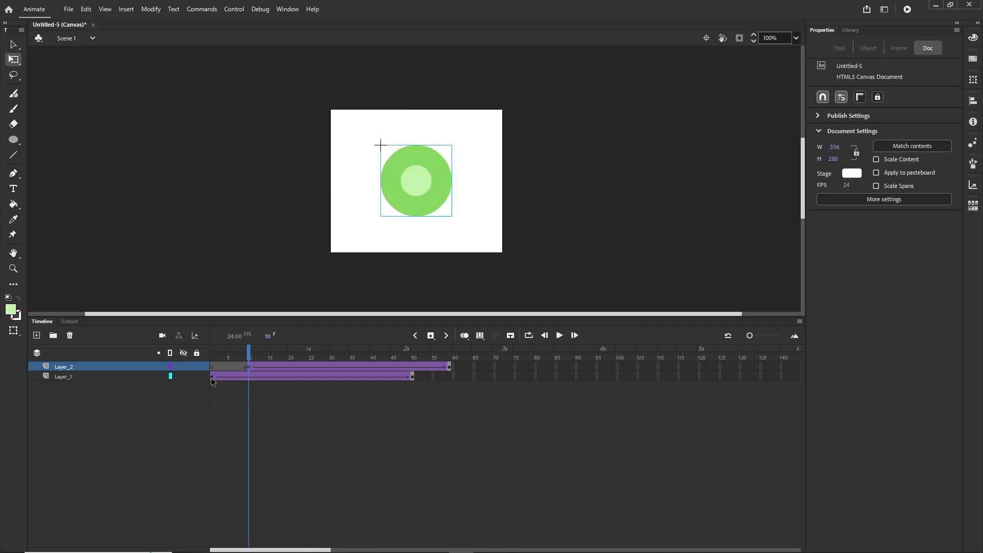
{"action": "left_click", "coordinate": [212, 377]}
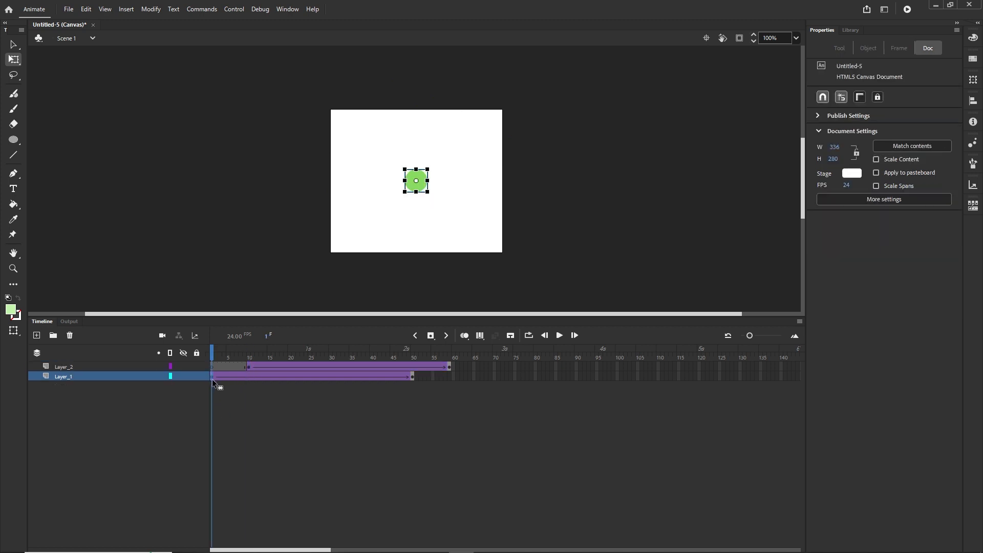
- Give the Layer_2 circle's classic tween a Quad Ease-Out ease
{"action": "left_click", "coordinate": [248, 366]}
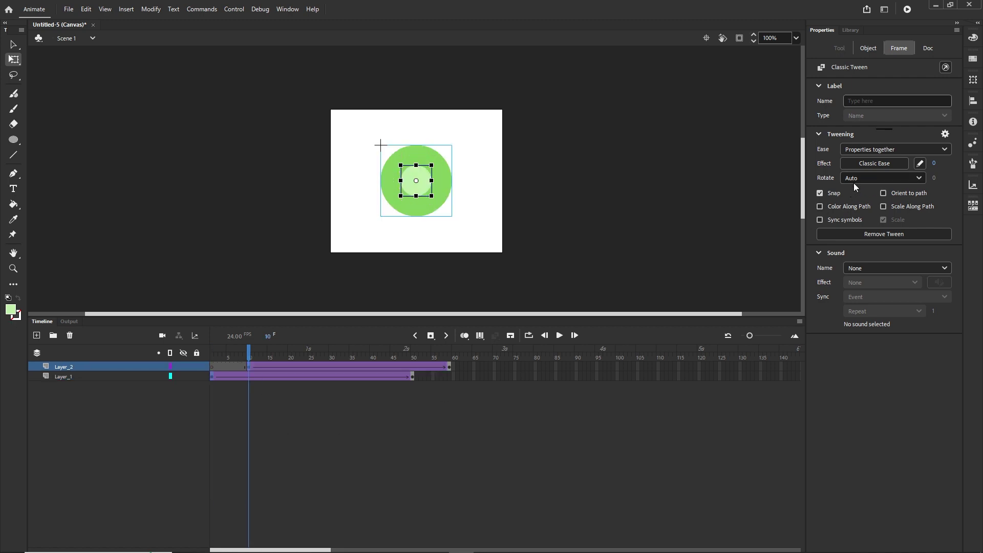
{"action": "left_click", "coordinate": [870, 164]}
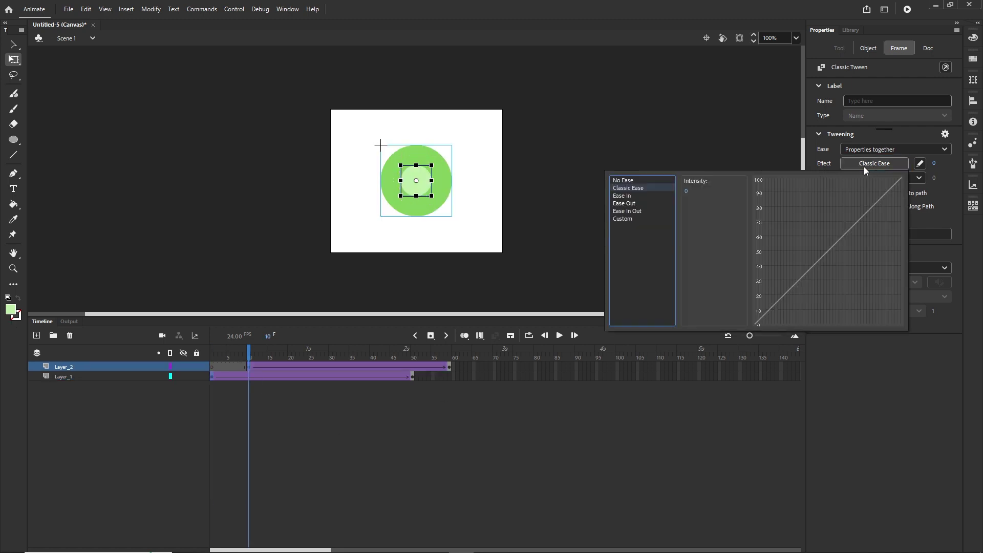
{"action": "left_click", "coordinate": [631, 204]}
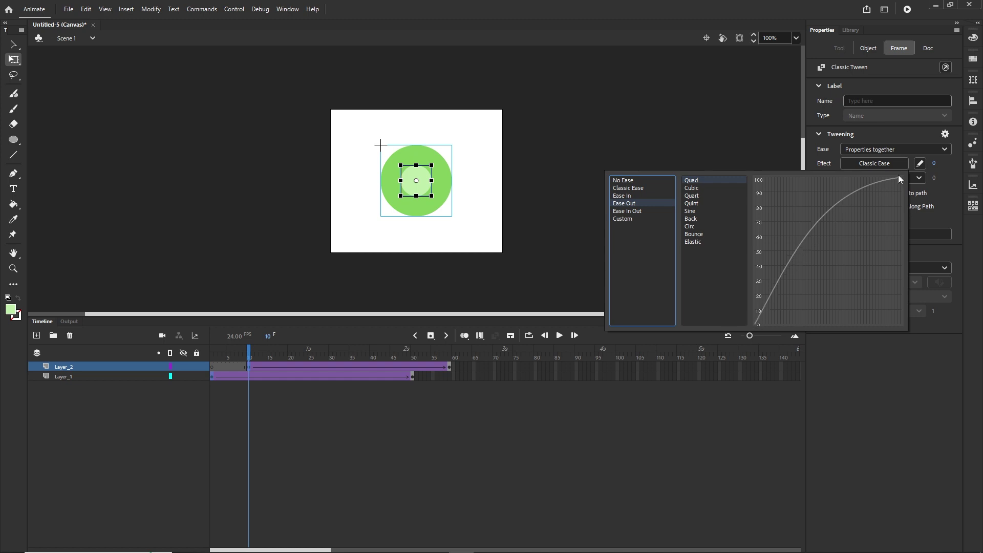
{"action": "left_click", "coordinate": [695, 189]}
{"action": "left_click", "coordinate": [695, 182]}
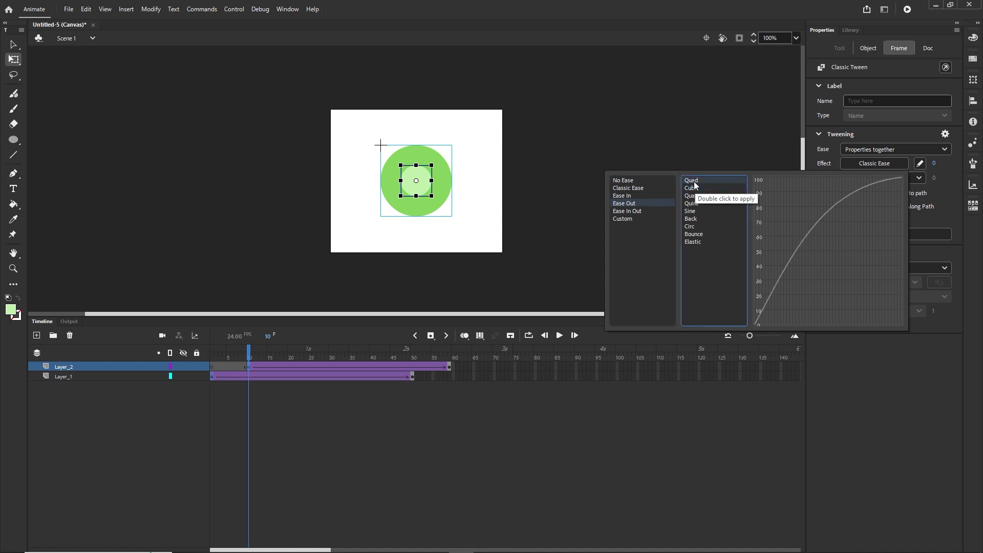
{"action": "double_click", "coordinate": [695, 182]}
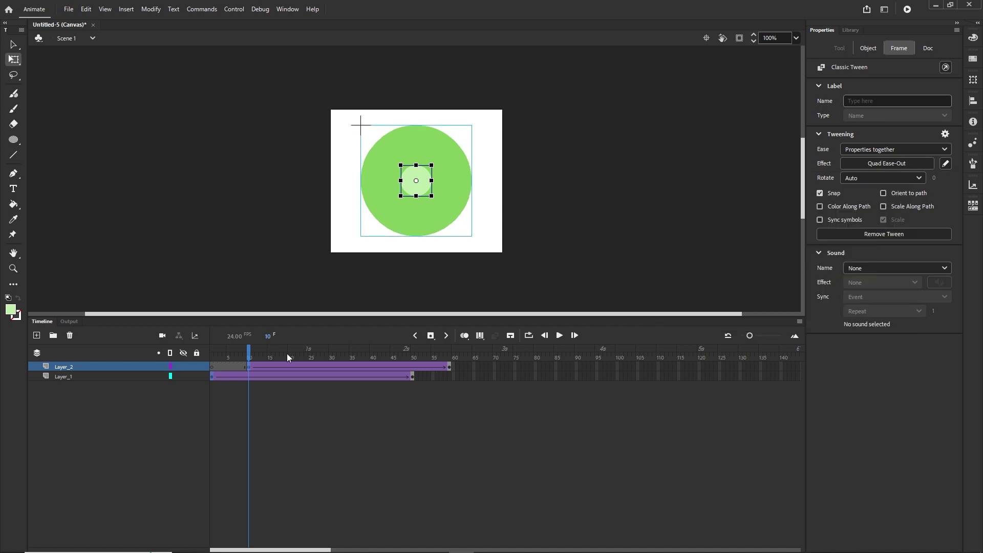
- Scrub the eased circle growth, then test-play the banner in the browser with Ctrl+Enter
{"action": "left_click_drag", "start_coordinate": [247, 349], "coordinate": [372, 354]}
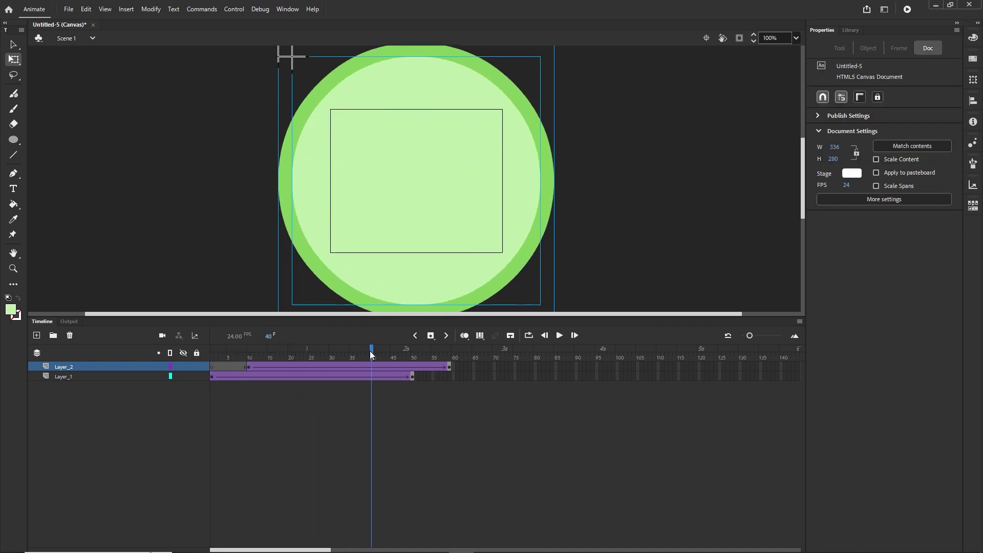
{"action": "key", "text": "ctrl+Return"}
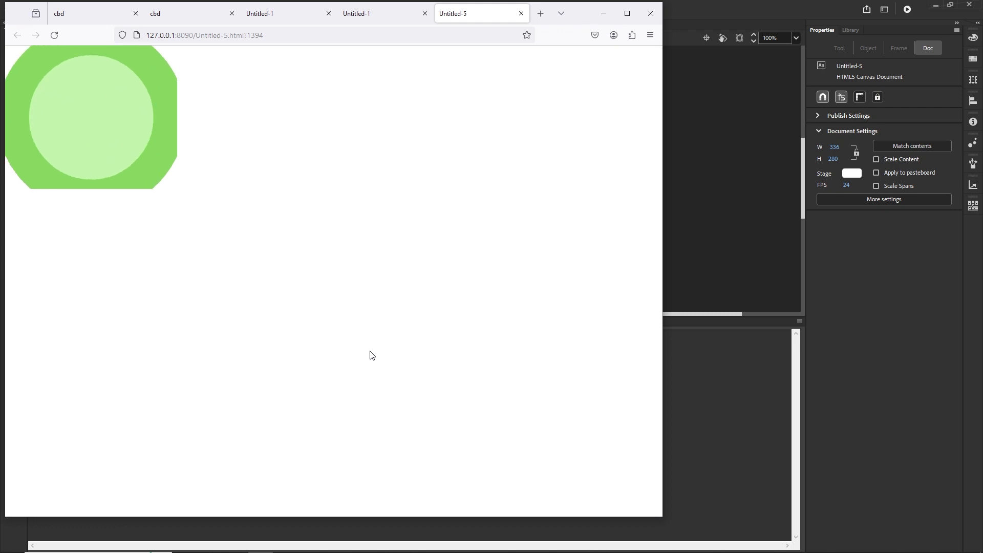
{"action": "left_click", "coordinate": [603, 13]}
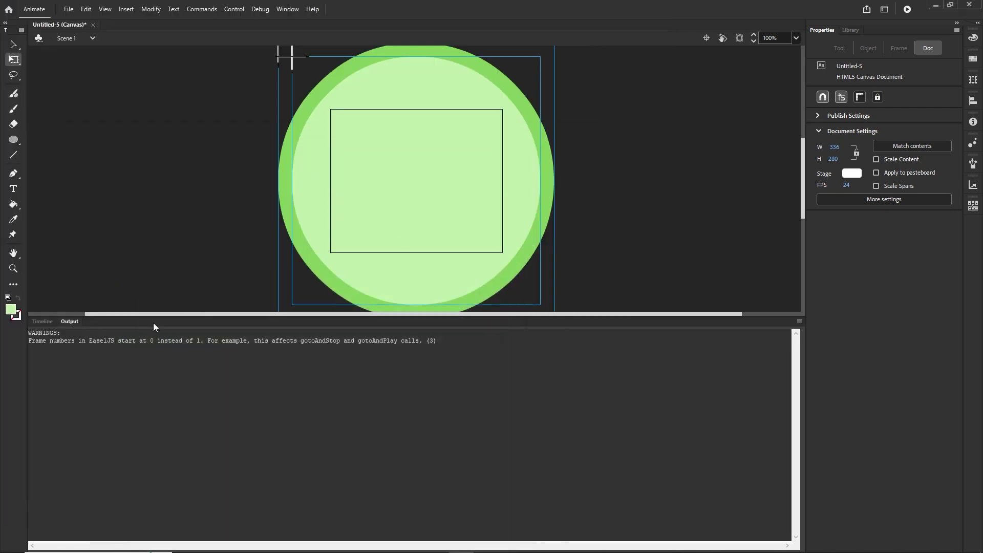
{"action": "left_click", "coordinate": [42, 321]}
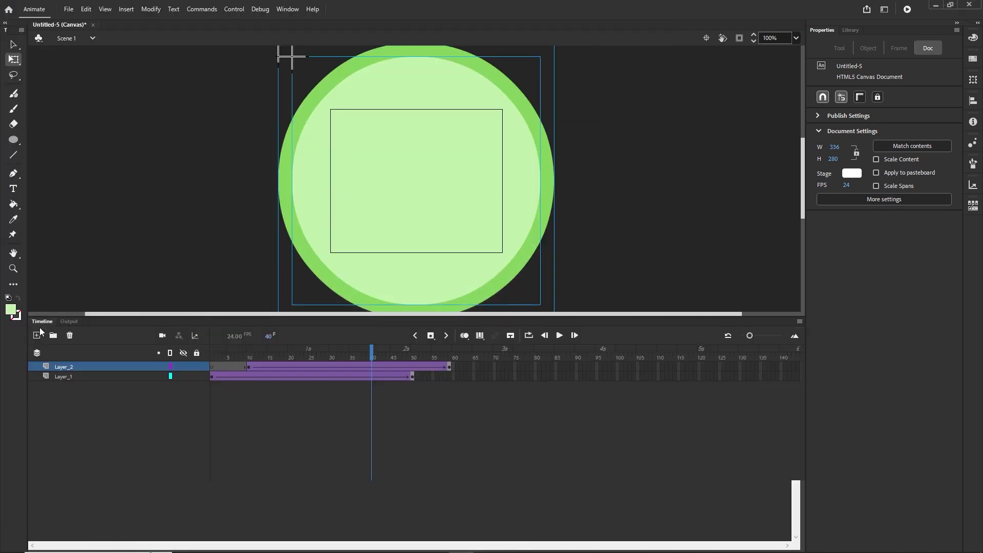
- Duplicate Layer_1 as Layer_1_copy, move it to the top, and start shifting its tween later
{"action": "left_click", "coordinate": [68, 378]}
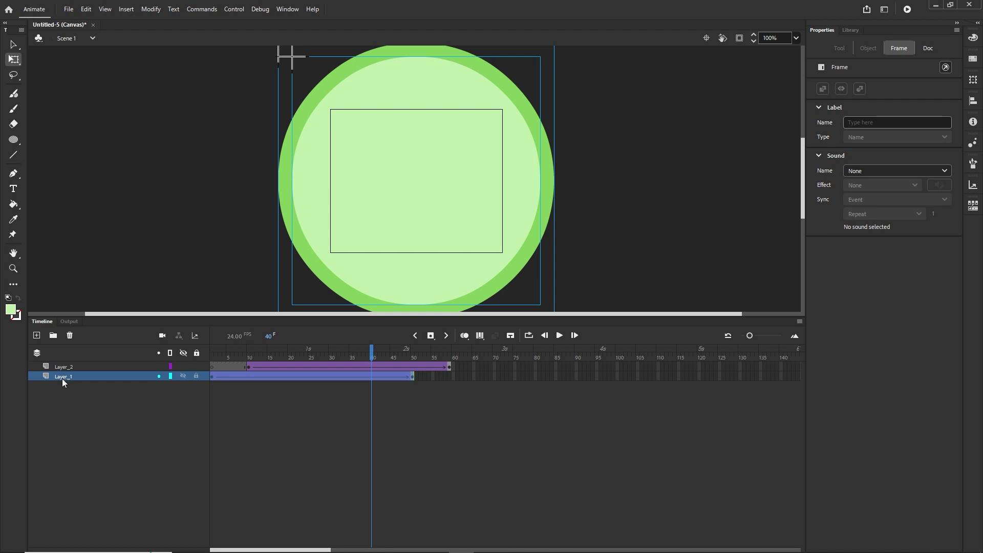
{"action": "right_click", "coordinate": [62, 377]}
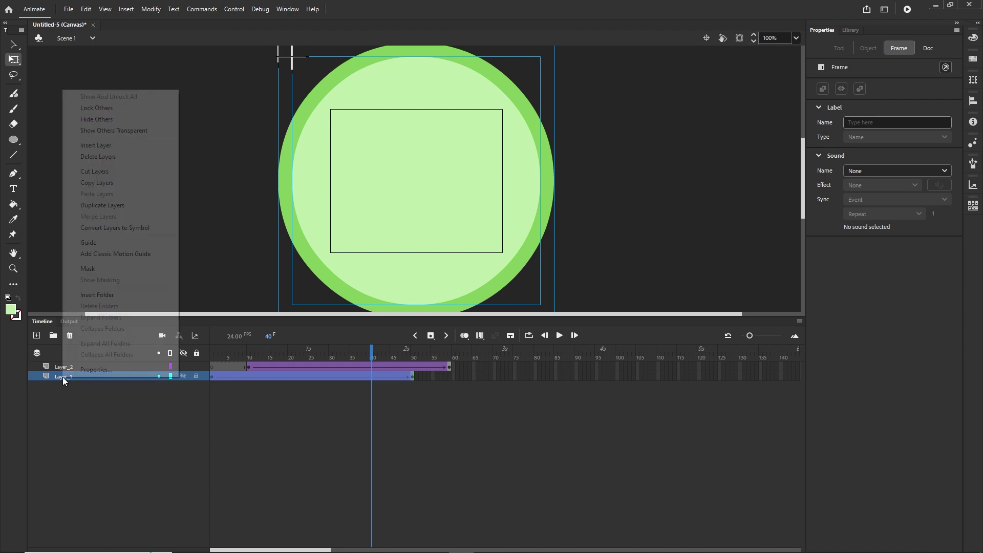
{"action": "left_click", "coordinate": [102, 205]}
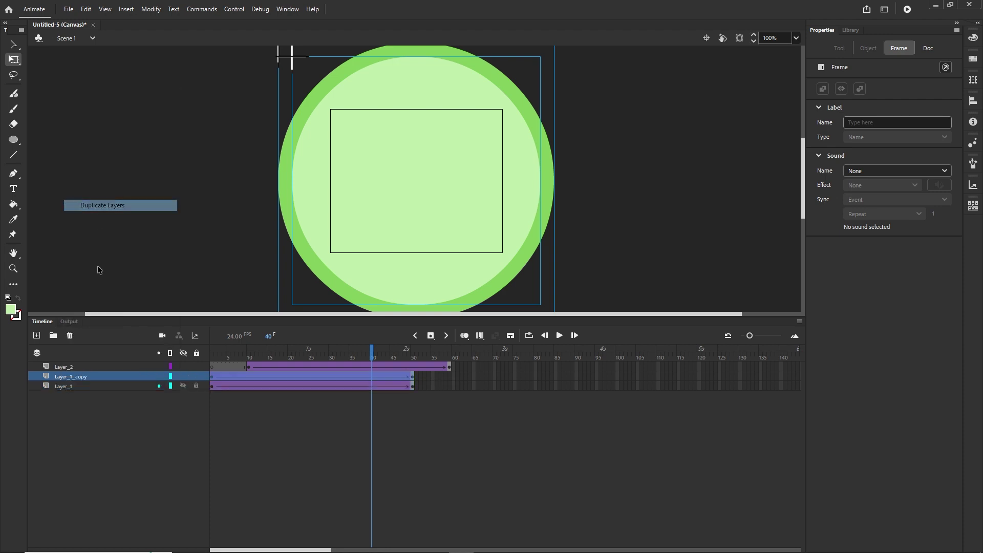
{"action": "left_click_drag", "start_coordinate": [72, 376], "coordinate": [72, 365]}
{"action": "left_click", "coordinate": [414, 367]}
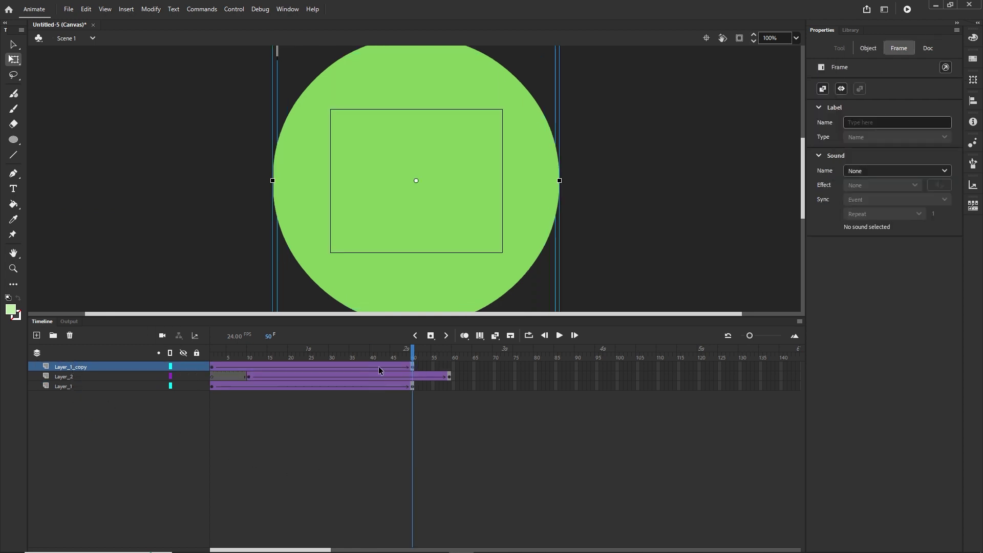
{"action": "left_click_drag", "start_coordinate": [212, 368], "coordinate": [310, 363]}
- Drop Layer_1_copy's circle tween so its first keyframe sits at frame 17
{"action": "left_click", "coordinate": [350, 450]}
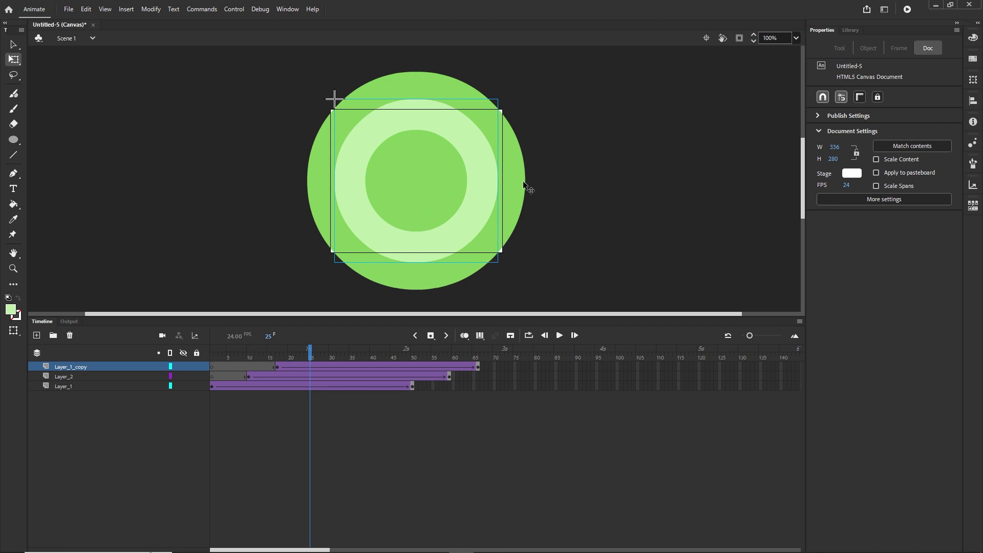
{"action": "left_click", "coordinate": [278, 367]}
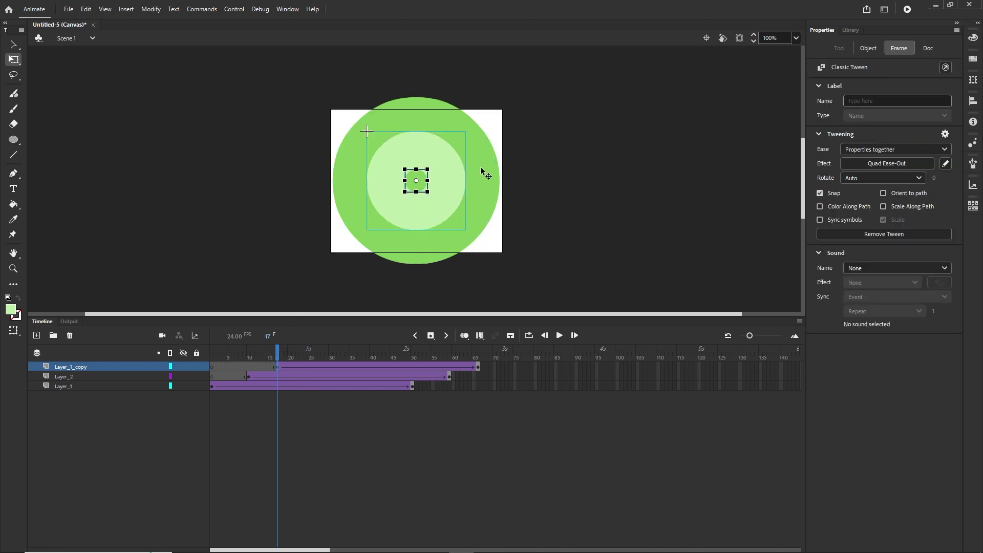
{"action": "double_click", "coordinate": [422, 189]}
{"action": "left_click", "coordinate": [433, 191]}
{"action": "left_click", "coordinate": [417, 190]}
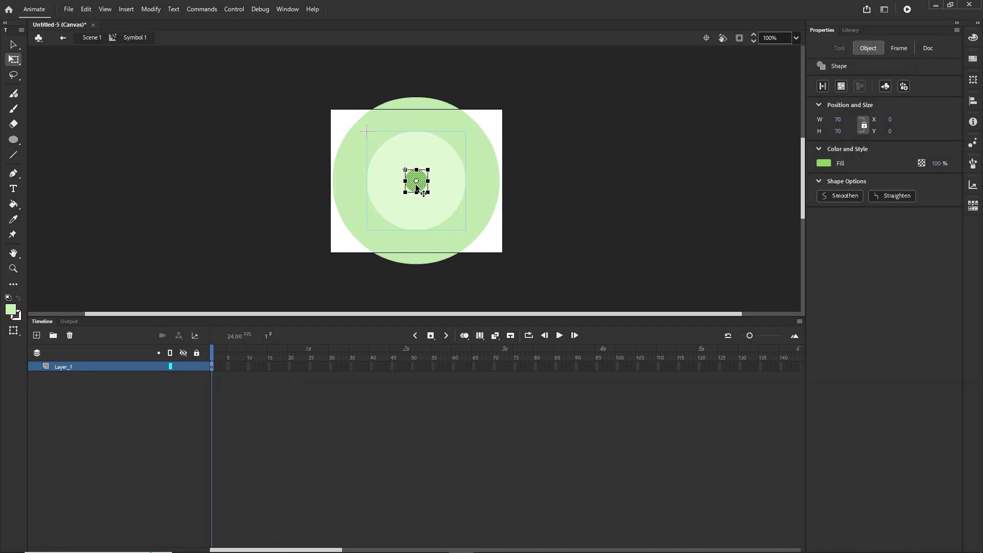
{"action": "left_click", "coordinate": [824, 163]}
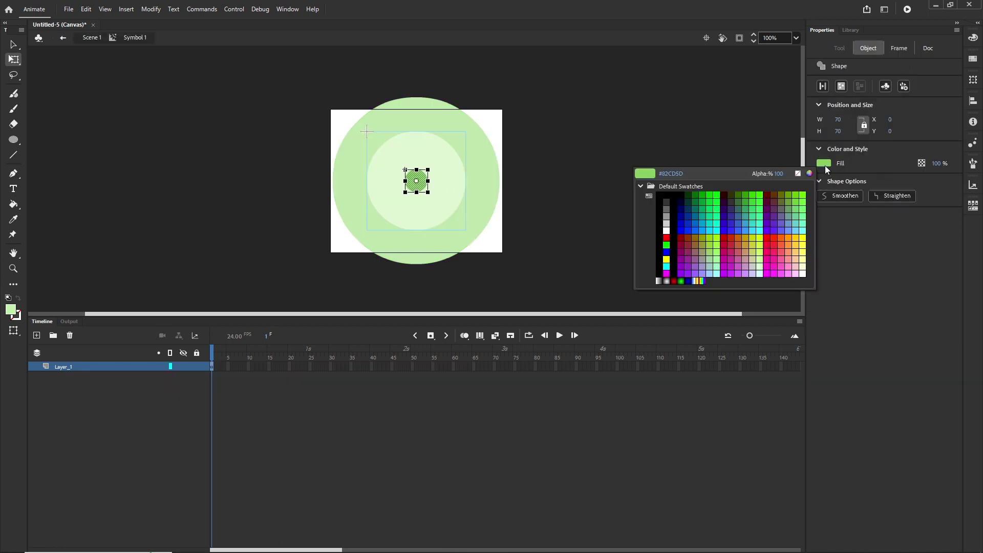
{"action": "left_click", "coordinate": [725, 237]}
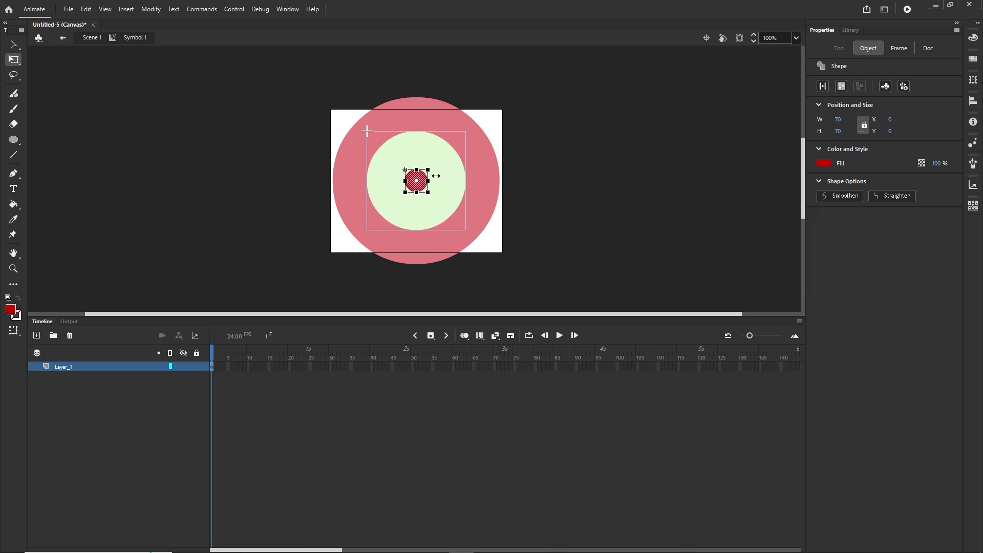
{"action": "key", "text": "ctrl+z"}
{"action": "left_click", "coordinate": [100, 38]}
{"action": "left_click", "coordinate": [92, 401]}
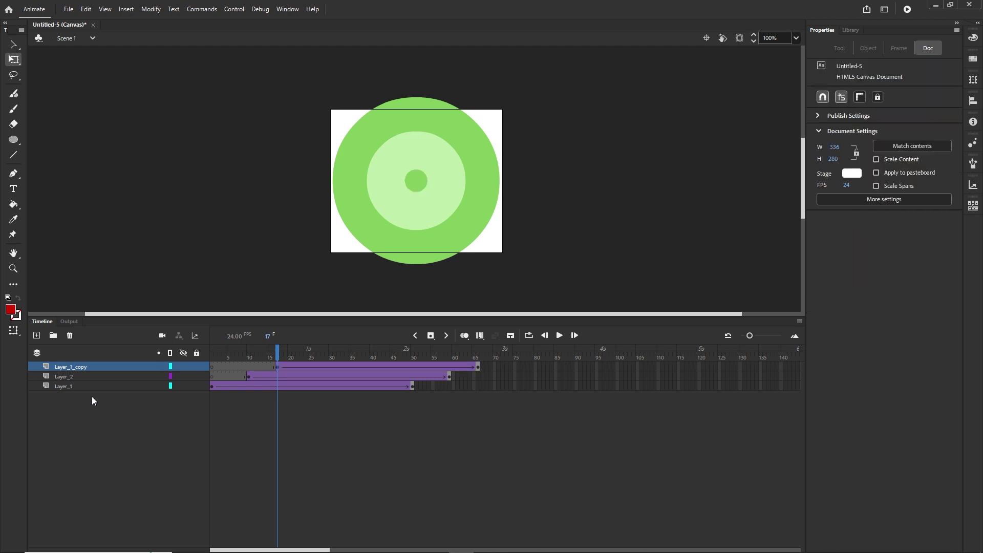
{"action": "left_click", "coordinate": [65, 379]}
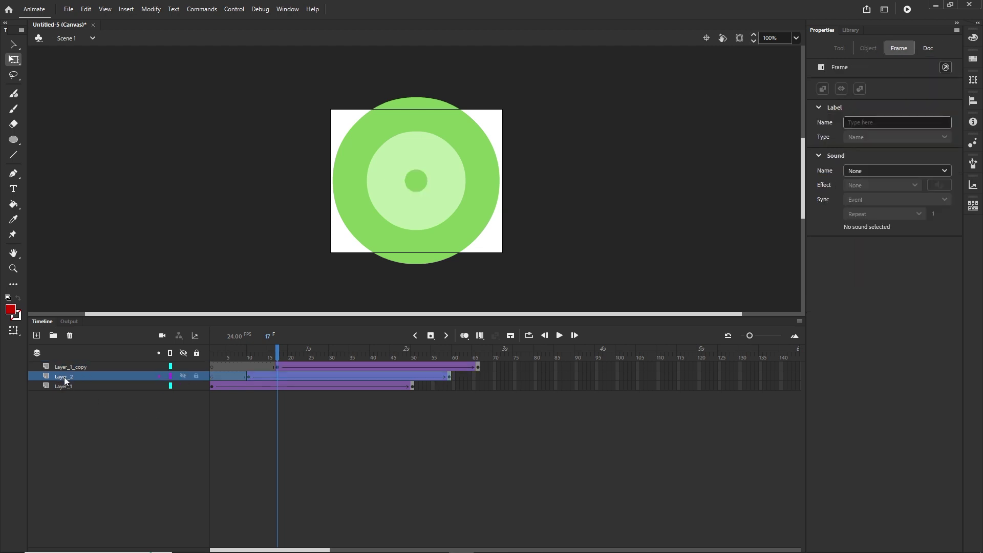
- Duplicate Layer_2 as Layer_2_copy on top and move its circle tween to start at frame 24
{"action": "right_click", "coordinate": [64, 377]}
{"action": "left_click", "coordinate": [101, 206]}
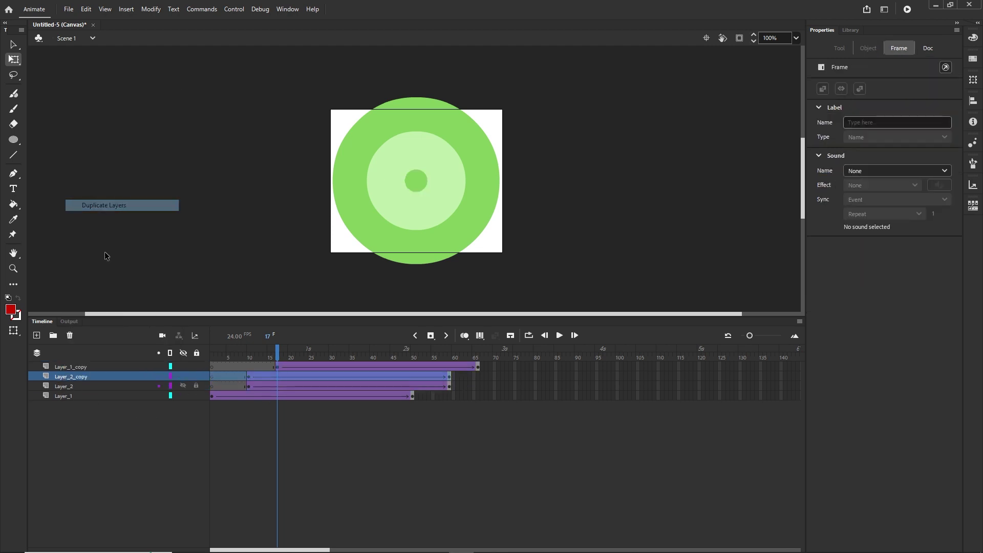
{"action": "left_click_drag", "start_coordinate": [82, 375], "coordinate": [82, 367]}
{"action": "left_click", "coordinate": [443, 424]}
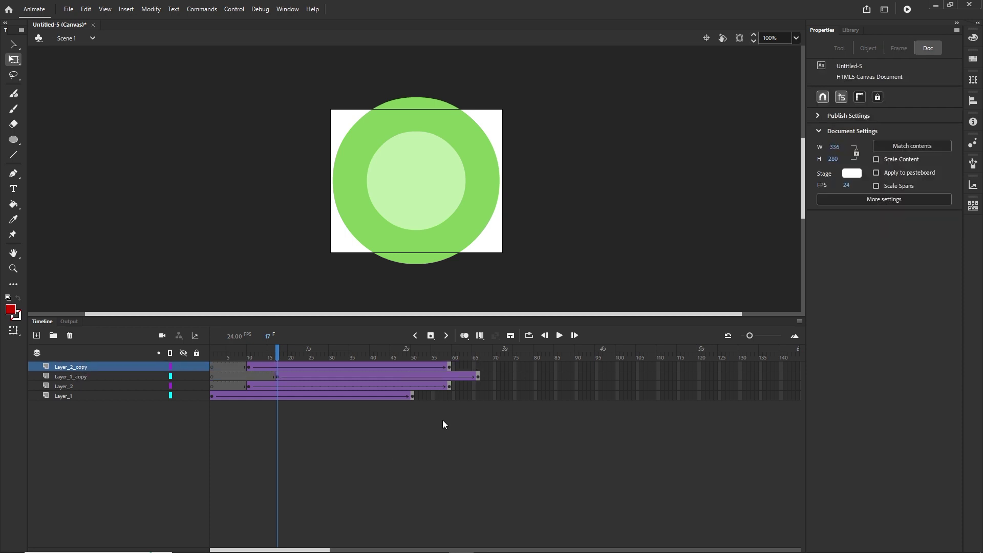
{"action": "left_click", "coordinate": [451, 368]}
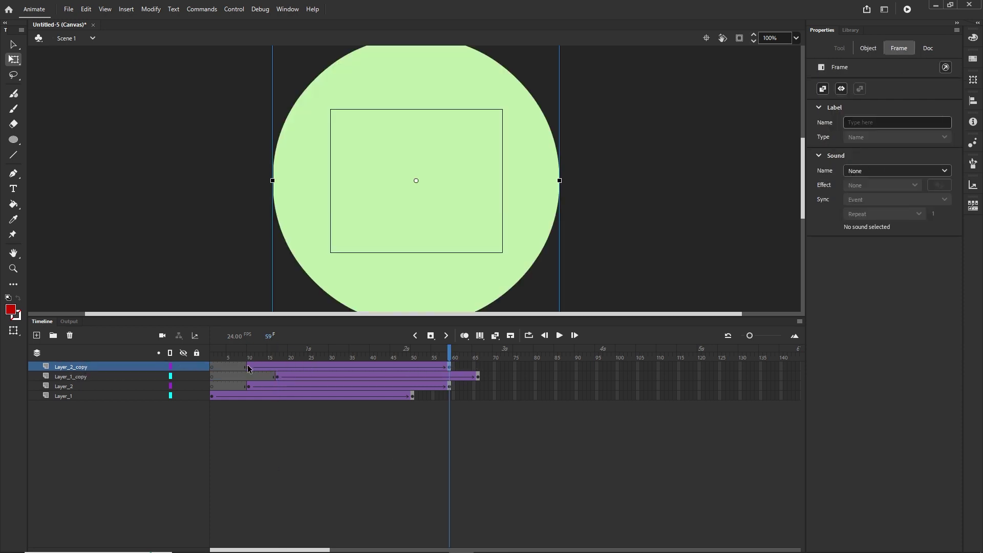
{"action": "left_click", "coordinate": [250, 368]}
{"action": "left_click_drag", "start_coordinate": [246, 368], "coordinate": [307, 365]}
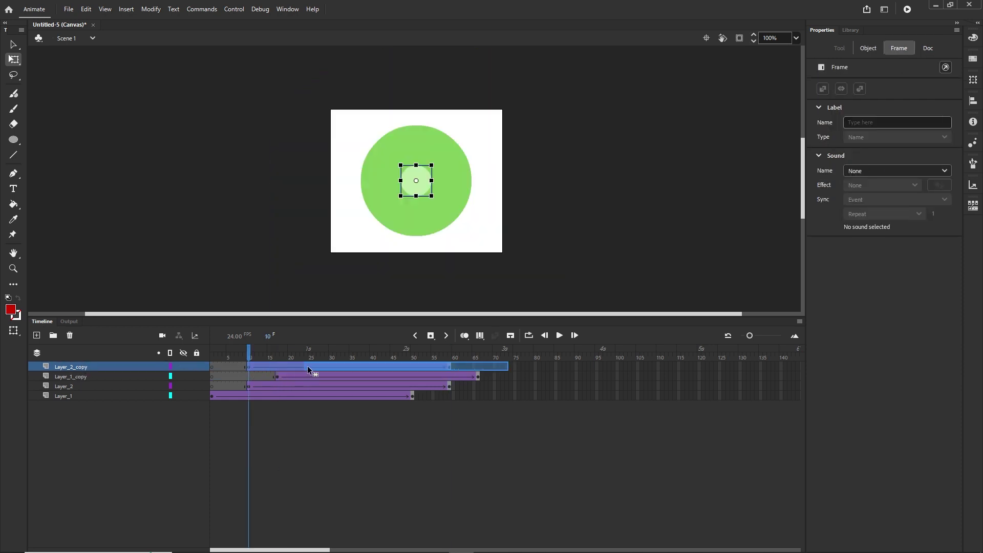
{"action": "left_click", "coordinate": [347, 425]}
{"action": "left_click", "coordinate": [306, 352]}
- Test-play the banner in the browser, then add a new empty Layer_3 on top
{"action": "key", "text": "ctrl+Return"}
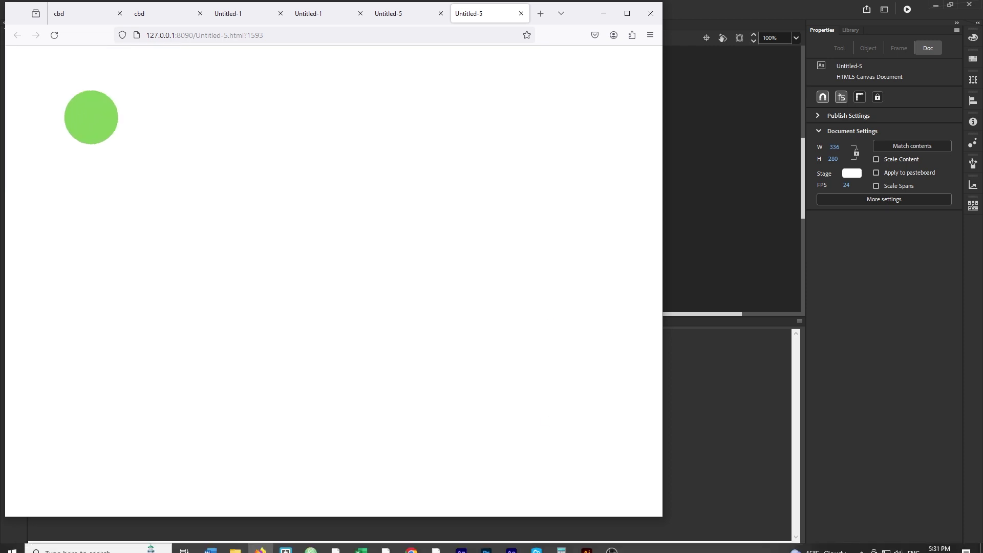
{"action": "key", "text": "alt+Tab"}
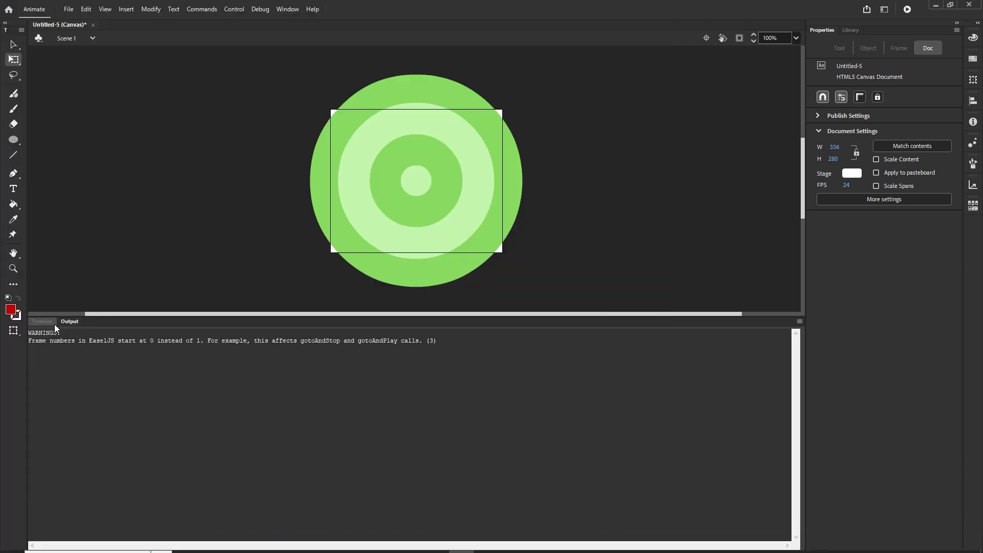
{"action": "left_click", "coordinate": [42, 321]}
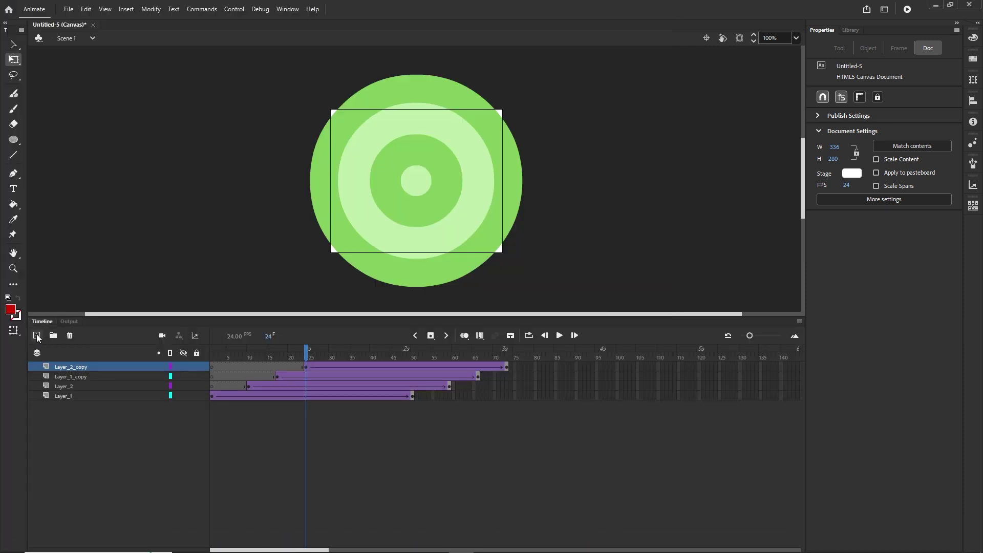
{"action": "left_click", "coordinate": [37, 335]}
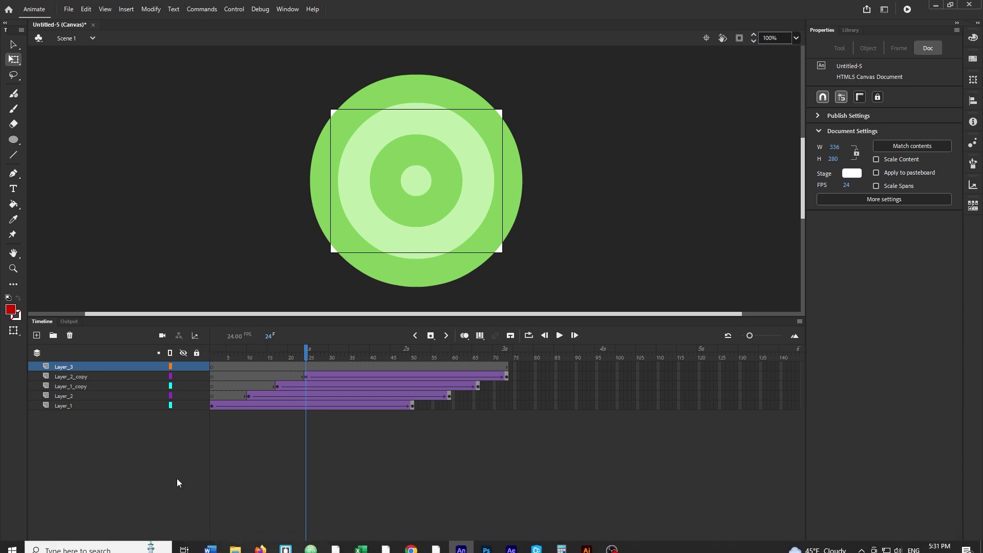
{"action": "left_click", "coordinate": [235, 544]}
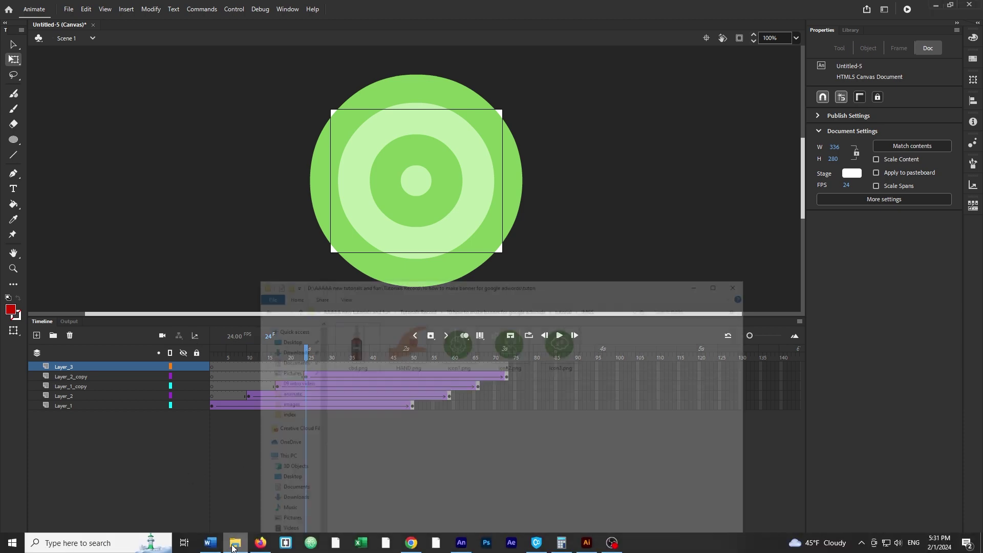
- Drag cbd.png, icon1.png, icon2.png and icon3.png from the IMGS folder onto the stage, then minimize Explorer
{"action": "left_click", "coordinate": [640, 314]}
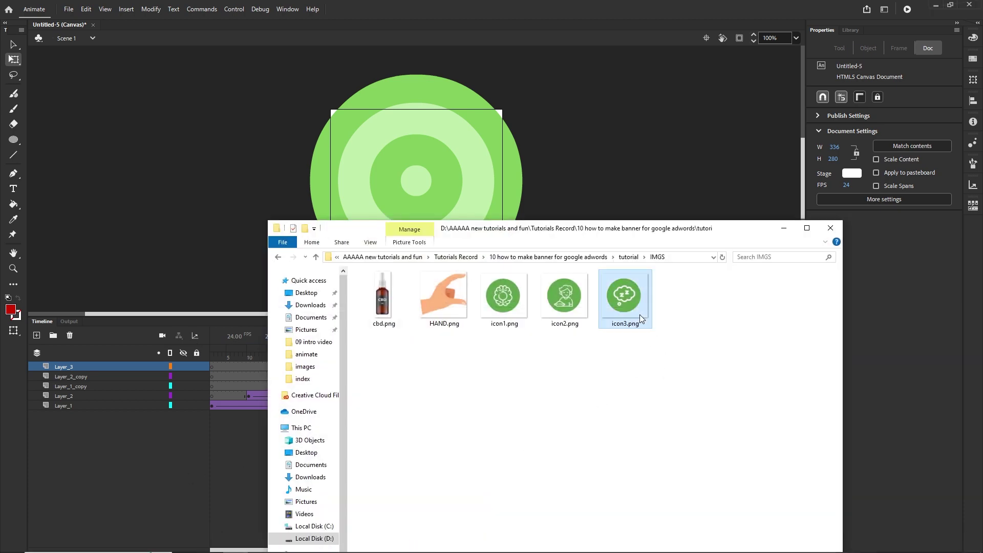
{"action": "left_click", "coordinate": [384, 297], "text": "shift"}
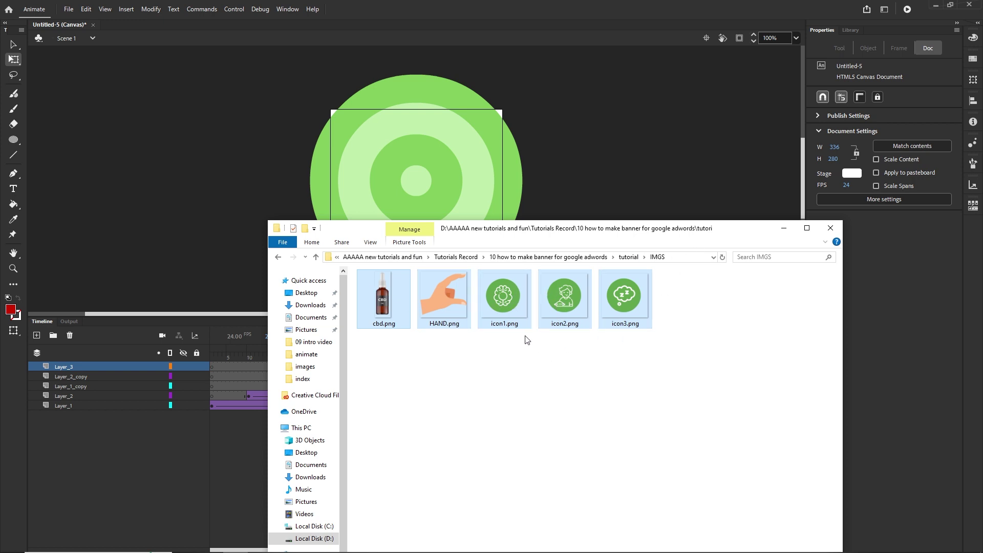
{"action": "left_click", "coordinate": [445, 300], "text": "ctrl"}
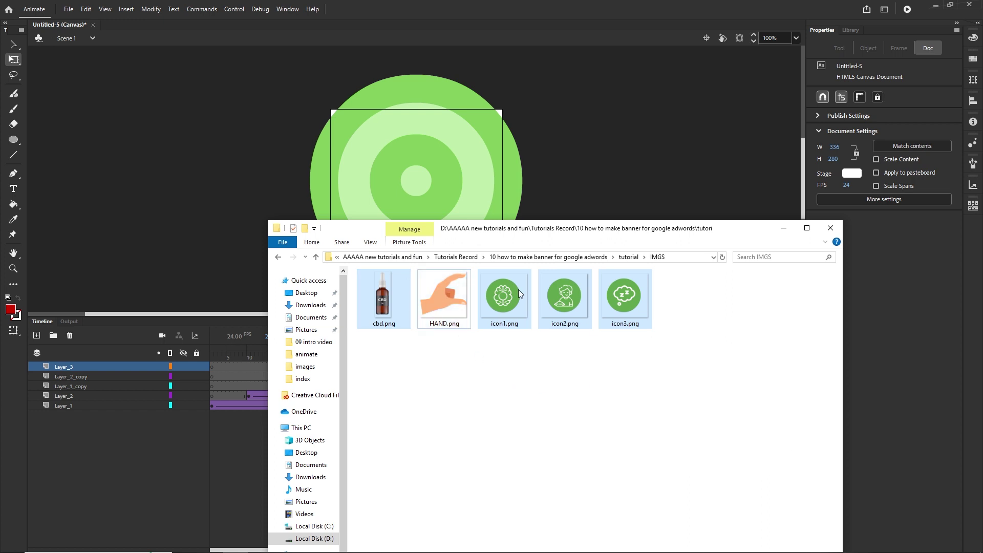
{"action": "left_click_drag", "start_coordinate": [729, 232], "coordinate": [740, 277]}
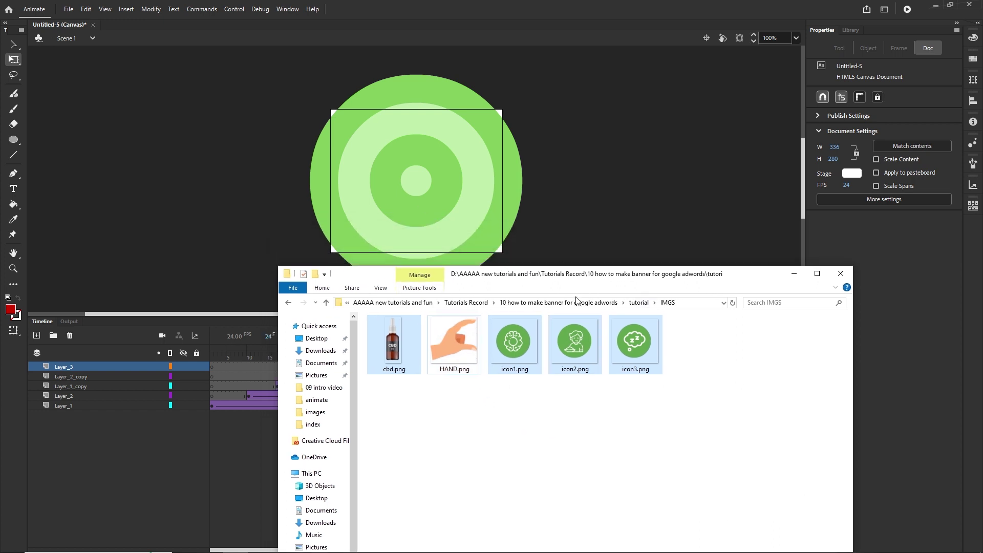
{"action": "left_click_drag", "start_coordinate": [524, 357], "coordinate": [413, 183]}
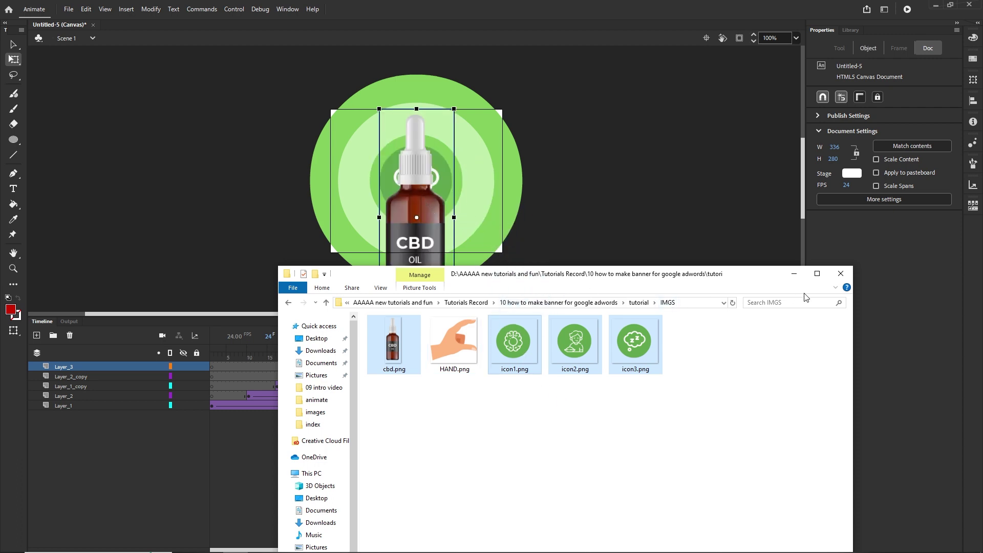
{"action": "left_click", "coordinate": [794, 274]}
{"action": "left_click", "coordinate": [614, 261]}
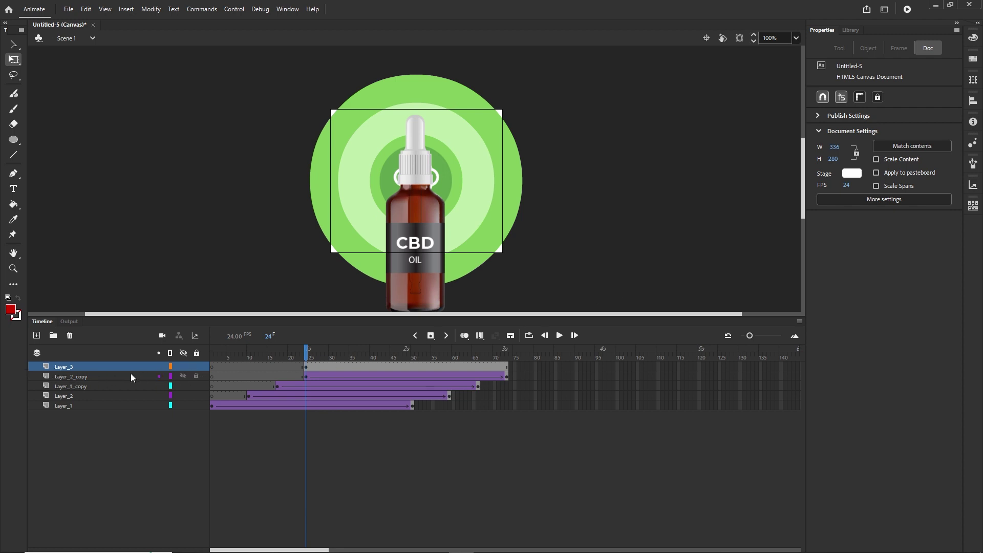
- Distribute Layer_3's four images to separate layers: cbd_png, icon3_png, icon2_png and icon1_png
{"action": "left_click", "coordinate": [61, 368]}
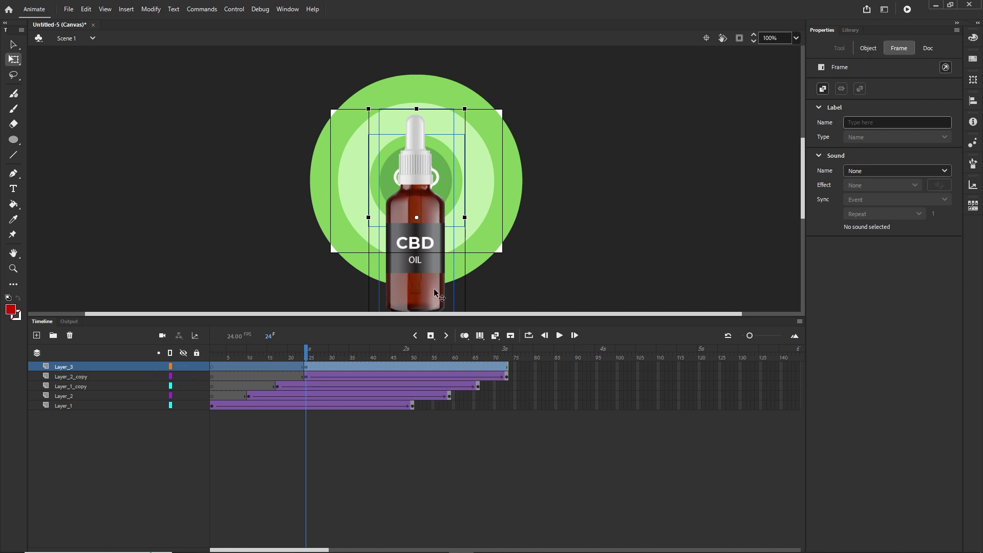
{"action": "right_click", "coordinate": [422, 226]}
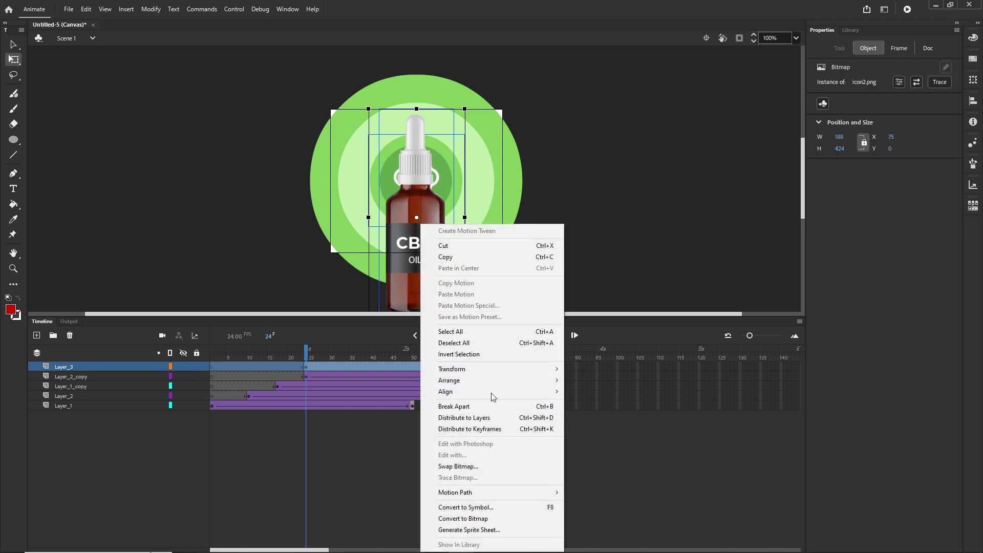
{"action": "left_click", "coordinate": [487, 418]}
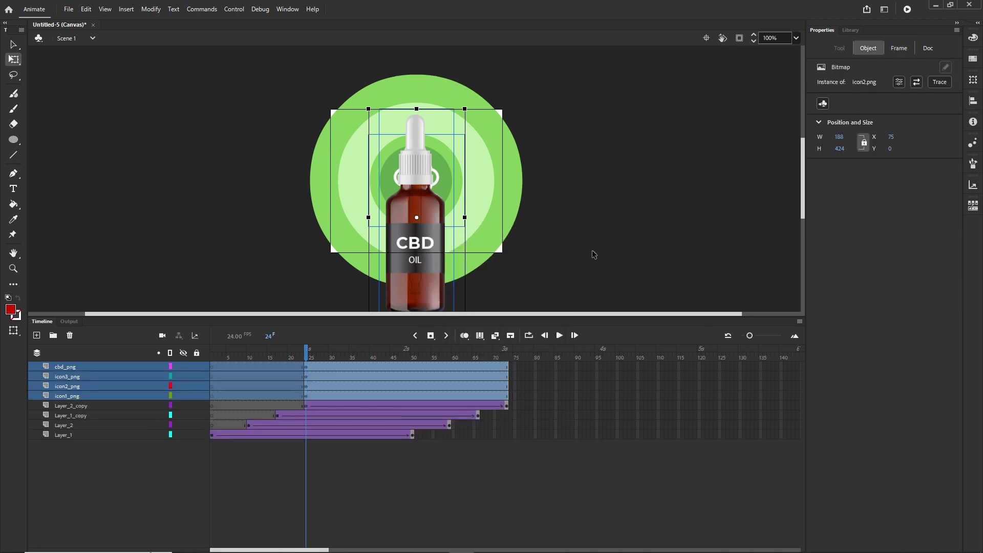
- Move the cbd_png layer beneath the three icon layers
{"action": "left_click", "coordinate": [159, 387]}
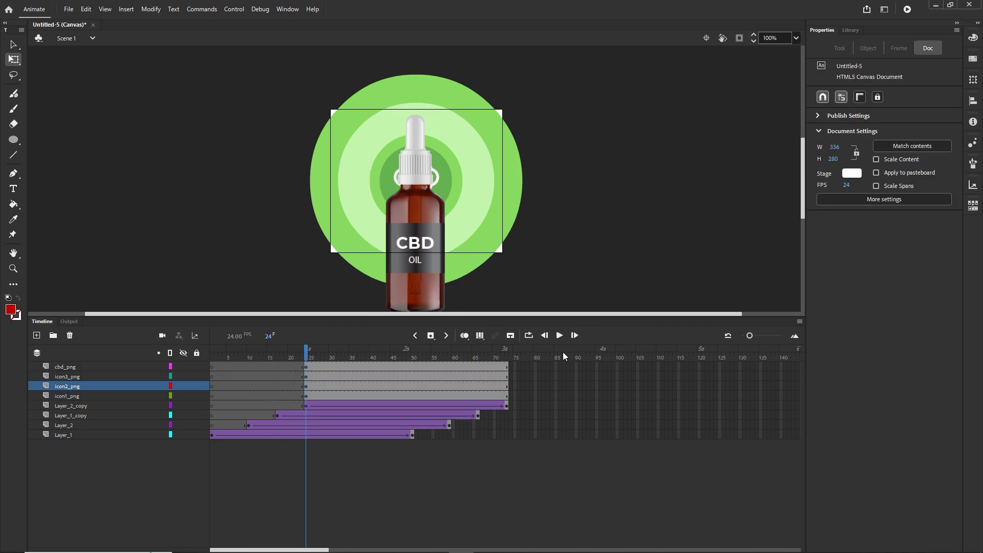
{"action": "left_click", "coordinate": [68, 368]}
{"action": "left_click", "coordinate": [71, 397]}
{"action": "left_click", "coordinate": [64, 387]}
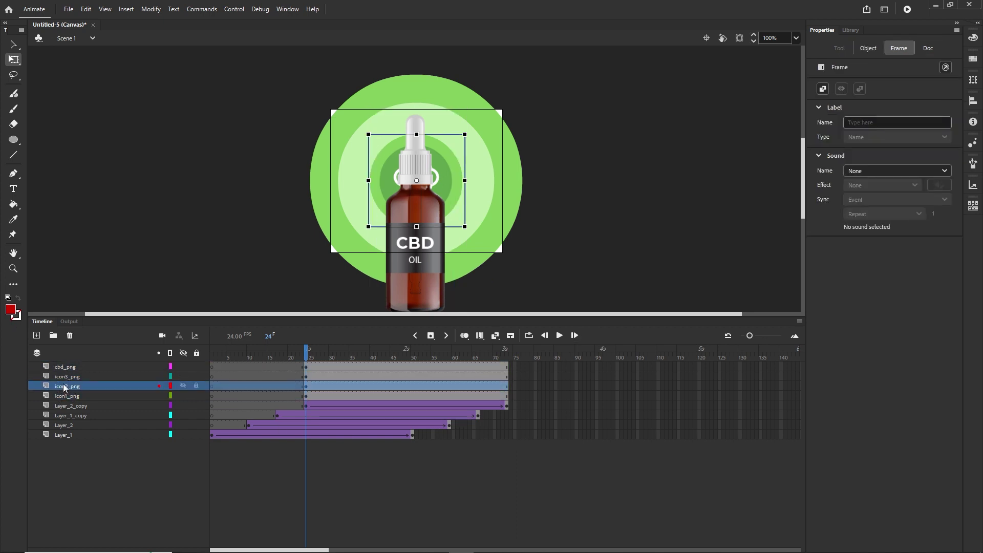
{"action": "left_click", "coordinate": [60, 378]}
{"action": "left_click_drag", "start_coordinate": [64, 368], "coordinate": [74, 404]}
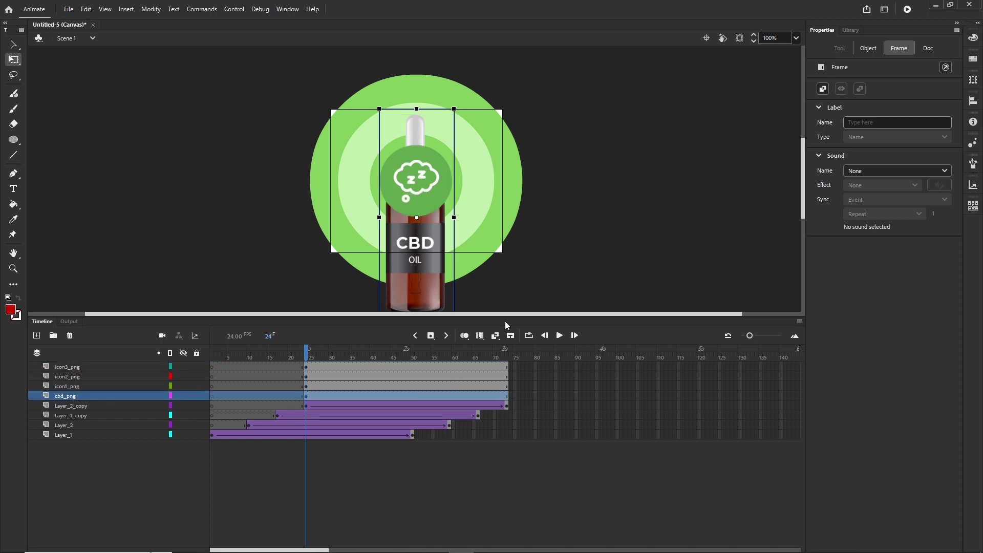
- Place the zz, person and brain icons side by side right of the stage
{"action": "left_click_drag", "start_coordinate": [429, 207], "coordinate": [618, 187]}
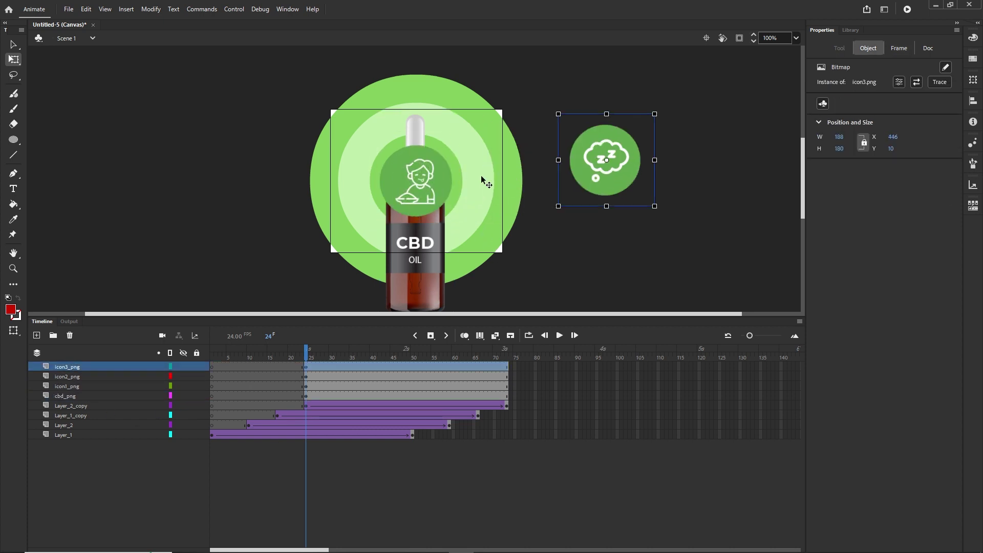
{"action": "left_click_drag", "start_coordinate": [431, 186], "coordinate": [648, 217]}
{"action": "left_click_drag", "start_coordinate": [412, 192], "coordinate": [650, 180]}
{"action": "left_click_drag", "start_coordinate": [322, 351], "coordinate": [406, 354]}
- Centre the bottle on the stage and shrink it to 24 x 69.7 px
{"action": "left_click_drag", "start_coordinate": [417, 286], "coordinate": [423, 238]}
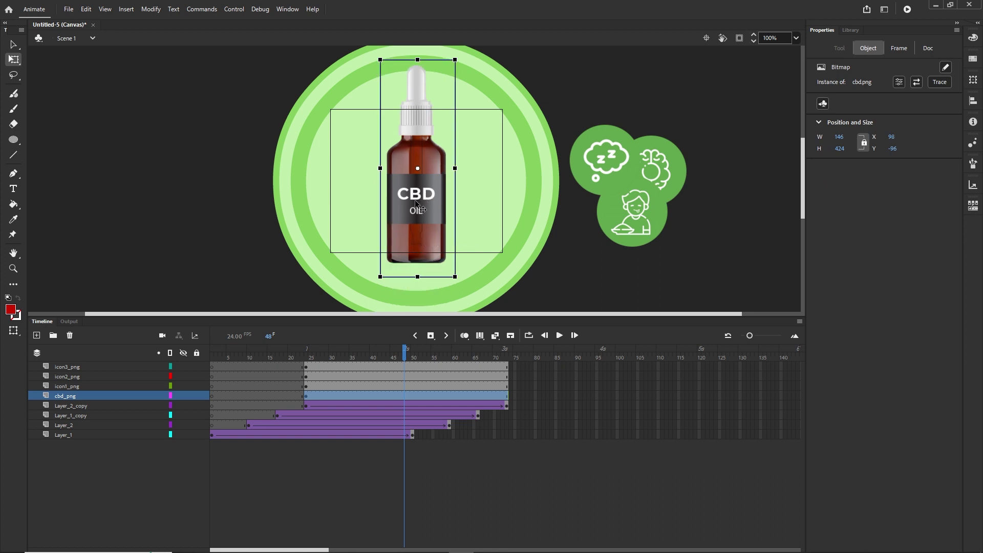
{"action": "left_click", "coordinate": [973, 101]}
{"action": "left_click", "coordinate": [933, 120]}
{"action": "left_click", "coordinate": [932, 120]}
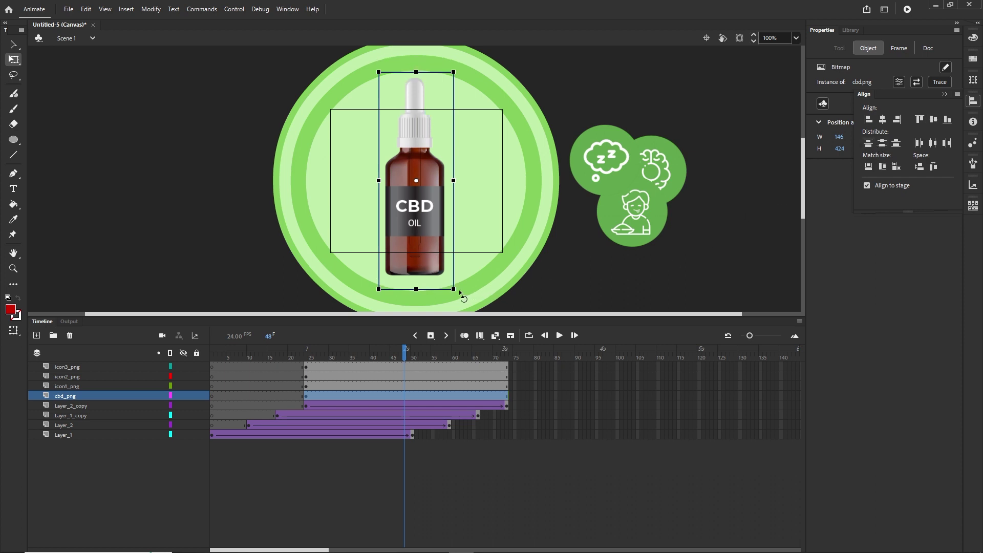
{"action": "left_click_drag", "start_coordinate": [453, 289], "coordinate": [423, 206]}
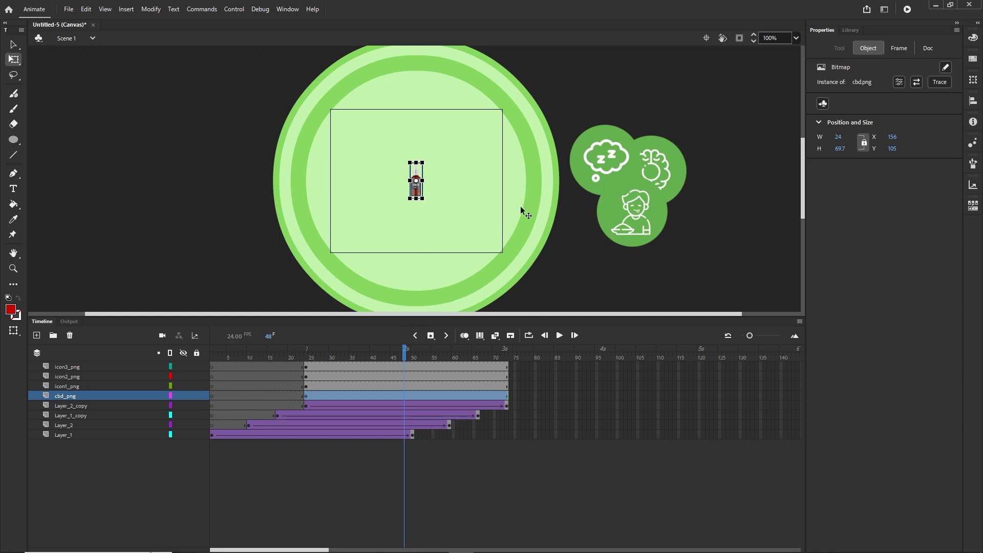
- Convert the bottle to a Movie Clip and move its keyframe from frame 24 to 65
{"action": "key", "text": "F8"}
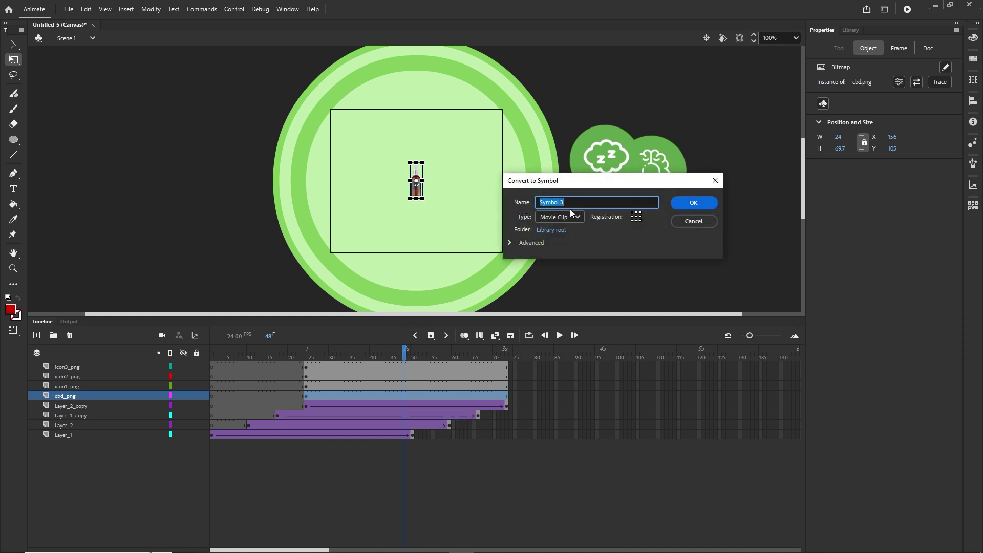
{"action": "left_click", "coordinate": [691, 202]}
{"action": "left_click", "coordinate": [380, 451]}
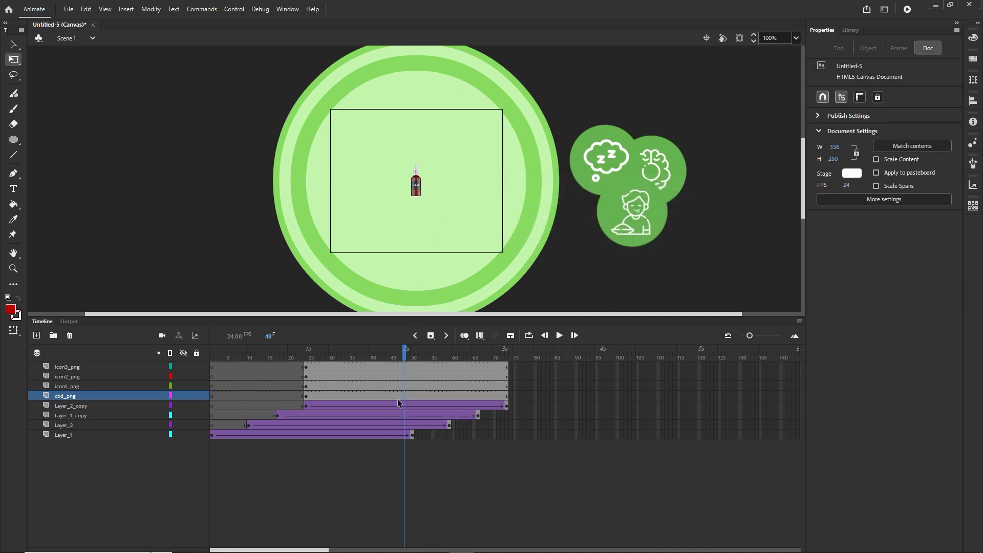
{"action": "left_click", "coordinate": [306, 397]}
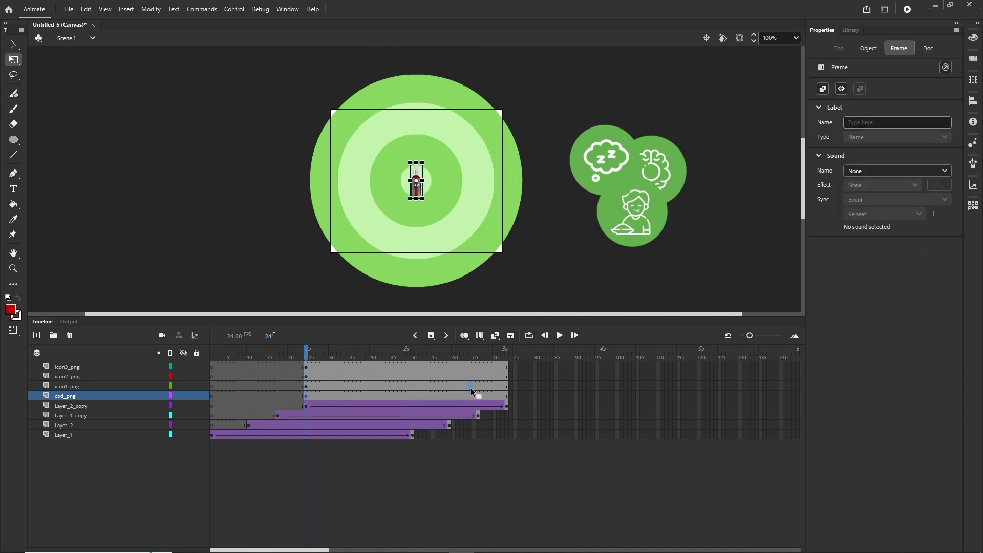
{"action": "left_click_drag", "start_coordinate": [471, 388], "coordinate": [475, 395]}
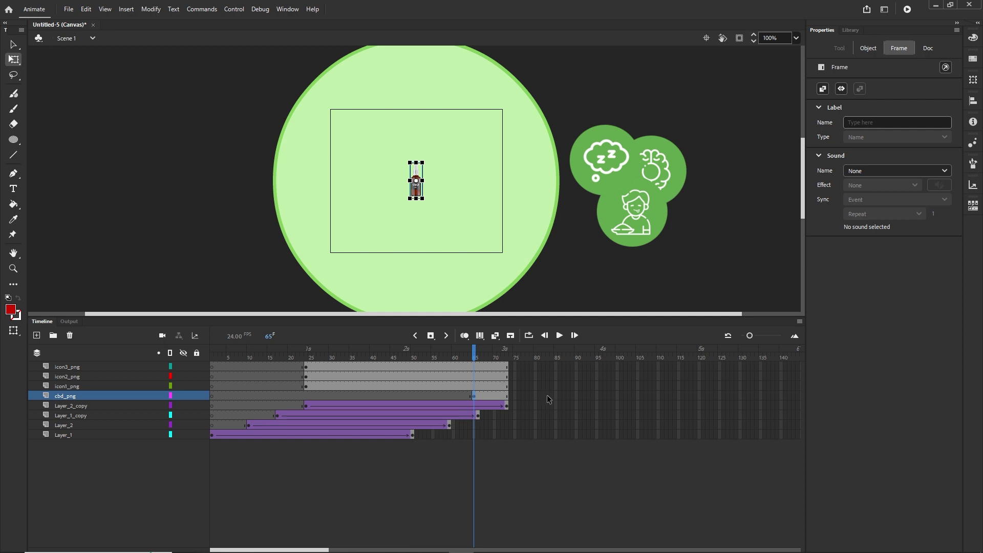
- Add a bottle keyframe at frame 83 and enlarge the bottle to 68.95 x 200.3 px
{"action": "left_click", "coordinate": [547, 395]}
{"action": "key", "text": "F5"}
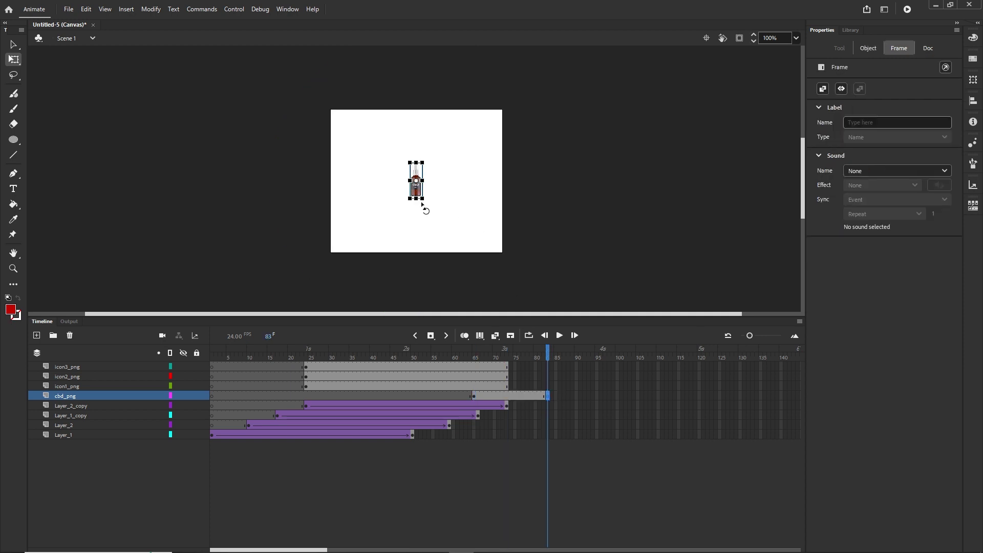
{"action": "left_click_drag", "start_coordinate": [426, 203], "coordinate": [461, 233]}
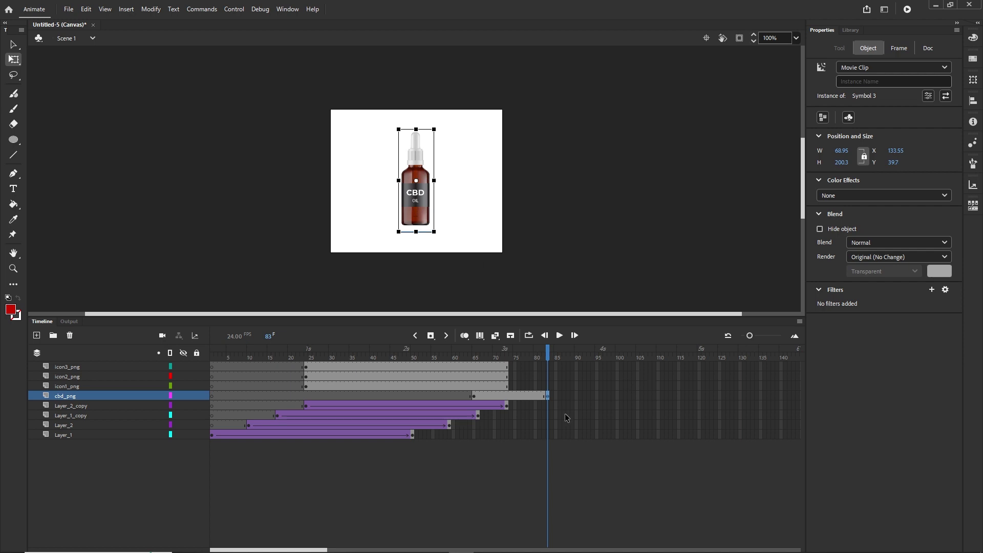
{"action": "left_click", "coordinate": [506, 406]}
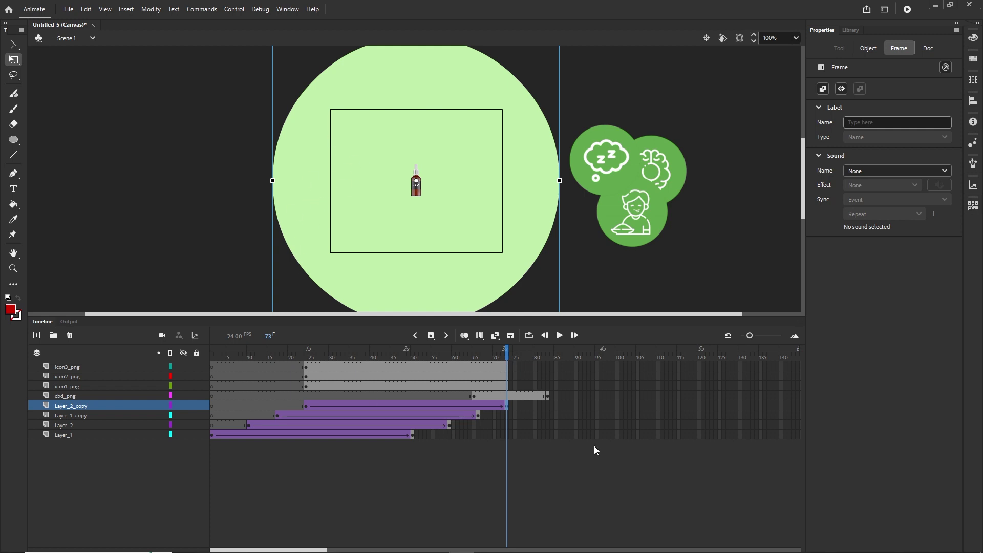
- Extend Layer_2_copy's frames to frame 135 so the pale circle stays on stage
{"action": "left_click", "coordinate": [761, 406]}
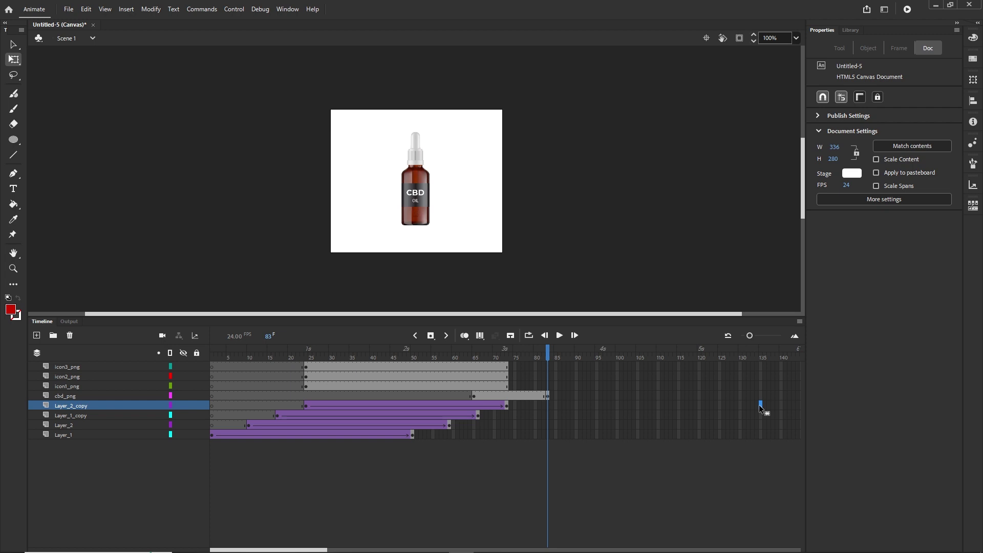
{"action": "key", "text": "F5"}
{"action": "right_click", "coordinate": [760, 405]}
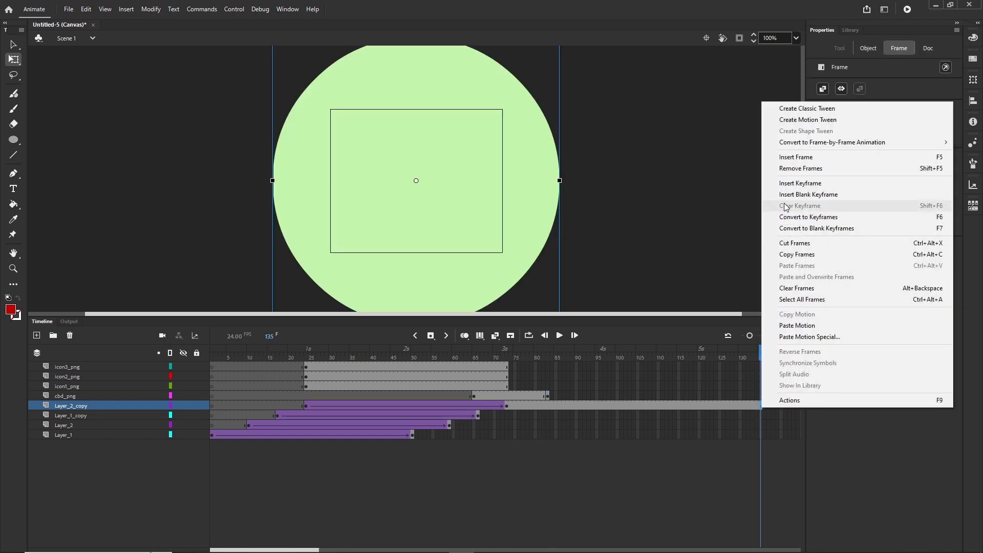
{"action": "left_click", "coordinate": [804, 168]}
{"action": "left_click_drag", "start_coordinate": [745, 361], "coordinate": [523, 390]}
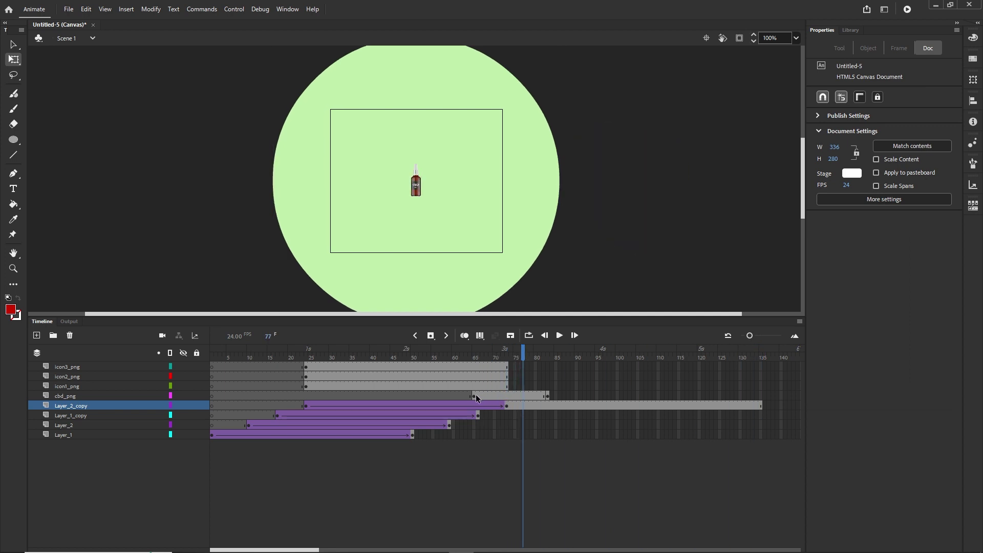
{"action": "left_click", "coordinate": [476, 398]}
{"action": "left_click", "coordinate": [521, 395]}
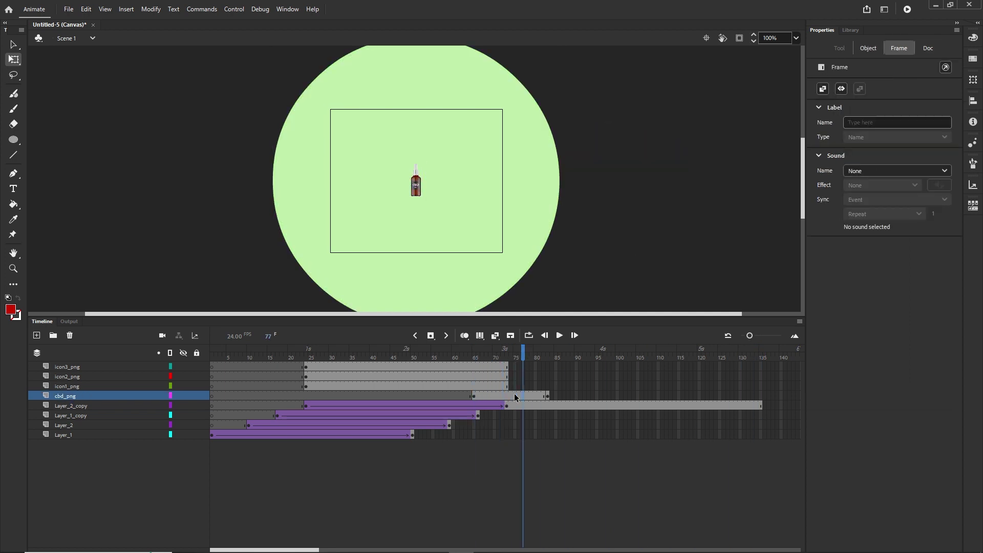
- Add a classic tween to the bottle's growth span on cbd_png
{"action": "left_click", "coordinate": [511, 393]}
{"action": "right_click", "coordinate": [511, 395]}
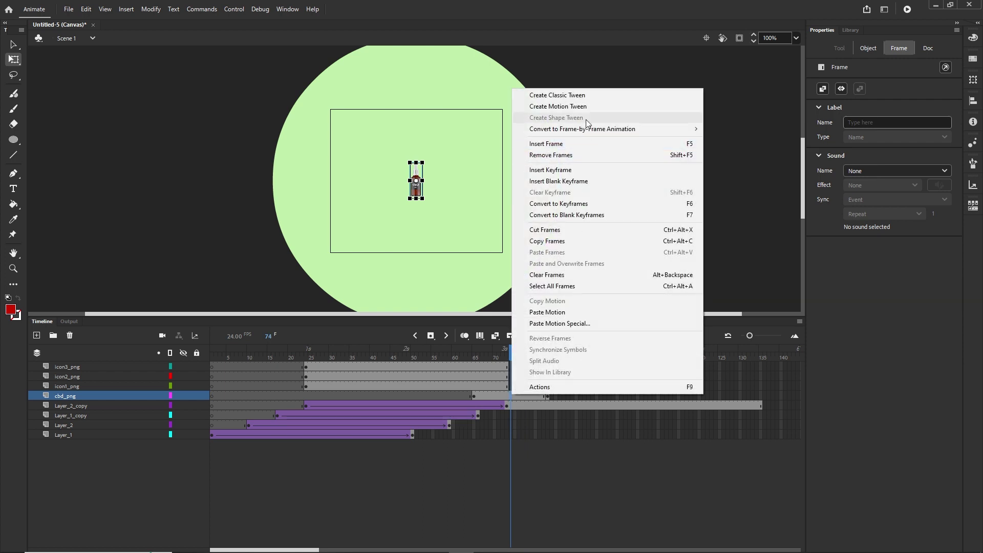
{"action": "left_click", "coordinate": [582, 97]}
{"action": "left_click_drag", "start_coordinate": [512, 367], "coordinate": [539, 367]}
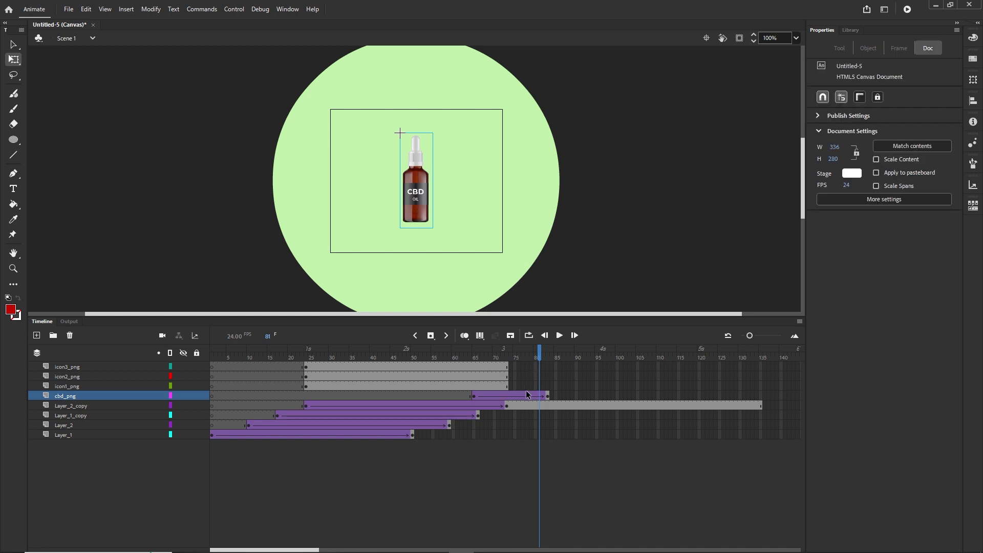
- Move the bottle tween earlier and set its start keyframe to frame 33
{"action": "left_click", "coordinate": [548, 395]}
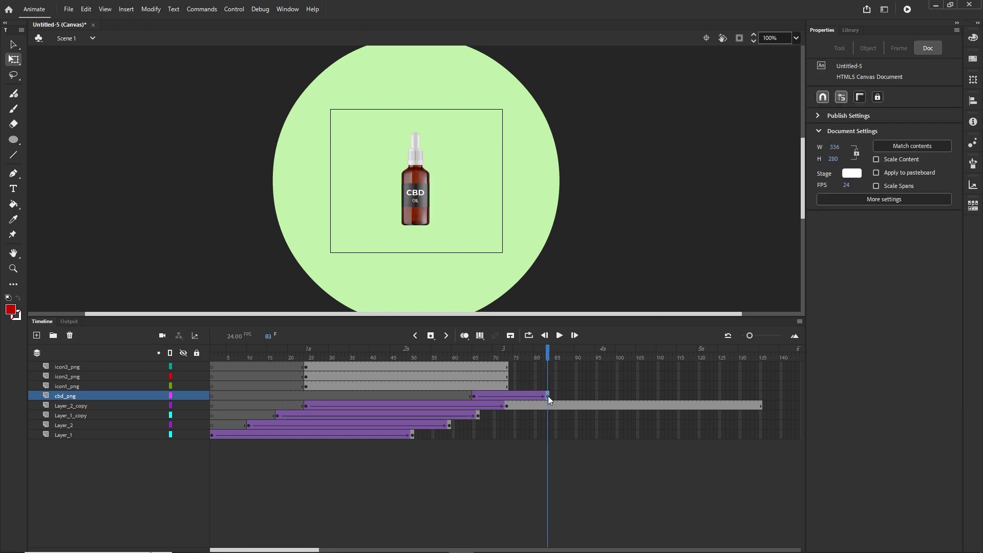
{"action": "left_click", "coordinate": [475, 398]}
{"action": "left_click_drag", "start_coordinate": [473, 397], "coordinate": [362, 396]}
{"action": "left_click_drag", "start_coordinate": [363, 357], "coordinate": [433, 363]}
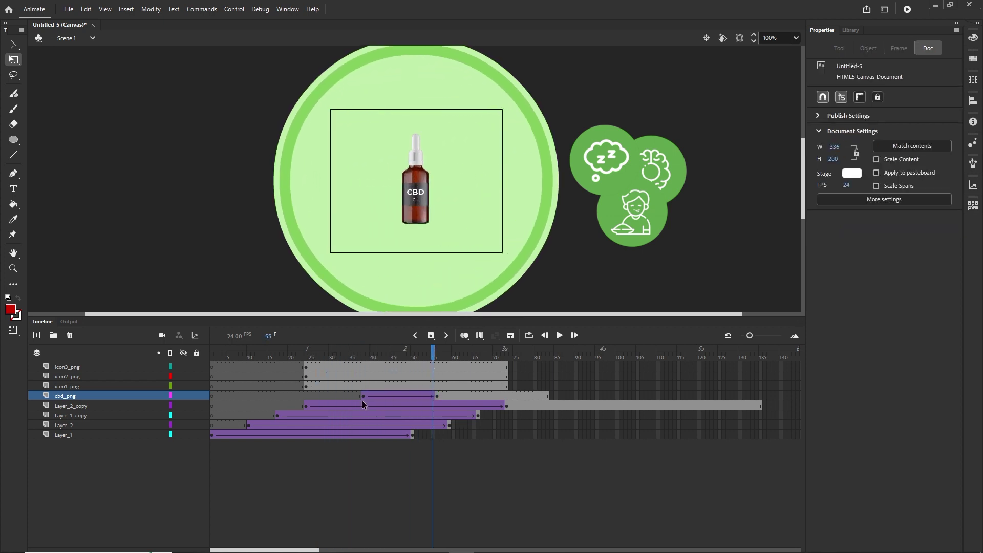
{"action": "left_click", "coordinate": [364, 396]}
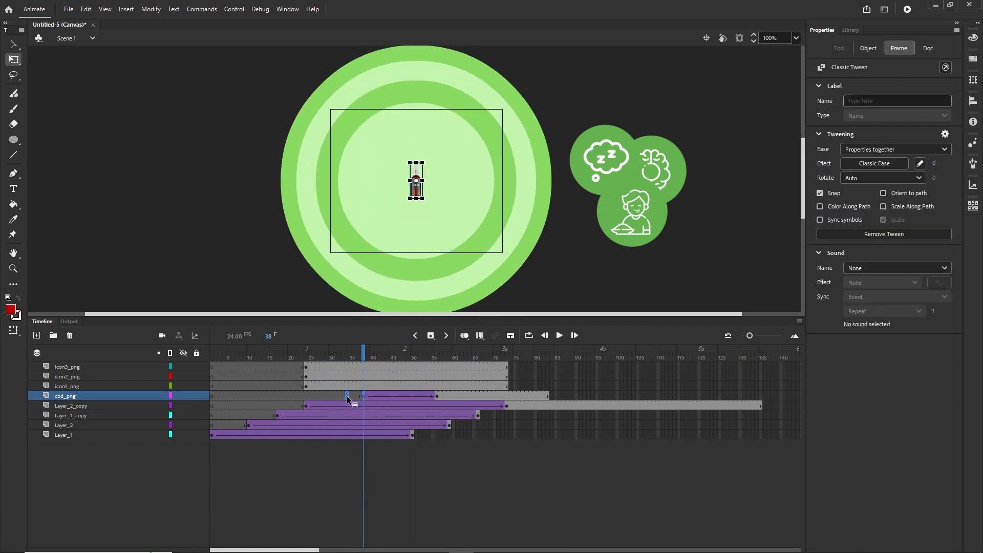
{"action": "left_click_drag", "start_coordinate": [346, 396], "coordinate": [343, 396]}
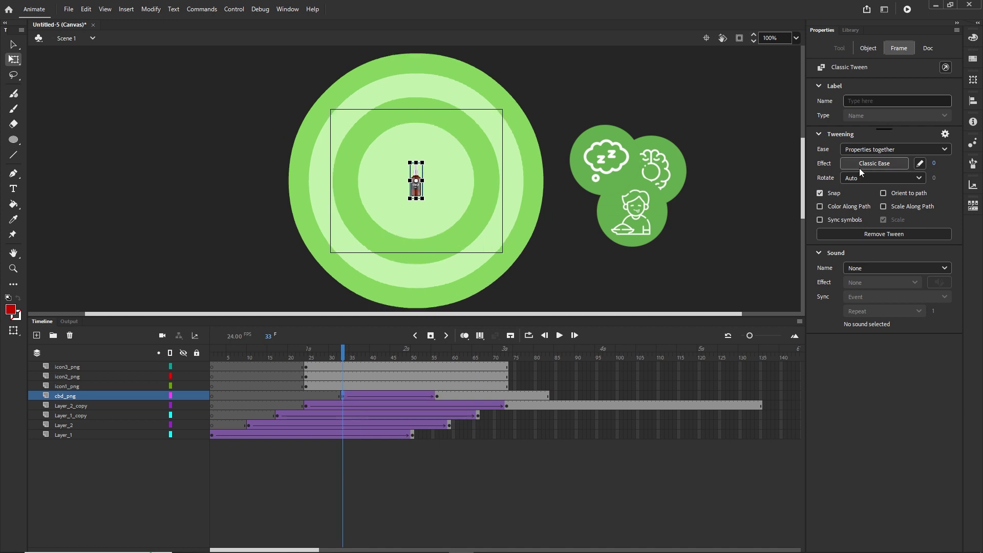
- Apply a Quad Ease-Out to the bottle tween and preview it around frames 63–83
{"action": "left_click", "coordinate": [861, 165]}
{"action": "left_click", "coordinate": [635, 204]}
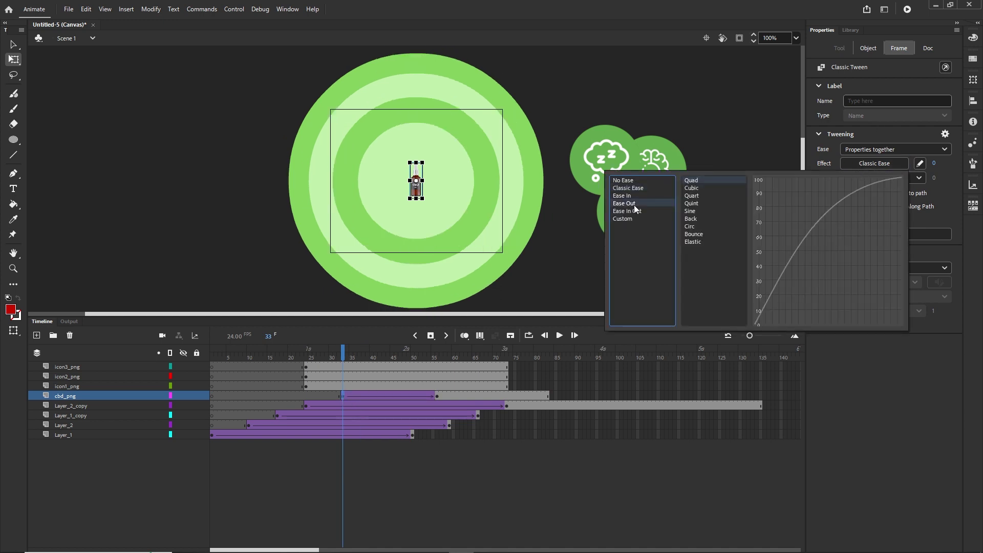
{"action": "double_click", "coordinate": [693, 180]}
{"action": "left_click_drag", "start_coordinate": [343, 352], "coordinate": [478, 357]}
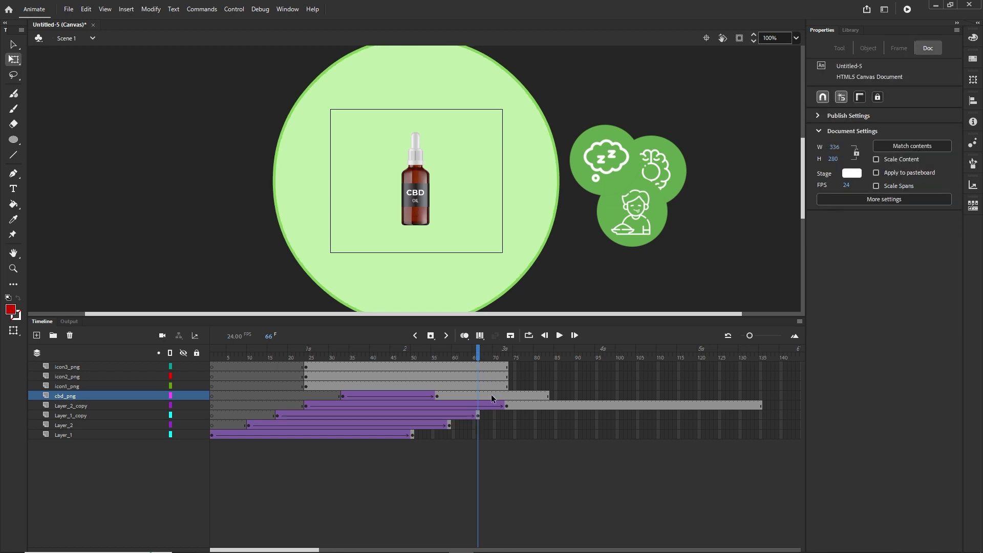
{"action": "left_click", "coordinate": [494, 396]}
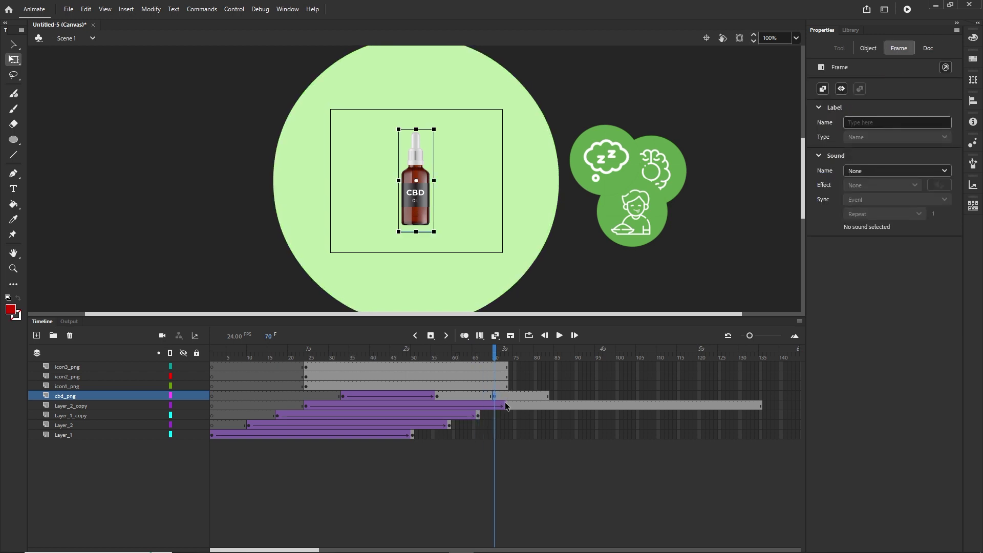
{"action": "mouse_move", "coordinate": [496, 358]}
{"action": "left_mouse_down"}
{"action": "mouse_move", "coordinate": [449, 361]}
{"action": "mouse_move", "coordinate": [482, 364]}
{"action": "left_mouse_up"}
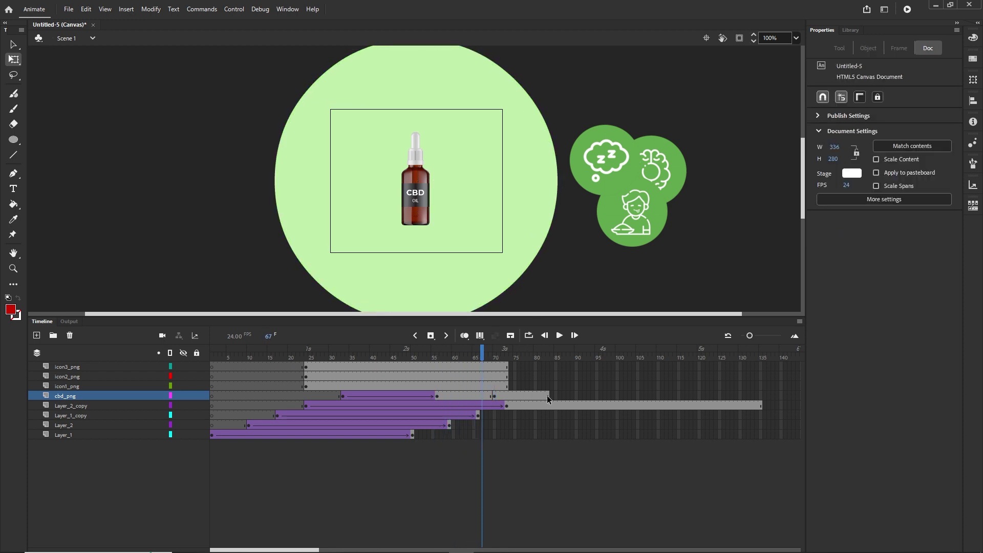
{"action": "left_click", "coordinate": [547, 395]}
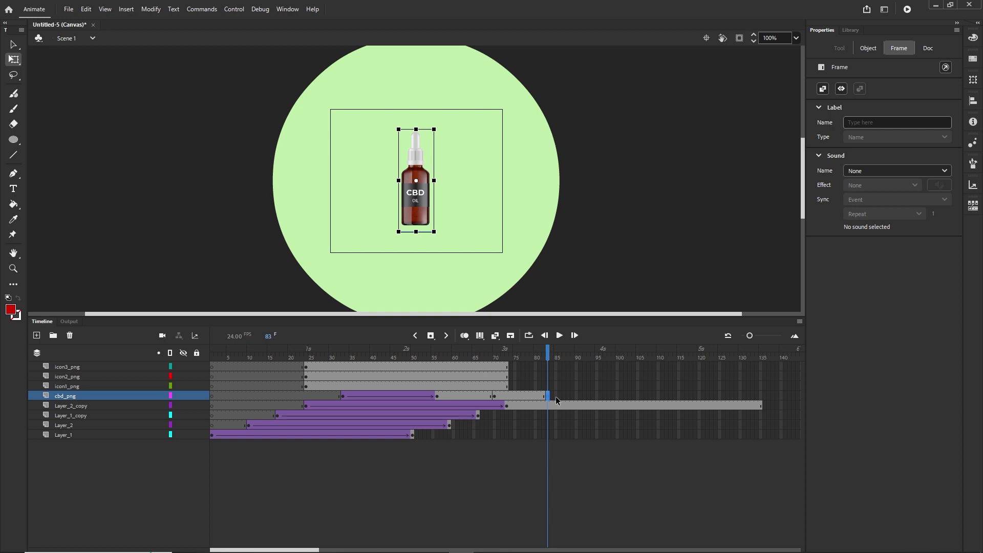
- At frame 83, shift the bottle left and add a classic tween from frame 70 to 83
{"action": "key", "text": "shift+Left"}
{"action": "key", "text": "shift+Left"}
{"action": "key", "text": "shift+Left"}
{"action": "key", "text": "shift+Left"}
{"action": "key", "text": "shift+Left"}
{"action": "key", "text": "shift+Left"}
{"action": "key", "text": "shift+Left"}
{"action": "key", "text": "shift+Left"}
{"action": "key", "text": "shift+Left"}
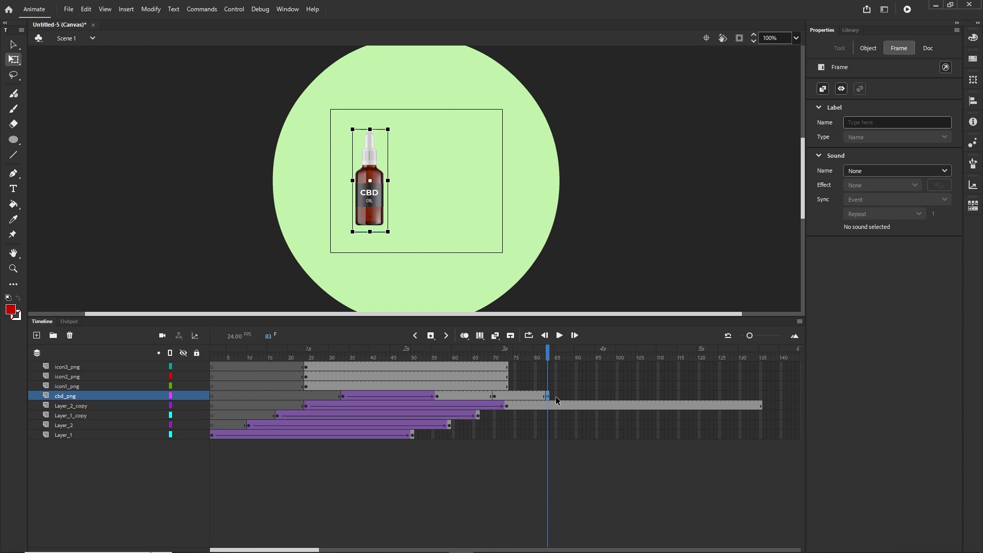
{"action": "right_click", "coordinate": [524, 396]}
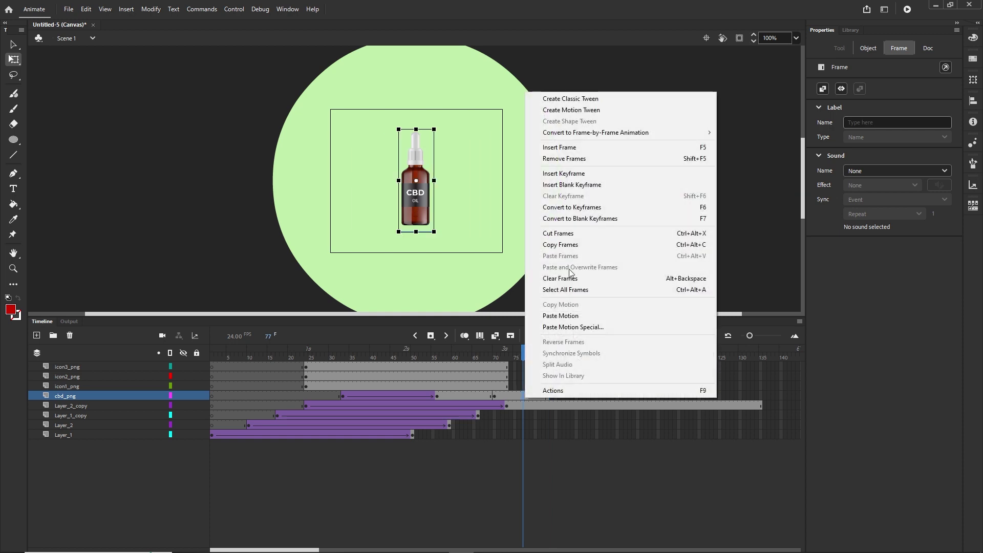
{"action": "left_click", "coordinate": [587, 100]}
{"action": "left_click", "coordinate": [549, 454]}
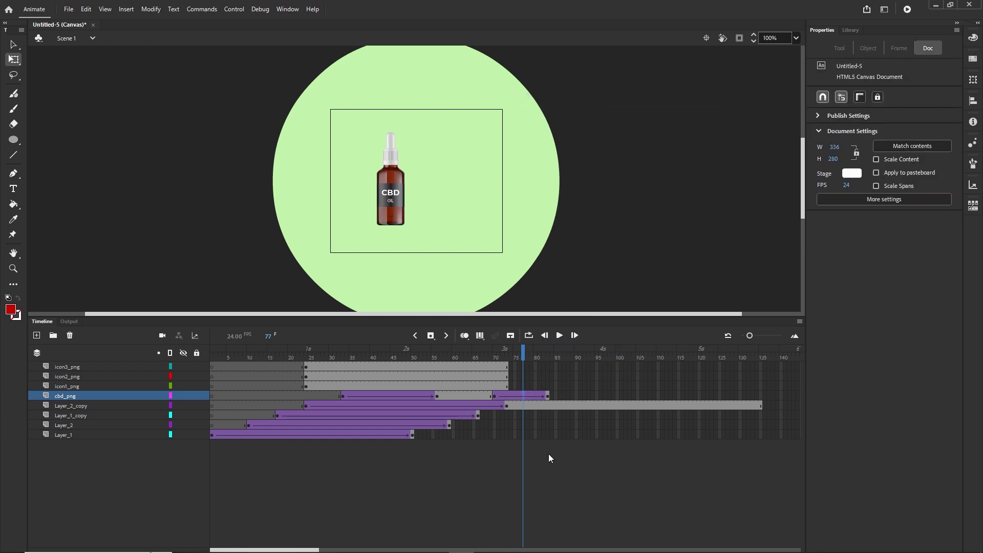
- Give the bottle's new tween a Quad Ease In Out and preview the slide
{"action": "left_click", "coordinate": [495, 397]}
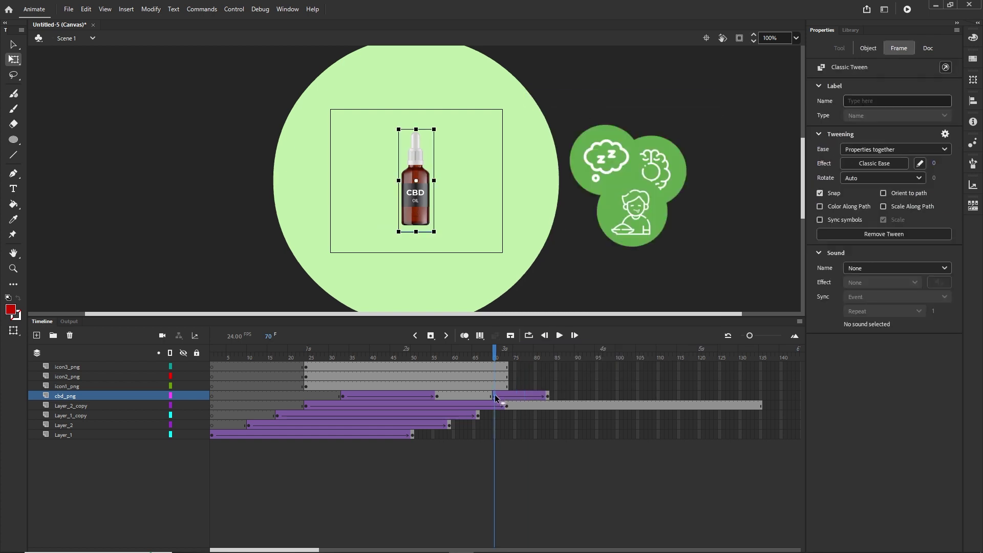
{"action": "left_click", "coordinate": [875, 163]}
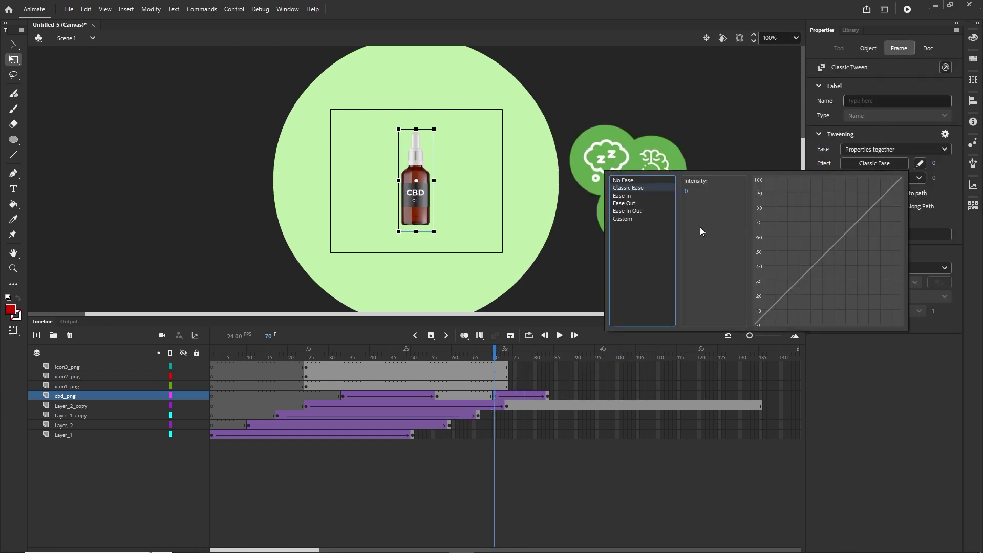
{"action": "left_click", "coordinate": [635, 211]}
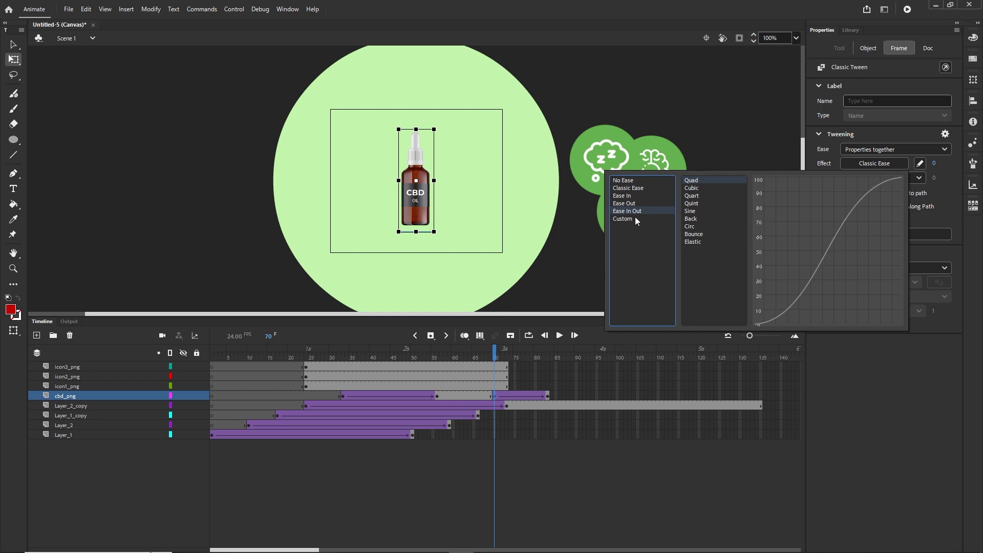
{"action": "double_click", "coordinate": [690, 181]}
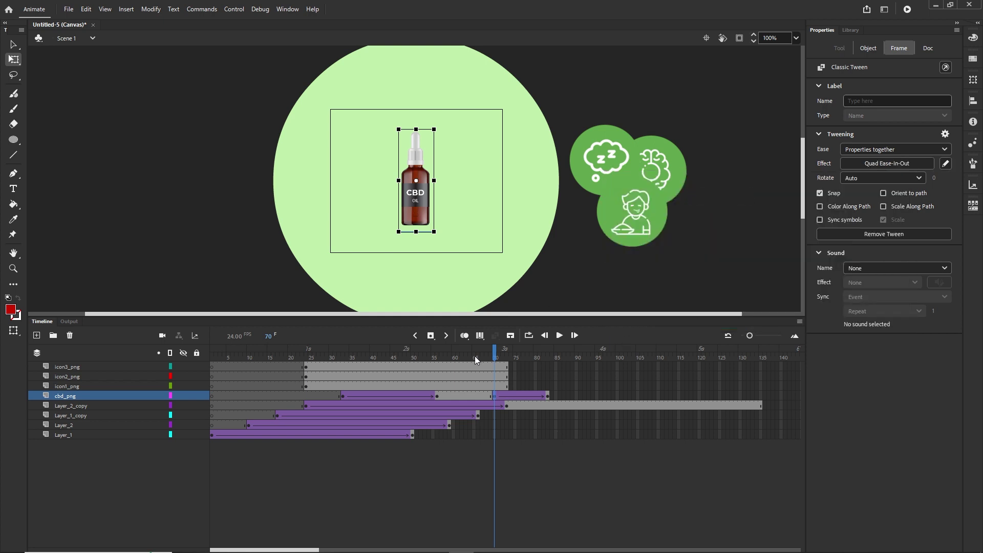
{"action": "left_click_drag", "start_coordinate": [495, 355], "coordinate": [548, 355]}
- Move the three icon keyframes from frame 24 to around frame 88
{"action": "left_click", "coordinate": [308, 388]}
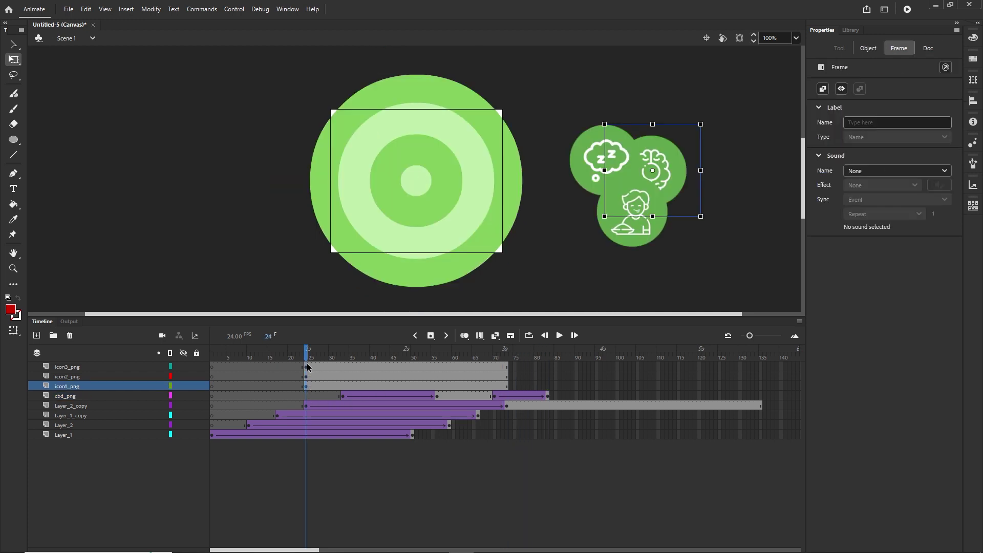
{"action": "left_click", "coordinate": [306, 367], "text": "shift"}
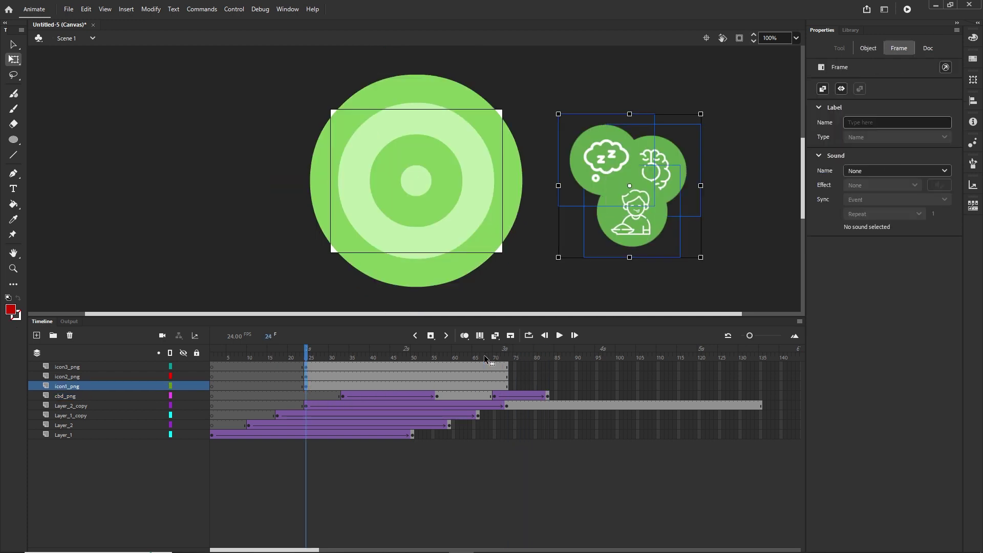
{"action": "left_click_drag", "start_coordinate": [485, 360], "coordinate": [577, 379]}
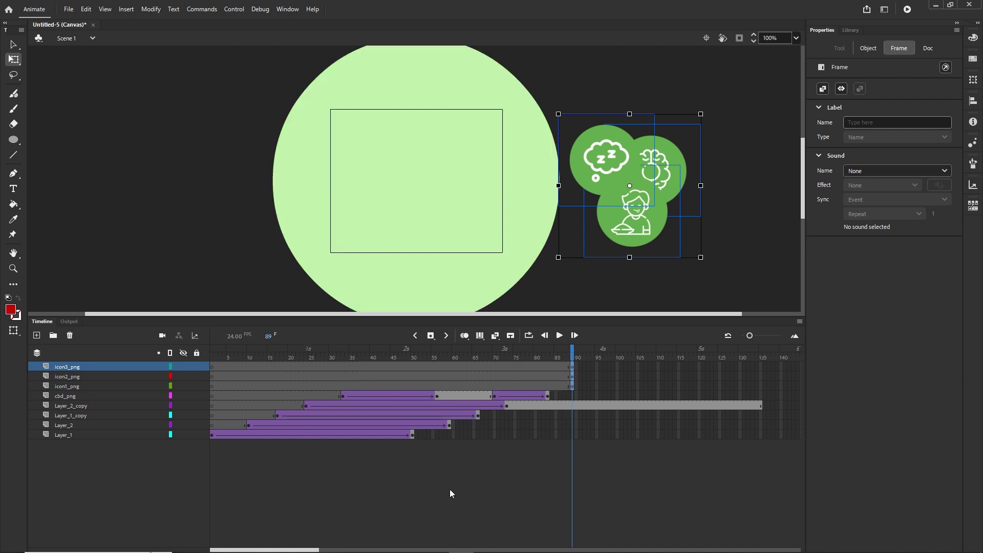
{"action": "left_click_drag", "start_coordinate": [302, 548], "coordinate": [340, 548]}
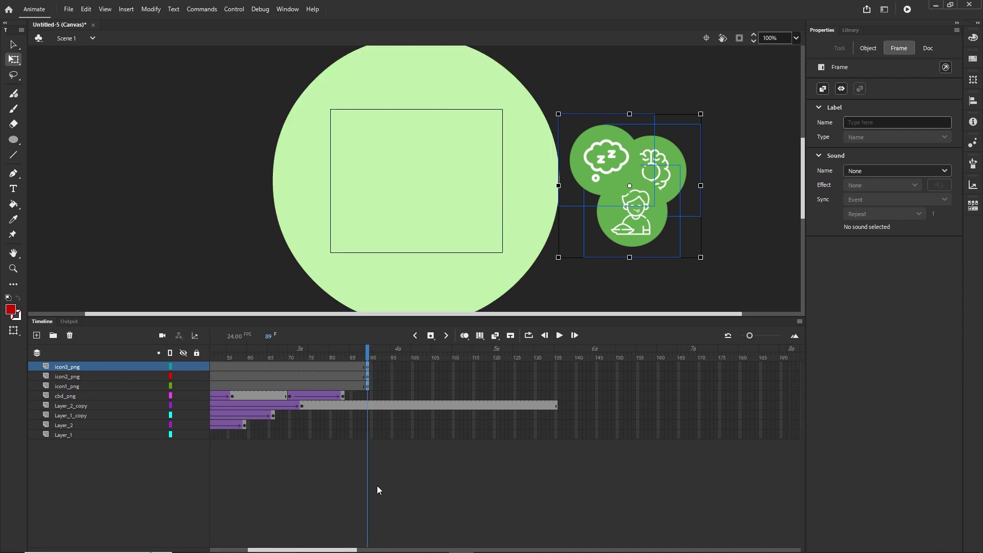
- Place the zzz, person and brain icons on the banner and scale them down together
{"action": "left_click", "coordinate": [661, 341]}
{"action": "left_click_drag", "start_coordinate": [617, 162], "coordinate": [464, 145]}
{"action": "left_click_drag", "start_coordinate": [647, 227], "coordinate": [478, 230]}
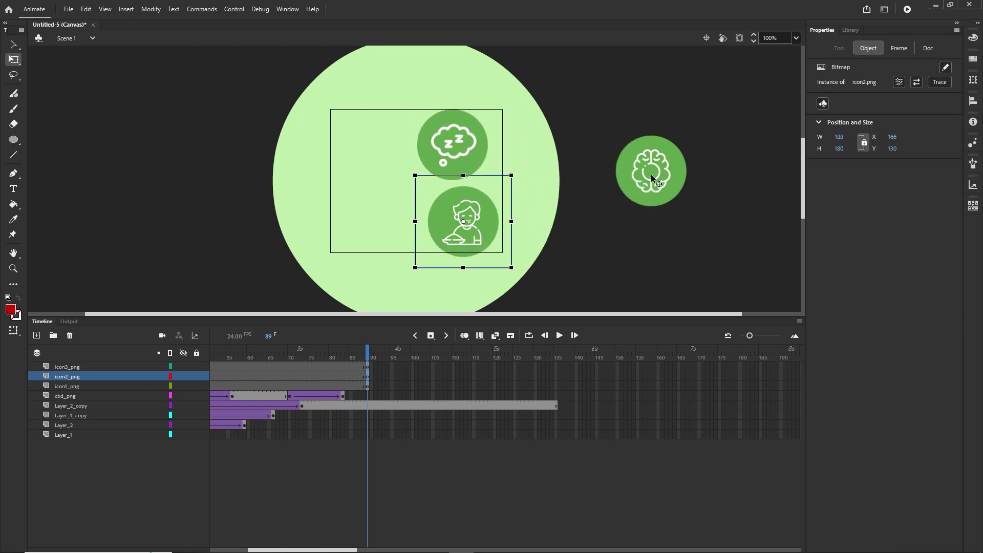
{"action": "left_click_drag", "start_coordinate": [632, 179], "coordinate": [448, 282]}
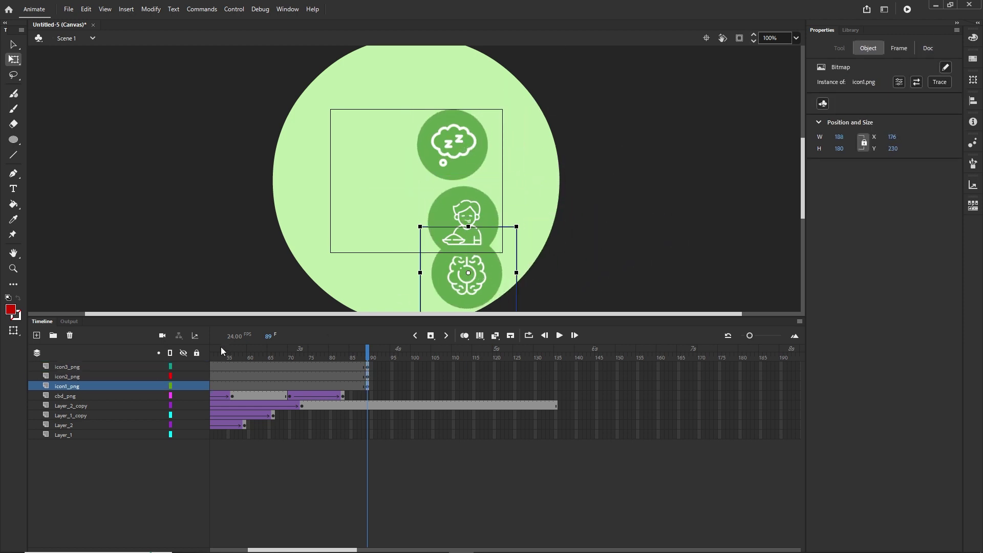
{"action": "left_click", "coordinate": [67, 368], "text": "shift"}
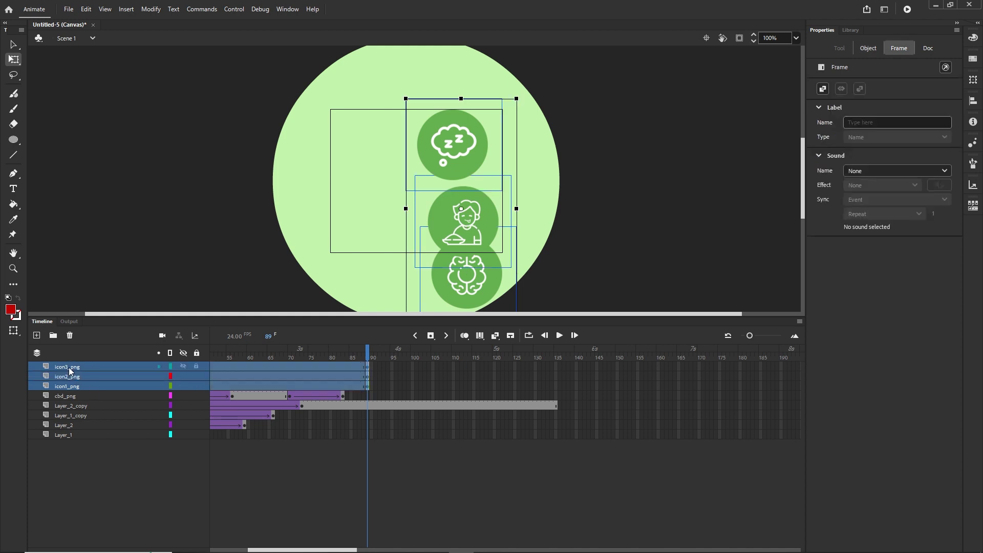
{"action": "left_click_drag", "start_coordinate": [516, 98], "coordinate": [457, 148]}
{"action": "left_click", "coordinate": [486, 187]}
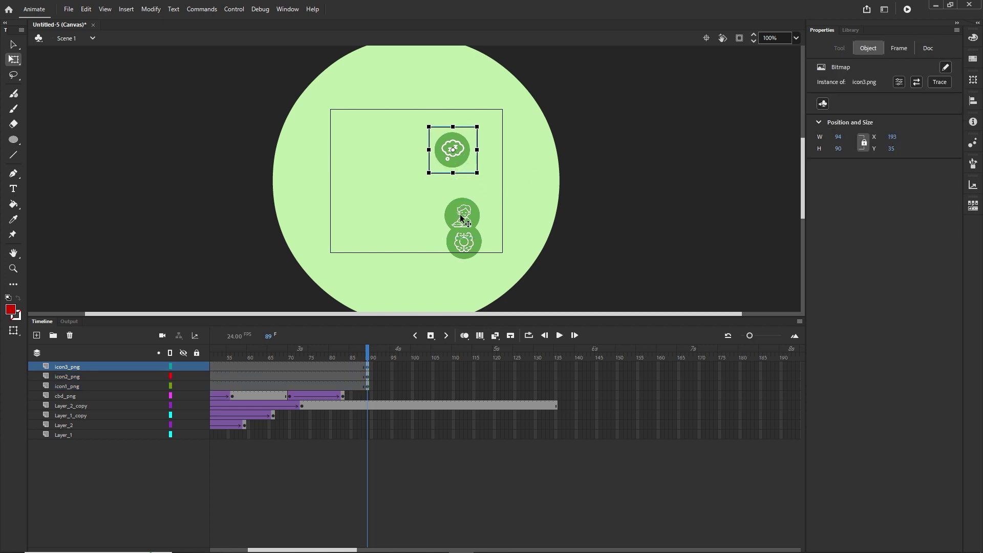
- Raise the zzz and person icons and set the brain icon below, nudged up 20 px
{"action": "left_click_drag", "start_coordinate": [460, 214], "coordinate": [451, 196]}
{"action": "left_click_drag", "start_coordinate": [480, 254], "coordinate": [468, 250]}
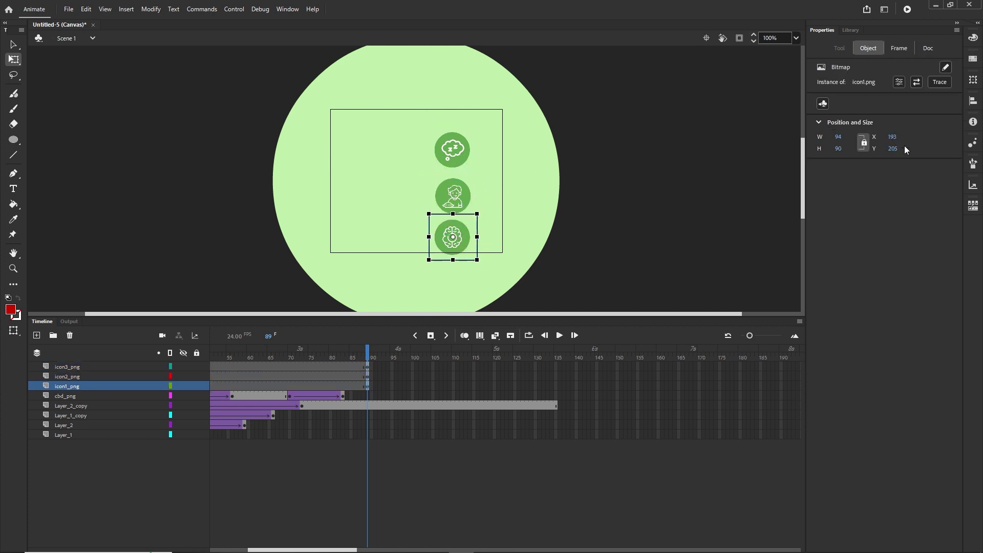
{"action": "left_click", "coordinate": [658, 210]}
{"action": "left_click", "coordinate": [465, 238]}
{"action": "key", "text": "shift+Up"}
{"action": "key", "text": "shift+Up"}
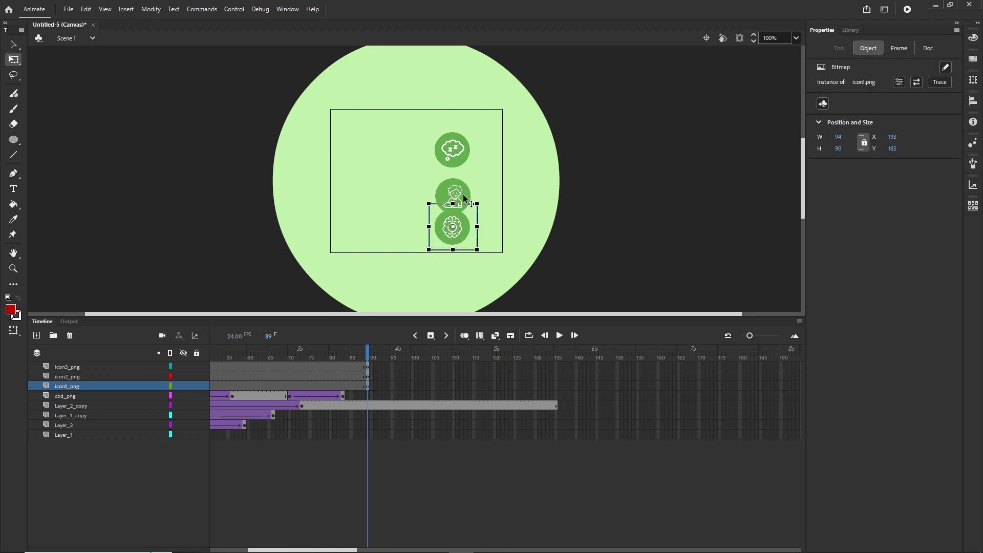
- Nudge the person and zzz icons up and left into a vertical column
{"action": "left_click", "coordinate": [456, 202]}
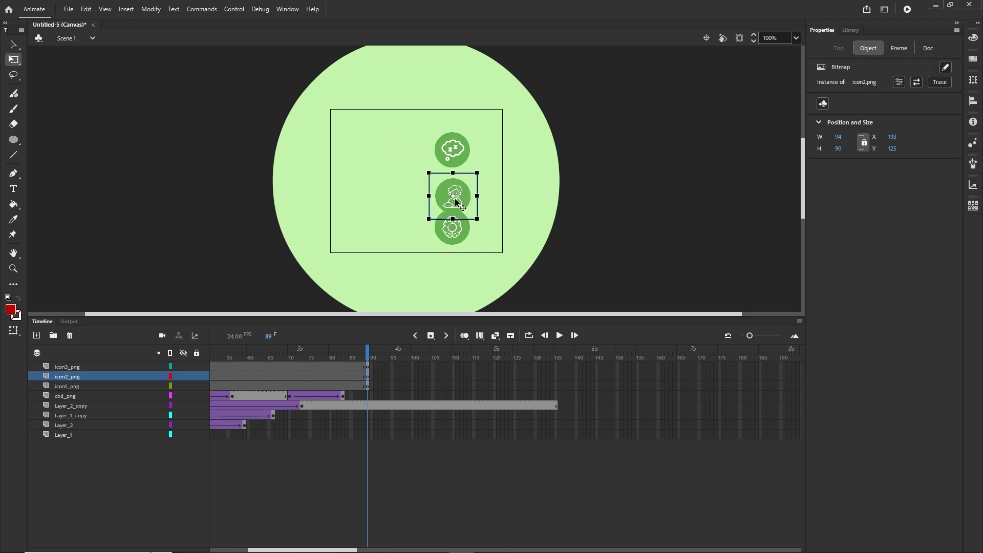
{"action": "key", "text": "shift+Up"}
{"action": "key", "text": "shift+Up"}
{"action": "key", "text": "Left"}
{"action": "key", "text": "Up"}
{"action": "key", "text": "Up"}
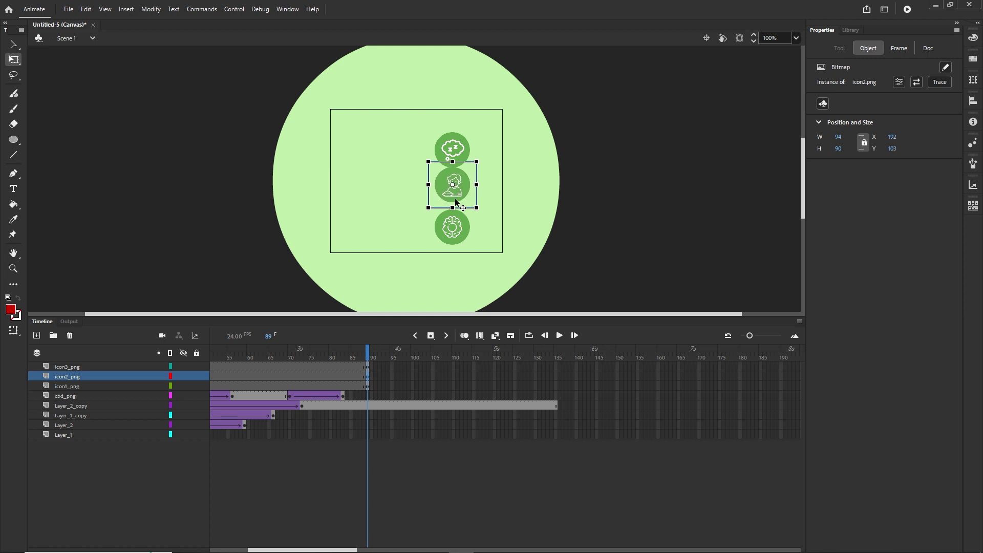
{"action": "left_click", "coordinate": [451, 154]}
{"action": "key", "text": "shift+Up"}
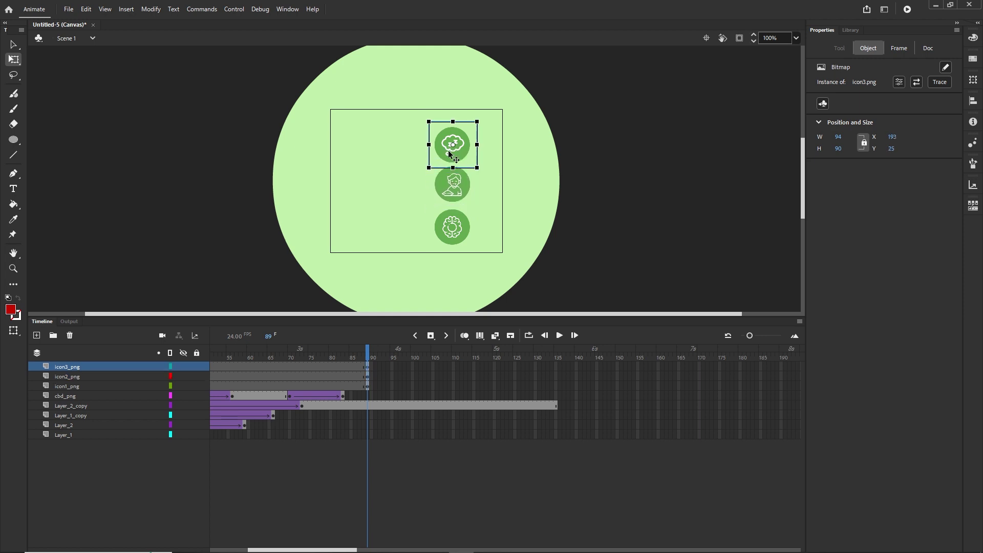
{"action": "key", "text": "Left"}
{"action": "key", "text": "Left"}
{"action": "key", "text": "Left"}
{"action": "key", "text": "Left"}
{"action": "key", "text": "Left"}
{"action": "key", "text": "Left"}
{"action": "key", "text": "Up"}
{"action": "key", "text": "Up"}
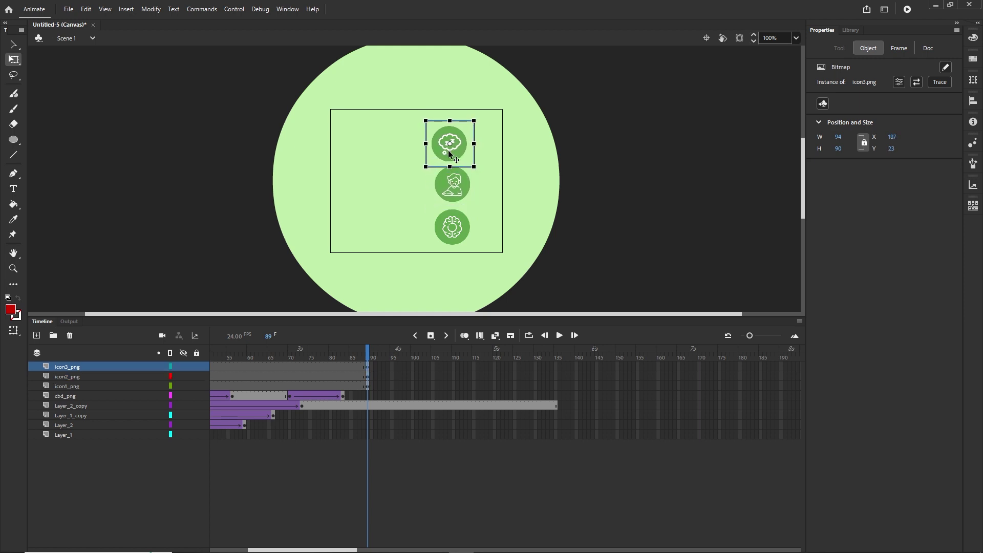
- Convert the zzz, person and brain icons into movie clips Symbol 4, 5 and 6
{"action": "left_click", "coordinate": [681, 198]}
{"action": "left_click", "coordinate": [457, 147]}
{"action": "key", "text": "F8"}
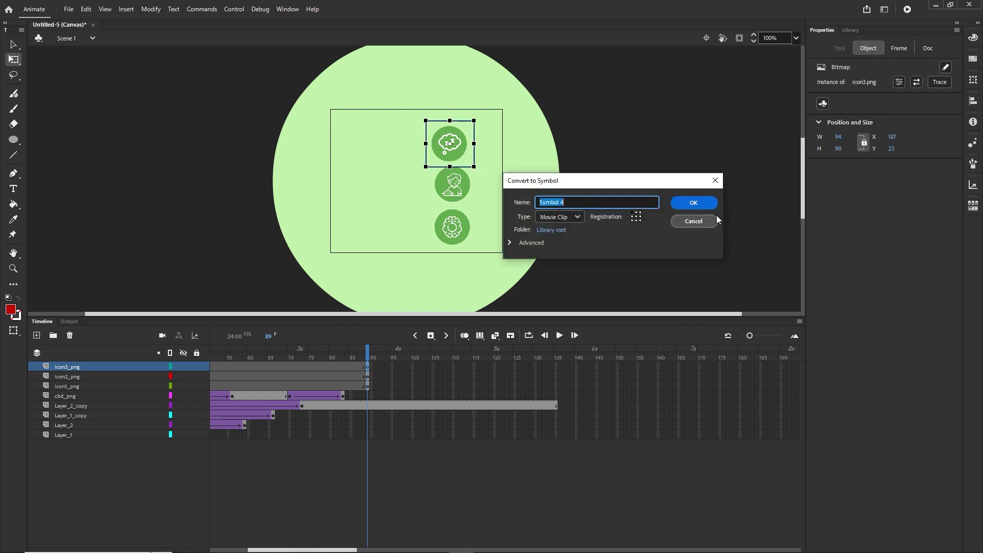
{"action": "left_click", "coordinate": [691, 203]}
{"action": "left_click", "coordinate": [451, 189]}
{"action": "key", "text": "F8"}
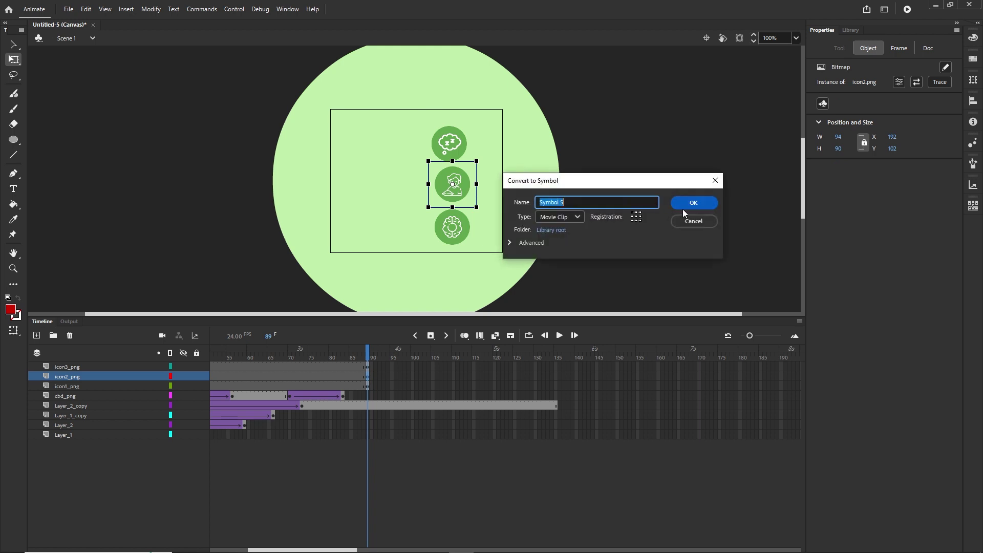
{"action": "left_click", "coordinate": [698, 207]}
{"action": "left_click", "coordinate": [467, 238]}
{"action": "key", "text": "F8"}
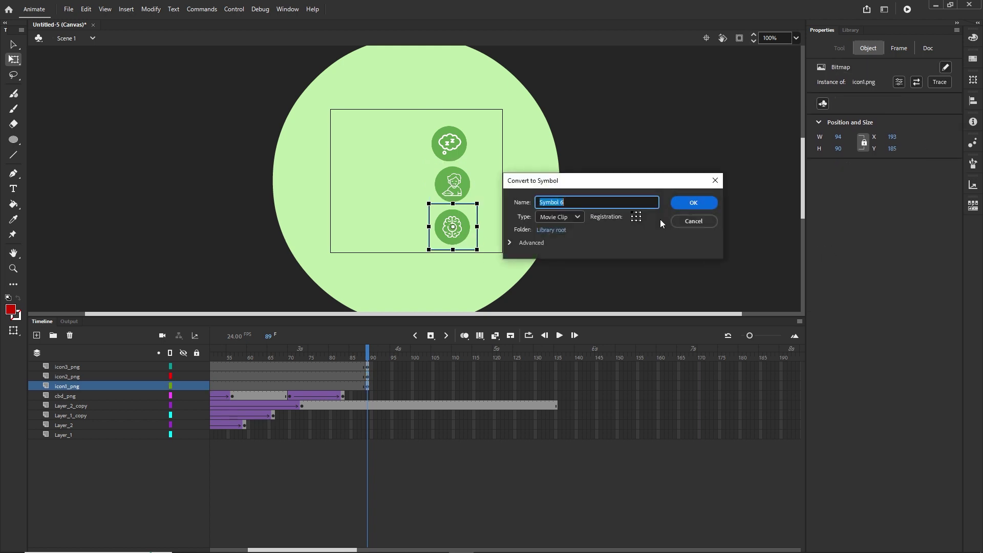
{"action": "left_click", "coordinate": [690, 205]}
- Add keyframes at frame 110 on all three icon layers
{"action": "left_click", "coordinate": [453, 385]}
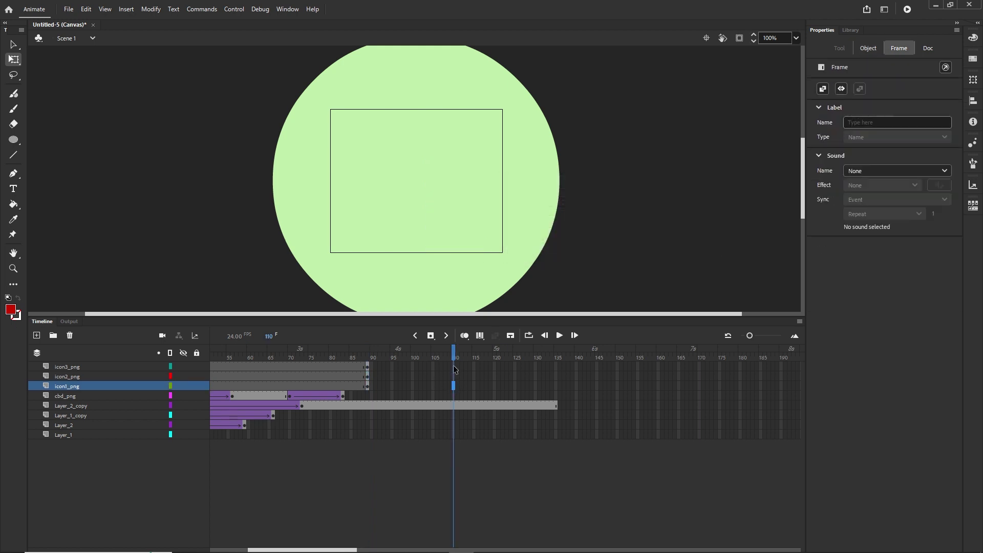
{"action": "left_click", "coordinate": [454, 367], "text": "shift"}
{"action": "key", "text": "F6"}
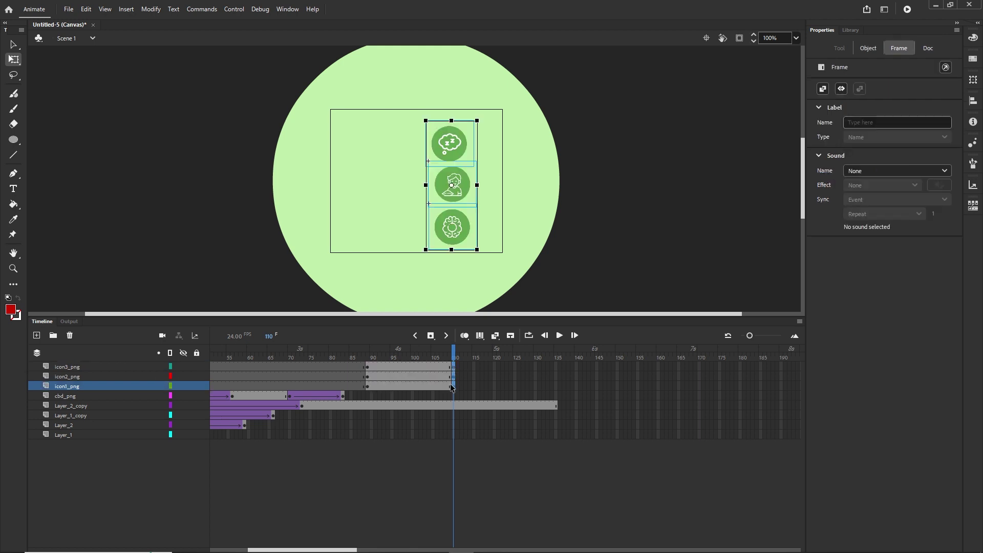
- At frame 89, set Color Effect Alpha to 0% on the brain, person and sleep icons
{"action": "left_click", "coordinate": [368, 386]}
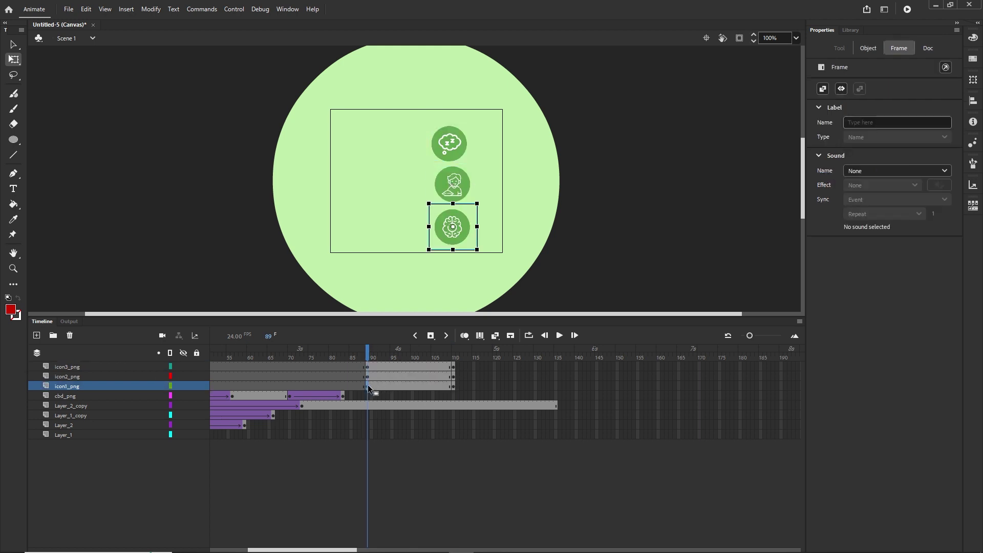
{"action": "left_click", "coordinate": [462, 225]}
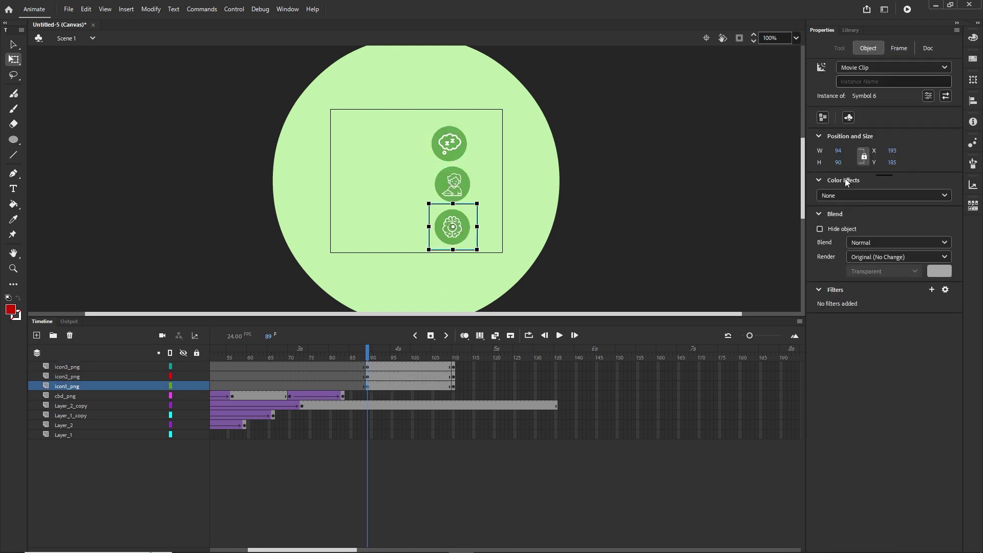
{"action": "left_click", "coordinate": [886, 195]}
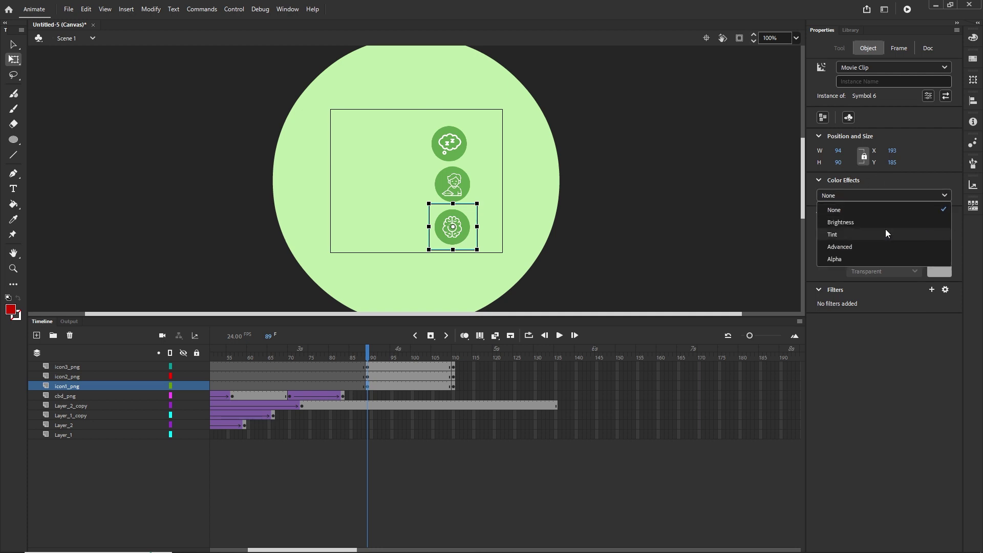
{"action": "left_click", "coordinate": [850, 258]}
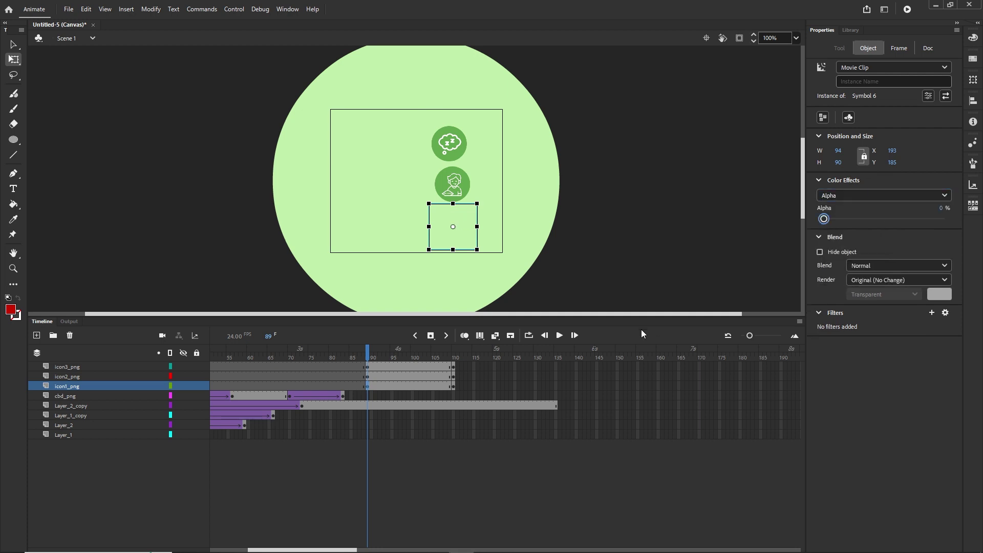
{"action": "left_click", "coordinate": [458, 188]}
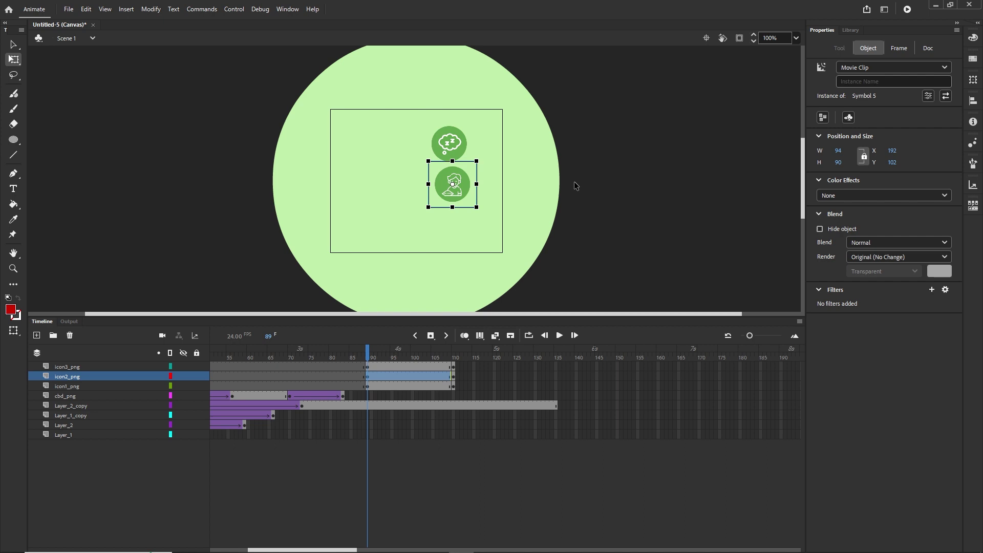
{"action": "left_click", "coordinate": [945, 195]}
{"action": "left_click", "coordinate": [862, 258]}
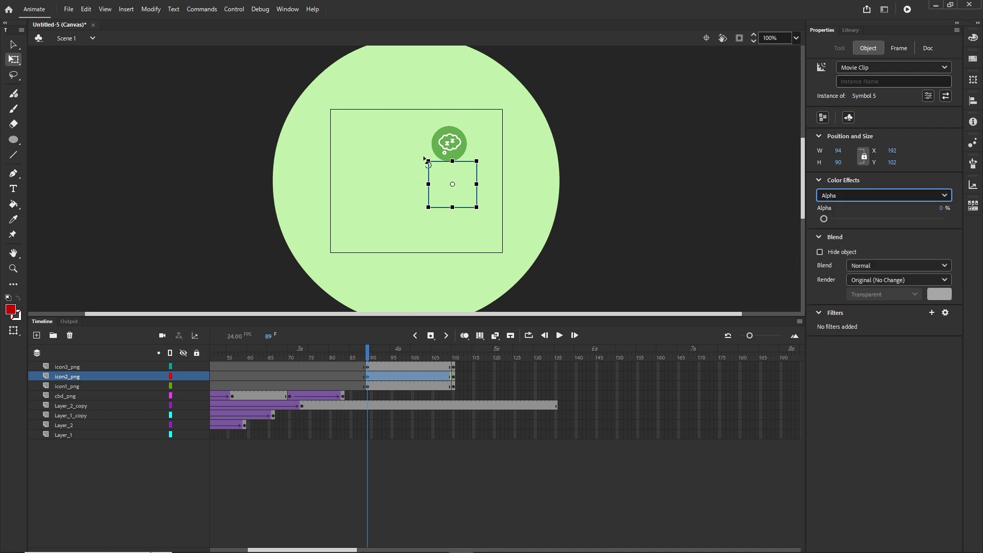
{"action": "left_click", "coordinate": [452, 147]}
{"action": "left_click", "coordinate": [945, 196]}
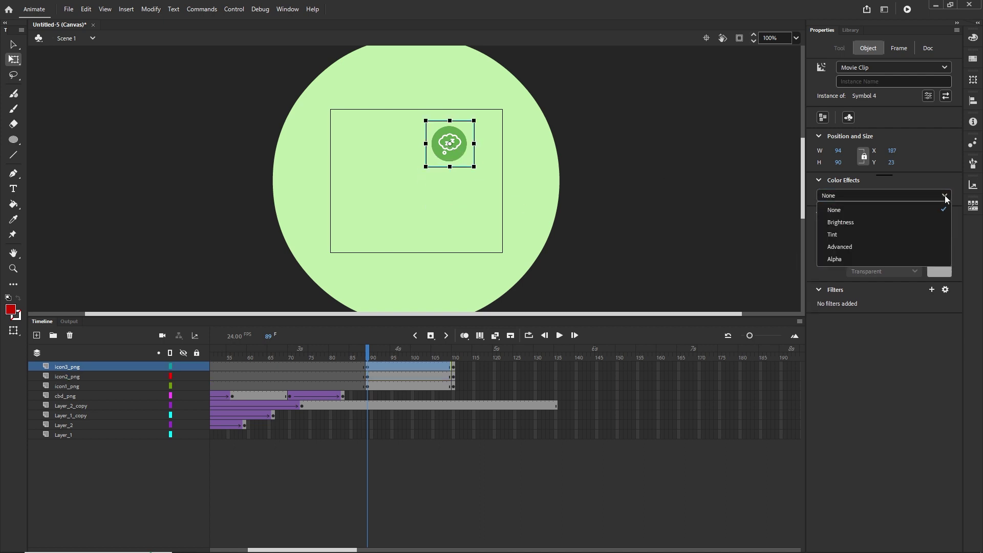
{"action": "left_click", "coordinate": [853, 257]}
{"action": "left_click", "coordinate": [540, 444]}
{"action": "left_click", "coordinate": [399, 386]}
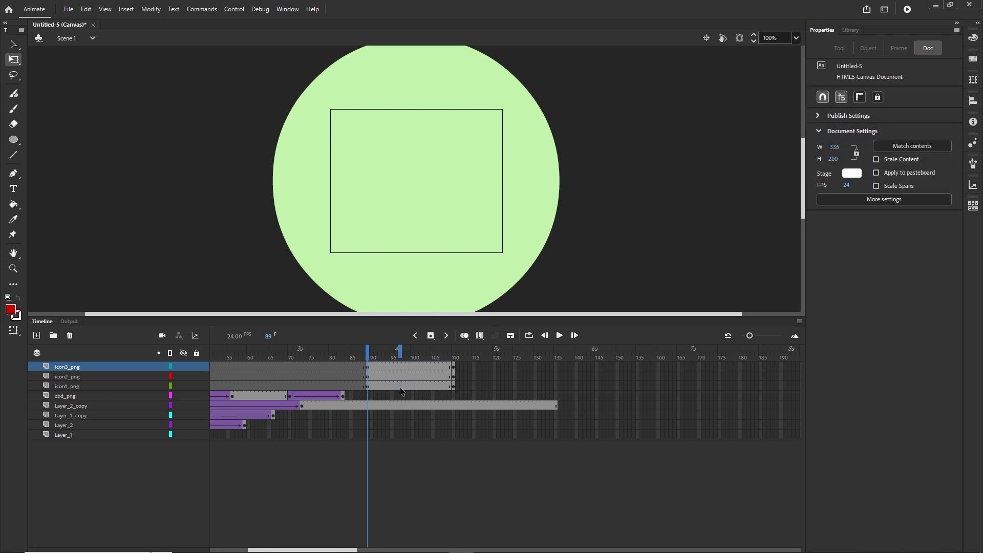
- Create classic fade-in tweens on the three icon layers and delay the top two to frame 99
{"action": "right_click", "coordinate": [399, 365]}
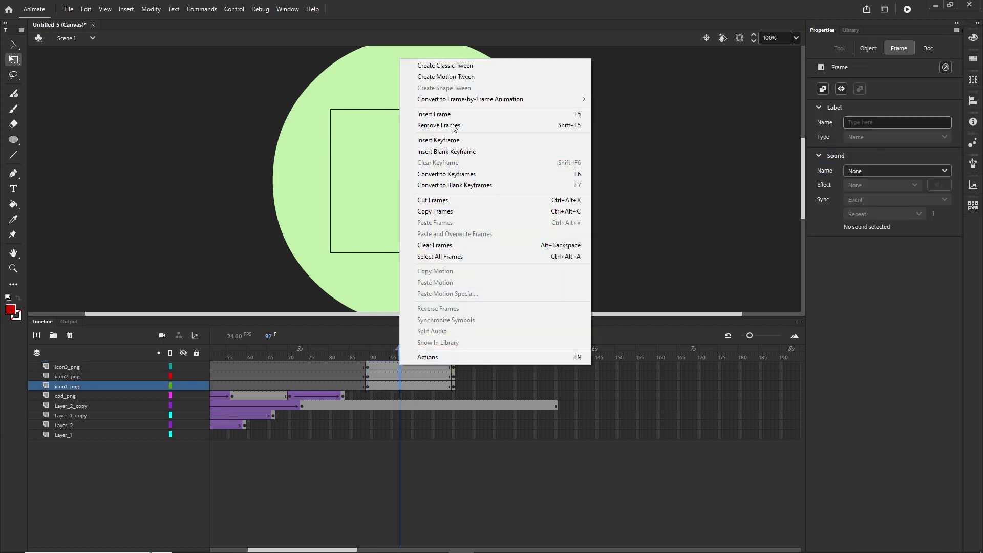
{"action": "left_click", "coordinate": [445, 66]}
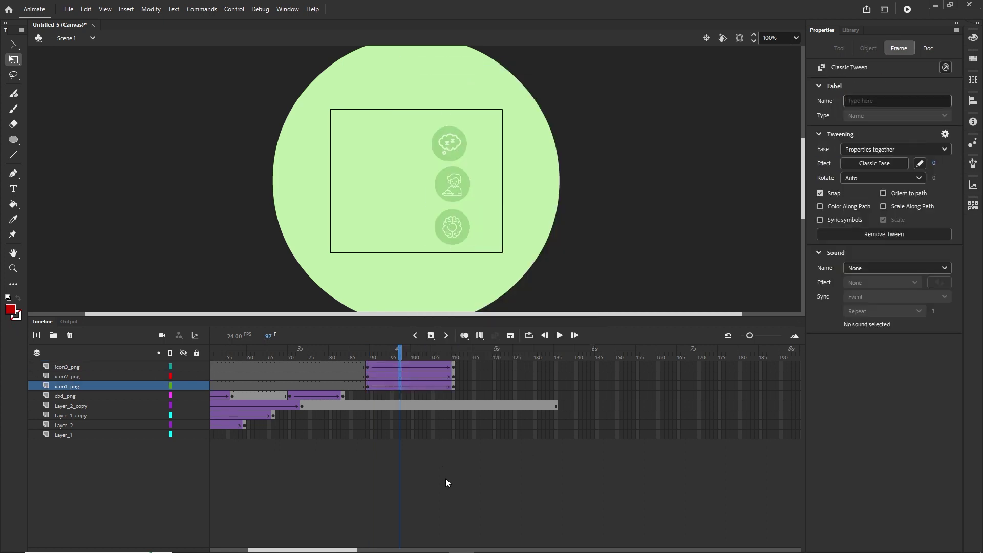
{"action": "left_click", "coordinate": [454, 377]}
{"action": "left_click", "coordinate": [367, 366], "text": "shift"}
{"action": "left_click_drag", "start_coordinate": [368, 367], "coordinate": [410, 366]}
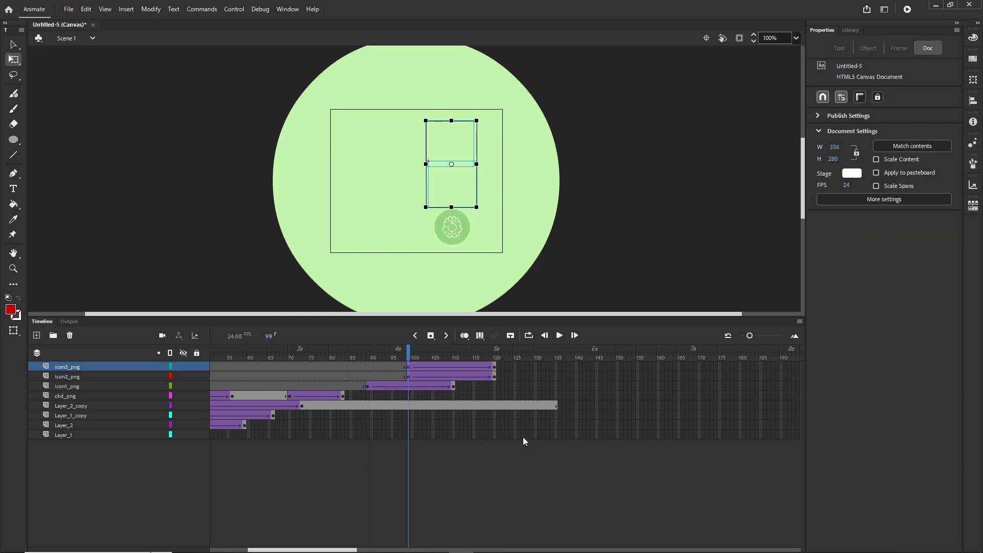
- Delay the top icon's fade tween further to about frame 111
{"action": "left_click", "coordinate": [496, 369]}
{"action": "left_click", "coordinate": [409, 370]}
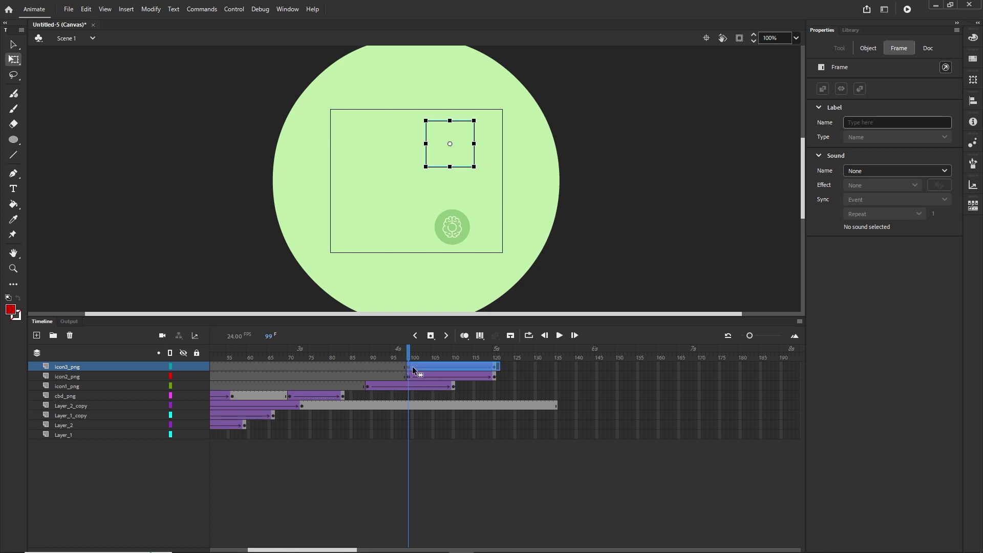
{"action": "left_click_drag", "start_coordinate": [418, 371], "coordinate": [459, 367]}
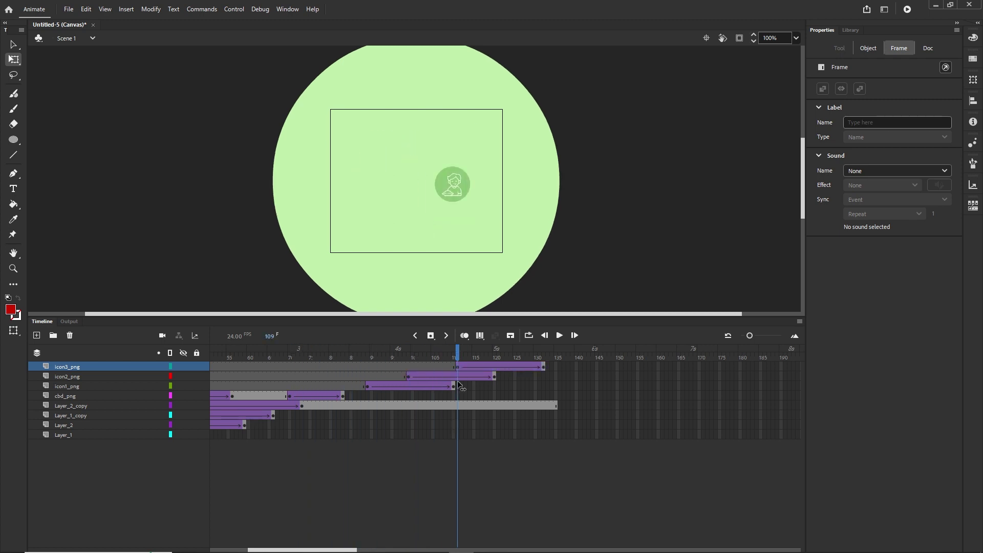
- Insert frames up to 135 on the cbd_png, icon1_png, icon2_png and icon3_png layers
{"action": "left_click", "coordinate": [556, 395]}
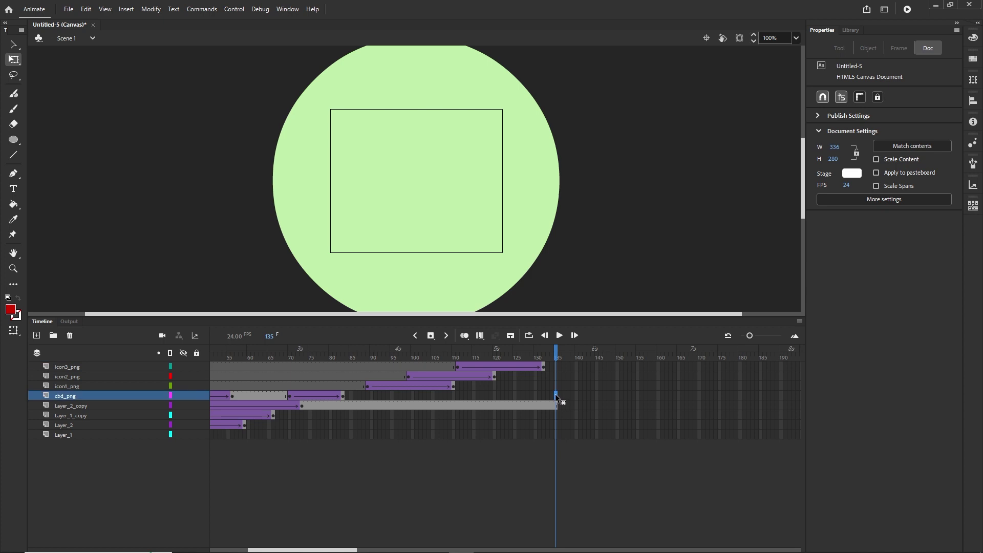
{"action": "key", "text": "F5"}
{"action": "left_click", "coordinate": [555, 385]}
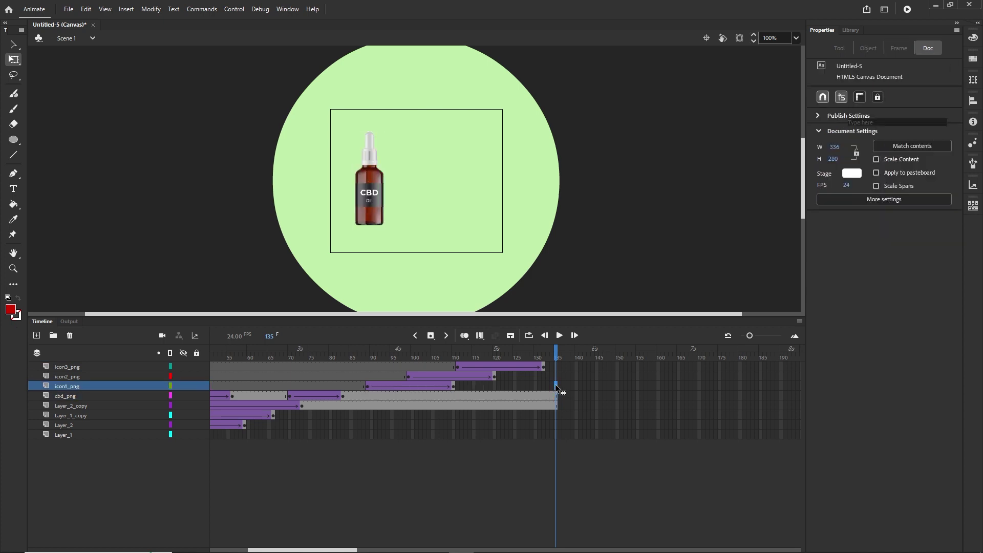
{"action": "key", "text": "F5"}
{"action": "left_click", "coordinate": [556, 377]}
{"action": "key", "text": "F5"}
{"action": "left_click", "coordinate": [556, 368]}
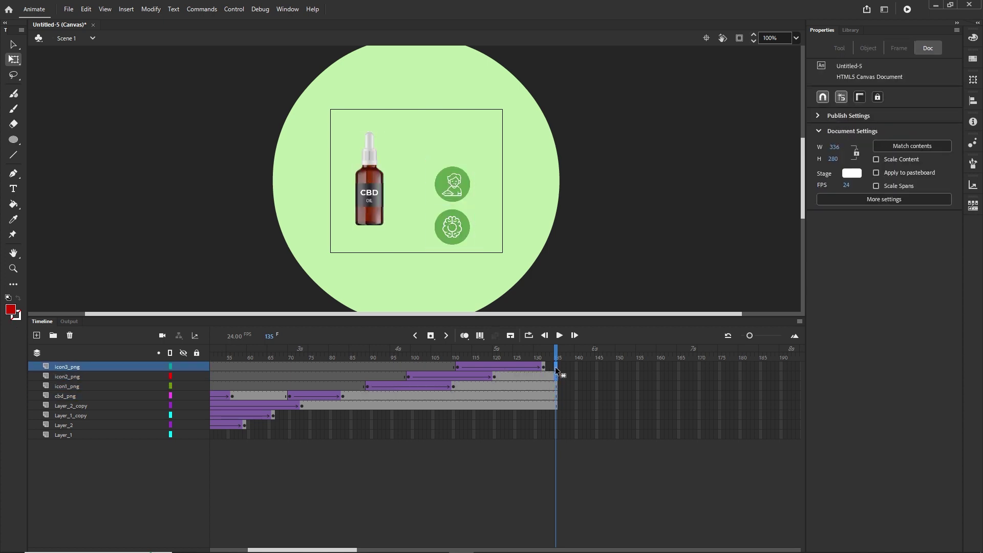
{"action": "key", "text": "F5"}
{"action": "left_click_drag", "start_coordinate": [555, 351], "coordinate": [166, 382]}
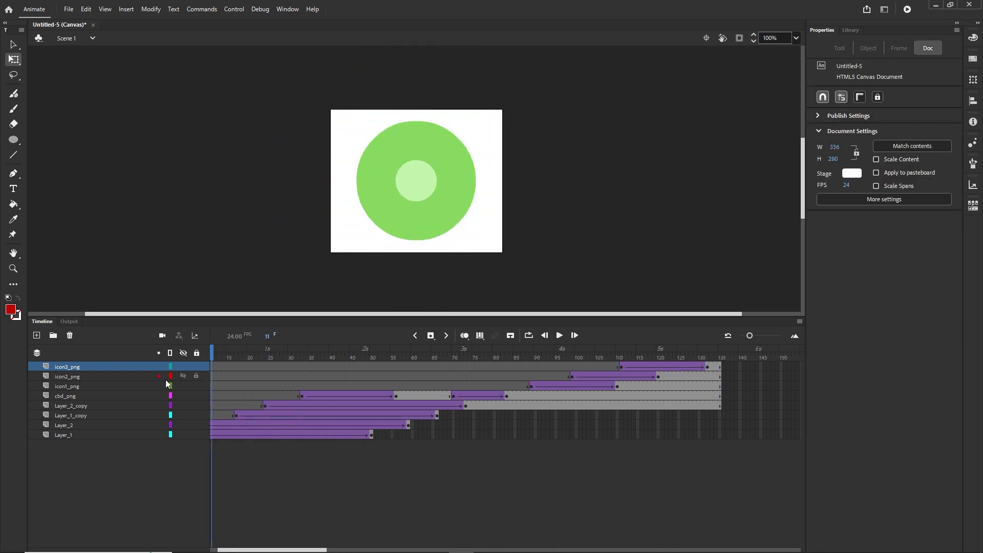
{"action": "key", "text": "ctrl+Return"}
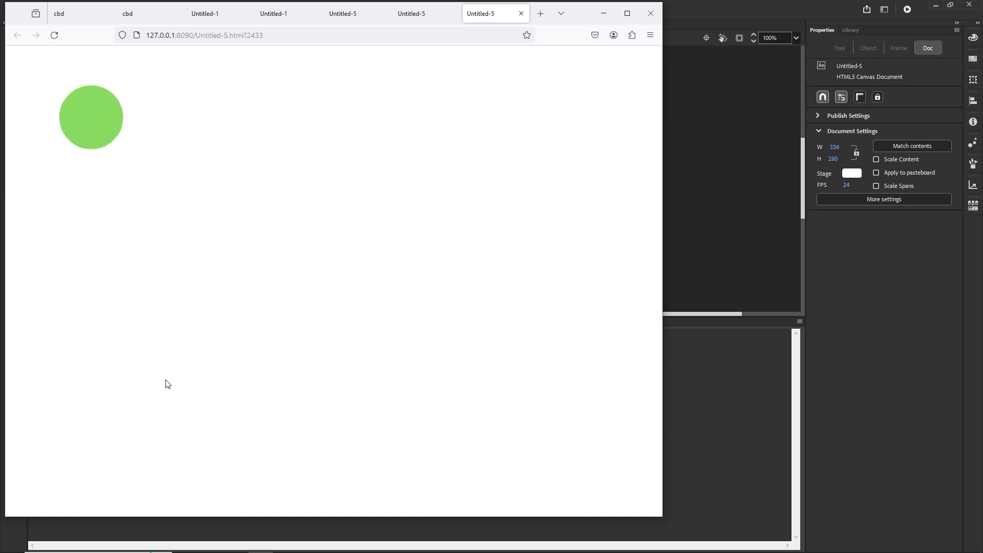
{"action": "key", "text": "super+Down"}
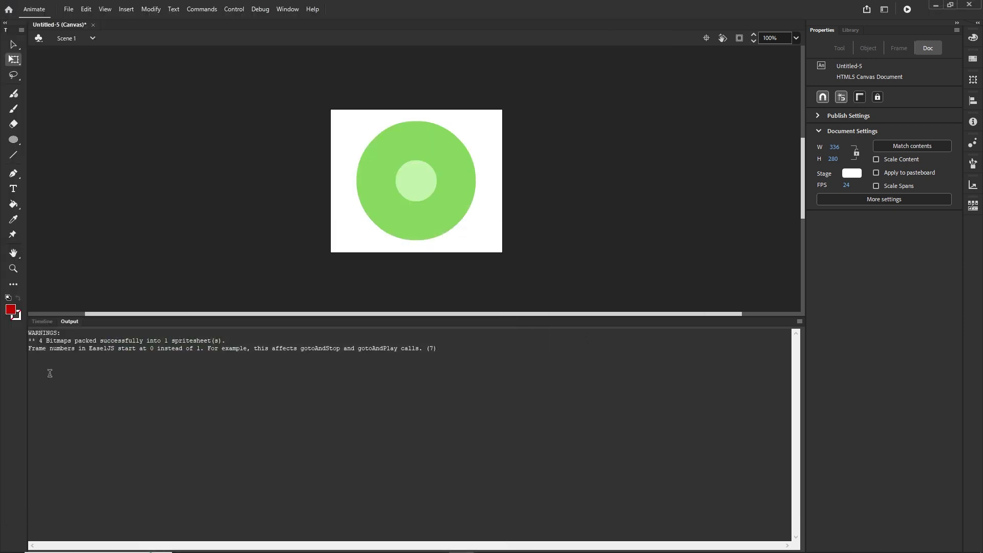
{"action": "left_click", "coordinate": [42, 322]}
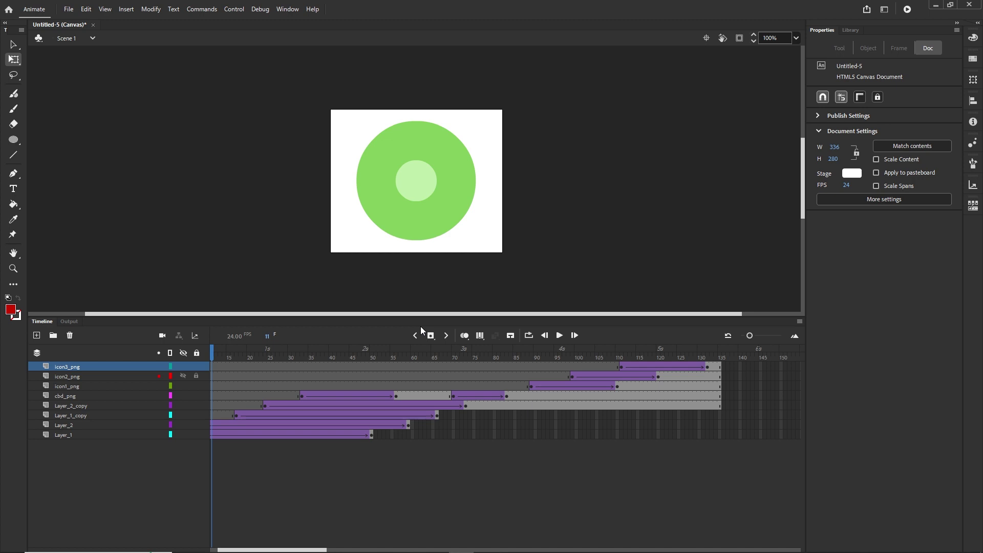
- Test the banner in the browser with Ctrl+Enter and return to Animate
{"action": "left_click", "coordinate": [70, 10]}
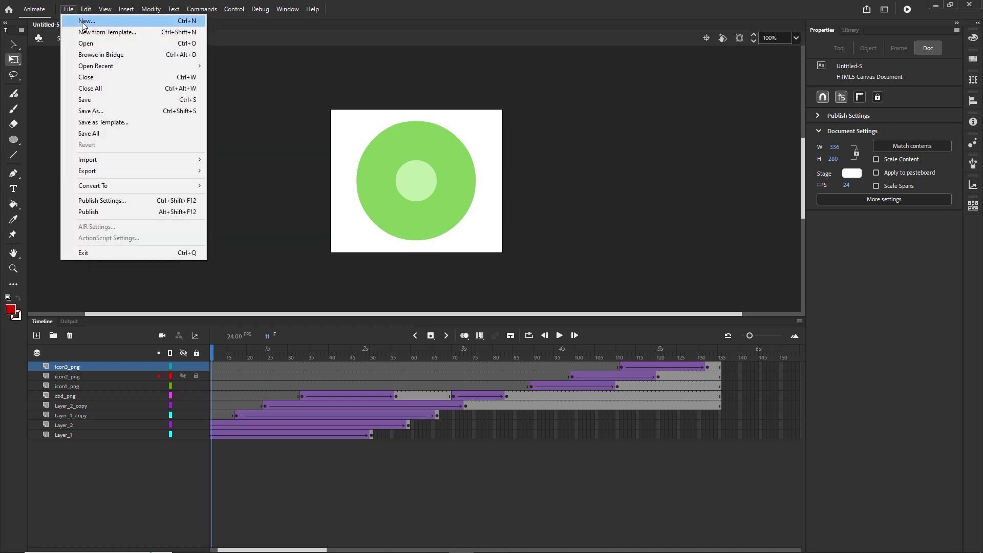
{"action": "left_click", "coordinate": [248, 186]}
{"action": "key", "text": "ctrl+Return"}
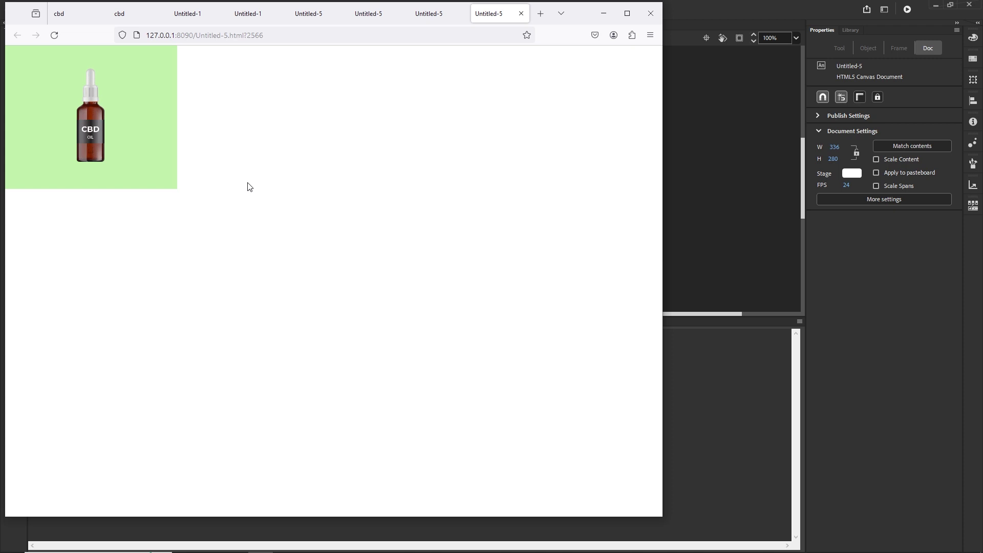
{"action": "left_click", "coordinate": [601, 15]}
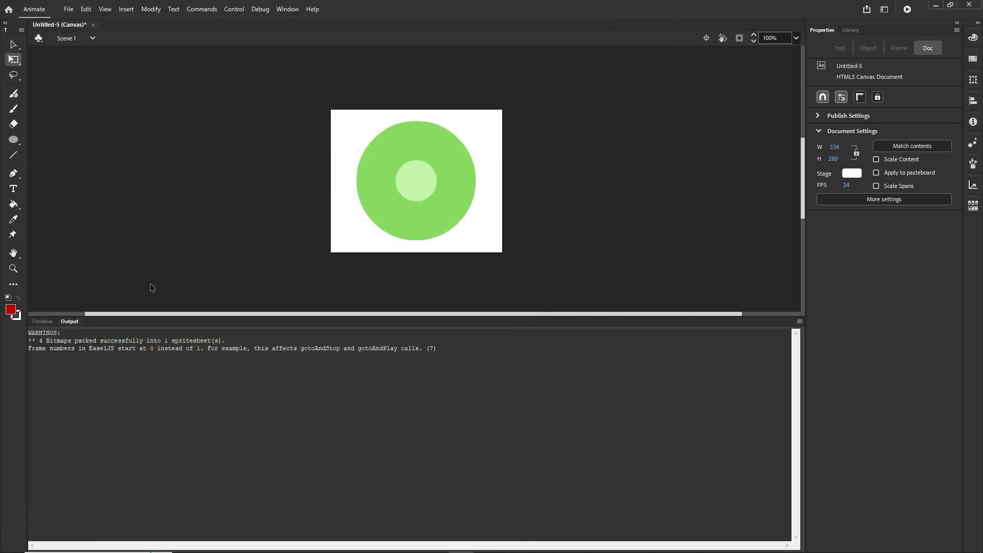
{"action": "left_click", "coordinate": [49, 322]}
- Uncheck Loop Timeline in Publish Settings and retest the non-looping banner in the browser
{"action": "left_click", "coordinate": [65, 10]}
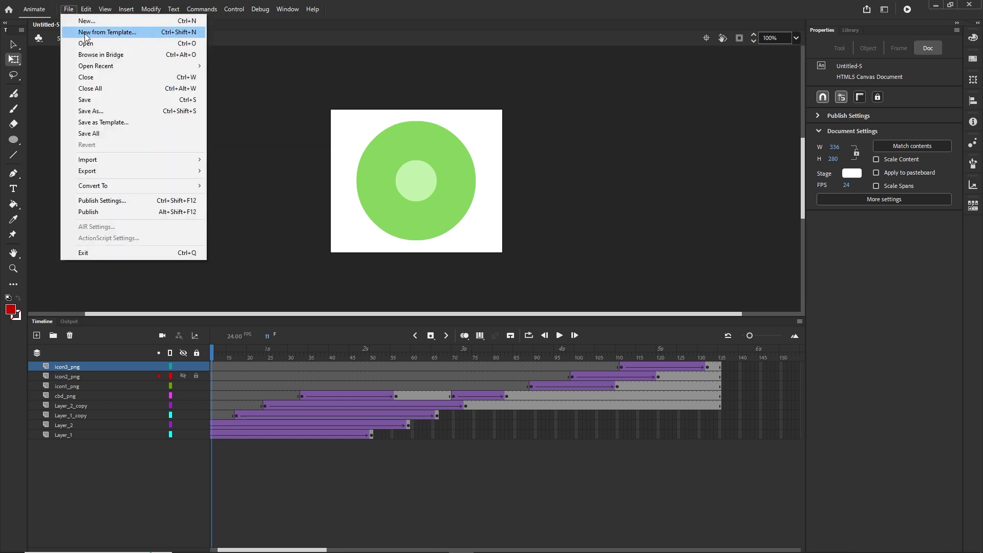
{"action": "left_click", "coordinate": [109, 200]}
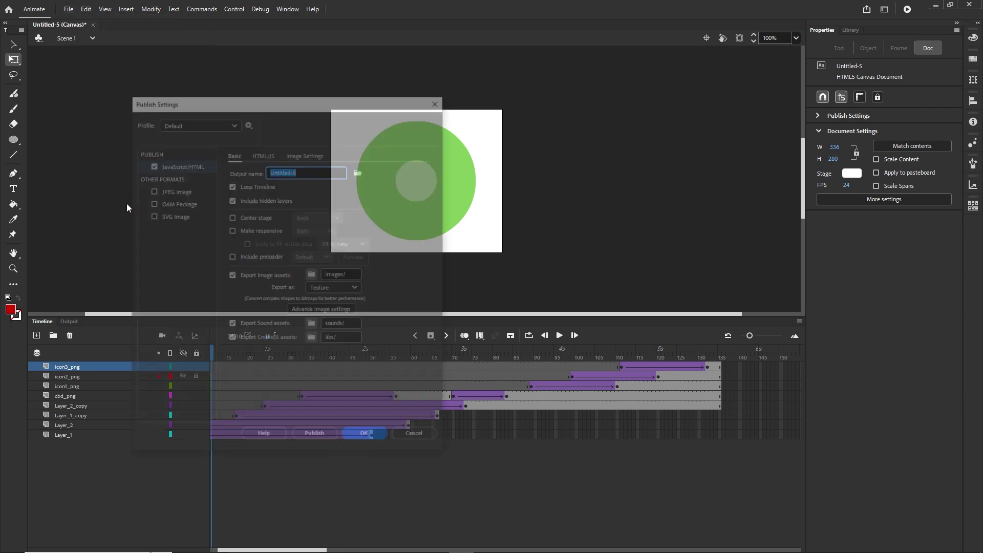
{"action": "left_click", "coordinate": [232, 185]}
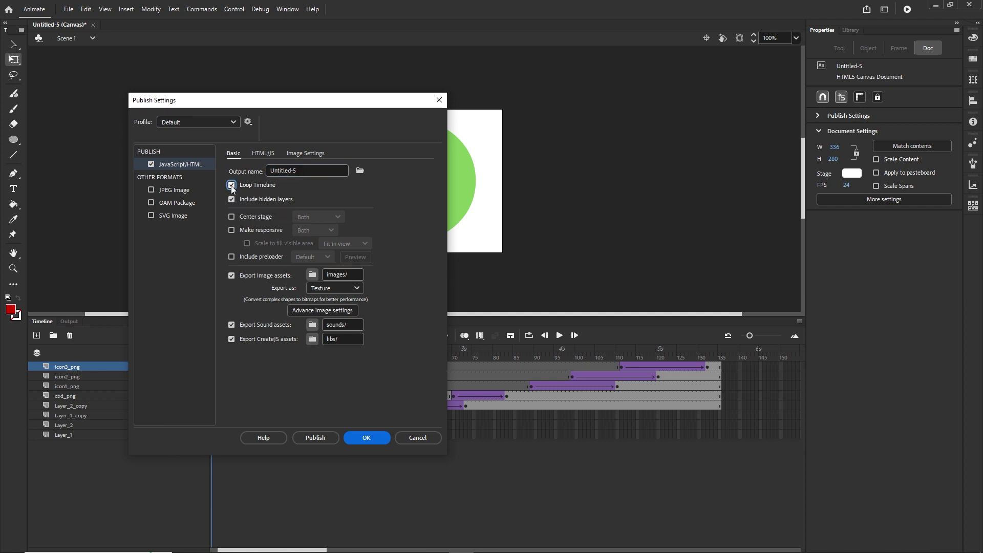
{"action": "left_click", "coordinate": [376, 438]}
{"action": "key", "text": "ctrl+Return"}
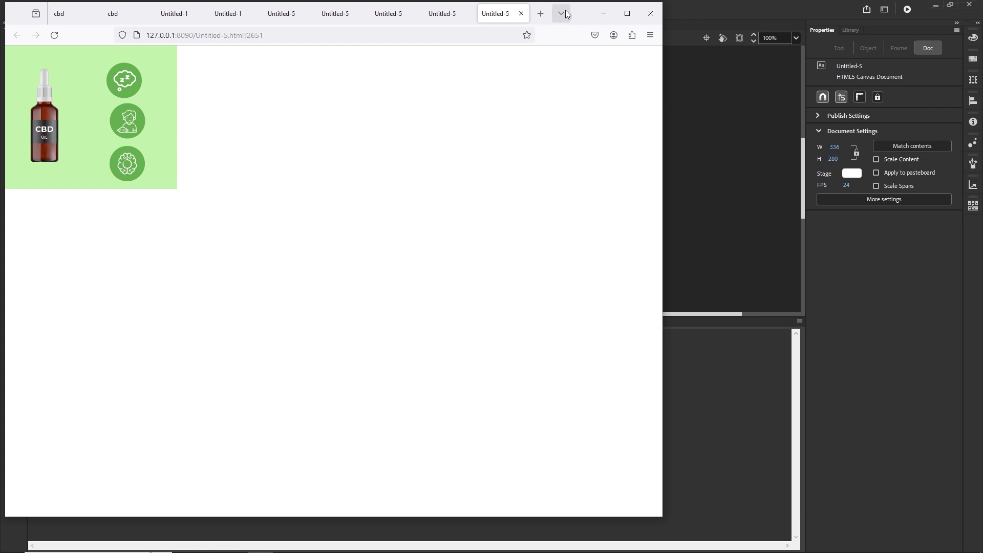
{"action": "left_click", "coordinate": [602, 13]}
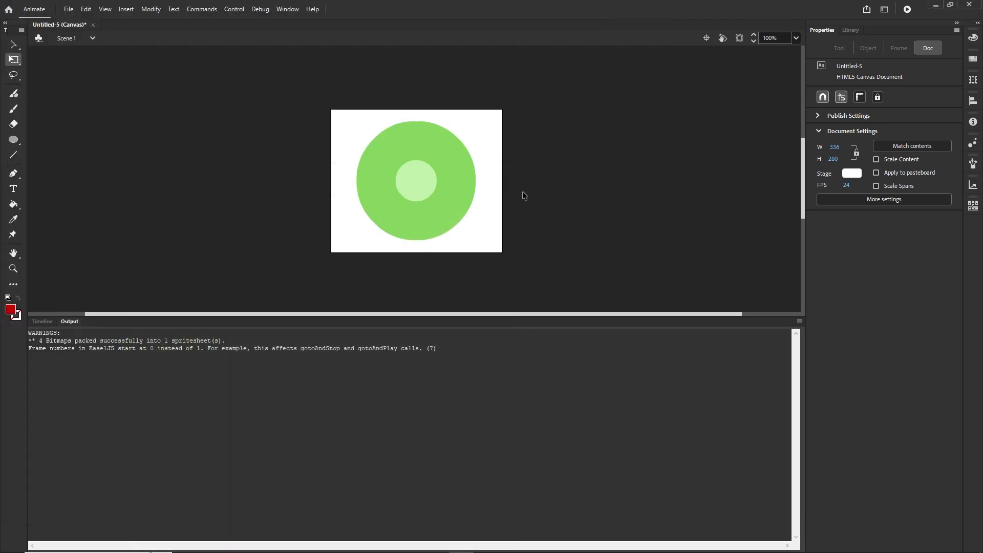
- Scrub to where the bottle shows and open the bottle's Symbol 3 for editing
{"action": "left_click", "coordinate": [42, 322]}
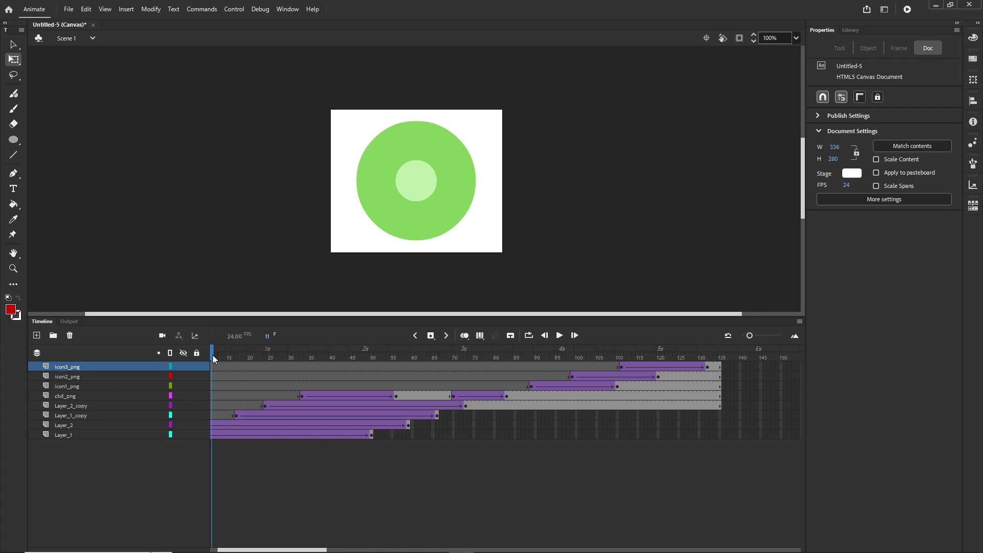
{"action": "left_click_drag", "start_coordinate": [213, 355], "coordinate": [453, 361]}
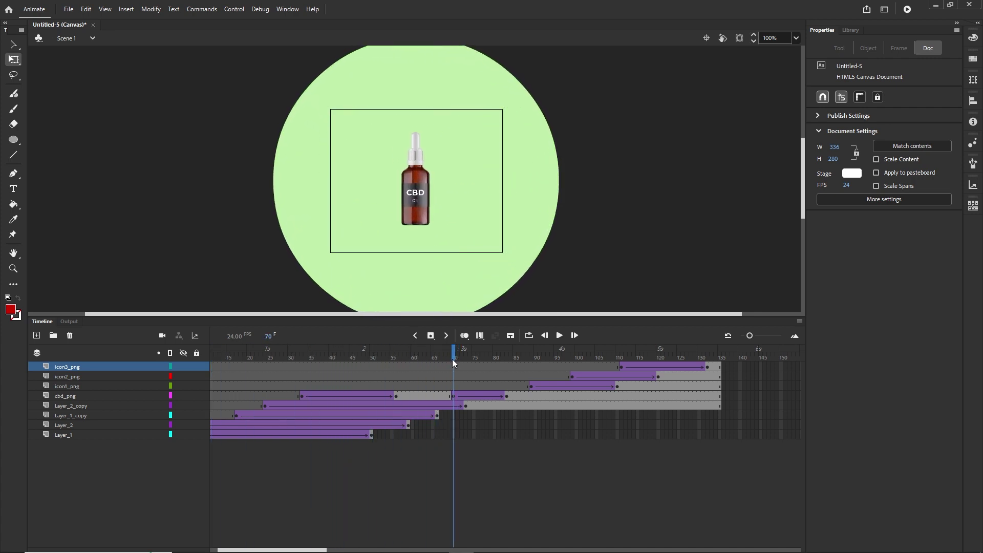
{"action": "left_click", "coordinate": [422, 186]}
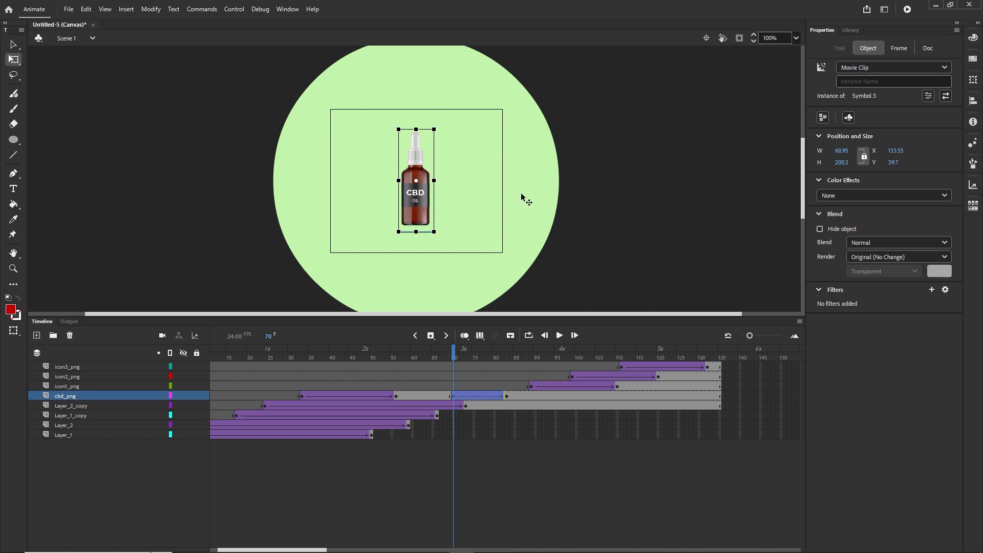
{"action": "double_click", "coordinate": [417, 201]}
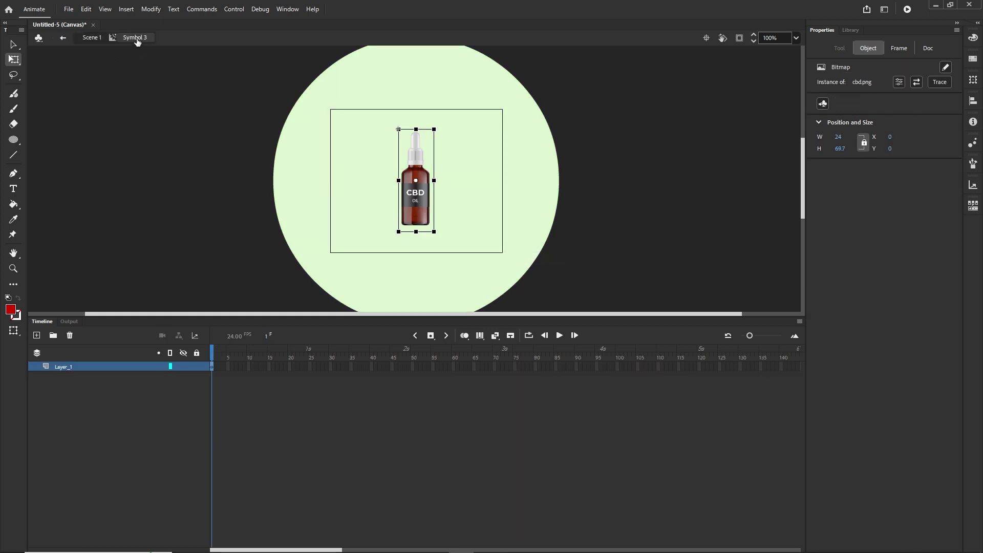
- Convert the bottle image inside the symbol into movie clip Symbol 7
{"action": "left_click", "coordinate": [409, 433]}
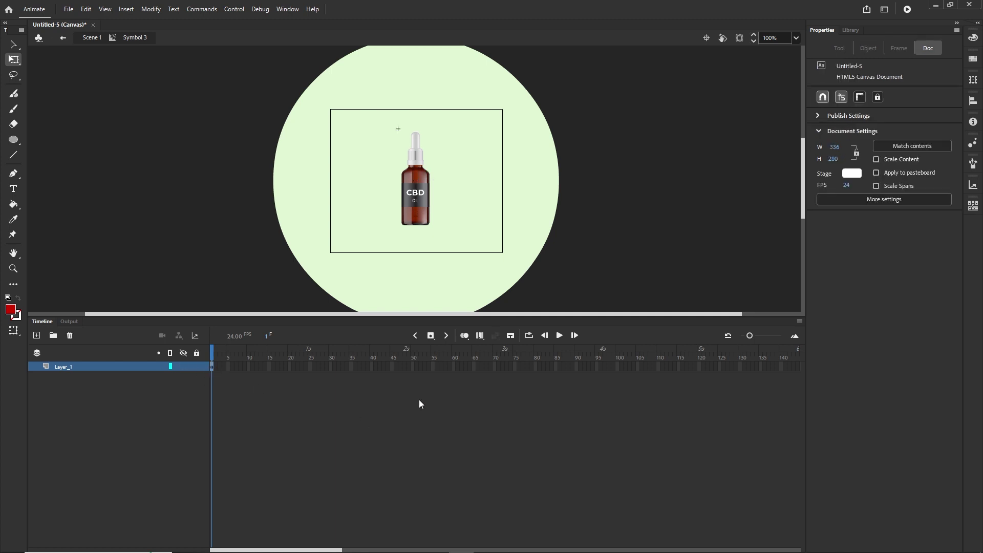
{"action": "left_click", "coordinate": [420, 204]}
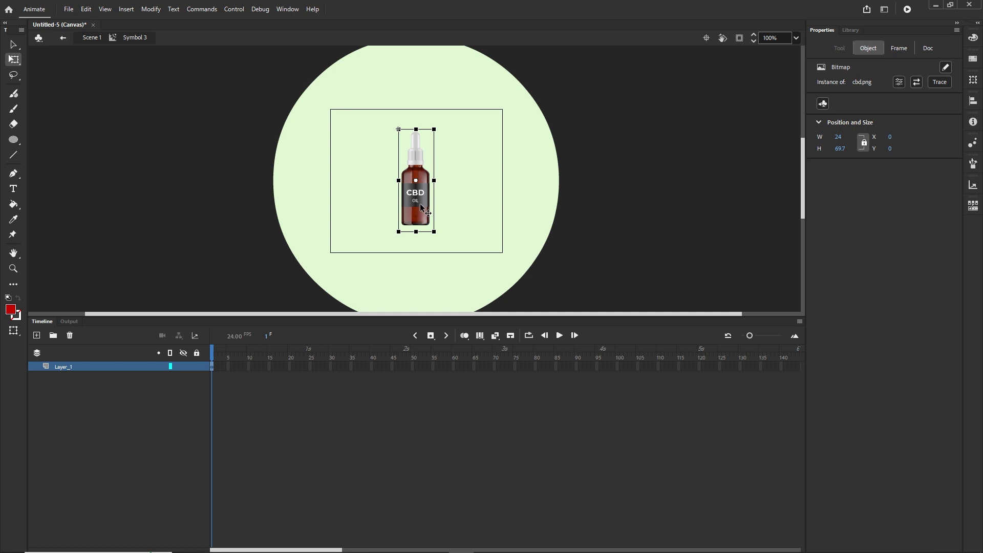
{"action": "key", "text": "F8"}
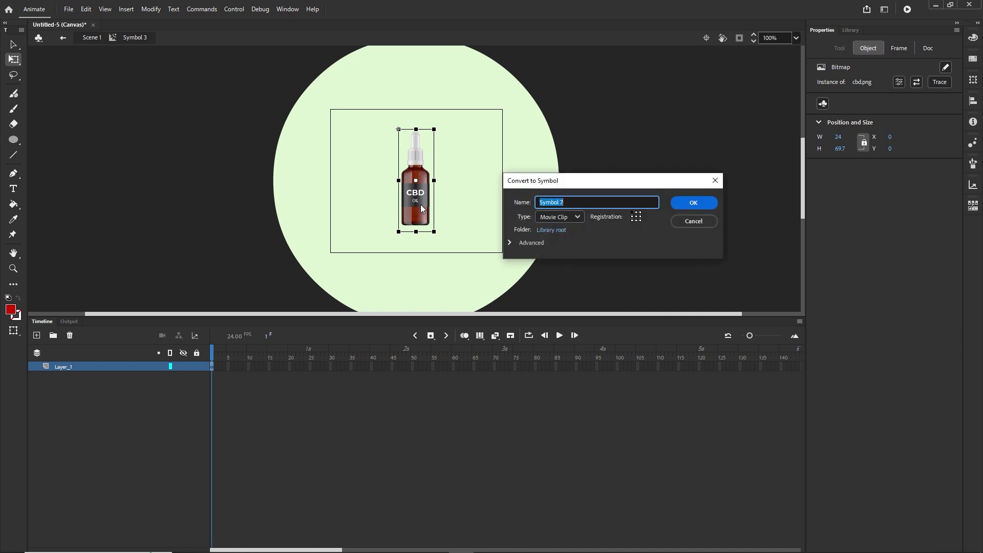
{"action": "left_click", "coordinate": [694, 222]}
{"action": "left_click", "coordinate": [376, 169]}
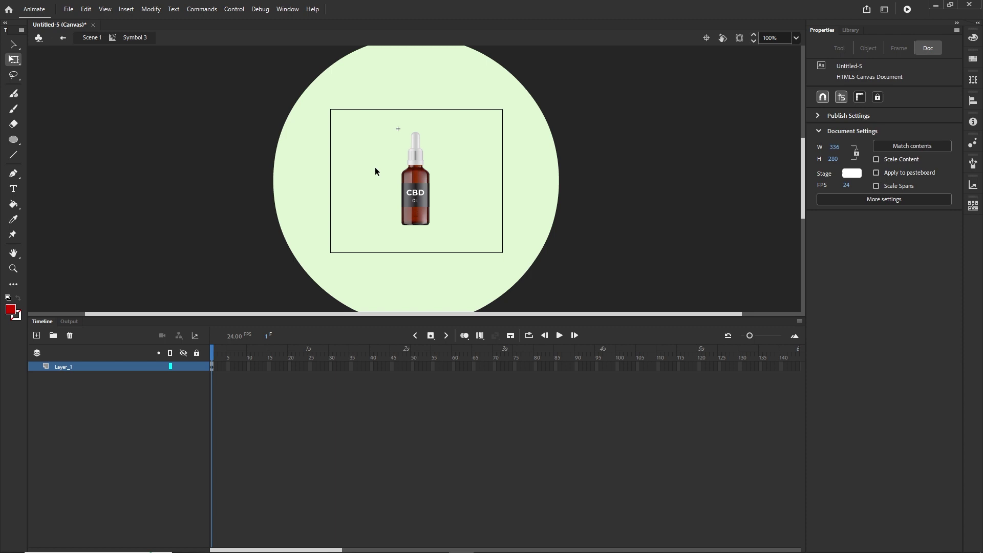
{"action": "left_click", "coordinate": [419, 201]}
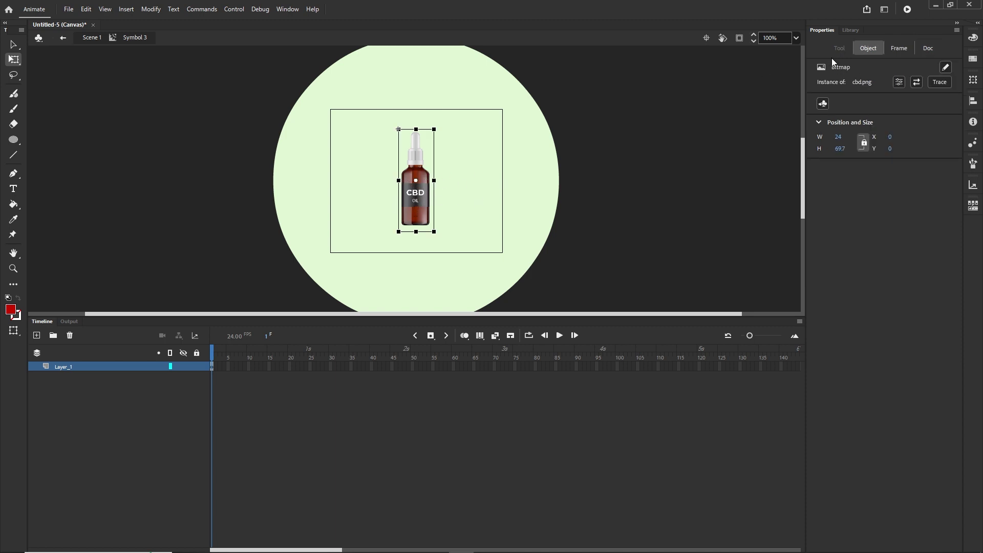
{"action": "left_click", "coordinate": [636, 252]}
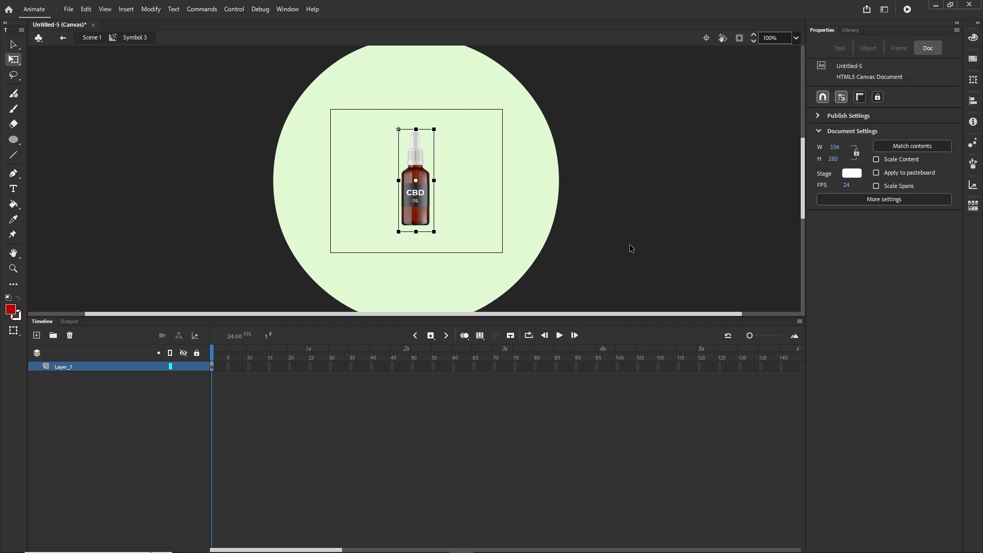
{"action": "left_click", "coordinate": [424, 208]}
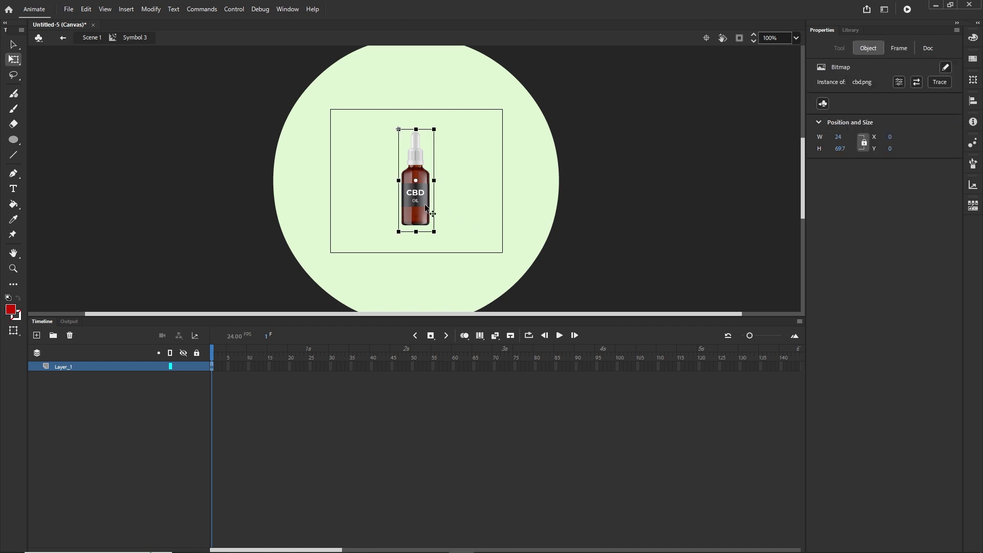
{"action": "key", "text": "F8"}
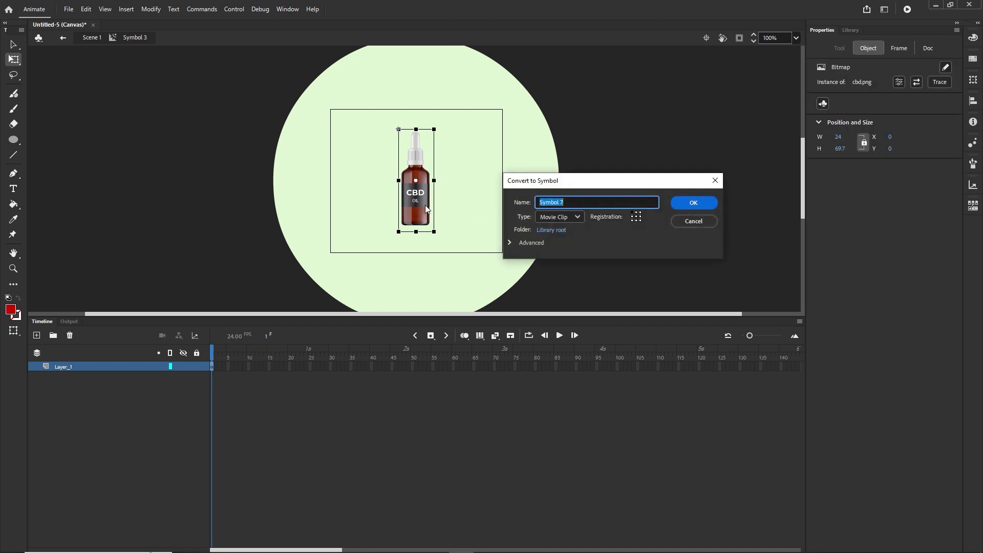
{"action": "key", "text": "Return"}
{"action": "left_click", "coordinate": [269, 392]}
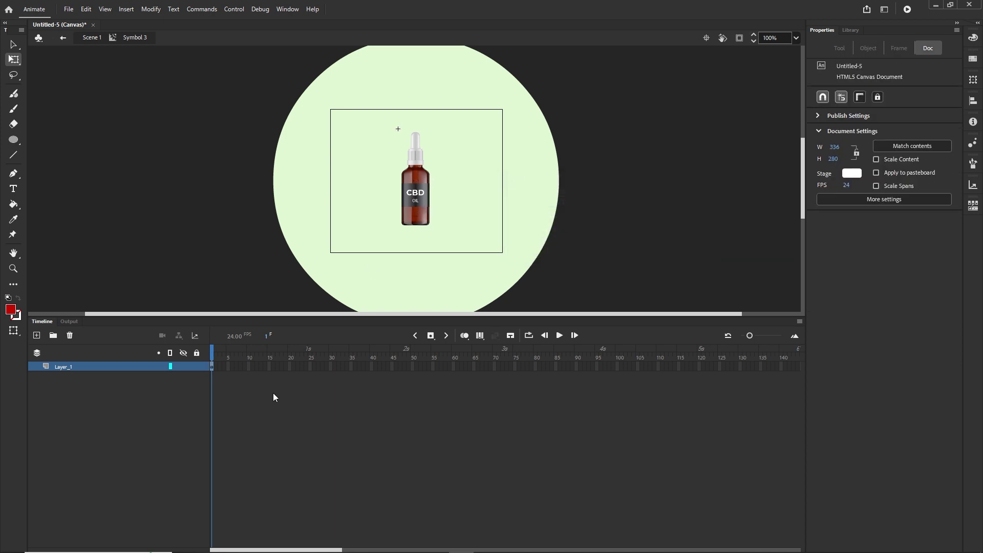
- Tilt the bottle left at frame 20 and right at a new keyframe at frame 40
{"action": "left_click", "coordinate": [290, 367]}
{"action": "key", "text": "F5"}
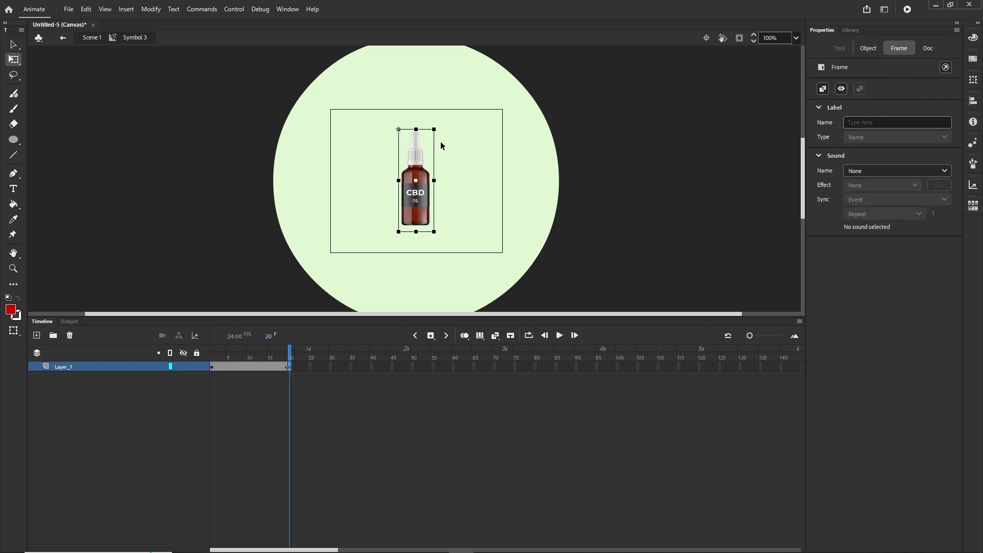
{"action": "left_click_drag", "start_coordinate": [441, 134], "coordinate": [429, 127]}
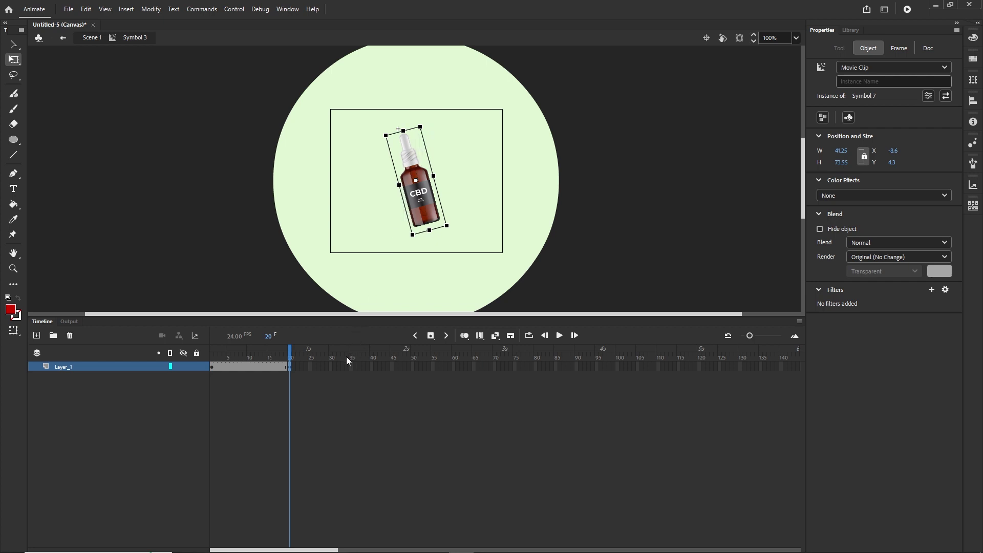
{"action": "left_click", "coordinate": [372, 367]}
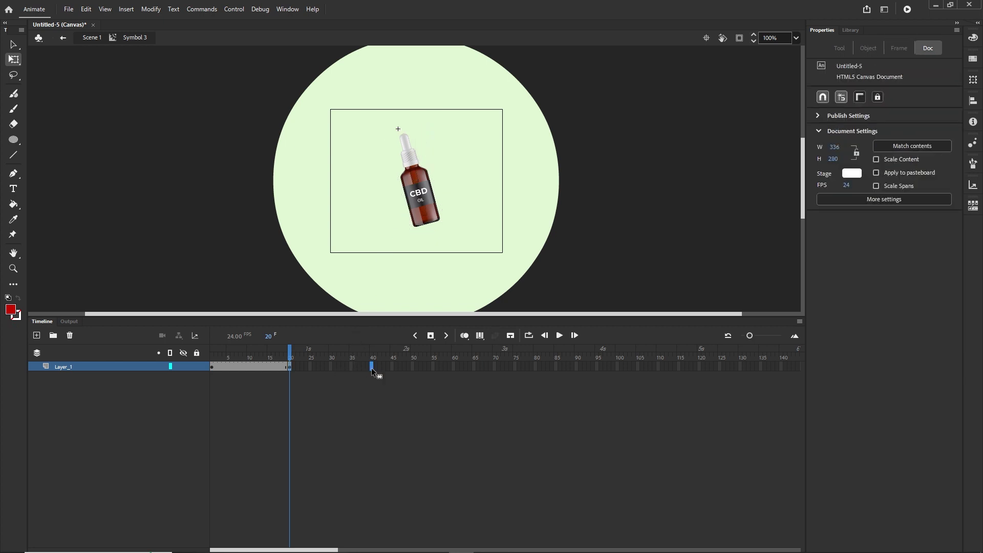
{"action": "key", "text": "F6"}
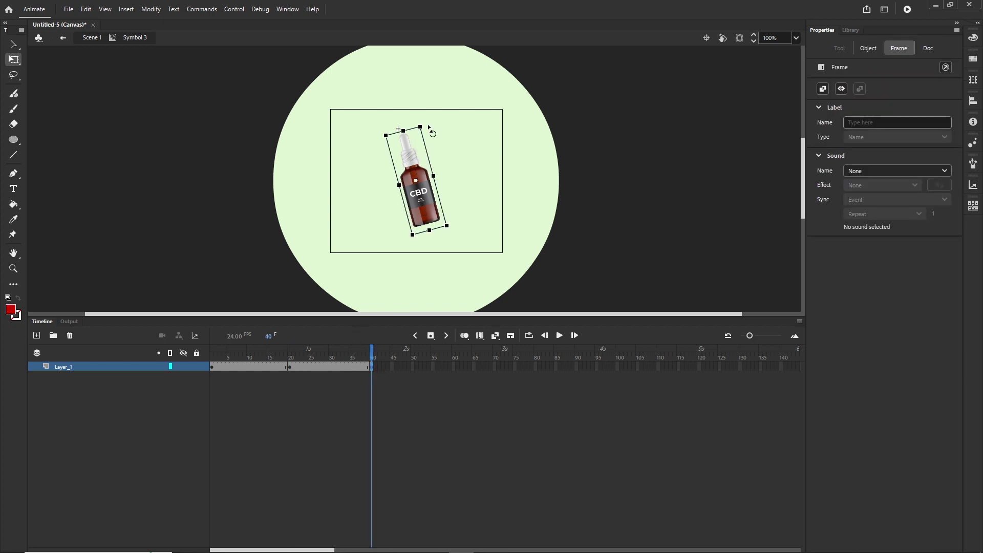
{"action": "left_click_drag", "start_coordinate": [429, 128], "coordinate": [459, 148]}
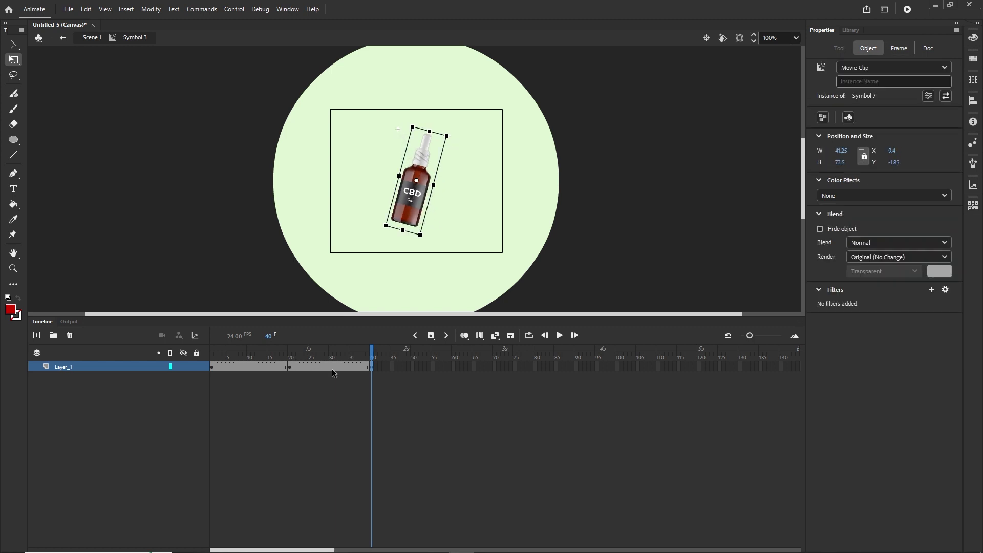
- Add a classic tween between the two tilts, preview the rocking, and return to Scene 1
{"action": "left_click_drag", "start_coordinate": [331, 370], "coordinate": [261, 367]}
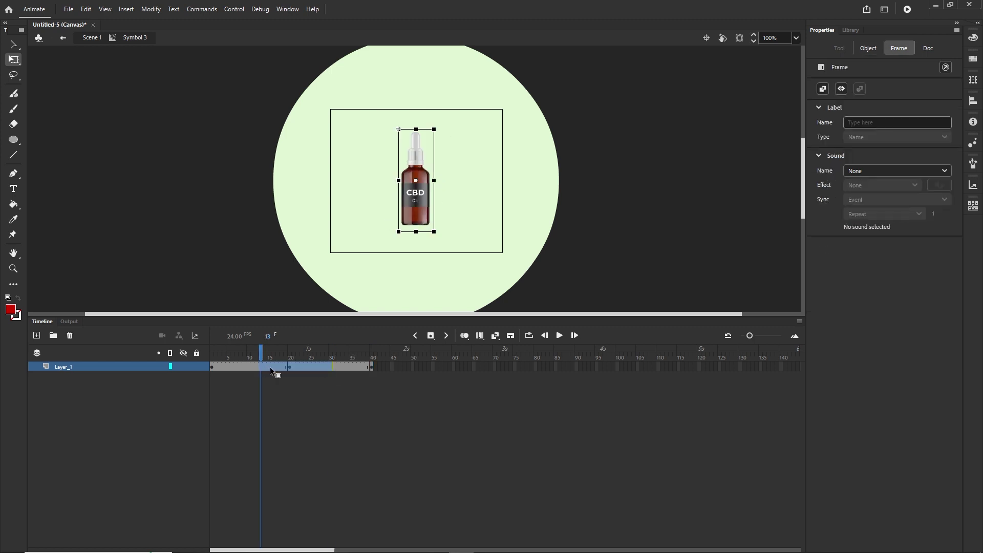
{"action": "right_click", "coordinate": [269, 367]}
{"action": "left_click", "coordinate": [316, 69]}
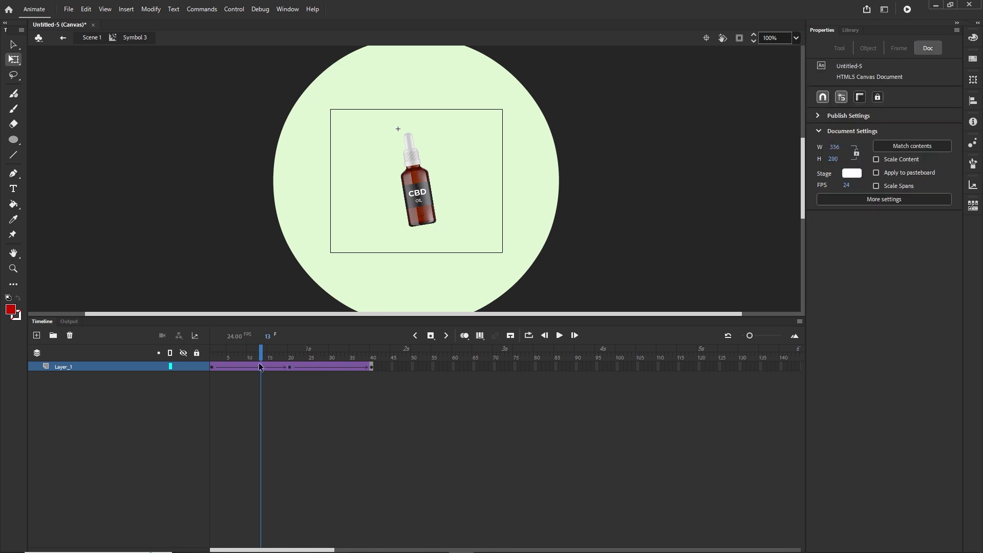
{"action": "left_click_drag", "start_coordinate": [259, 362], "coordinate": [372, 361]}
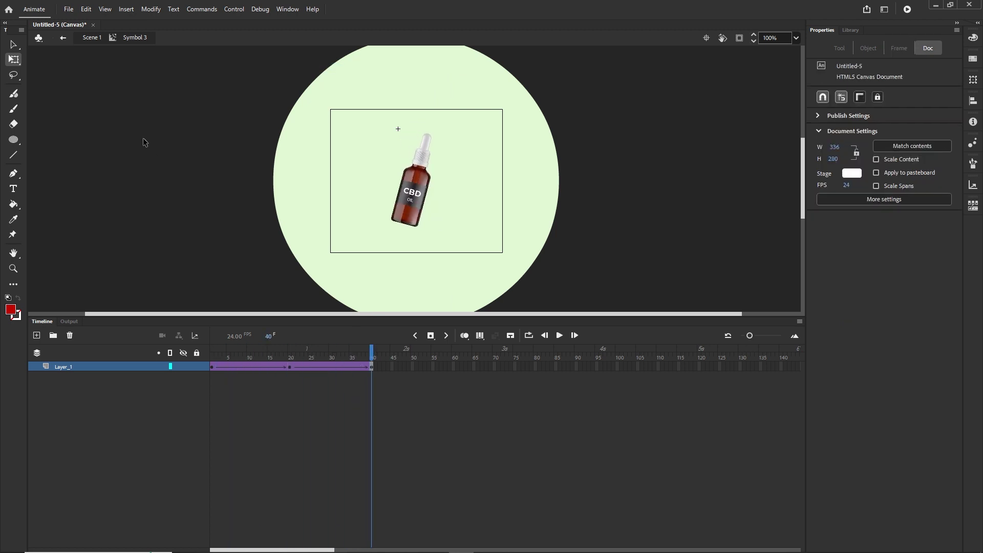
{"action": "left_click", "coordinate": [91, 38]}
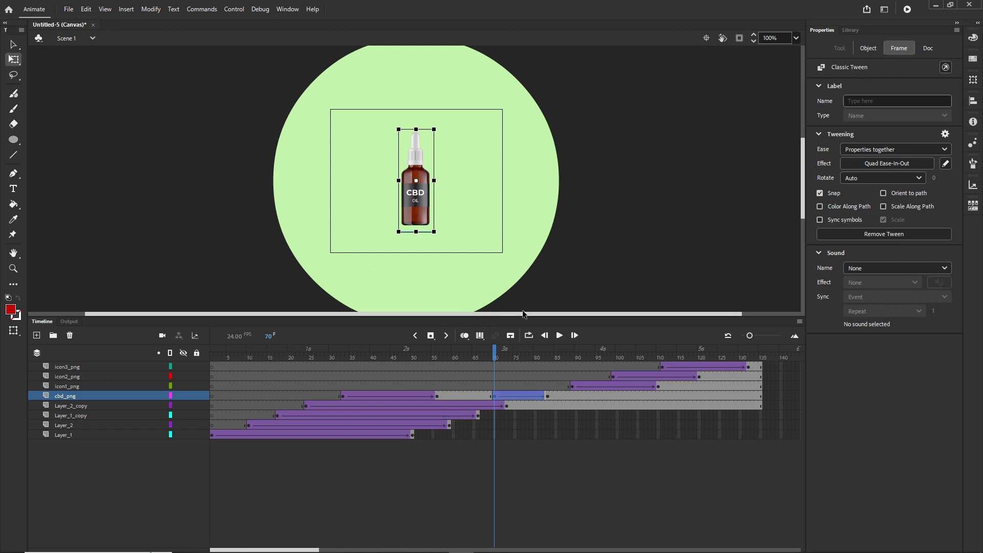
- Confirm Publish Settings and test the banner in the browser
{"action": "left_click", "coordinate": [68, 10]}
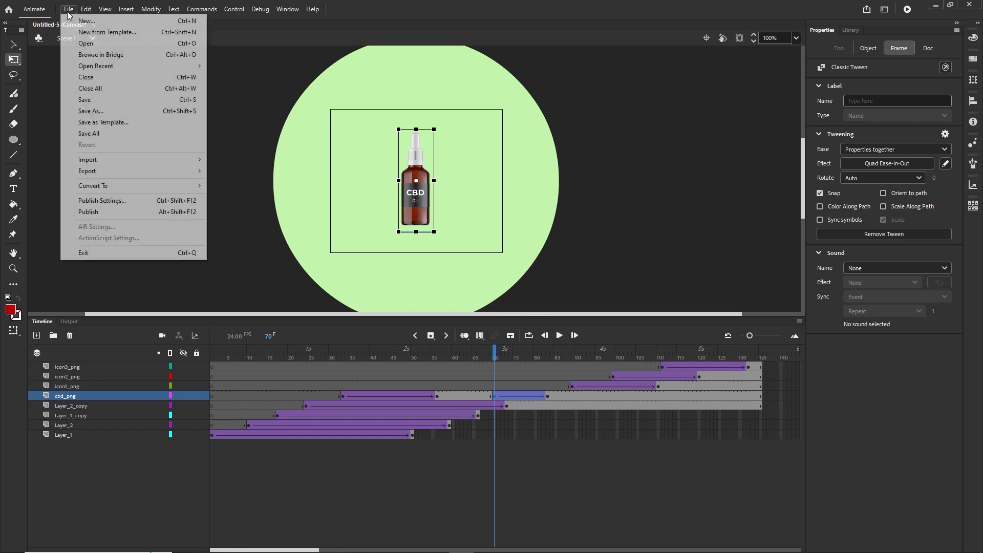
{"action": "left_click", "coordinate": [113, 202]}
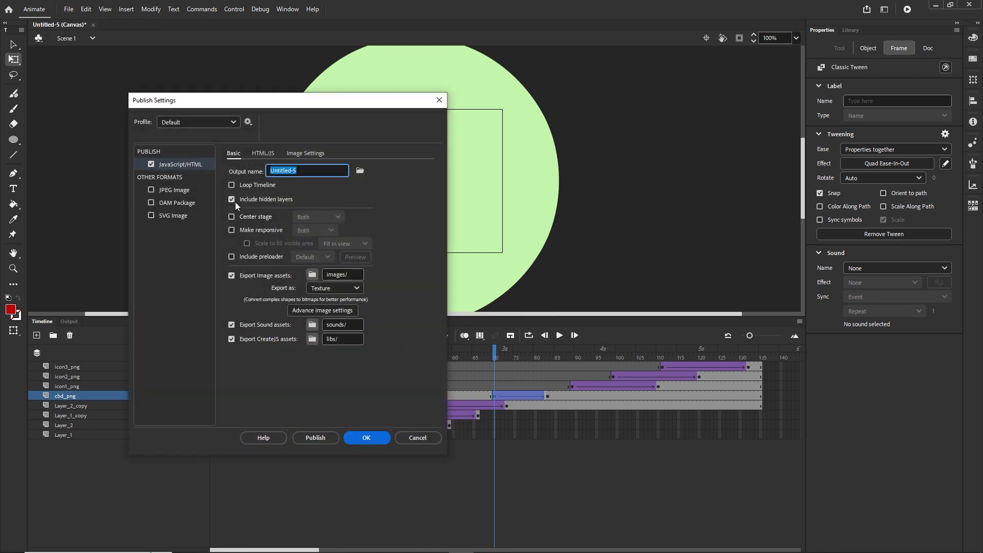
{"action": "left_click", "coordinate": [232, 198]}
{"action": "left_click", "coordinate": [369, 438]}
{"action": "left_click", "coordinate": [362, 469]}
{"action": "key", "text": "ctrl+Return"}
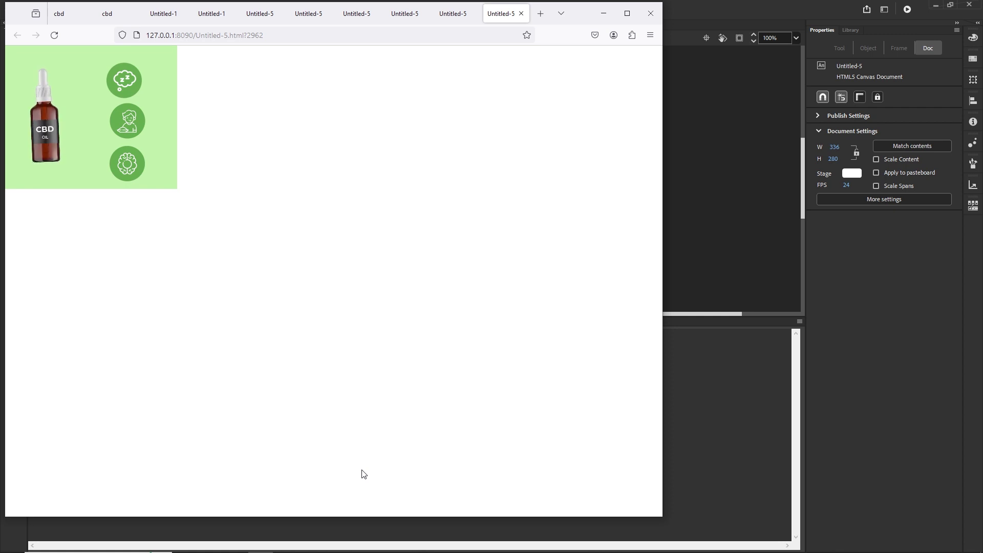
{"action": "left_click", "coordinate": [604, 13]}
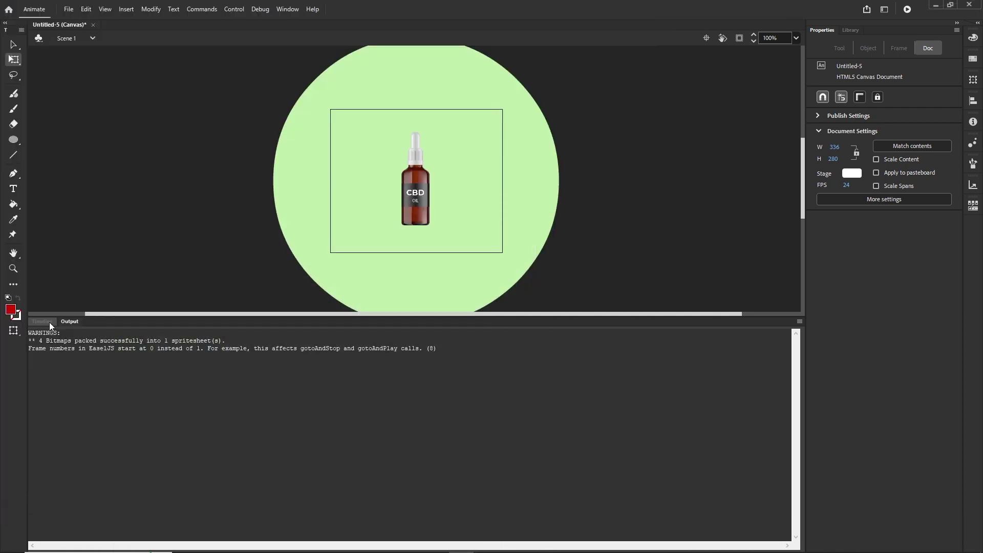
{"action": "left_click", "coordinate": [42, 322]}
- Switch Loop Timeline back on in Publish Settings and select the bottle on cbd_png
{"action": "left_click", "coordinate": [68, 10]}
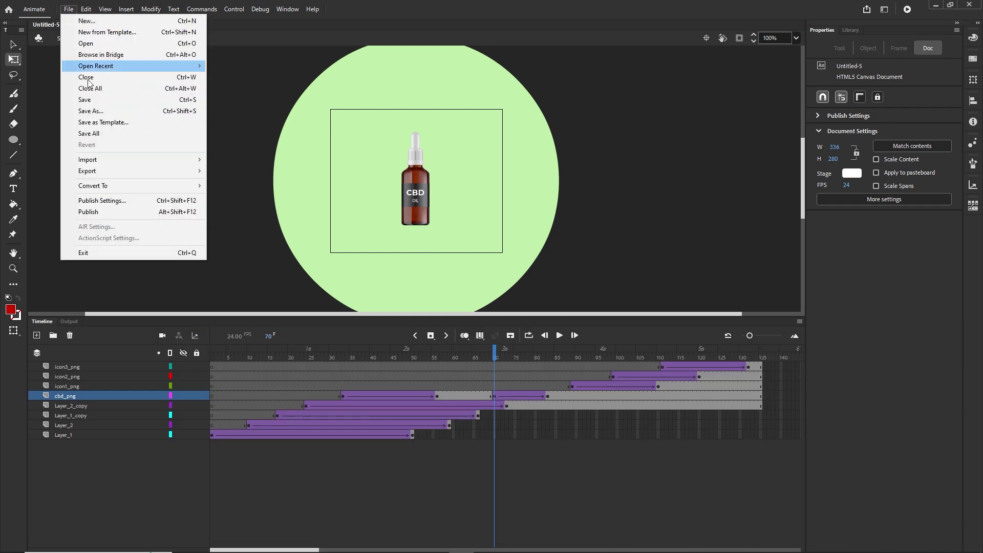
{"action": "left_click", "coordinate": [113, 201]}
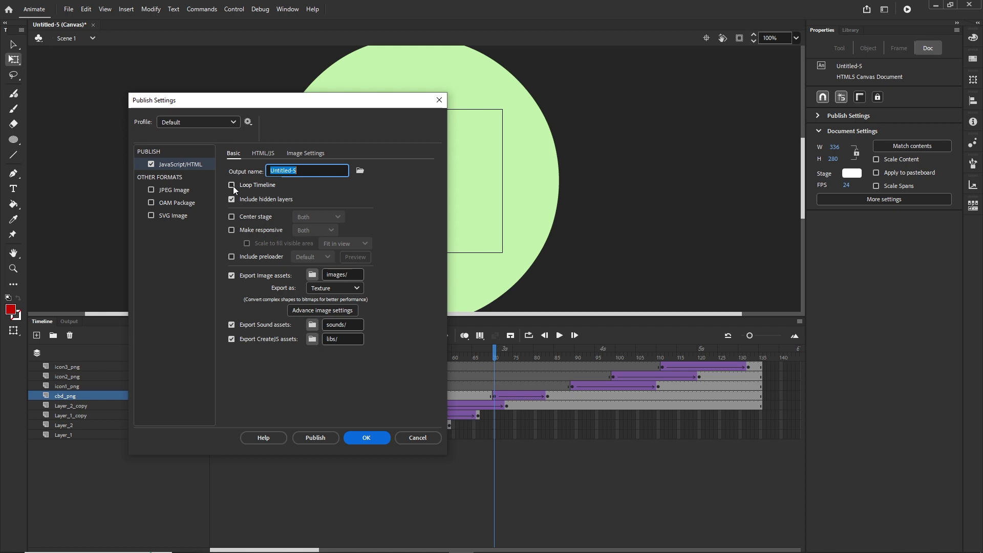
{"action": "left_click", "coordinate": [232, 185]}
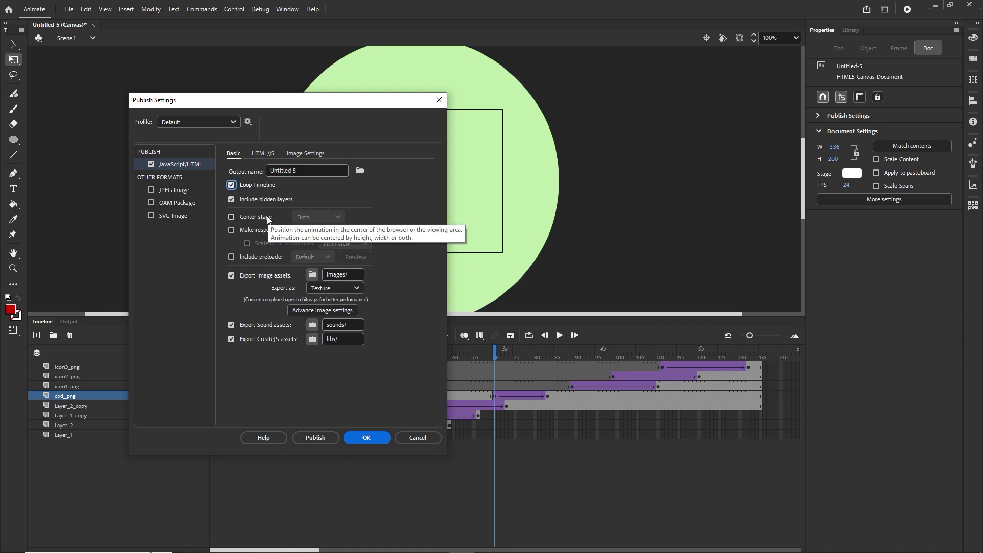
{"action": "left_click", "coordinate": [367, 441]}
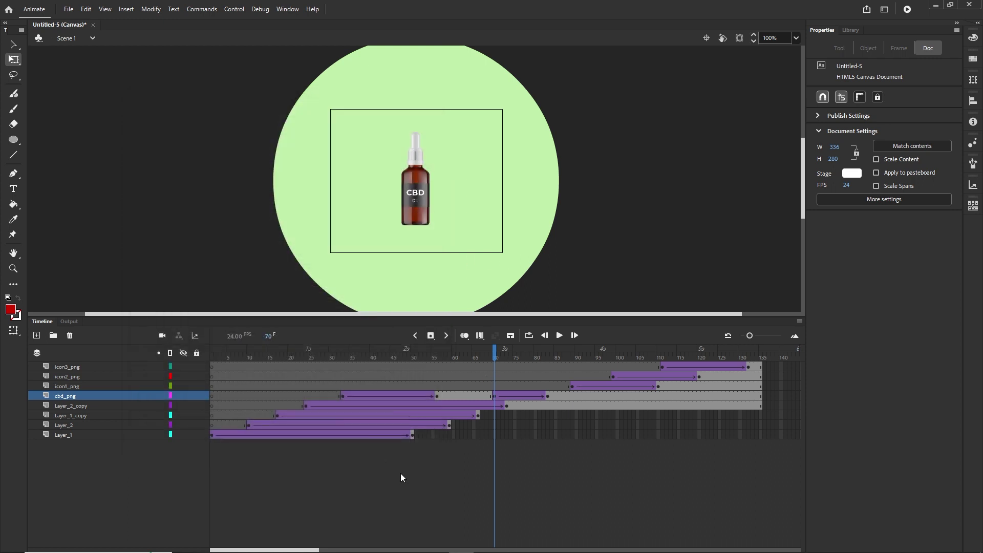
{"action": "left_click", "coordinate": [496, 396]}
- Inside the bottle symbol, remove Layer_1's tween frames, leaving a single static bottle frame
{"action": "double_click", "coordinate": [425, 210]}
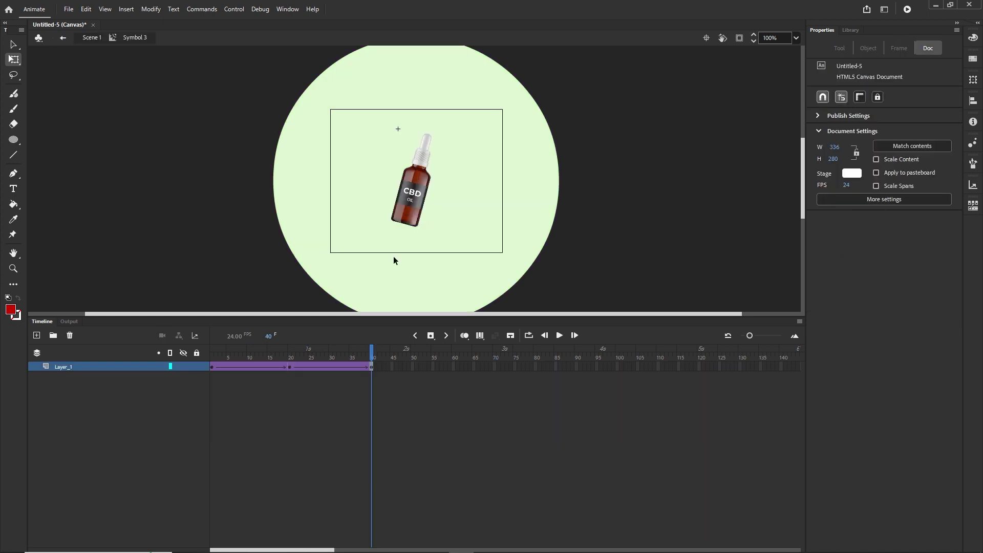
{"action": "left_click", "coordinate": [217, 367]}
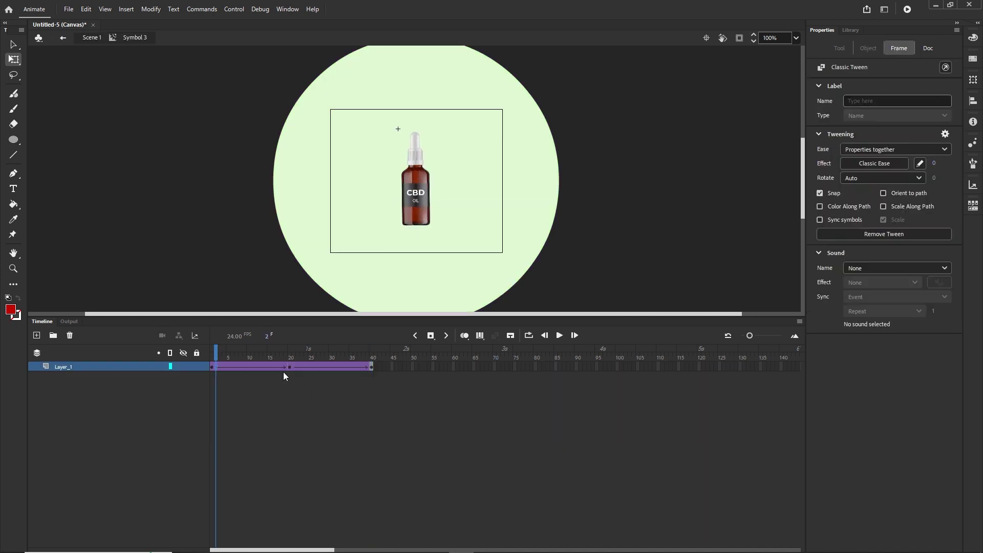
{"action": "left_click", "coordinate": [395, 368]}
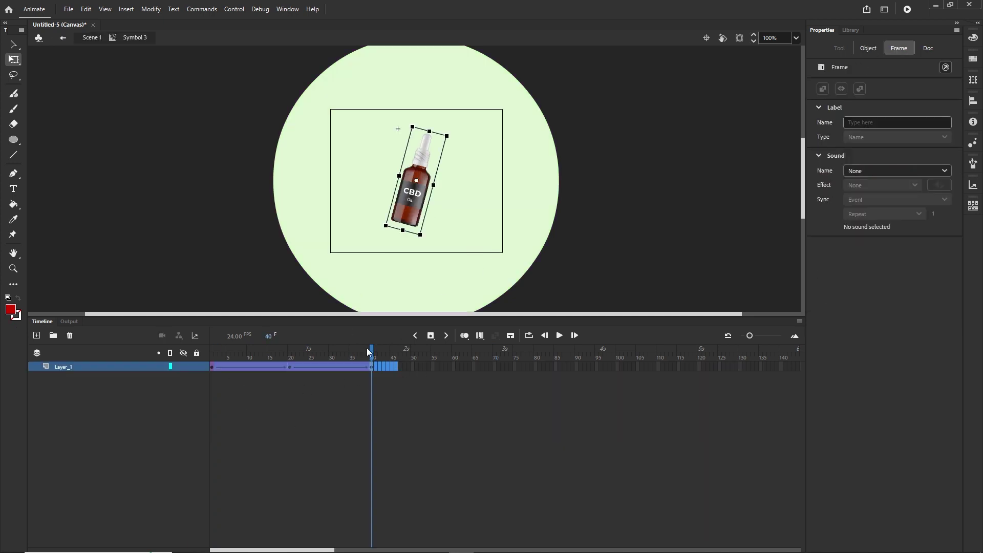
{"action": "left_click", "coordinate": [249, 411]}
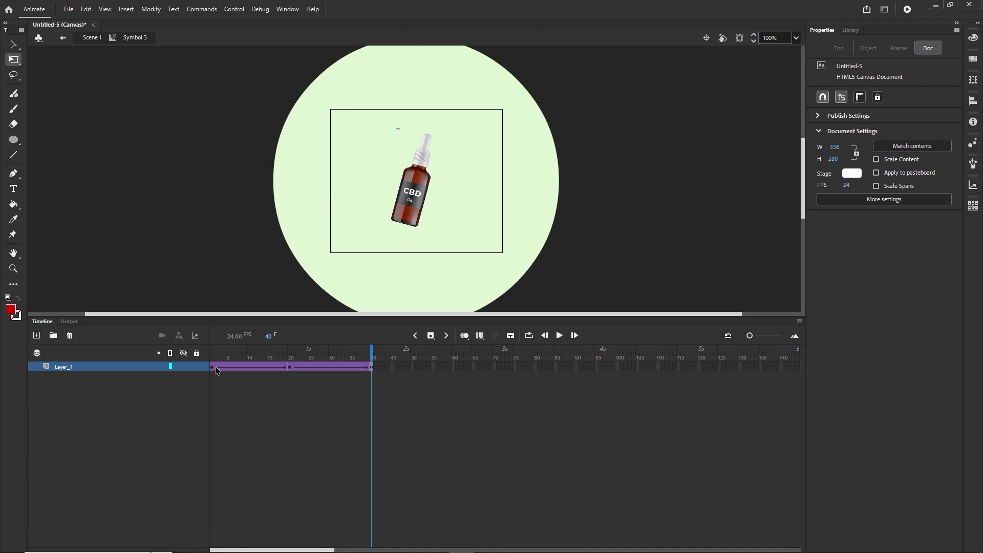
{"action": "left_click", "coordinate": [215, 367]}
{"action": "left_click", "coordinate": [404, 365]}
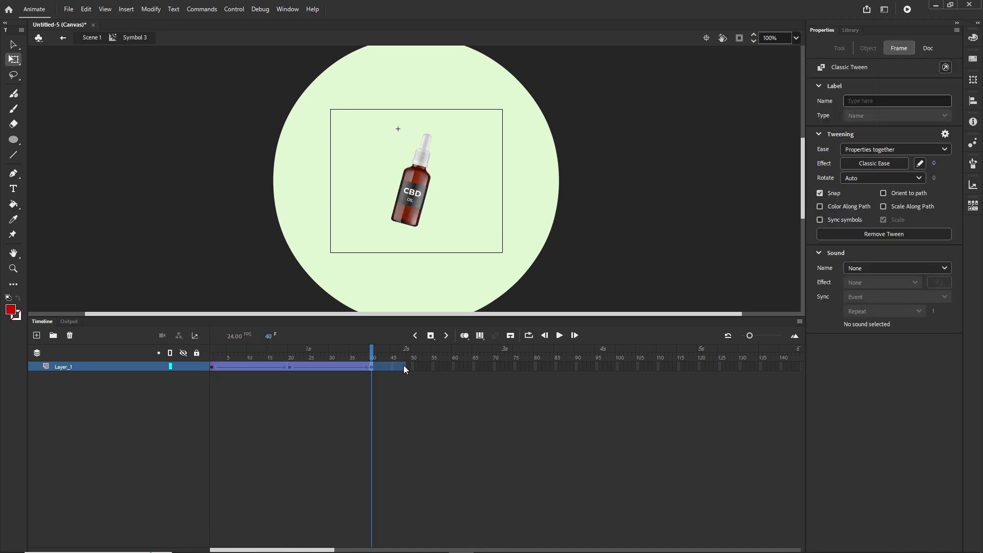
{"action": "right_click", "coordinate": [269, 367]}
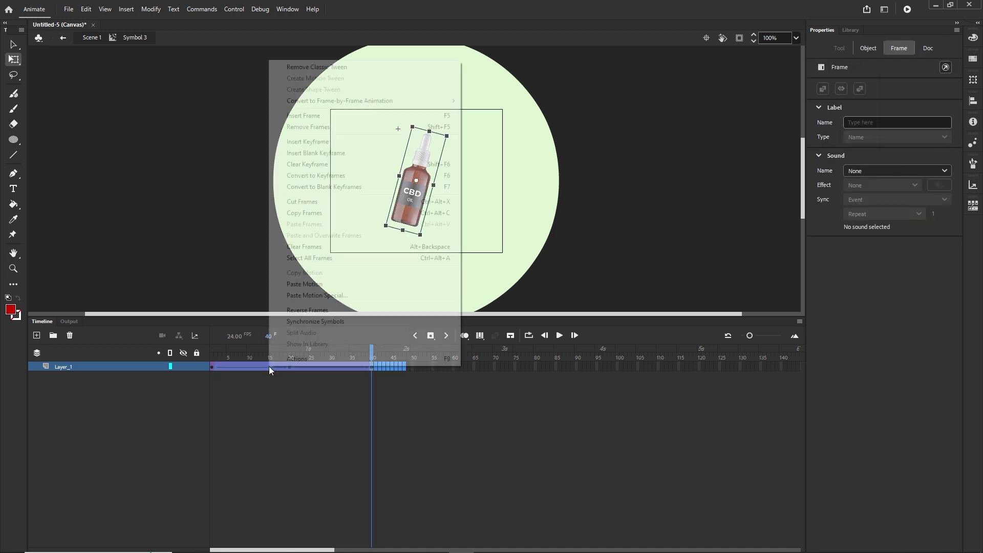
{"action": "left_click", "coordinate": [327, 126]}
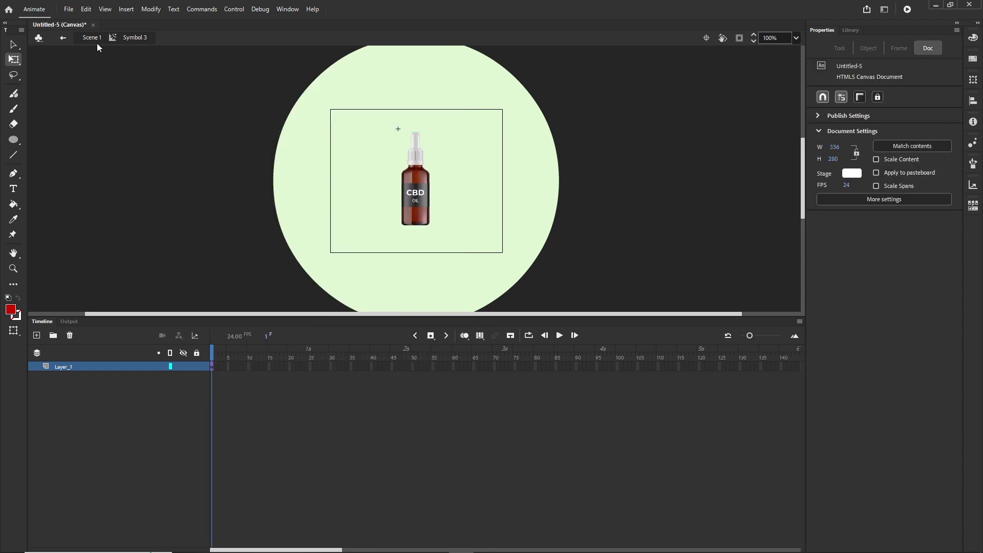
- Return to Scene 1 and test the banner with Ctrl+Enter
{"action": "left_click", "coordinate": [92, 38]}
{"action": "left_click", "coordinate": [588, 201]}
{"action": "key", "text": "ctrl+Return"}
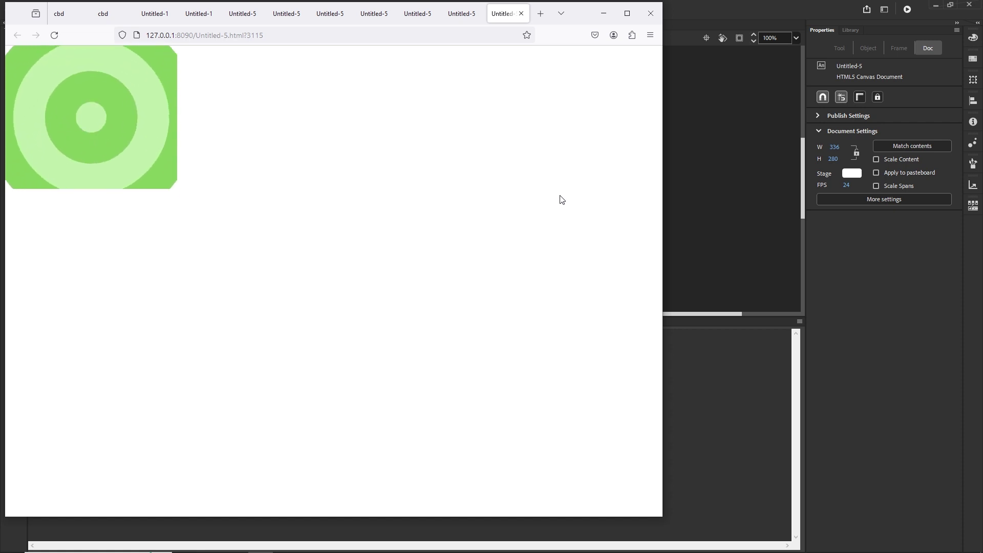
- Minimize the Firefox preview after watching the green circles animate
{"action": "left_click", "coordinate": [604, 16]}
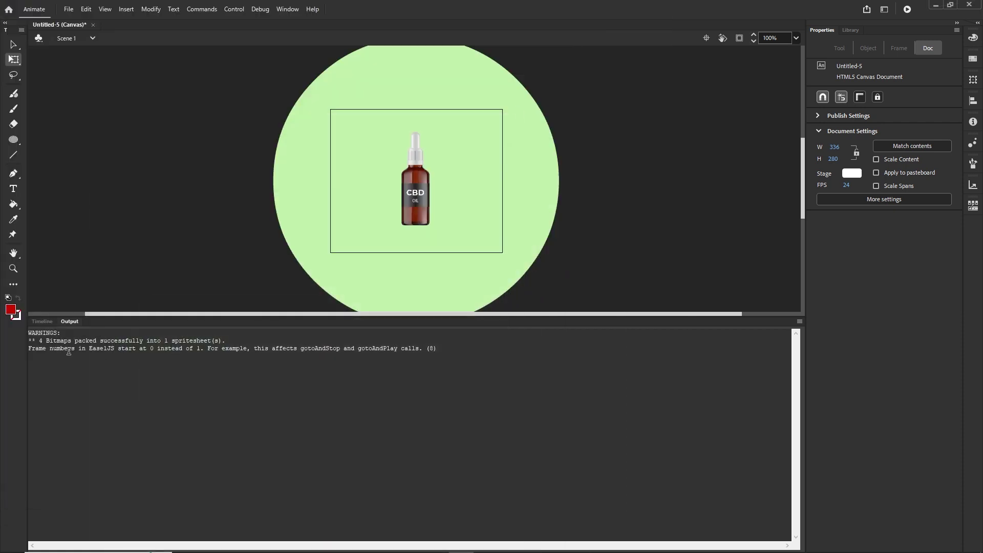
- Add a new layer above icon3_png and name it code
{"action": "left_click", "coordinate": [36, 322]}
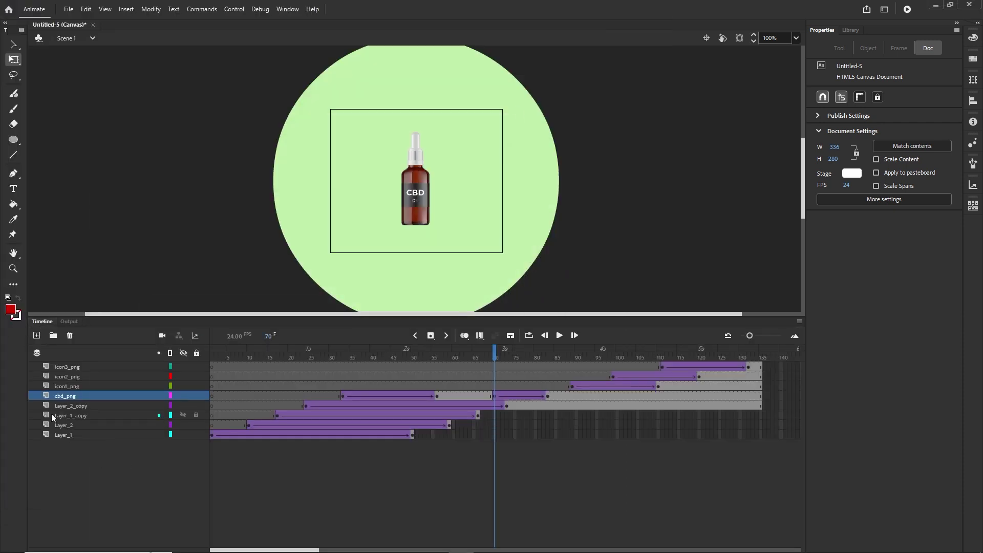
{"action": "left_click", "coordinate": [65, 368]}
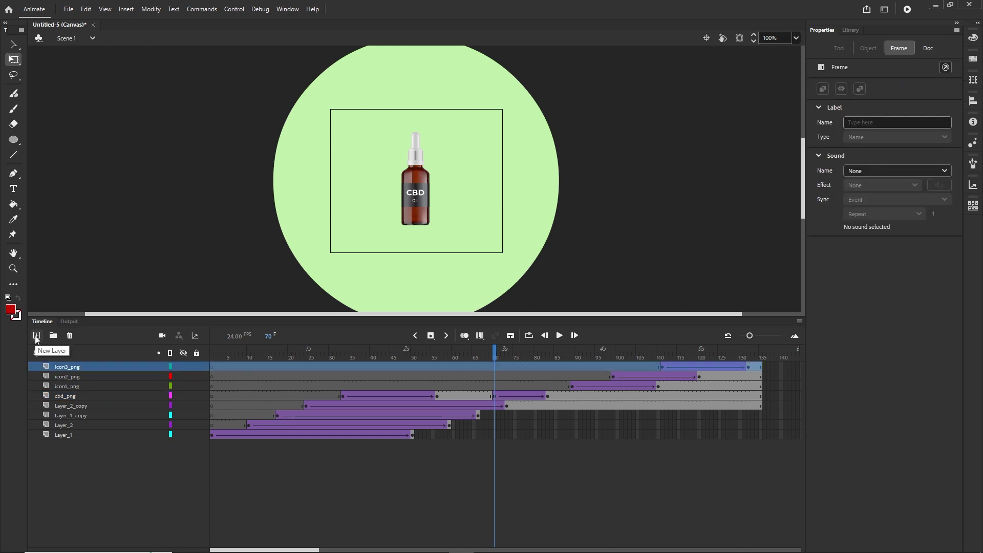
{"action": "left_click", "coordinate": [36, 336]}
{"action": "double_click", "coordinate": [60, 368]}
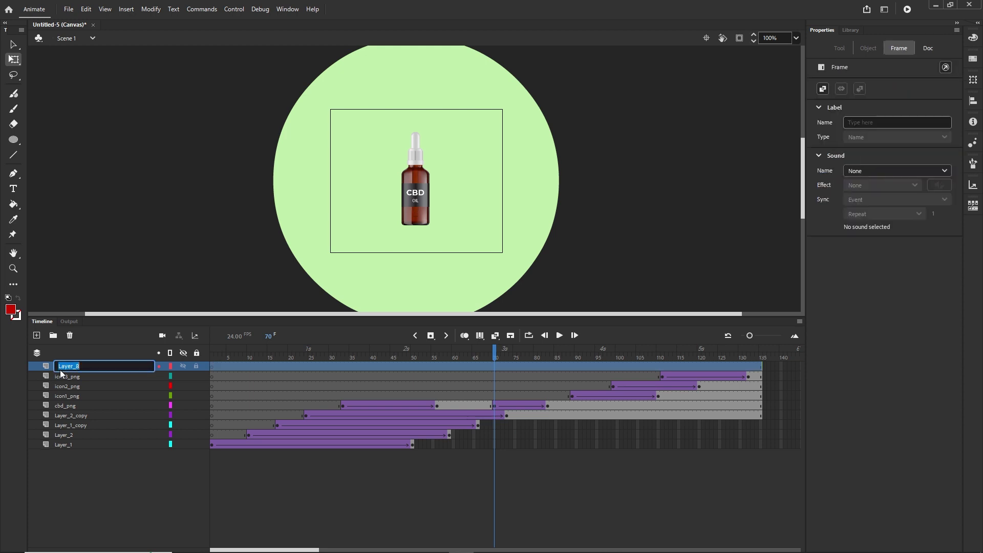
{"action": "type", "text": "code"}
{"action": "left_click", "coordinate": [107, 496]}
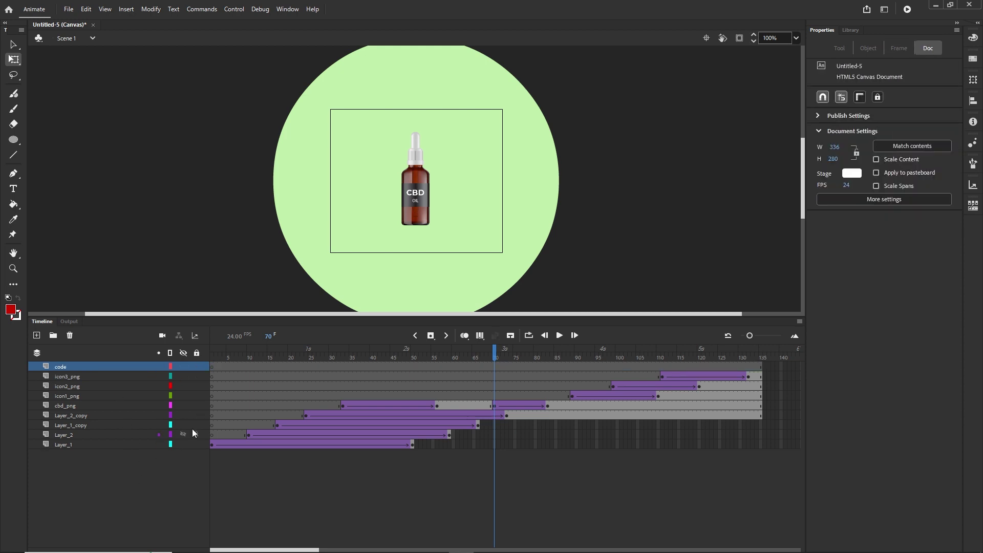
- Open the Actions script editor for frame 1 of the code layer
{"action": "left_click", "coordinate": [213, 368]}
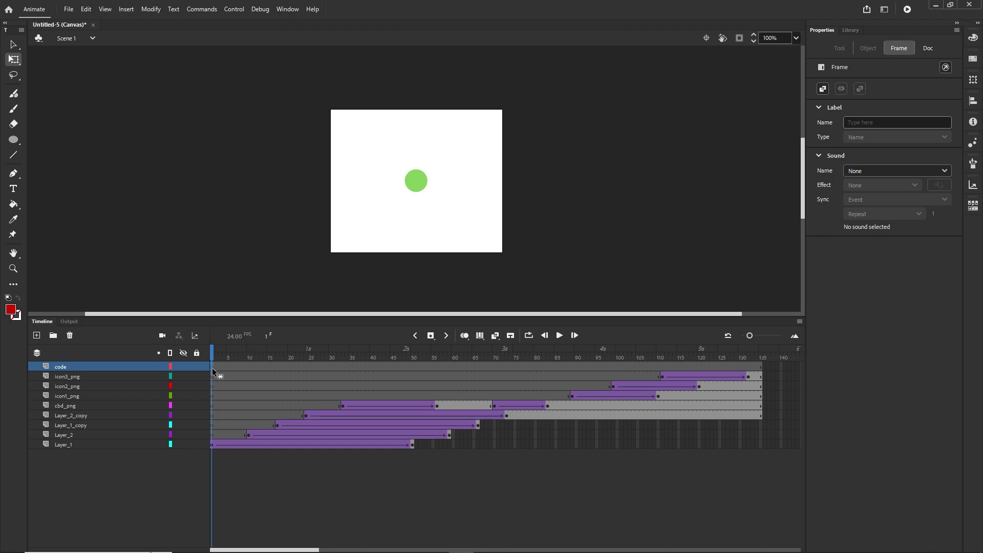
{"action": "right_click", "coordinate": [212, 367]}
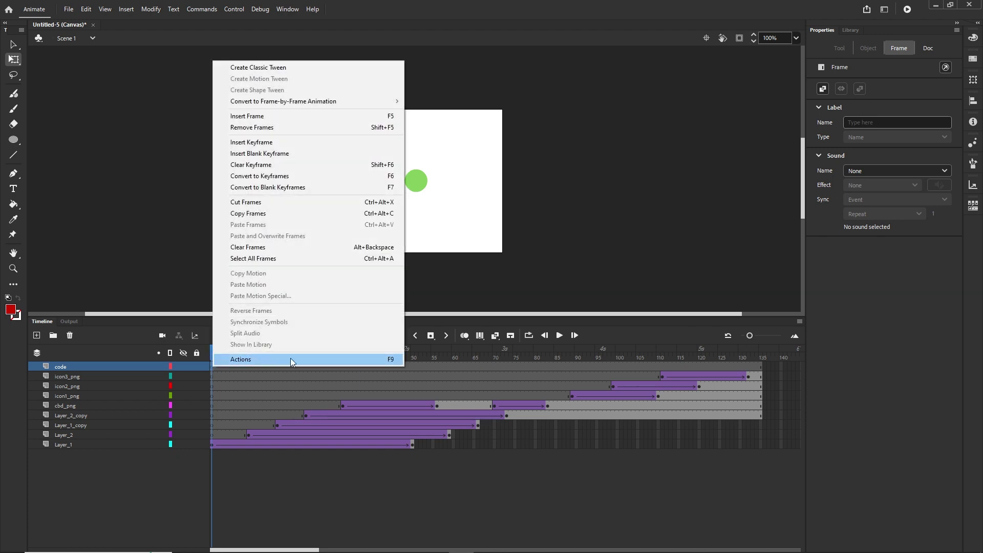
{"action": "left_click", "coordinate": [394, 361]}
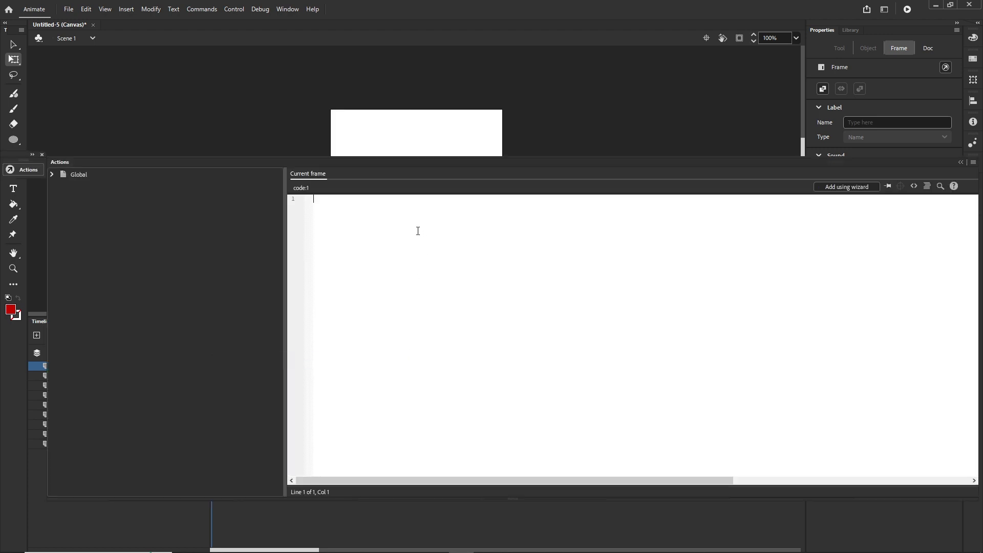
- Enter this.stop(); as frame 1's script, then float the Actions panel and collapse it to icons
{"action": "scroll", "coordinate": [417, 231], "scroll_direction": "up", "scroll_amount": 3}
{"action": "type", "text": "h"}
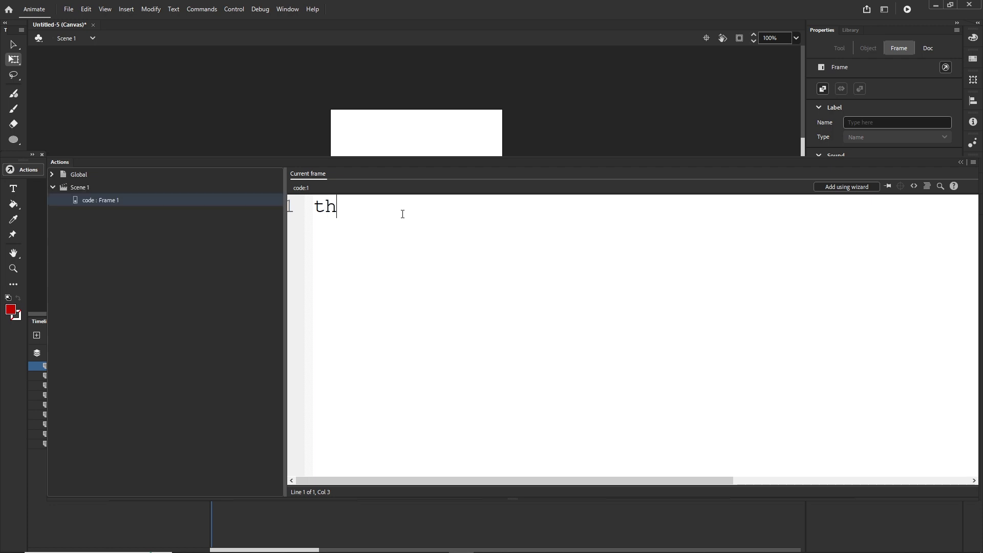
{"action": "type", "text": "is.s"}
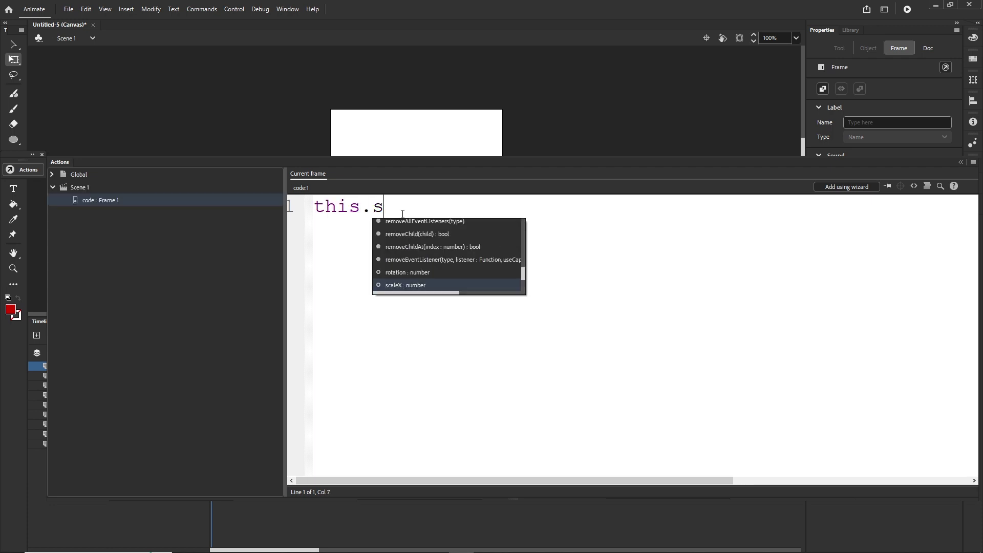
{"action": "type", "text": "top();"}
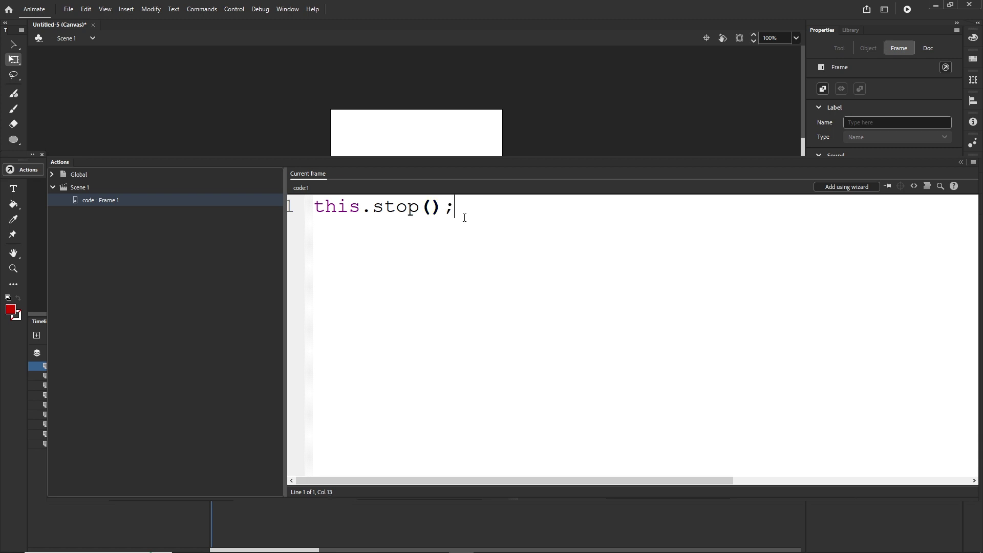
{"action": "key", "text": "shift+Left"}
{"action": "key", "text": "Left"}
{"action": "key", "text": "Right"}
{"action": "left_click_drag", "start_coordinate": [592, 165], "coordinate": [527, 169]}
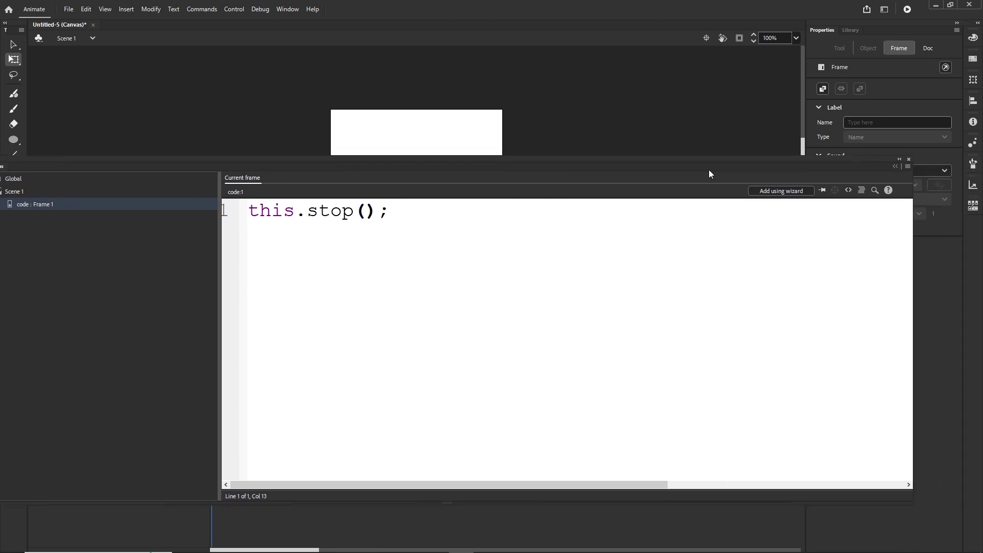
{"action": "left_click", "coordinate": [900, 160]}
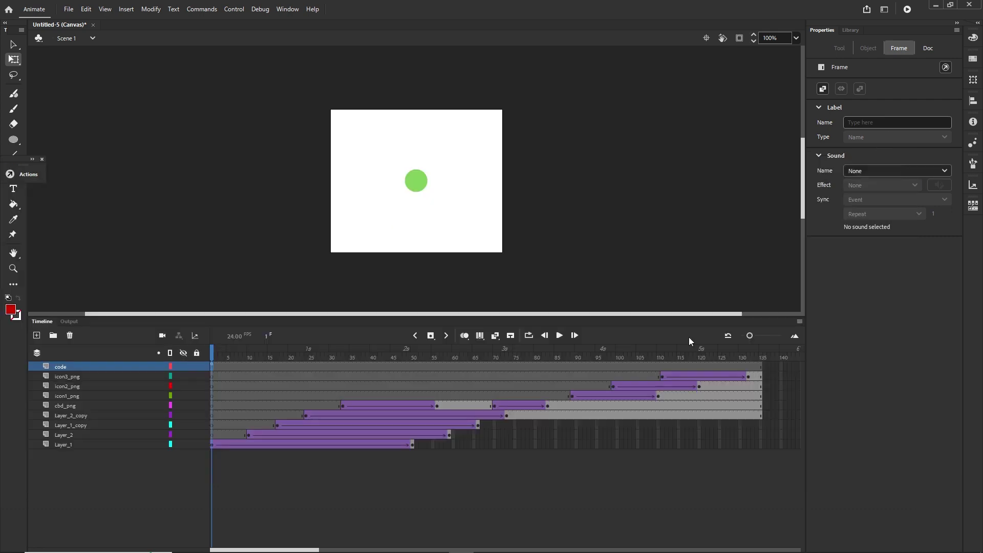
{"action": "left_click", "coordinate": [443, 499]}
{"action": "key", "text": "Return"}
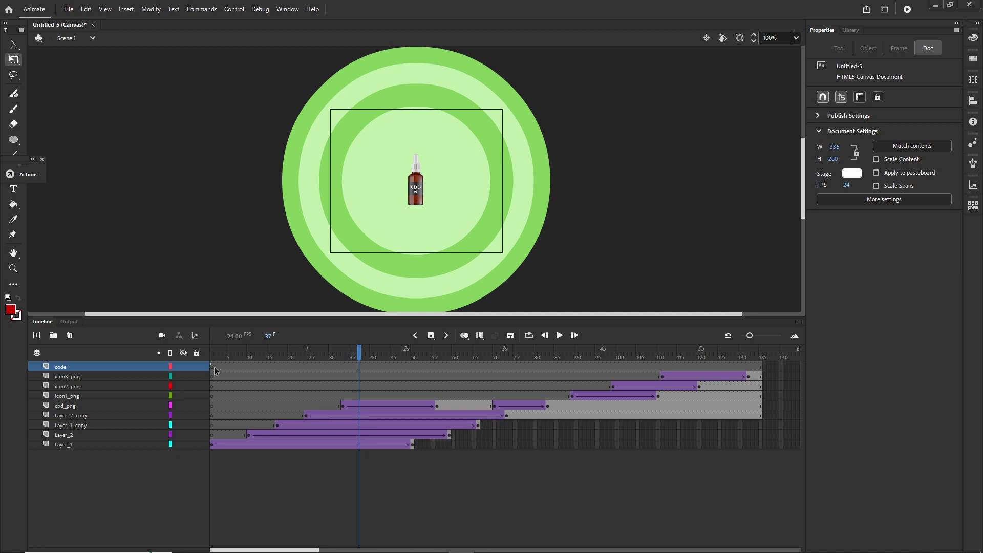
{"action": "left_click_drag", "start_coordinate": [321, 351], "coordinate": [293, 353]}
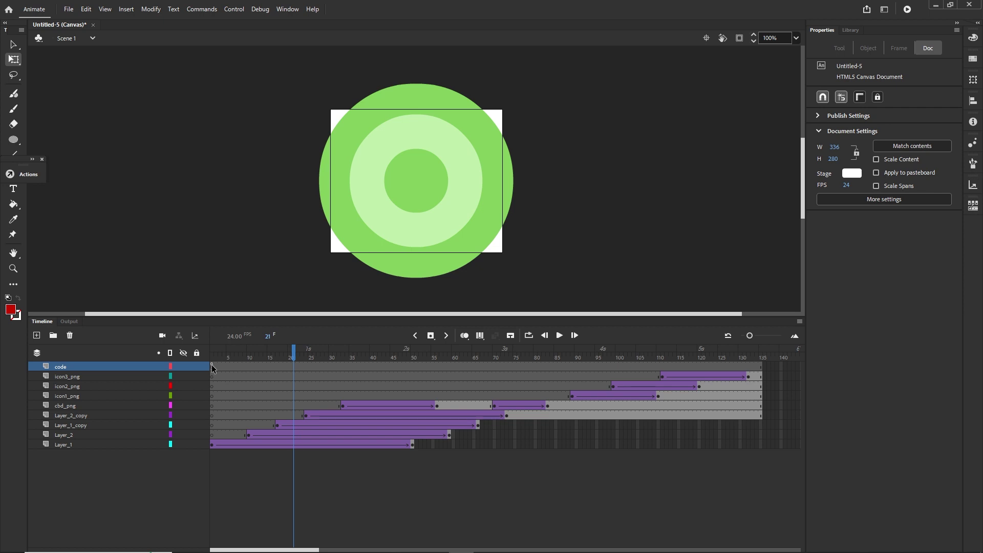
{"action": "key", "text": "ctrl+Return"}
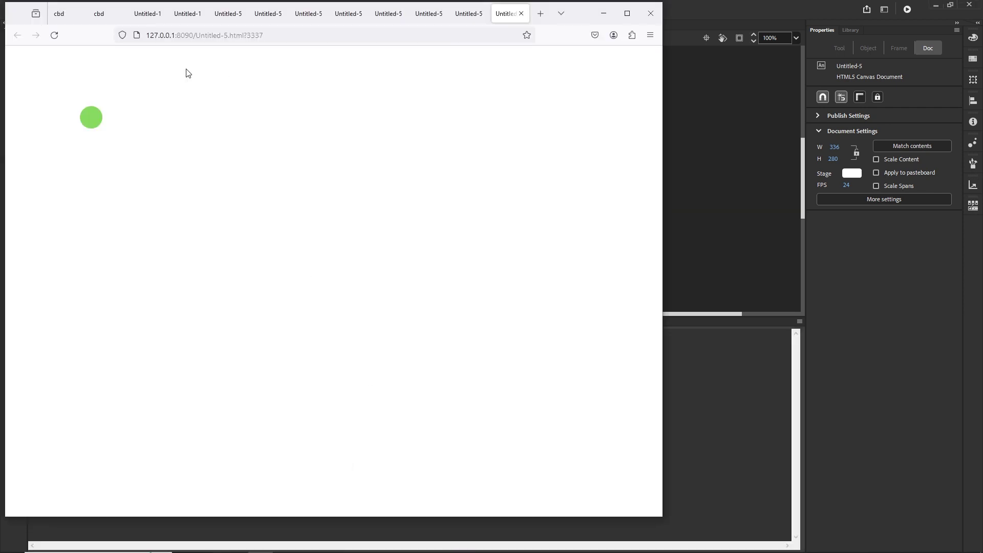
{"action": "mouse_move", "coordinate": [345, 551]}
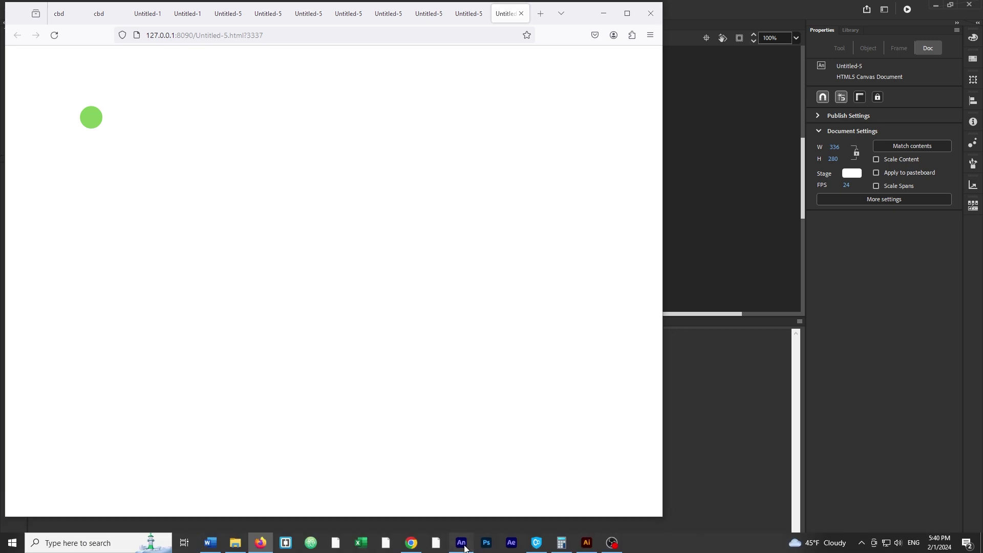
{"action": "left_click", "coordinate": [461, 550]}
{"action": "left_click", "coordinate": [44, 322]}
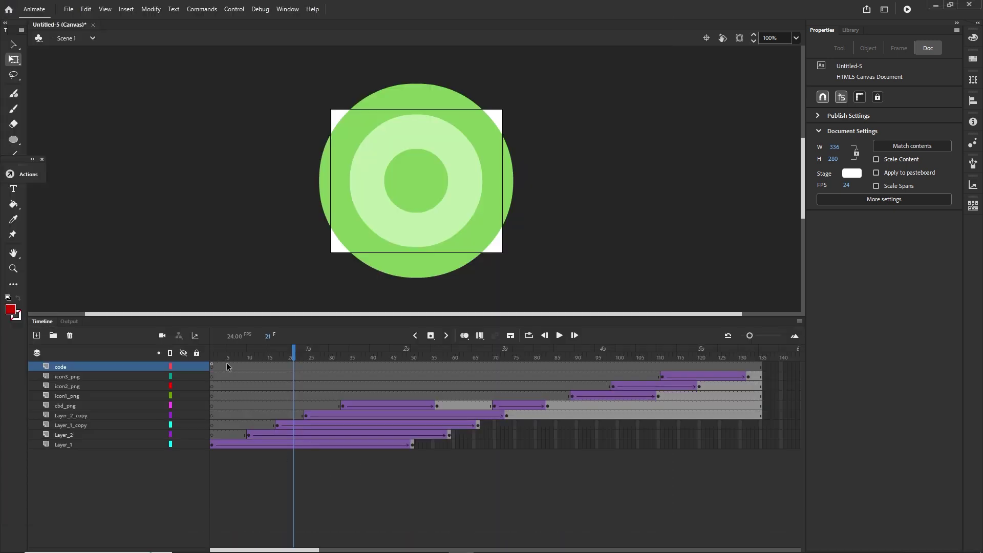
- Shift the code layer's stop script to frame 135 and preview the banner with Ctrl+Enter
{"action": "left_click", "coordinate": [213, 367]}
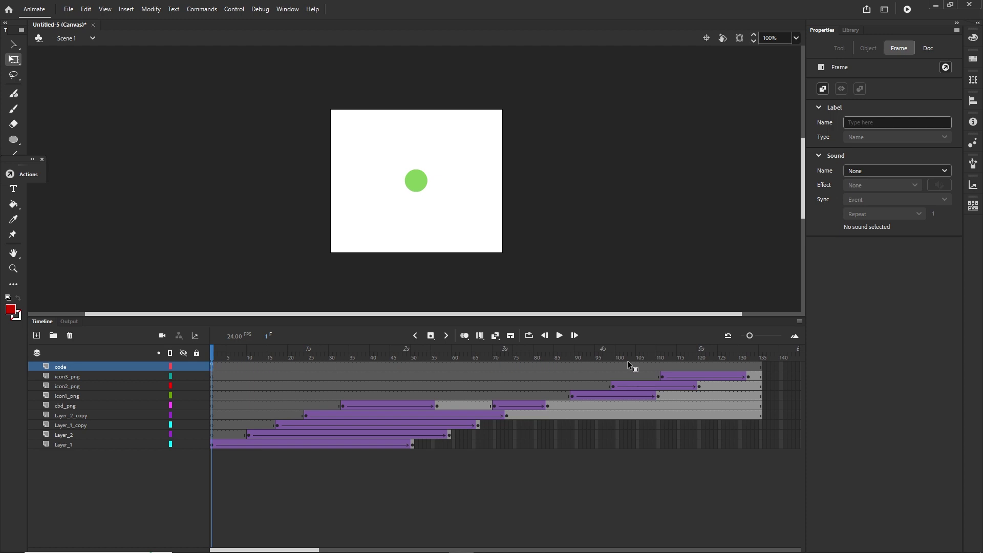
{"action": "left_click", "coordinate": [761, 364]}
{"action": "left_click", "coordinate": [477, 488]}
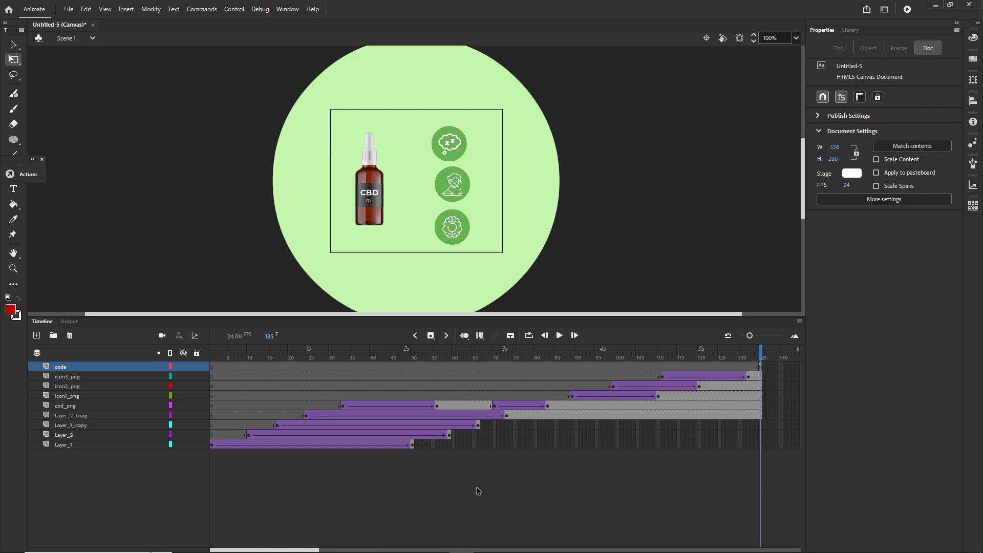
{"action": "key", "text": "ctrl+Return"}
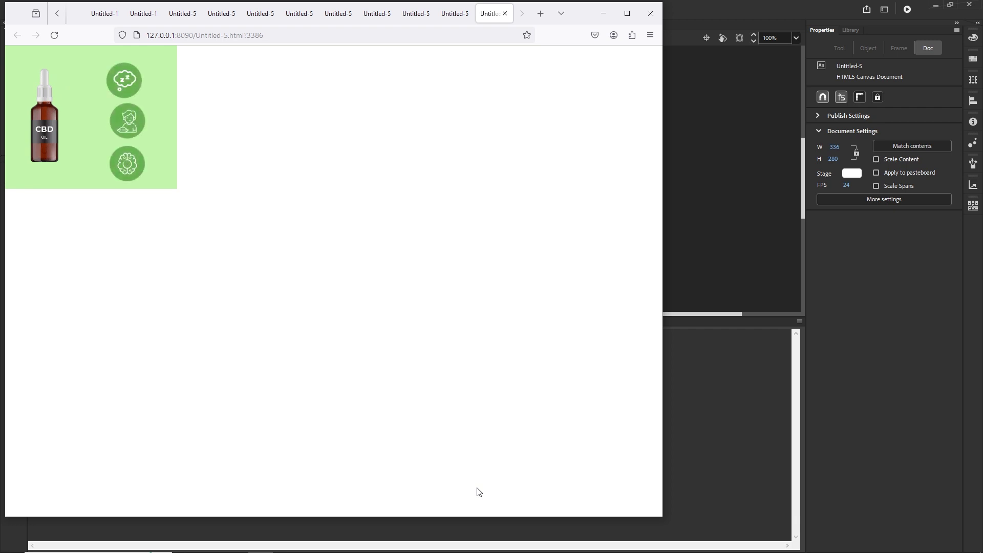
{"action": "left_click", "coordinate": [603, 14]}
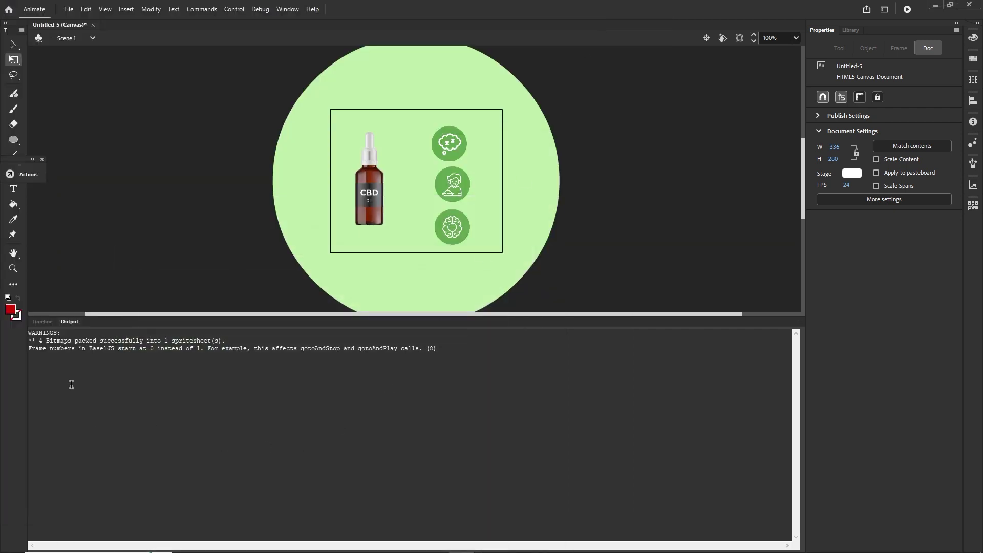
{"action": "left_click", "coordinate": [42, 321]}
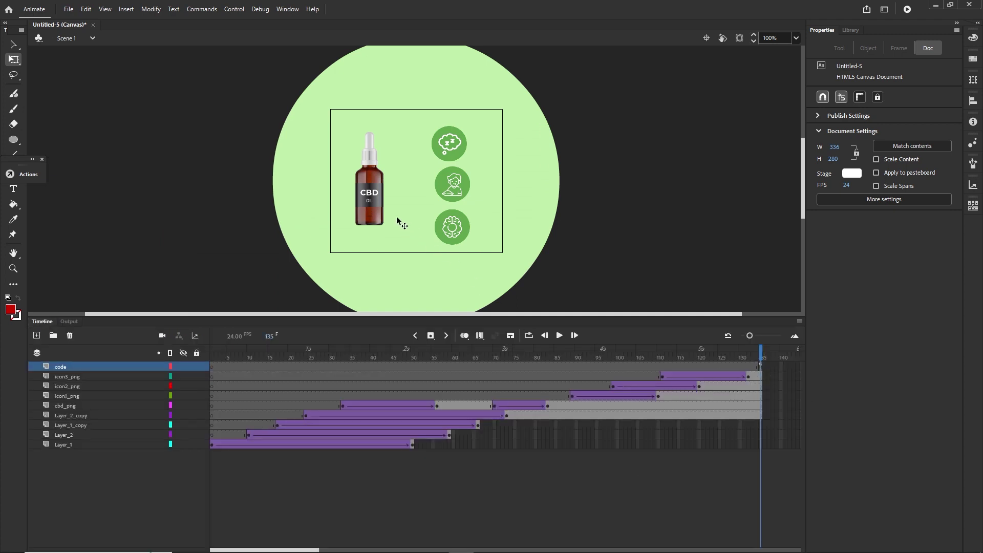
{"action": "left_click", "coordinate": [378, 190]}
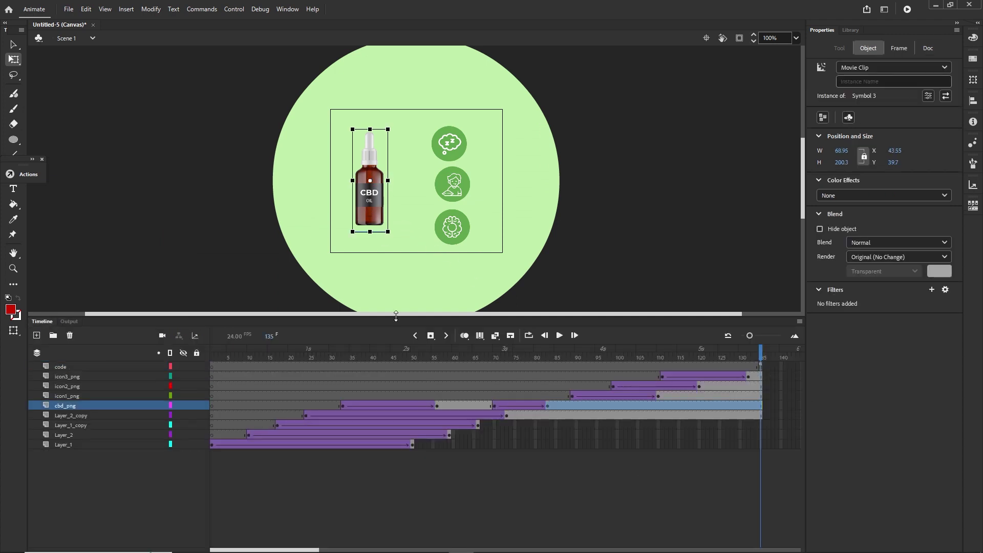
{"action": "left_click", "coordinate": [547, 407]}
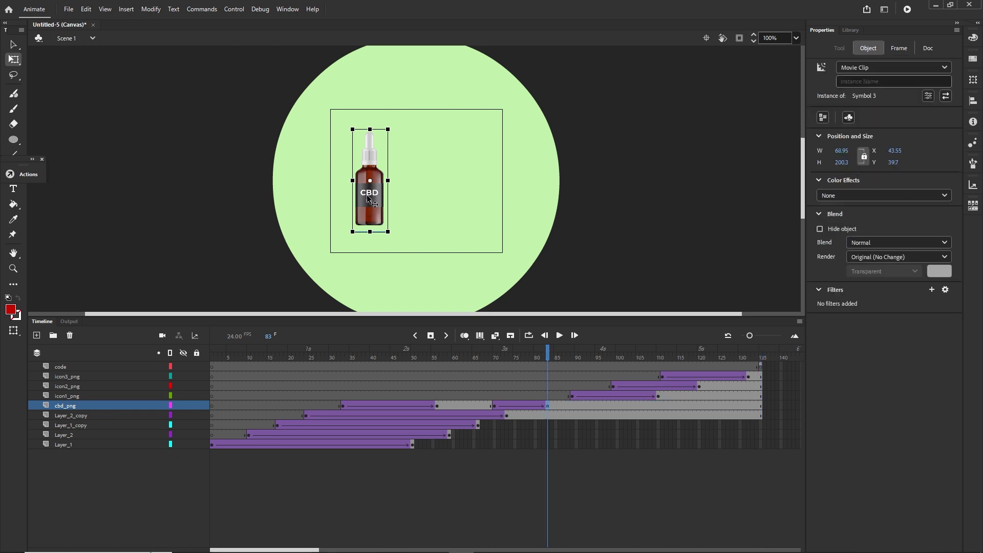
{"action": "double_click", "coordinate": [367, 195]}
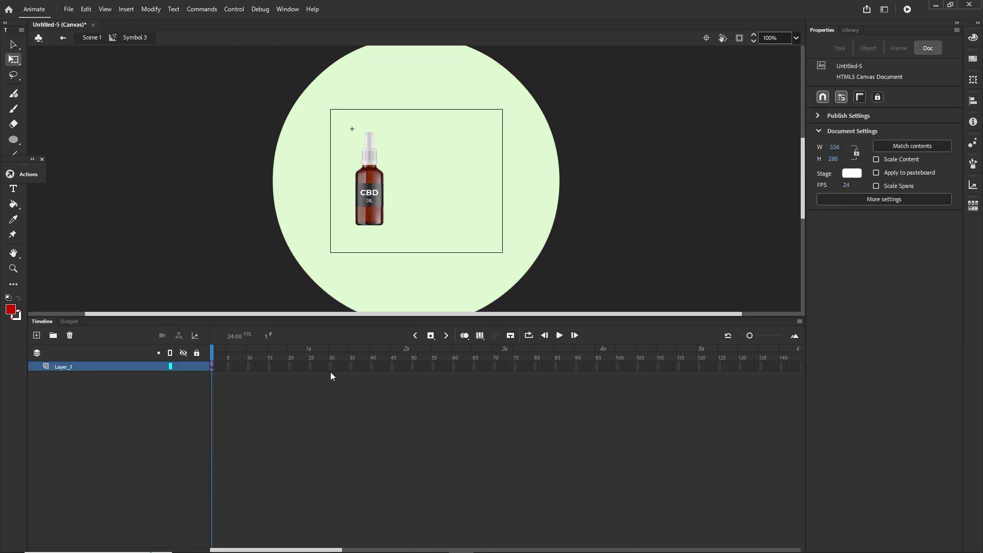
{"action": "left_click", "coordinate": [36, 335]}
{"action": "left_click", "coordinate": [70, 335]}
{"action": "left_click", "coordinate": [92, 38]}
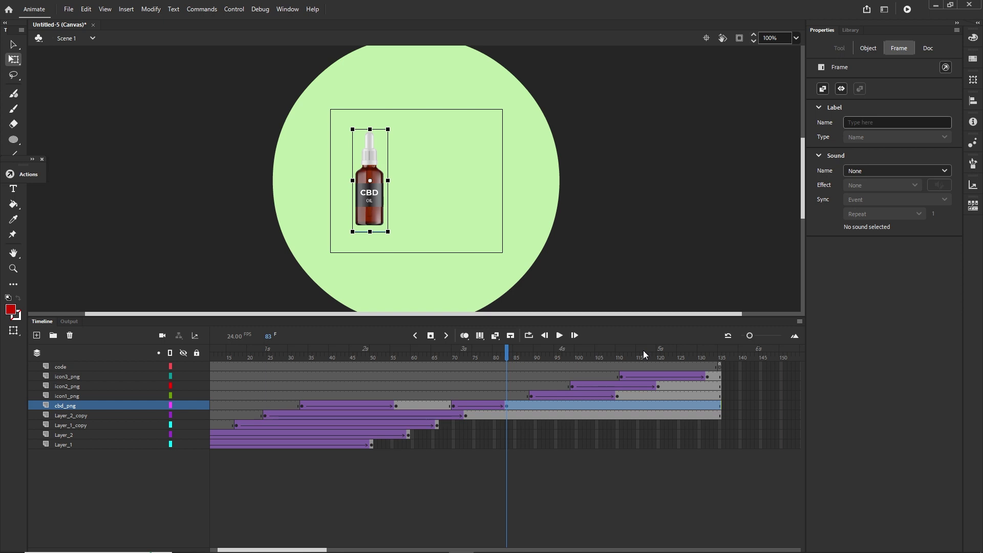
- Review the timeline's end by selecting frames on Layer_2_copy, Layer_1_copy and the code layer
{"action": "left_click_drag", "start_coordinate": [504, 352], "coordinate": [735, 326]}
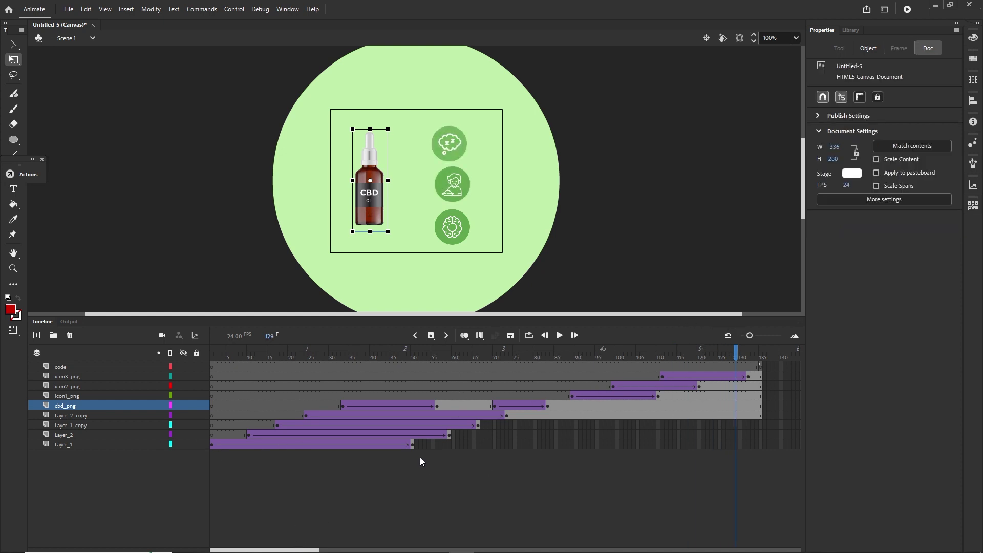
{"action": "left_click_drag", "start_coordinate": [305, 548], "coordinate": [363, 549]}
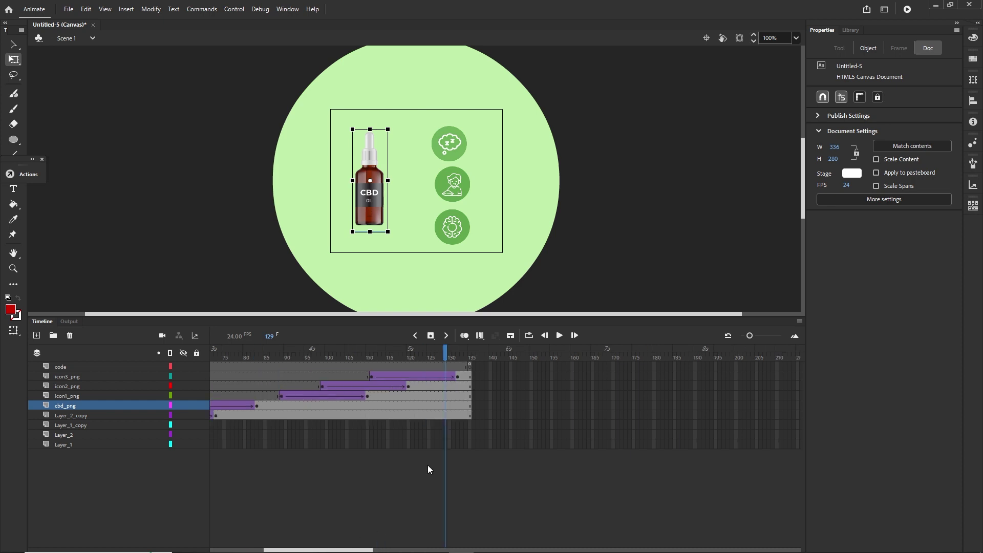
{"action": "left_click", "coordinate": [493, 417]}
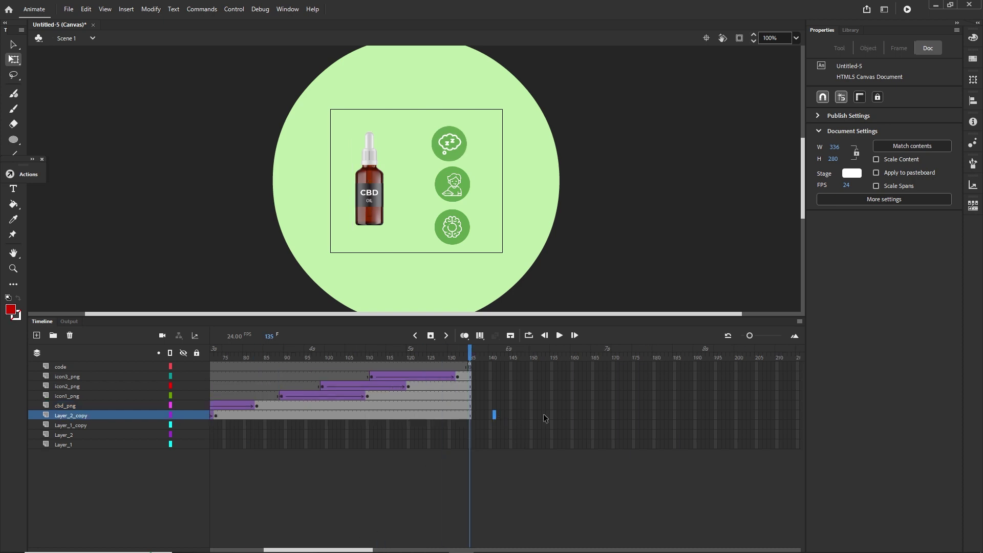
{"action": "left_click", "coordinate": [639, 415]}
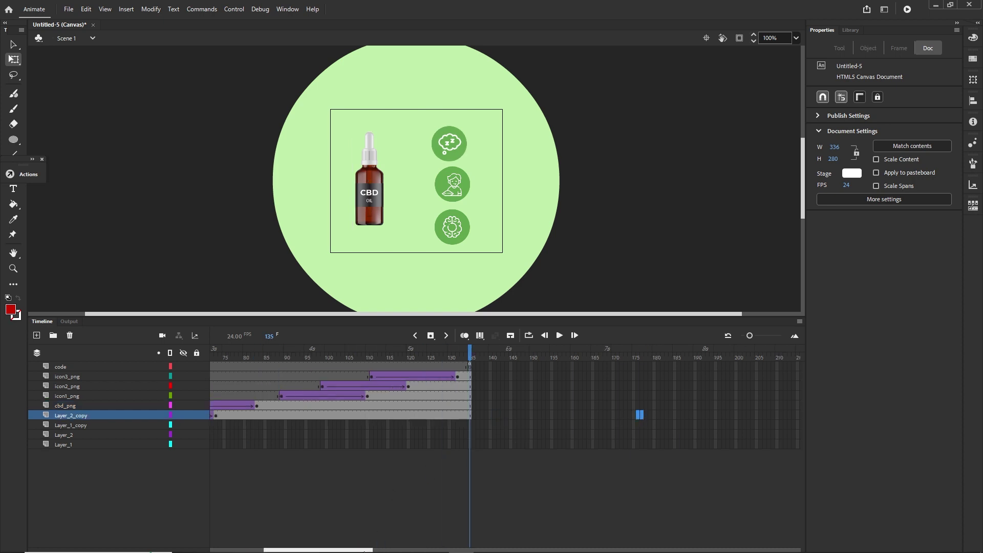
{"action": "left_click_drag", "start_coordinate": [365, 550], "coordinate": [548, 460]}
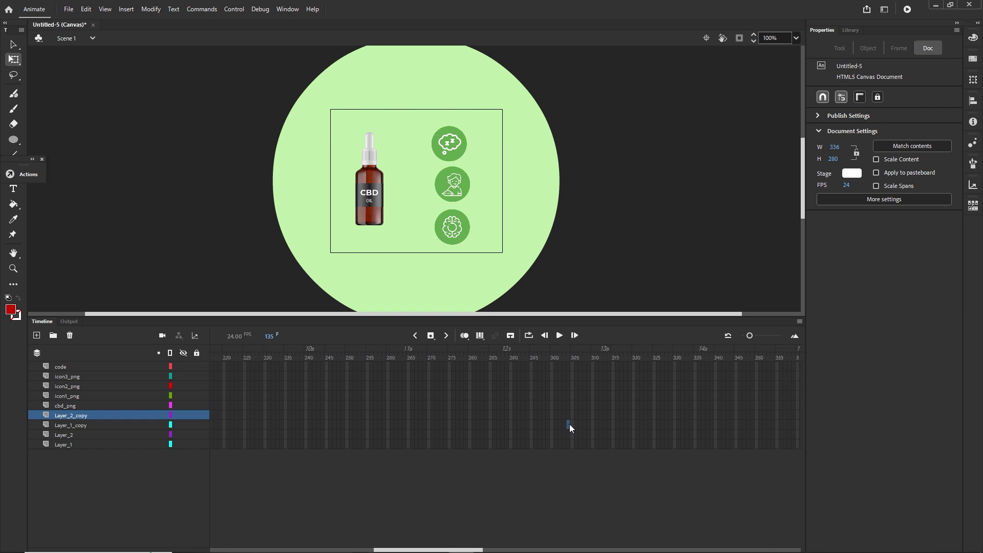
{"action": "left_click", "coordinate": [568, 425]}
{"action": "left_click", "coordinate": [573, 366]}
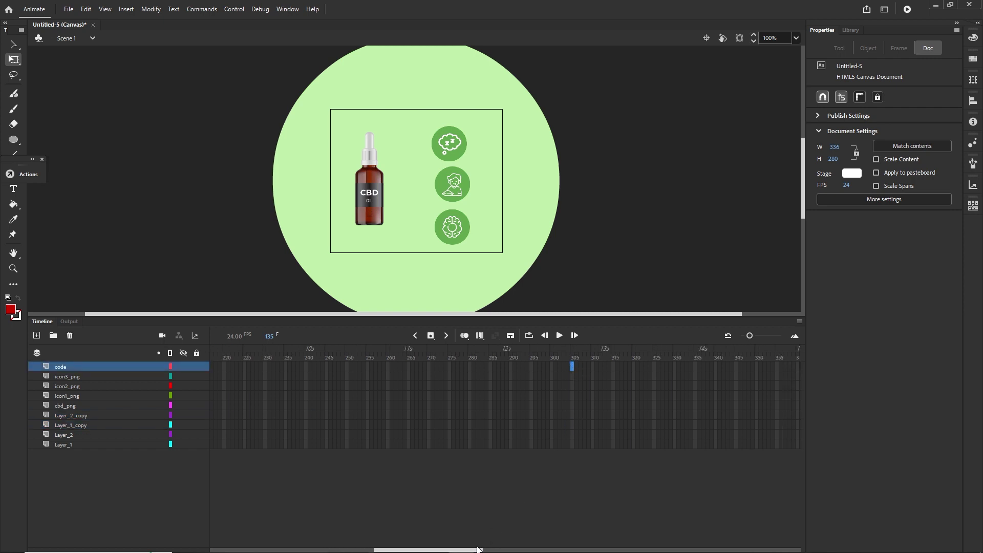
{"action": "left_click_drag", "start_coordinate": [476, 550], "coordinate": [357, 536]}
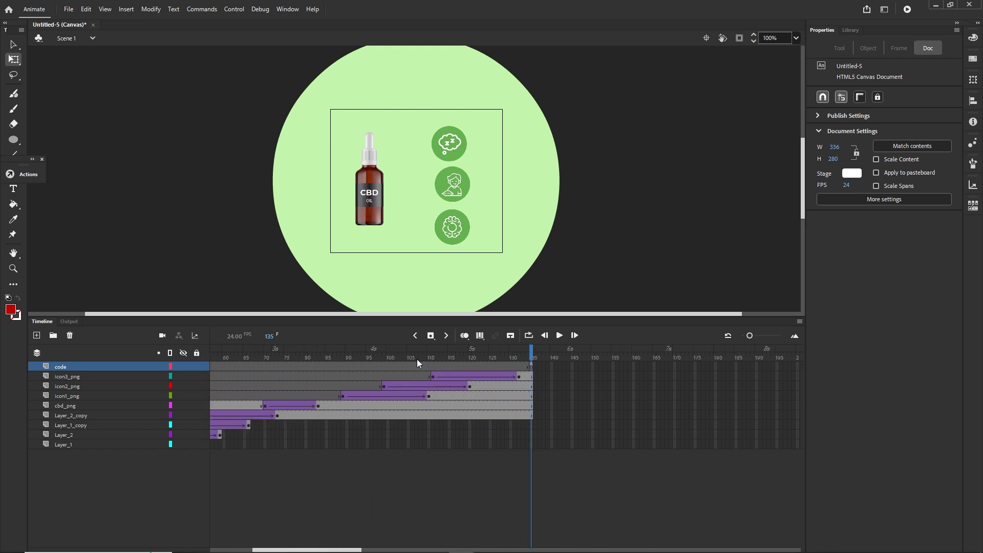
- Select the accepted answer's two code lines in the Adobe Community thread on stopping HTML5 animation
{"action": "left_click", "coordinate": [411, 543]}
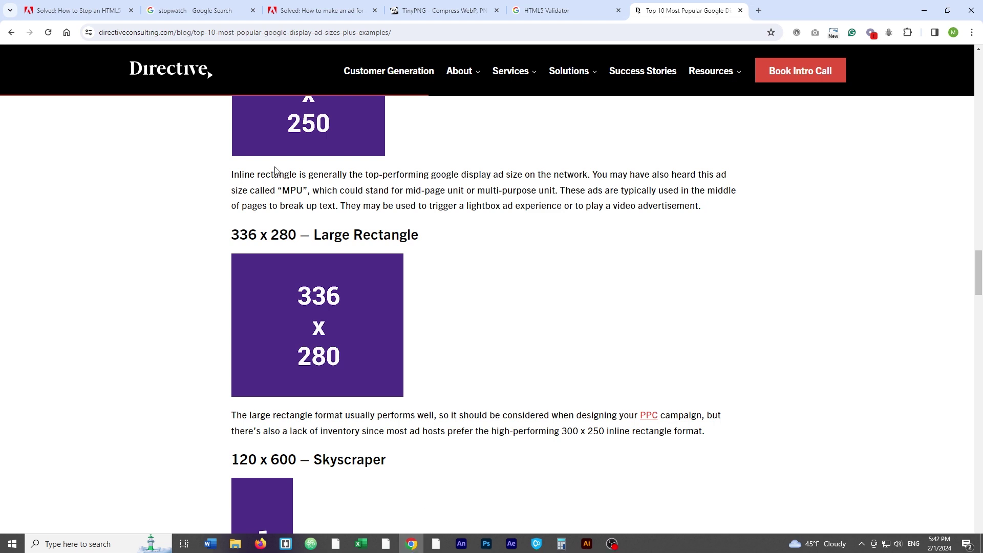
{"action": "left_click", "coordinate": [94, 14]}
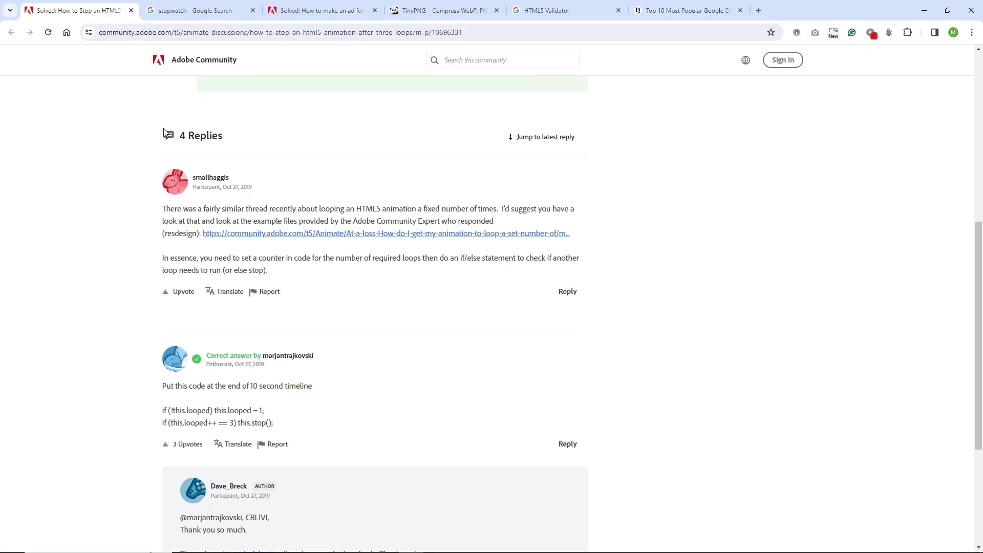
{"action": "scroll", "coordinate": [563, 312], "scroll_direction": "up", "scroll_amount": 7}
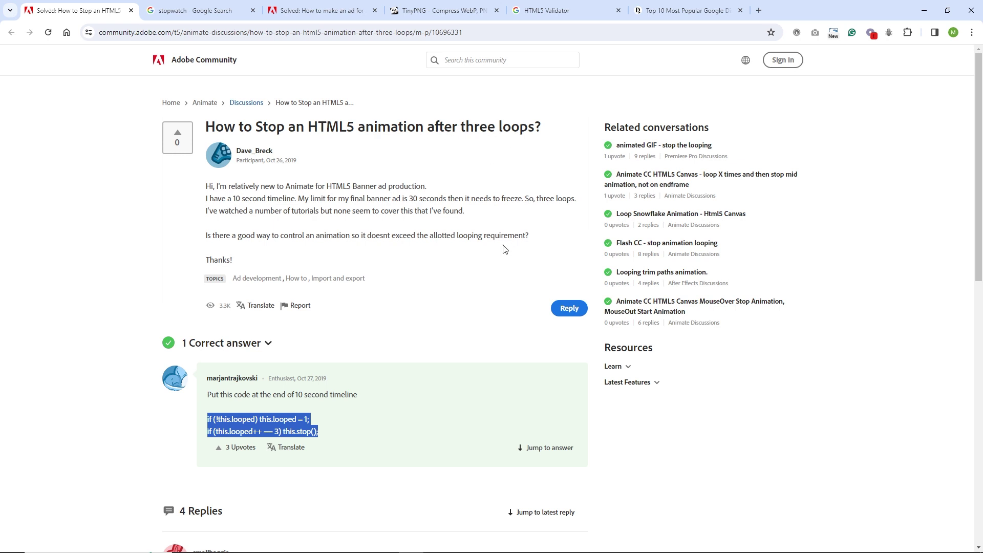
{"action": "left_click", "coordinate": [332, 438]}
{"action": "left_click_drag", "start_coordinate": [323, 434], "coordinate": [207, 418]}
{"action": "left_click", "coordinate": [323, 433]}
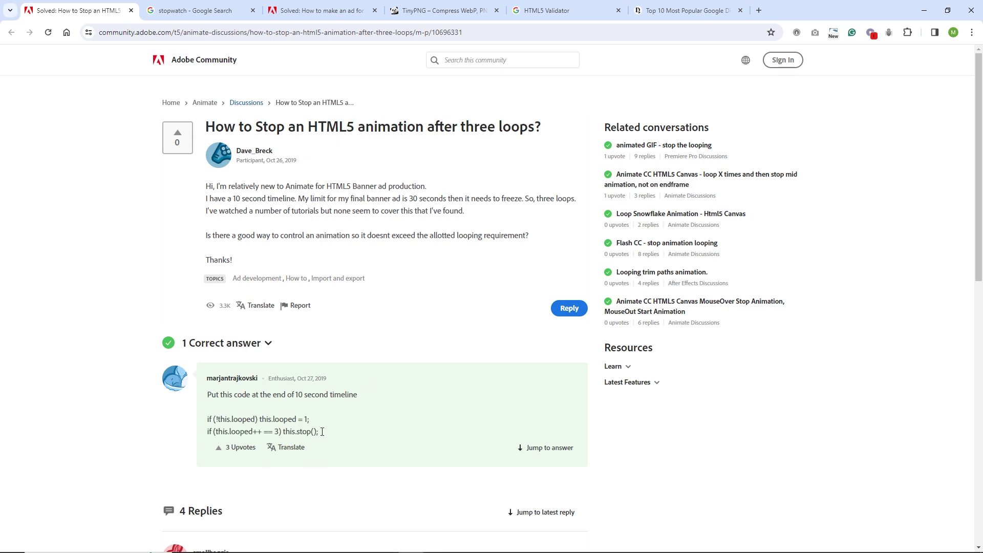
{"action": "left_click_drag", "start_coordinate": [322, 432], "coordinate": [210, 419]}
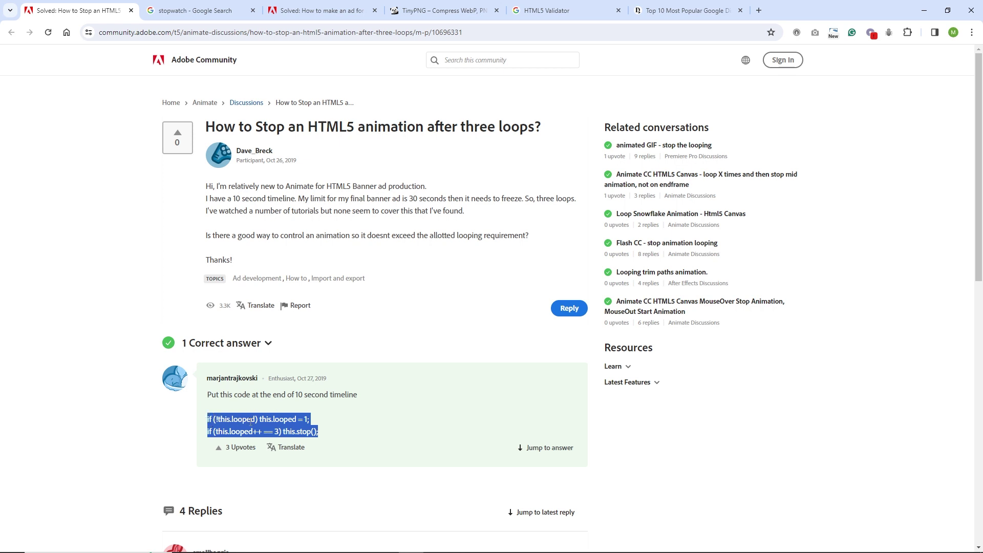
{"action": "left_click", "coordinate": [326, 429]}
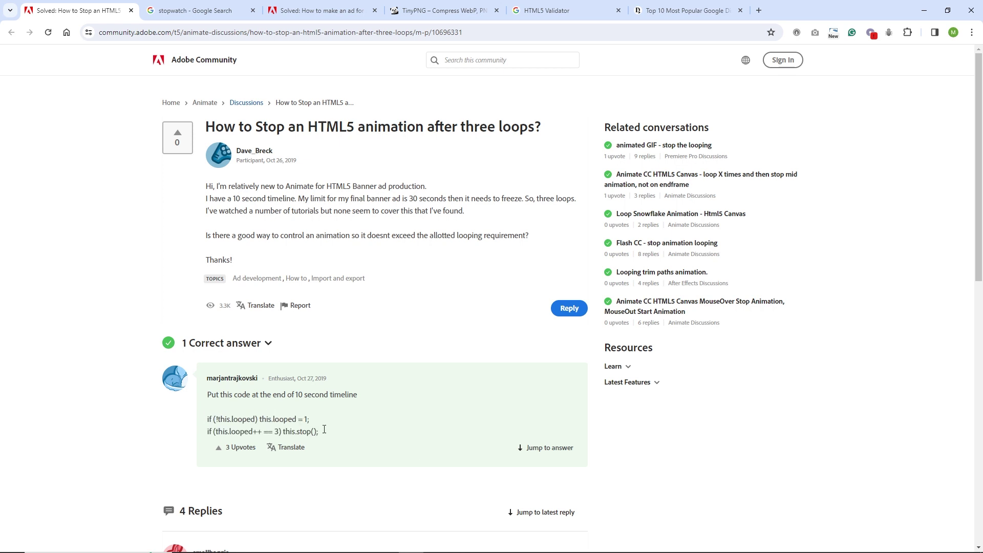
{"action": "left_click_drag", "start_coordinate": [322, 431], "coordinate": [207, 420]}
{"action": "key", "text": "ctrl+c"}
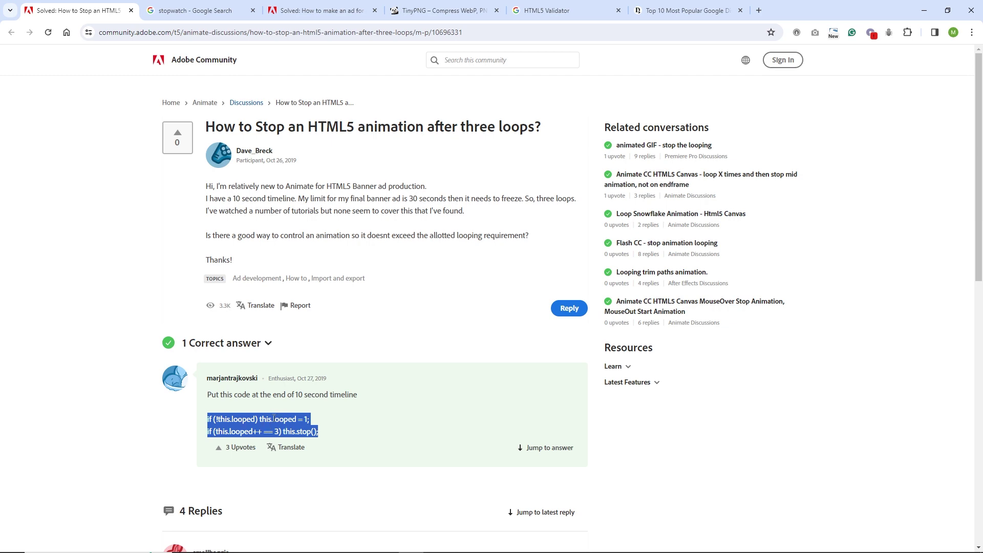
{"action": "mouse_move", "coordinate": [210, 545]}
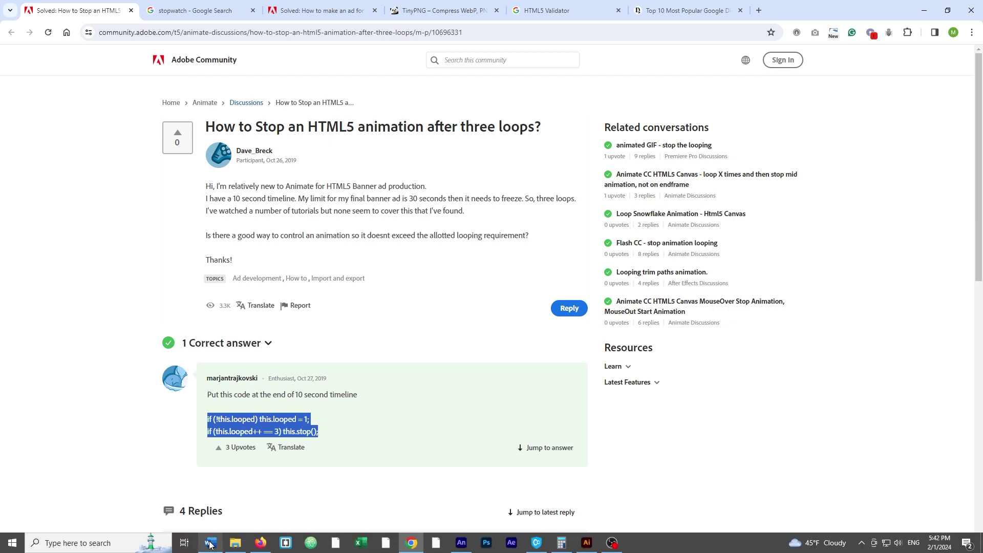
{"action": "left_click", "coordinate": [219, 494]}
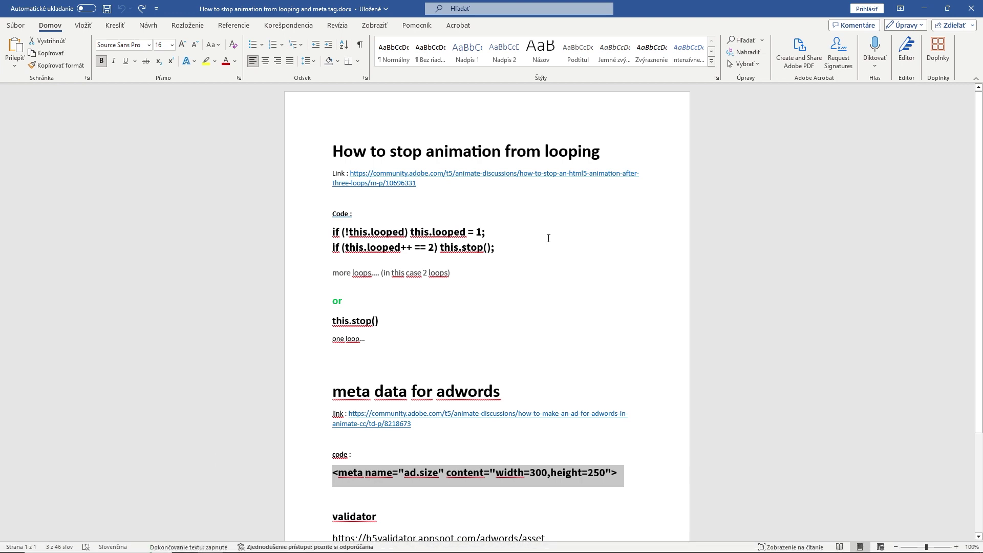
- Add the missing semicolon so the one-loop line in the Word notes reads this.stop();
{"action": "scroll", "coordinate": [491, 297], "scroll_direction": "down", "scroll_amount": 3}
{"action": "scroll", "coordinate": [445, 361], "scroll_direction": "up", "scroll_amount": 3}
{"action": "left_click_drag", "start_coordinate": [418, 184], "coordinate": [349, 174]}
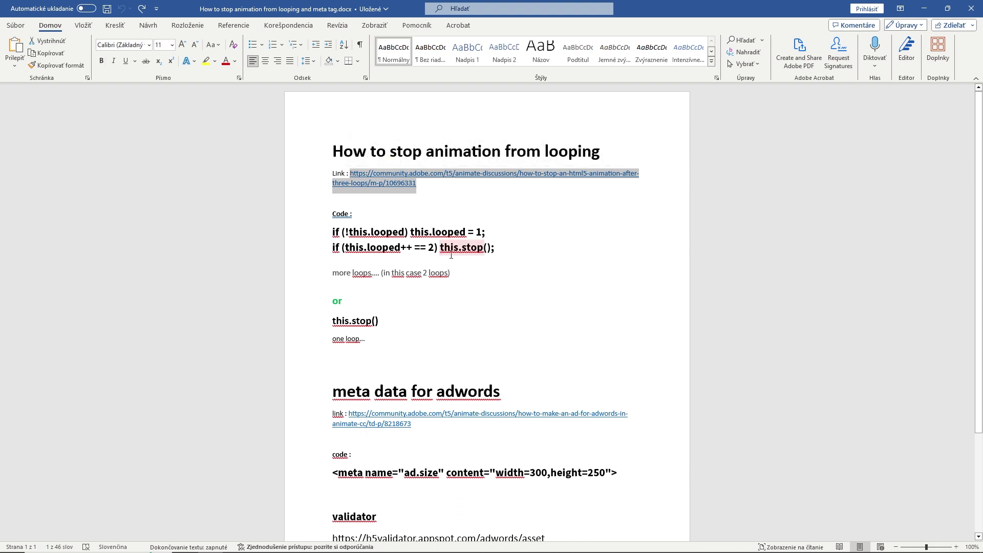
{"action": "left_click_drag", "start_coordinate": [507, 248], "coordinate": [332, 232]}
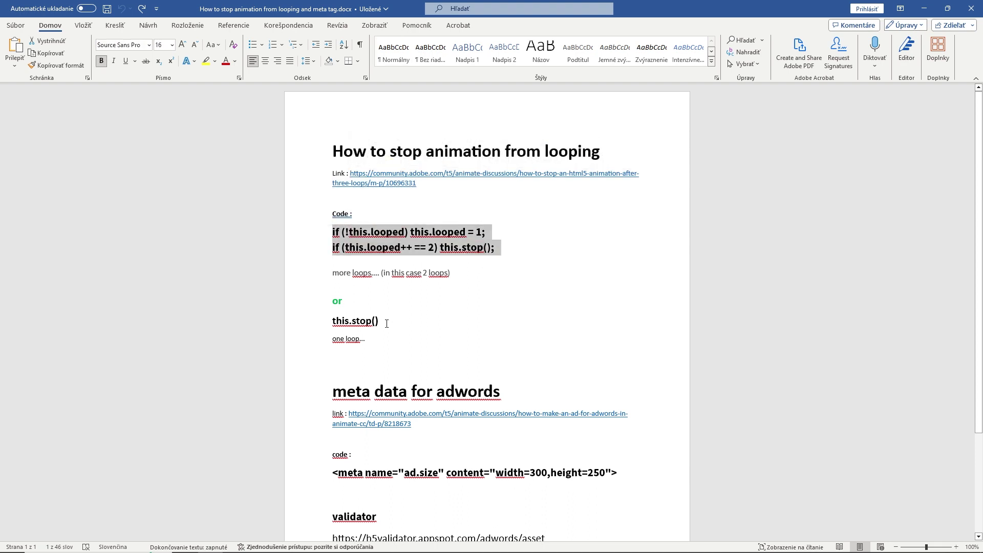
{"action": "left_click_drag", "start_coordinate": [386, 324], "coordinate": [332, 323]}
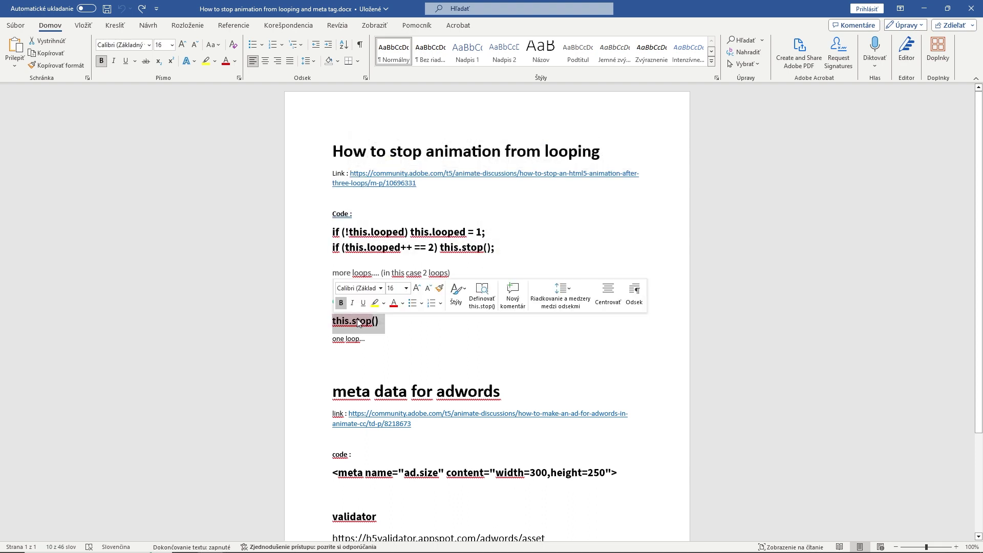
{"action": "left_click", "coordinate": [383, 320]}
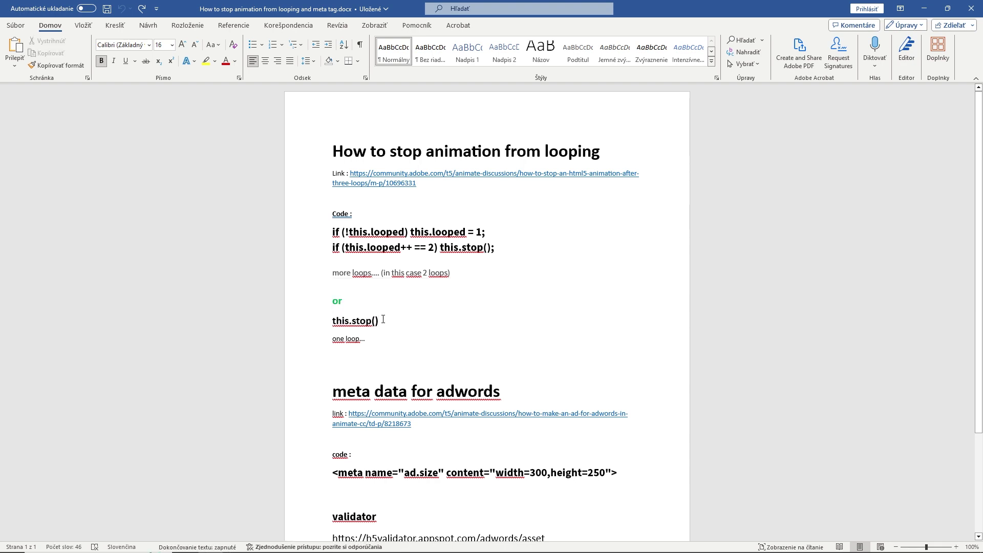
{"action": "type", "text": ";"}
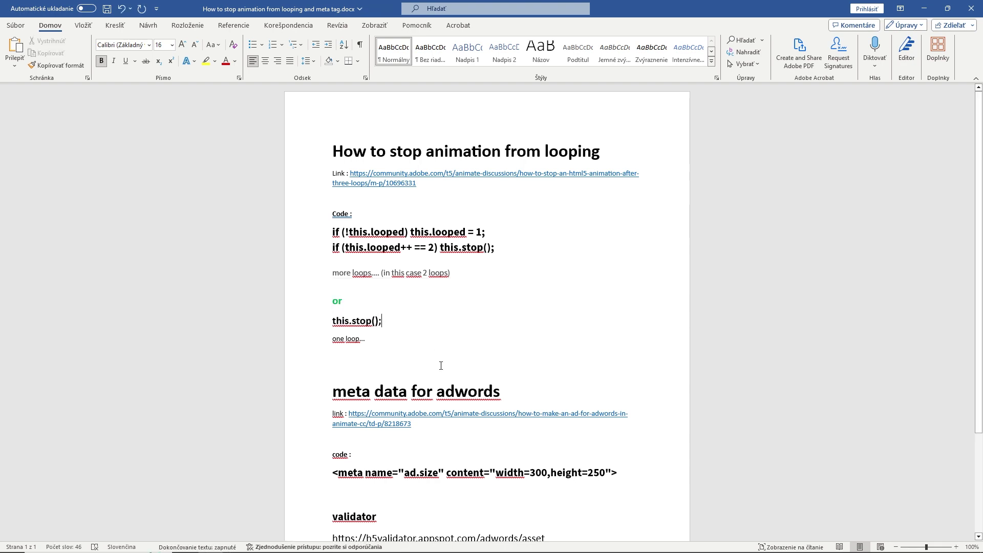
{"action": "scroll", "coordinate": [454, 313], "scroll_direction": "down", "scroll_amount": 3}
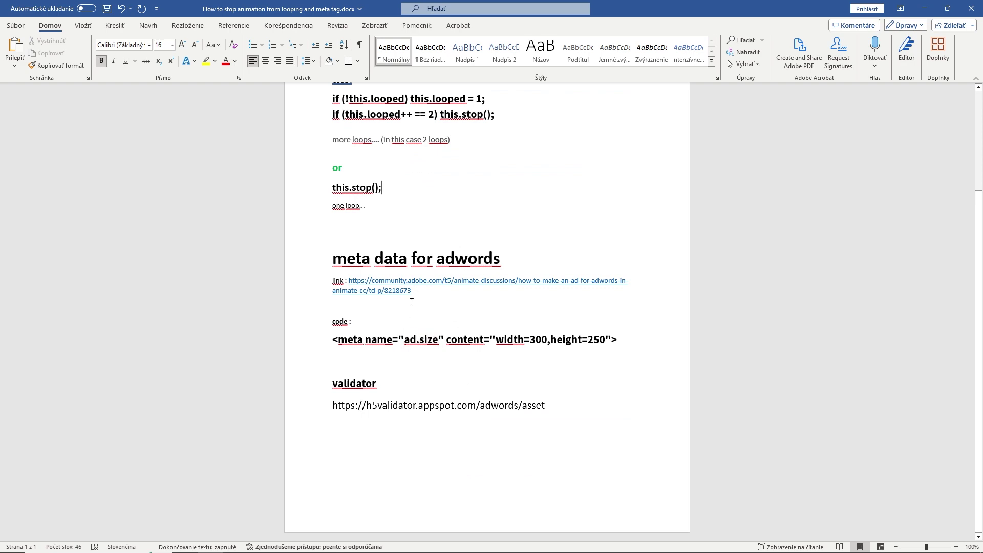
{"action": "scroll", "coordinate": [441, 246], "scroll_direction": "up", "scroll_amount": 3}
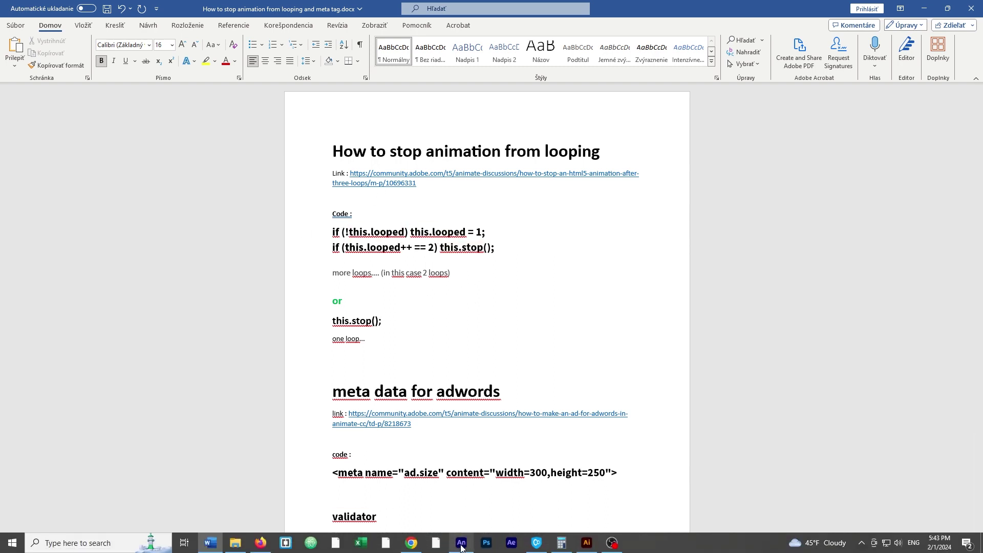
{"action": "left_click", "coordinate": [461, 543]}
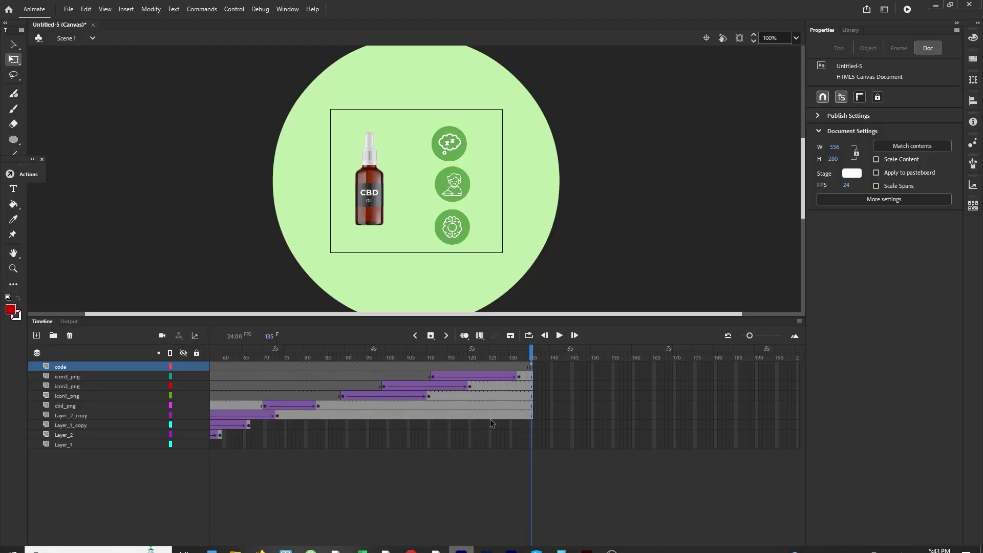
- Replace the stop code on frame 135 with the pasted loop-counter script from the forum
{"action": "left_click", "coordinate": [531, 365]}
{"action": "right_click", "coordinate": [531, 364]}
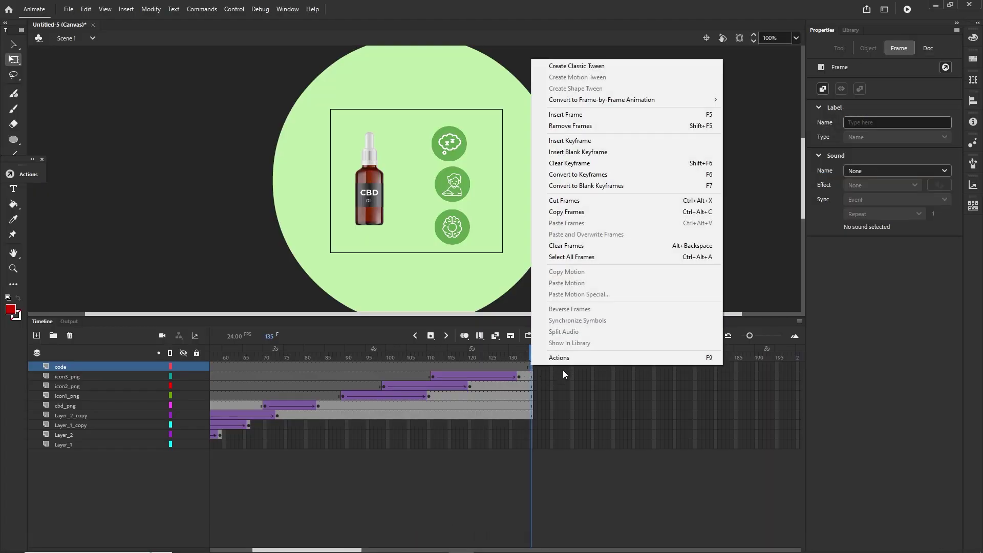
{"action": "left_click", "coordinate": [699, 358]}
{"action": "left_click_drag", "start_coordinate": [509, 213], "coordinate": [330, 211]}
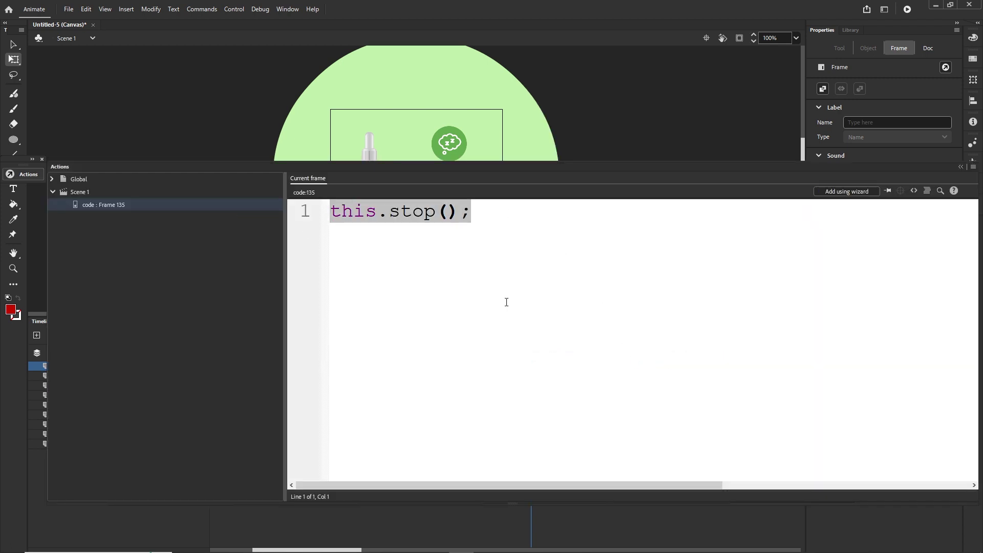
{"action": "key", "text": "Delete"}
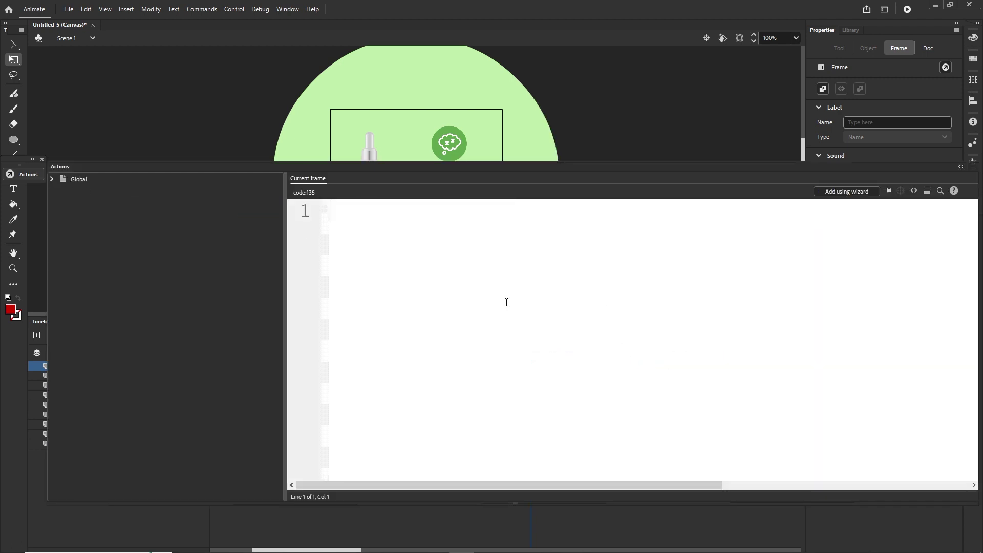
{"action": "key", "text": "ctrl+v"}
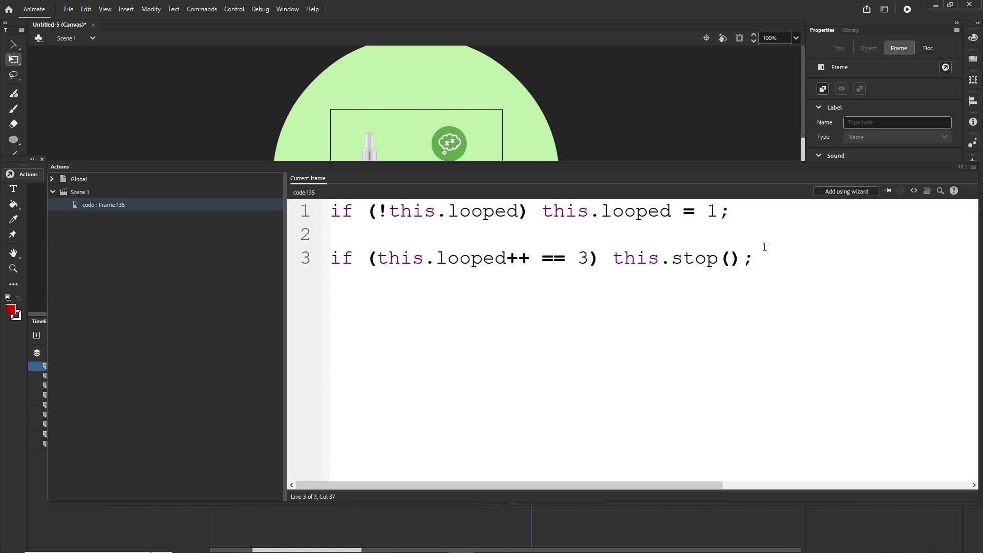
- Set the loop check to this.looped++ == 2 and collapse the Actions panel
{"action": "left_click_drag", "start_coordinate": [745, 204], "coordinate": [494, 198]}
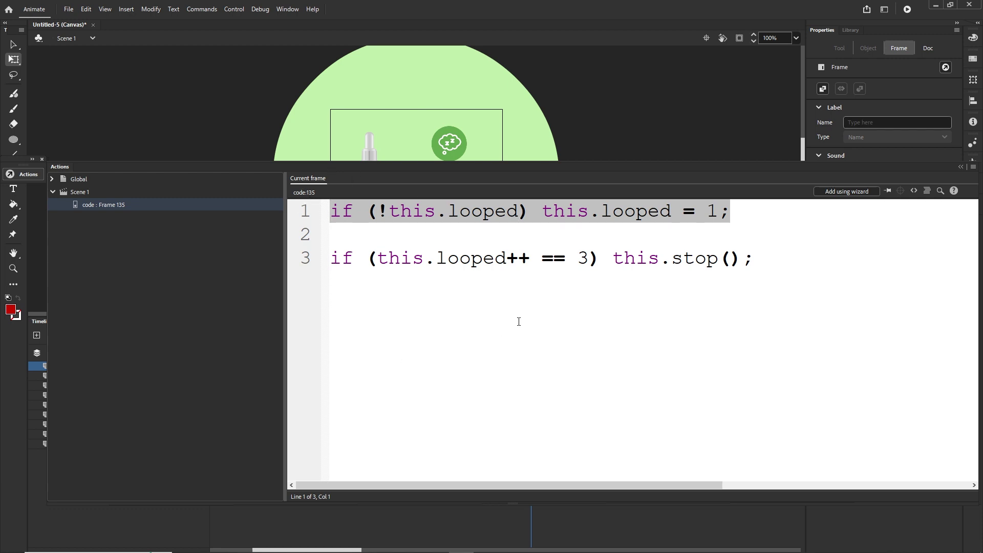
{"action": "left_click", "coordinate": [587, 268]}
{"action": "double_click", "coordinate": [584, 267]}
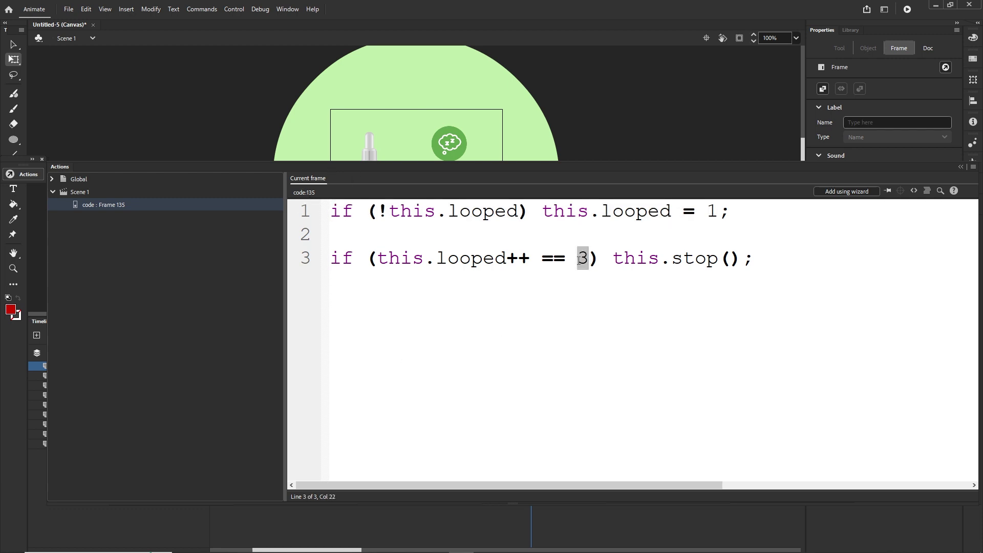
{"action": "left_click", "coordinate": [586, 292]}
{"action": "double_click", "coordinate": [583, 258]}
{"action": "type", "text": "2"}
{"action": "key", "text": "BackSpace"}
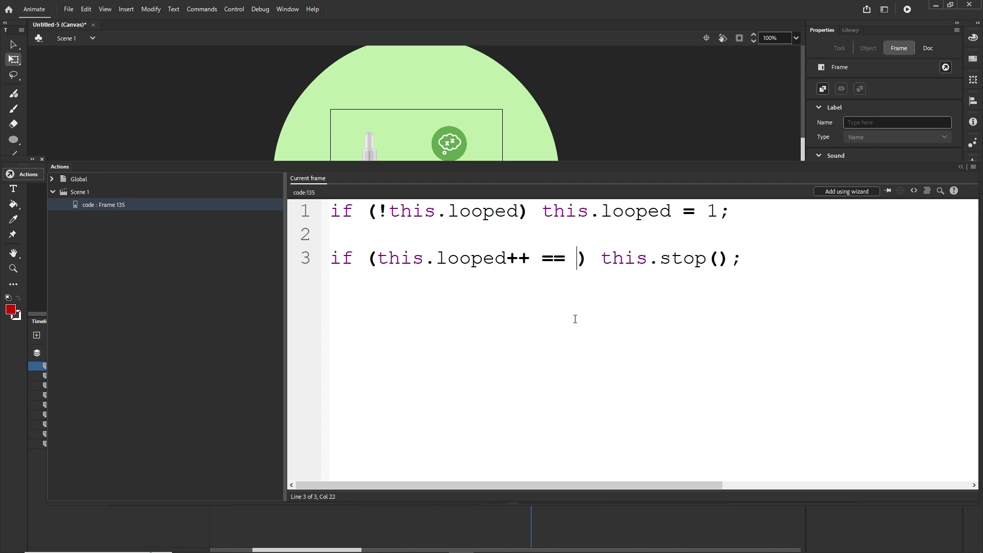
{"action": "type", "text": "3"}
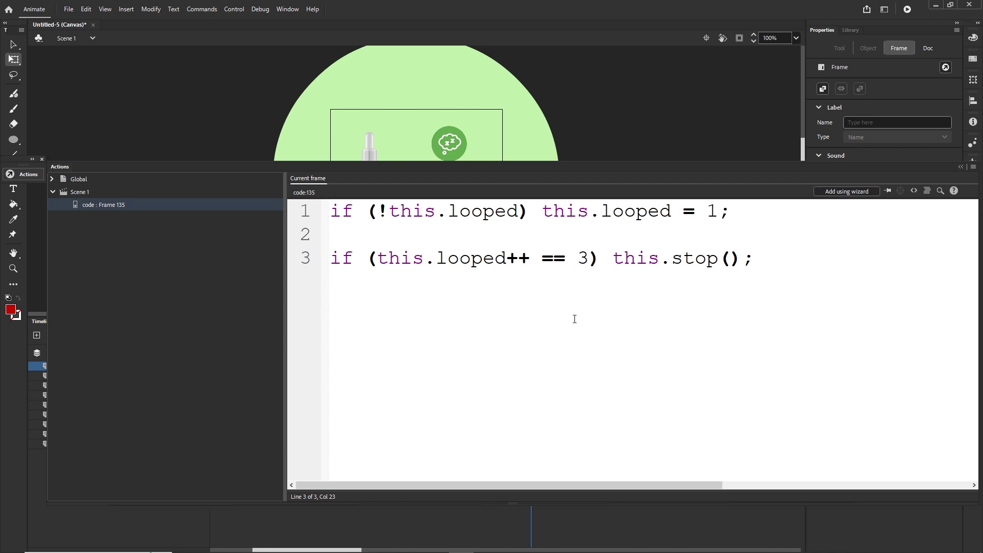
{"action": "key", "text": "BackSpace"}
{"action": "type", "text": "1"}
{"action": "key", "text": "BackSpace"}
{"action": "type", "text": "2"}
{"action": "left_click", "coordinate": [961, 167]}
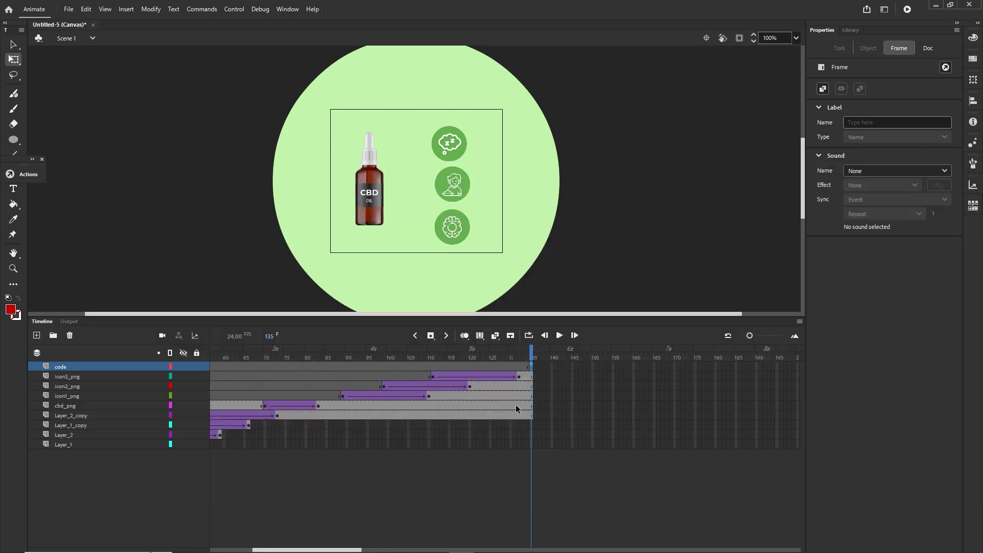
- Test the banner with Ctrl+Enter in the browser, then return to Animate and scrub the timeline
{"action": "key", "text": "ctrl+Return"}
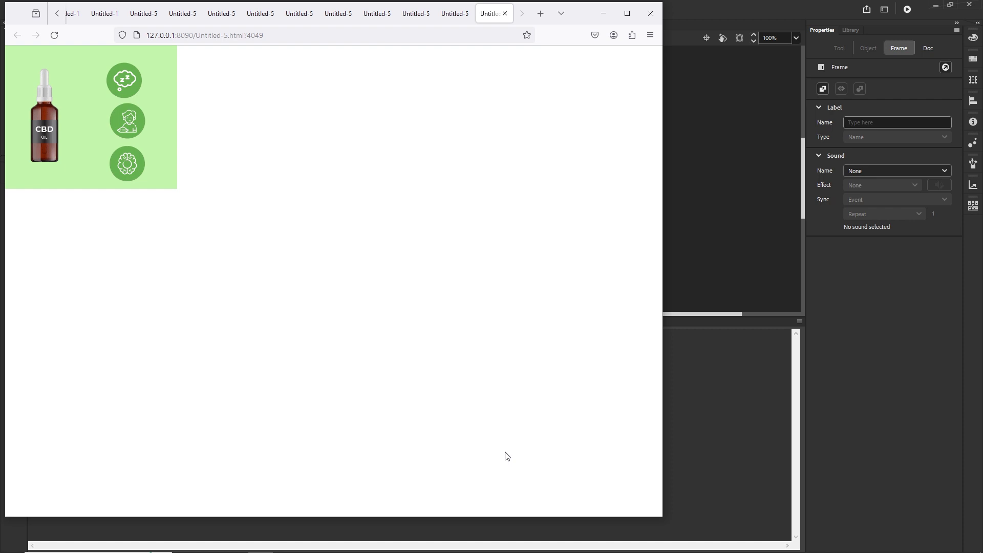
{"action": "left_click", "coordinate": [604, 15]}
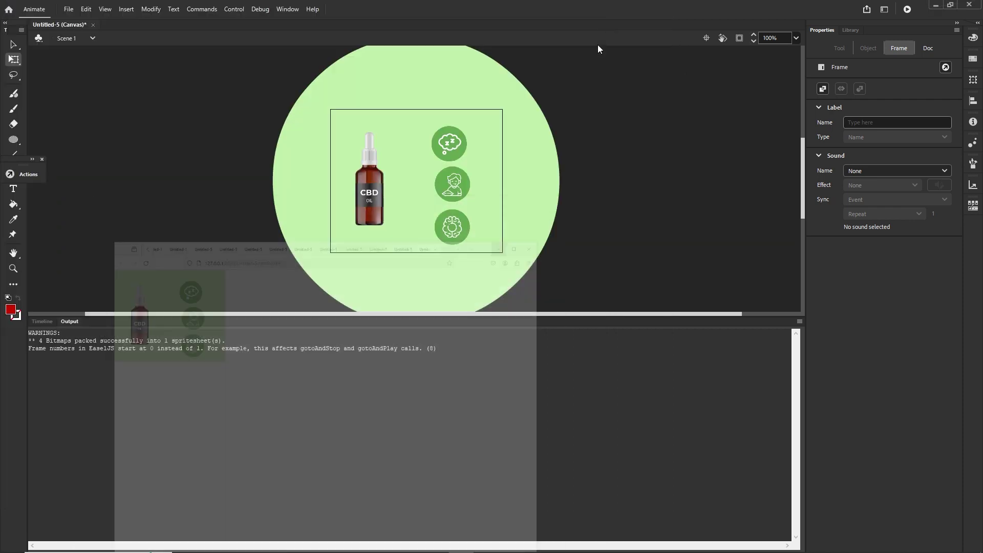
{"action": "left_click", "coordinate": [43, 322]}
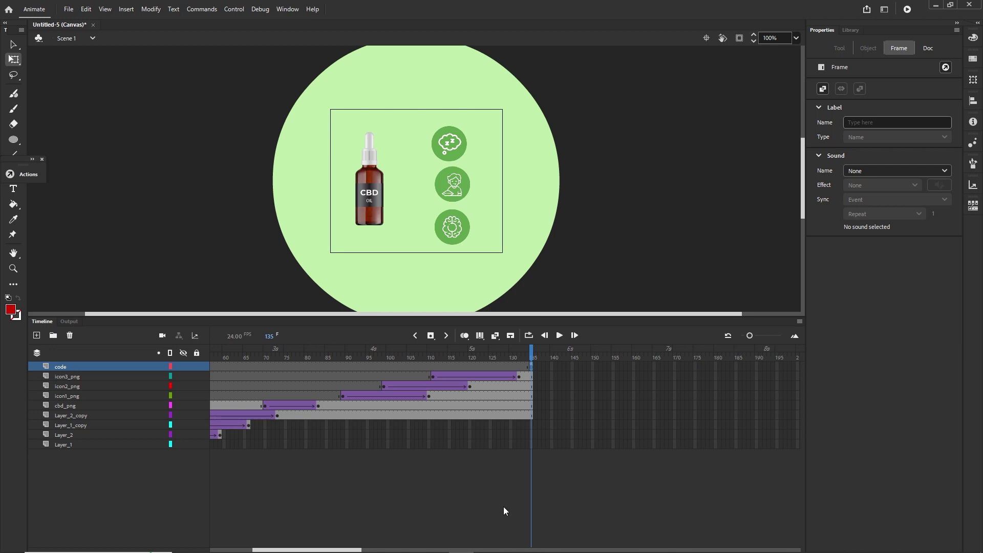
{"action": "mouse_move", "coordinate": [531, 367]}
{"action": "left_mouse_down"}
{"action": "mouse_move", "coordinate": [357, 374]}
{"action": "mouse_move", "coordinate": [425, 377]}
{"action": "mouse_move", "coordinate": [516, 360]}
{"action": "left_mouse_up"}
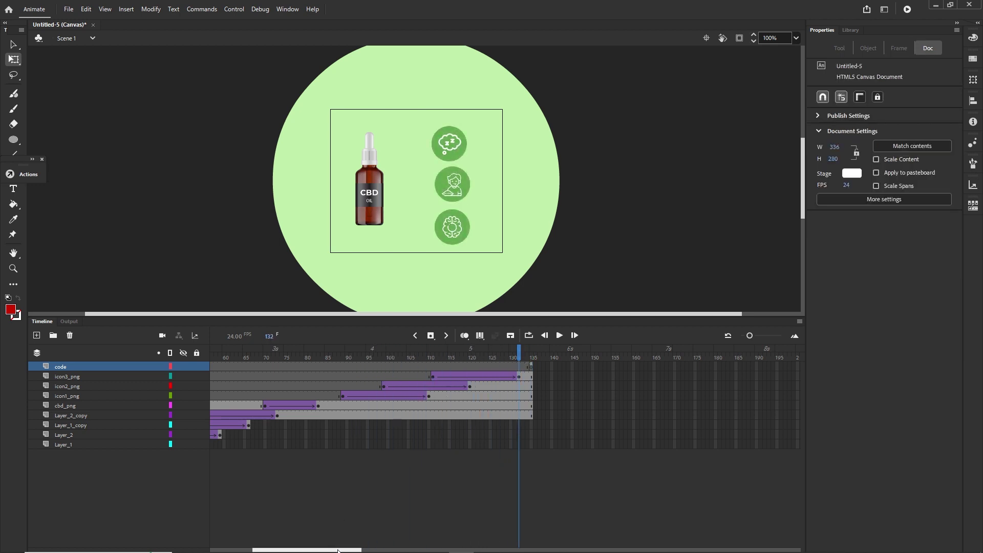
- Preview the banner in the browser again, then back in Animate select frame 200 on Layer_2_copy
{"action": "left_click_drag", "start_coordinate": [337, 550], "coordinate": [368, 548]}
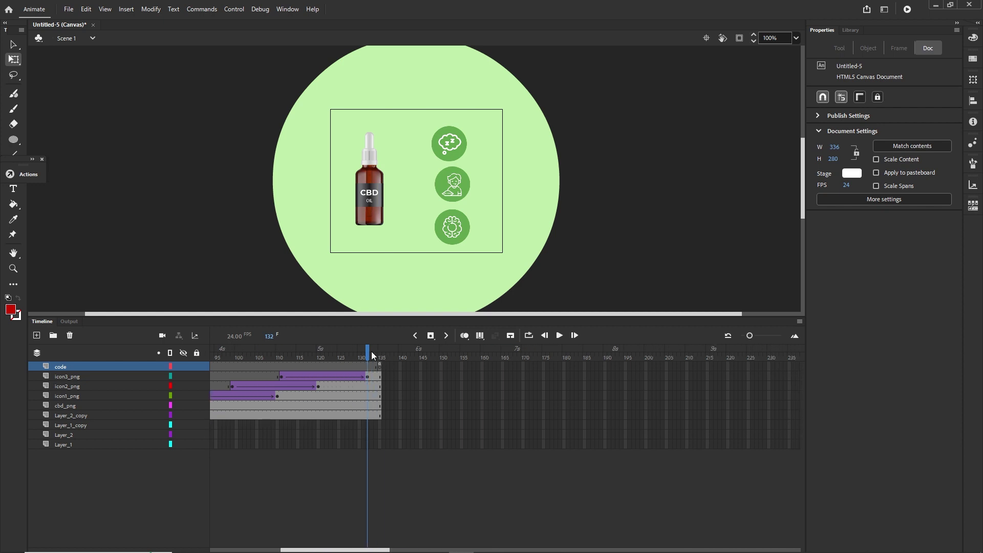
{"action": "left_click_drag", "start_coordinate": [369, 356], "coordinate": [355, 373]}
{"action": "key", "text": "ctrl+Return"}
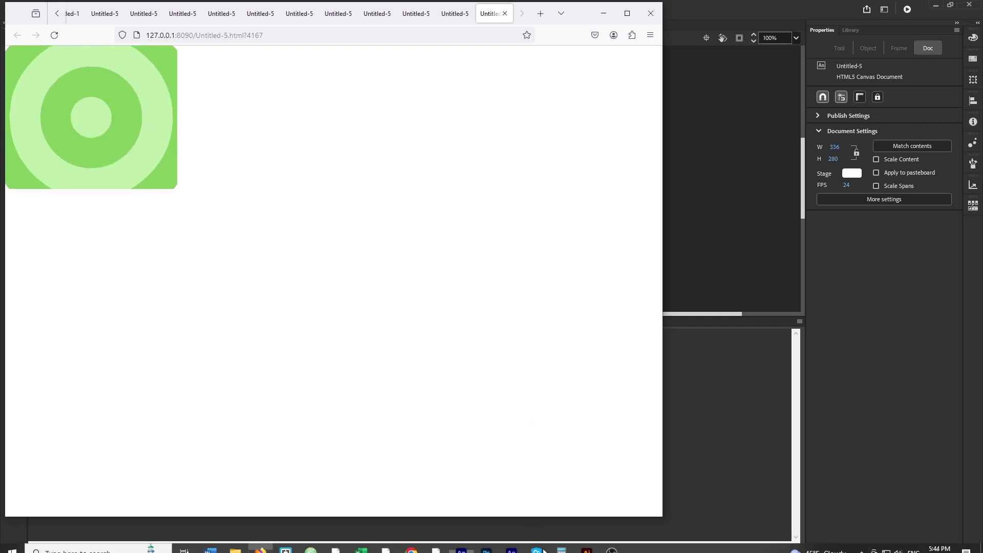
{"action": "left_click", "coordinate": [461, 543]}
{"action": "left_click", "coordinate": [42, 321]}
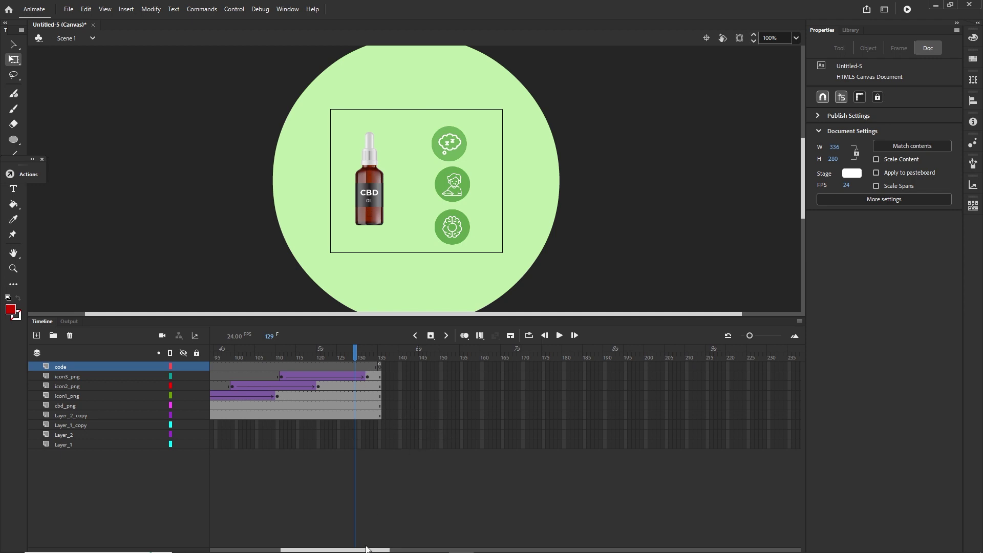
{"action": "left_click_drag", "start_coordinate": [366, 549], "coordinate": [399, 550]}
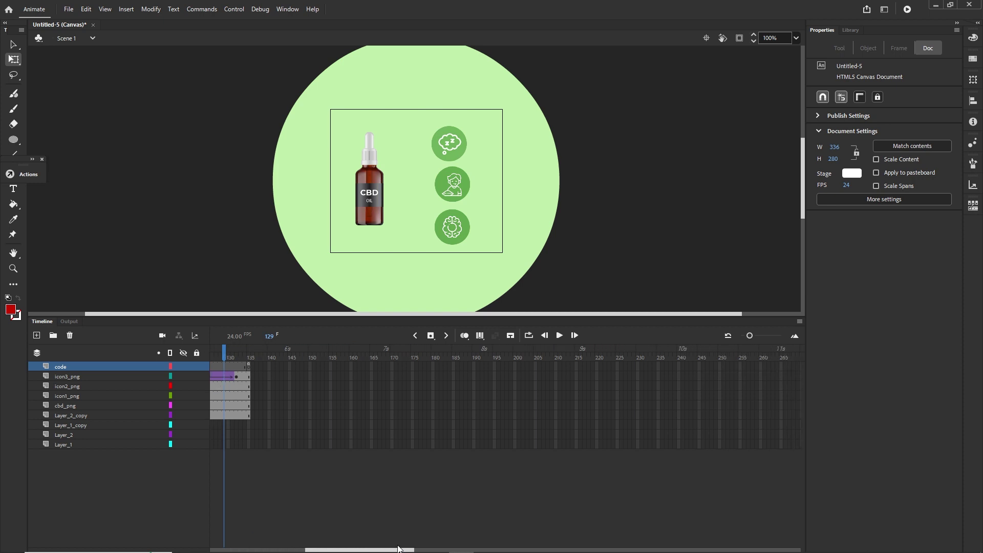
{"action": "left_click", "coordinate": [515, 415]}
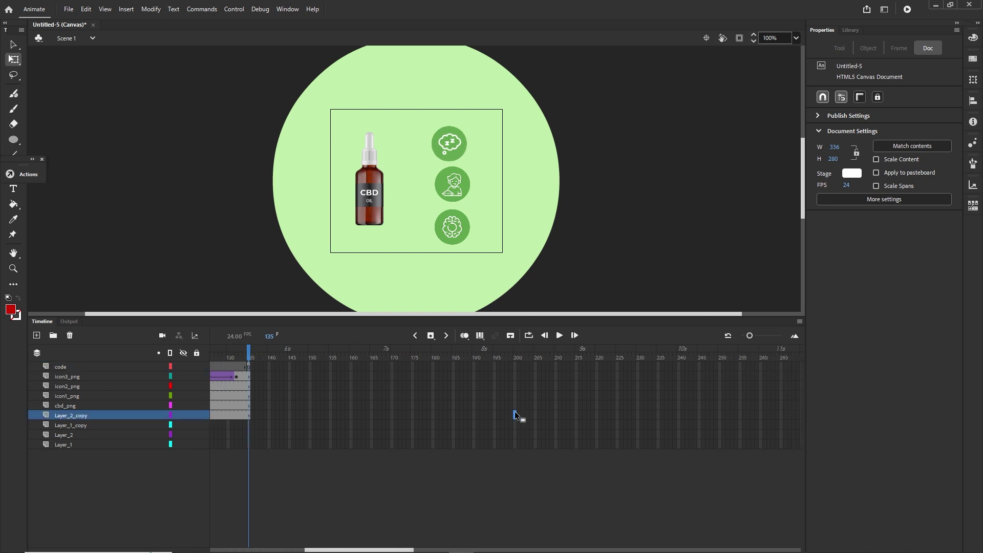
- Extend the five upper layers to frame 200 and move the script keyframe to frame 200
{"action": "left_click", "coordinate": [515, 378], "text": "shift"}
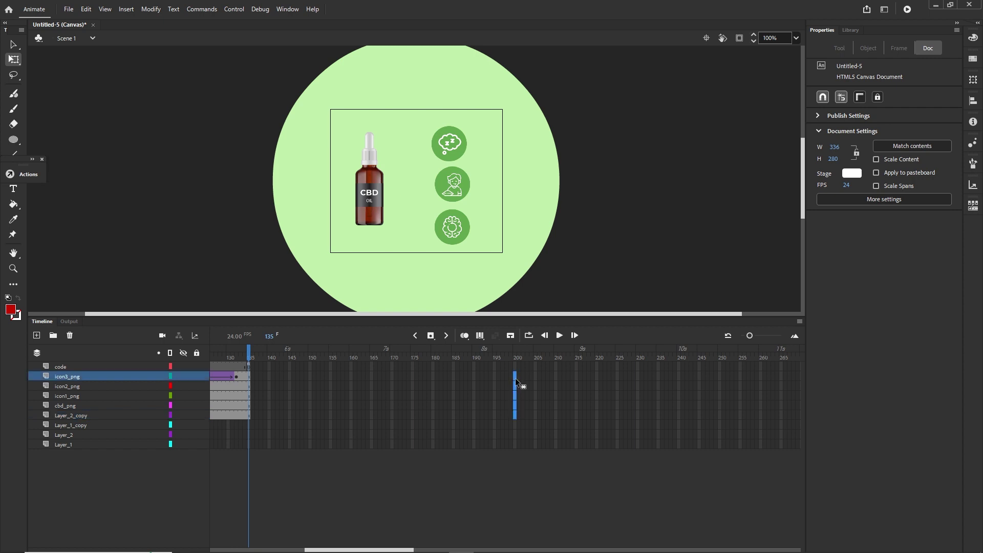
{"action": "key", "text": "F5"}
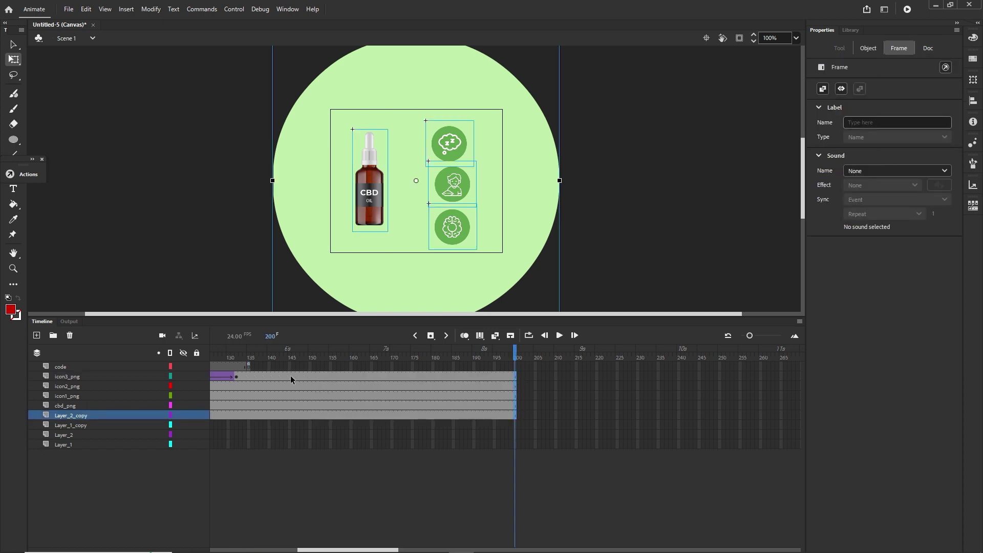
{"action": "left_click", "coordinate": [248, 367]}
{"action": "left_click_drag", "start_coordinate": [248, 367], "coordinate": [287, 367]}
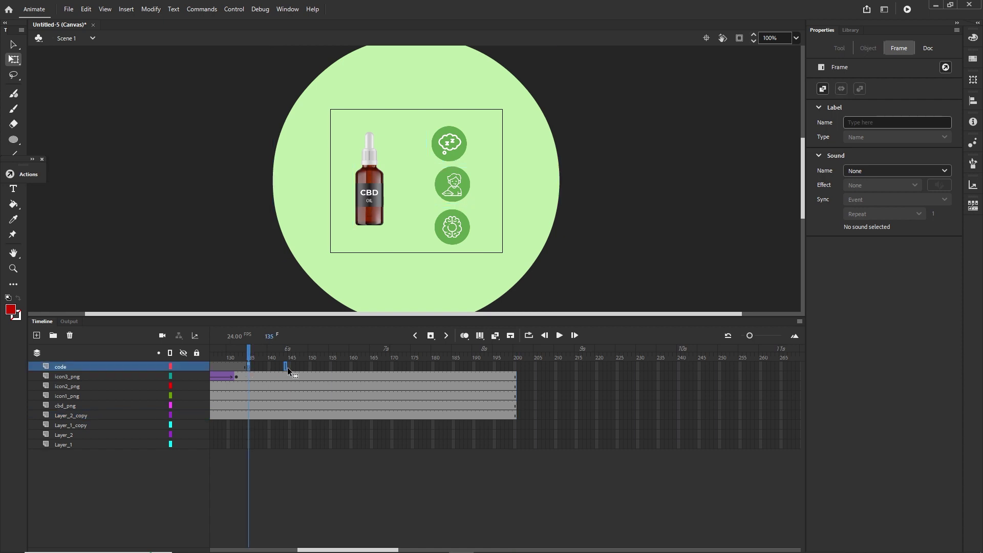
{"action": "left_click_drag", "start_coordinate": [418, 369], "coordinate": [516, 366]}
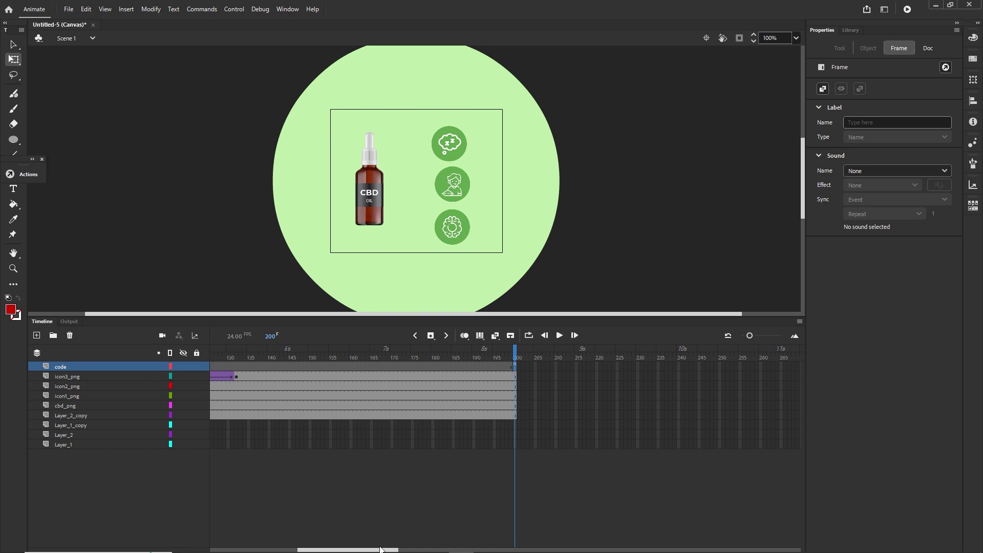
- Extend the layers to frame 240 and carry the script keyframe out to frame 240
{"action": "left_click_drag", "start_coordinate": [384, 550], "coordinate": [417, 550]}
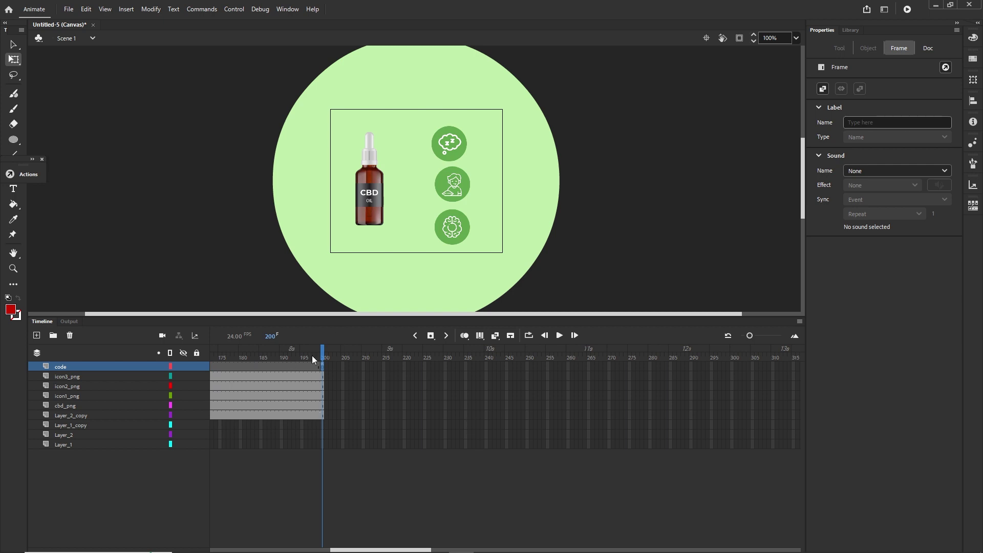
{"action": "left_click", "coordinate": [485, 415]}
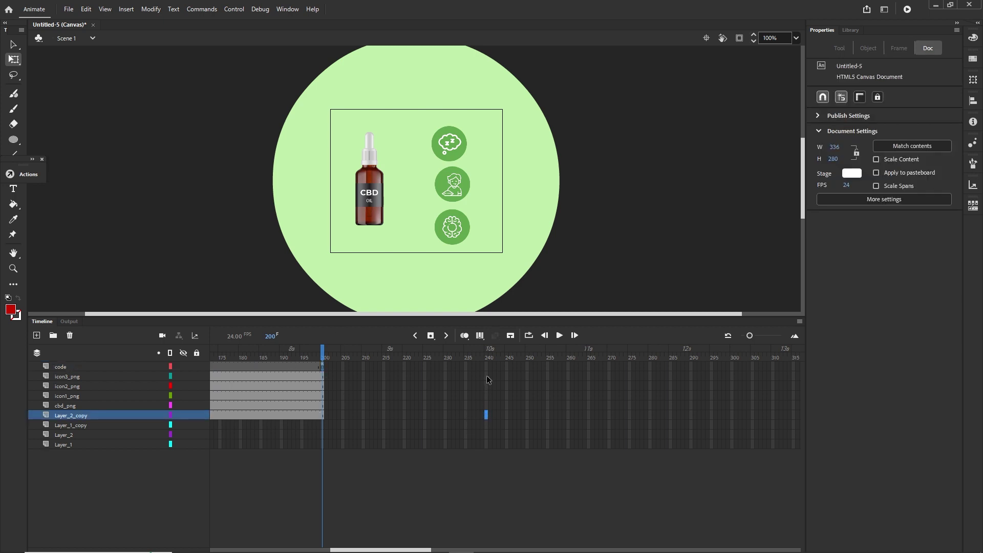
{"action": "left_click", "coordinate": [486, 376], "text": "shift"}
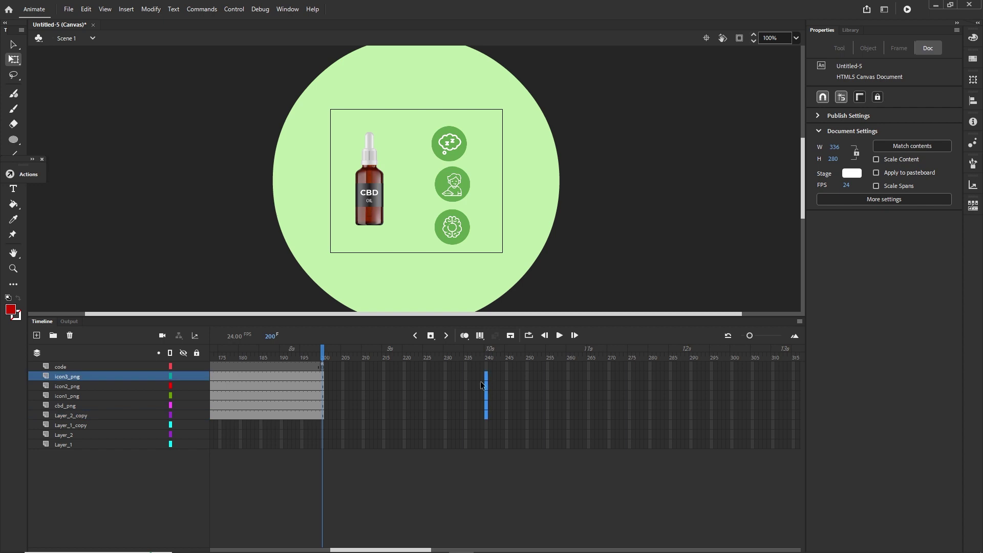
{"action": "key", "text": "F5"}
{"action": "left_click", "coordinate": [322, 367]}
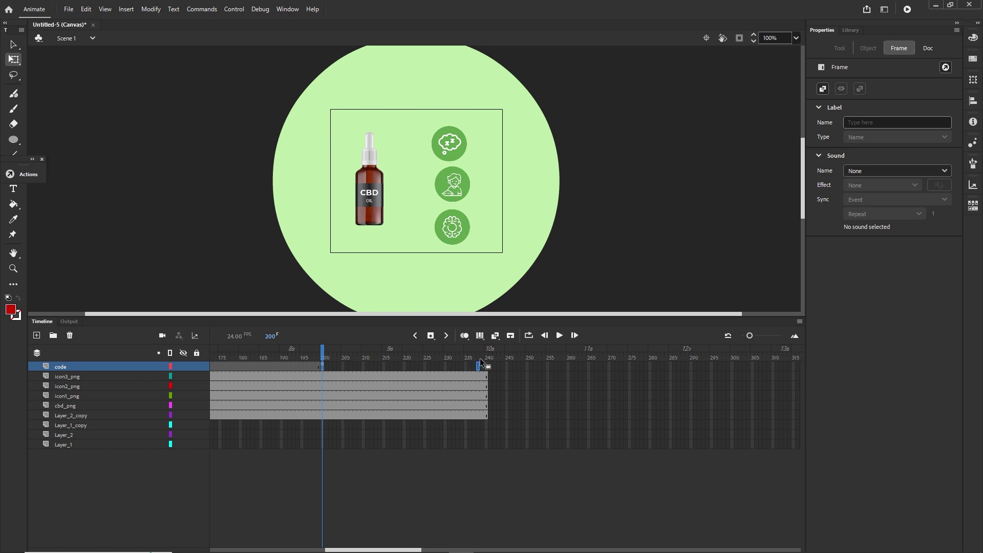
{"action": "key", "text": "F7"}
{"action": "left_click", "coordinate": [542, 469]}
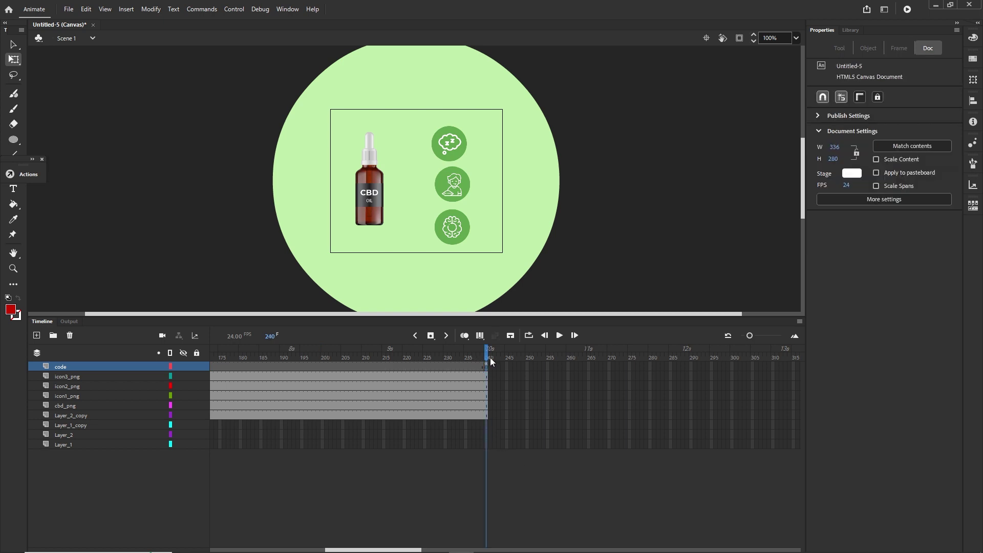
{"action": "left_click_drag", "start_coordinate": [490, 357], "coordinate": [653, 390]}
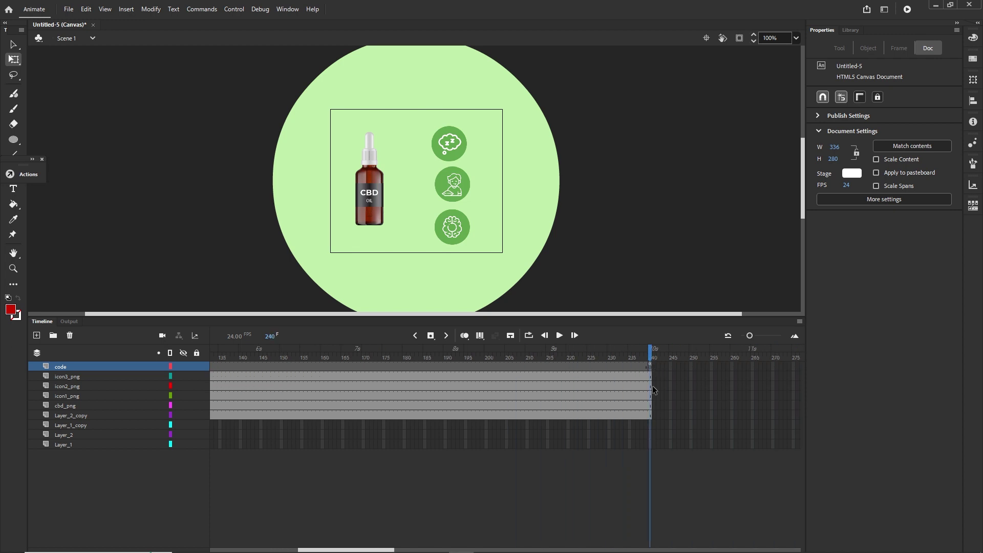
{"action": "left_click_drag", "start_coordinate": [644, 355], "coordinate": [600, 365]}
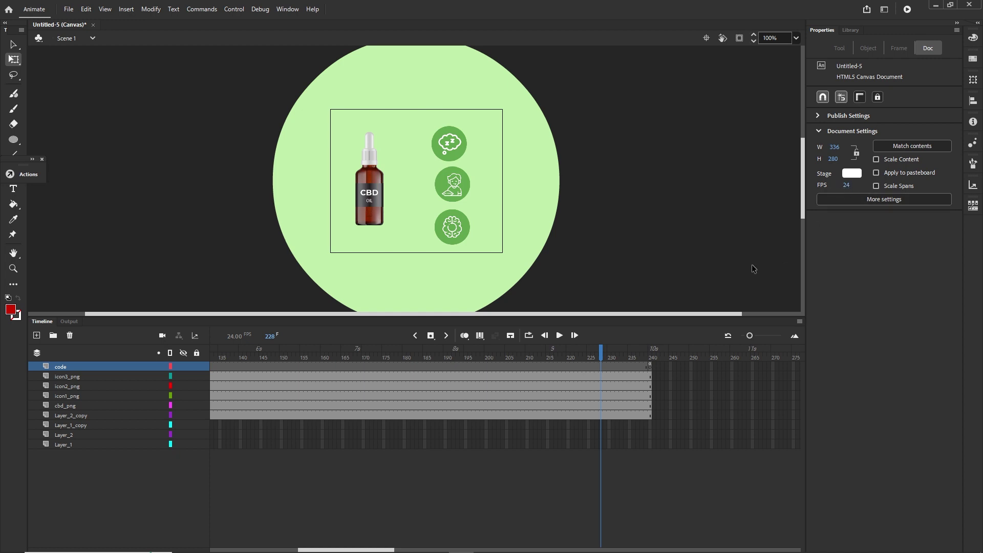
{"action": "left_click_drag", "start_coordinate": [602, 360], "coordinate": [639, 358]}
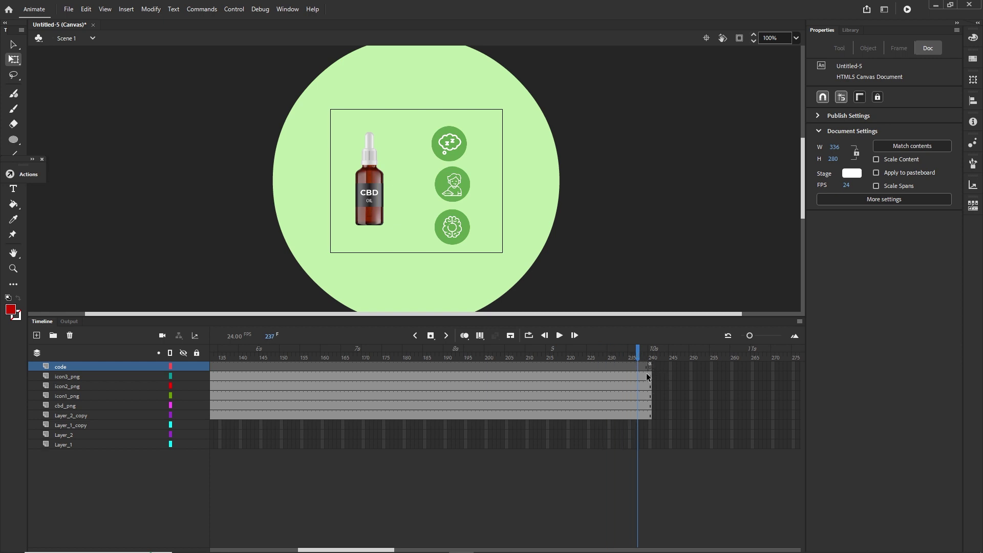
{"action": "left_click_drag", "start_coordinate": [638, 353], "coordinate": [292, 370]}
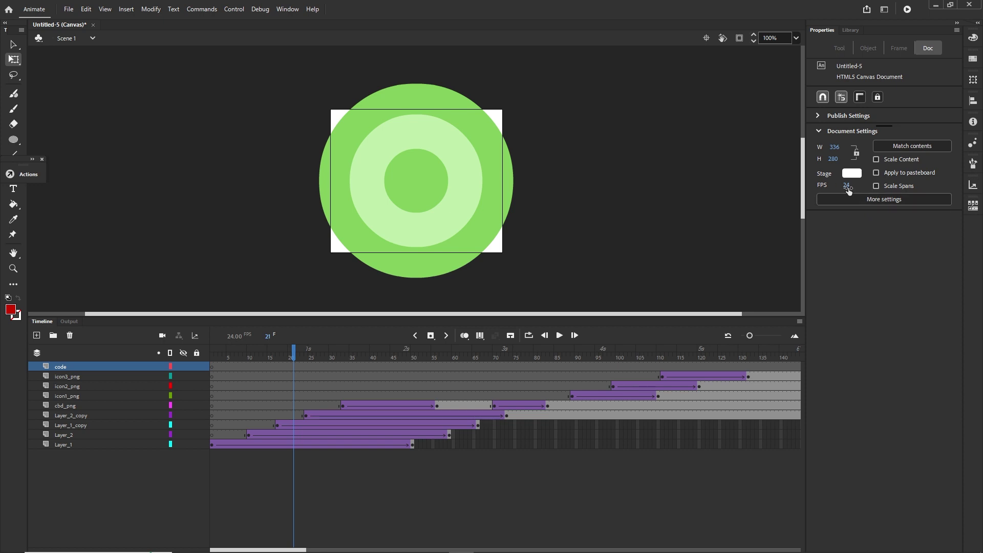
{"action": "left_click_drag", "start_coordinate": [295, 350], "coordinate": [588, 336]}
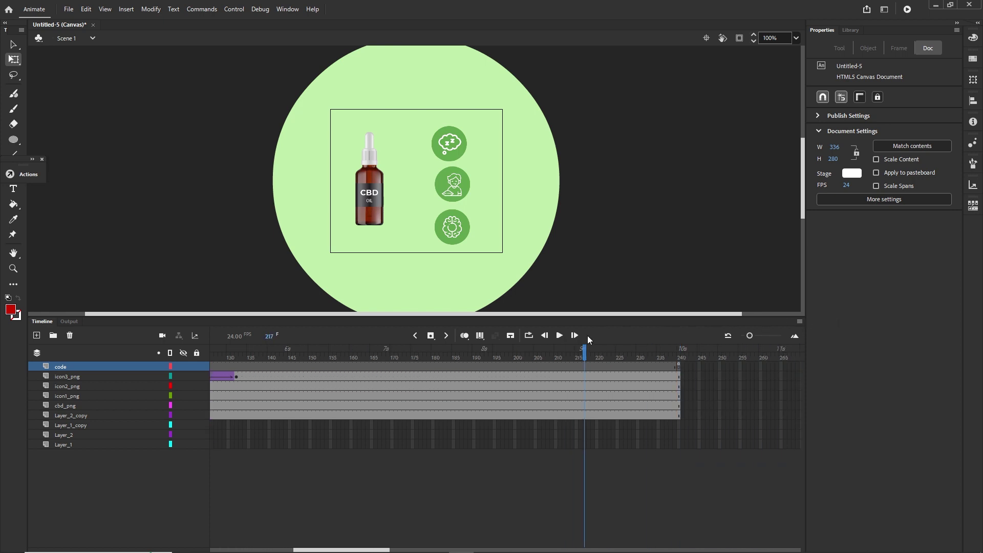
- Change the frame 240 script's loop check from 2 to 3 and collapse the Actions panel
{"action": "left_click", "coordinate": [678, 365]}
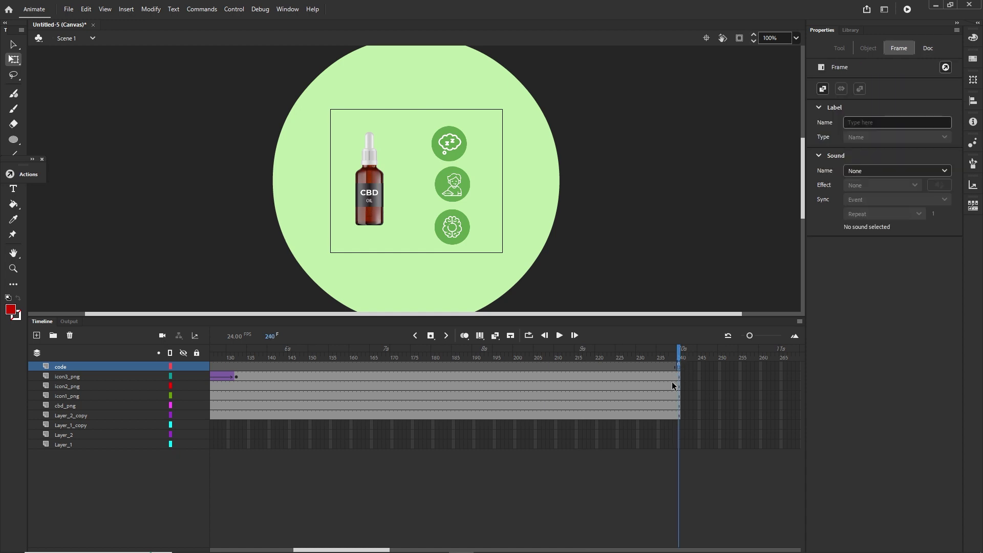
{"action": "key", "text": "F9"}
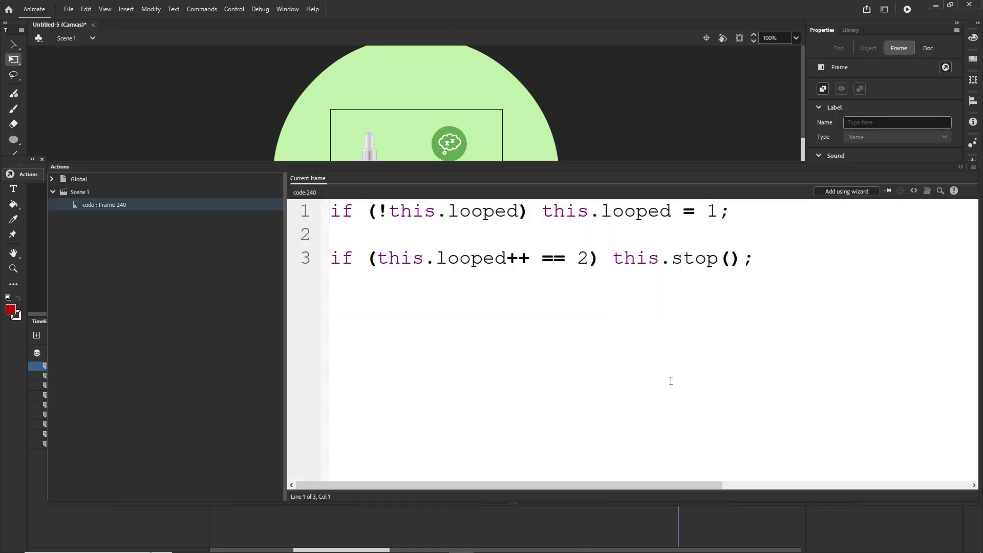
{"action": "left_click", "coordinate": [588, 259]}
{"action": "key", "text": "BackSpace"}
{"action": "type", "text": "3"}
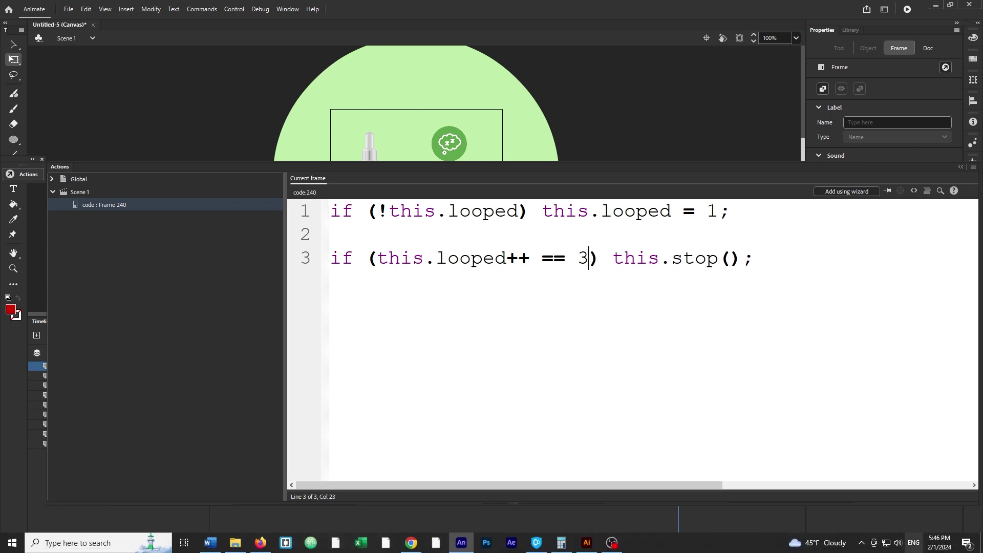
{"action": "left_click", "coordinate": [961, 168]}
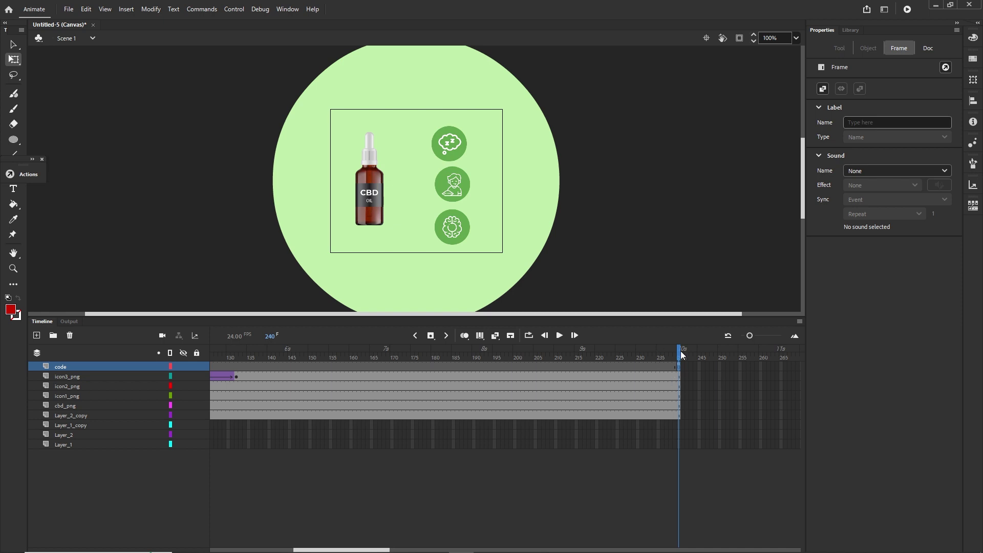
- Move the script keyframe back to frame 236 and remove the surplus frames after it on every layer
{"action": "mouse_move", "coordinate": [681, 352]}
{"action": "left_mouse_down"}
{"action": "mouse_move", "coordinate": [389, 352]}
{"action": "mouse_move", "coordinate": [679, 351]}
{"action": "left_mouse_up"}
{"action": "left_click", "coordinate": [604, 455]}
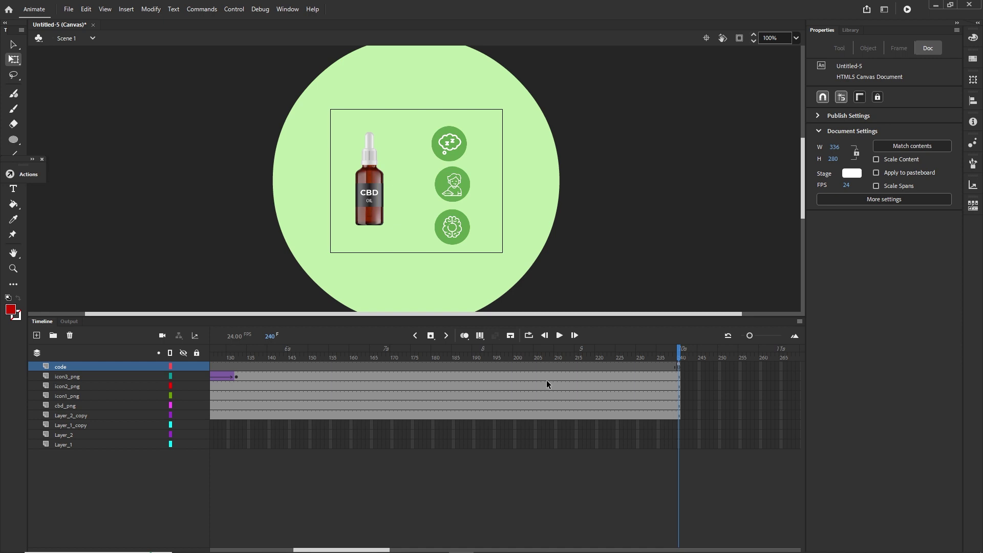
{"action": "left_click", "coordinate": [679, 366]}
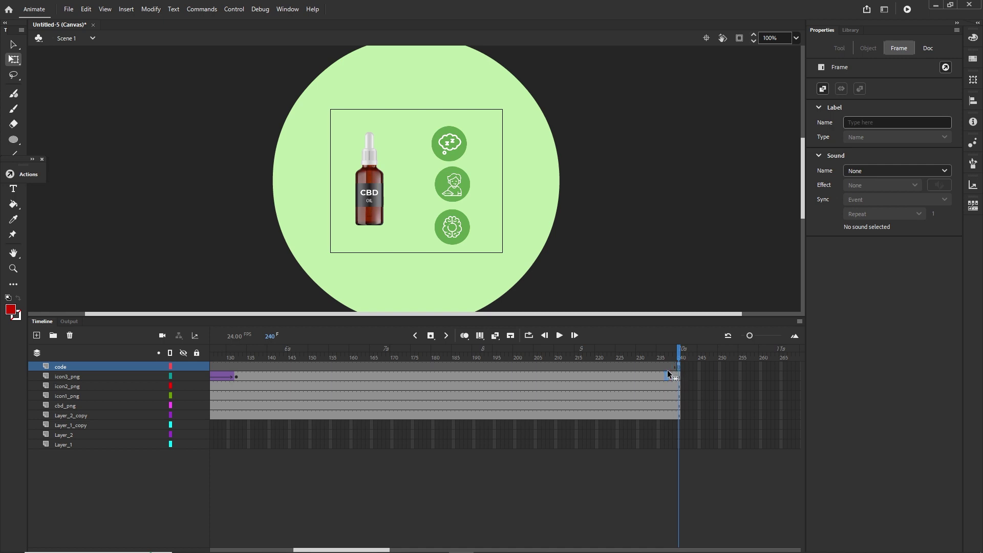
{"action": "left_click_drag", "start_coordinate": [668, 370], "coordinate": [662, 367]}
{"action": "left_click", "coordinate": [665, 367]}
{"action": "left_click_drag", "start_coordinate": [697, 414], "coordinate": [681, 366]}
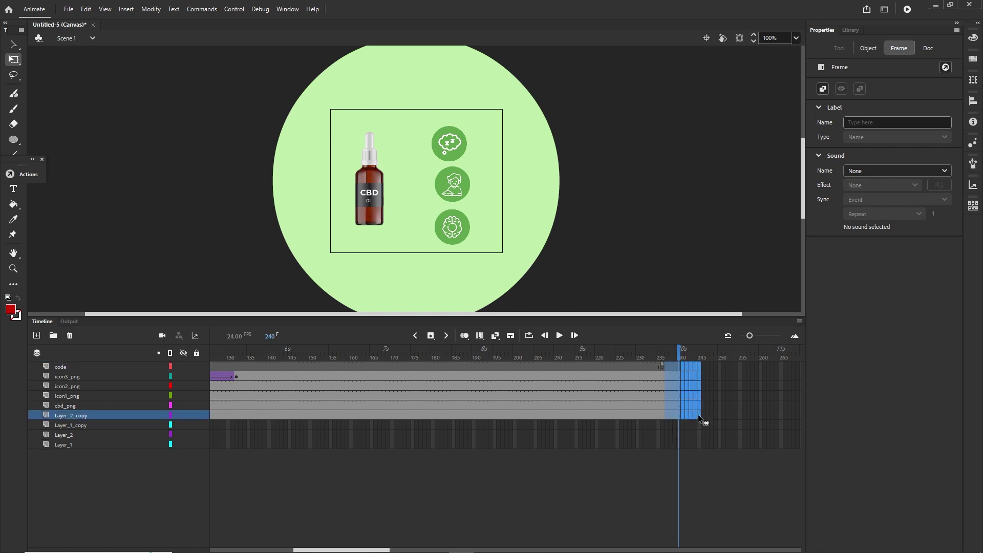
{"action": "right_click", "coordinate": [675, 395]}
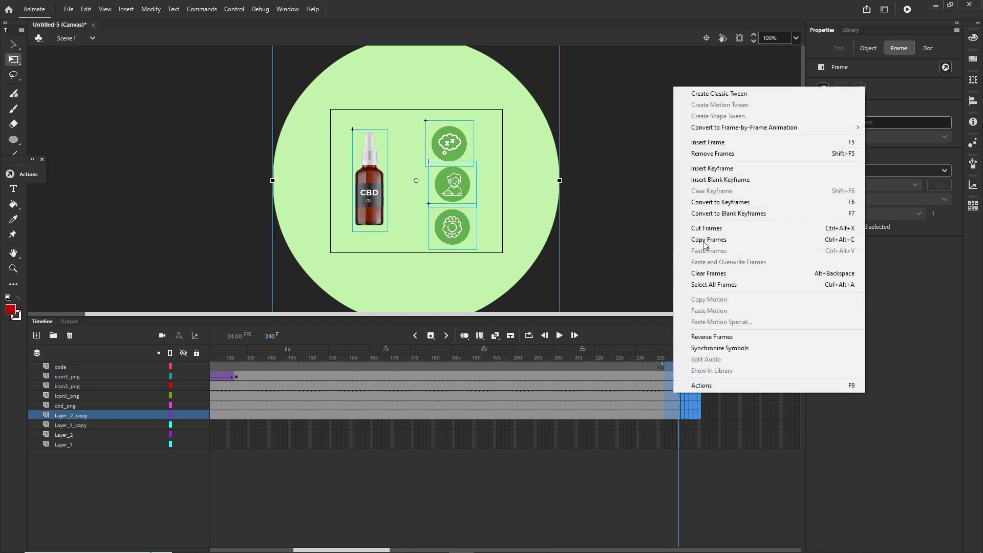
{"action": "left_click", "coordinate": [844, 155]}
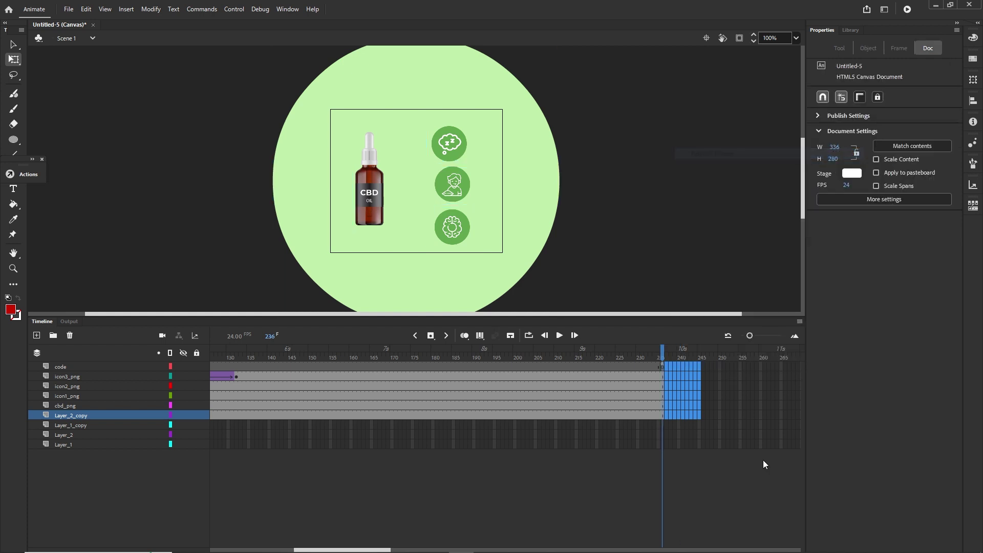
- Move the code keyframe from frame 236 to 181 and remove frames 182–236 on all layers
{"action": "left_click", "coordinate": [660, 367]}
{"action": "left_click_drag", "start_coordinate": [663, 358], "coordinate": [650, 354]}
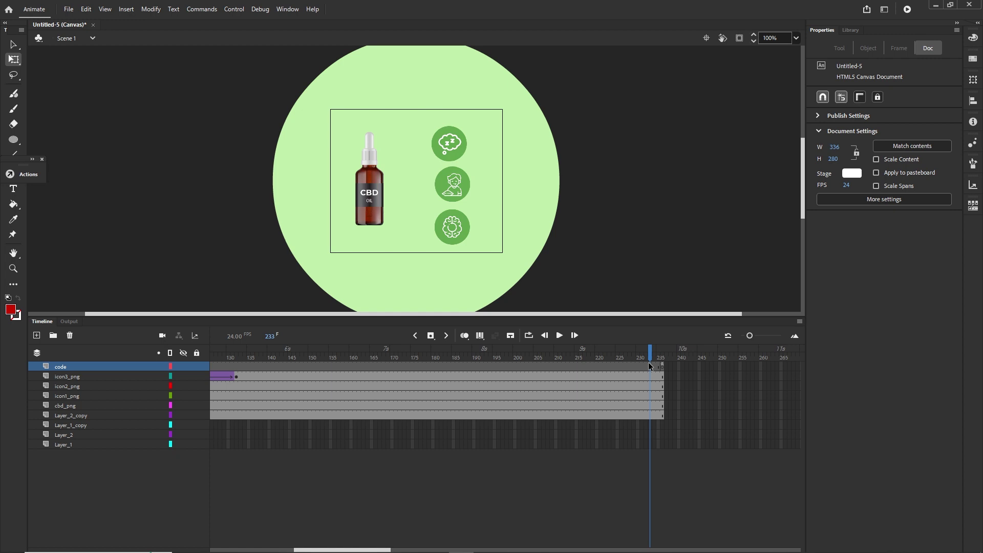
{"action": "left_click_drag", "start_coordinate": [650, 355], "coordinate": [437, 343]}
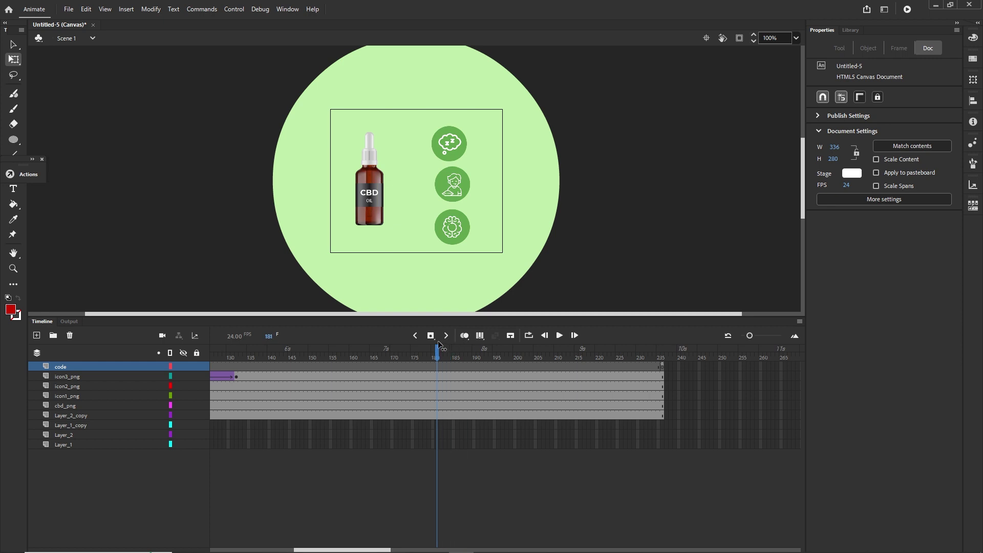
{"action": "left_click", "coordinate": [662, 366]}
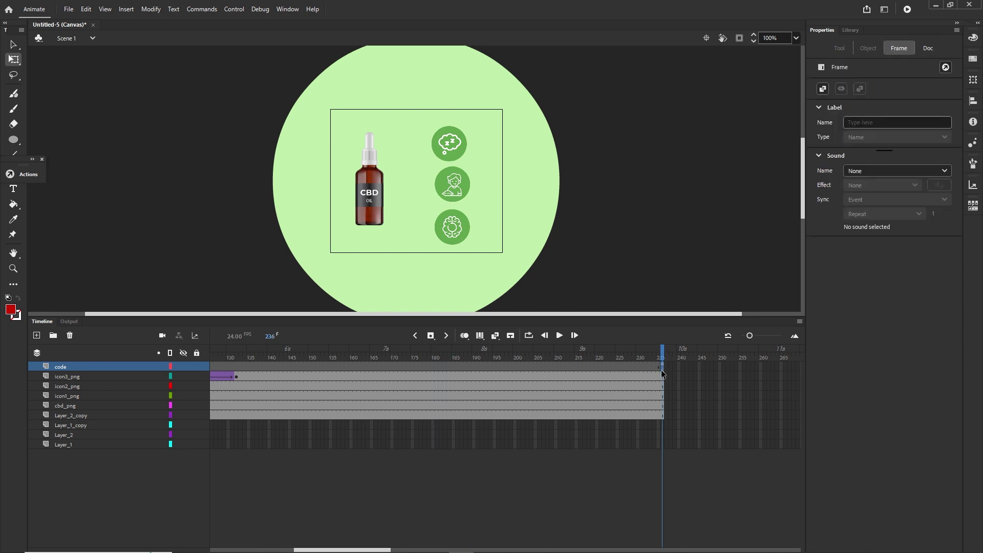
{"action": "left_click_drag", "start_coordinate": [436, 363], "coordinate": [436, 363]}
{"action": "left_click", "coordinate": [440, 368]}
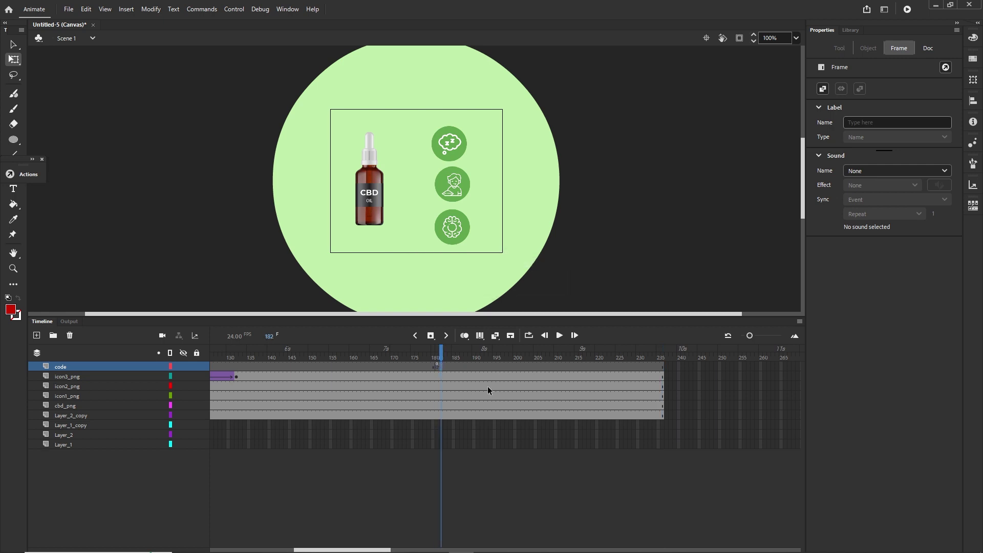
{"action": "left_click", "coordinate": [662, 416], "text": "shift"}
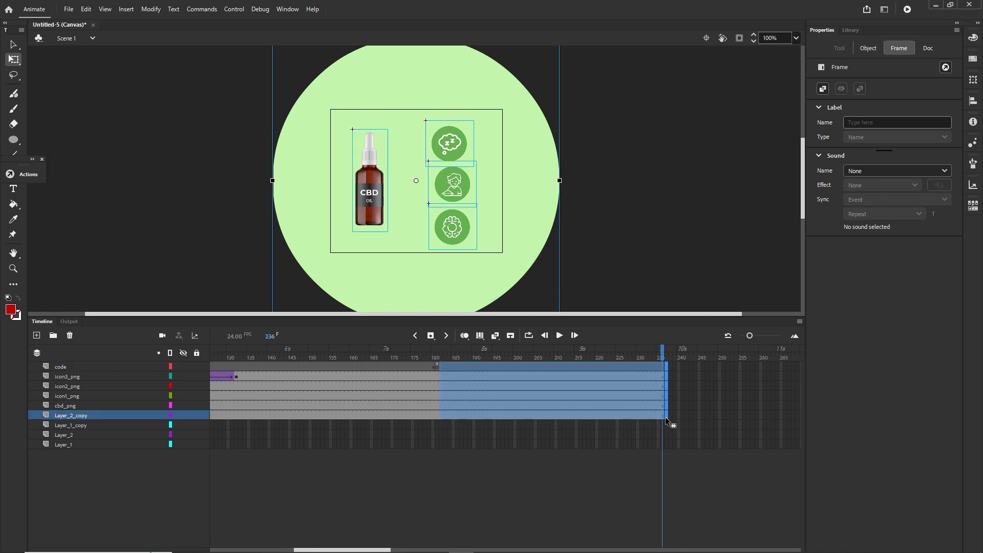
{"action": "key", "text": "shift+F5"}
{"action": "left_click", "coordinate": [564, 463]}
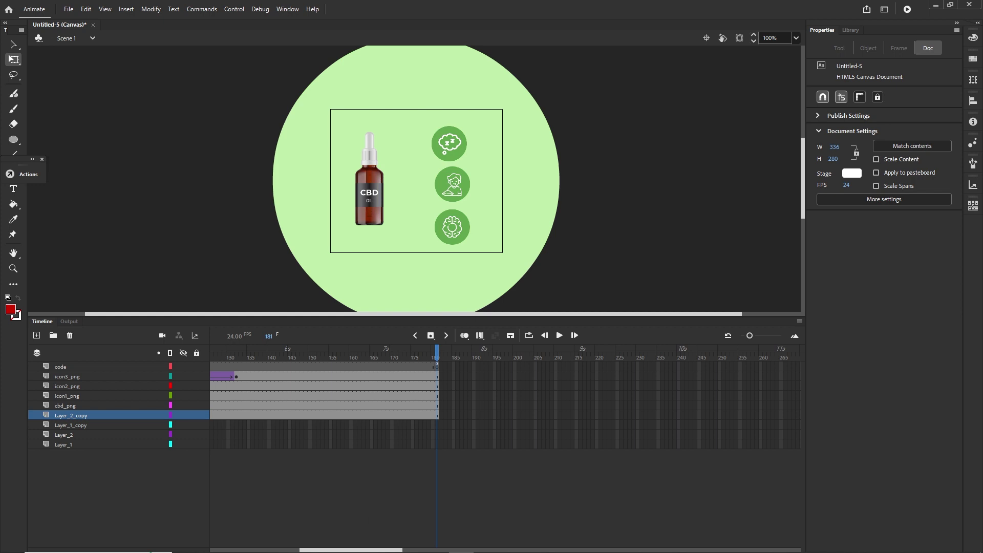
- Open Calculator and compute 24 × 10 = 240 frames
{"action": "mouse_move", "coordinate": [424, 550]}
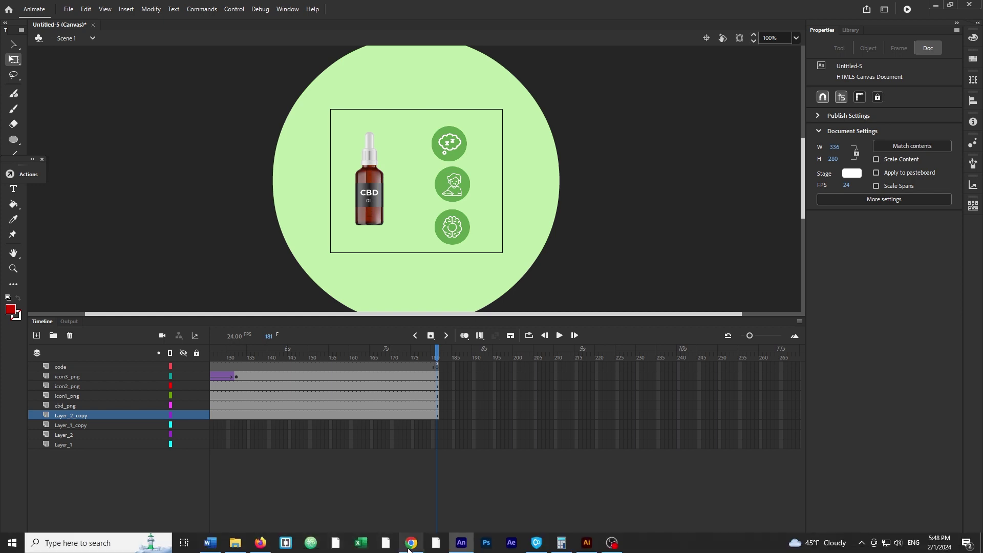
{"action": "left_click", "coordinate": [556, 547]}
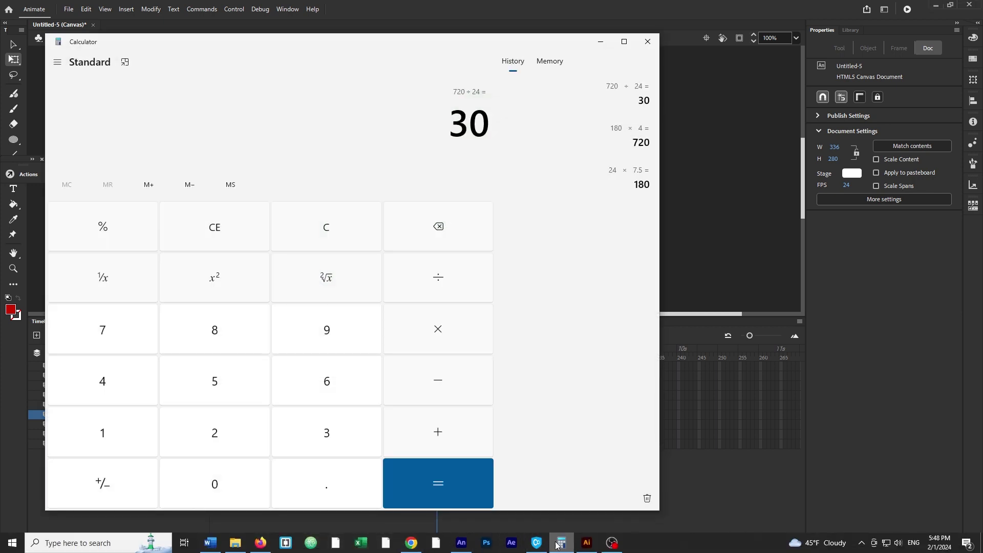
{"action": "left_click", "coordinate": [218, 438]}
{"action": "left_click", "coordinate": [112, 388]}
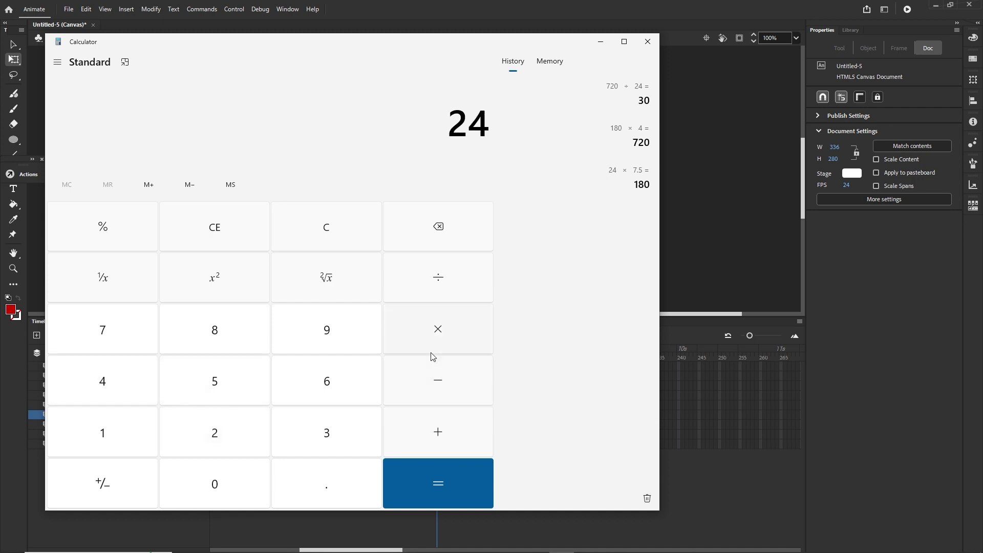
{"action": "left_click", "coordinate": [436, 340]}
{"action": "left_click", "coordinate": [105, 441]}
{"action": "left_click", "coordinate": [225, 489]}
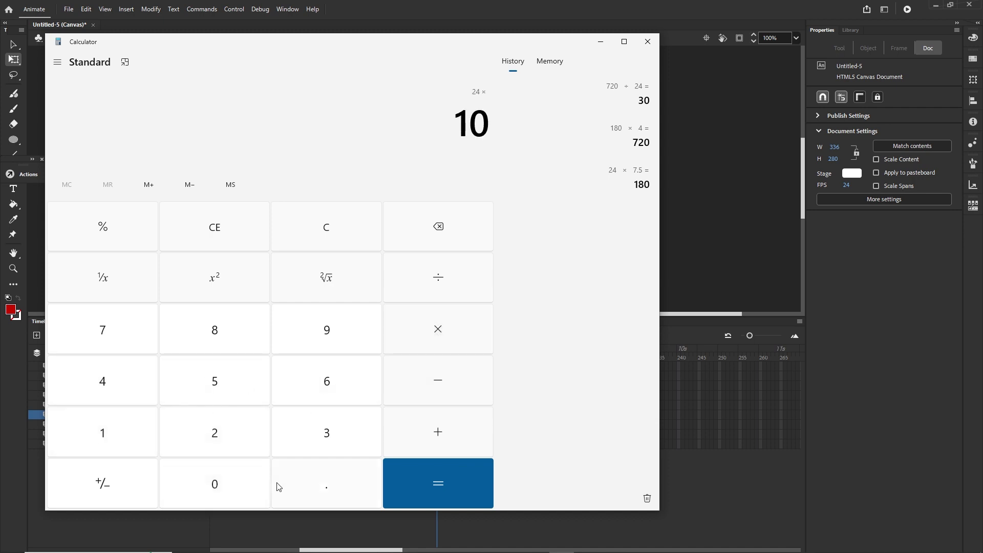
{"action": "left_click", "coordinate": [419, 488]}
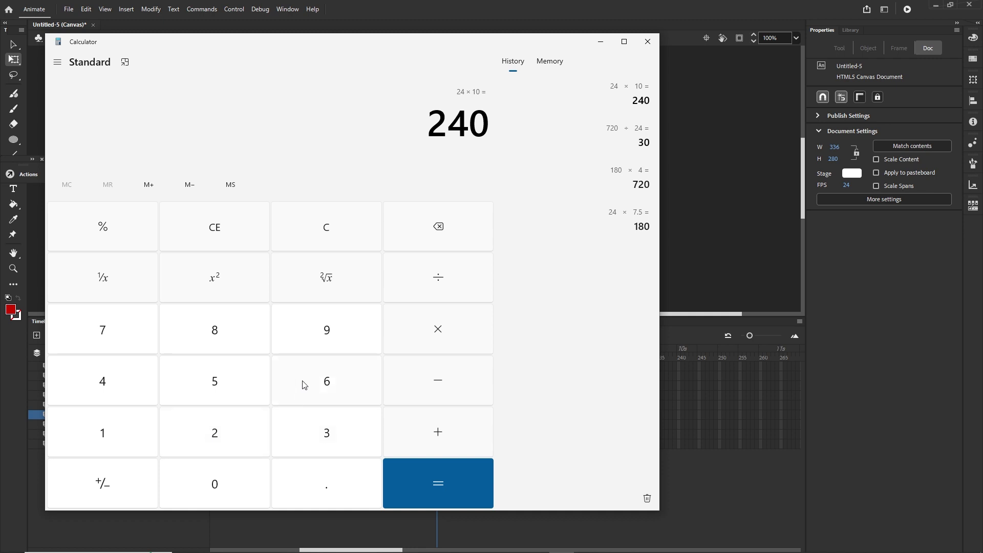
- Clear the Calculator and compute 24 × 30 = 720 frames
{"action": "left_click", "coordinate": [348, 239]}
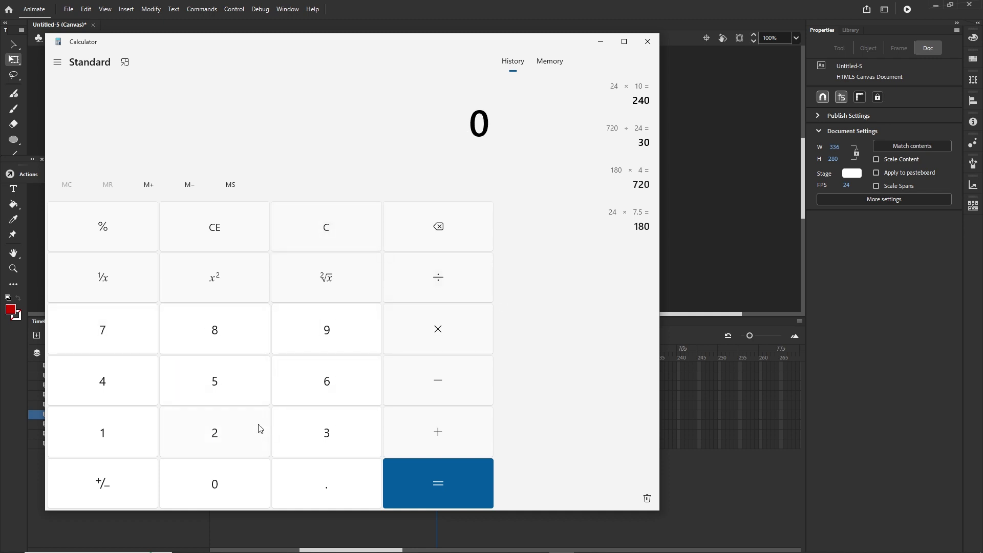
{"action": "left_click", "coordinate": [221, 434]}
{"action": "left_click", "coordinate": [104, 380]}
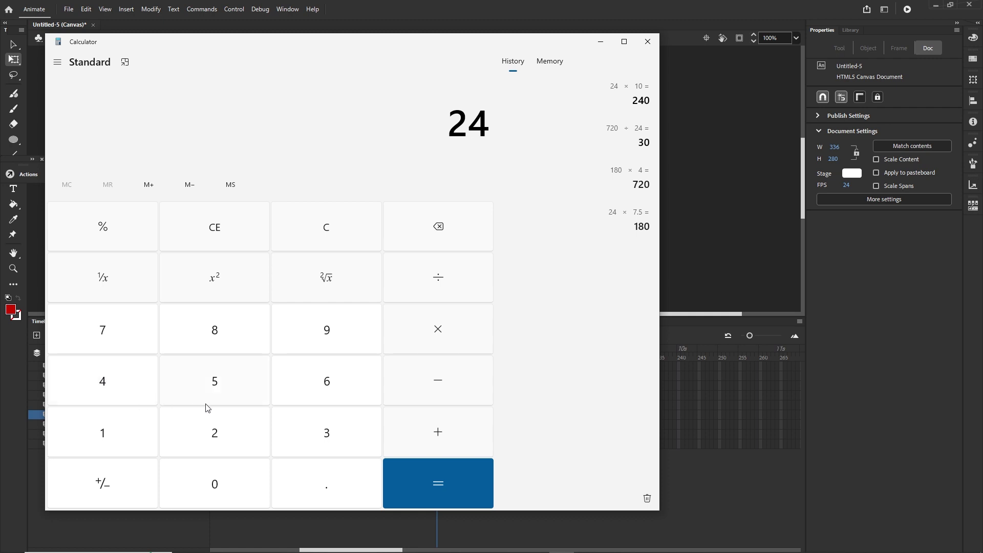
{"action": "left_click", "coordinate": [428, 332]}
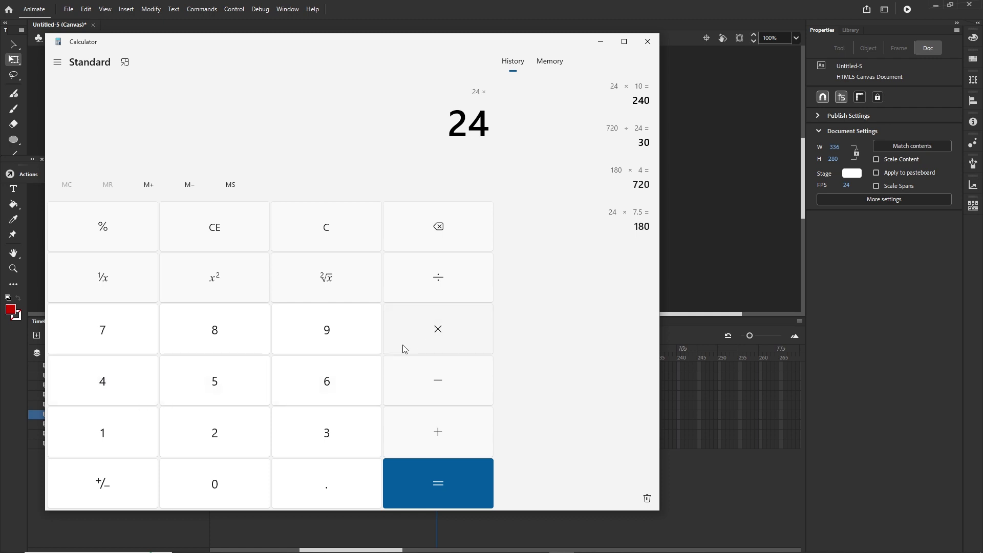
{"action": "left_click", "coordinate": [326, 442]}
{"action": "left_click", "coordinate": [214, 484]}
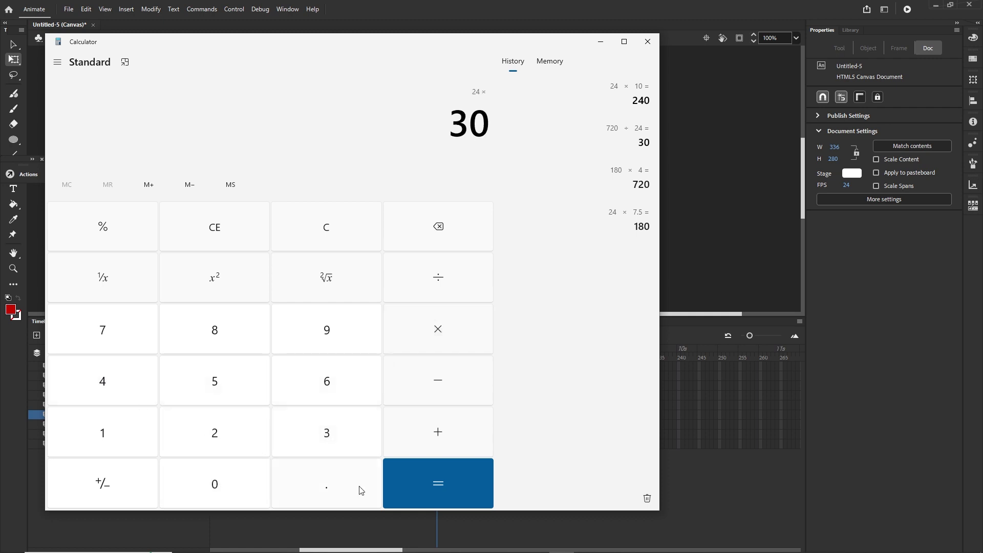
{"action": "left_click", "coordinate": [461, 486]}
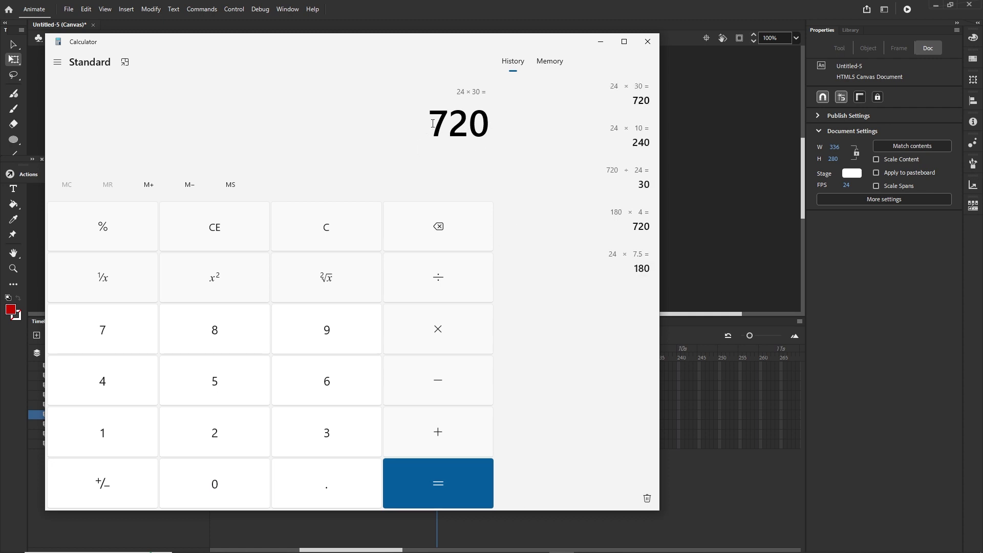
- Divide 720 by 4 loops to get 180 frames, then move the playhead to frame 181
{"action": "left_click", "coordinate": [599, 41]}
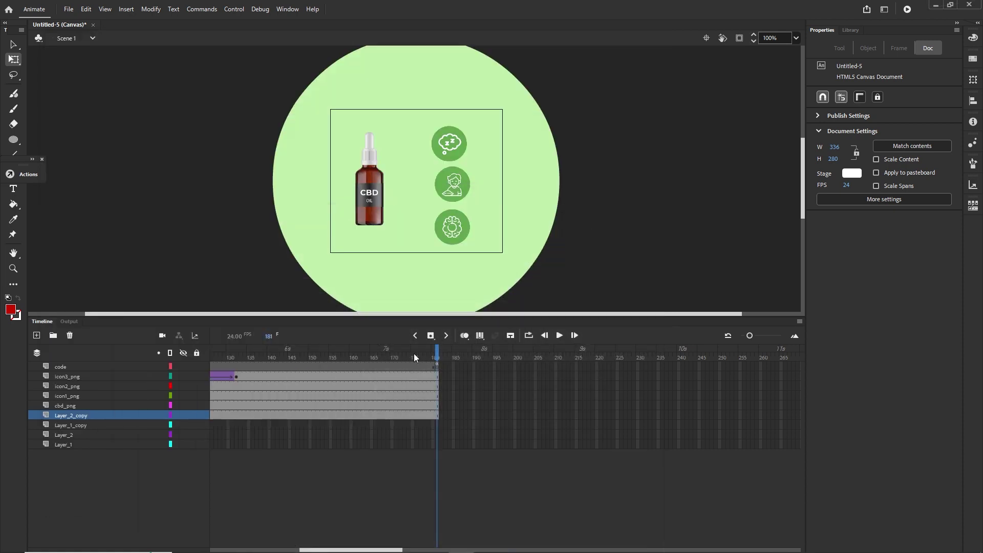
{"action": "left_click_drag", "start_coordinate": [435, 353], "coordinate": [392, 353]}
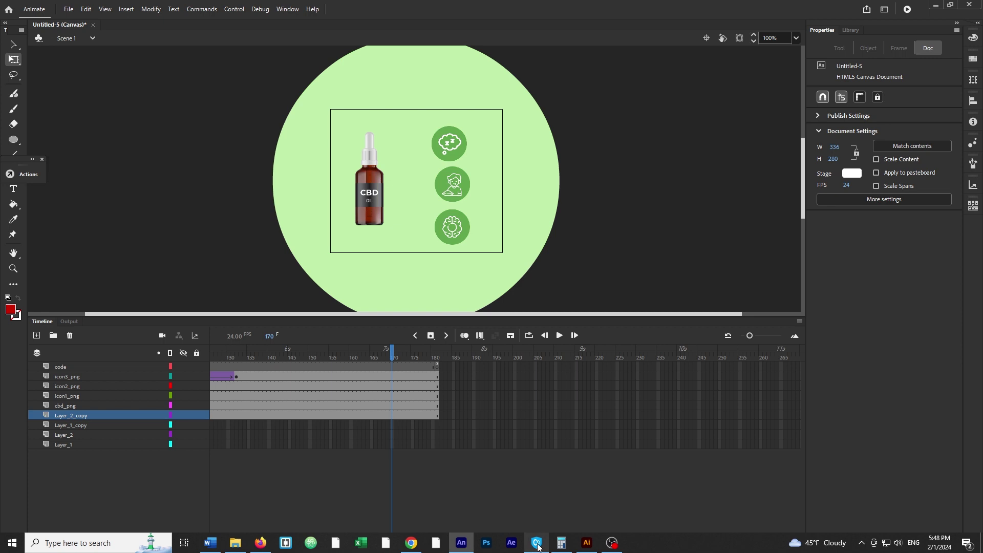
{"action": "left_click", "coordinate": [563, 542]}
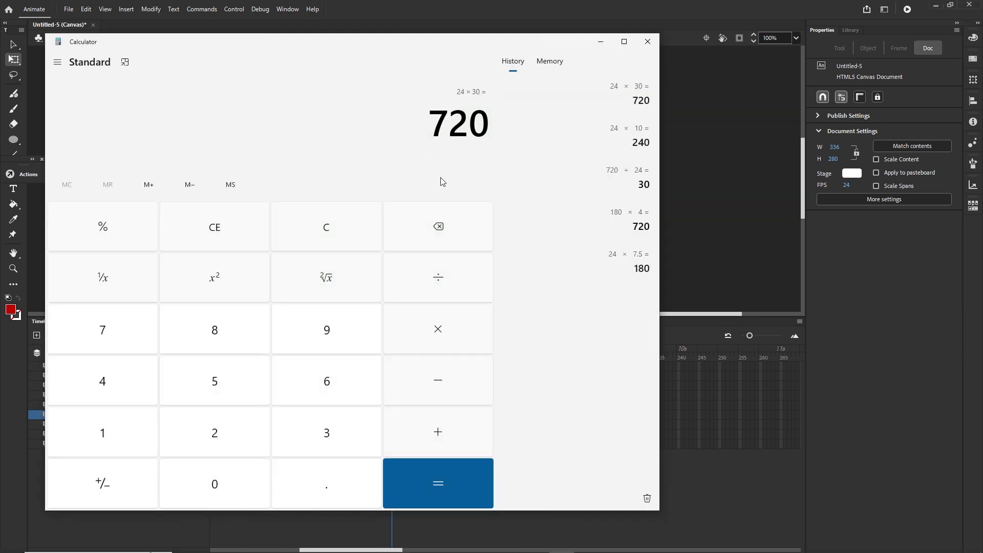
{"action": "left_click", "coordinate": [443, 283]}
{"action": "left_click", "coordinate": [106, 385]}
{"action": "left_click", "coordinate": [467, 491]}
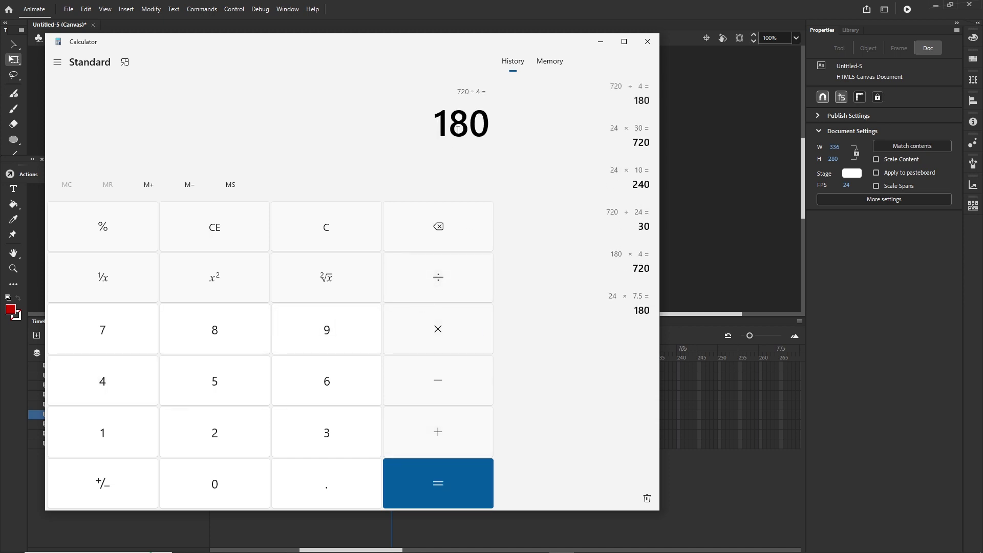
{"action": "left_click", "coordinate": [600, 45]}
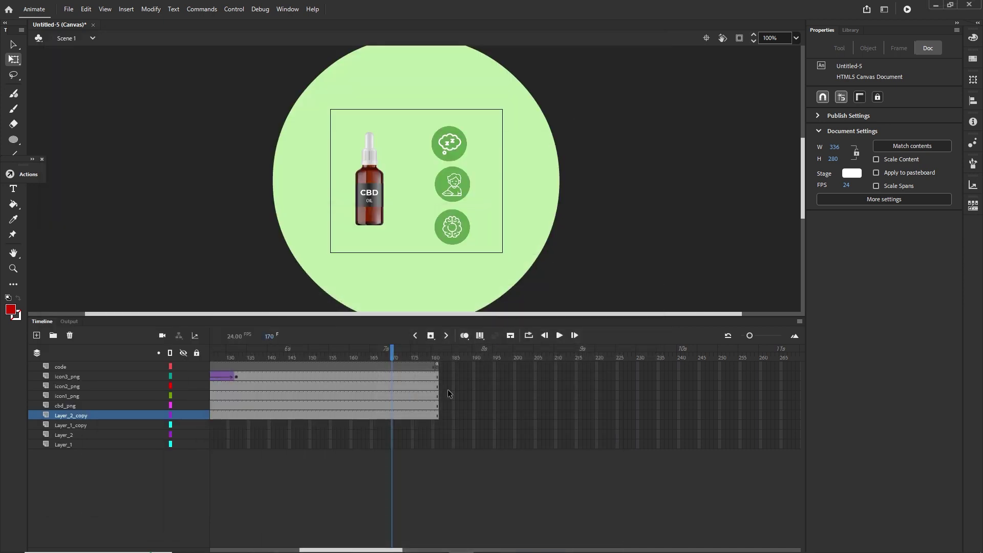
{"action": "left_click_drag", "start_coordinate": [396, 360], "coordinate": [437, 364]}
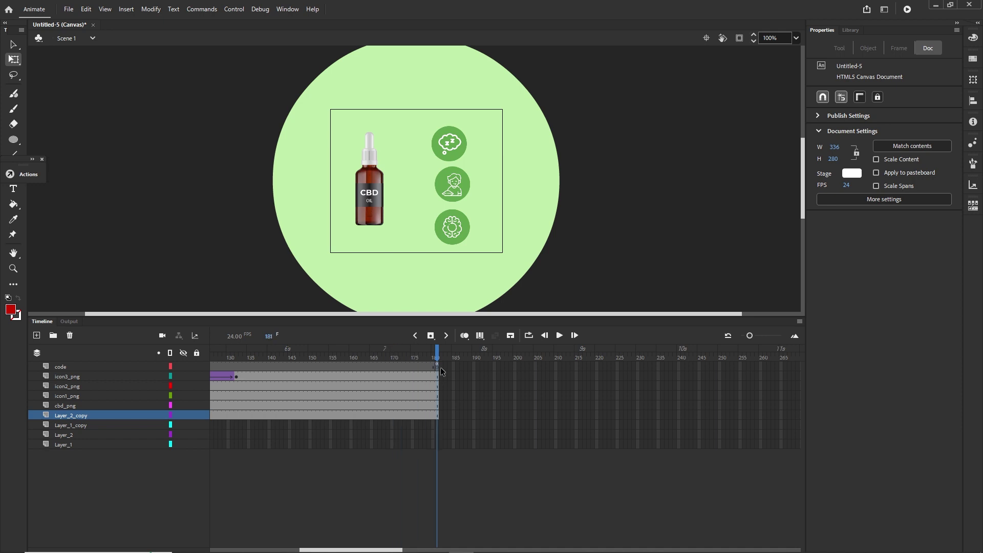
- Change the frame-181 script's 'this.looped++ == 3' to 4, then collapse the Actions panel
{"action": "left_click", "coordinate": [436, 366]}
{"action": "key", "text": "F9"}
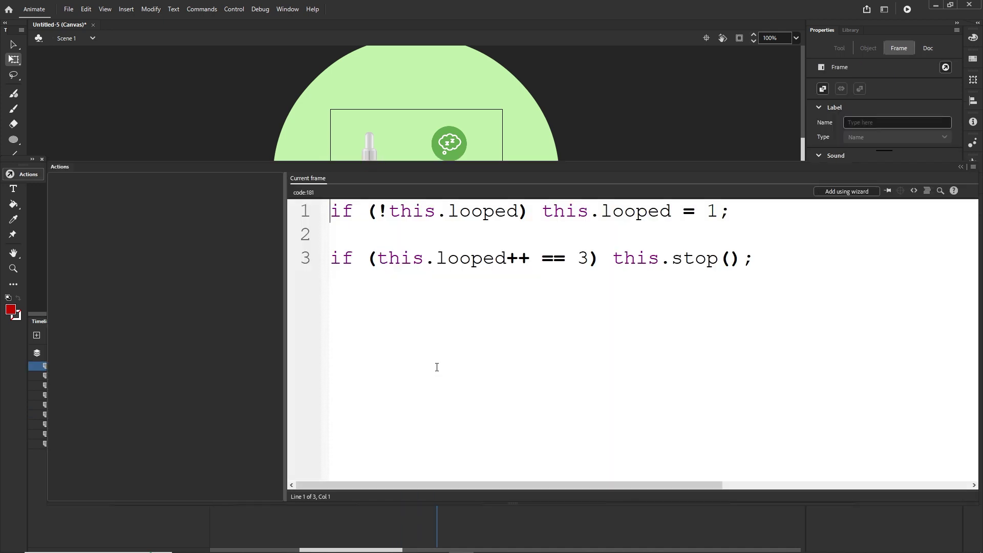
{"action": "left_click", "coordinate": [589, 259]}
{"action": "key", "text": "BackSpace"}
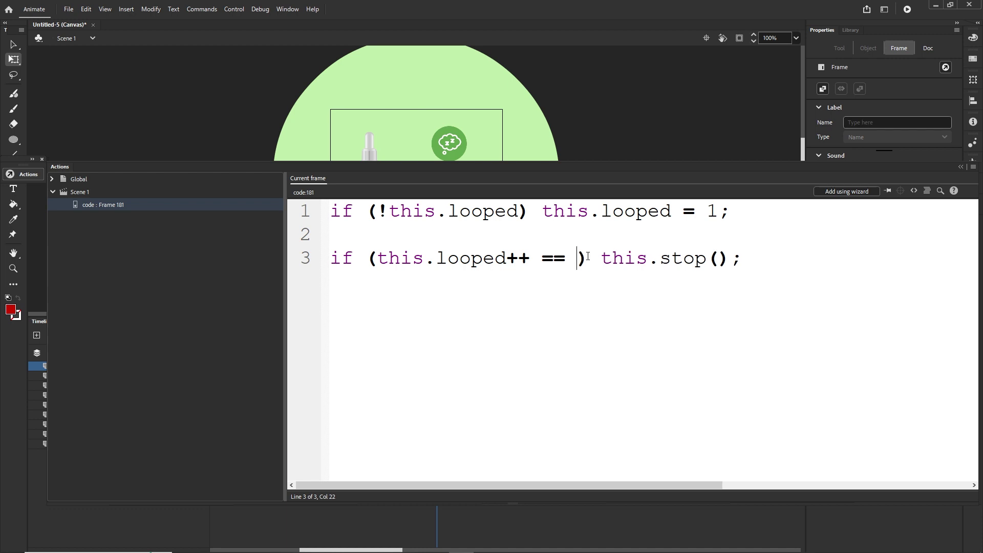
{"action": "type", "text": "4"}
{"action": "left_click_drag", "start_coordinate": [820, 166], "coordinate": [889, 166]}
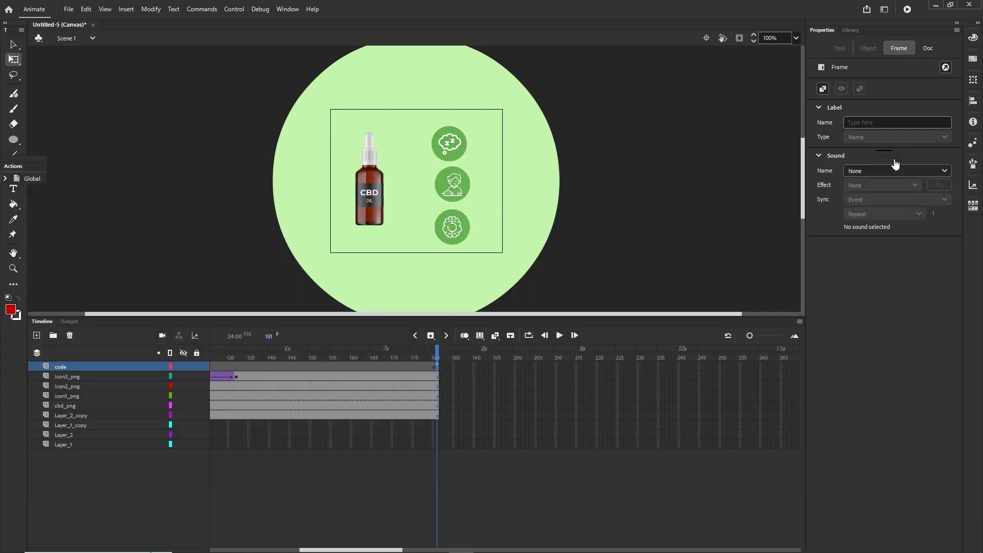
{"action": "left_click", "coordinate": [895, 159]}
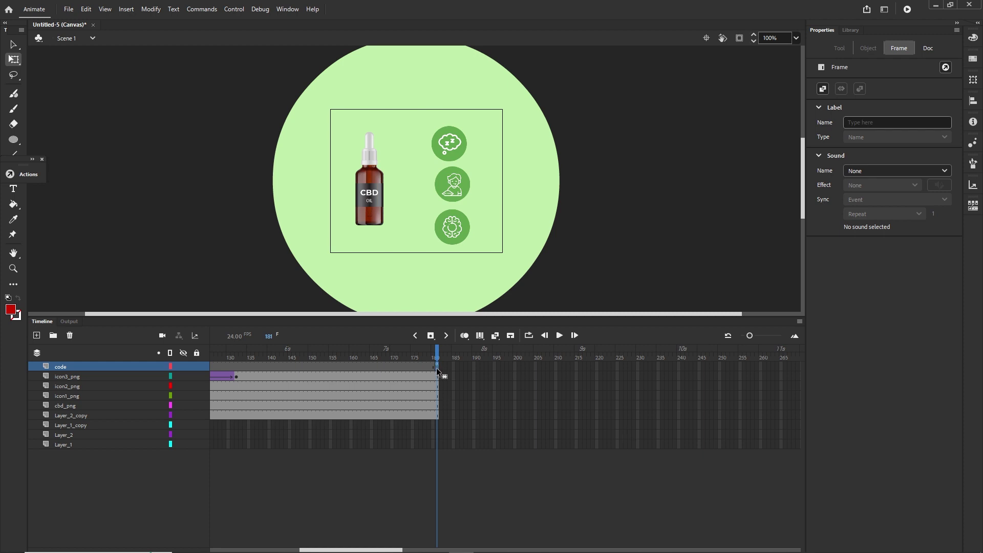
- Move the code keyframe from frame 181 to 176 and remove the trailing frames on all layers
{"action": "left_click_drag", "start_coordinate": [433, 366], "coordinate": [412, 369]}
{"action": "left_click", "coordinate": [419, 366]}
{"action": "left_click_drag", "start_coordinate": [470, 414], "coordinate": [438, 365]}
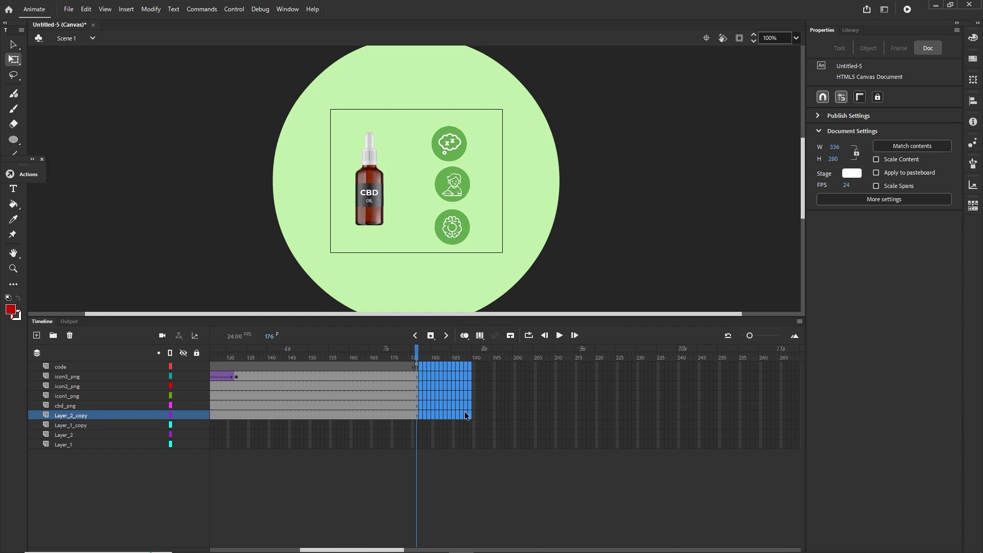
{"action": "key", "text": "shift+F5"}
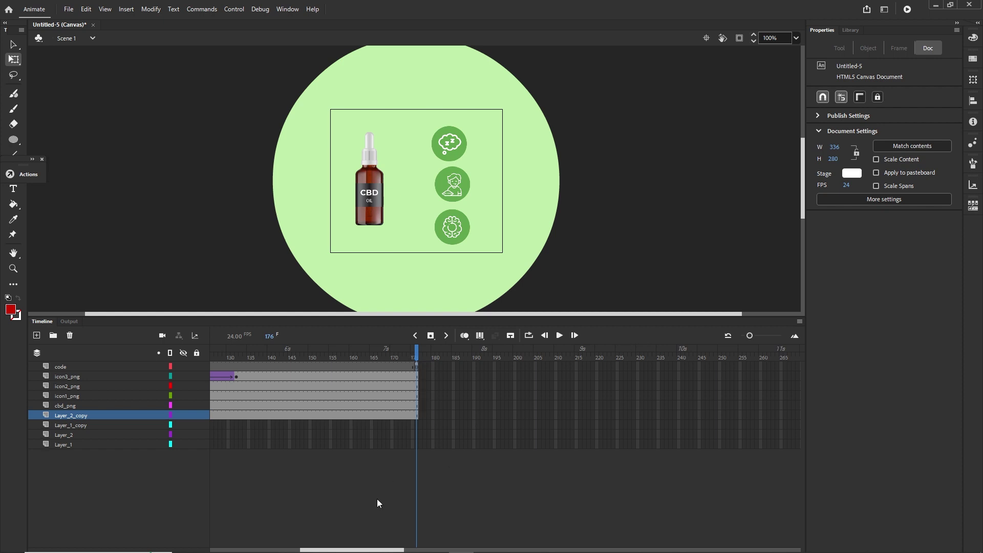
- Scroll the timeline to check later frames, maximise the window, and select frame 176 on the code layer
{"action": "left_click_drag", "start_coordinate": [362, 549], "coordinate": [423, 550]}
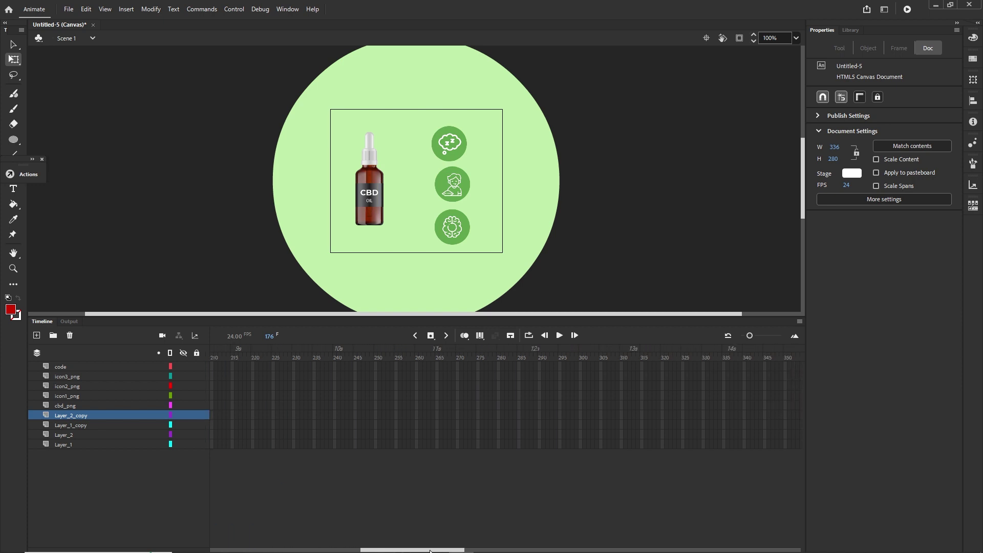
{"action": "left_click", "coordinate": [412, 365]}
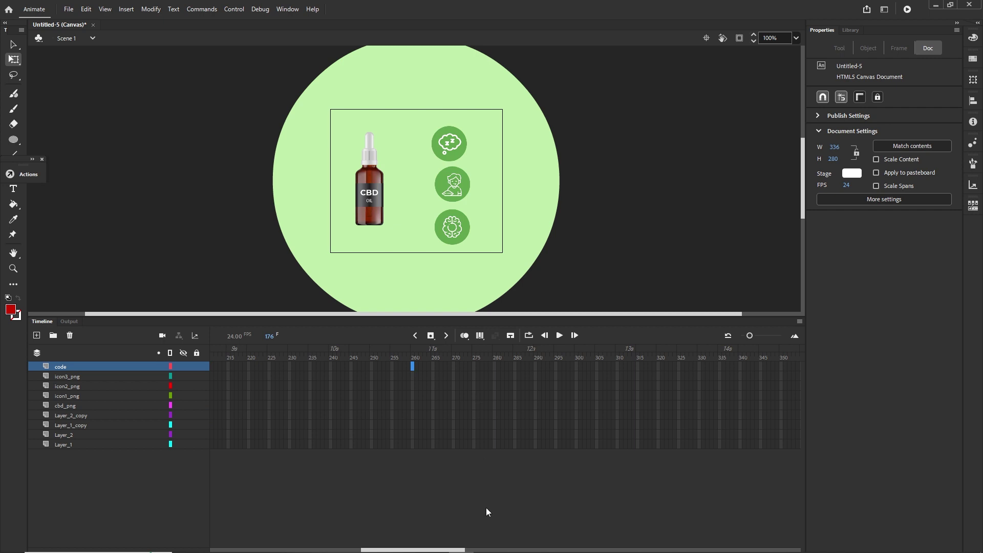
{"action": "left_click_drag", "start_coordinate": [457, 550], "coordinate": [490, 549]}
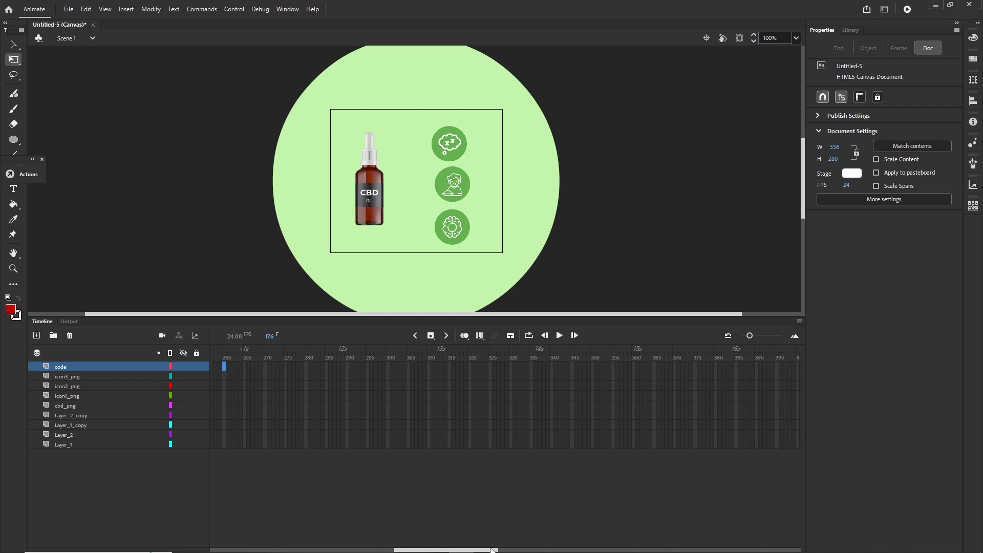
{"action": "left_click", "coordinate": [634, 366]}
{"action": "left_click", "coordinate": [613, 366]}
{"action": "left_click_drag", "start_coordinate": [493, 550], "coordinate": [517, 549]}
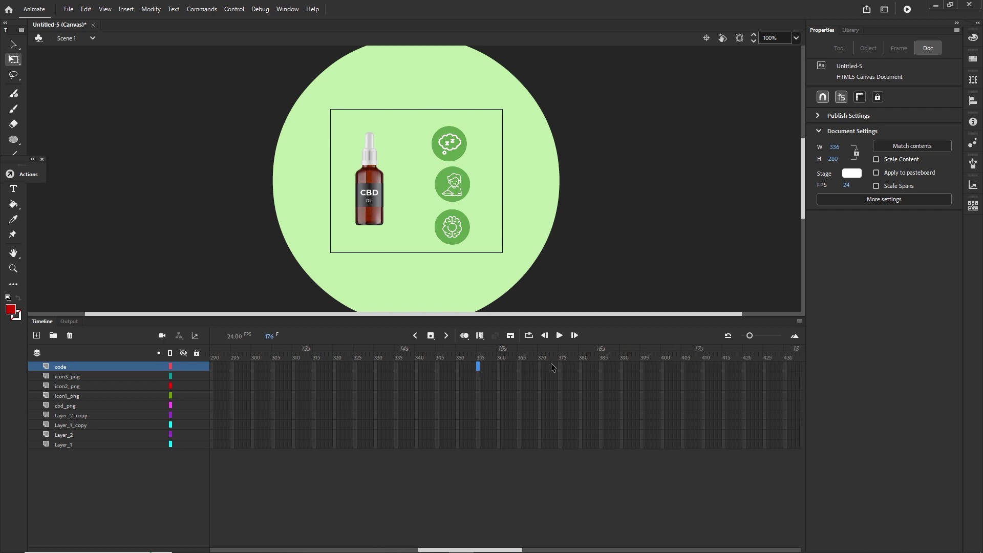
{"action": "left_click", "coordinate": [662, 366]}
{"action": "mouse_move", "coordinate": [441, 552]}
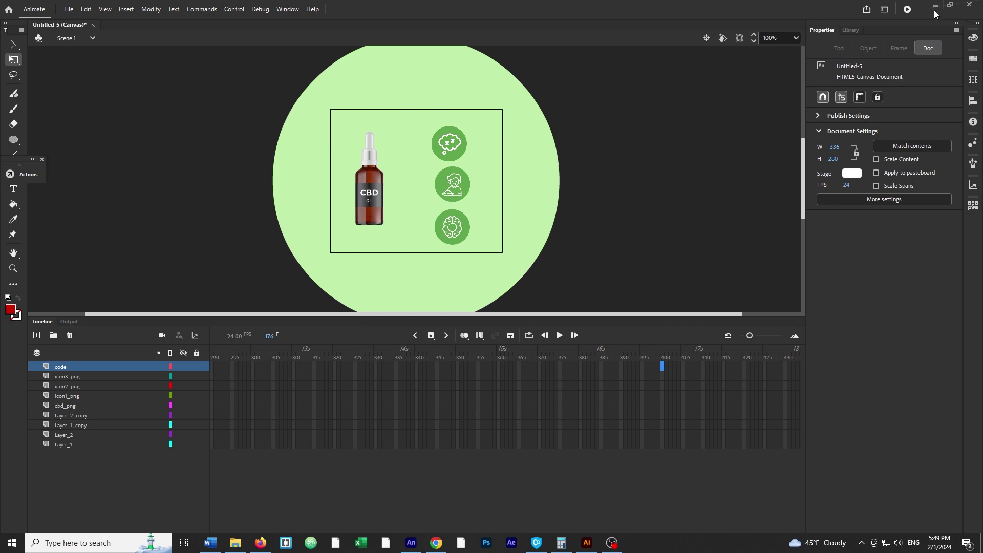
{"action": "left_click", "coordinate": [950, 5]}
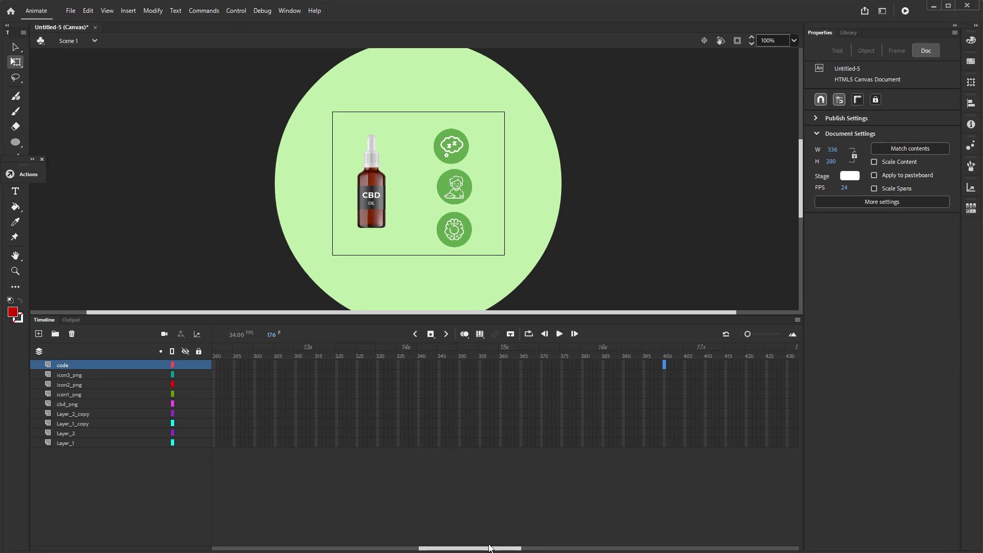
{"action": "left_click_drag", "start_coordinate": [487, 550], "coordinate": [378, 525]}
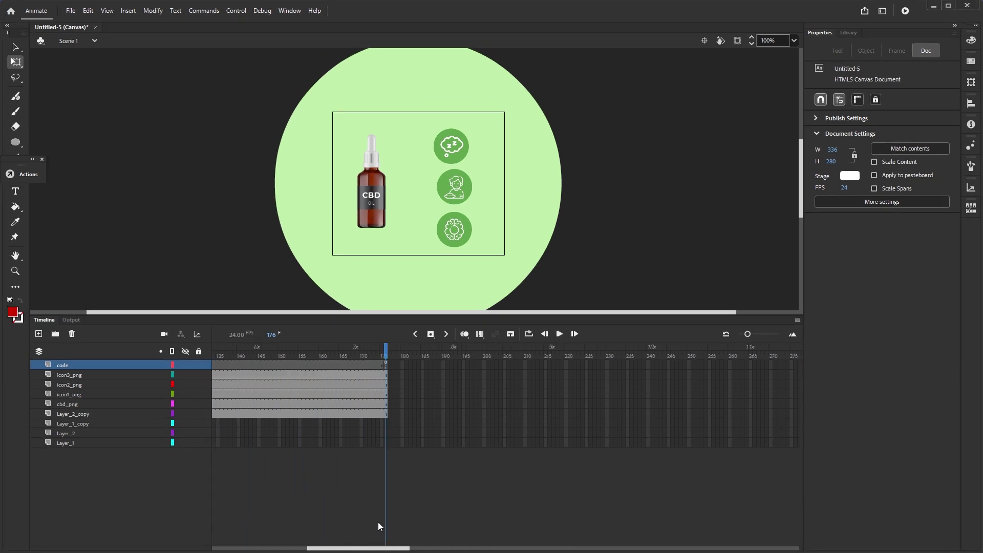
{"action": "left_click", "coordinate": [385, 363]}
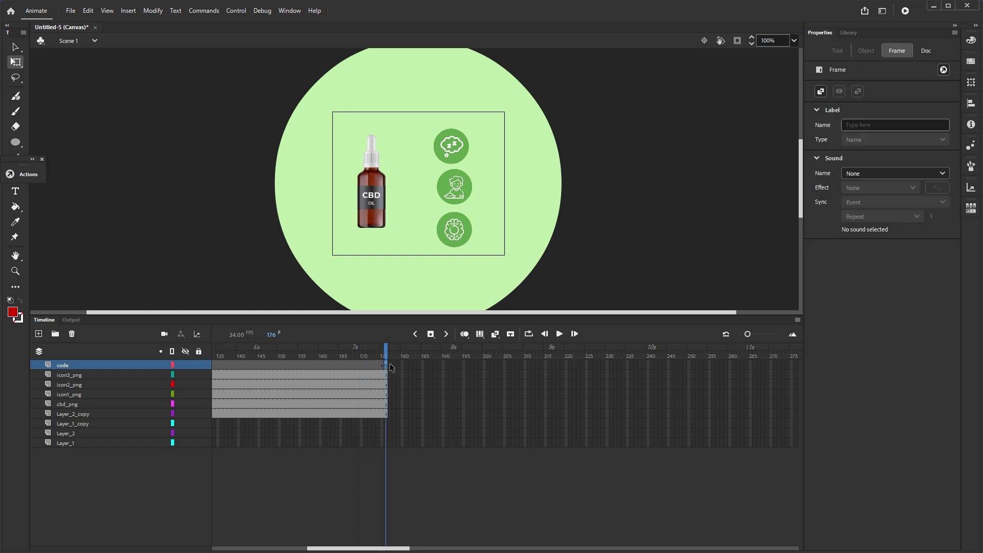
- Review the frame 176 stop script, collapse the Actions panel, and bring up Save As
{"action": "key", "text": "F9"}
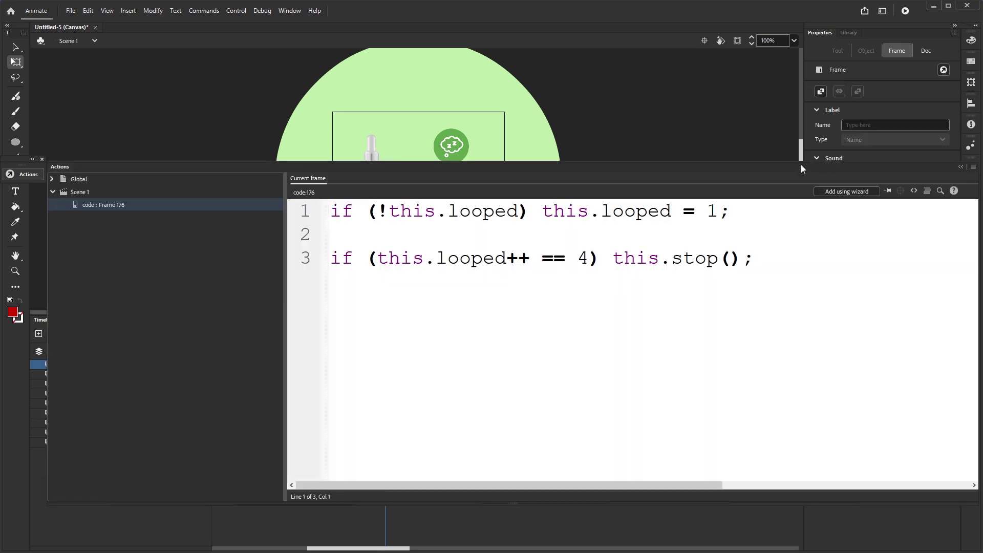
{"action": "mouse_move", "coordinate": [801, 164]}
{"action": "left_mouse_down"}
{"action": "mouse_move", "coordinate": [770, 169]}
{"action": "mouse_move", "coordinate": [785, 170]}
{"action": "left_mouse_up"}
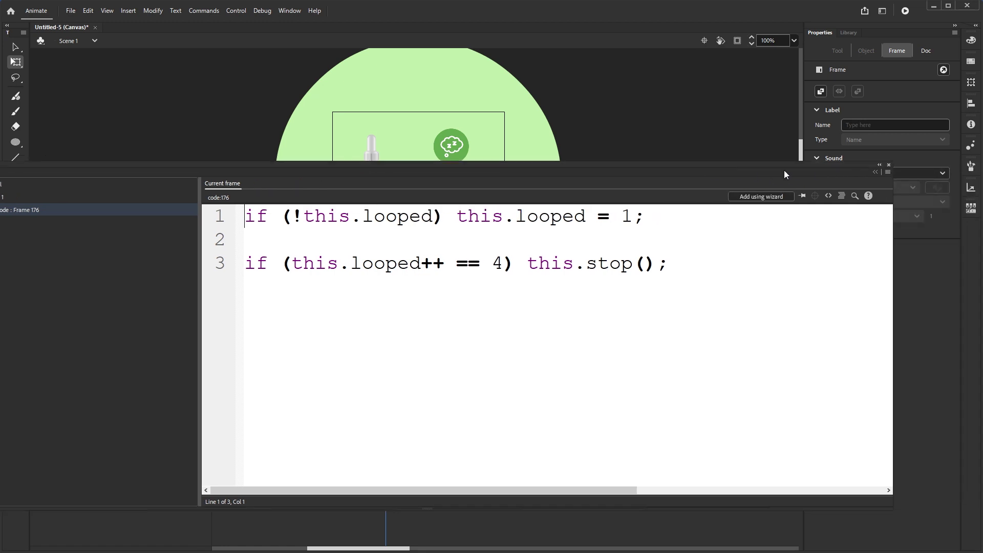
{"action": "left_click", "coordinate": [879, 164]}
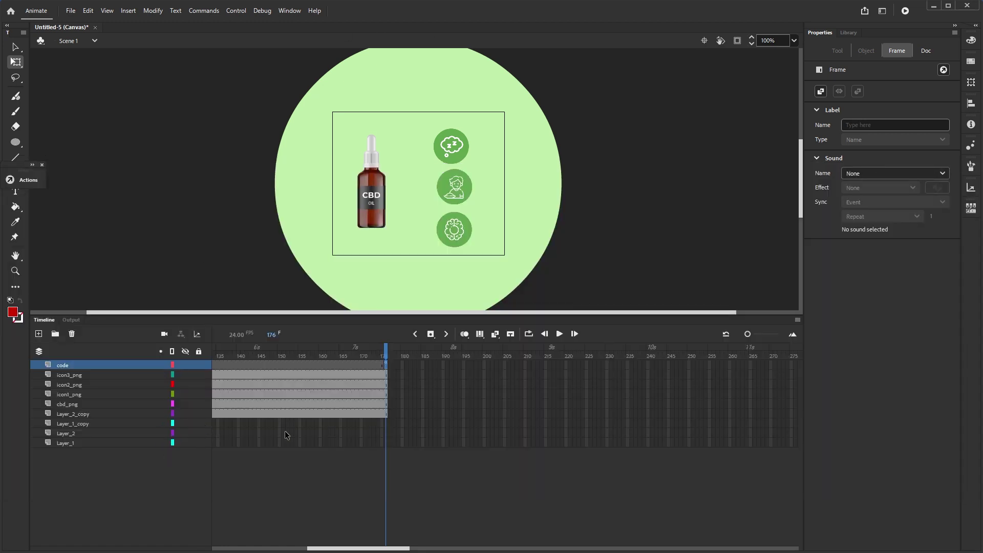
{"action": "key", "text": "ctrl+s"}
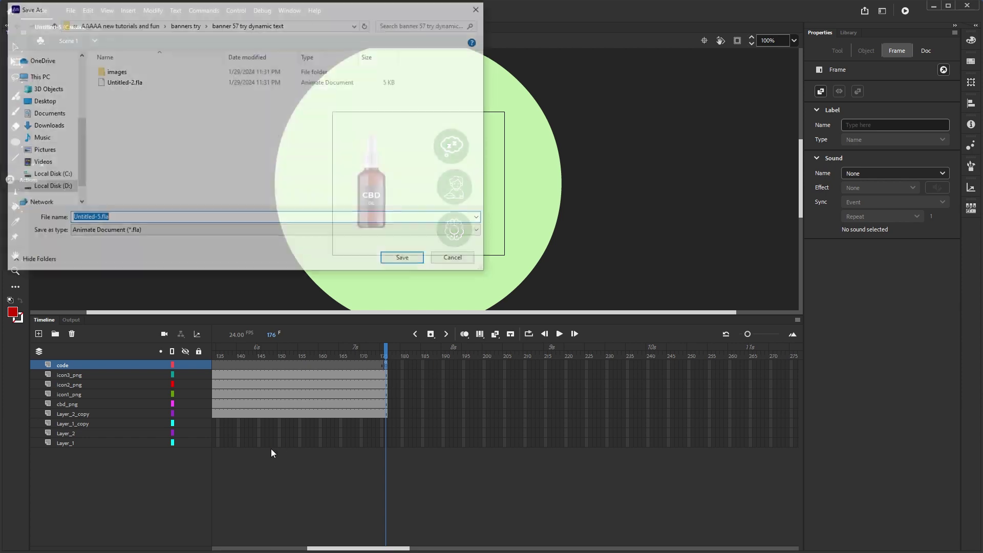
- Save the banner as cbd.fla in Tutorials Record > 10 how to make banner for google adwords > tutorial > animate
{"action": "left_click", "coordinate": [134, 25]}
{"action": "left_click", "coordinate": [143, 137]}
{"action": "double_click", "coordinate": [142, 137]}
{"action": "scroll", "coordinate": [154, 153], "scroll_direction": "down", "scroll_amount": 5}
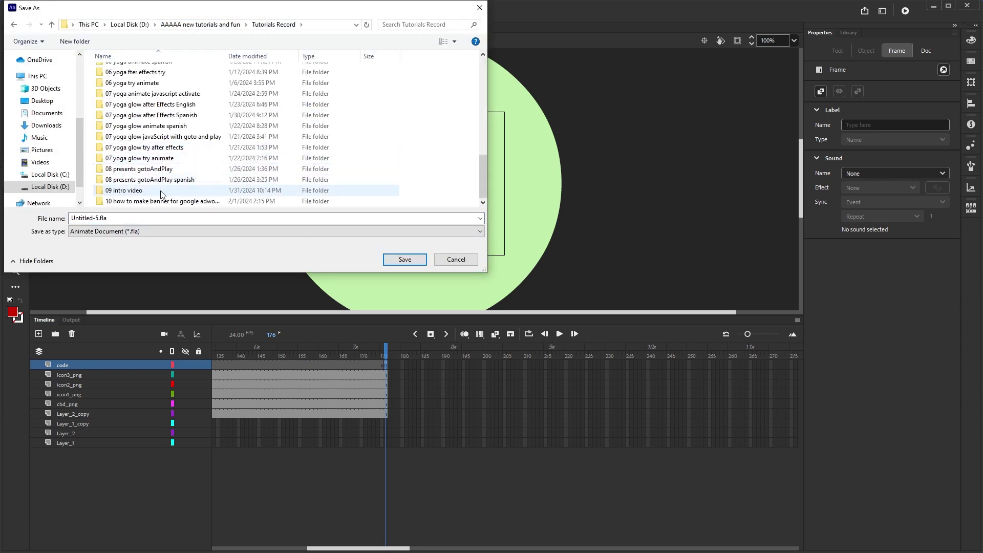
{"action": "left_click", "coordinate": [154, 202]}
{"action": "left_click", "coordinate": [153, 202]}
{"action": "double_click", "coordinate": [115, 103]}
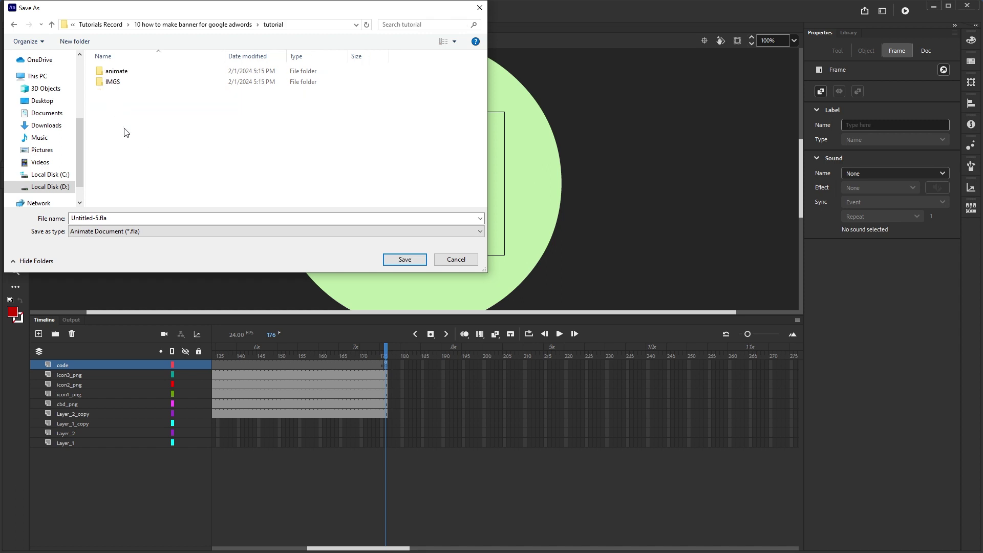
{"action": "double_click", "coordinate": [117, 72]}
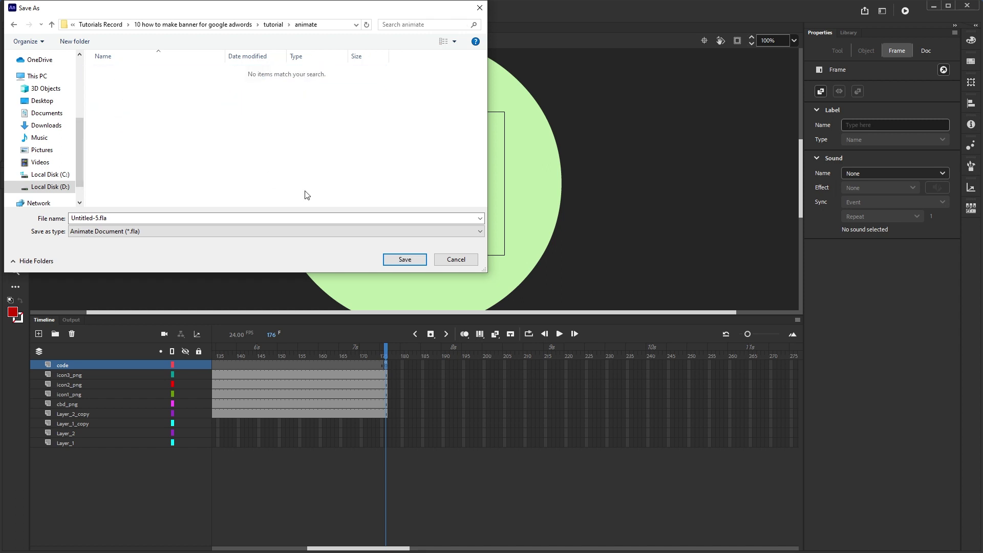
{"action": "left_click", "coordinate": [144, 218]}
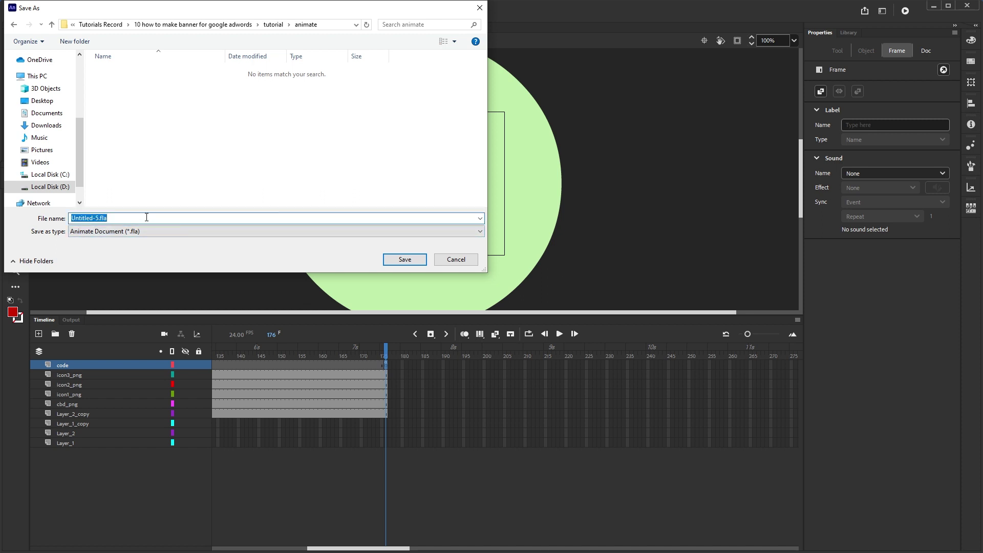
{"action": "type", "text": "cbd"}
{"action": "left_click", "coordinate": [404, 259]}
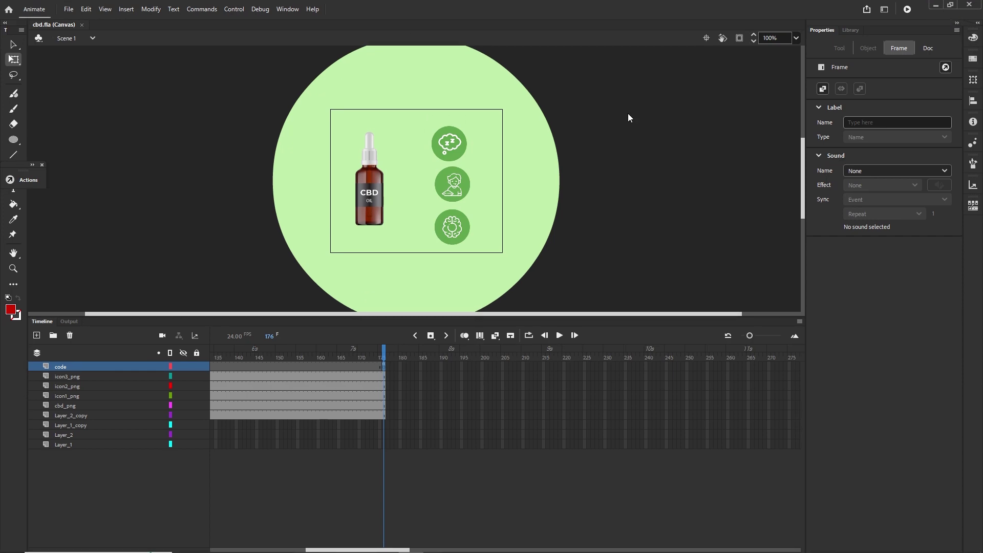
- Confirm cbd.fla is in the animate folder in File Explorer, then test-publish the banner with Ctrl+Enter
{"action": "left_click", "coordinate": [235, 542]}
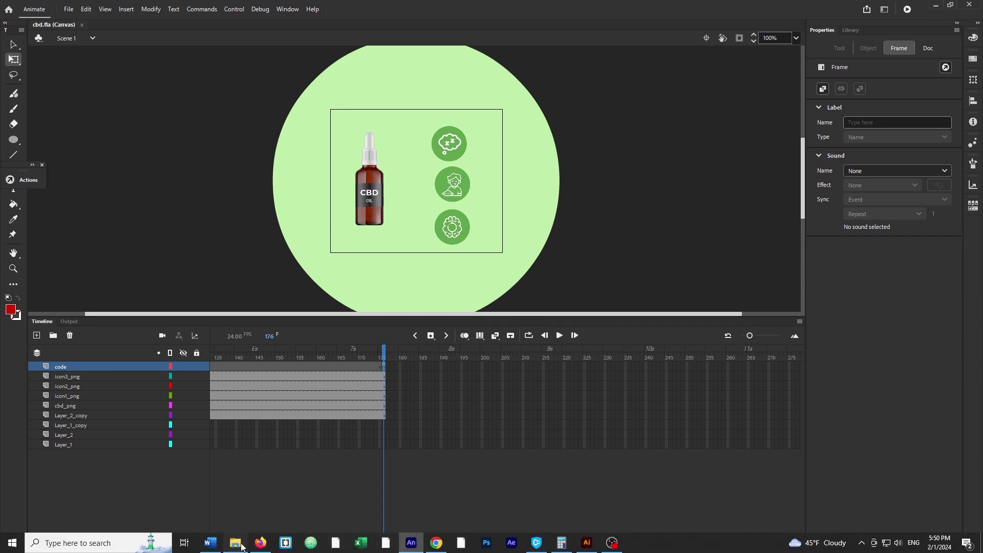
{"action": "left_click", "coordinate": [638, 302]}
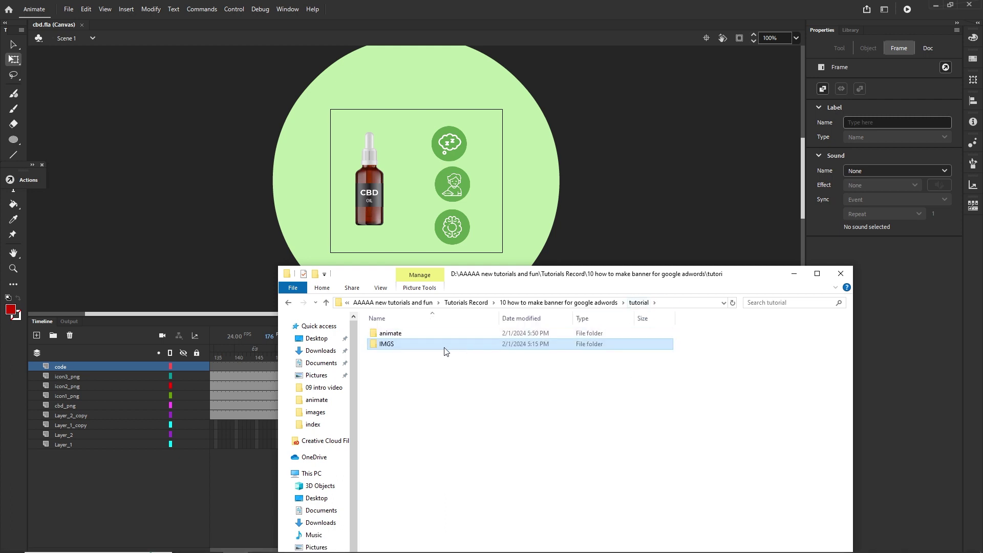
{"action": "double_click", "coordinate": [402, 334]}
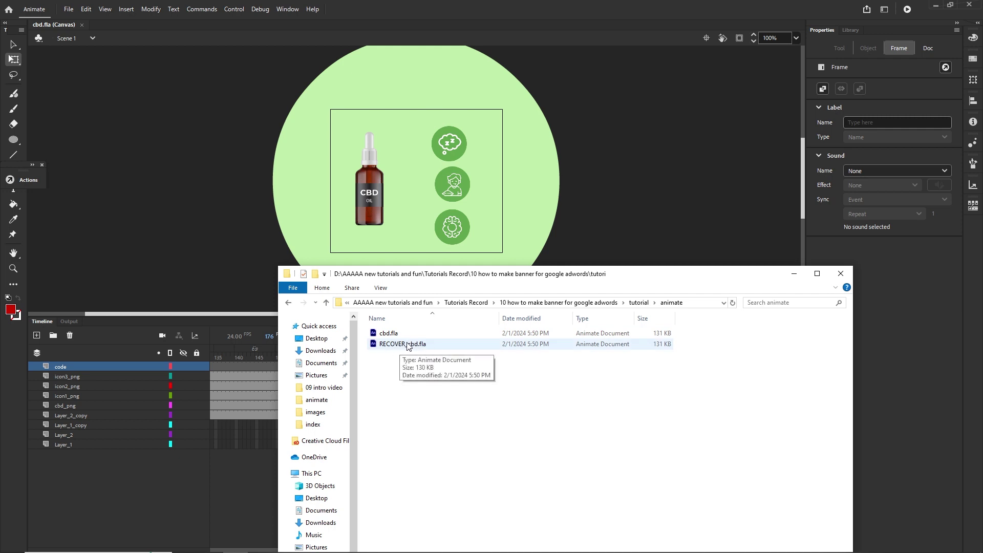
{"action": "left_click", "coordinate": [598, 257]}
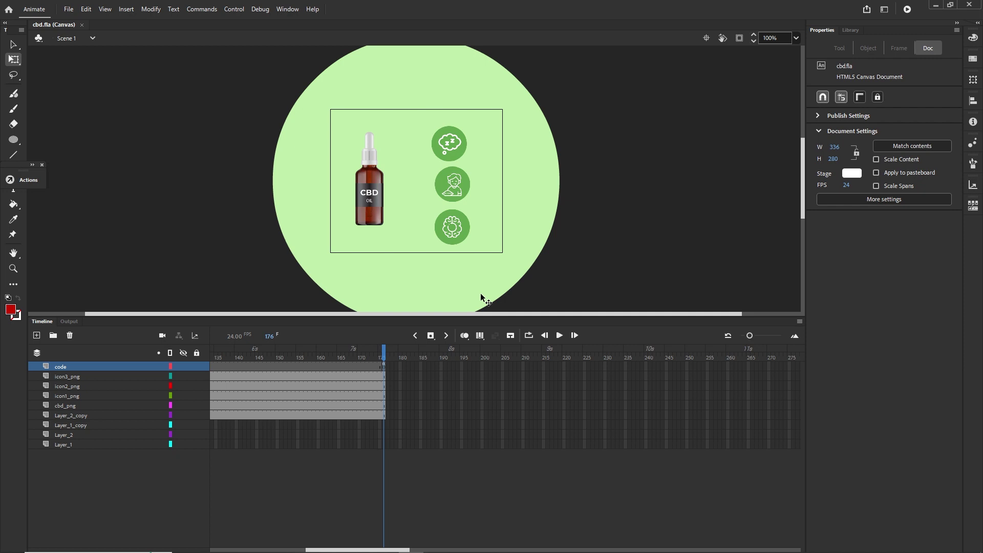
{"action": "key", "text": "ctrl+Return"}
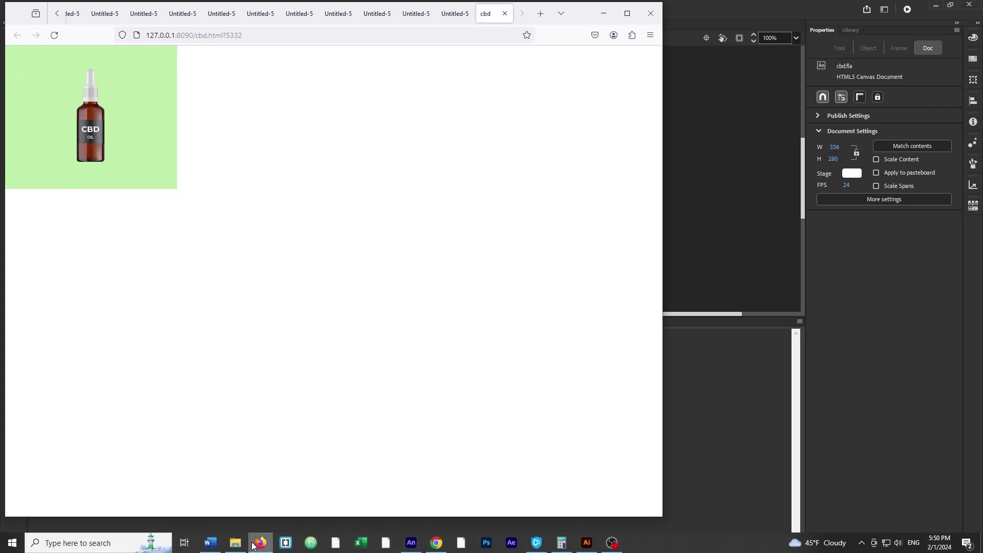
- Delete the published cbd.js, cbd.html and images folder, then minimise the browser preview and return to Animate
{"action": "left_click", "coordinate": [236, 544]}
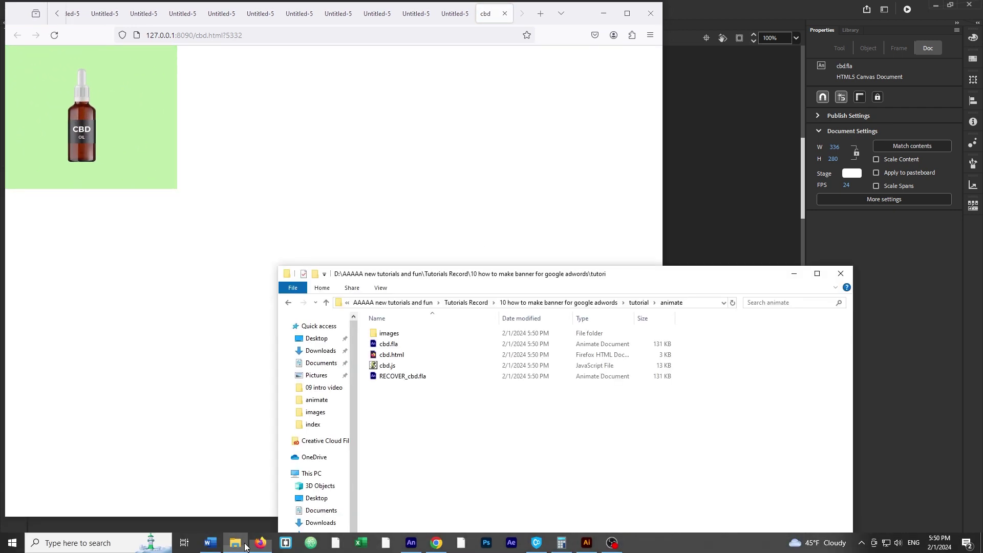
{"action": "left_click", "coordinate": [388, 367]}
{"action": "key", "text": "Delete"}
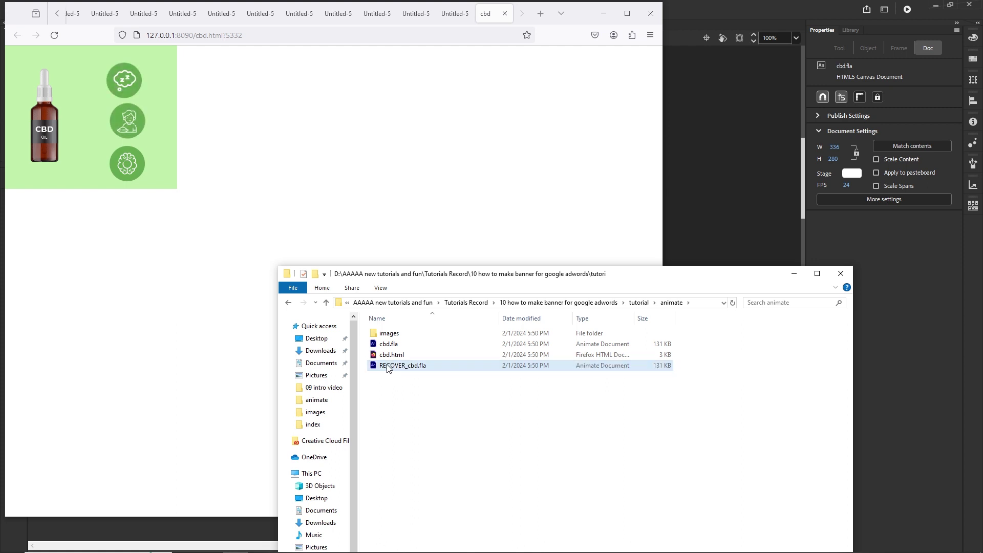
{"action": "left_click", "coordinate": [389, 356]}
{"action": "key", "text": "Delete"}
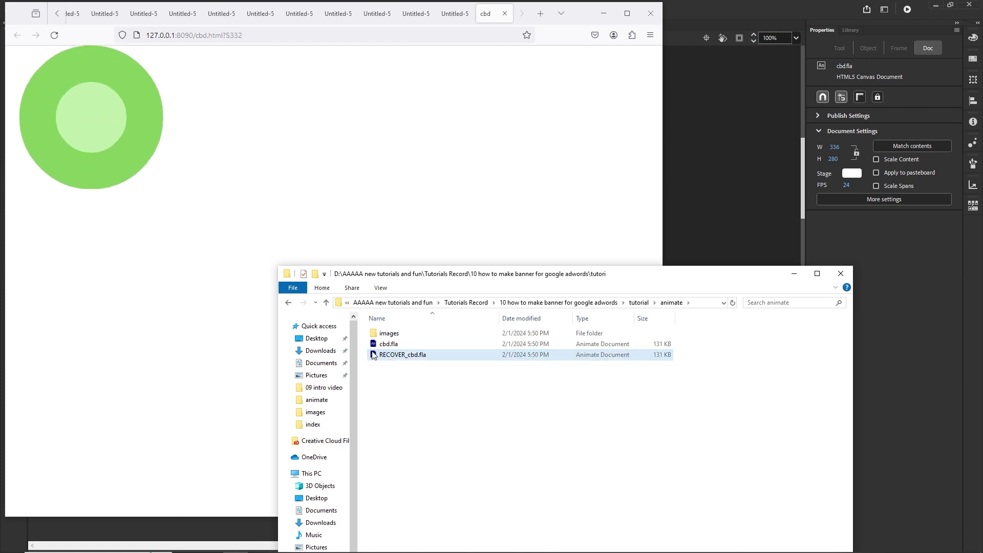
{"action": "left_click", "coordinate": [380, 334]}
{"action": "key", "text": "Delete"}
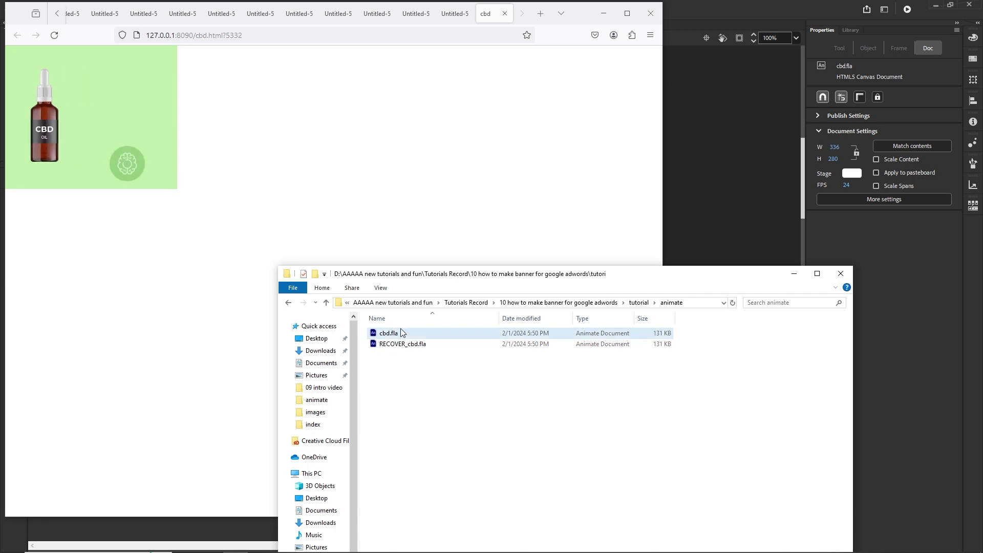
{"action": "left_click", "coordinate": [604, 14]}
{"action": "left_click", "coordinate": [663, 207]}
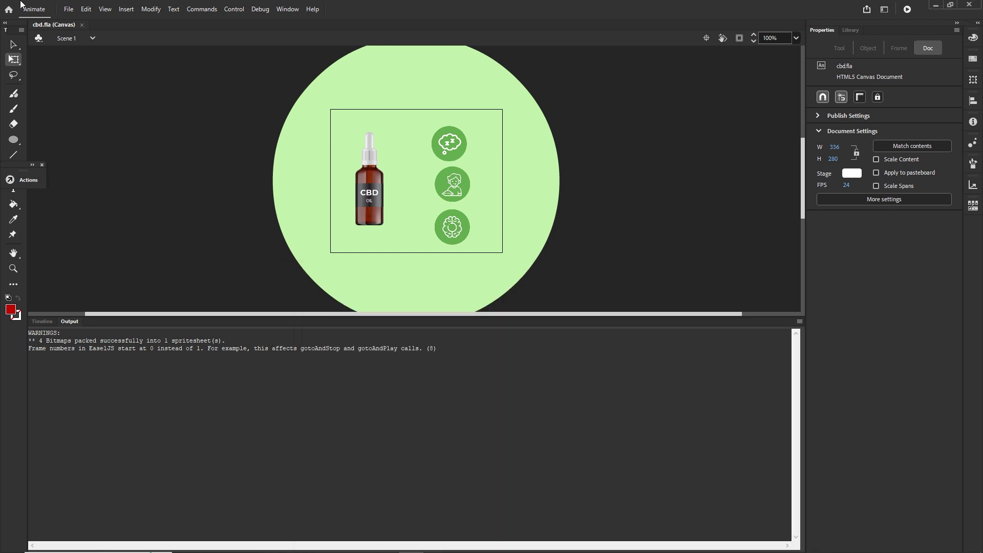
- Open Publish Settings and browse the output destination to the animate folder
{"action": "left_click", "coordinate": [68, 9]}
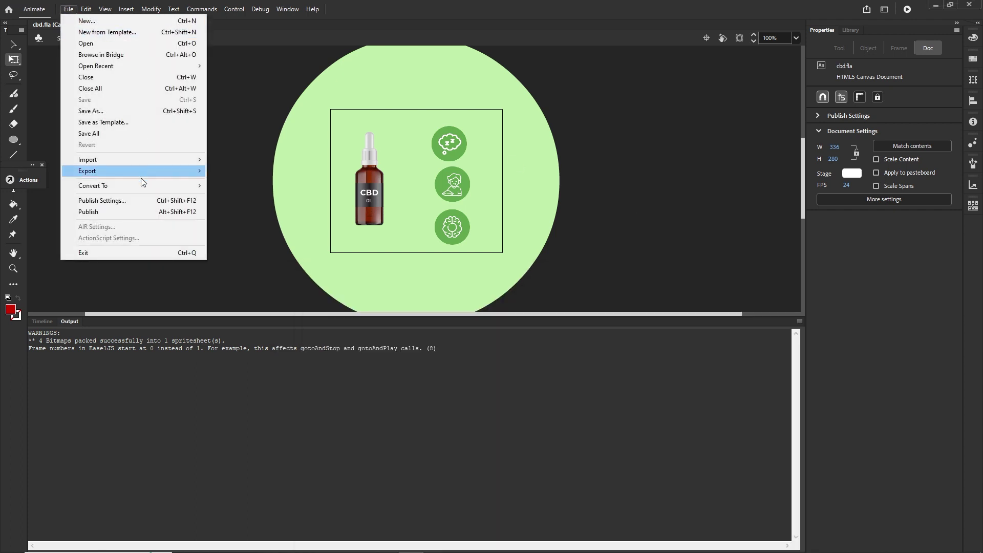
{"action": "left_click", "coordinate": [117, 202]}
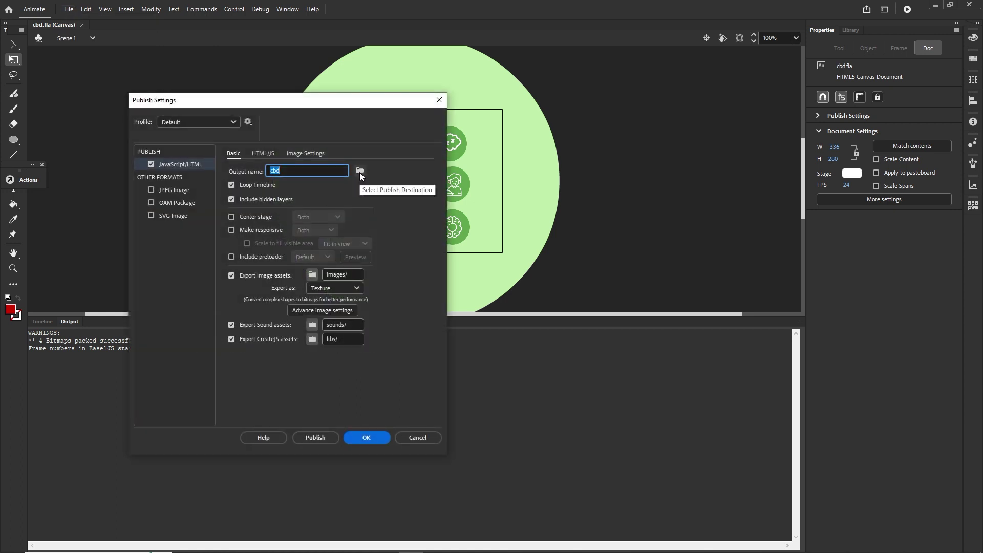
{"action": "left_click", "coordinate": [360, 172]}
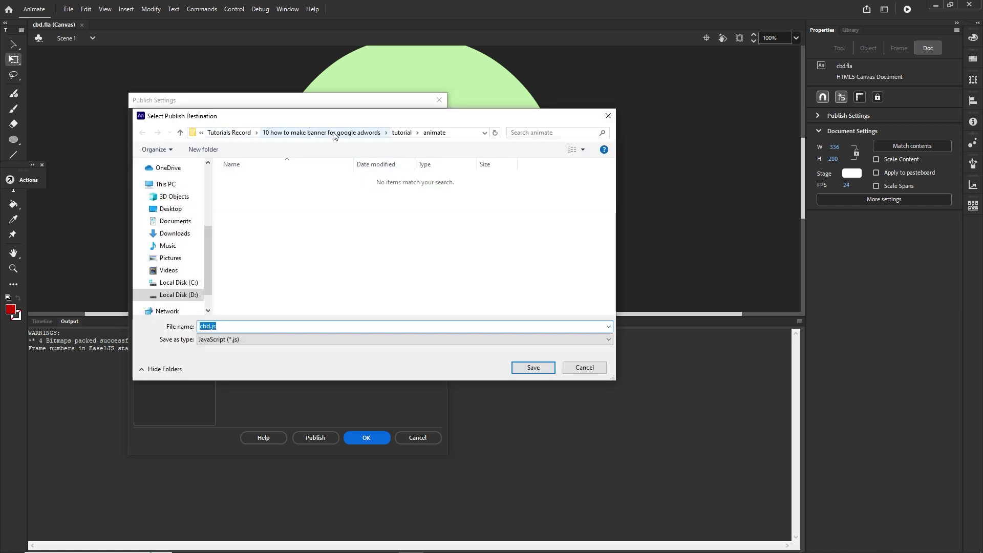
{"action": "left_click", "coordinate": [401, 133]}
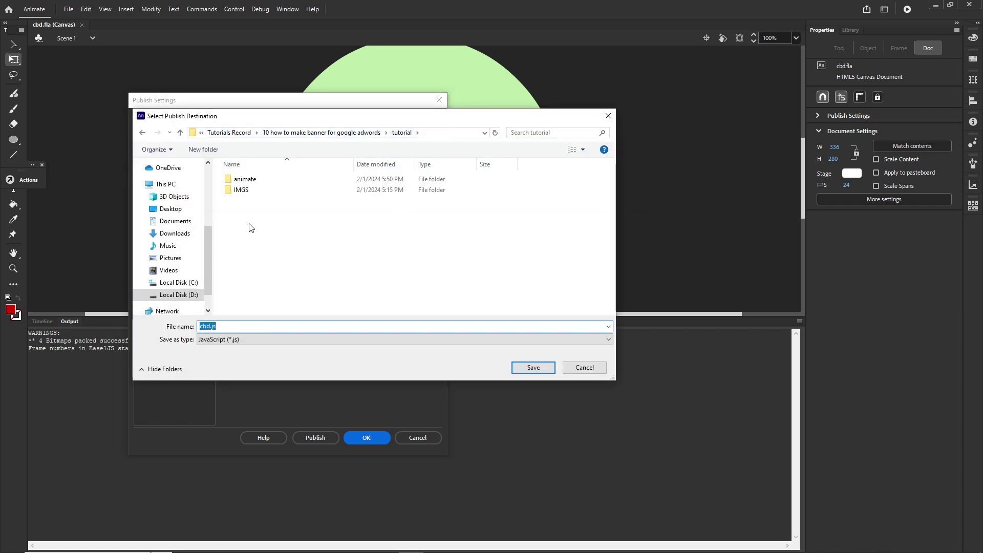
{"action": "double_click", "coordinate": [254, 180]}
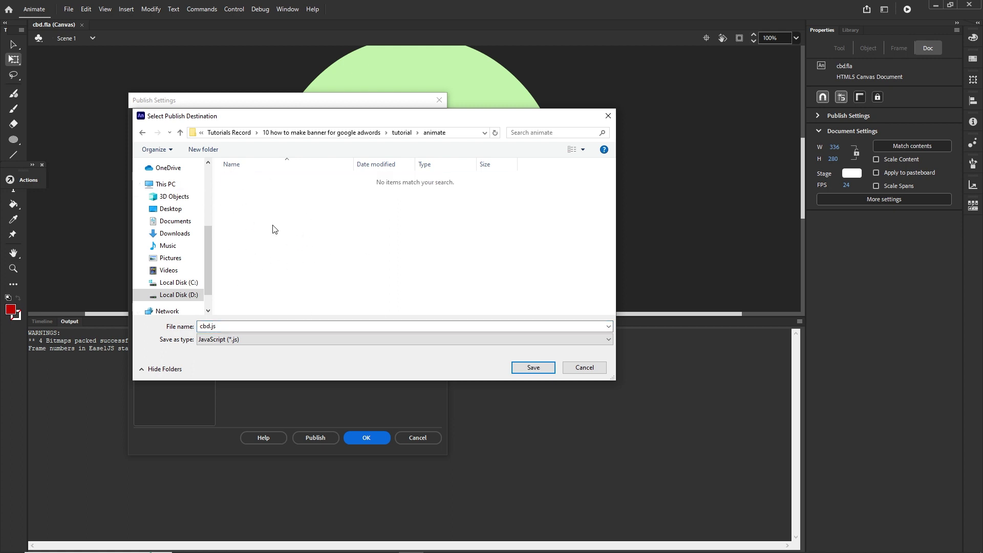
- Create a new folder named index inside the animate folder and open it
{"action": "right_click", "coordinate": [255, 215]}
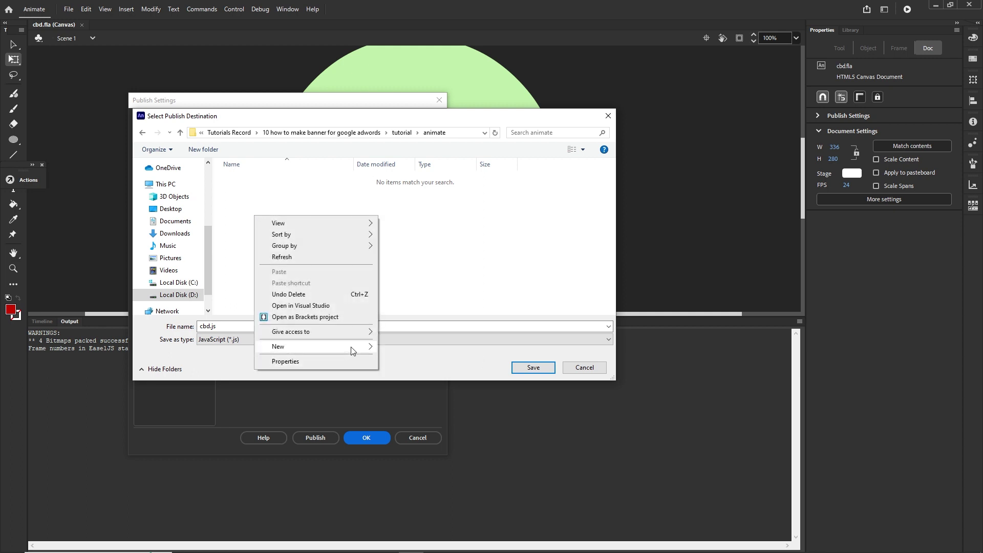
{"action": "mouse_move", "coordinate": [340, 346]}
{"action": "left_click", "coordinate": [398, 349]}
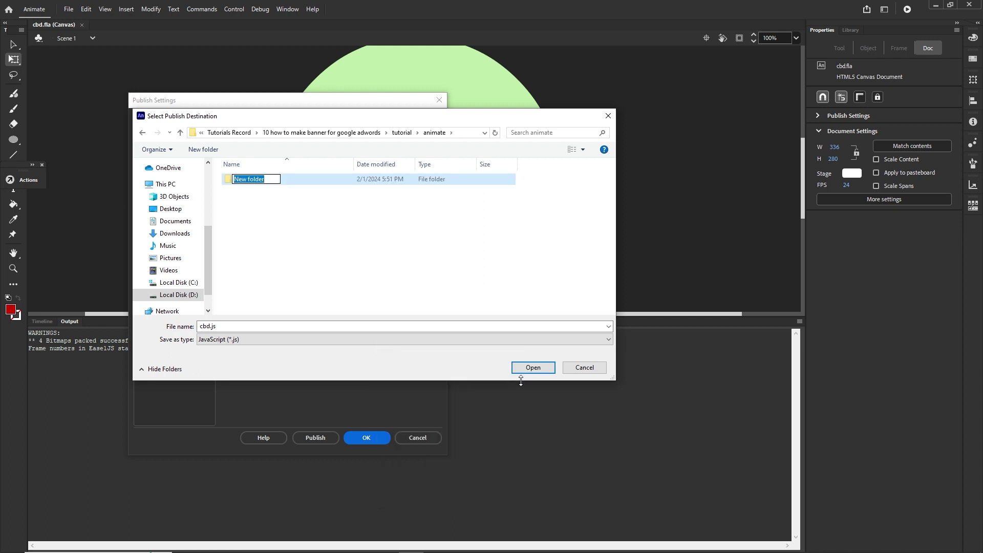
{"action": "type", "text": "index"}
{"action": "key", "text": "BackSpace"}
{"action": "key", "text": "BackSpace"}
{"action": "key", "text": "BackSpace"}
{"action": "key", "text": "BackSpace"}
{"action": "key", "text": "BackSpace"}
{"action": "type", "text": "expor"}
{"action": "key", "text": "BackSpace"}
{"action": "key", "text": "BackSpace"}
{"action": "key", "text": "BackSpace"}
{"action": "type", "text": "index"}
{"action": "left_click", "coordinate": [334, 259]}
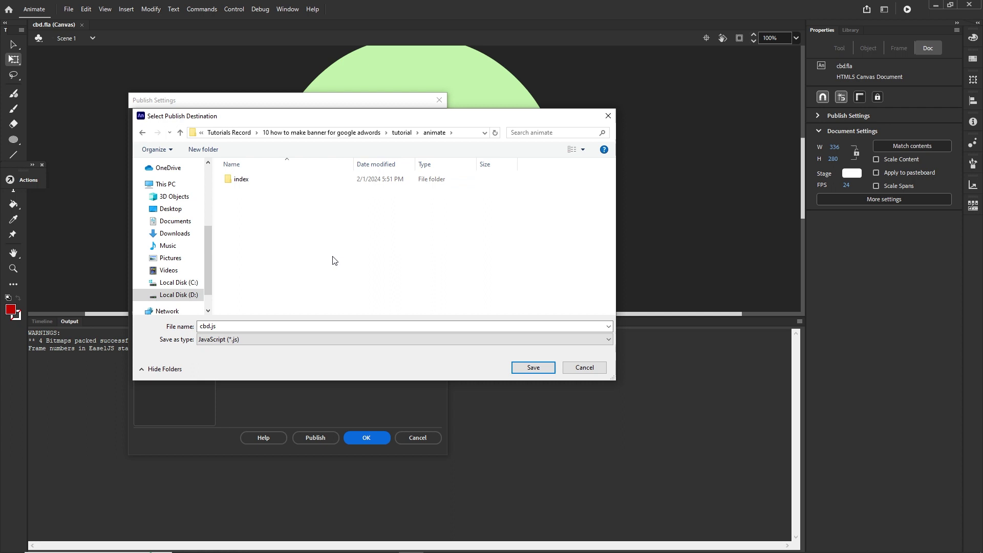
{"action": "double_click", "coordinate": [238, 181]}
- Set the publish output to ./index/index, apply the settings, and publish as HTML5 Canvas
{"action": "double_click", "coordinate": [215, 326]}
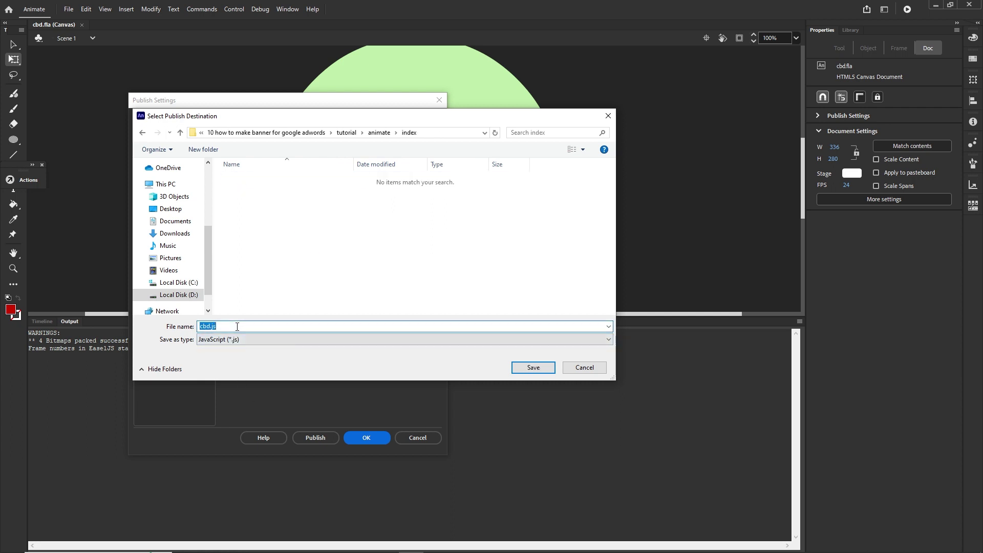
{"action": "type", "text": "index"}
{"action": "left_click", "coordinate": [533, 367]}
{"action": "left_click", "coordinate": [377, 437]}
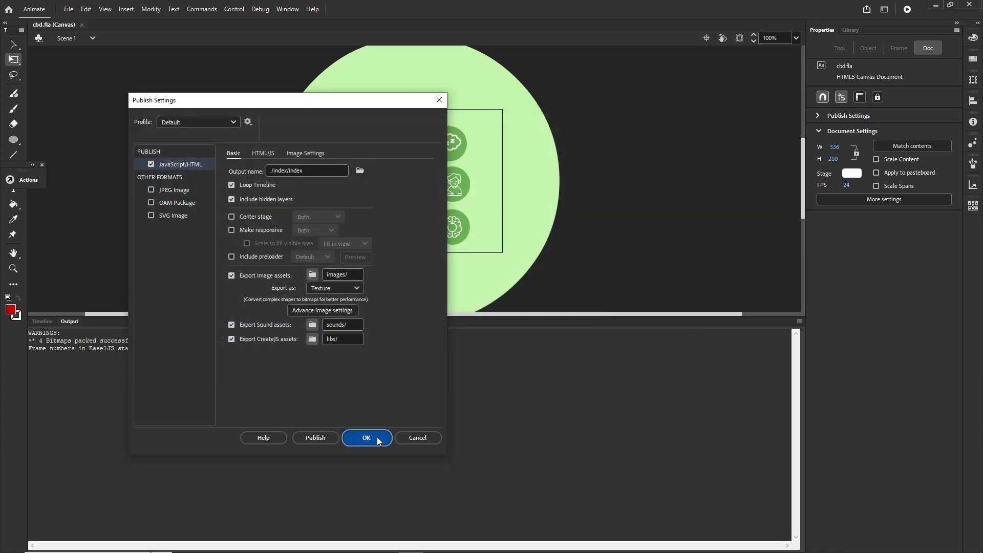
{"action": "left_click", "coordinate": [69, 10]}
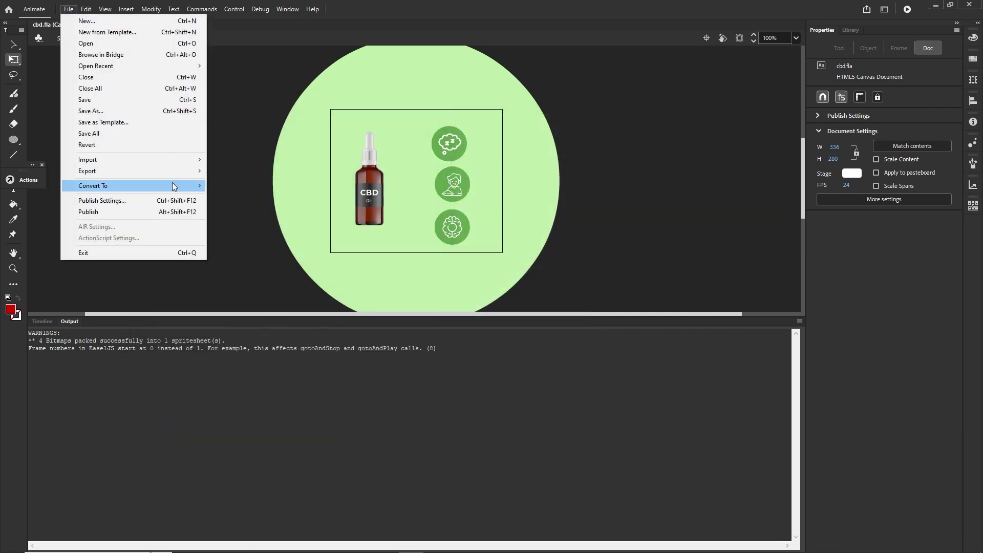
{"action": "left_click", "coordinate": [118, 212]}
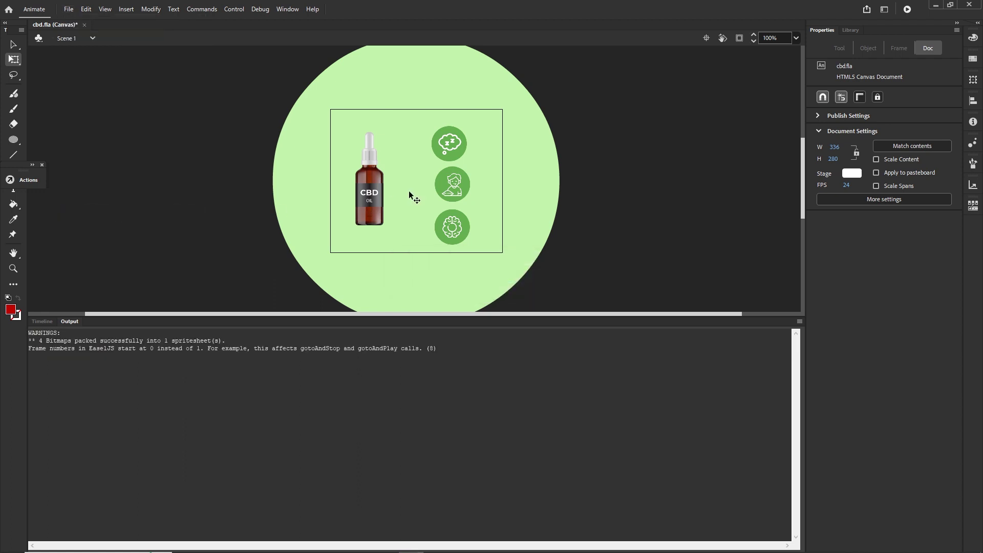
{"action": "left_click", "coordinate": [235, 544]}
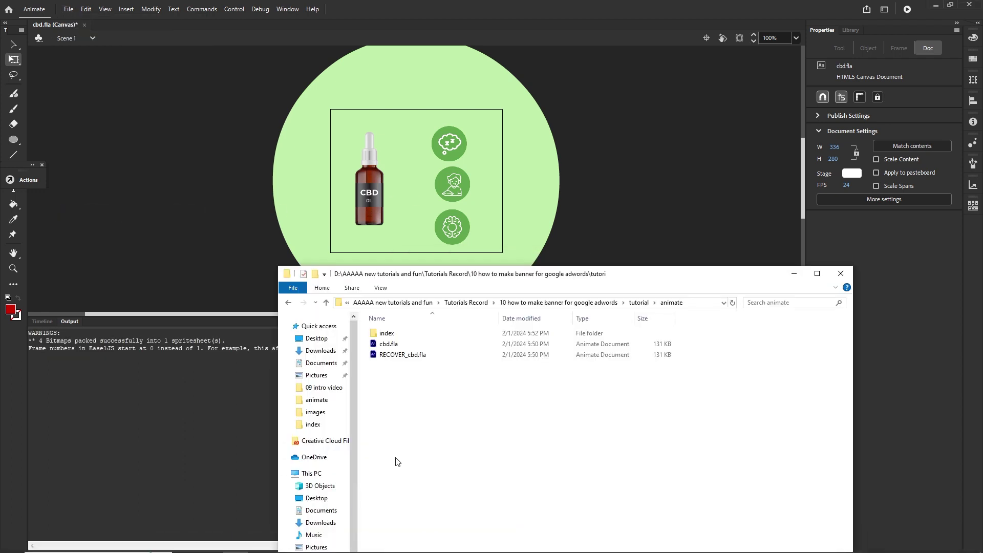
{"action": "double_click", "coordinate": [391, 338]}
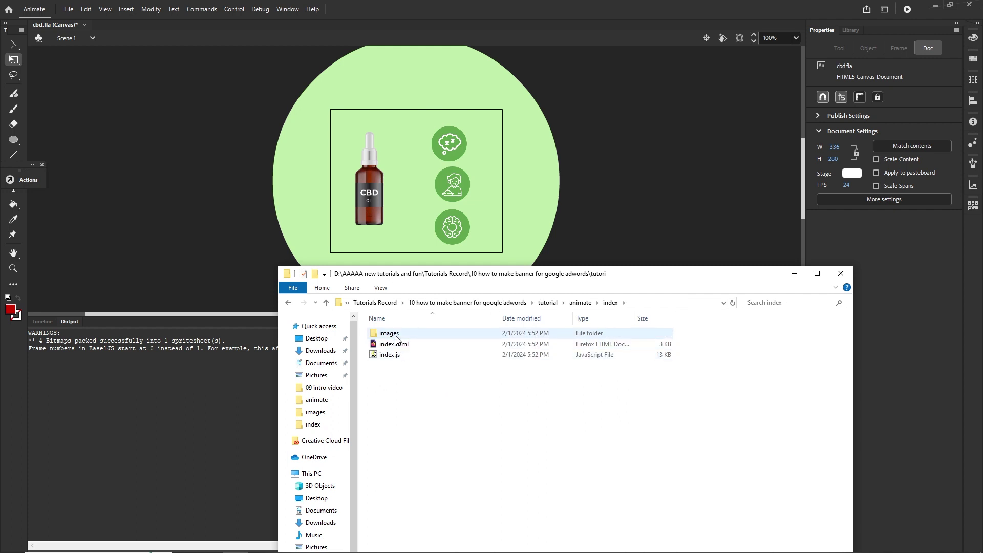
{"action": "double_click", "coordinate": [396, 334]}
{"action": "left_click", "coordinate": [289, 303]}
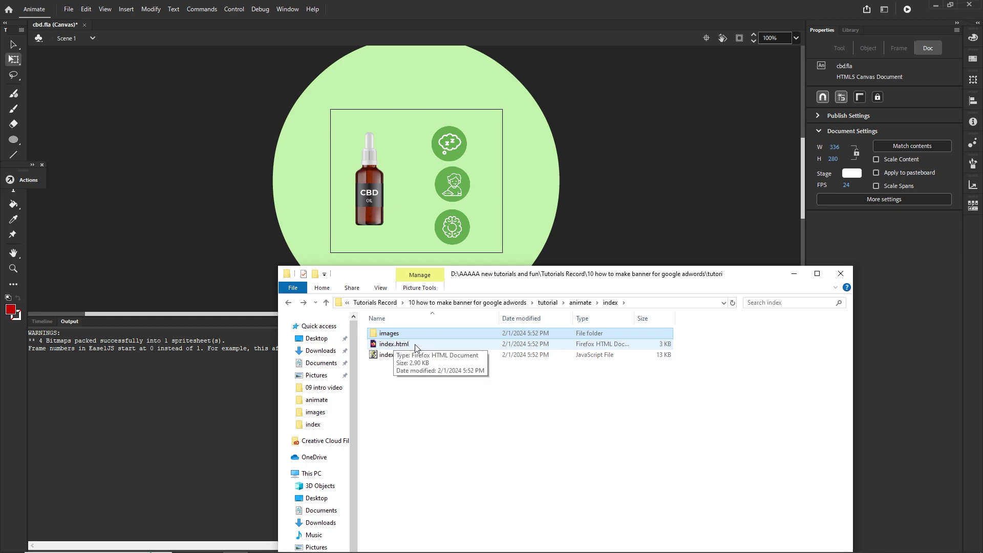
{"action": "left_click", "coordinate": [390, 350]}
{"action": "double_click", "coordinate": [389, 350]}
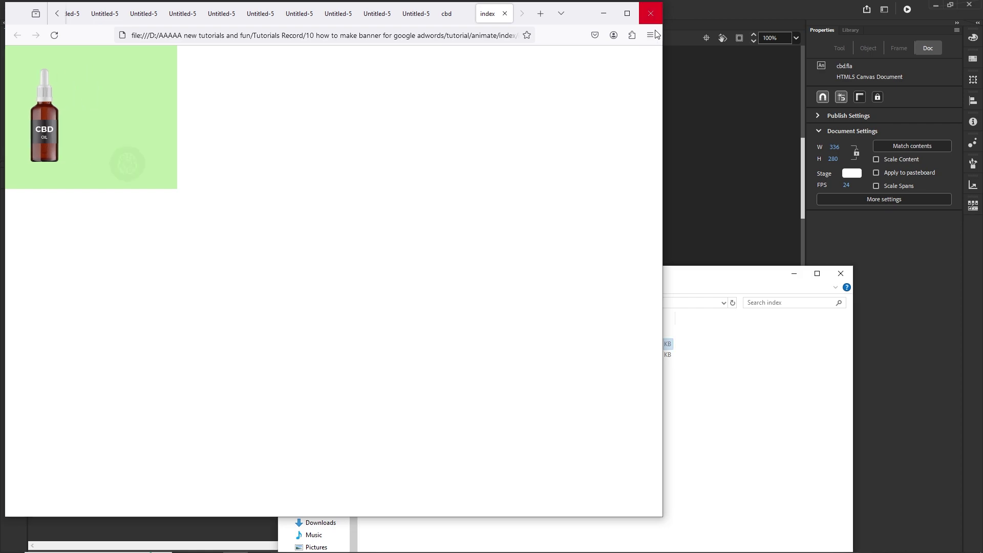
{"action": "left_click", "coordinate": [650, 13]}
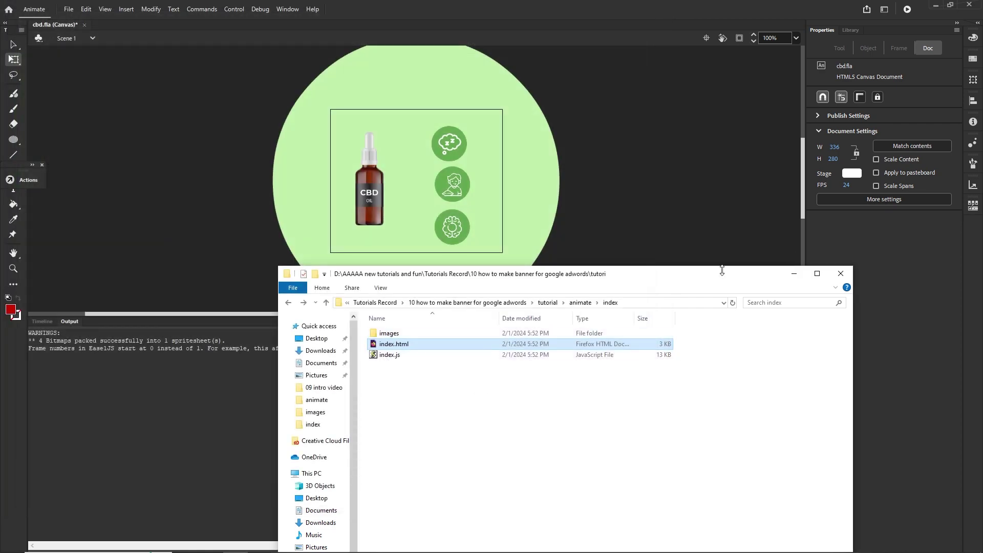
{"action": "left_click", "coordinate": [785, 274]}
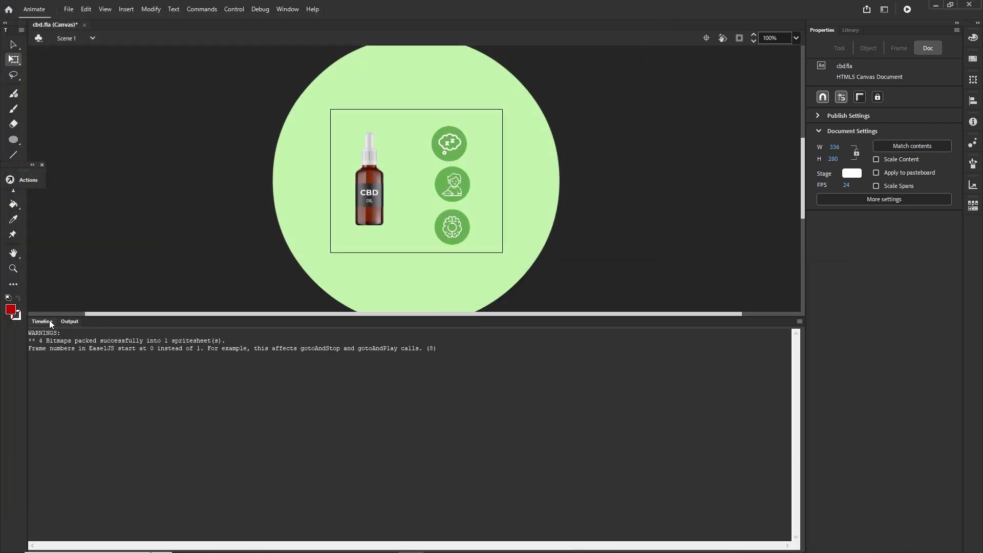
- Show the Timeline panel in place of Output, then switch over to Chrome
{"action": "left_click", "coordinate": [49, 321]}
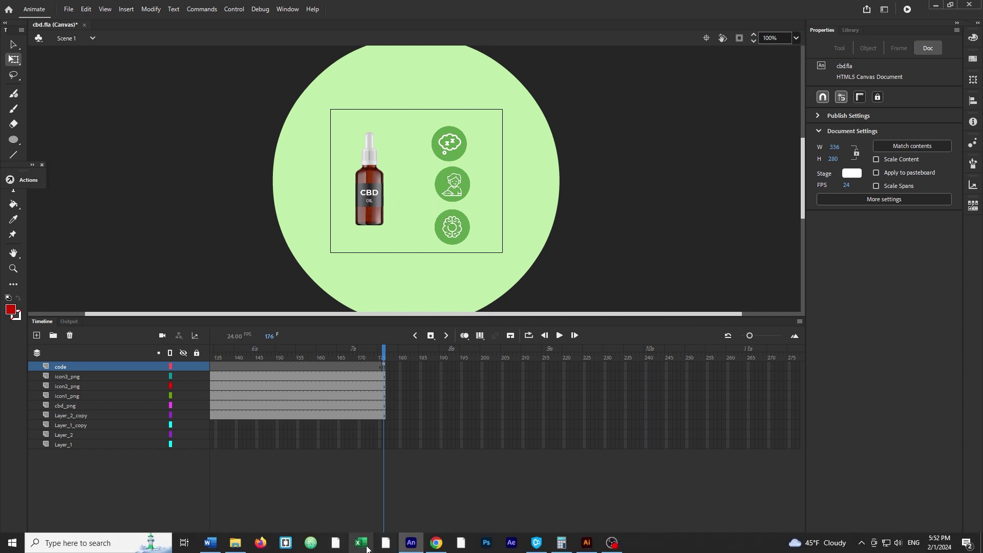
{"action": "left_click", "coordinate": [437, 543]}
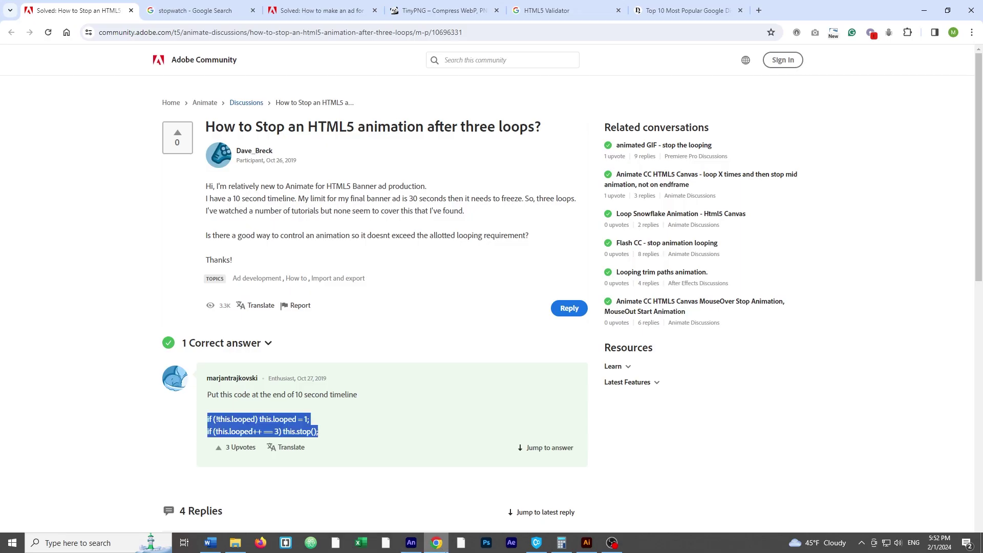
- Check the 300 x 250 and 336 x 280 sizes in the display ad sizes article, then return to Animate
{"action": "left_click", "coordinate": [671, 11]}
{"action": "scroll", "coordinate": [460, 296], "scroll_direction": "up", "scroll_amount": 3}
{"action": "scroll", "coordinate": [296, 460], "scroll_direction": "down", "scroll_amount": 4}
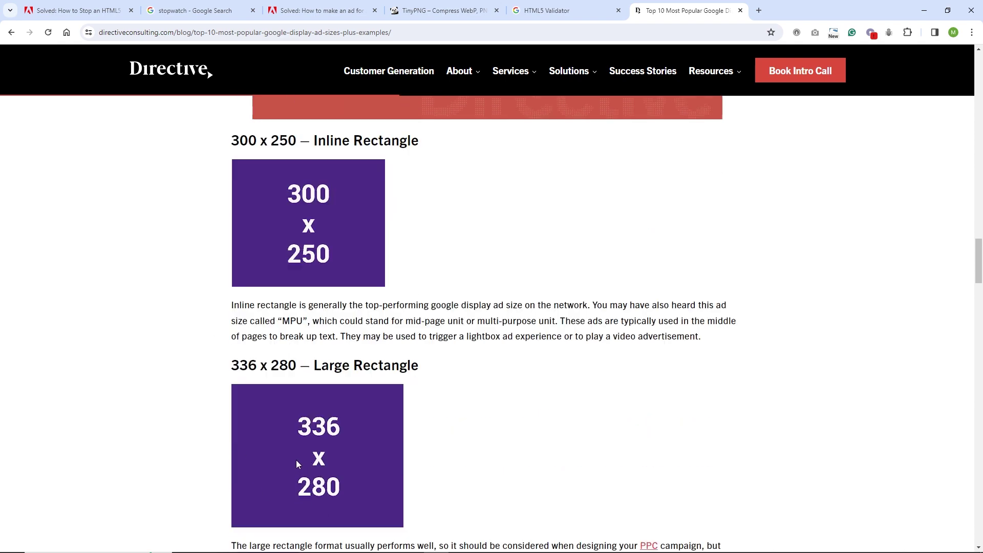
{"action": "scroll", "coordinate": [366, 375], "scroll_direction": "up", "scroll_amount": 4}
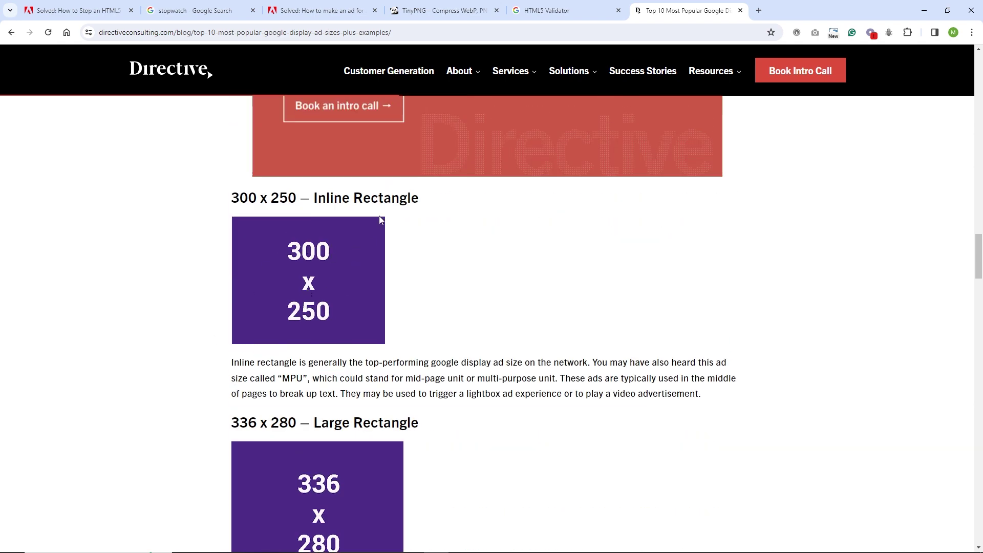
{"action": "mouse_move", "coordinate": [320, 548]}
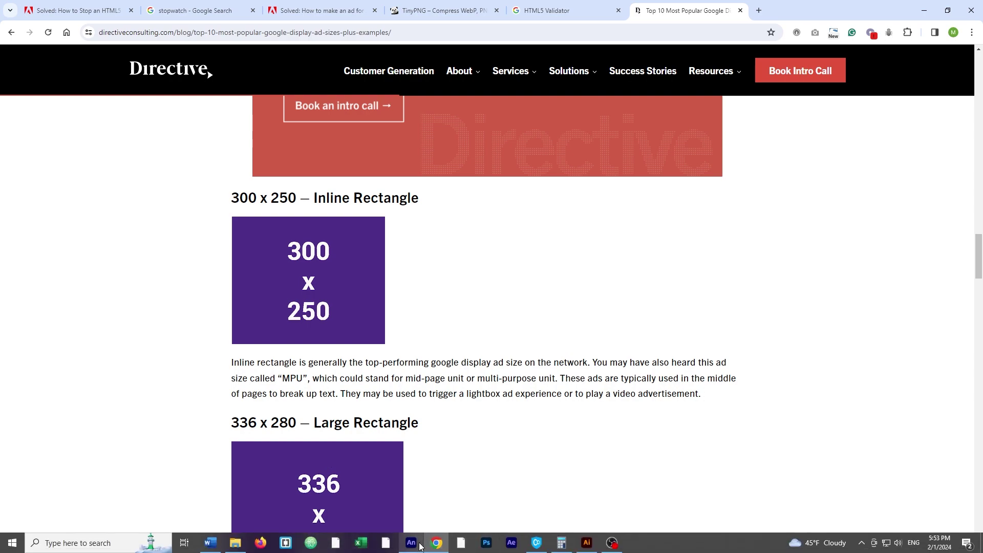
{"action": "left_click", "coordinate": [414, 546]}
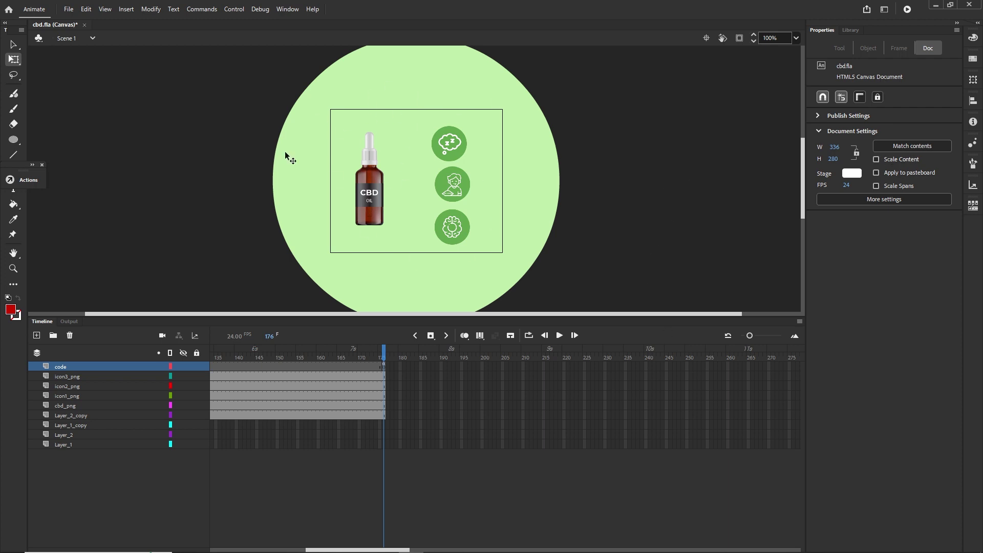
- Resize the stage to 300 × 250 from a centre anchor with Scale content on, then test-publish
{"action": "left_click", "coordinate": [68, 10]}
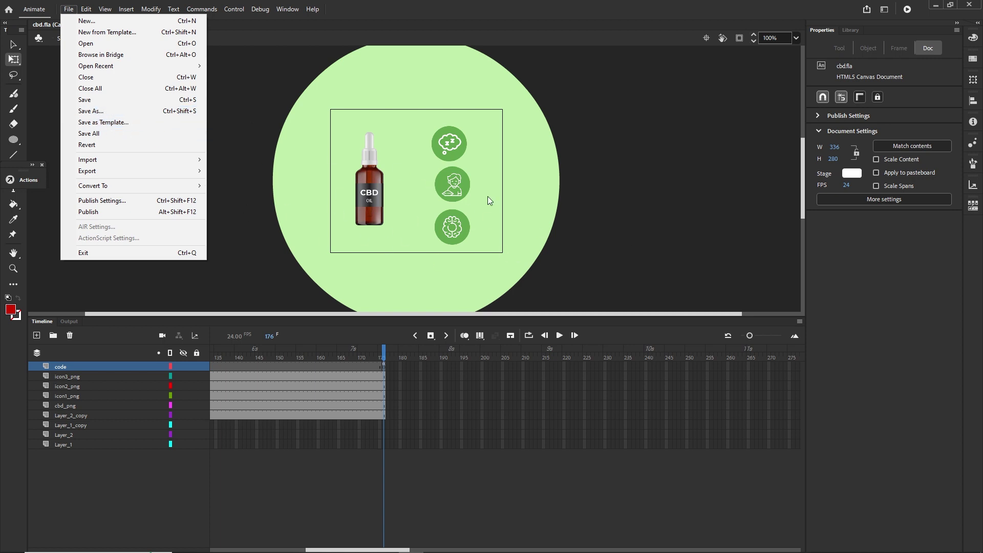
{"action": "left_click", "coordinate": [609, 197]}
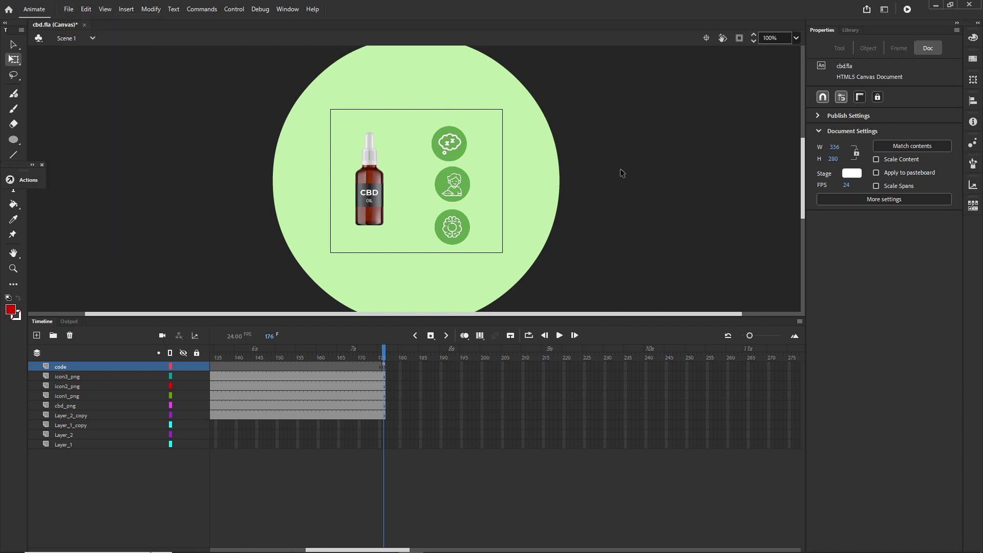
{"action": "left_click", "coordinate": [883, 199]}
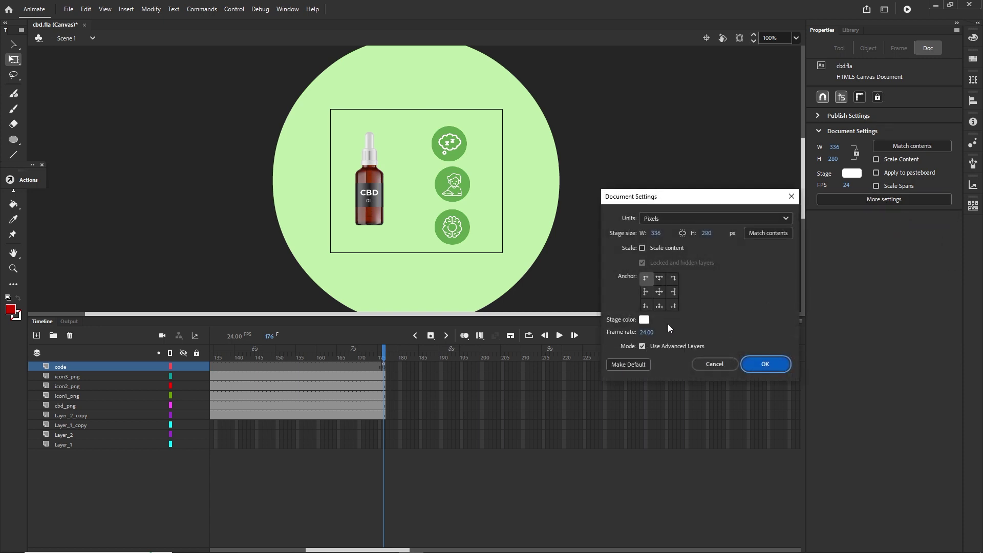
{"action": "left_click", "coordinate": [660, 291]}
{"action": "left_click", "coordinate": [642, 248]}
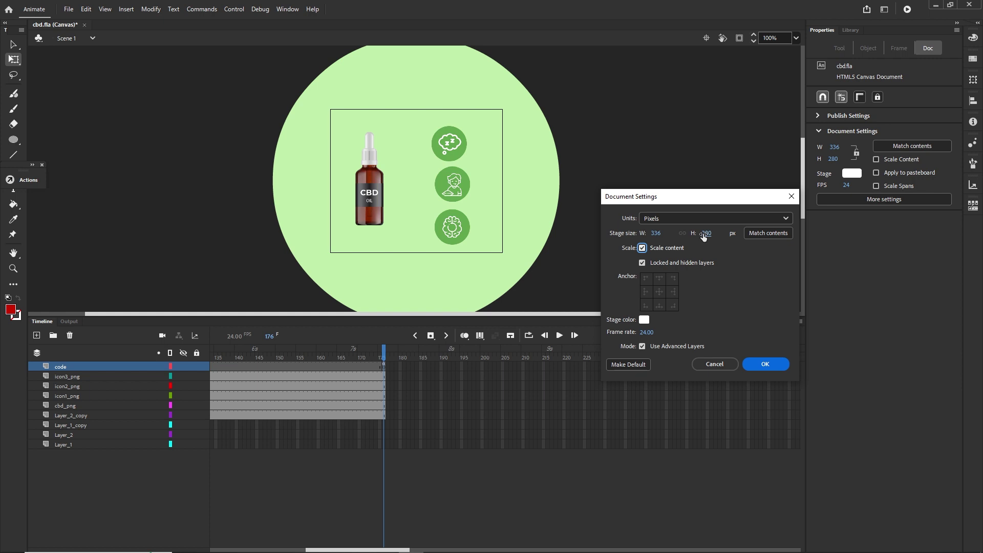
{"action": "left_click", "coordinate": [655, 234]}
{"action": "type", "text": "300"}
{"action": "left_click", "coordinate": [765, 364]}
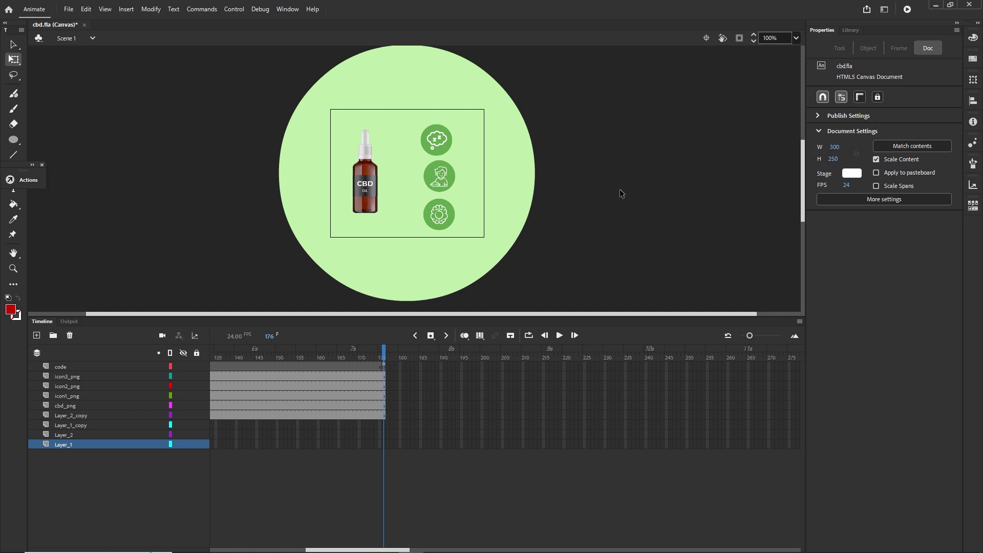
{"action": "key", "text": "ctrl+Return"}
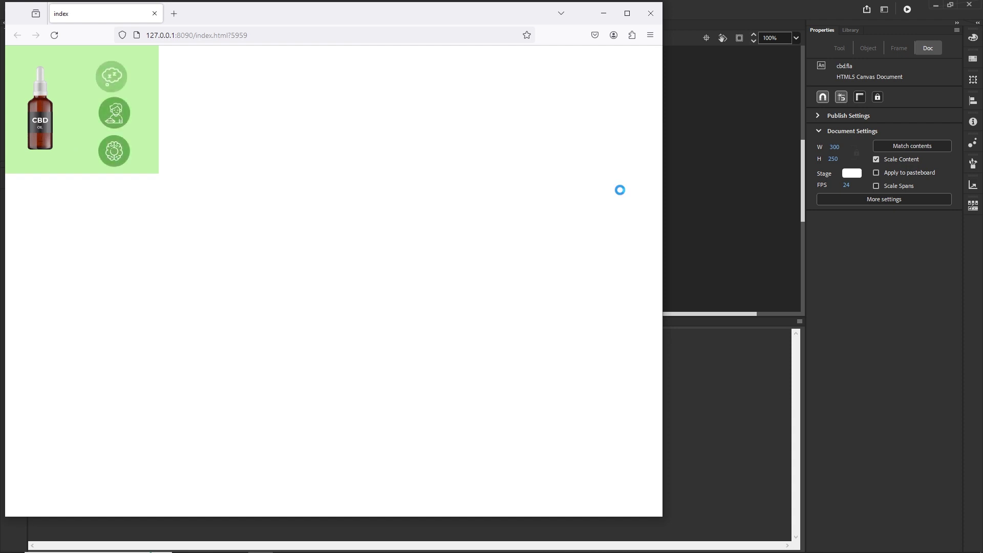
- Leave the 300 × 250 Firefox preview and reopen Animate's Document Settings
{"action": "left_click", "coordinate": [604, 13]}
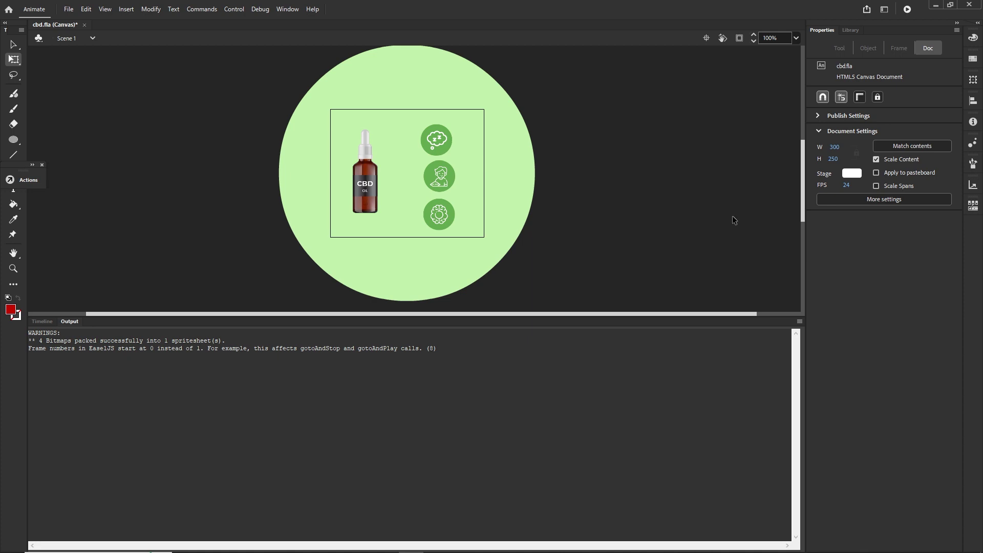
{"action": "left_click", "coordinate": [889, 199]}
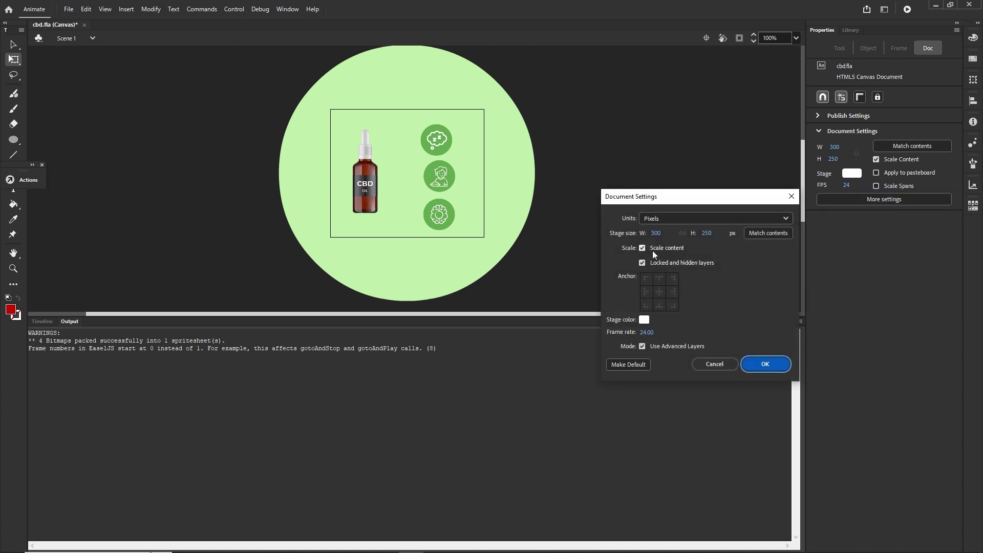
- Enter stage width 336 and height 280 with content scaling, apply, and reopen Document Settings
{"action": "left_click", "coordinate": [656, 233]}
{"action": "type", "text": "33"}
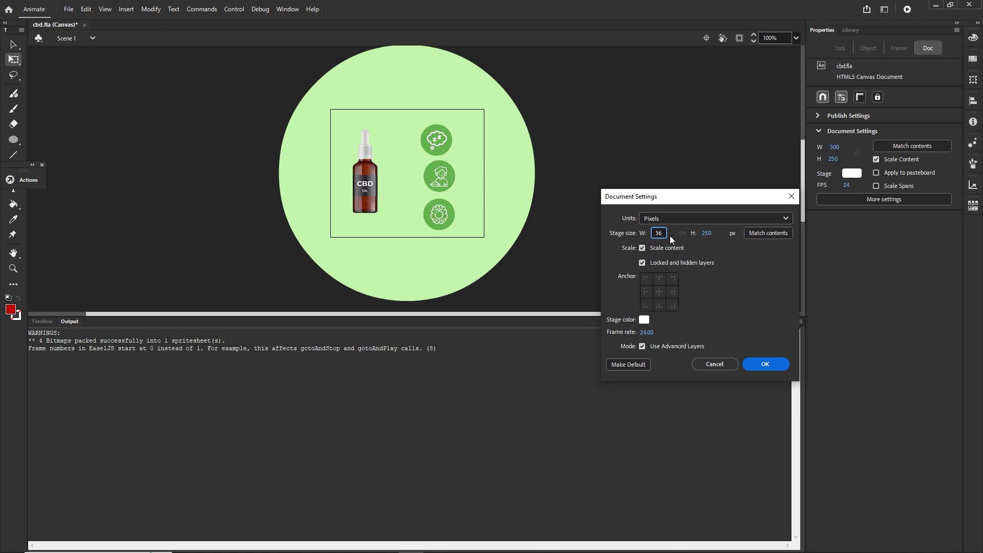
{"action": "type", "text": "00"}
{"action": "left_click", "coordinate": [745, 311]}
{"action": "left_click", "coordinate": [707, 234]}
{"action": "type", "text": "28"}
{"action": "left_click", "coordinate": [773, 364]}
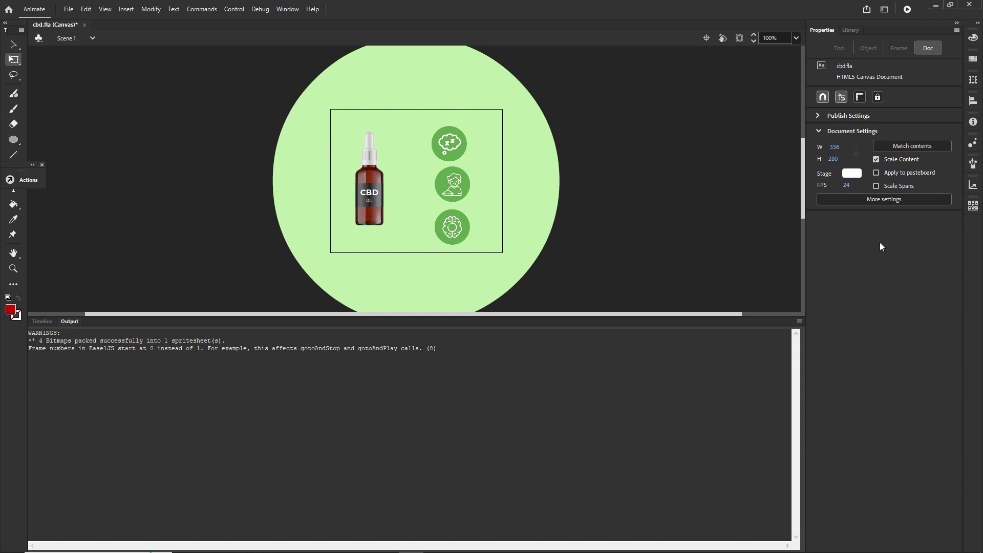
{"action": "left_click", "coordinate": [889, 201]}
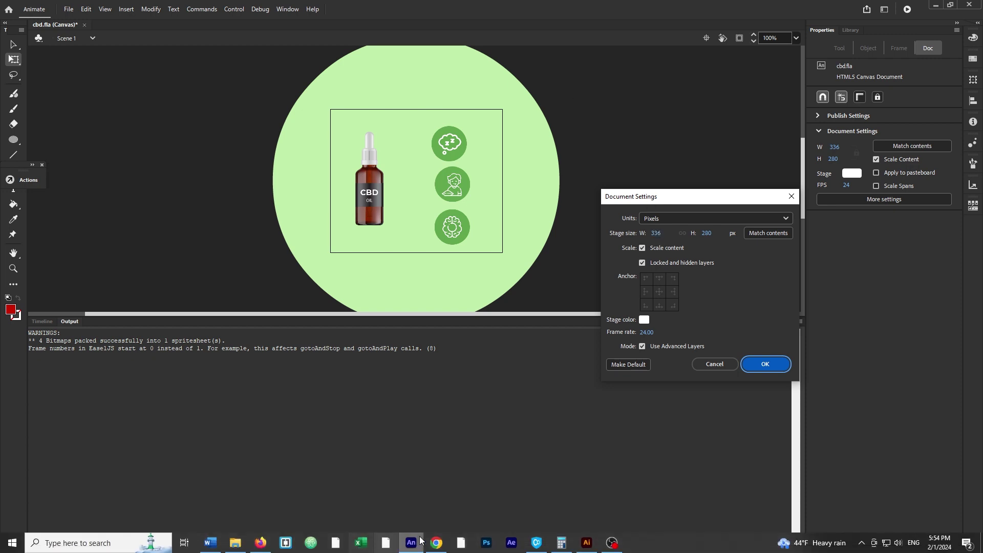
- Compute 336 × 2 = 672 in Calculator, then return to Animate
{"action": "left_click", "coordinate": [561, 542]}
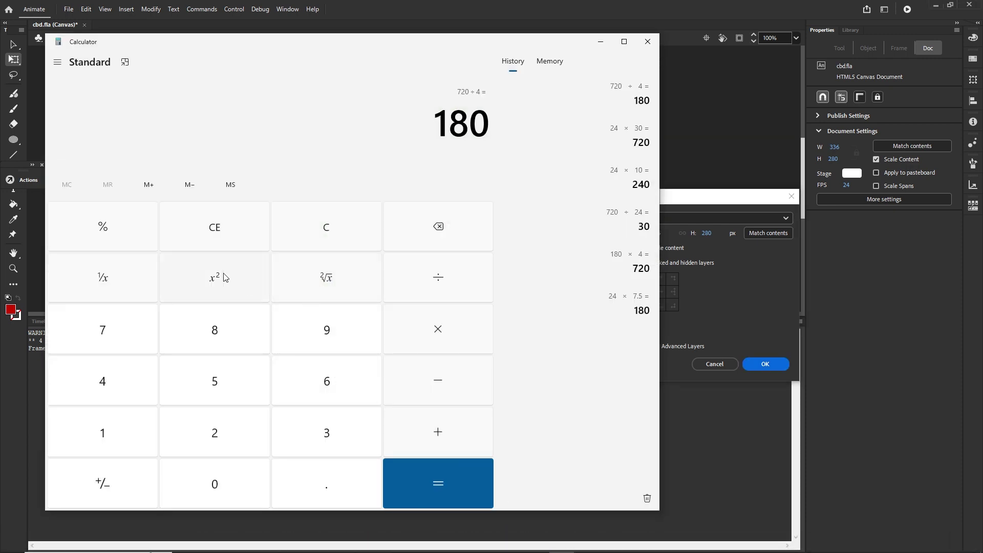
{"action": "left_click", "coordinate": [346, 239]}
{"action": "left_click", "coordinate": [329, 431]}
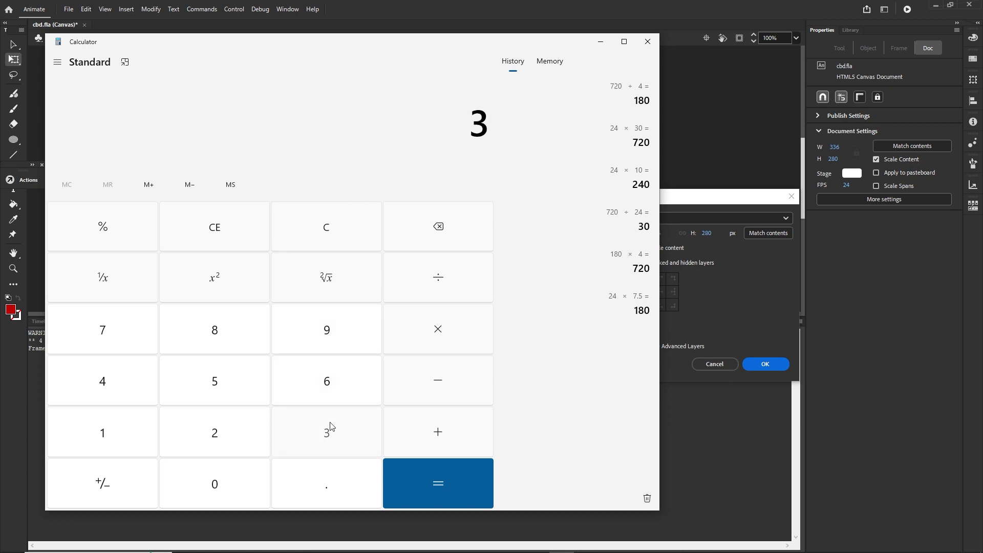
{"action": "left_click", "coordinate": [330, 432]}
{"action": "left_click", "coordinate": [328, 384]}
{"action": "left_click", "coordinate": [431, 339]}
{"action": "left_click", "coordinate": [233, 440]}
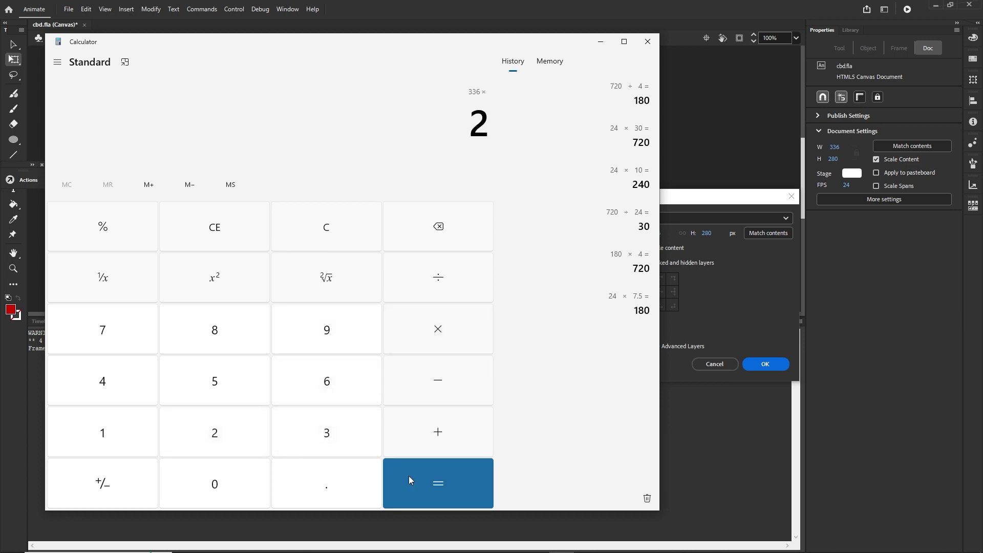
{"action": "left_click", "coordinate": [431, 486]}
{"action": "left_click", "coordinate": [601, 42]}
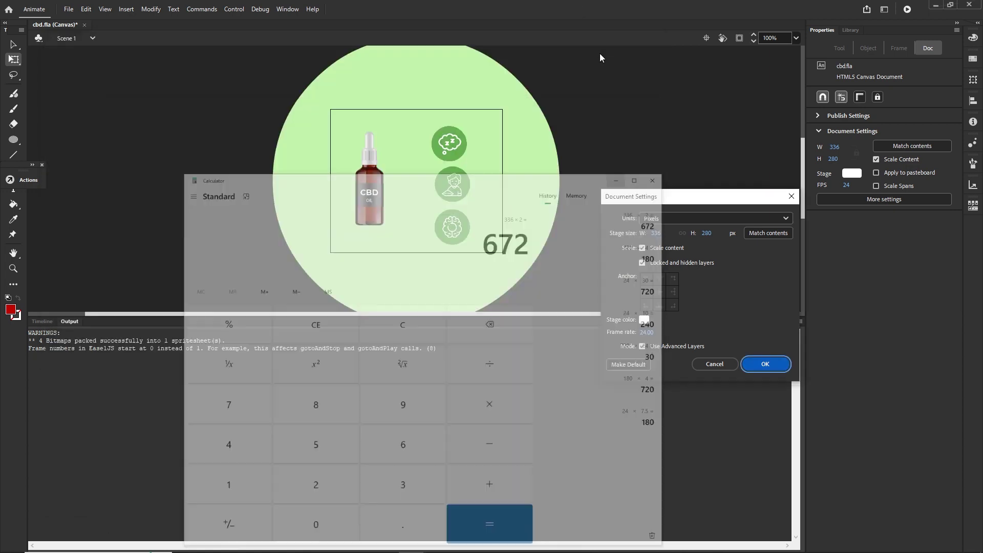
- Double the stage to 672 × 560 with content scaled and test it in the browser
{"action": "left_click", "coordinate": [657, 236]}
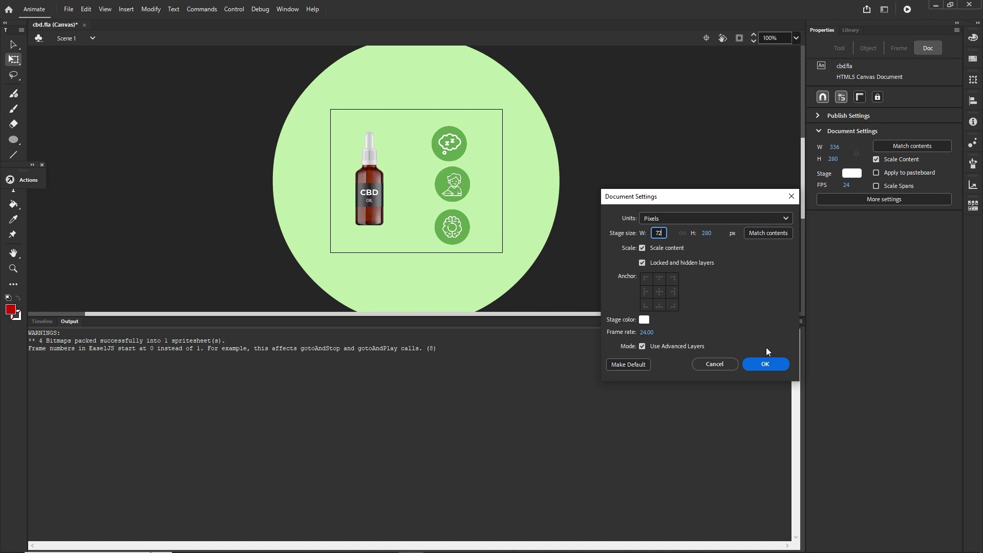
{"action": "left_click", "coordinate": [766, 364]}
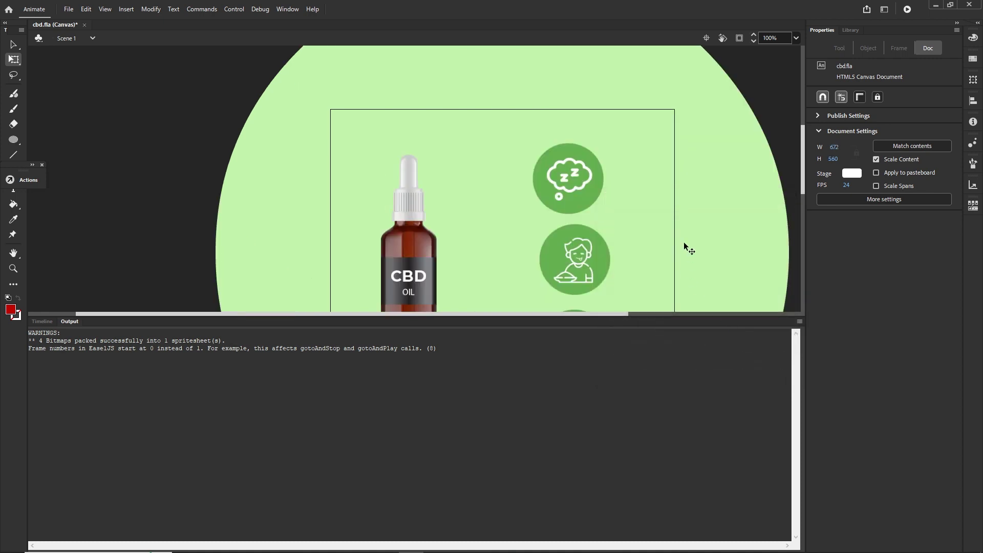
{"action": "key", "text": "ctrl+Return"}
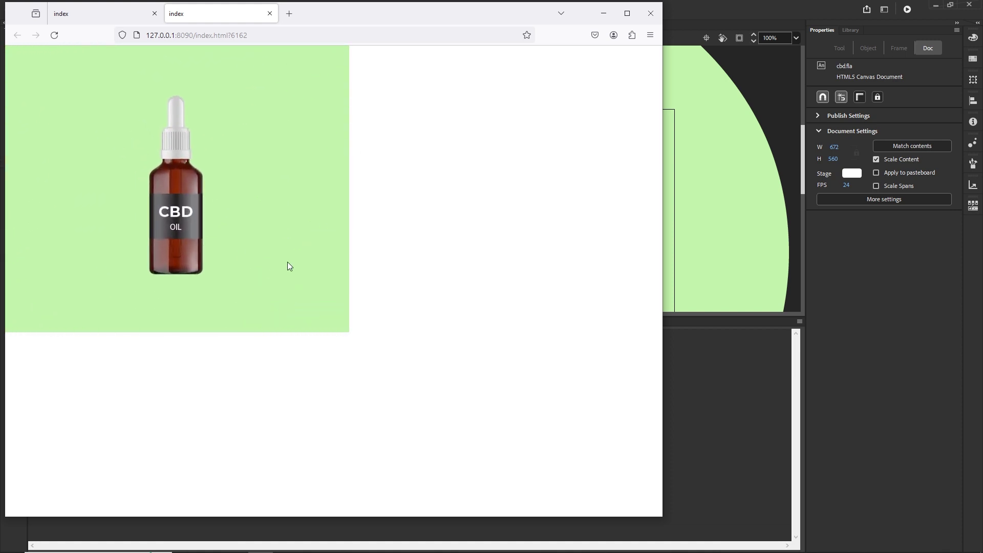
- Compare the smaller and larger banner preview tabs, then undo the stage back to 336 × 280
{"action": "left_click", "coordinate": [114, 20]}
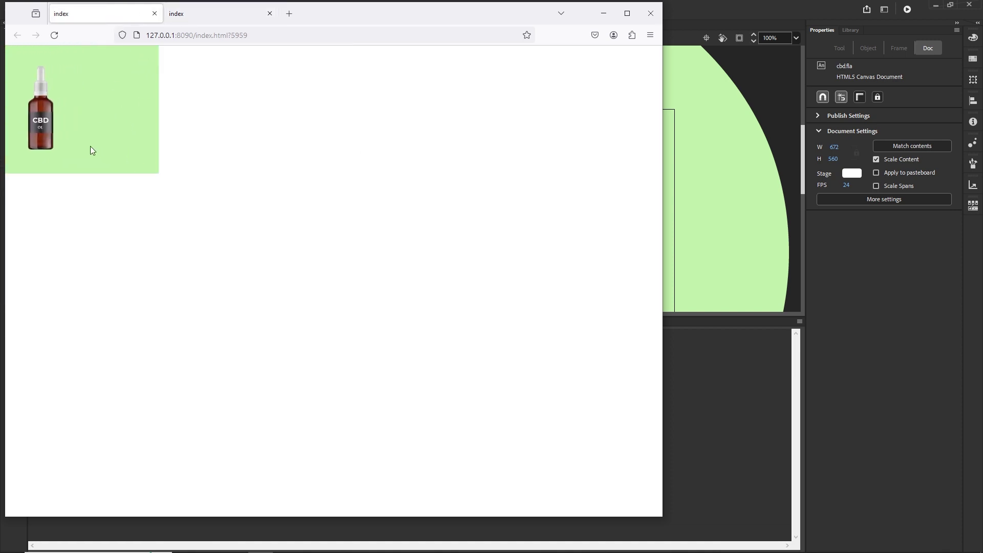
{"action": "left_click", "coordinate": [213, 21]}
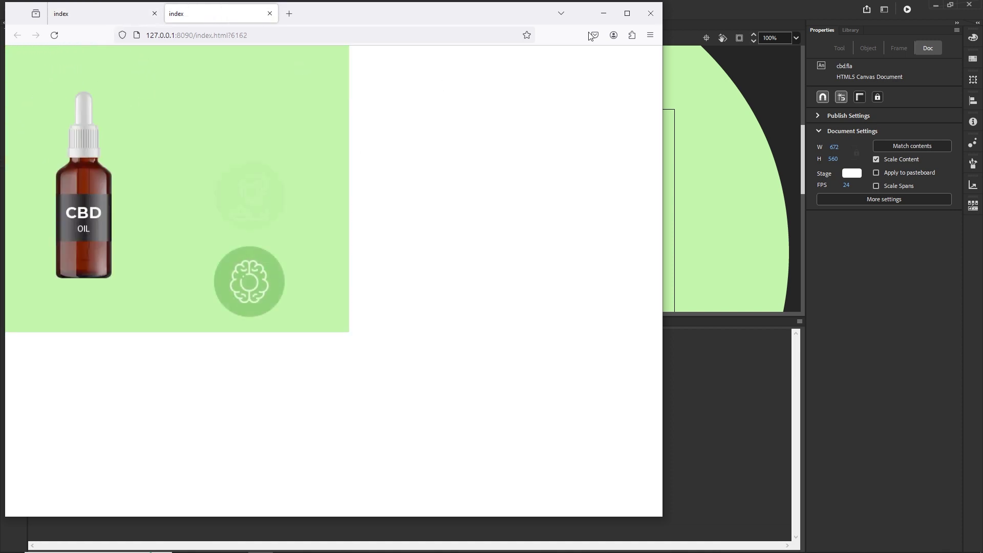
{"action": "left_click", "coordinate": [604, 14]}
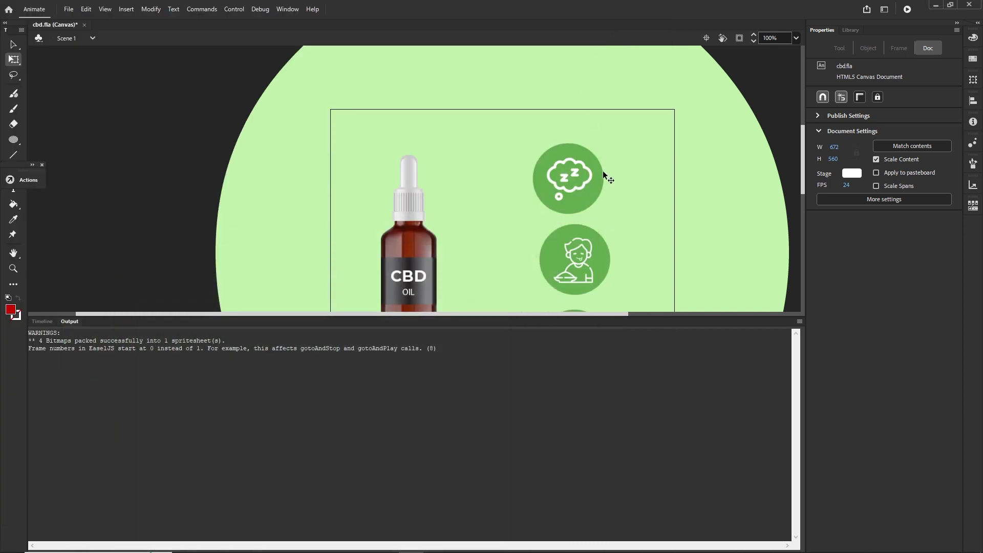
{"action": "key", "text": "ctrl+z"}
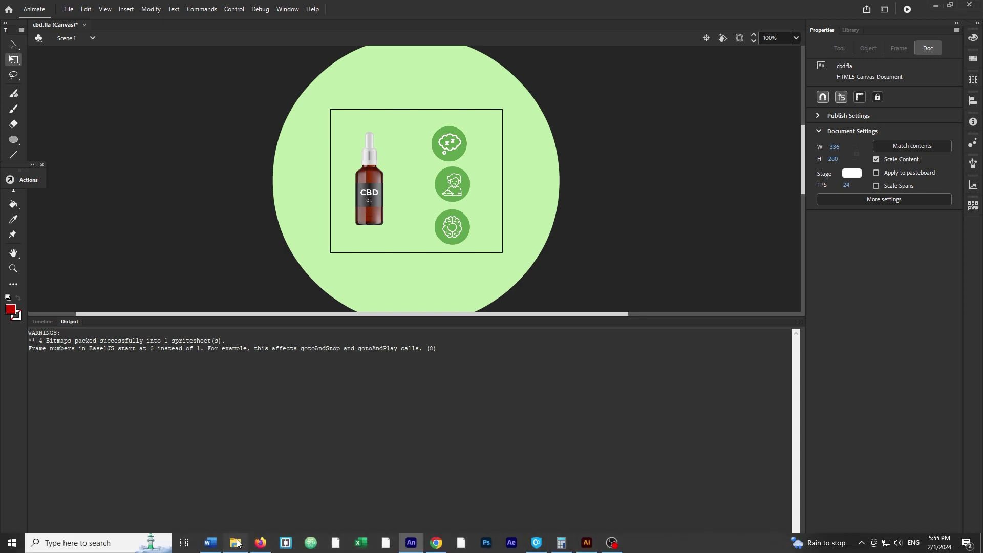
- Look over index.html, index.js and images in the index folder, then return to Animate's timeline
{"action": "left_click", "coordinate": [235, 542]}
{"action": "left_click", "coordinate": [463, 426]}
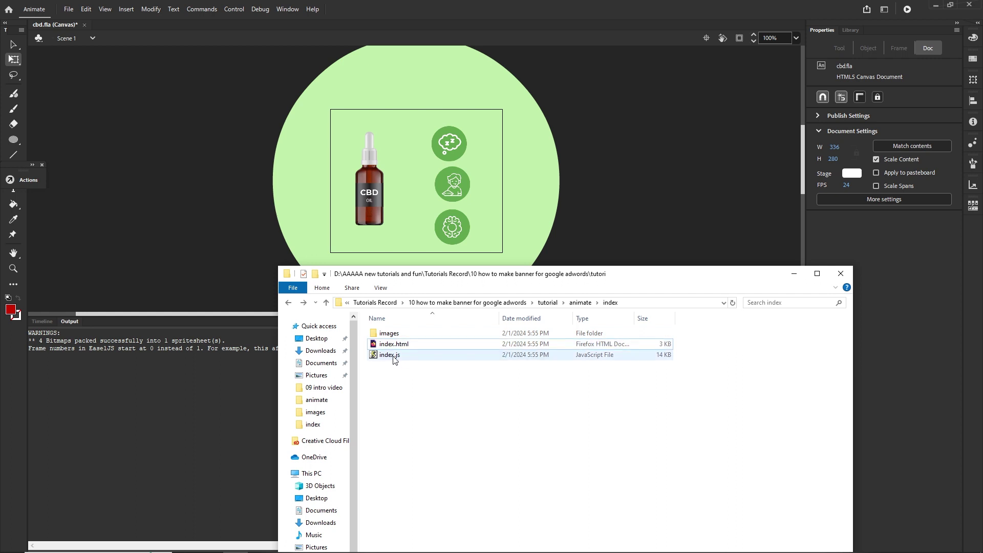
{"action": "left_click", "coordinate": [40, 321]}
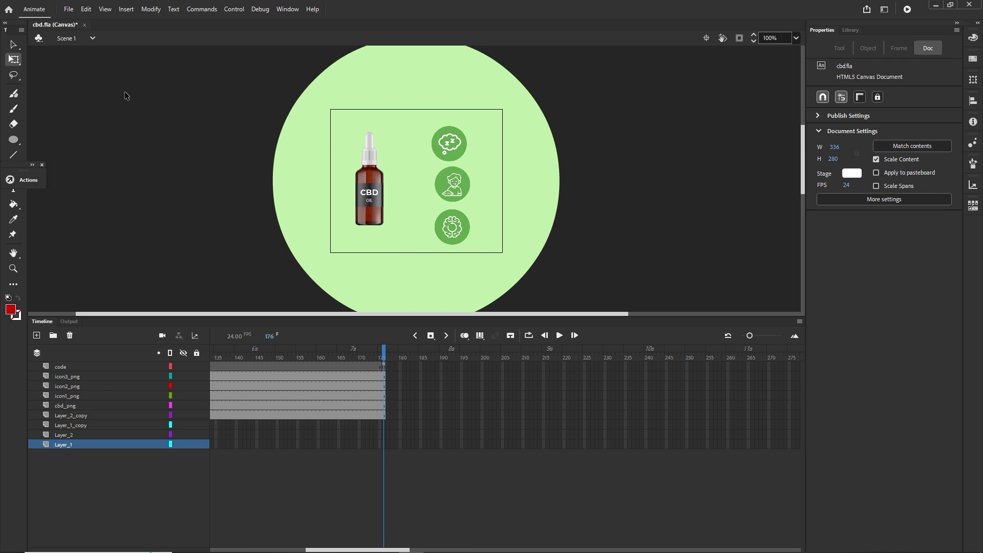
- Uncheck Hosted Libraries on the HTML/JS publish settings tab and republish the banner
{"action": "left_click", "coordinate": [67, 9]}
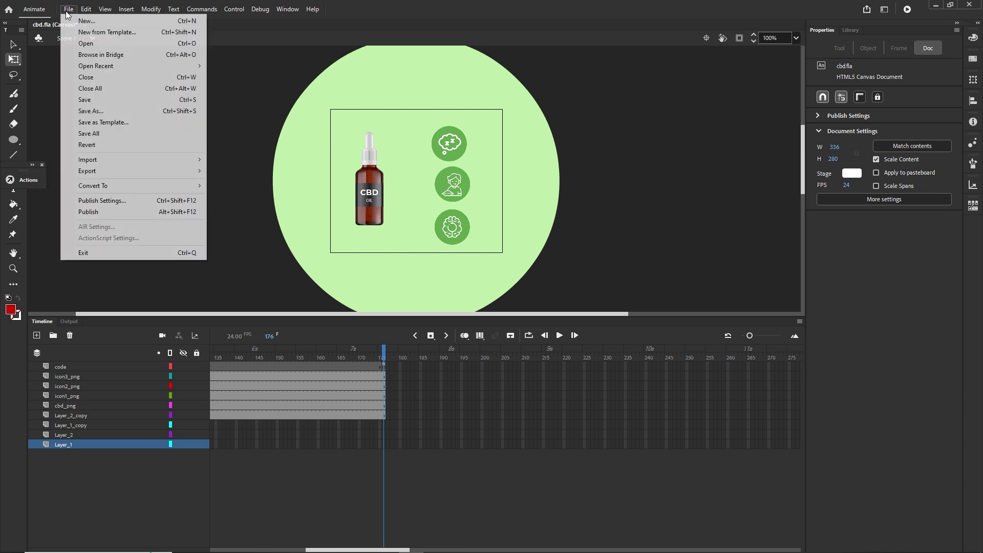
{"action": "left_click", "coordinate": [125, 201]}
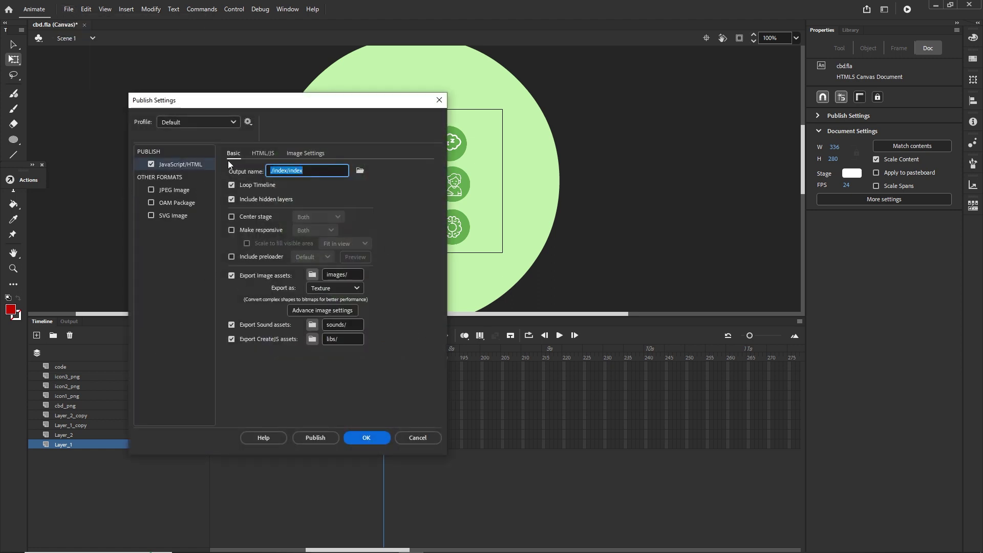
{"action": "left_click", "coordinate": [263, 154]}
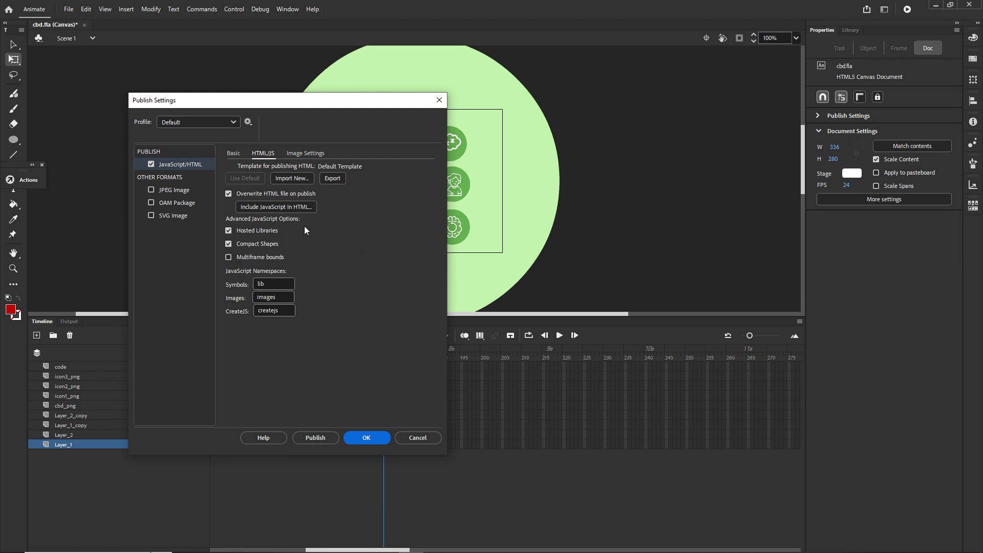
{"action": "left_click", "coordinate": [228, 231]}
{"action": "left_click", "coordinate": [366, 438]}
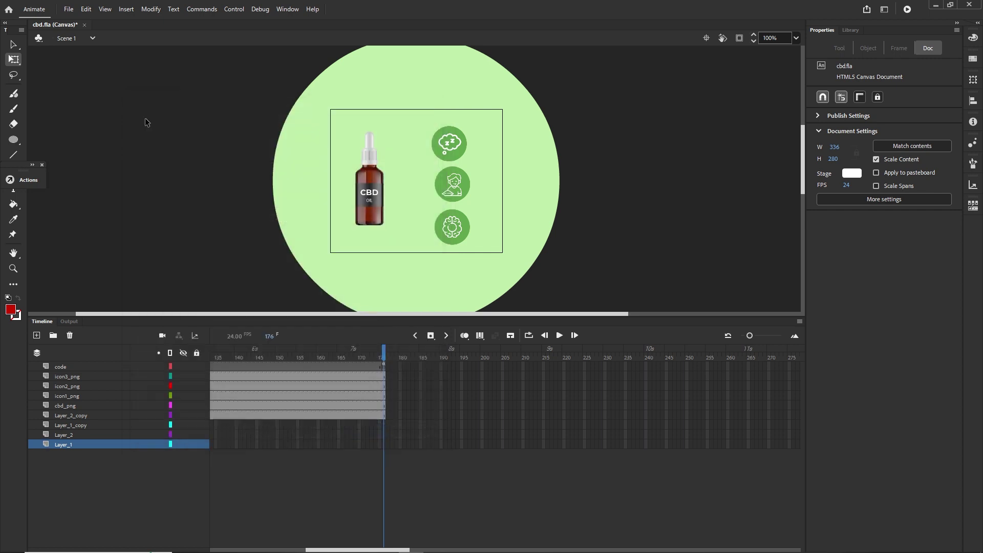
{"action": "left_click", "coordinate": [68, 8]}
{"action": "left_click", "coordinate": [99, 212]}
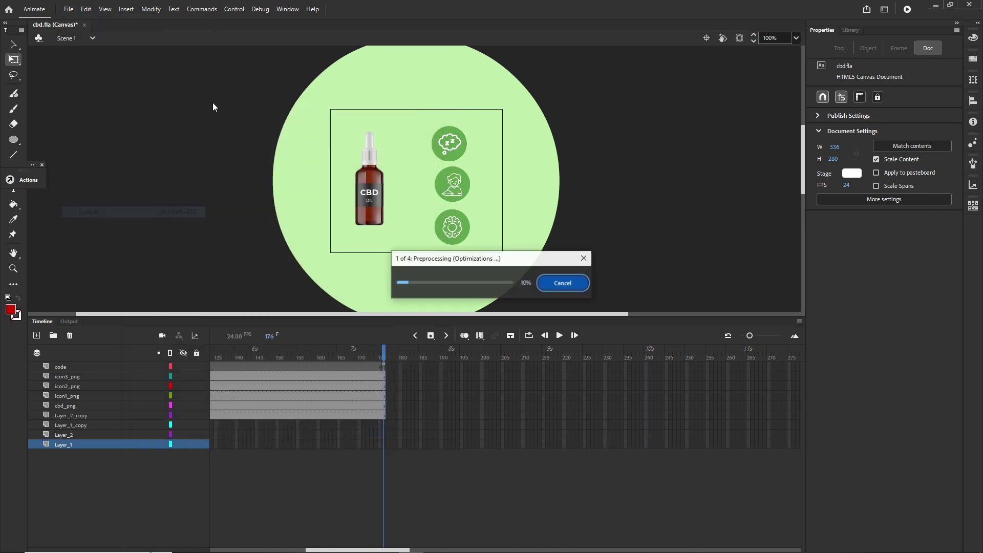
- Browse the published libs > 1.0.0 folder containing createjs.min.js, then back to index
{"action": "left_click", "coordinate": [233, 544]}
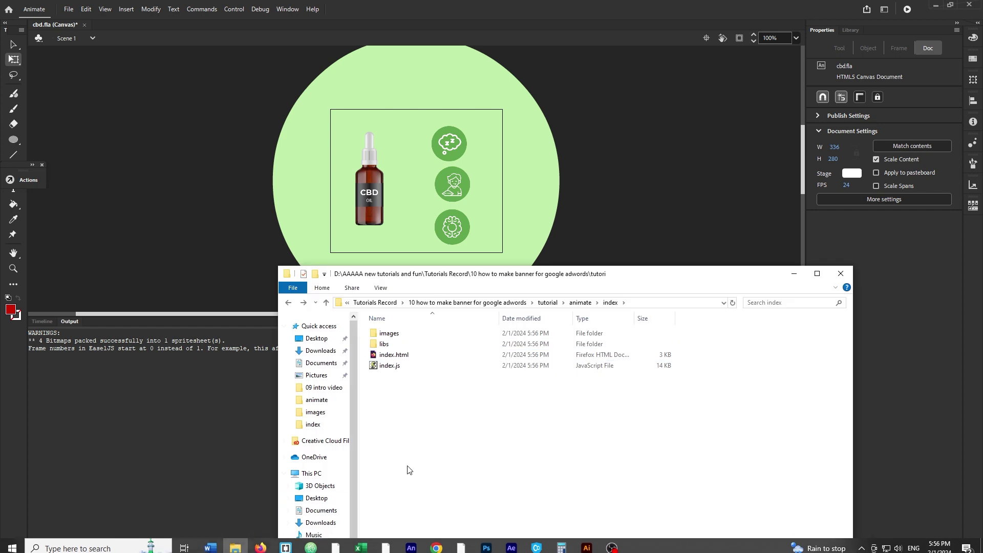
{"action": "left_click_drag", "start_coordinate": [662, 277], "coordinate": [640, 176]}
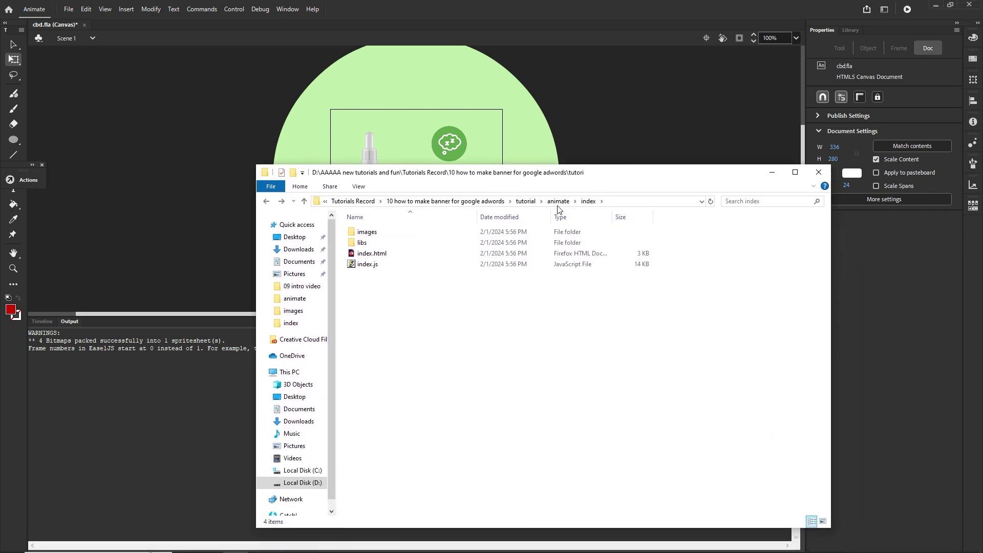
{"action": "double_click", "coordinate": [363, 243]}
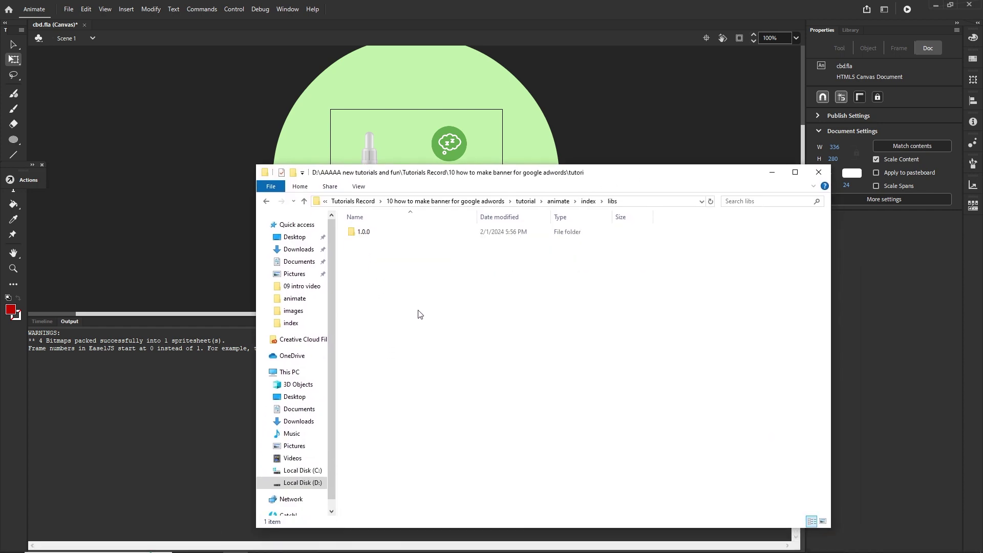
{"action": "double_click", "coordinate": [363, 232]}
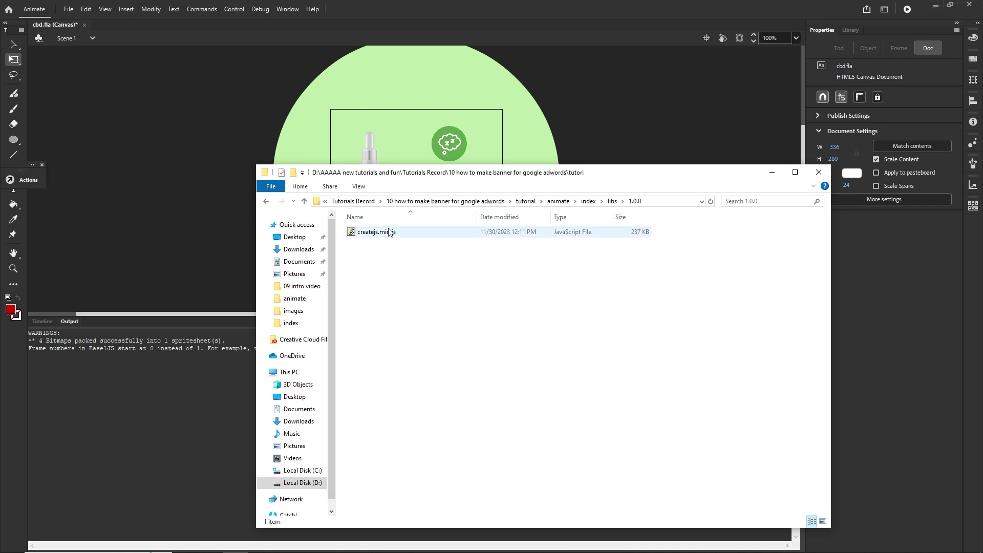
{"action": "left_click", "coordinate": [267, 201]}
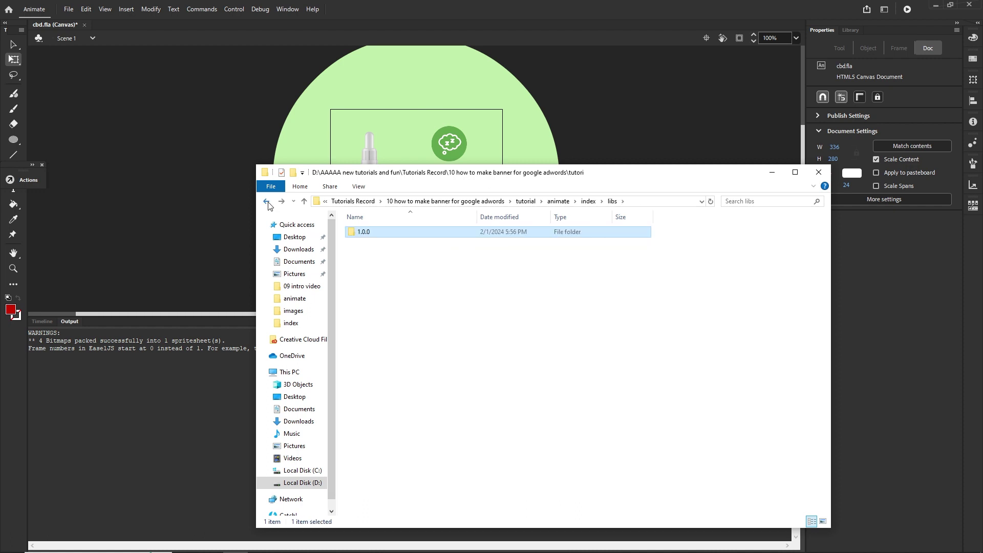
{"action": "left_click", "coordinate": [267, 202]}
{"action": "left_click", "coordinate": [413, 326]}
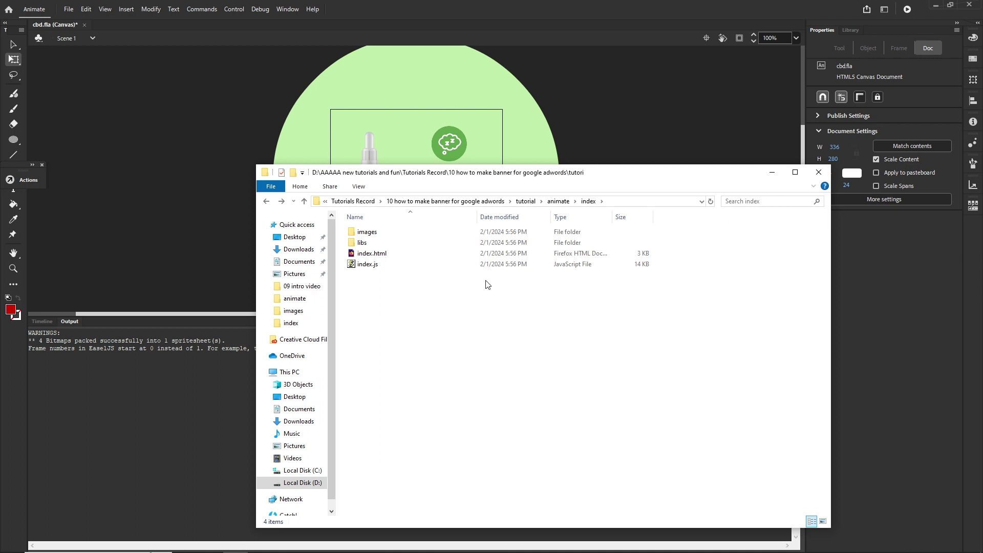
- View index_atlas_1.png from the images folder and check its 22.7 KB size
{"action": "double_click", "coordinate": [375, 233]}
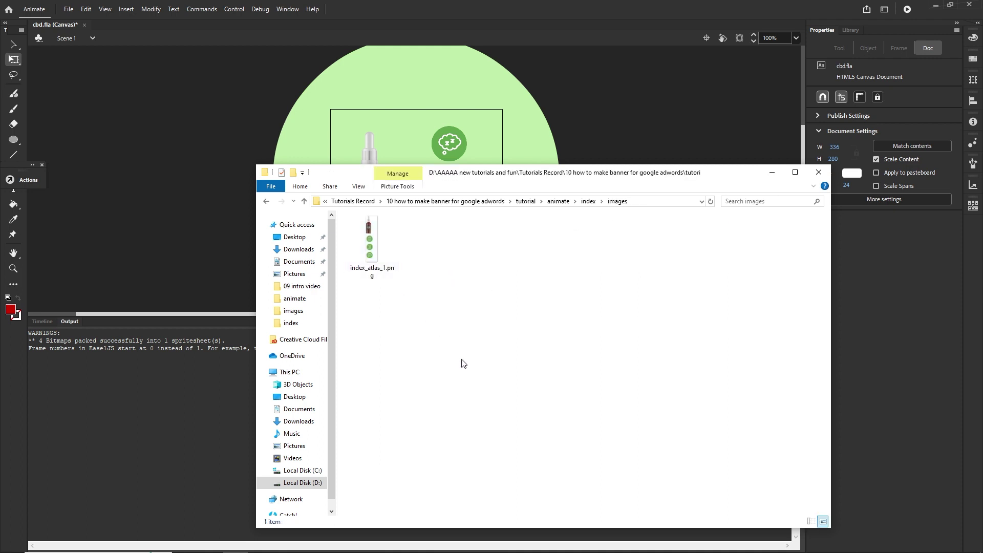
{"action": "left_click", "coordinate": [370, 244]}
{"action": "double_click", "coordinate": [370, 243]}
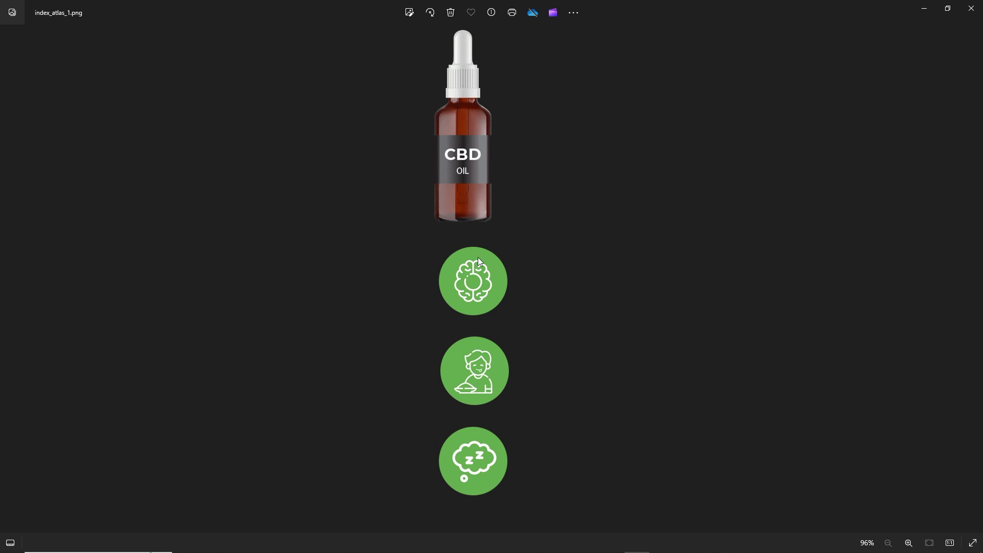
{"action": "left_click", "coordinate": [971, 9]}
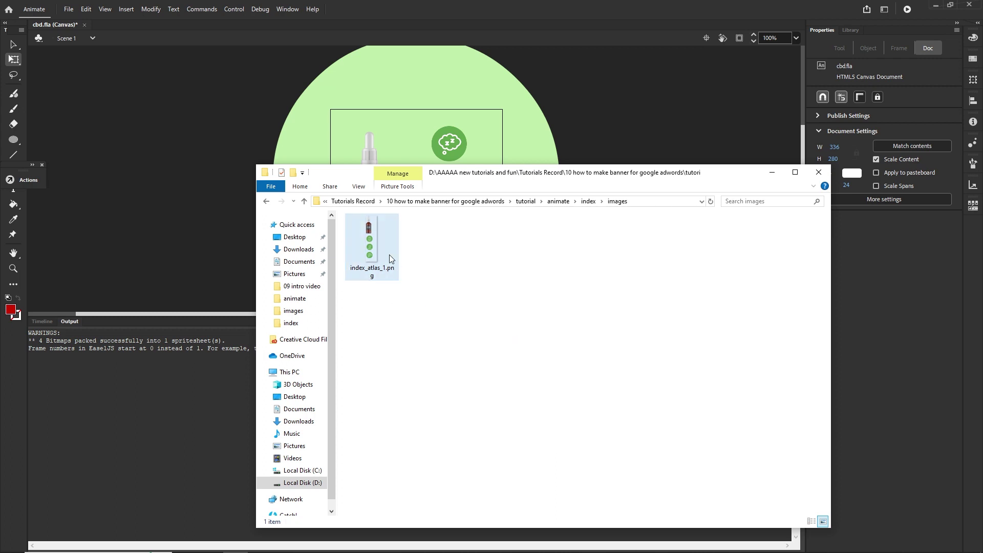
{"action": "left_click", "coordinate": [375, 249]}
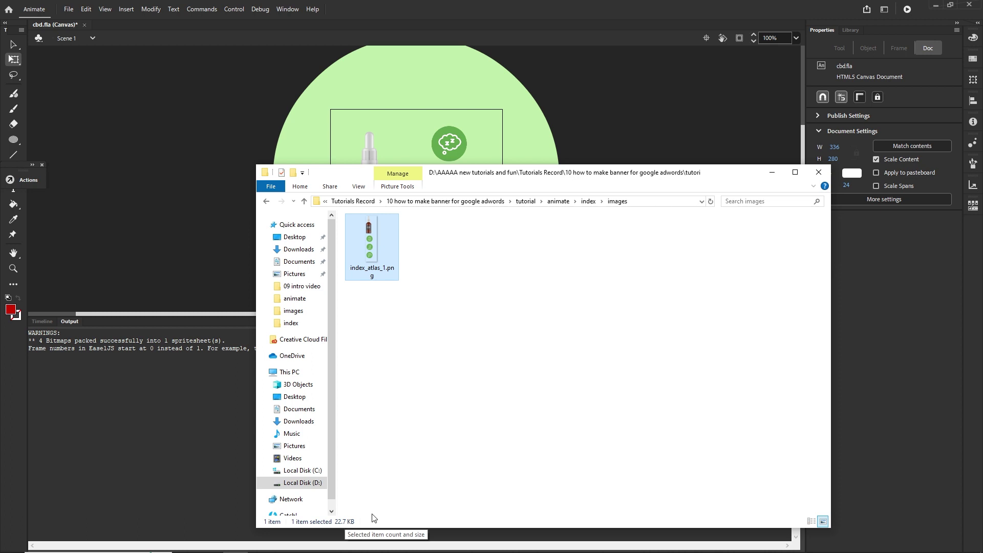
{"action": "left_click", "coordinate": [619, 304]}
{"action": "left_click", "coordinate": [774, 175]}
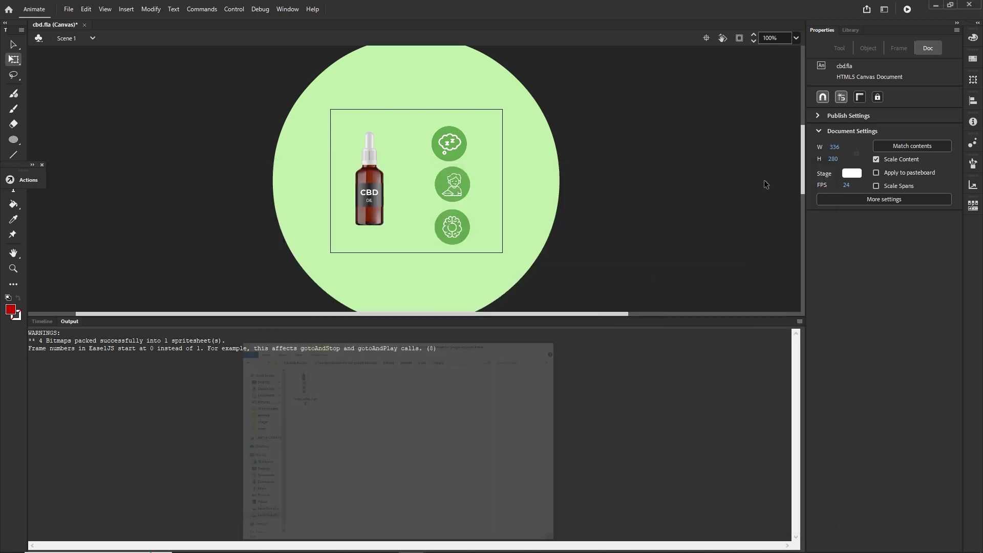
- Browse the Texture and Spritesheet Export as options in Publish Settings, then cancel
{"action": "left_click", "coordinate": [68, 9]}
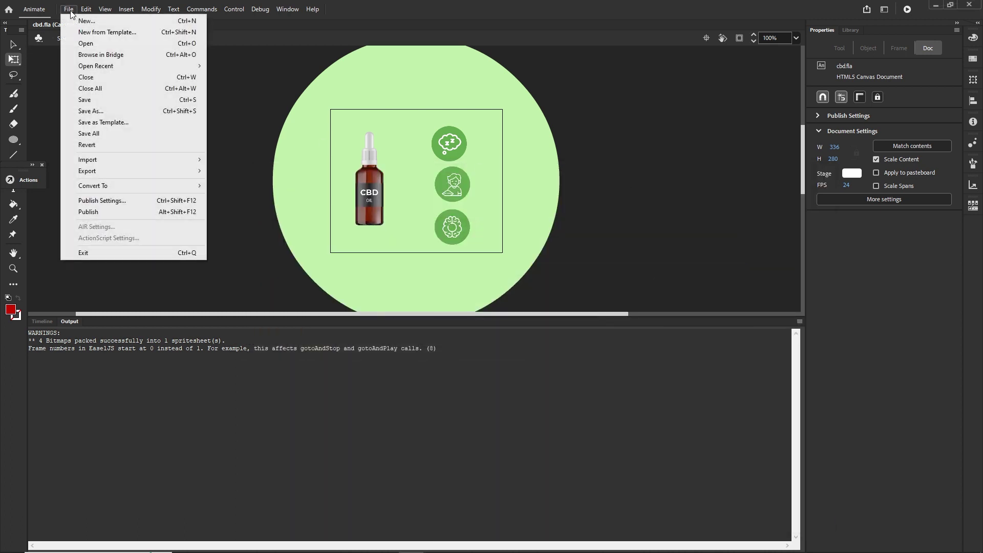
{"action": "left_click", "coordinate": [128, 200]}
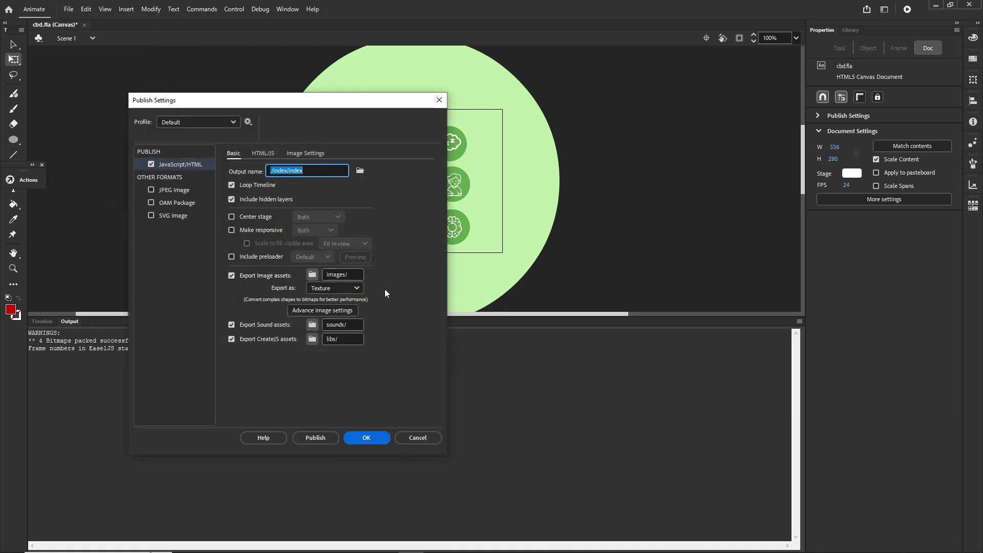
{"action": "left_click", "coordinate": [355, 289]}
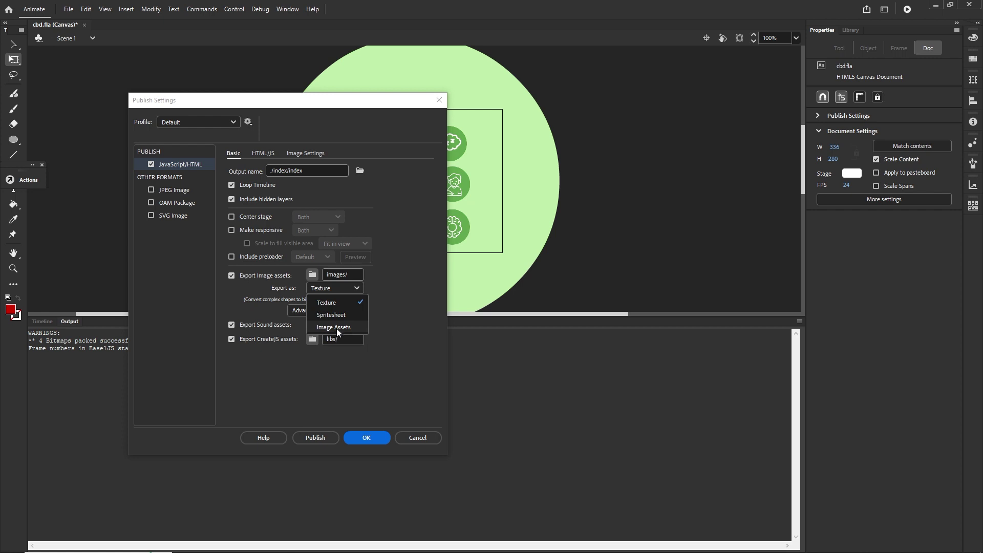
{"action": "left_click", "coordinate": [329, 302]}
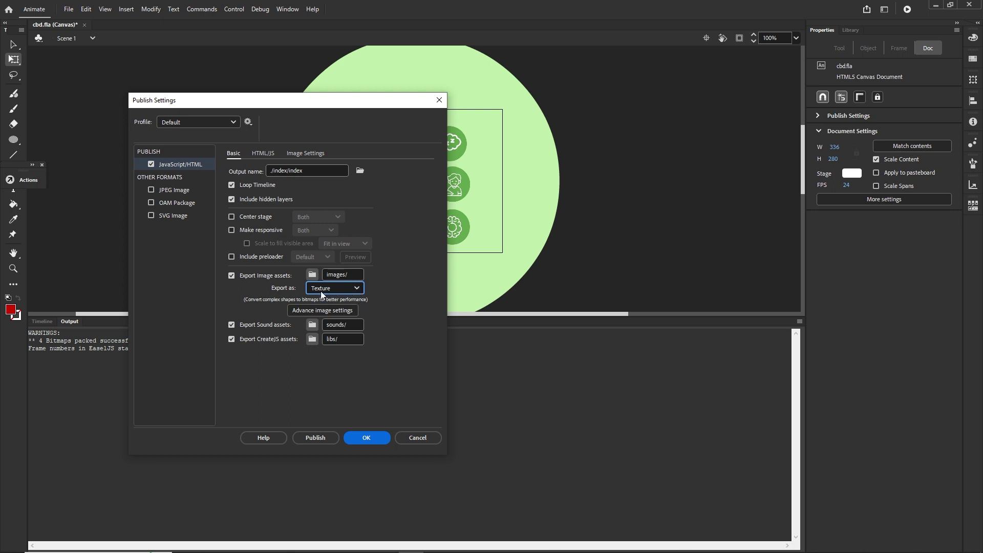
{"action": "left_click", "coordinate": [356, 290]}
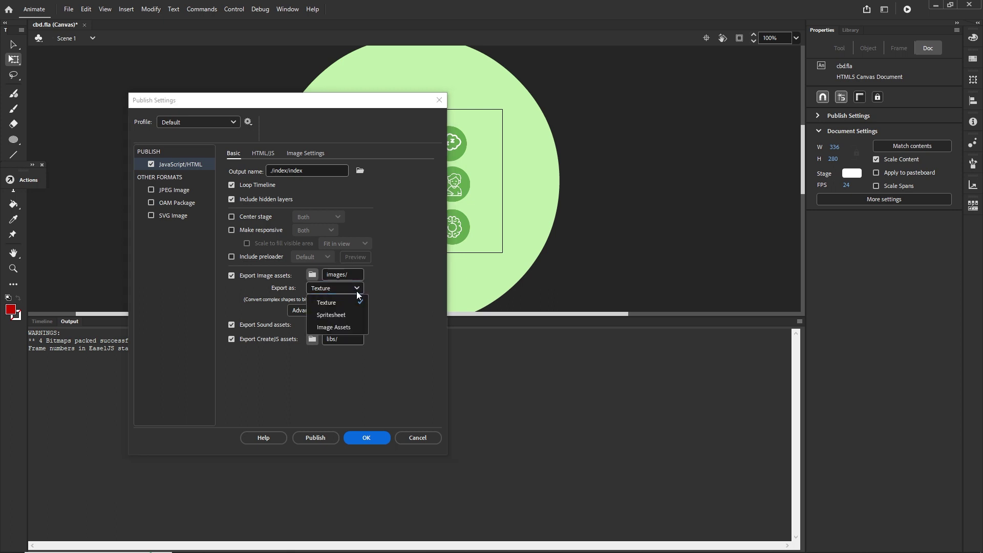
{"action": "left_click", "coordinate": [335, 314]}
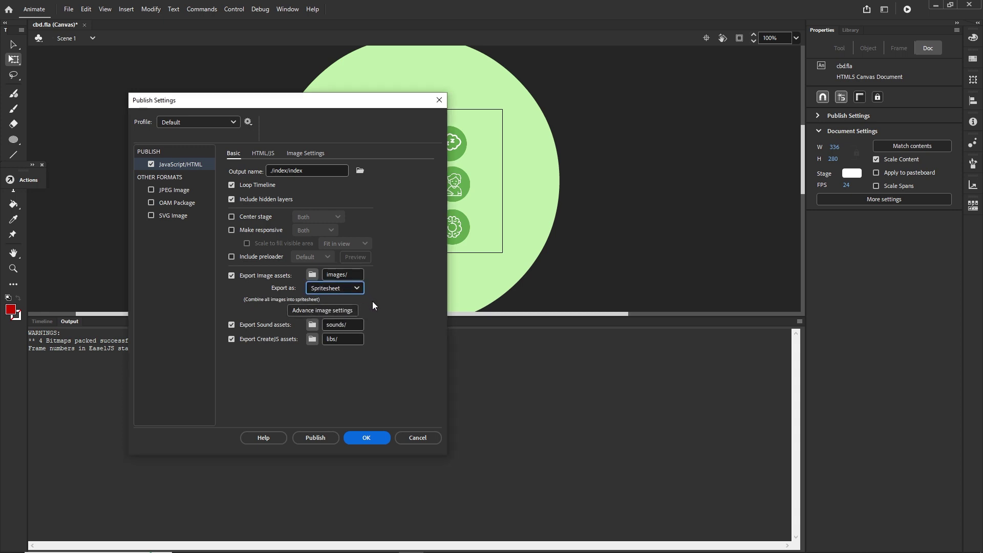
{"action": "left_click", "coordinate": [418, 437]}
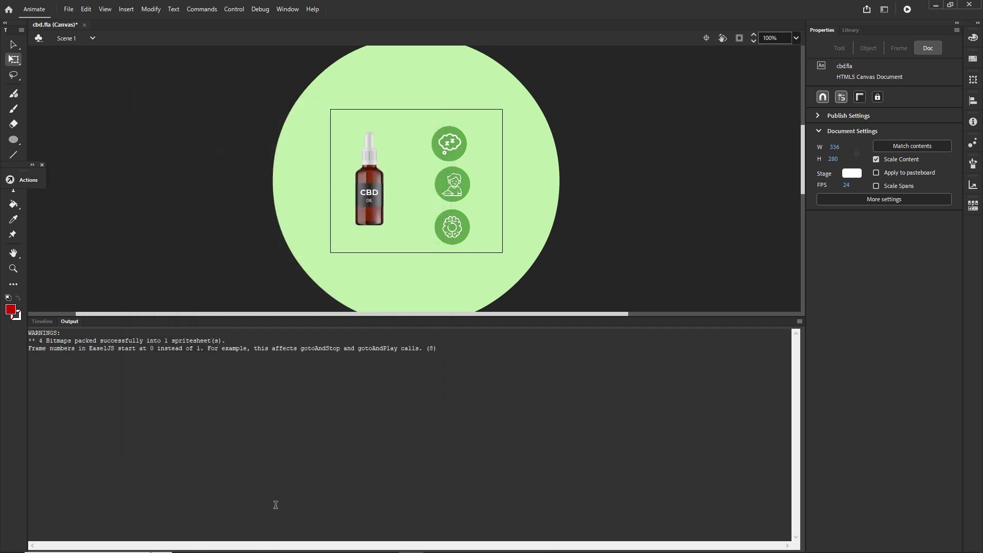
- Delete all four published items from the index folder in File Explorer
{"action": "left_click", "coordinate": [235, 544]}
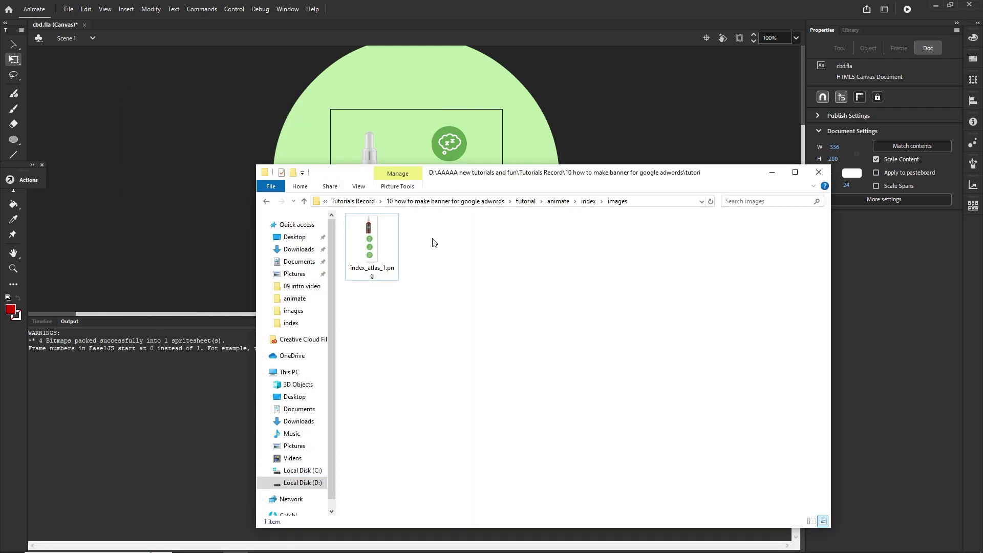
{"action": "left_click", "coordinate": [588, 201]}
{"action": "left_click", "coordinate": [374, 264]}
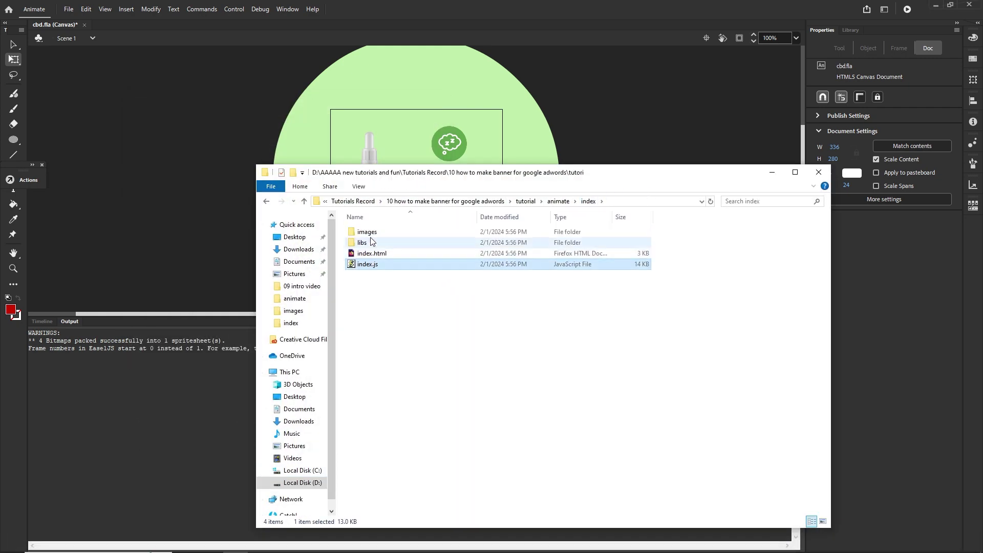
{"action": "left_click", "coordinate": [369, 234], "text": "shift"}
{"action": "key", "text": "Delete"}
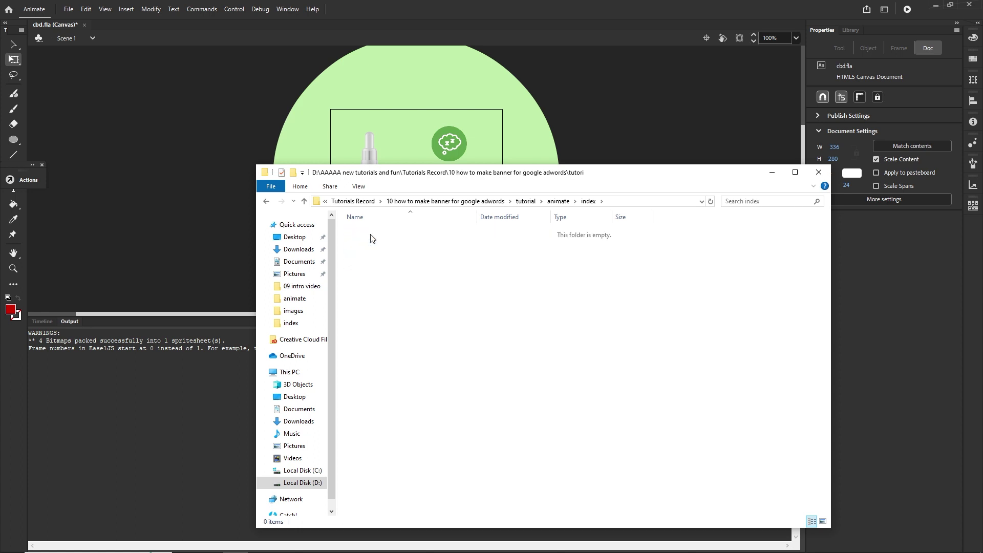
- Set image Export as to Spritesheet in Publish Settings and confirm
{"action": "left_click", "coordinate": [68, 9]}
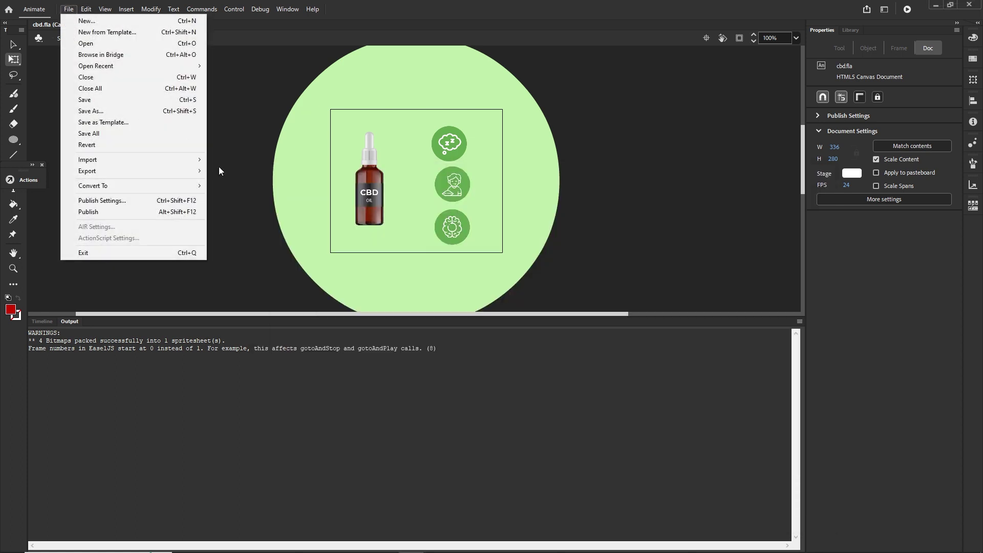
{"action": "left_click", "coordinate": [122, 199]}
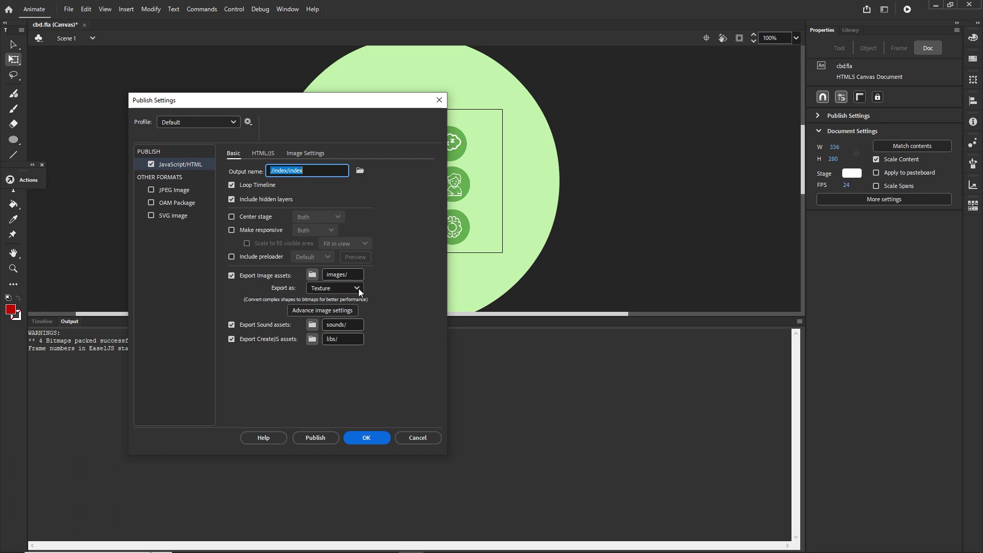
{"action": "left_click", "coordinate": [359, 289]}
{"action": "left_click", "coordinate": [325, 314]}
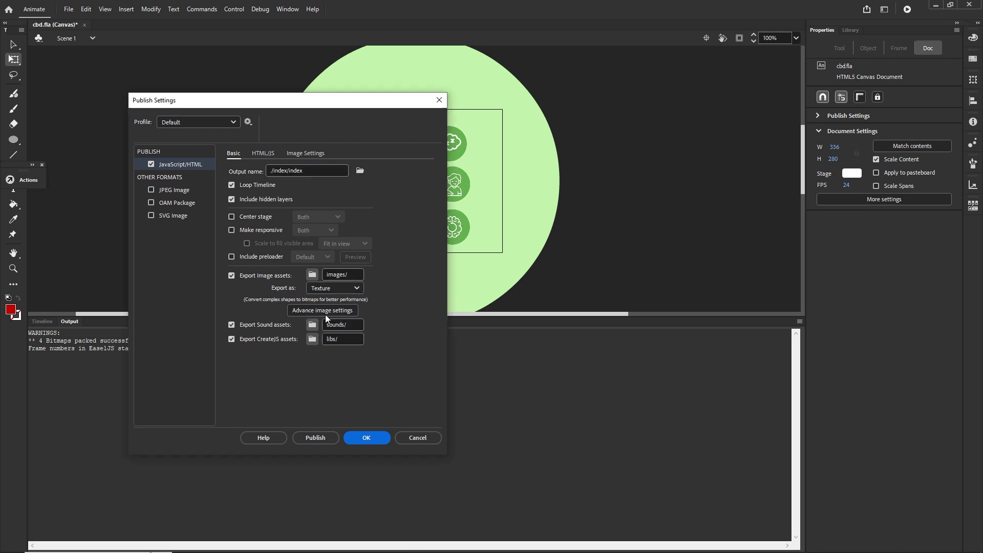
{"action": "left_click", "coordinate": [369, 434]}
- Publish the banner and bring up the republished index folder in File Explorer
{"action": "left_click", "coordinate": [68, 10]}
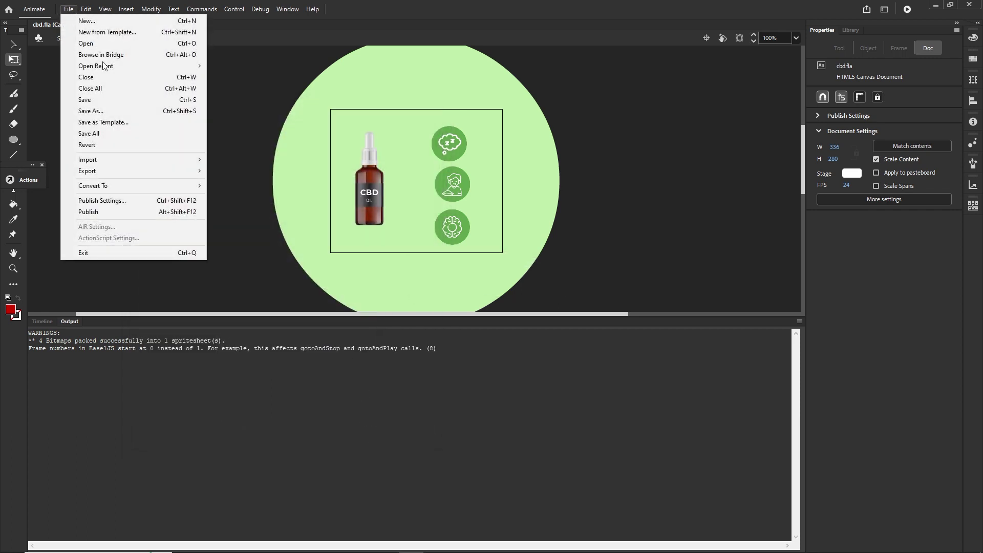
{"action": "left_click", "coordinate": [107, 212]}
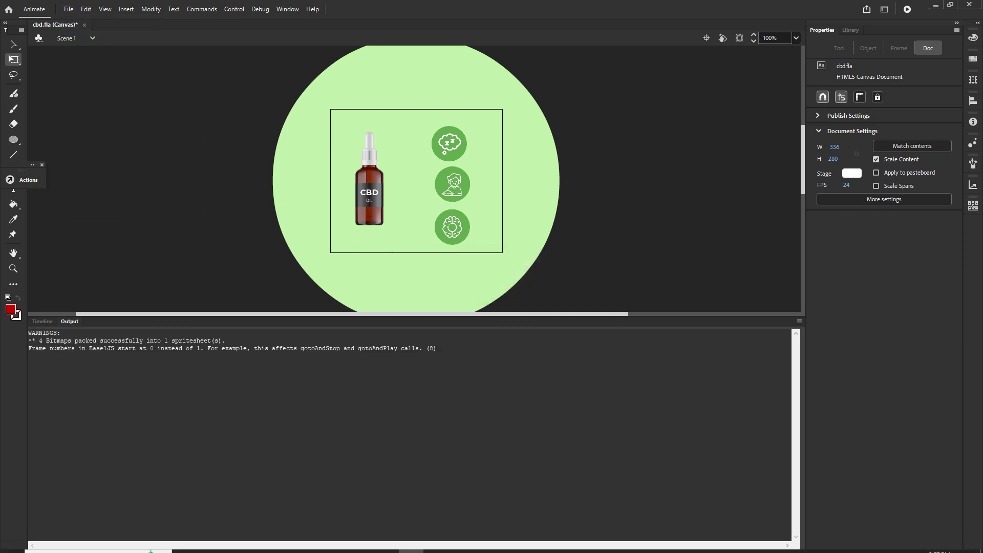
{"action": "left_click", "coordinate": [236, 543]}
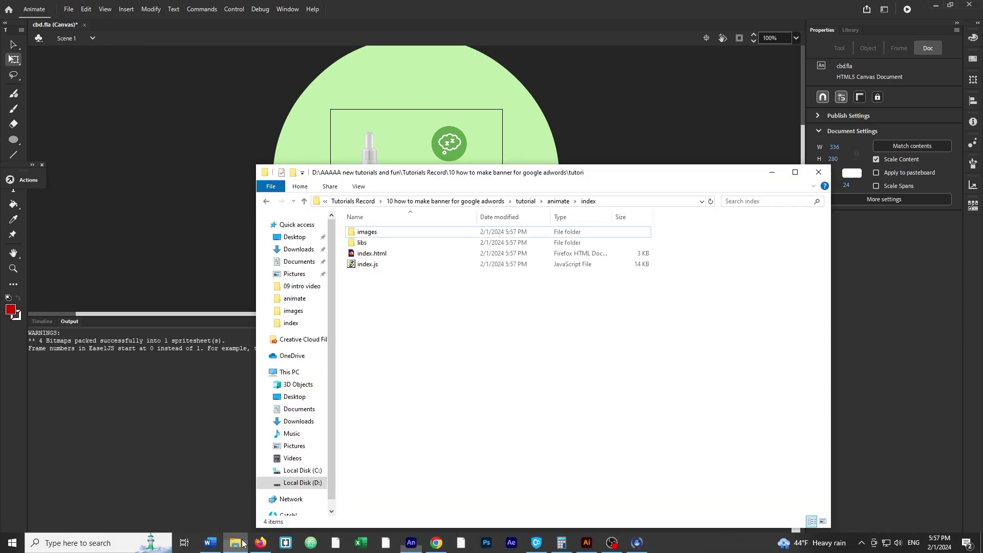
- Check that the images folder holds only the 22.7 KB index_atlas_1.png, then return to the index folder
{"action": "double_click", "coordinate": [370, 236]}
{"action": "left_click", "coordinate": [365, 244]}
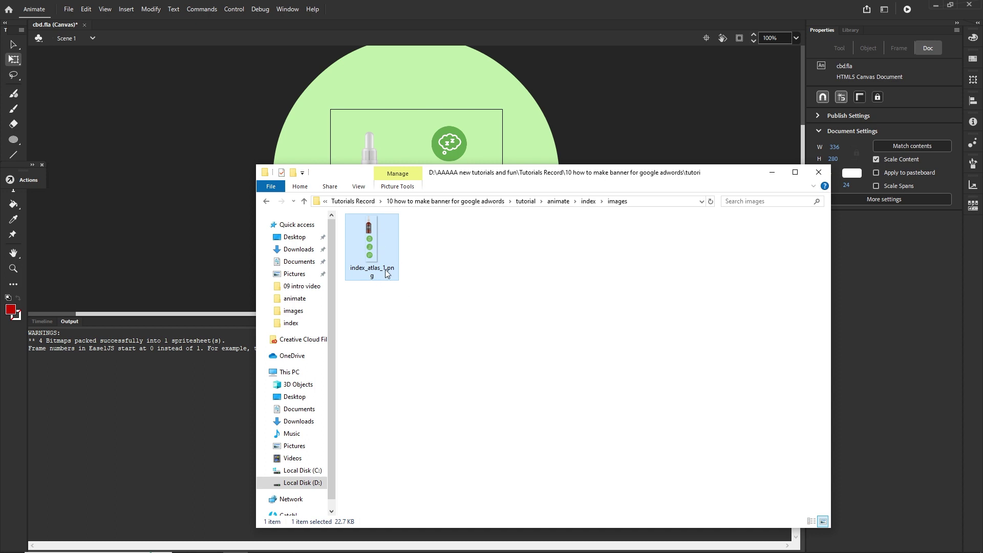
{"action": "left_click", "coordinate": [266, 200]}
{"action": "left_click", "coordinate": [68, 10]}
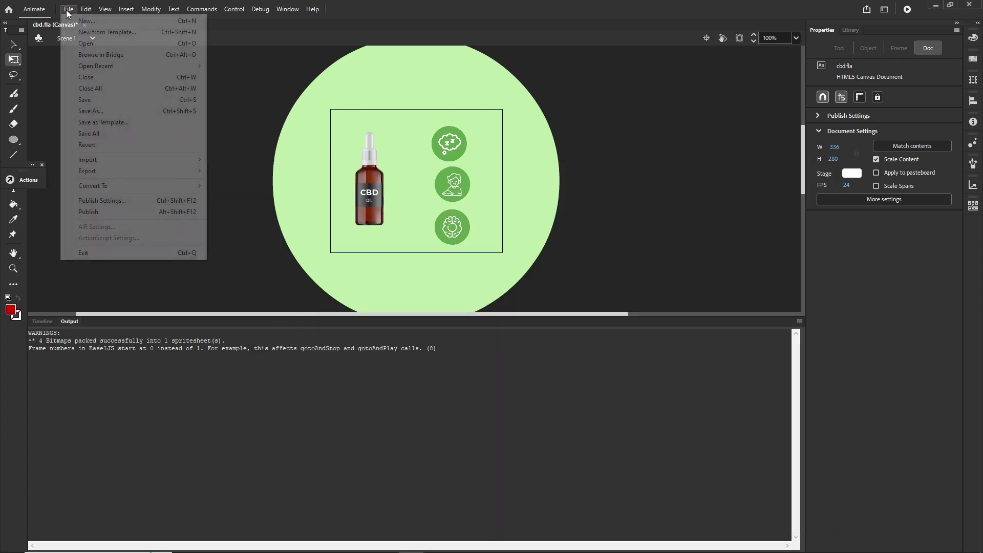
- Review the image Export as choices in Publish Settings without changing anything
{"action": "left_click", "coordinate": [131, 200]}
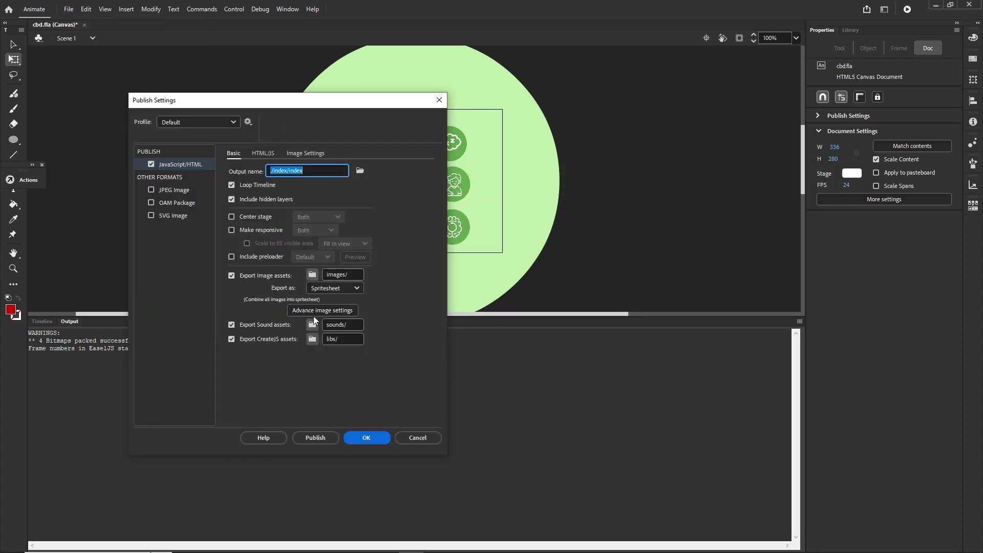
{"action": "left_click", "coordinate": [358, 287]}
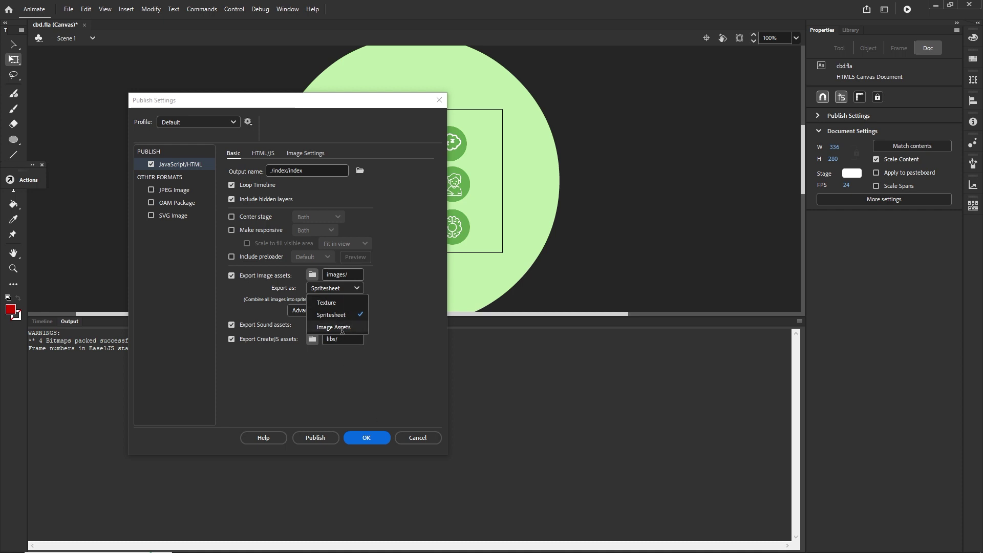
{"action": "left_click", "coordinate": [417, 438]}
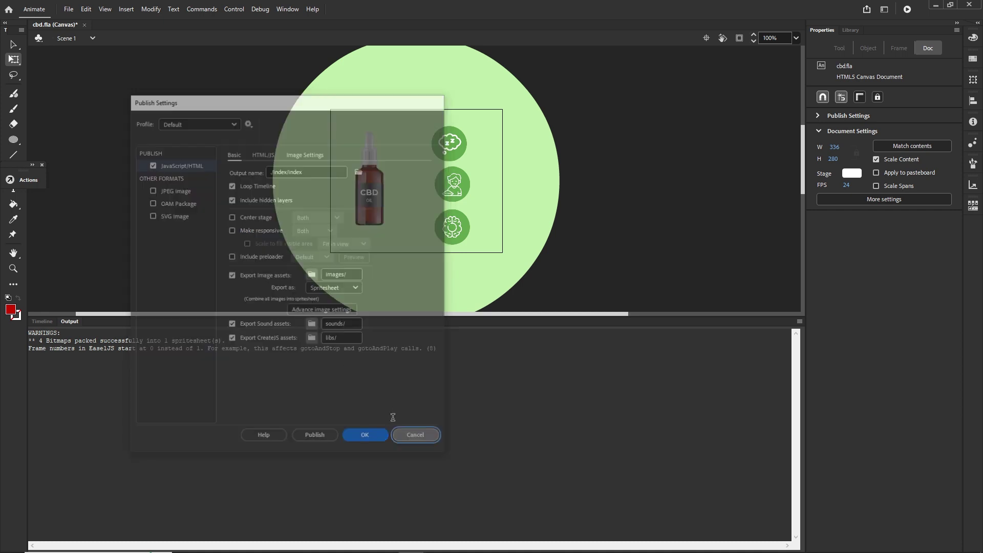
- Delete the four previously published files from the index output folder
{"action": "left_click", "coordinate": [241, 547]}
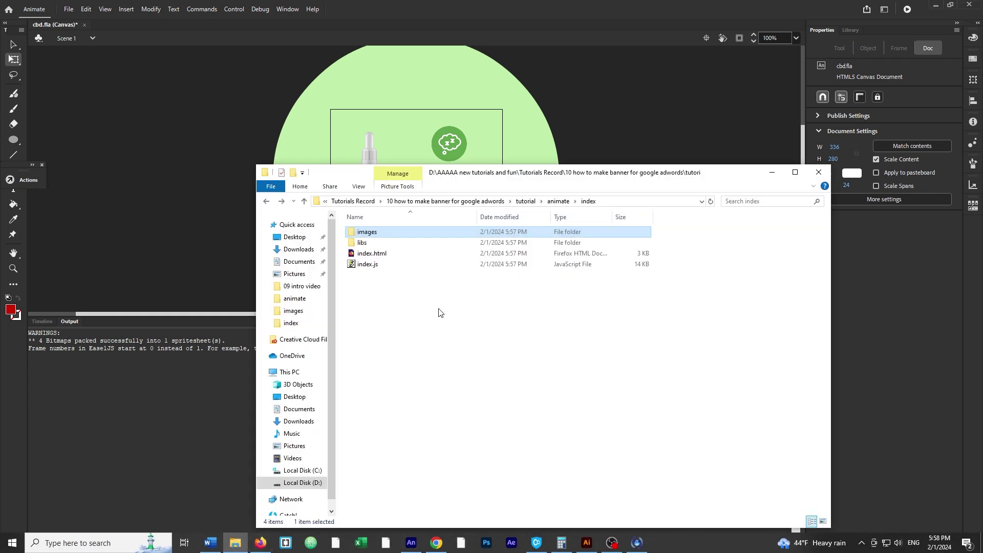
{"action": "left_click", "coordinate": [371, 264]}
{"action": "left_click", "coordinate": [365, 233], "text": "shift"}
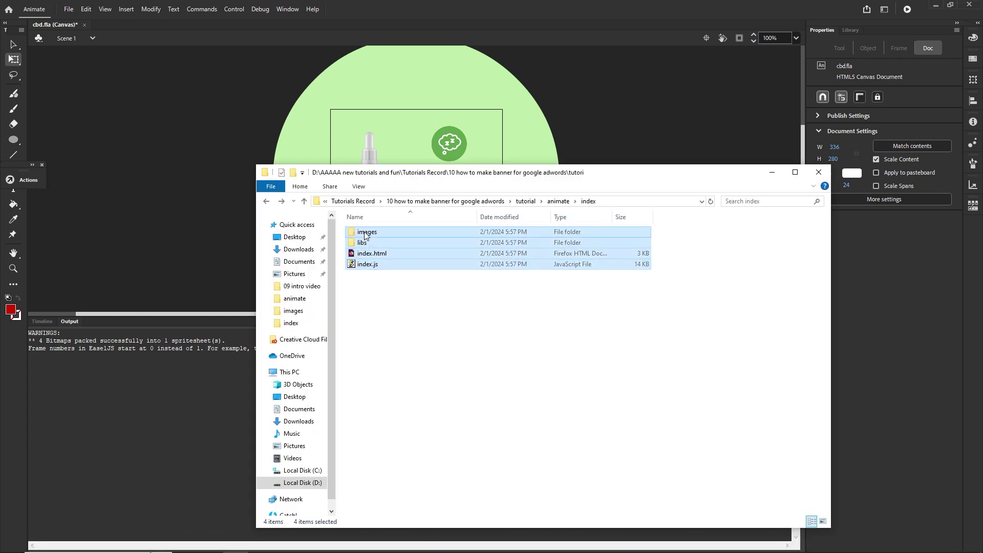
{"action": "key", "text": "Delete"}
- Set Publish Settings' Export as to Image Assets and publish the banner
{"action": "left_click", "coordinate": [68, 9]}
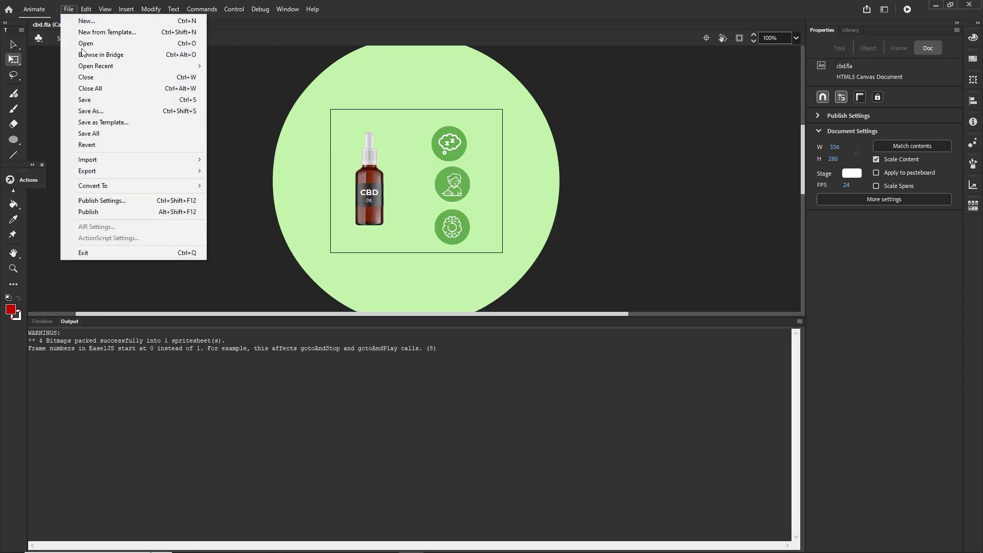
{"action": "left_click", "coordinate": [121, 202]}
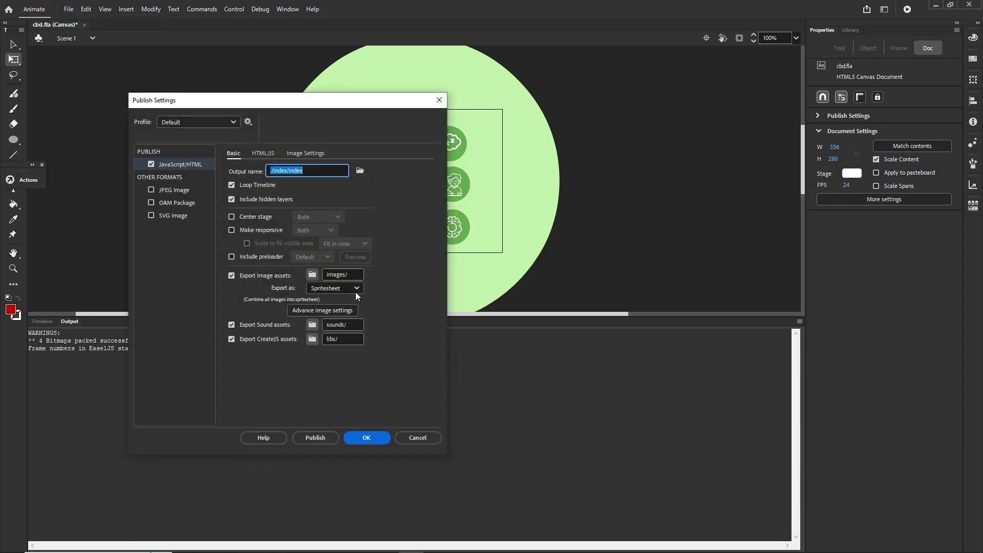
{"action": "left_click", "coordinate": [355, 292]}
{"action": "left_click", "coordinate": [346, 322]}
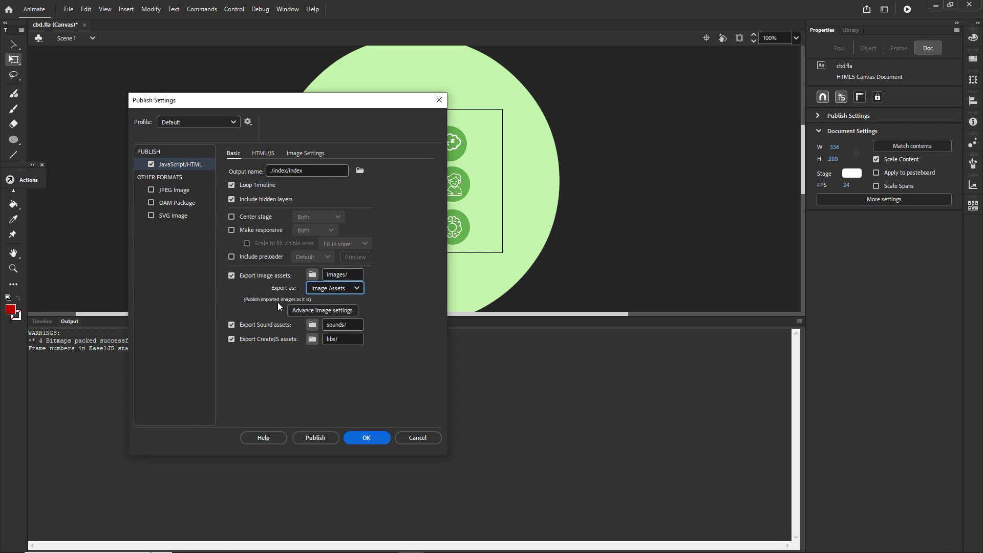
{"action": "left_click", "coordinate": [381, 437]}
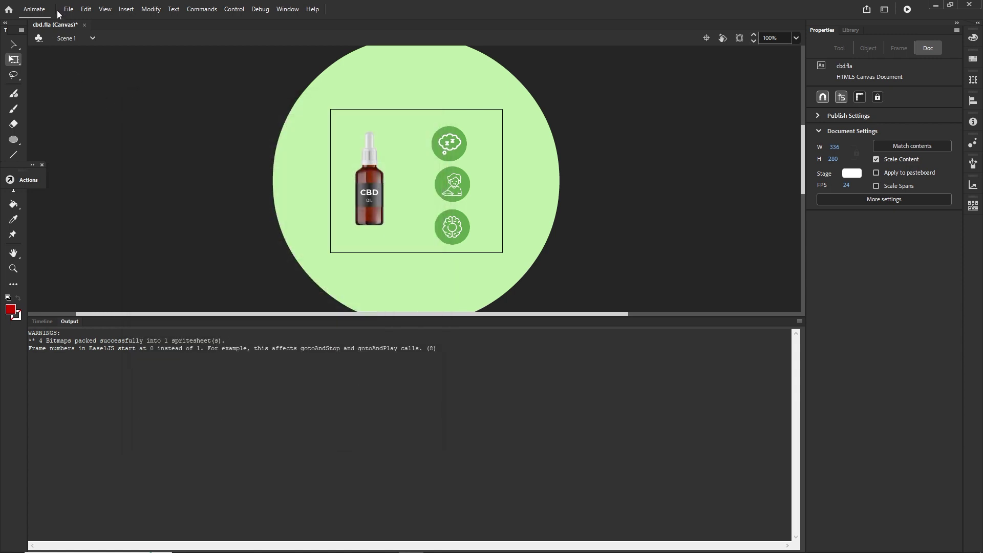
{"action": "left_click", "coordinate": [68, 10]}
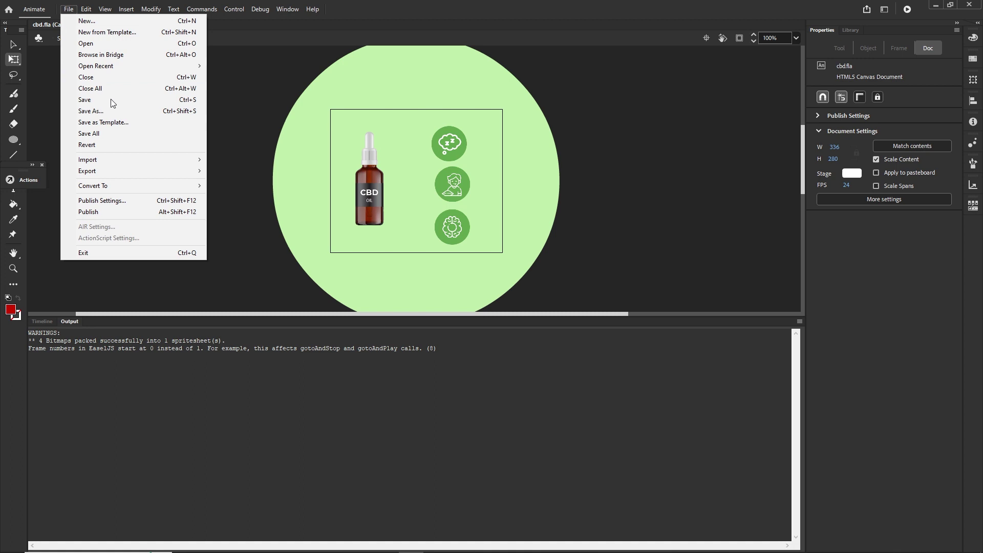
{"action": "left_click", "coordinate": [102, 212]}
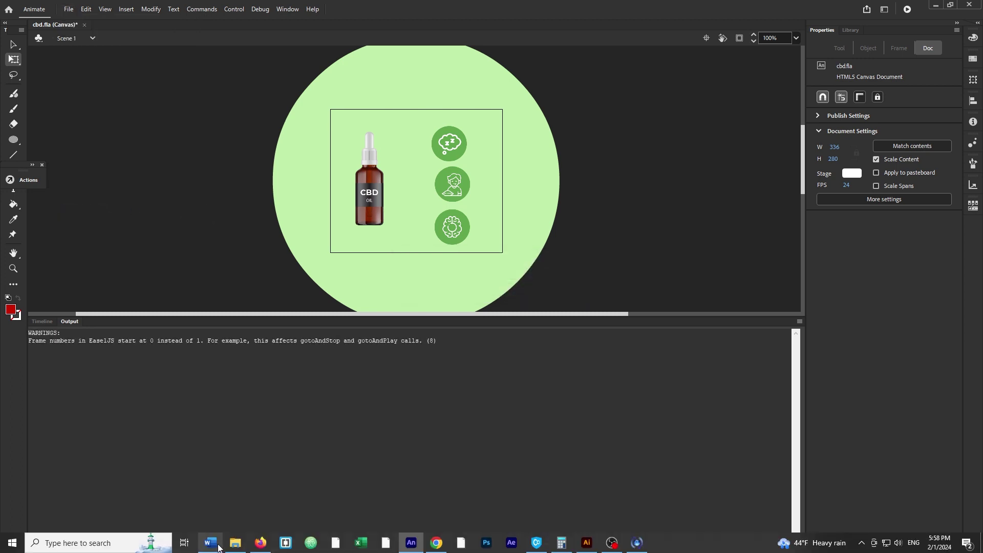
- Check the sizes of icon3.png, icon2.png, icon1.png and cbd_1.png in the images folder, then minimize Explorer
{"action": "left_click", "coordinate": [243, 549]}
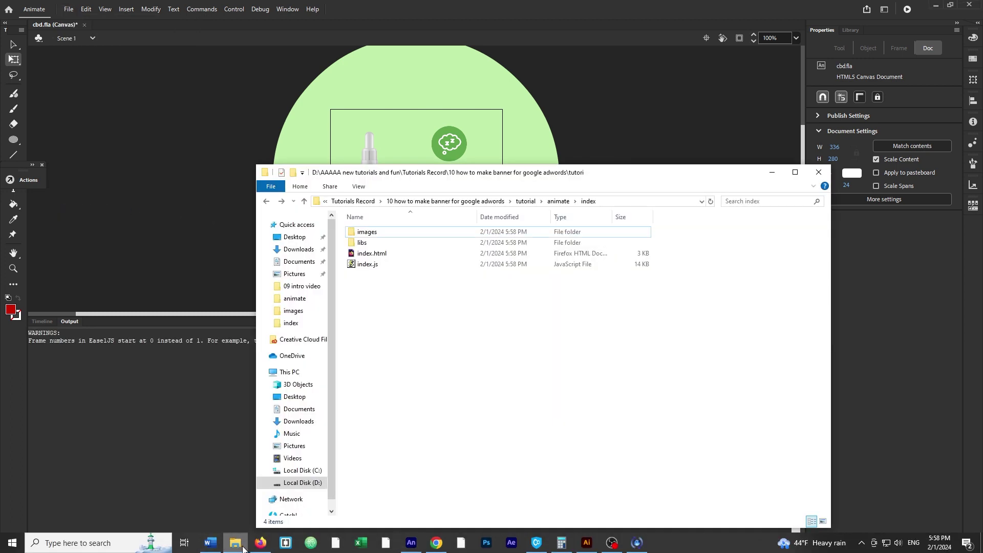
{"action": "double_click", "coordinate": [365, 232]}
{"action": "left_click", "coordinate": [558, 249]}
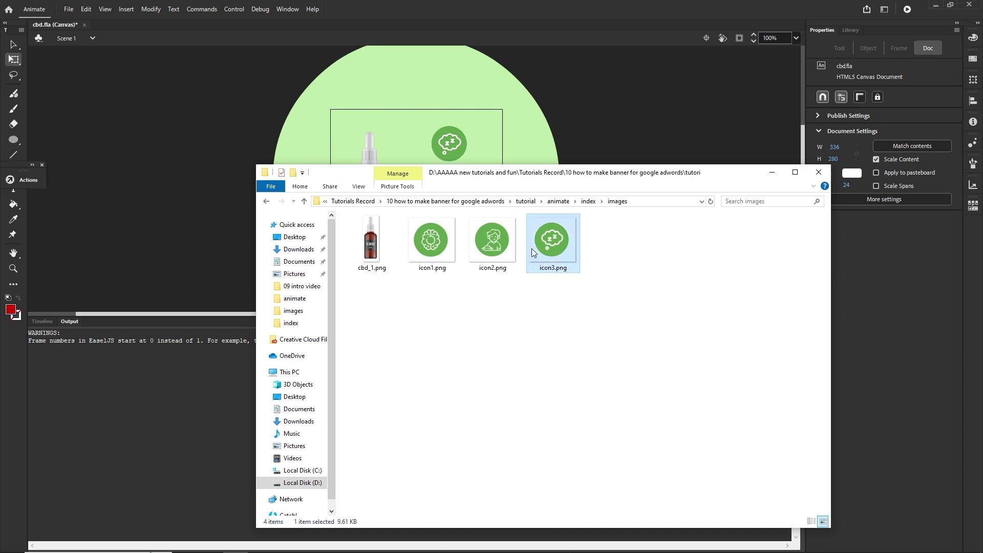
{"action": "left_click", "coordinate": [496, 250]}
{"action": "left_click", "coordinate": [429, 249]}
{"action": "left_click", "coordinate": [370, 250]}
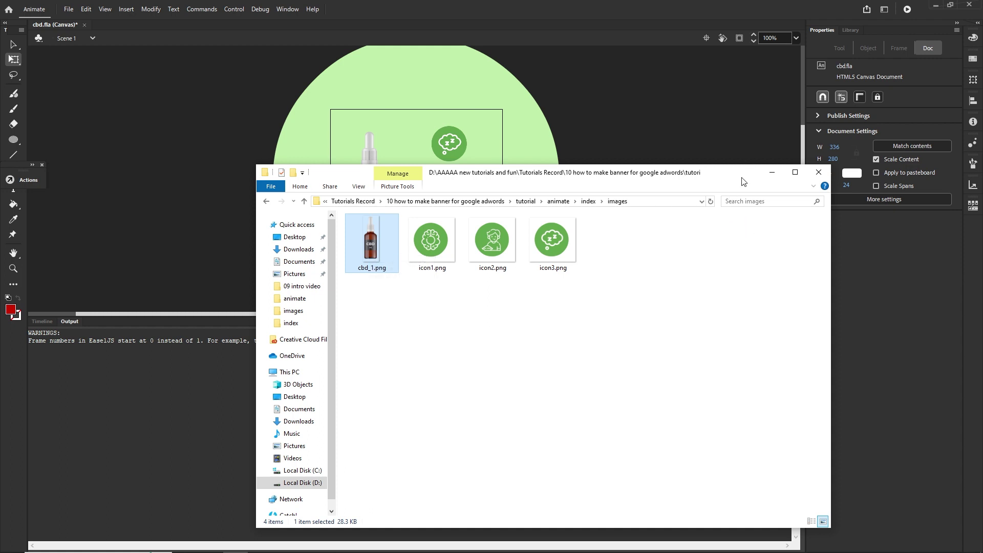
{"action": "left_click", "coordinate": [770, 174]}
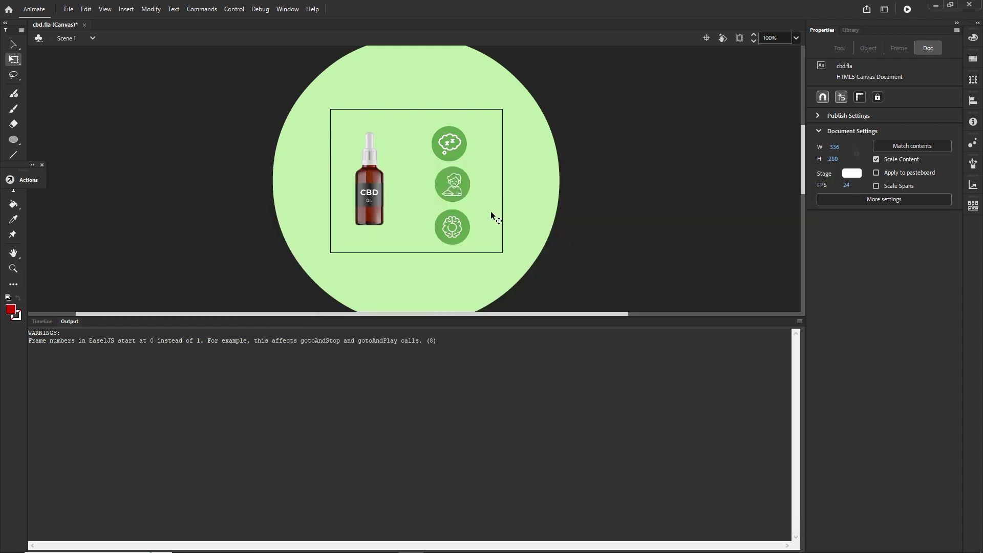
- Show the Timeline layers, close the Actions panel, review the Export as options, and rewind the playhead
{"action": "left_click", "coordinate": [41, 322]}
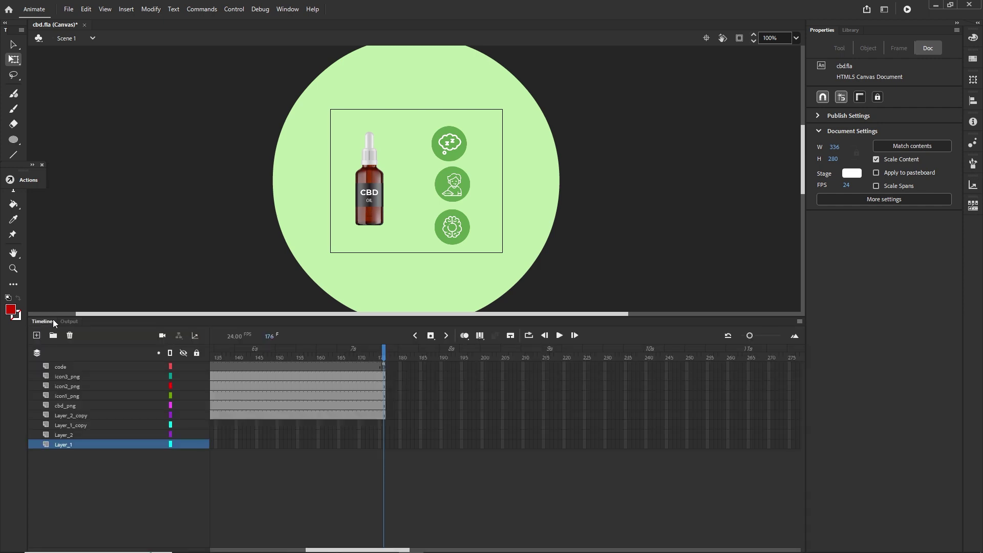
{"action": "left_click", "coordinate": [41, 165]}
{"action": "left_click", "coordinate": [68, 10]}
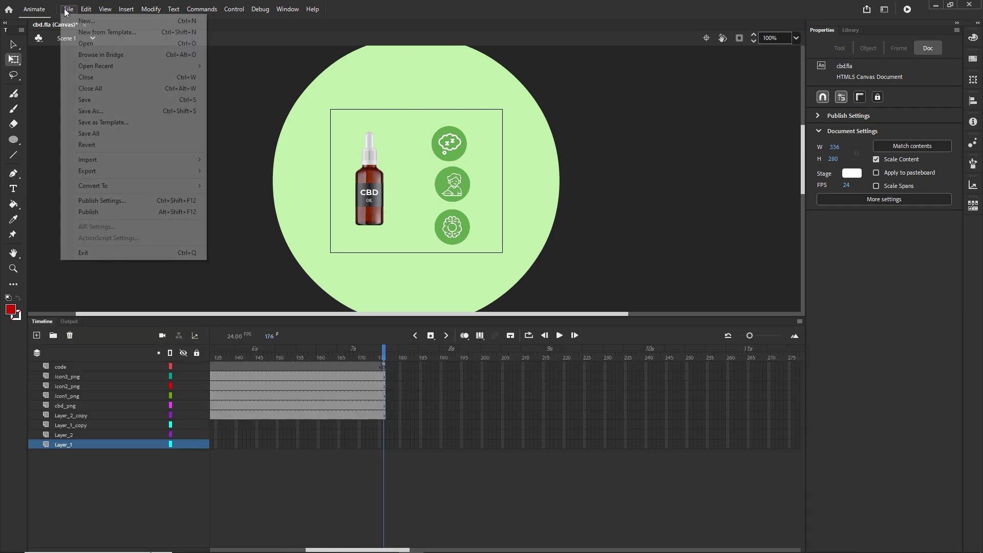
{"action": "left_click", "coordinate": [164, 201]}
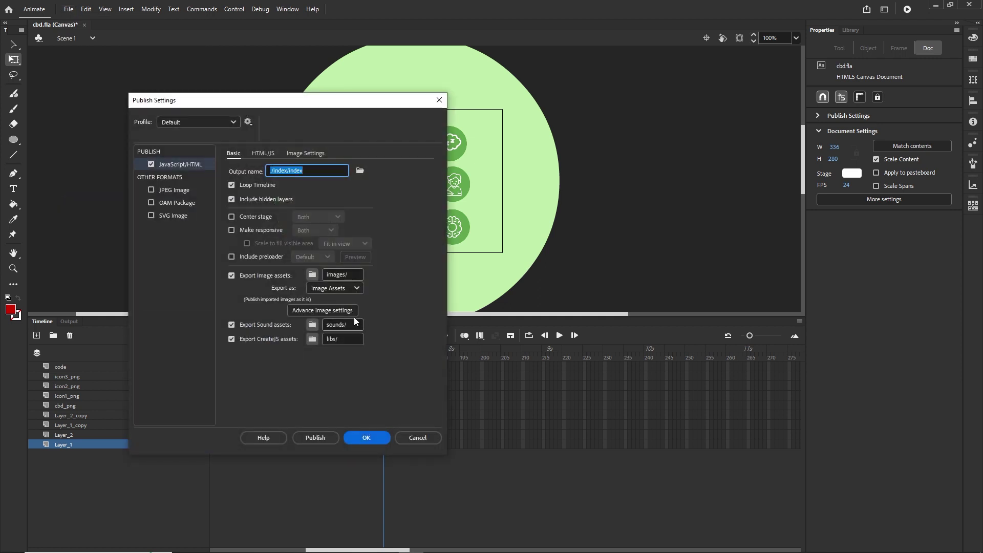
{"action": "left_click", "coordinate": [358, 290]}
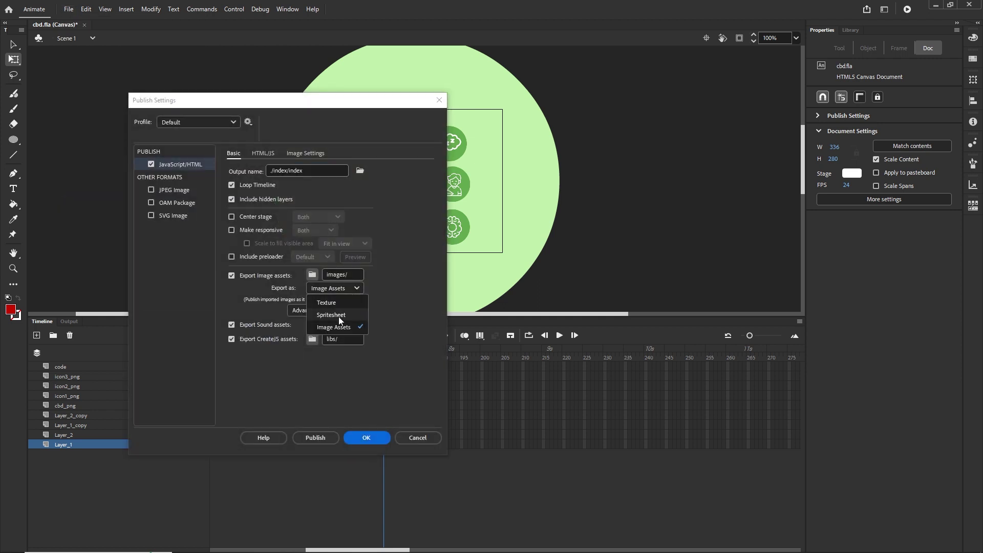
{"action": "left_click", "coordinate": [429, 439]}
{"action": "left_click", "coordinate": [429, 440]}
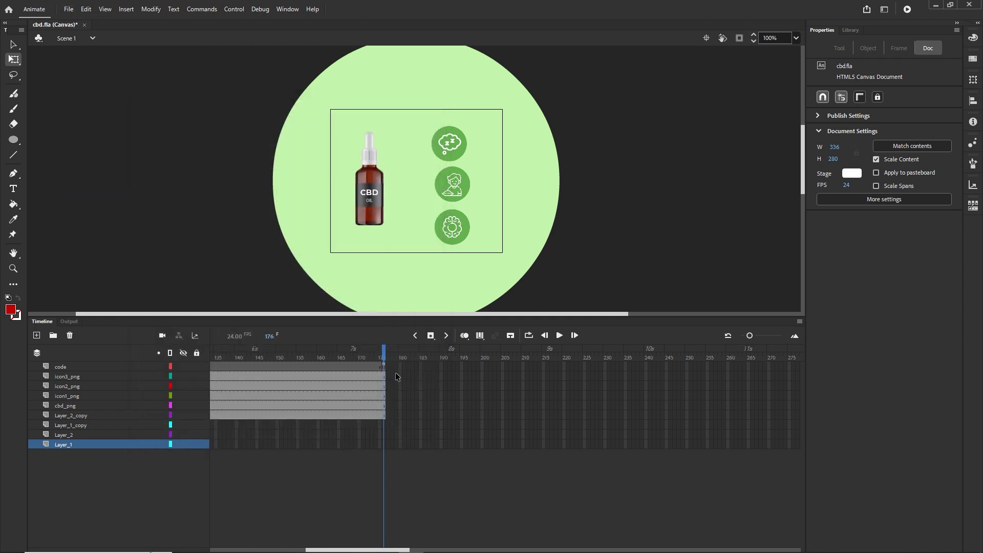
{"action": "left_click_drag", "start_coordinate": [384, 354], "coordinate": [38, 356]}
- Add a new layer above icon3_png and type black 'hello' text near the stage's top-left
{"action": "left_click", "coordinate": [60, 376]}
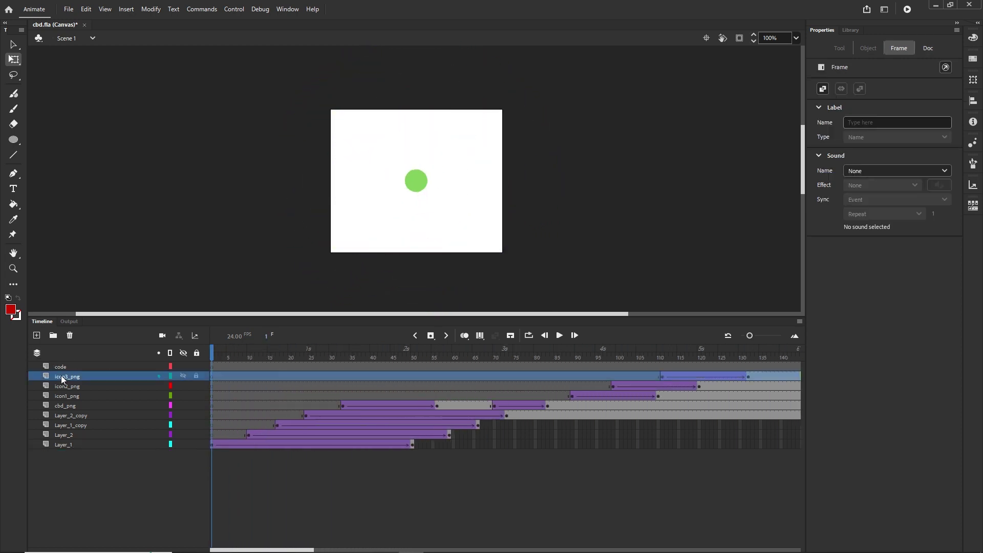
{"action": "left_click", "coordinate": [36, 336]}
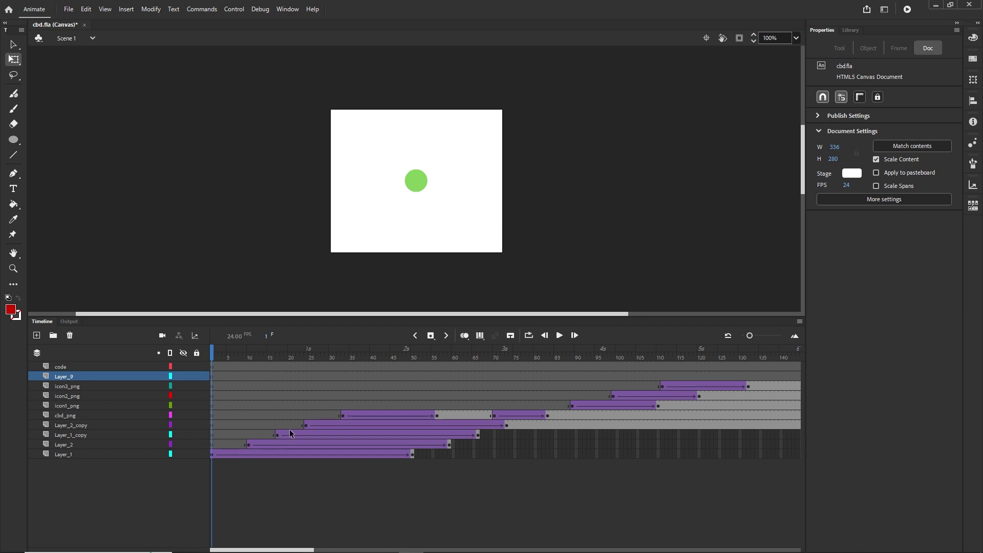
{"action": "left_click", "coordinate": [14, 189]}
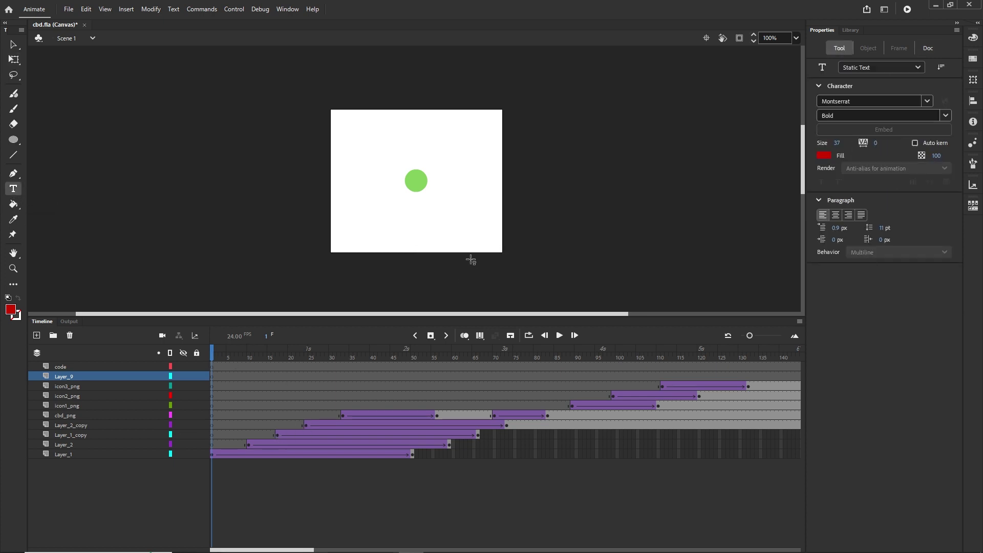
{"action": "left_click", "coordinate": [825, 155]}
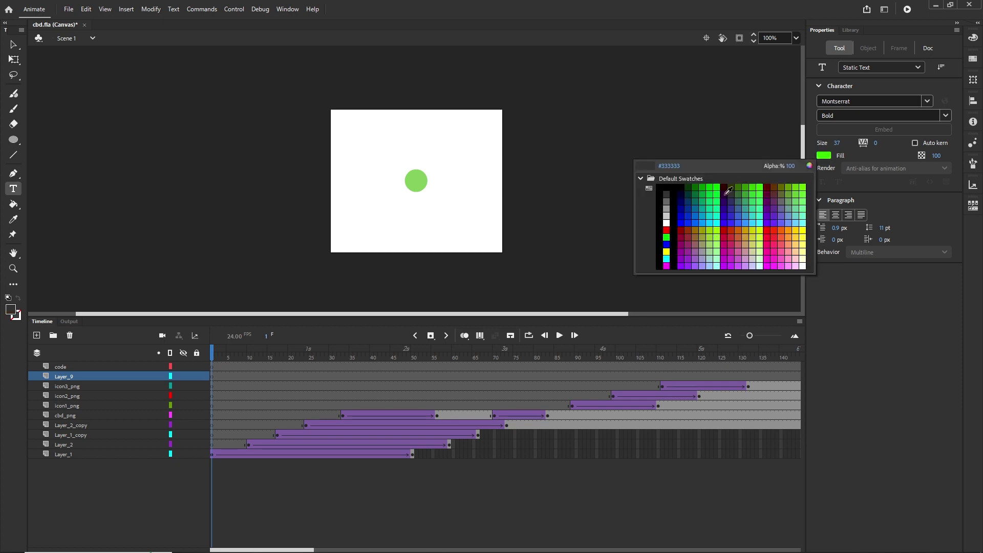
{"action": "left_click", "coordinate": [670, 187]}
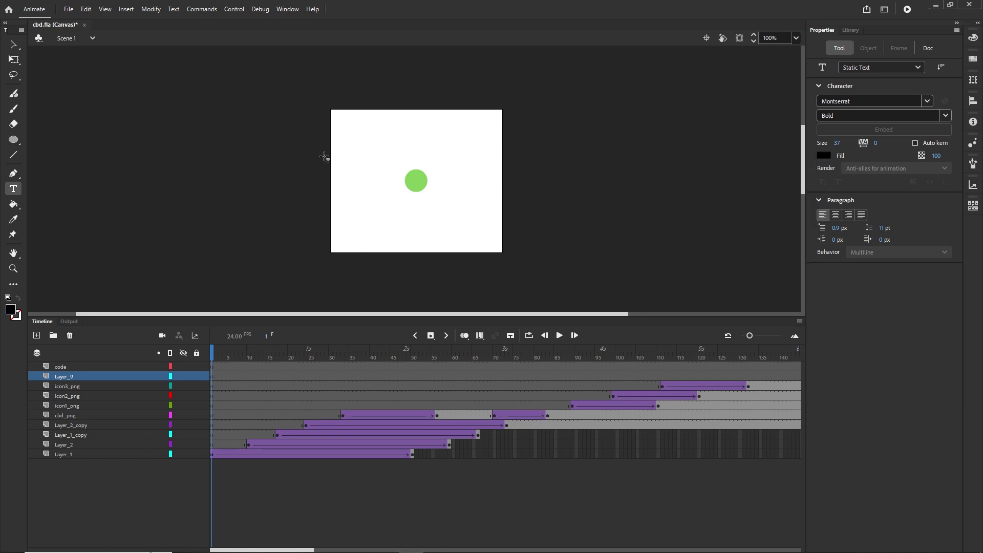
{"action": "left_click", "coordinate": [364, 146]}
{"action": "type", "text": "h"}
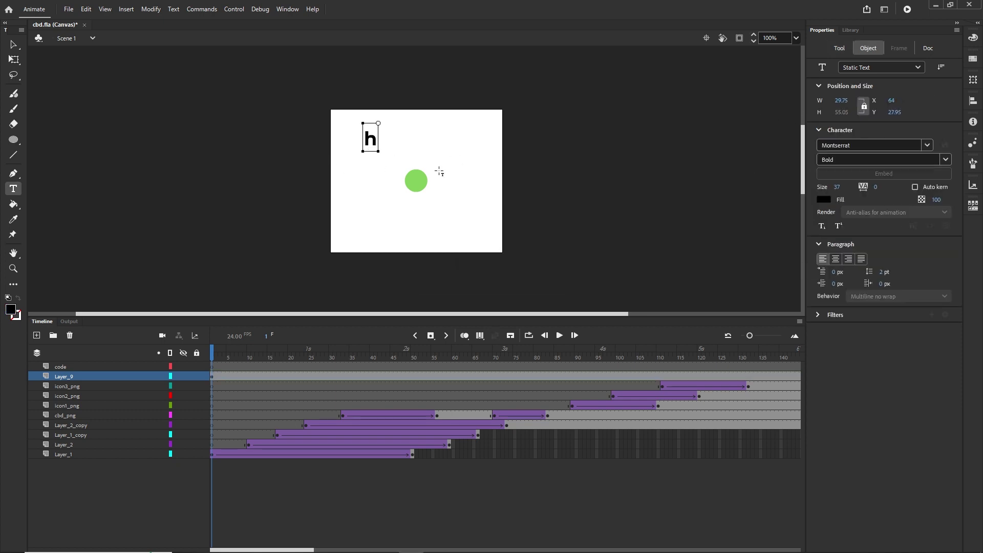
{"action": "type", "text": "ello"}
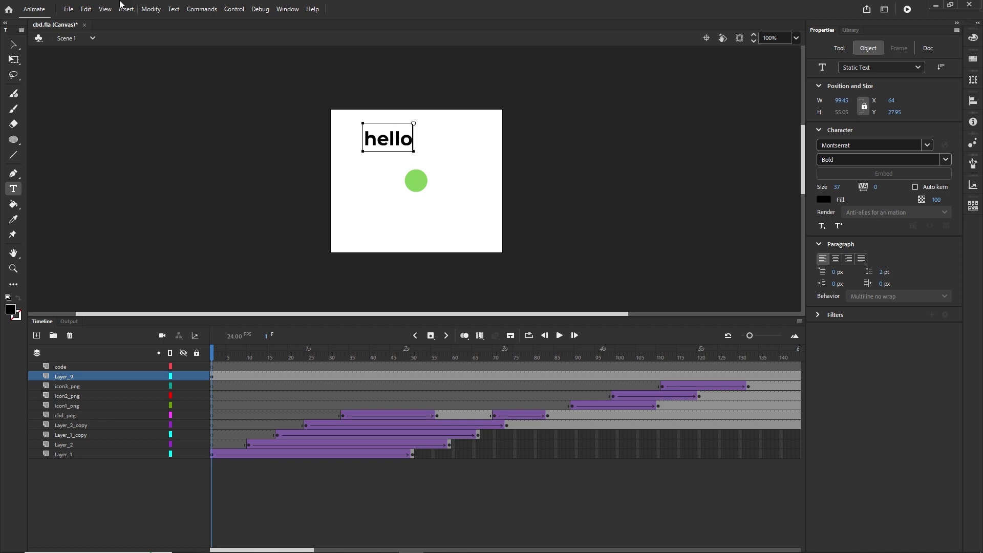
{"action": "left_click", "coordinate": [14, 45]}
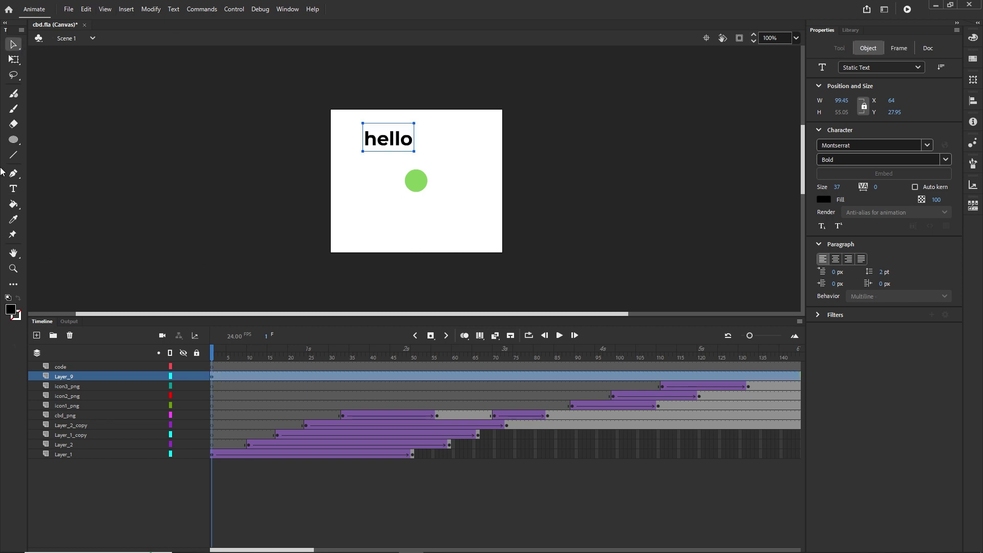
- Add 'animate' text, move it beside 'hello', and publish the banner with Ctrl+Enter
{"action": "left_click", "coordinate": [13, 188]}
{"action": "key", "text": "Escape"}
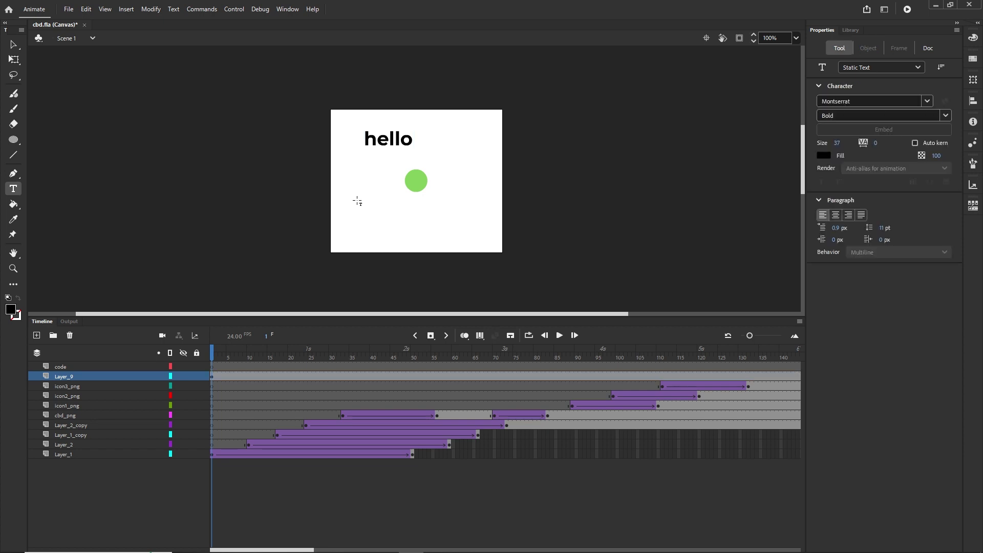
{"action": "left_click", "coordinate": [352, 186]}
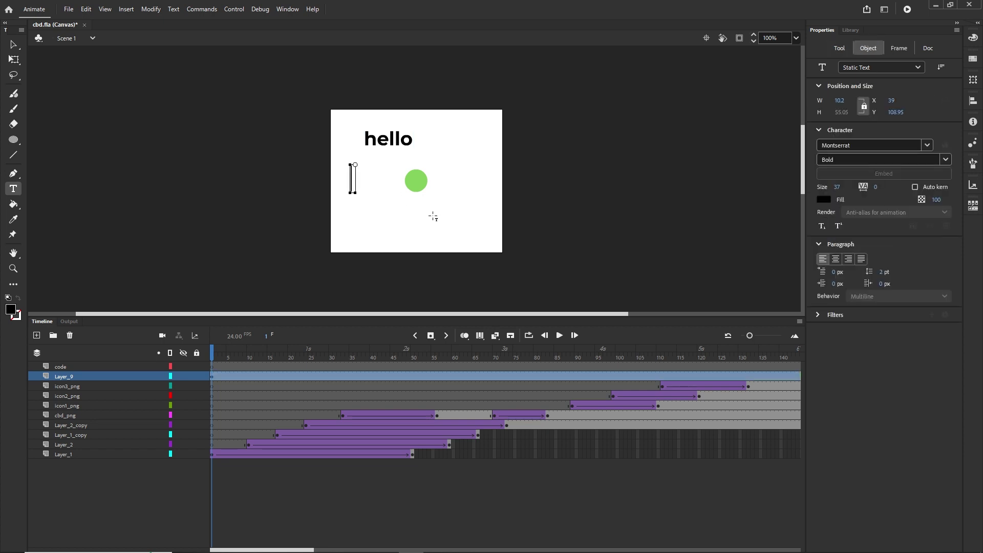
{"action": "type", "text": "animate"}
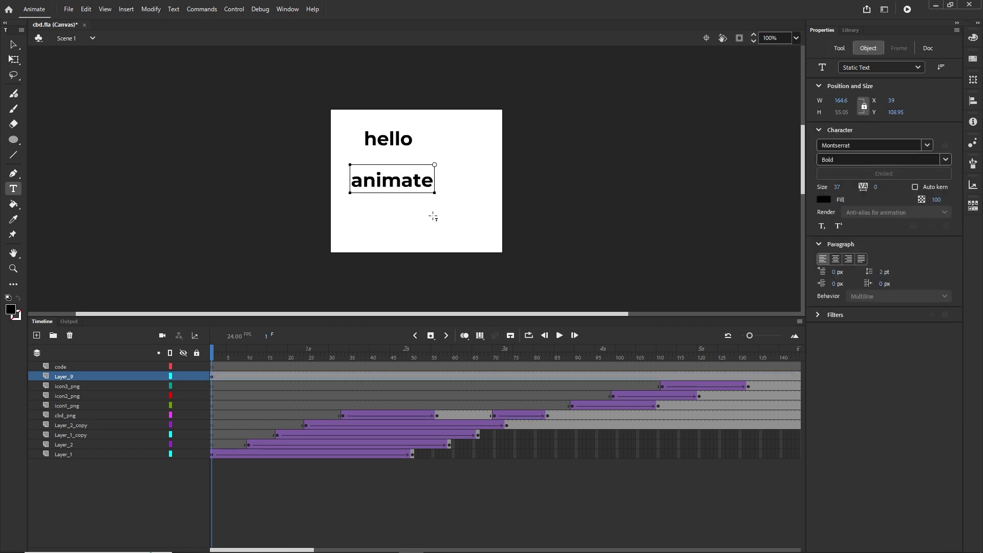
{"action": "left_click", "coordinate": [13, 44]}
{"action": "left_click_drag", "start_coordinate": [388, 186], "coordinate": [401, 138]}
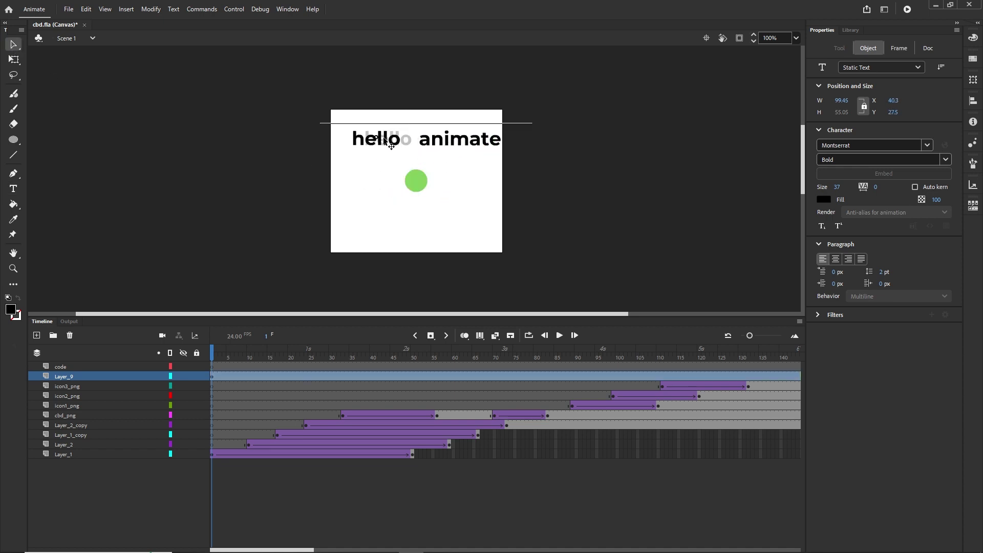
{"action": "left_click", "coordinate": [672, 195]}
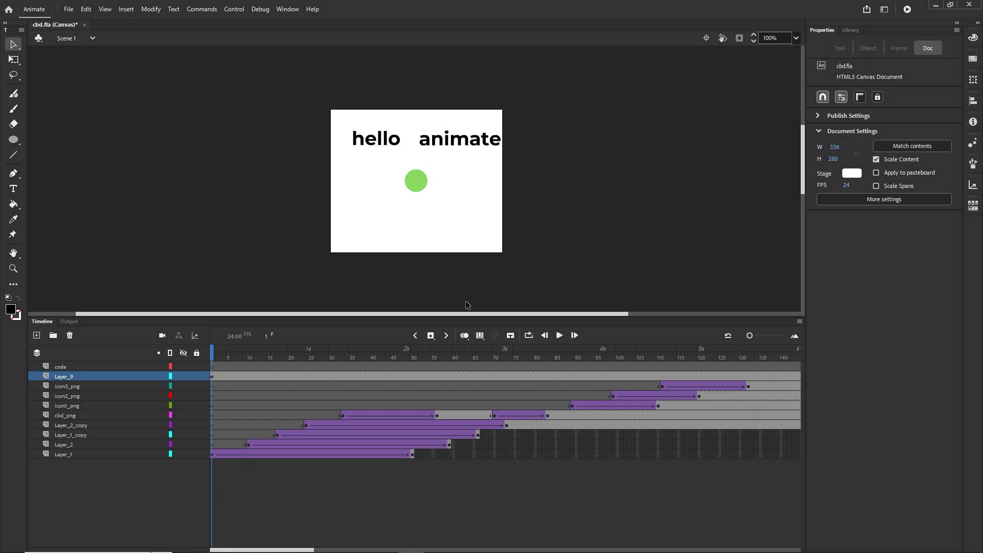
{"action": "key", "text": "ctrl+Return"}
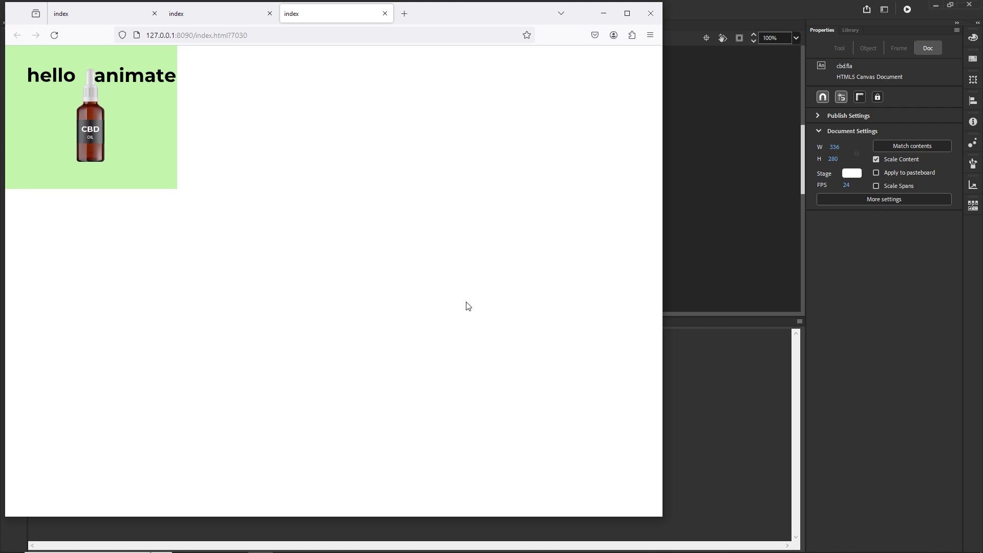
{"action": "mouse_move", "coordinate": [402, 543]}
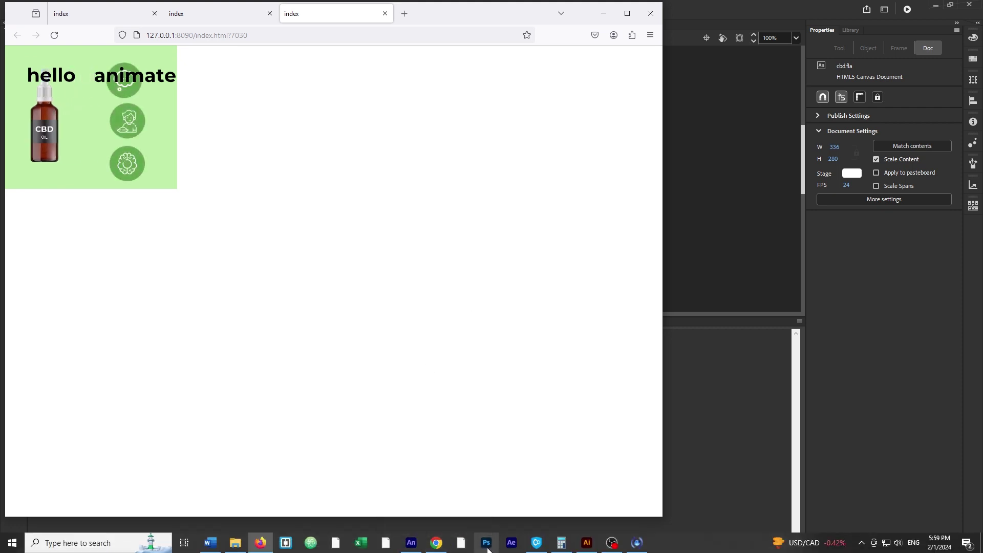
- Delete images, libs, index.html and index.js from the index folder, then return to Animate
{"action": "left_click", "coordinate": [235, 543]}
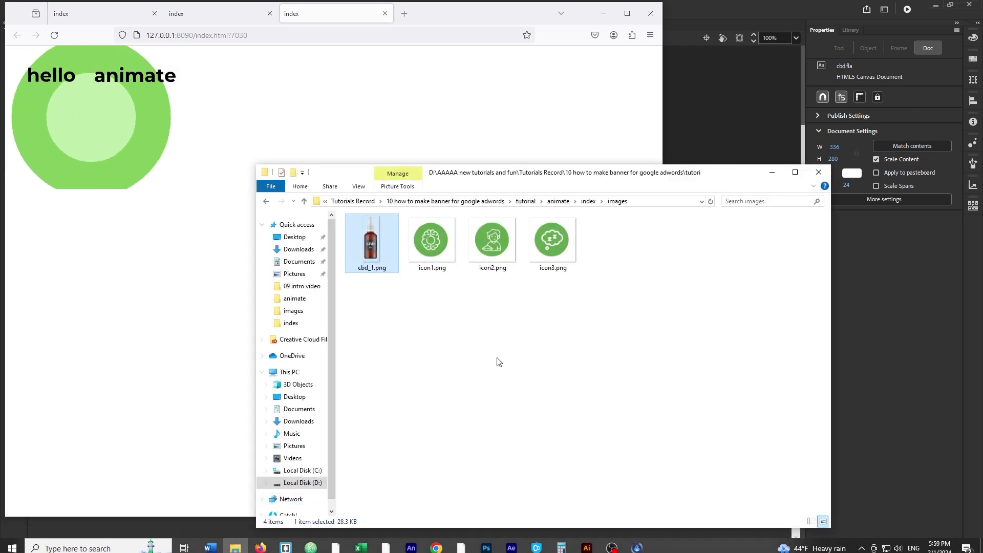
{"action": "left_click", "coordinate": [588, 201]}
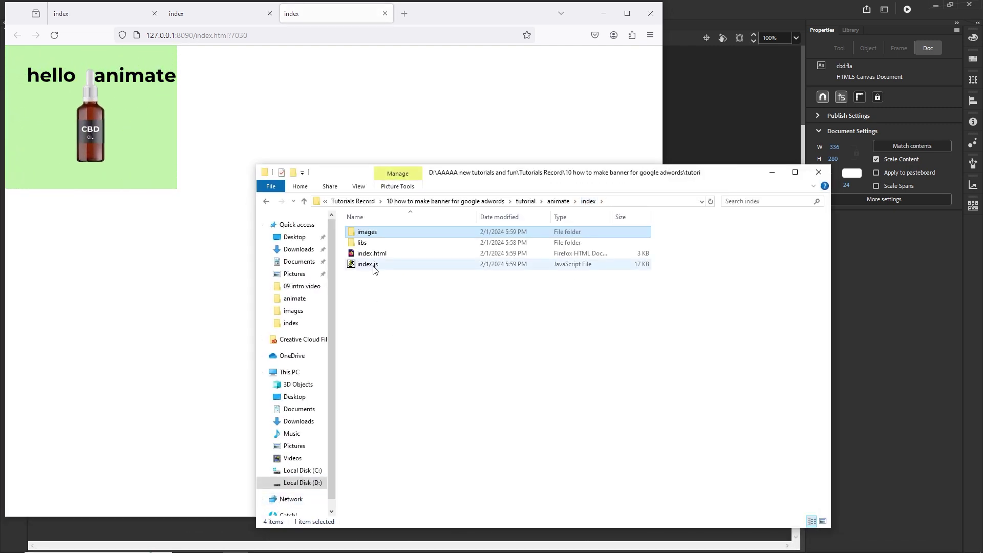
{"action": "key", "text": "ctrl+a"}
{"action": "key", "text": "Delete"}
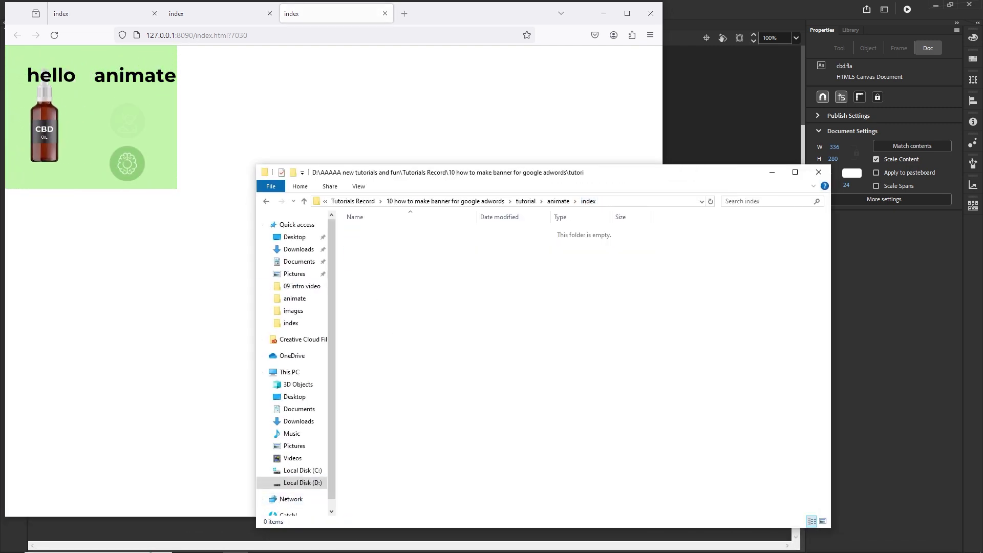
{"action": "mouse_move", "coordinate": [154, 550]}
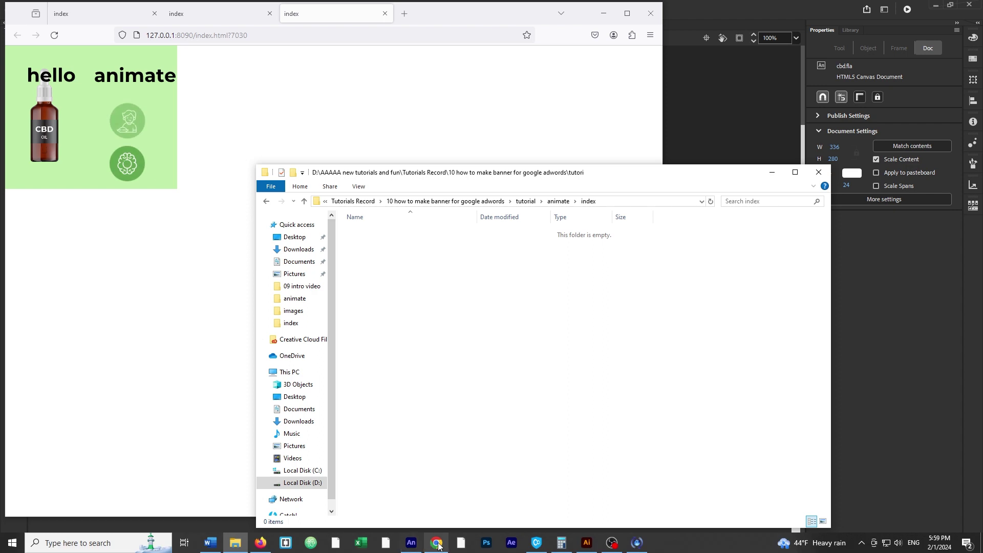
{"action": "left_click", "coordinate": [413, 544]}
- Set Publish Settings' image Export as option to Texture and confirm
{"action": "left_click", "coordinate": [68, 9]}
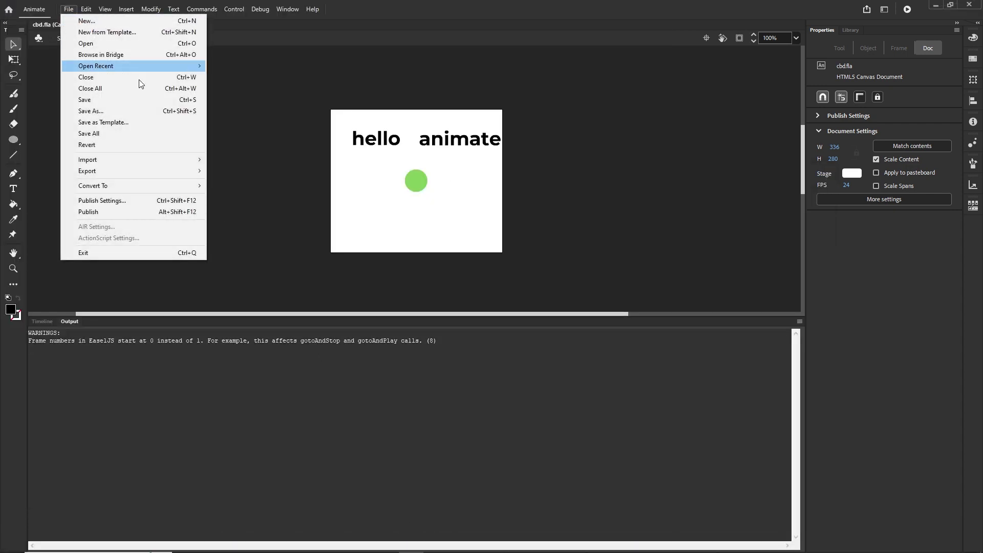
{"action": "left_click", "coordinate": [125, 199]}
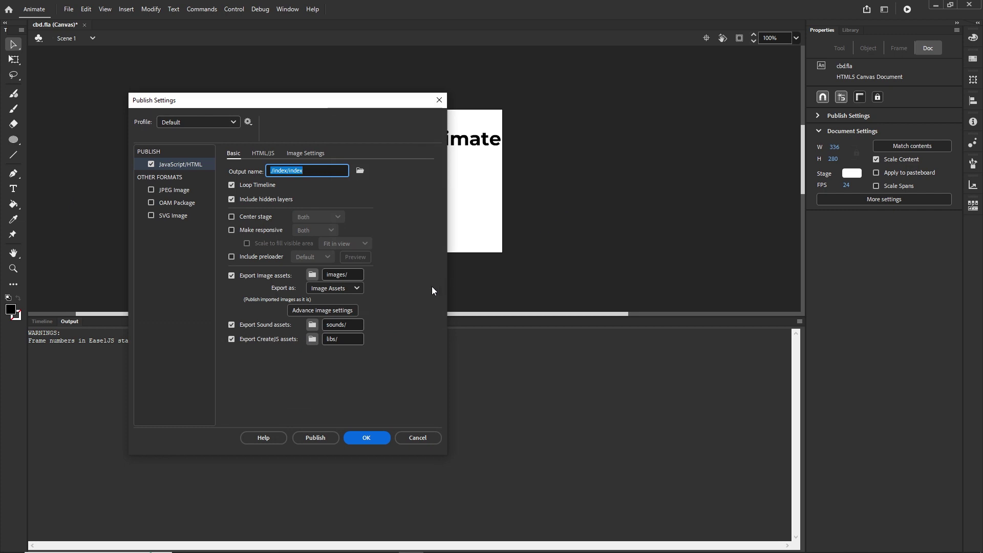
{"action": "left_click", "coordinate": [358, 289]}
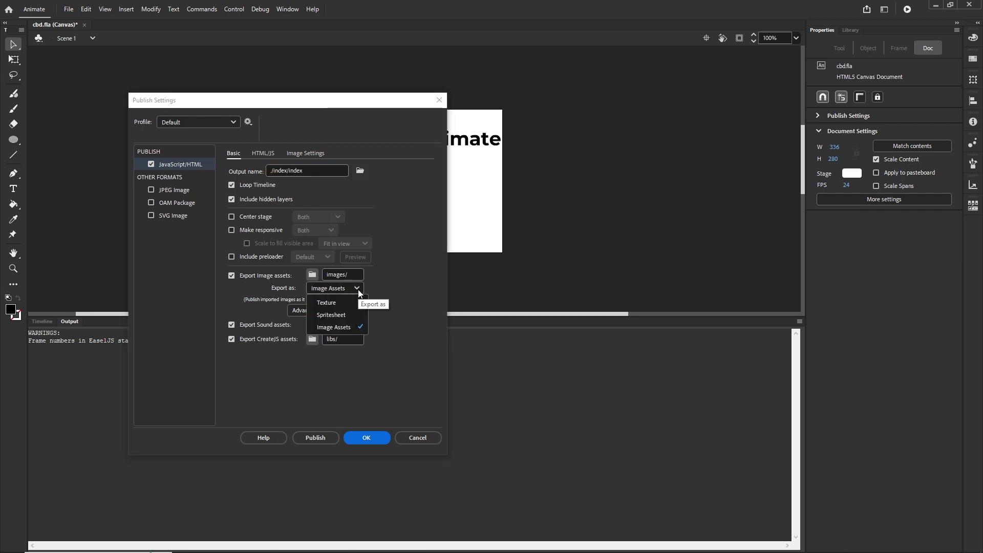
{"action": "left_click", "coordinate": [334, 299]}
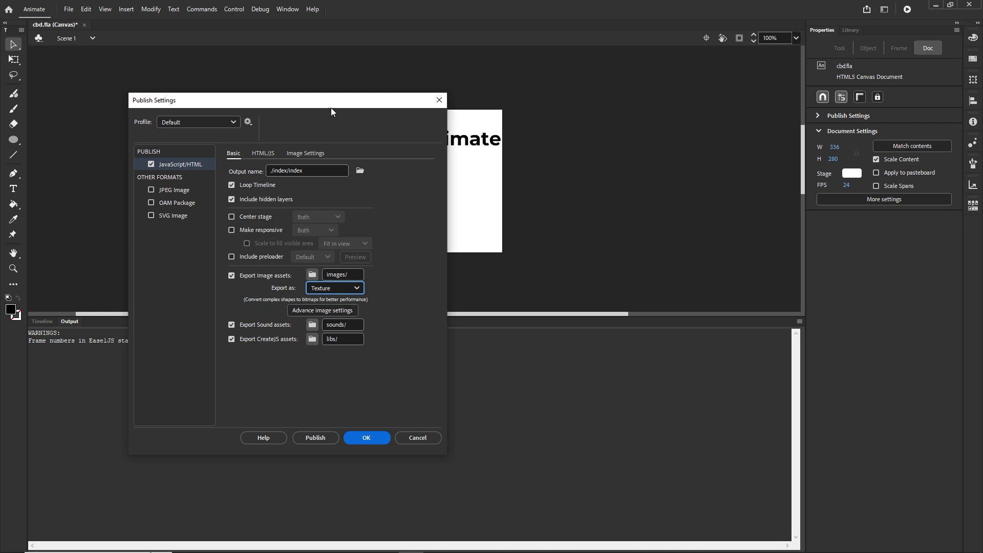
{"action": "left_click_drag", "start_coordinate": [331, 107], "coordinate": [585, 204]}
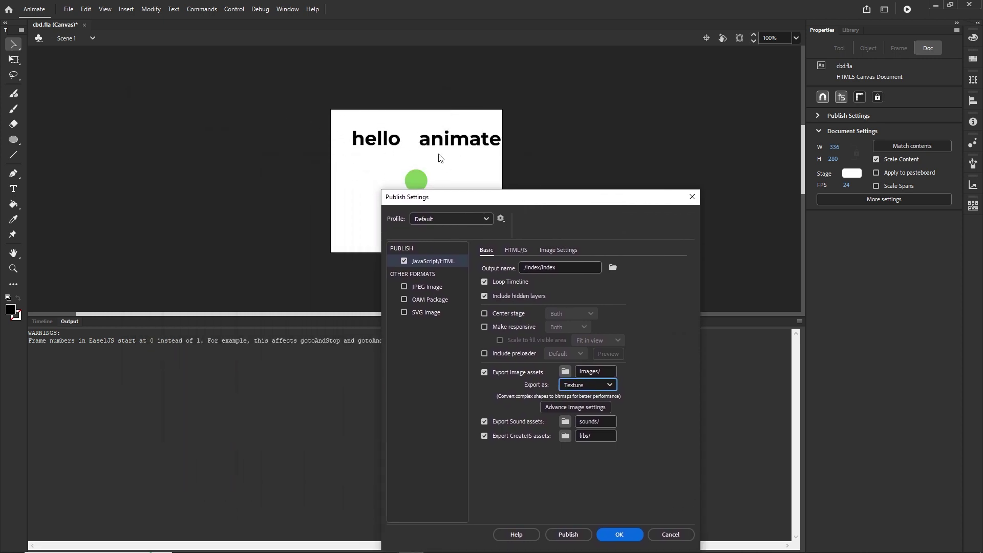
{"action": "left_click_drag", "start_coordinate": [491, 199], "coordinate": [497, 207]}
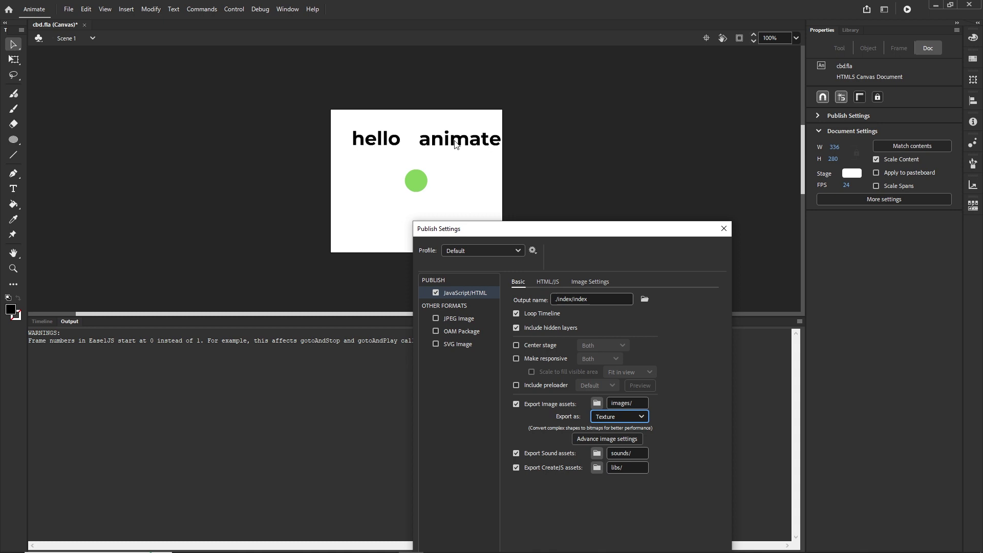
{"action": "left_click_drag", "start_coordinate": [547, 232], "coordinate": [520, 148]}
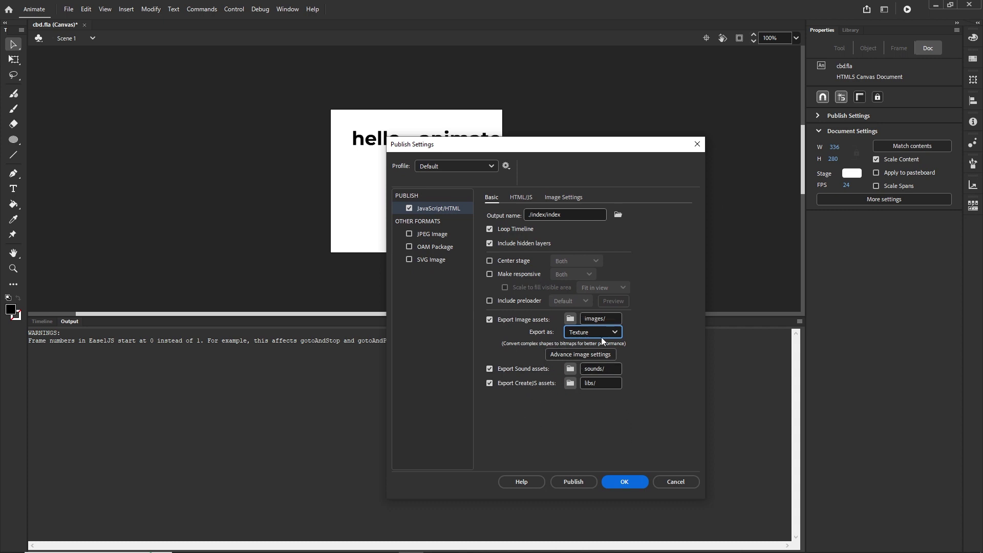
{"action": "left_click", "coordinate": [629, 481]}
- Publish the banner, packing its 6 bitmaps into one spritesheet
{"action": "left_click", "coordinate": [68, 9]}
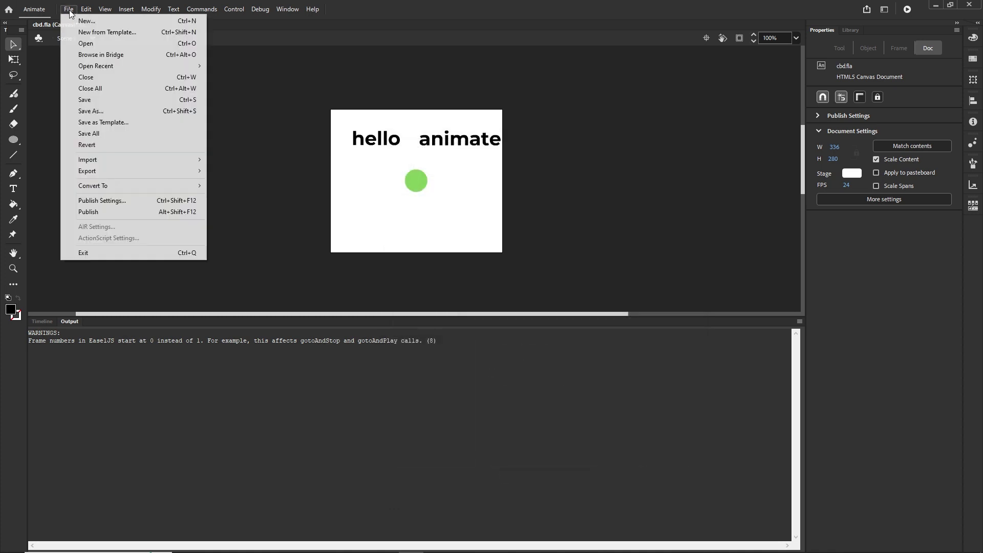
{"action": "left_click", "coordinate": [118, 213]}
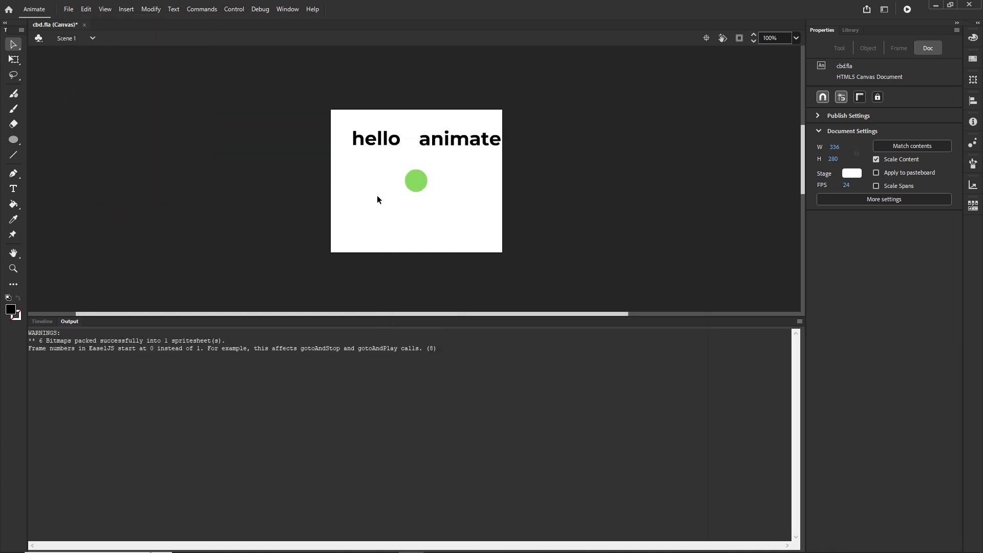
{"action": "left_click", "coordinate": [238, 548]}
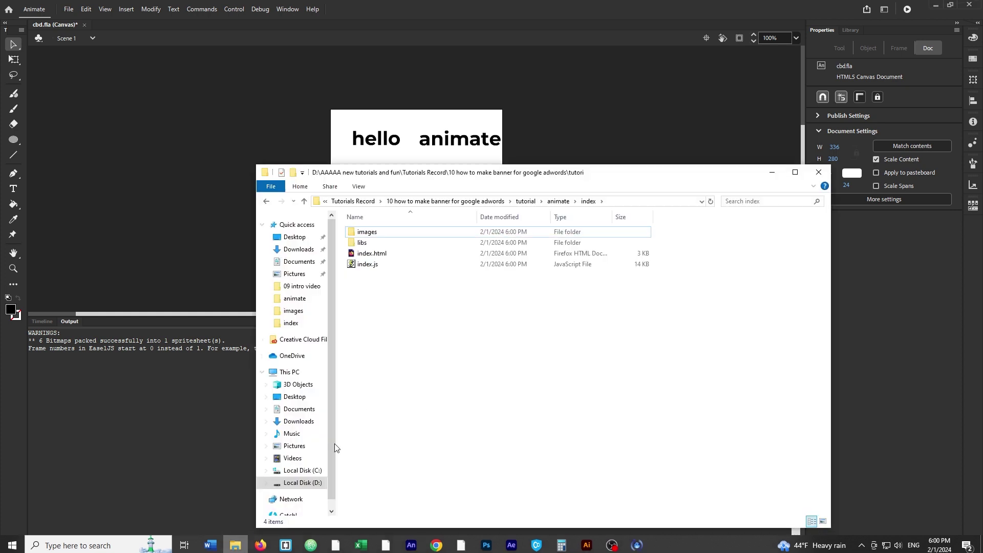
- Open the 28.0 KB index_atlas_1.png spritesheet from the images folder to view its packed contents
{"action": "double_click", "coordinate": [363, 226]}
{"action": "left_click", "coordinate": [373, 246]}
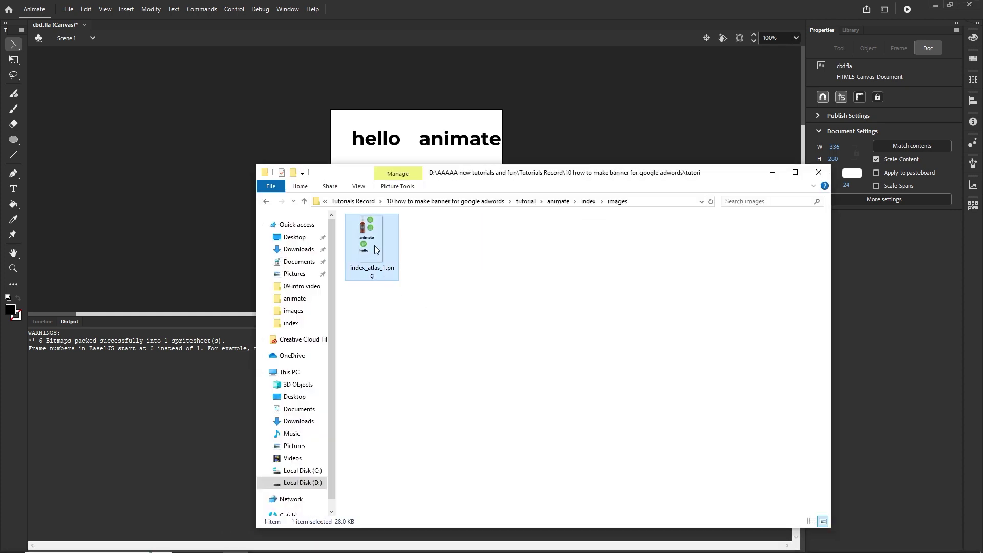
{"action": "double_click", "coordinate": [380, 257]}
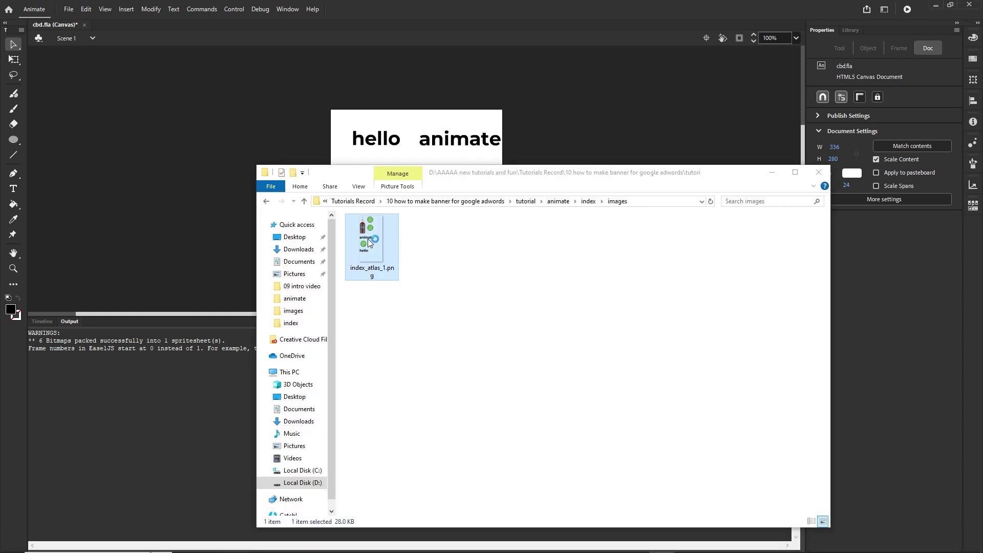
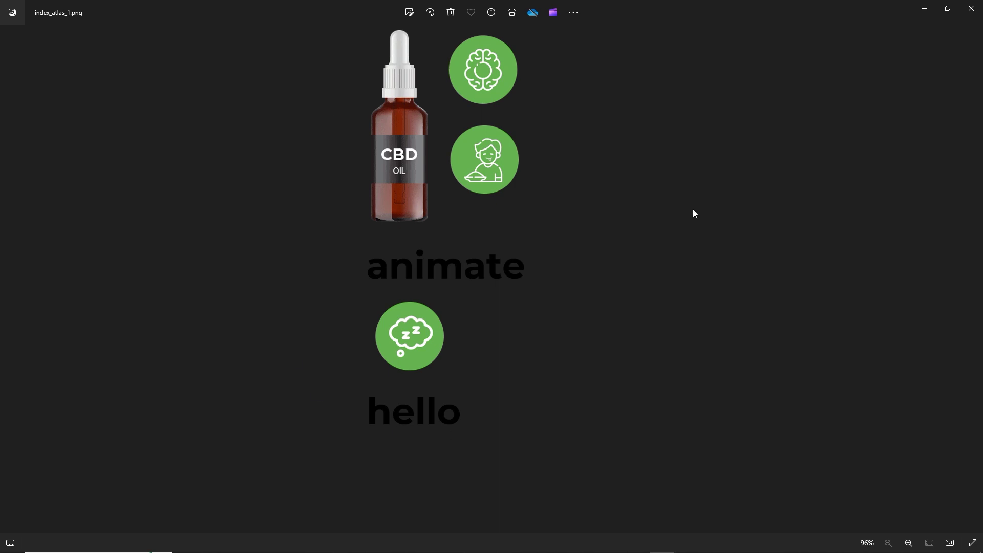
- Close the spritesheet preview and delete the four published items from the index folder
{"action": "left_click", "coordinate": [972, 8]}
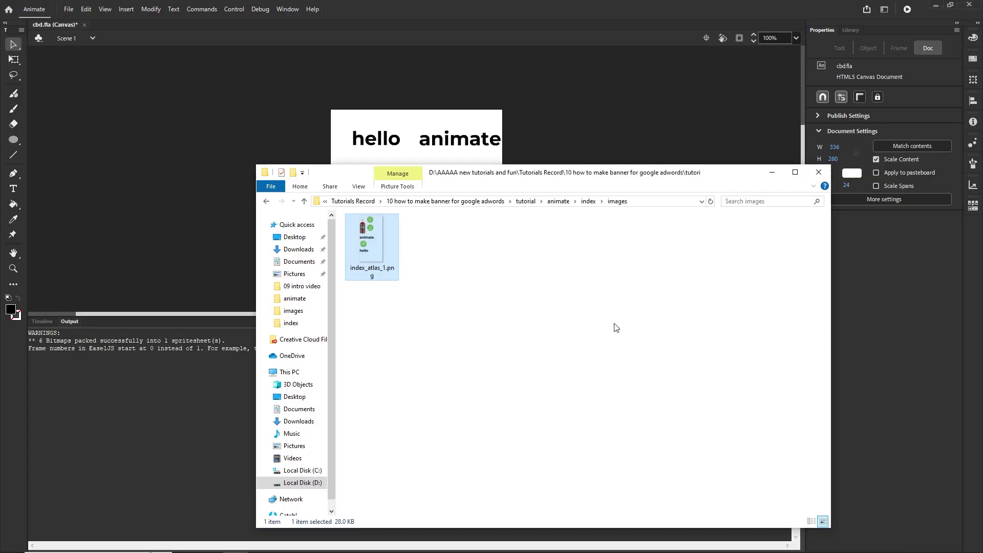
{"action": "left_click", "coordinate": [606, 330]}
{"action": "left_click", "coordinate": [267, 201]}
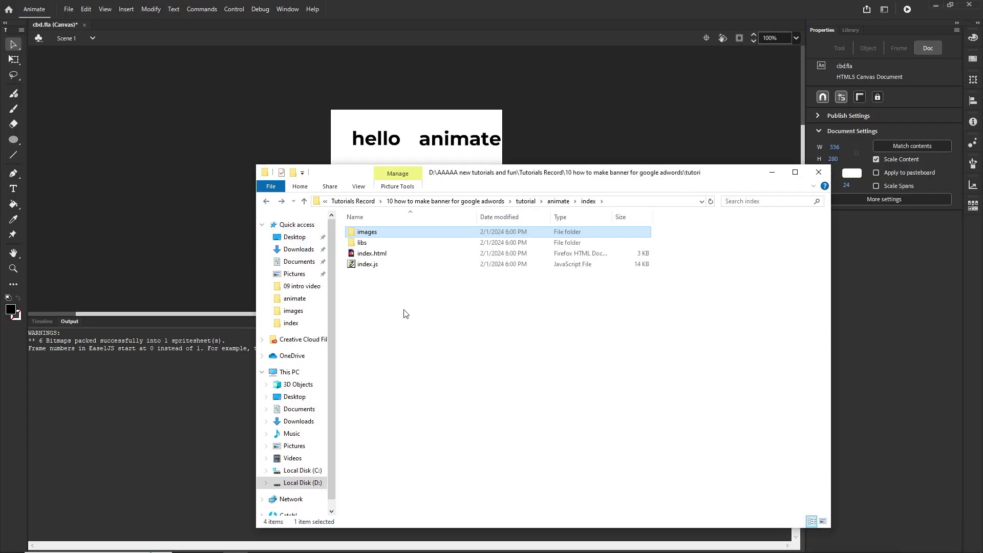
{"action": "left_click_drag", "start_coordinate": [366, 277], "coordinate": [362, 233]}
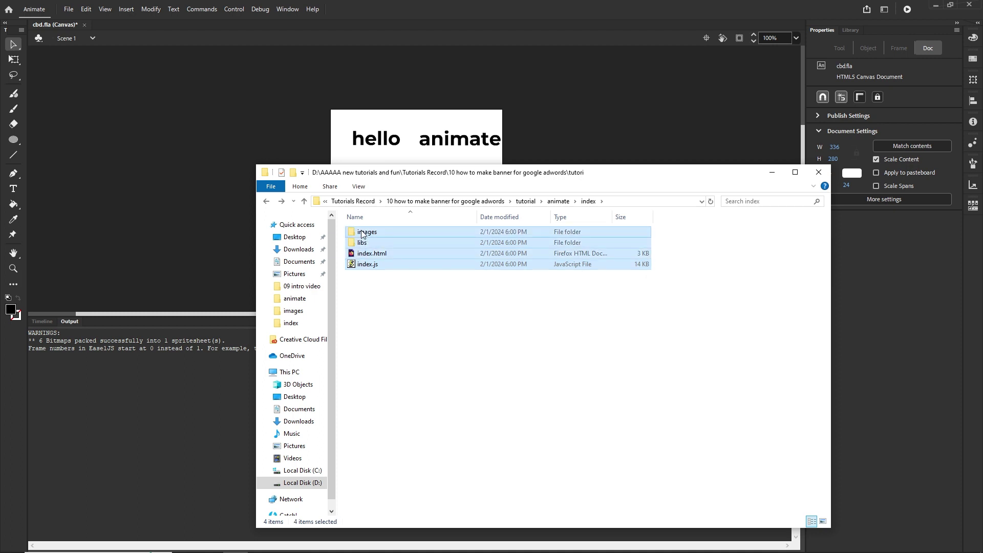
{"action": "key", "text": "Delete"}
{"action": "left_click", "coordinate": [772, 172]}
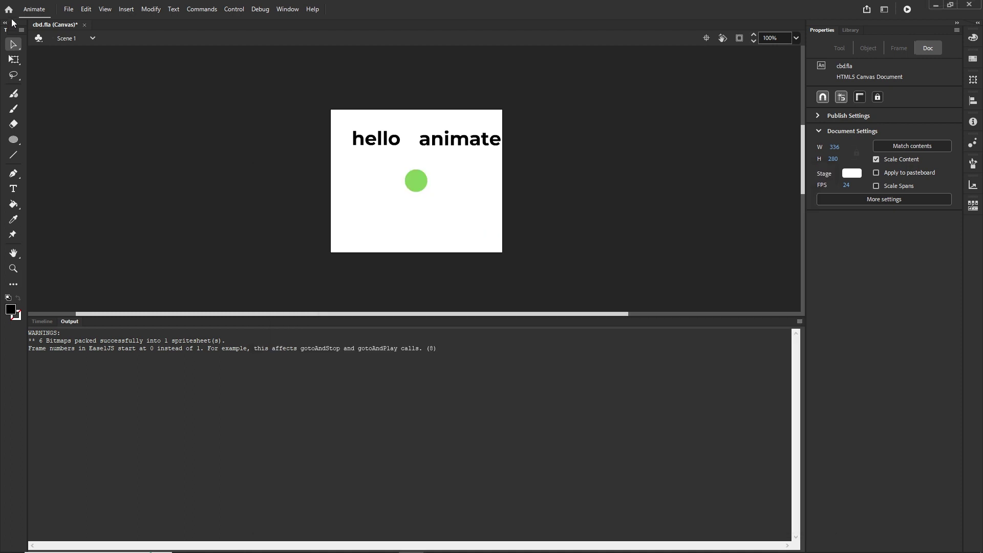
- Set the publish settings to export image assets as a Spritesheet
{"action": "left_click", "coordinate": [68, 9]}
{"action": "left_click", "coordinate": [127, 200]}
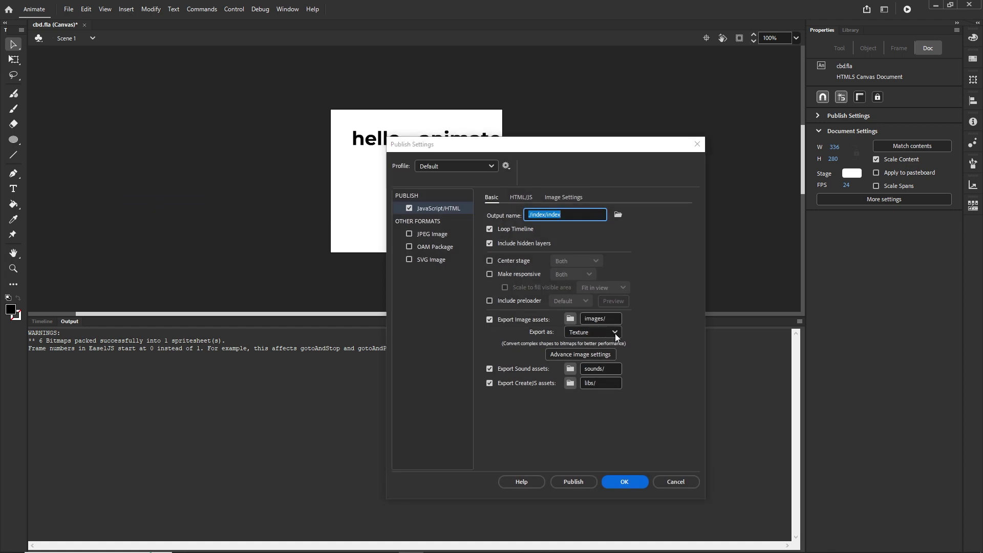
{"action": "left_click", "coordinate": [616, 333]}
{"action": "left_click", "coordinate": [598, 360]}
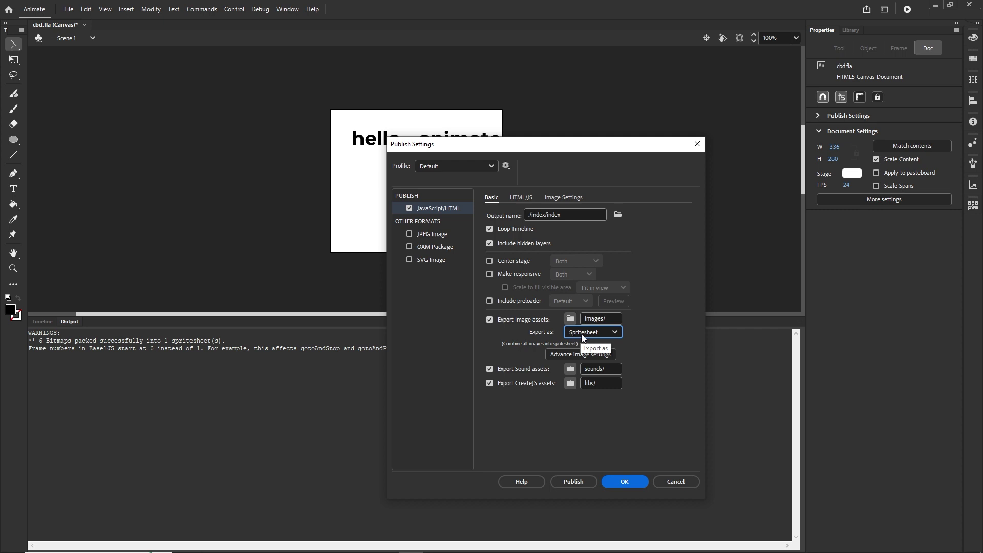
{"action": "left_click", "coordinate": [625, 482]}
- Publish the banner to HTML5 into the index folder
{"action": "left_click", "coordinate": [66, 10]}
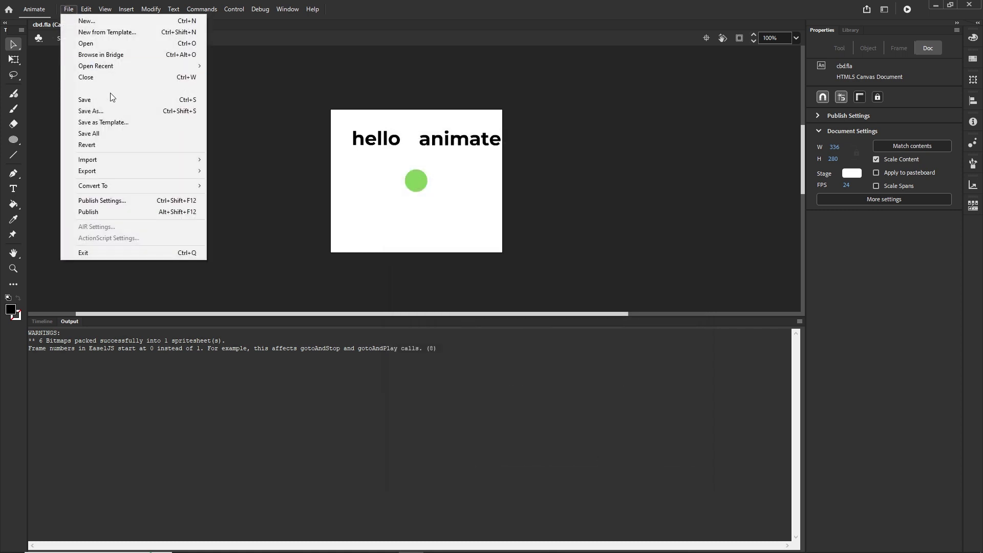
{"action": "left_click", "coordinate": [88, 212]}
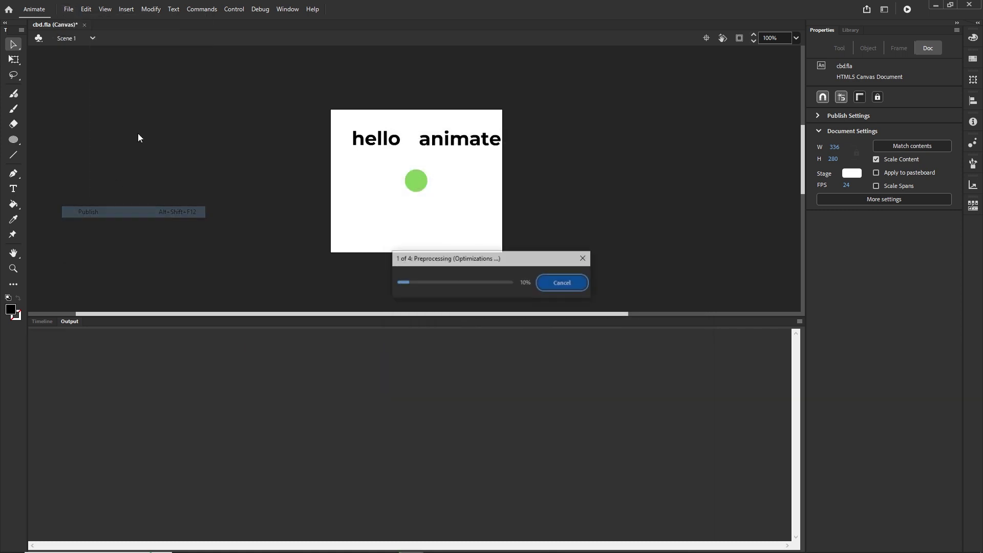
{"action": "left_click", "coordinate": [240, 546]}
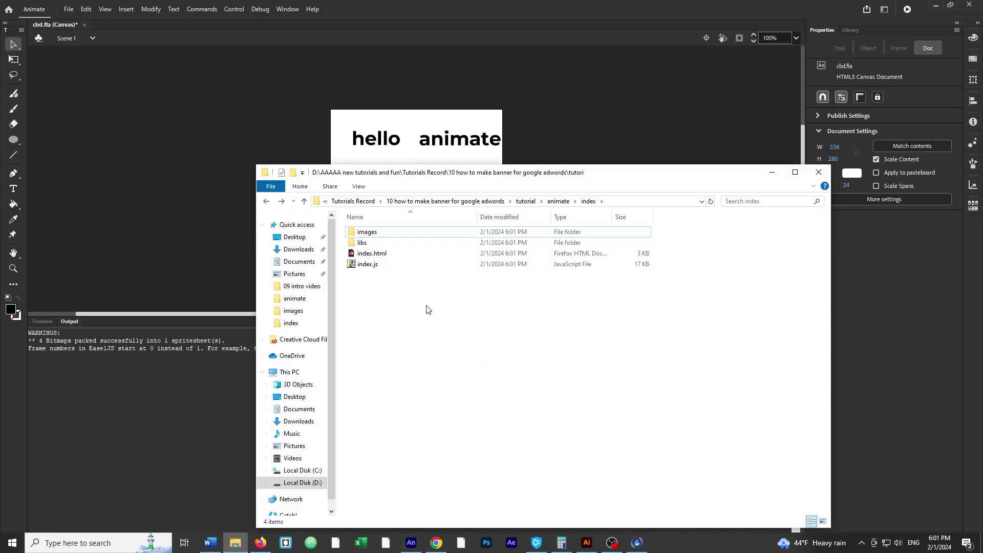
- View index_atlas_1.png full-size and check the sizes of index.js and index.html
{"action": "double_click", "coordinate": [368, 228]}
{"action": "double_click", "coordinate": [365, 251]}
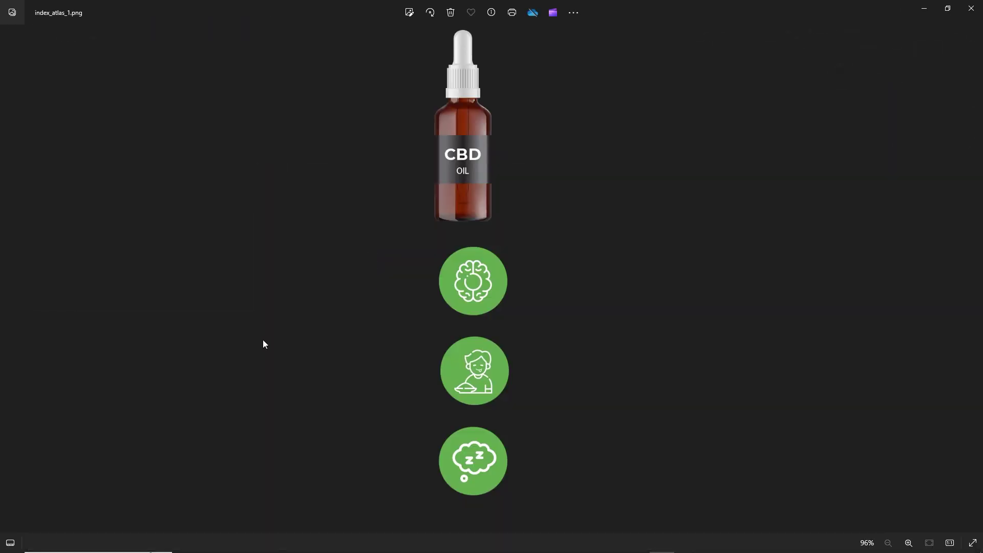
{"action": "left_click", "coordinate": [971, 8]}
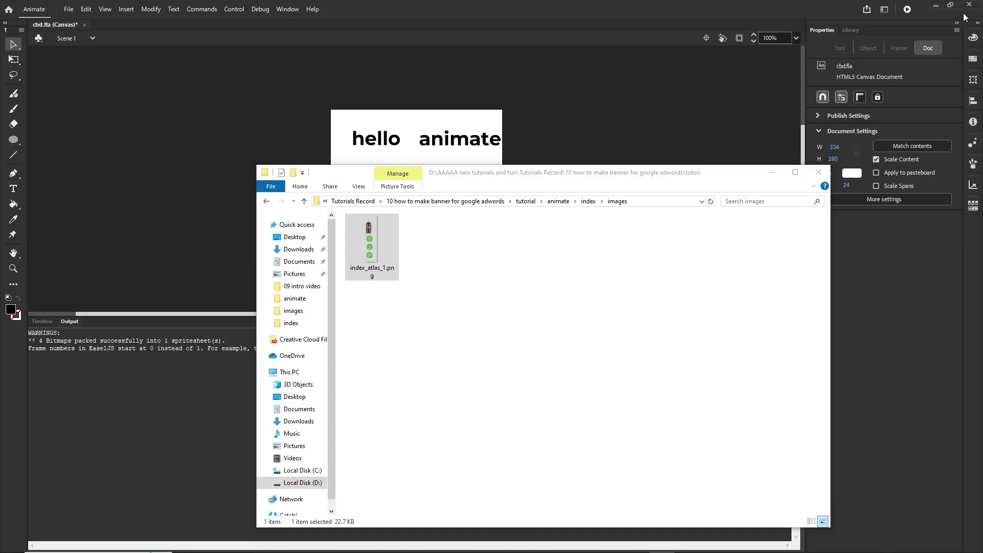
{"action": "left_click", "coordinate": [266, 202]}
{"action": "left_click", "coordinate": [369, 266]}
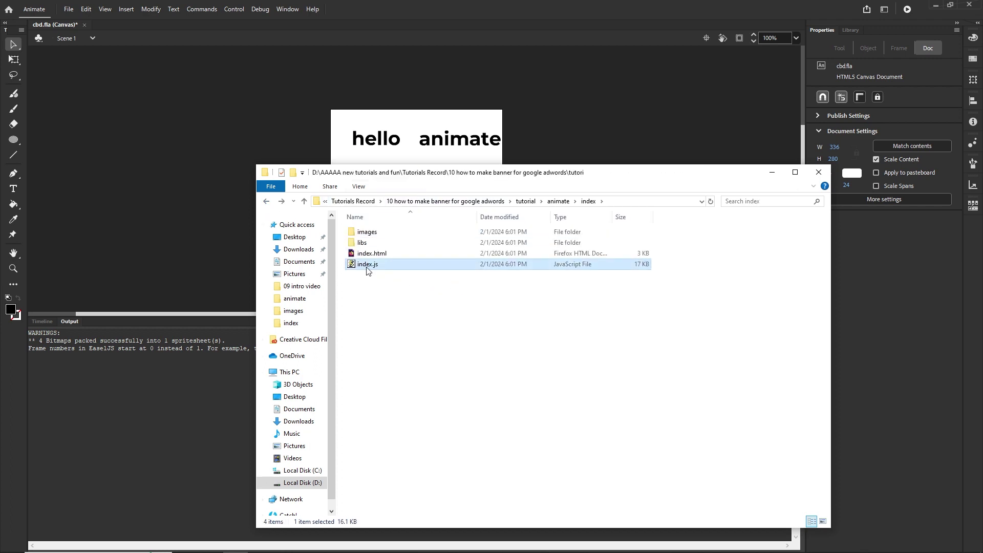
{"action": "left_click", "coordinate": [371, 255]}
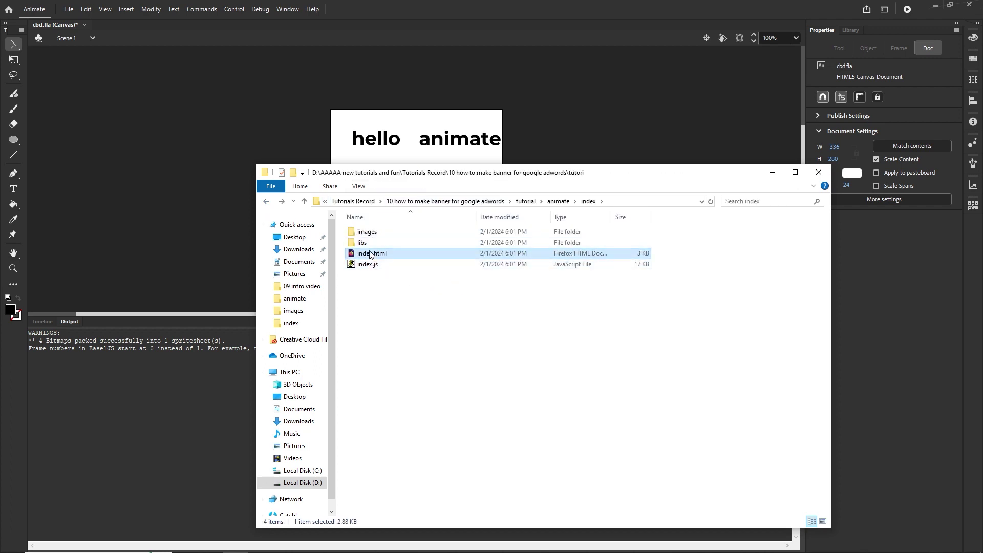
- Review Animate's publish settings without changing anything
{"action": "left_click", "coordinate": [772, 172]}
{"action": "left_click", "coordinate": [68, 9]}
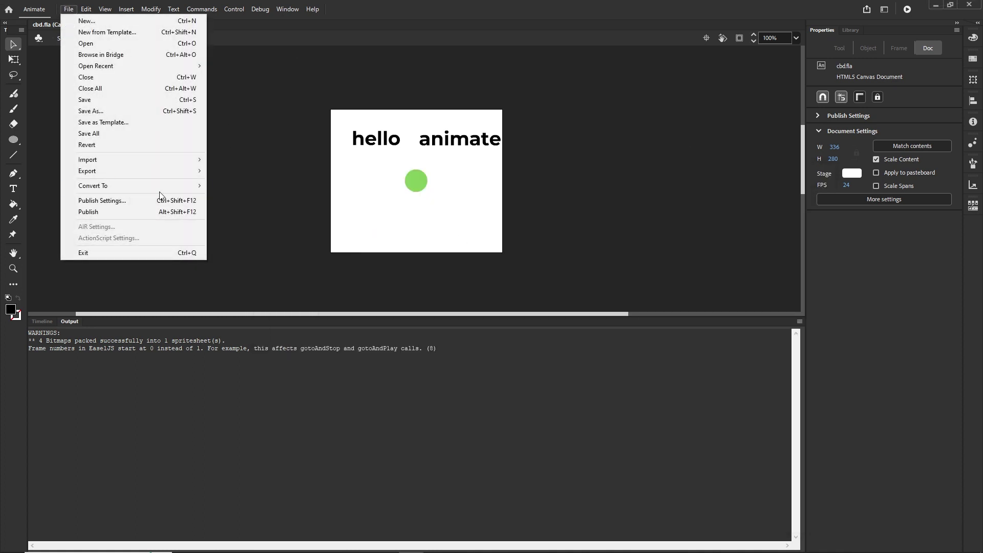
{"action": "left_click", "coordinate": [108, 201]}
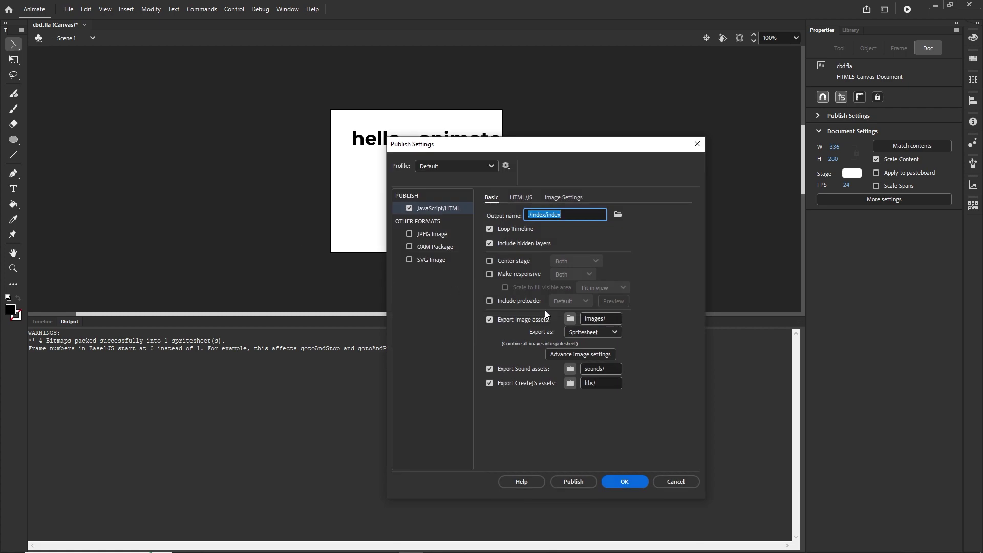
{"action": "left_click", "coordinate": [694, 482]}
- Delete the four published items from the index folder
{"action": "left_click", "coordinate": [235, 549]}
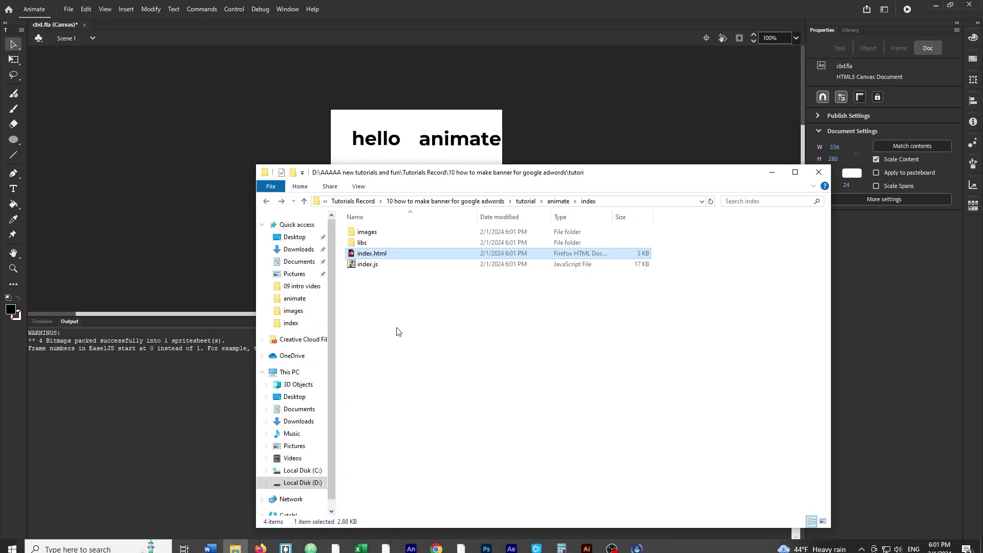
{"action": "left_click_drag", "start_coordinate": [398, 332], "coordinate": [361, 236]}
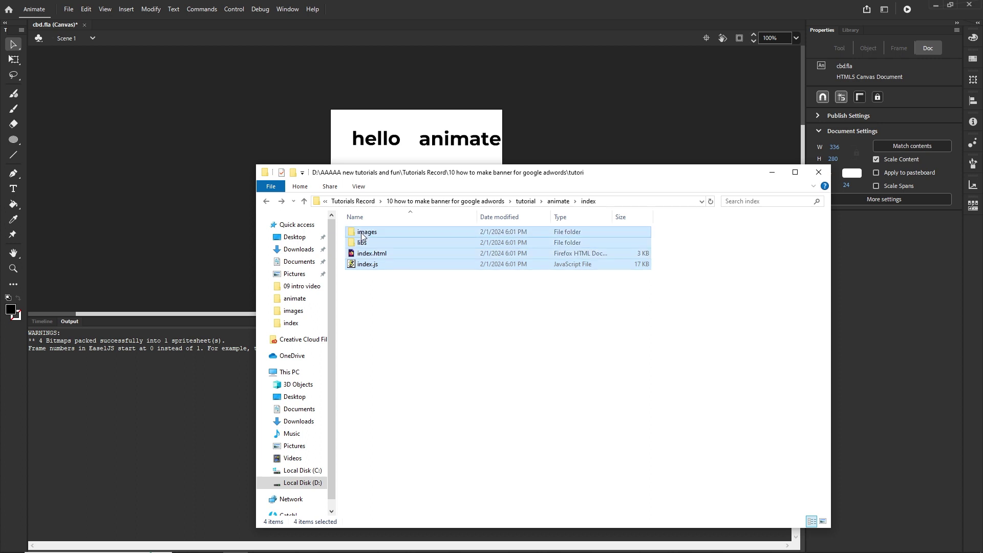
{"action": "key", "text": "Delete"}
{"action": "left_click", "coordinate": [68, 9]}
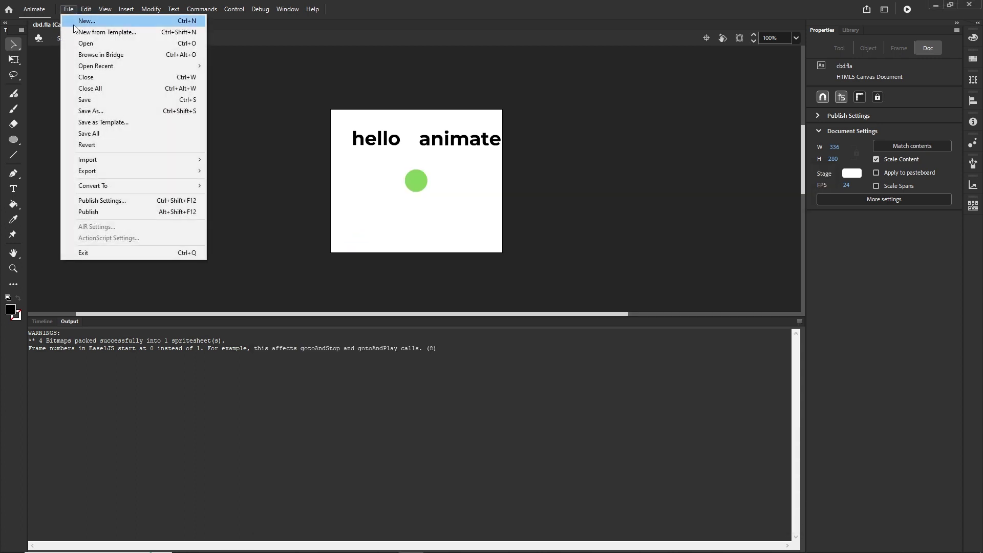
- Change the image asset export from Spritesheet to Texture and confirm the publish settings
{"action": "left_click", "coordinate": [121, 200]}
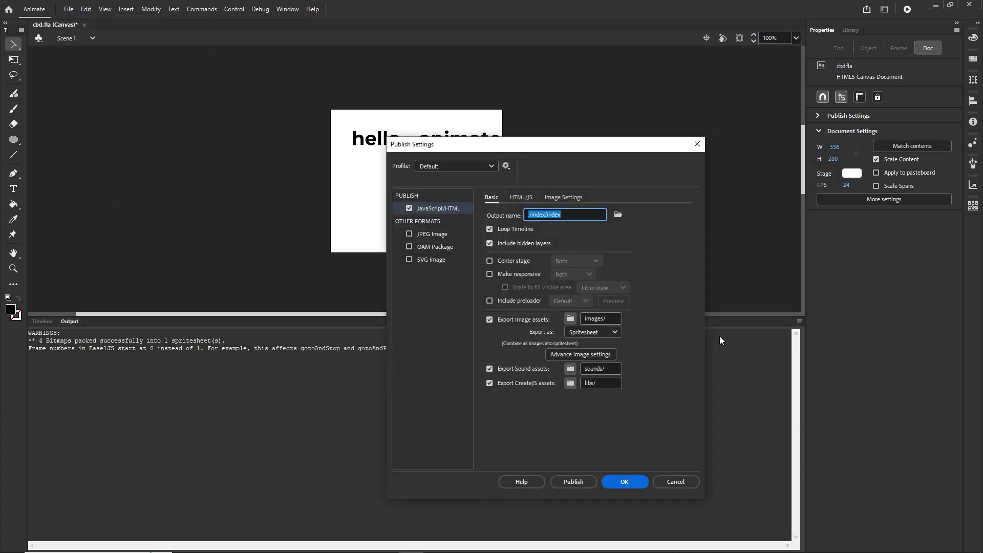
{"action": "left_click", "coordinate": [615, 333]}
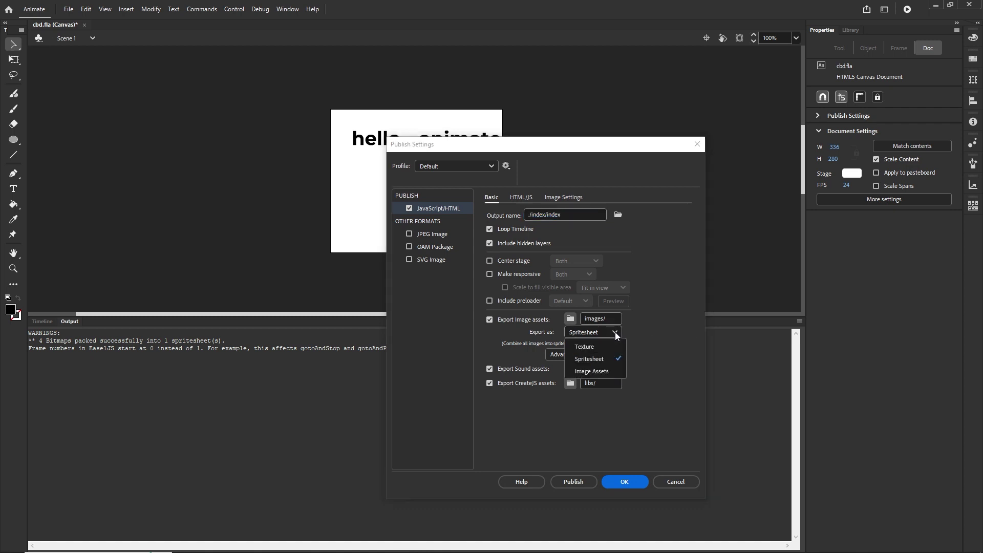
{"action": "left_click", "coordinate": [590, 348]}
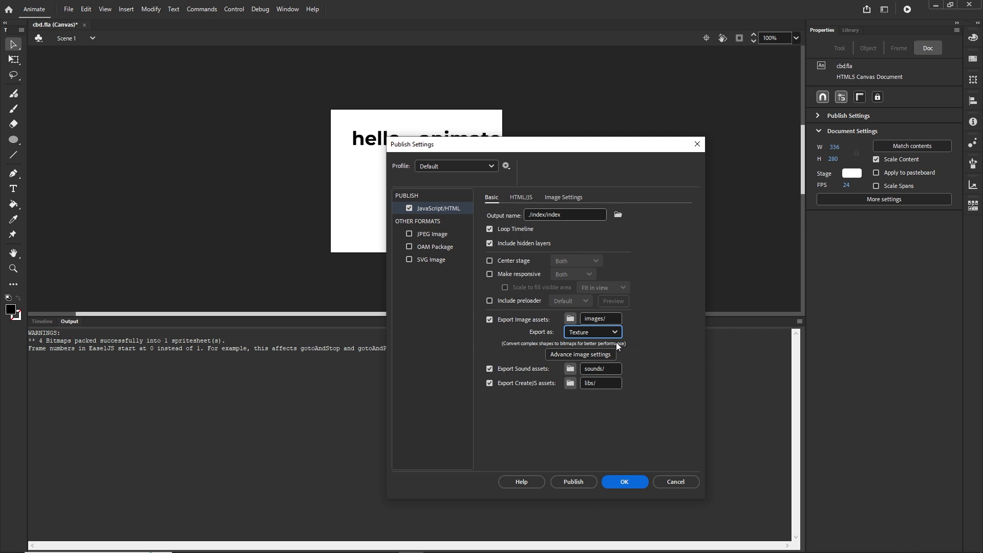
{"action": "left_click", "coordinate": [616, 334]}
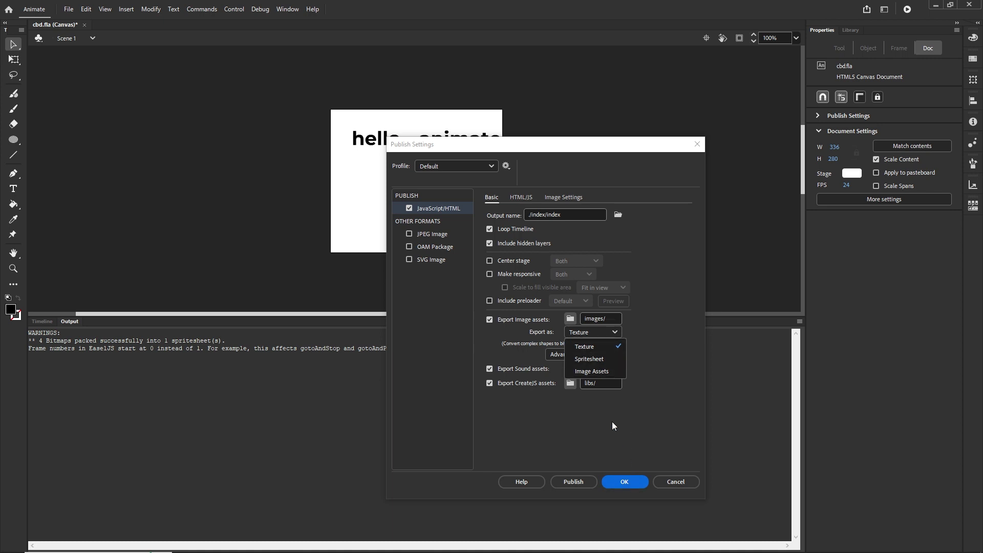
{"action": "left_click", "coordinate": [629, 481]}
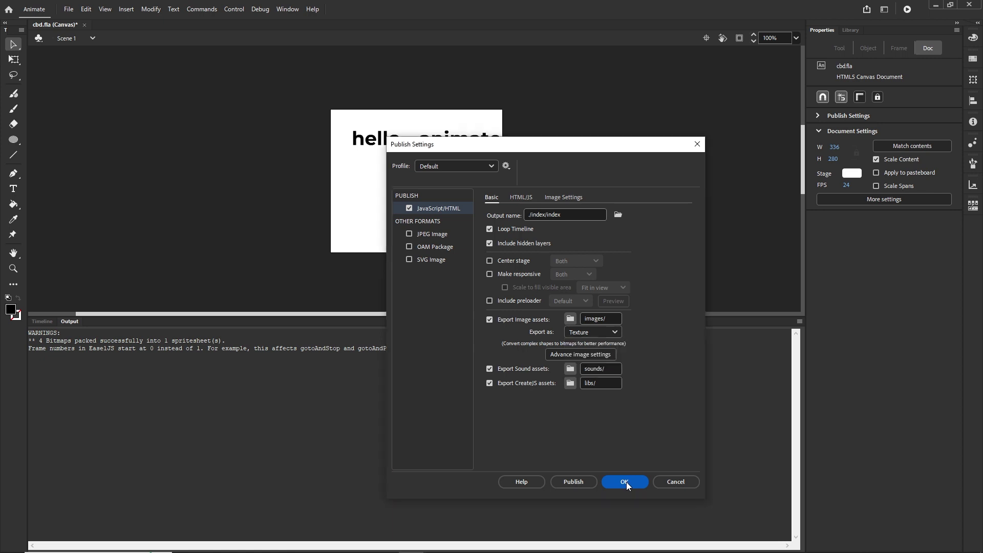
{"action": "left_click", "coordinate": [626, 481]}
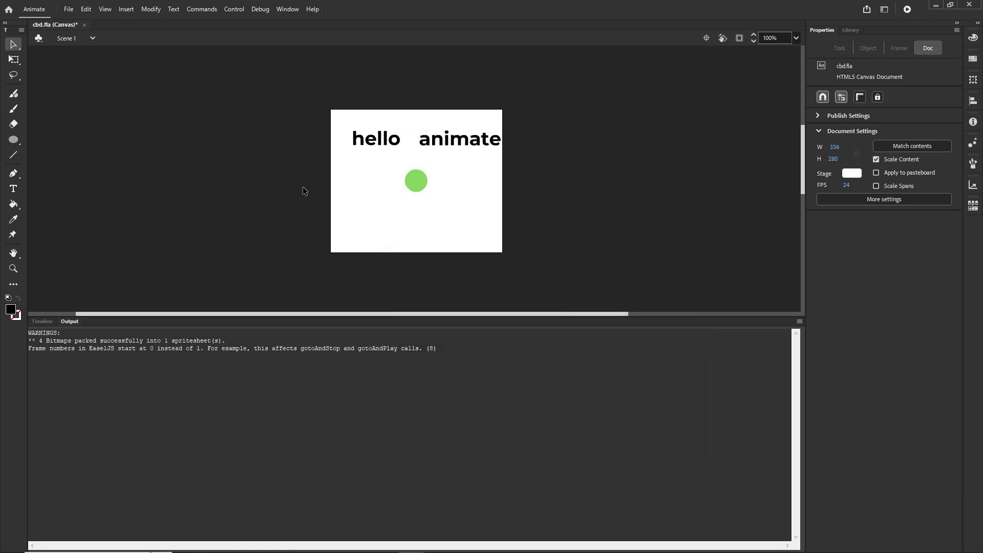
- Set texture quality to 8 Bit with Hosted Libraries off, then republish, packing 6 bitmaps into one spritesheet
{"action": "left_click", "coordinate": [70, 10]}
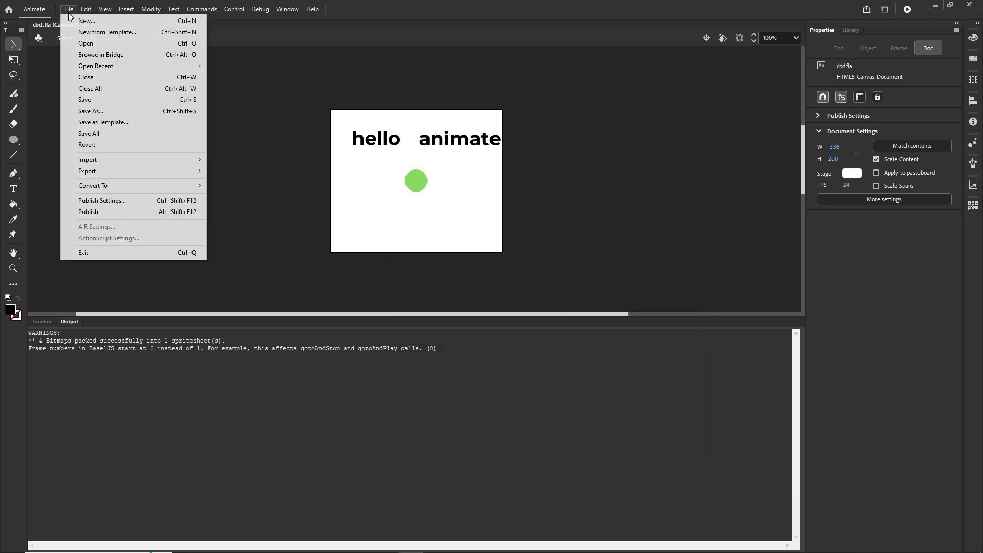
{"action": "left_click", "coordinate": [114, 203]}
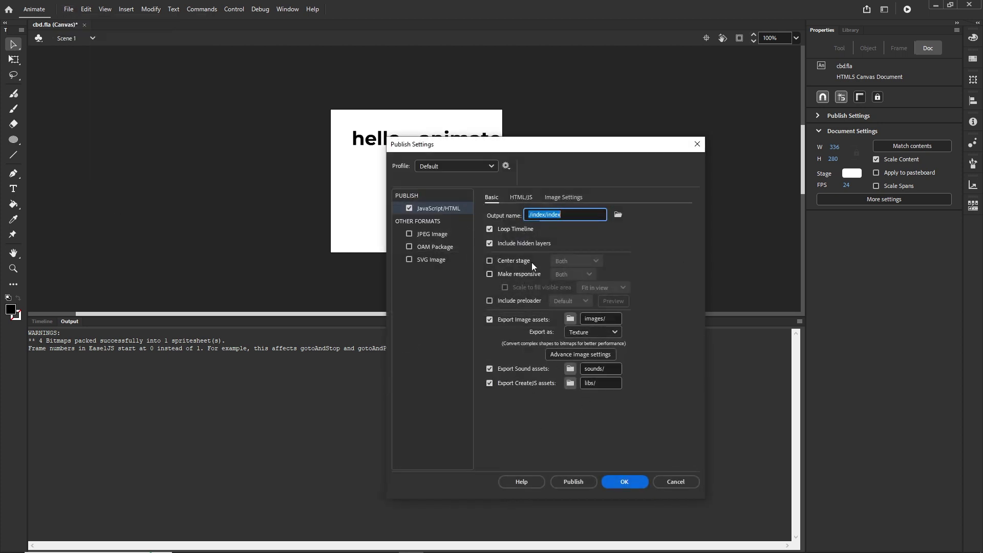
{"action": "left_click", "coordinate": [521, 198]}
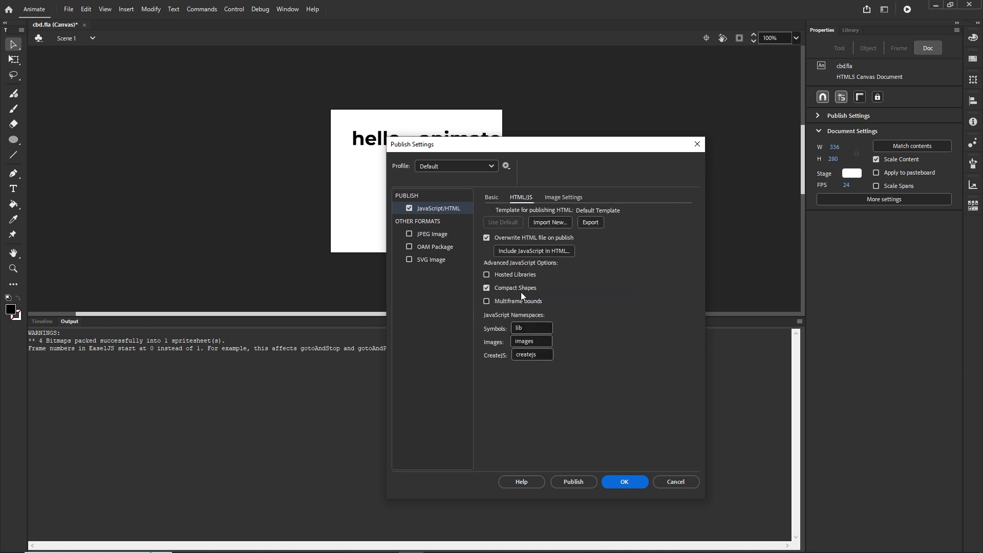
{"action": "left_click", "coordinate": [487, 275]}
{"action": "left_click", "coordinate": [487, 275]}
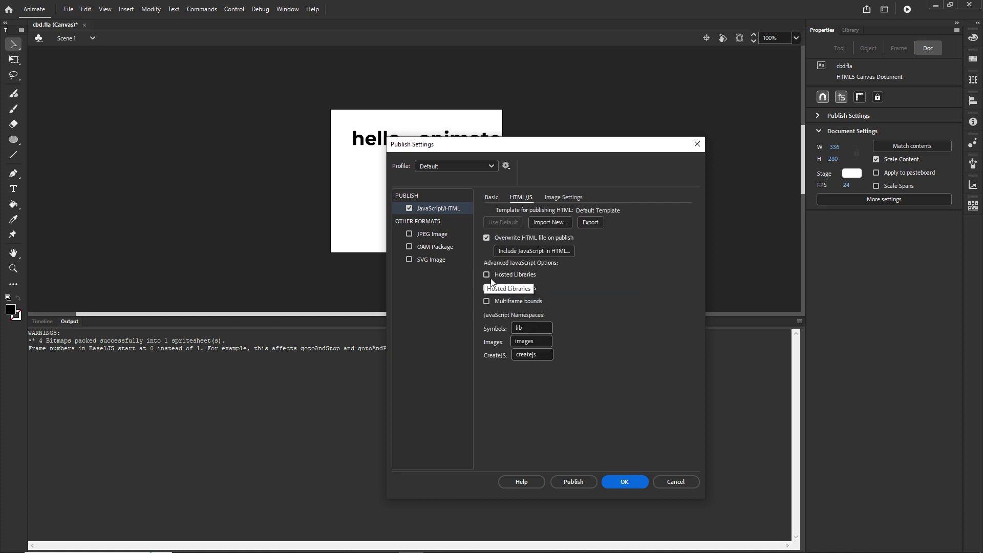
{"action": "left_click", "coordinate": [564, 198]}
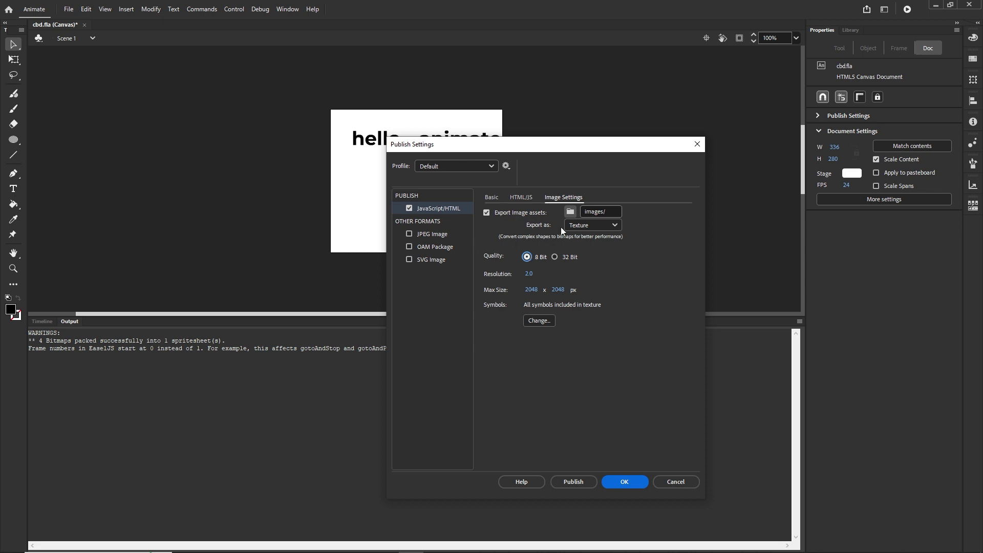
{"action": "left_click", "coordinate": [631, 484]}
{"action": "left_click", "coordinate": [68, 9]}
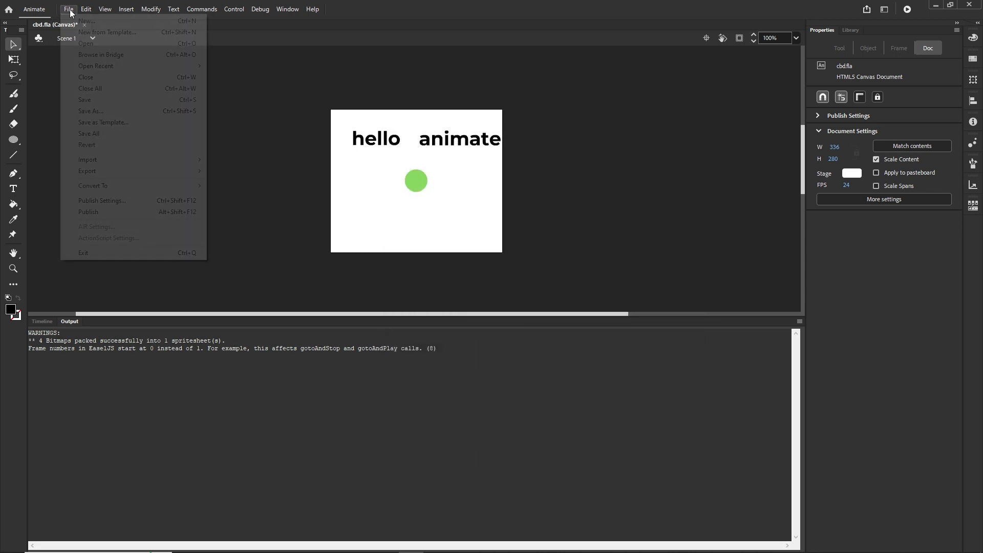
{"action": "left_click", "coordinate": [106, 212]}
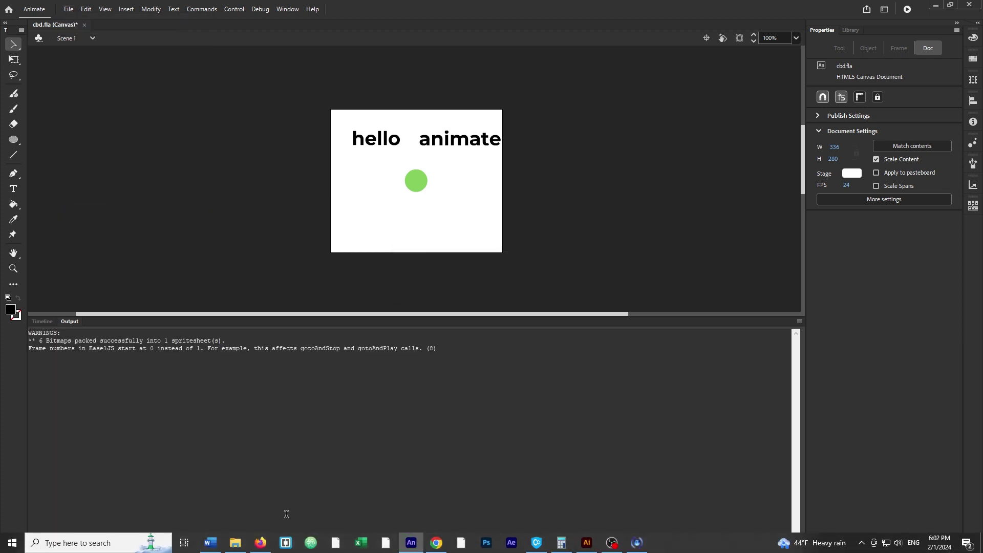
{"action": "left_click", "coordinate": [236, 543]}
{"action": "double_click", "coordinate": [365, 231]}
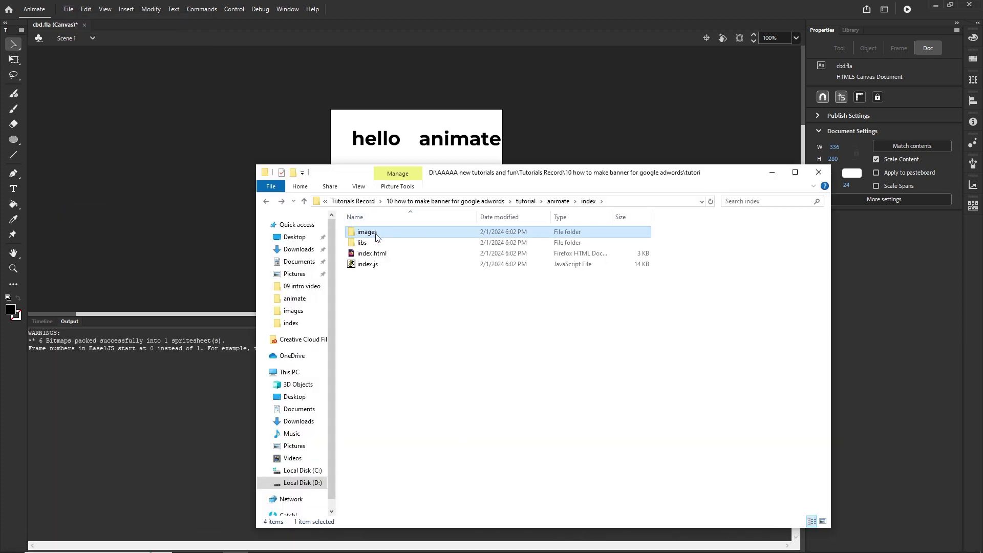
{"action": "left_click", "coordinate": [376, 257]}
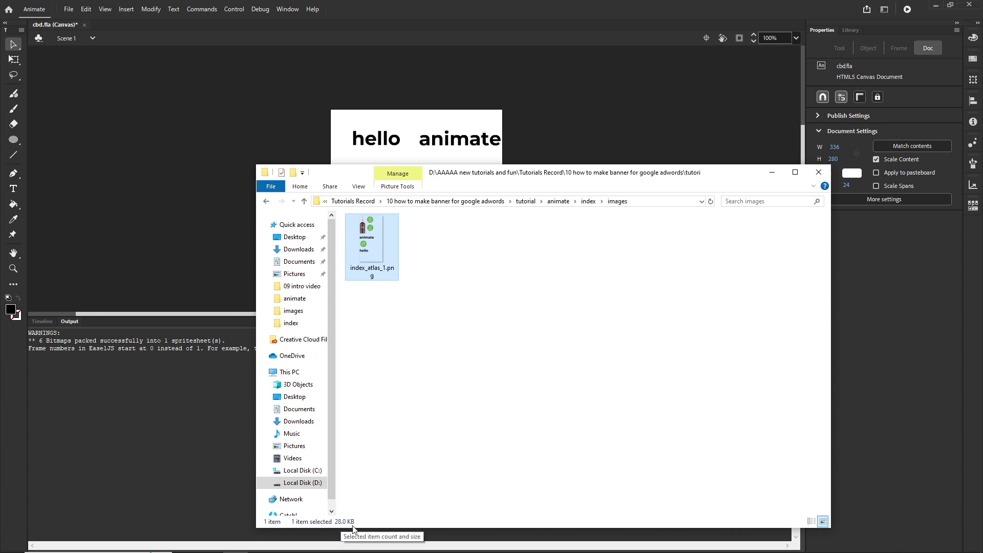
{"action": "double_click", "coordinate": [370, 245]}
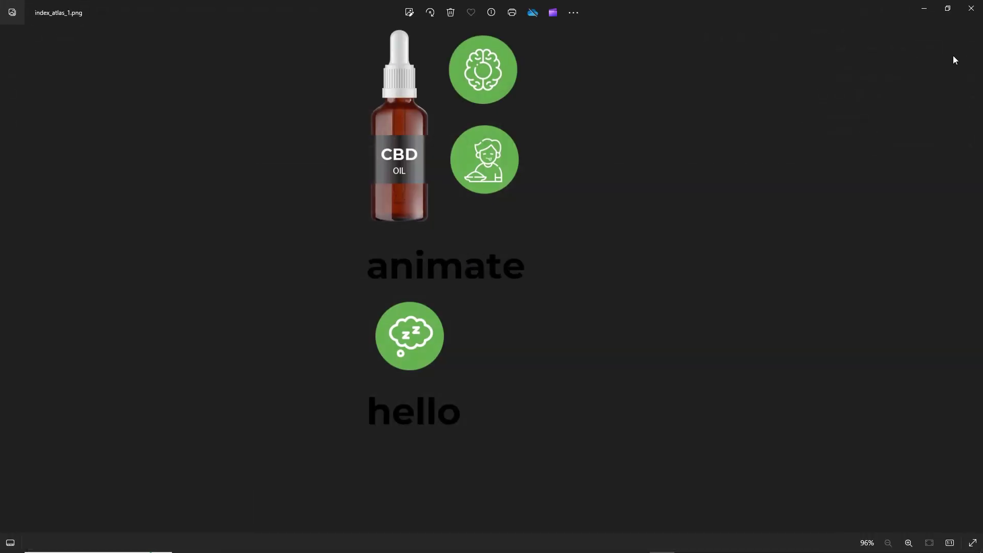
{"action": "left_click", "coordinate": [971, 9]}
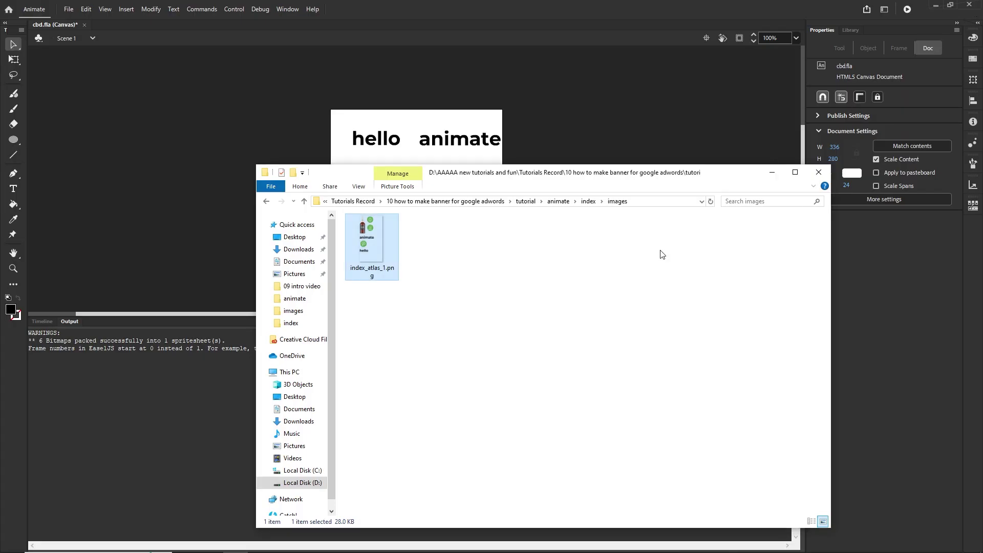
{"action": "left_click", "coordinate": [772, 173]}
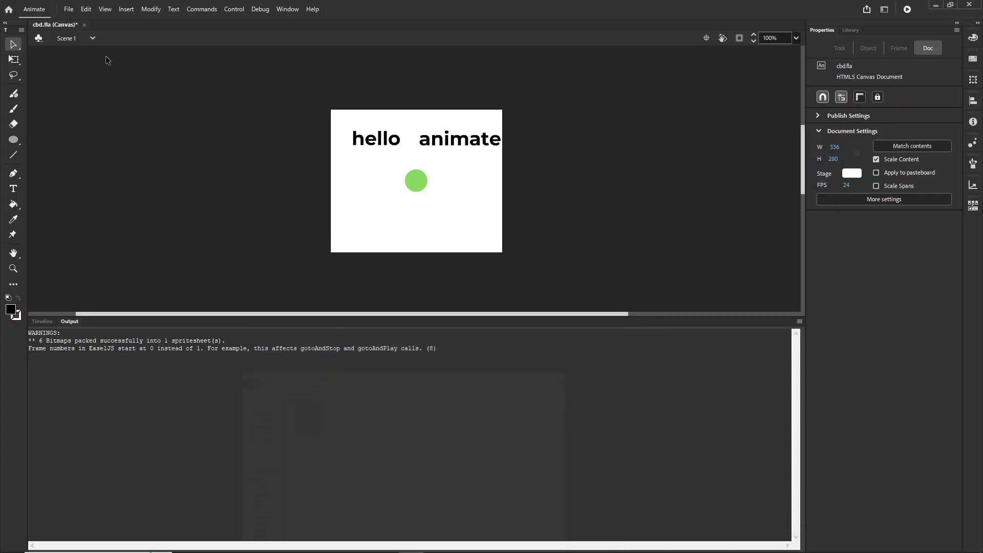
- Set the image export quality to 32 Bit and republish the banner
{"action": "left_click", "coordinate": [72, 10]}
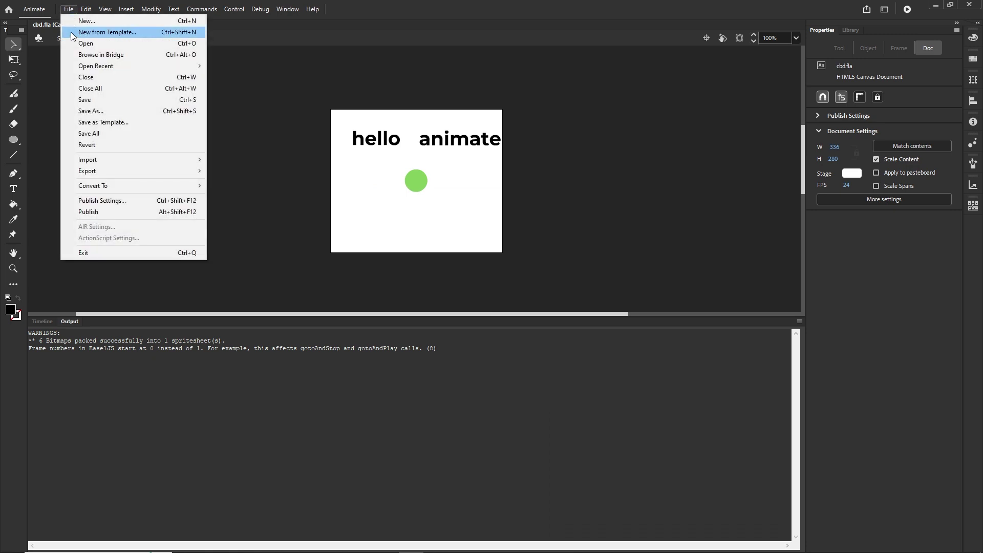
{"action": "left_click", "coordinate": [111, 201]}
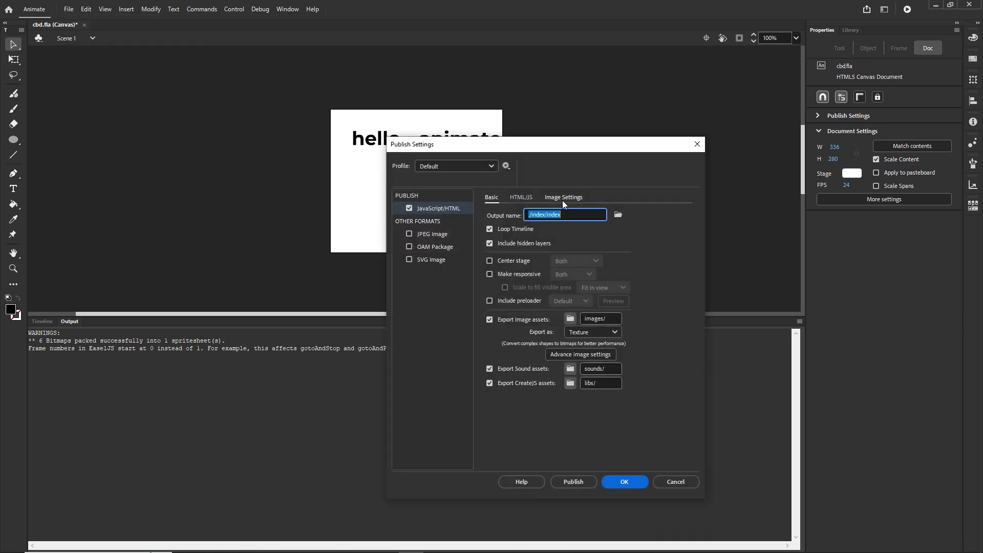
{"action": "left_click", "coordinate": [565, 197]}
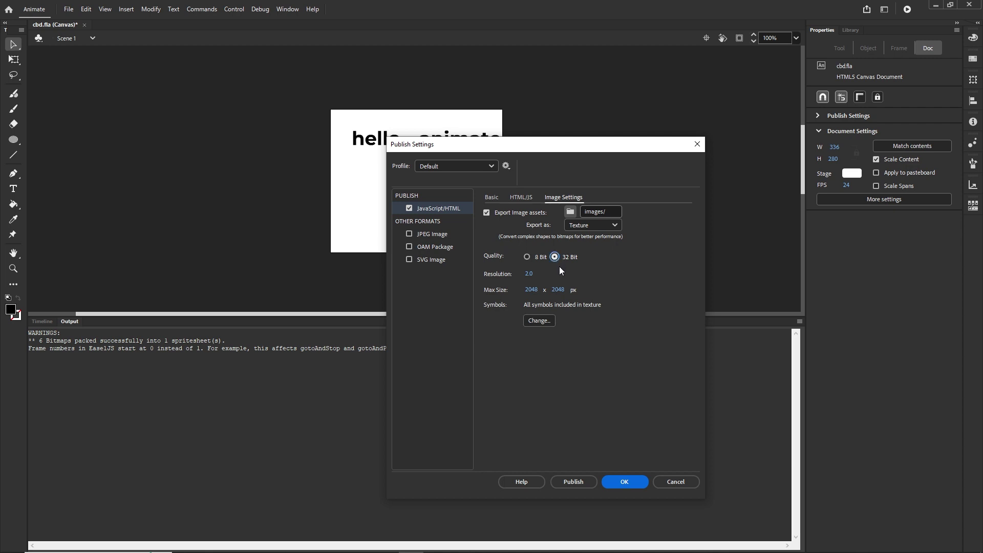
{"action": "left_click", "coordinate": [625, 484]}
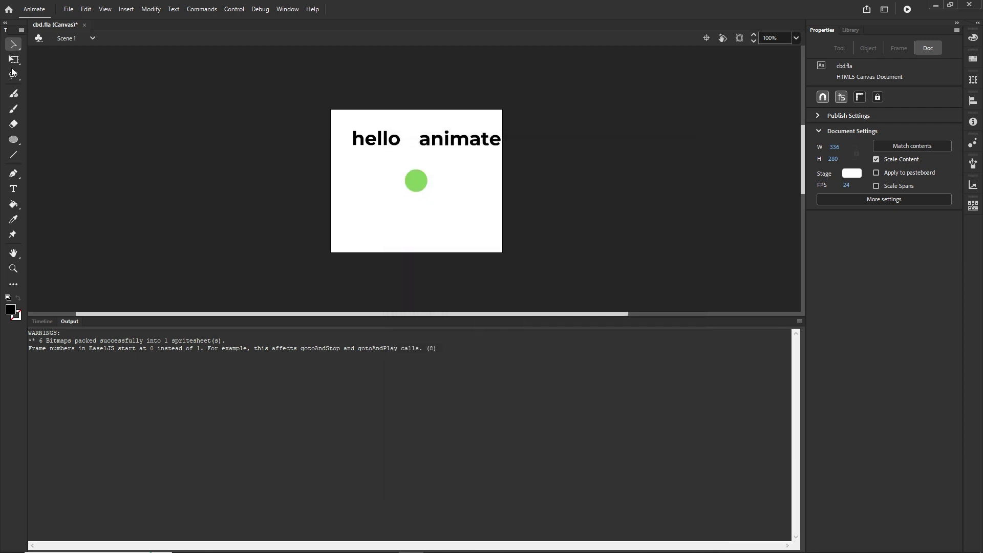
{"action": "left_click", "coordinate": [69, 10]}
{"action": "left_click", "coordinate": [106, 211]}
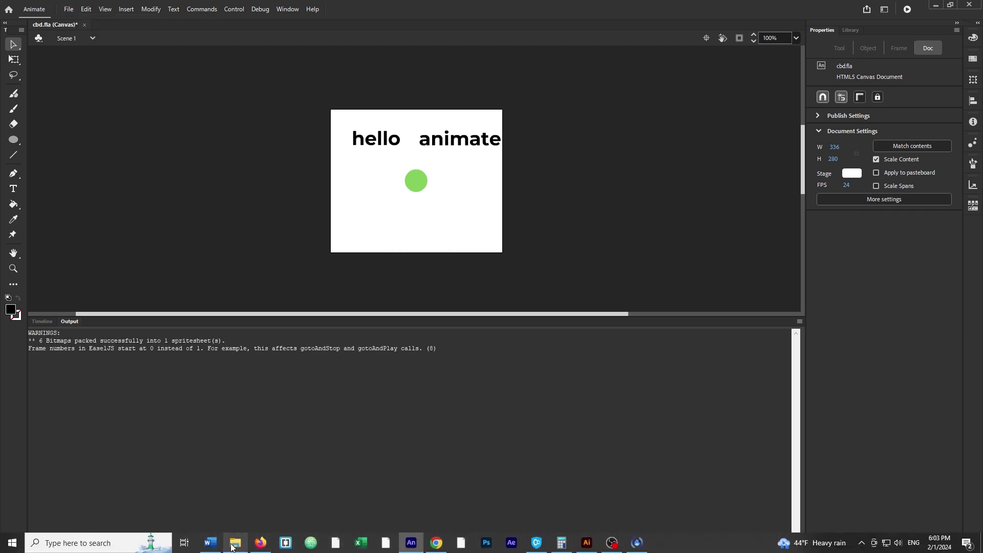
{"action": "left_click", "coordinate": [235, 543]}
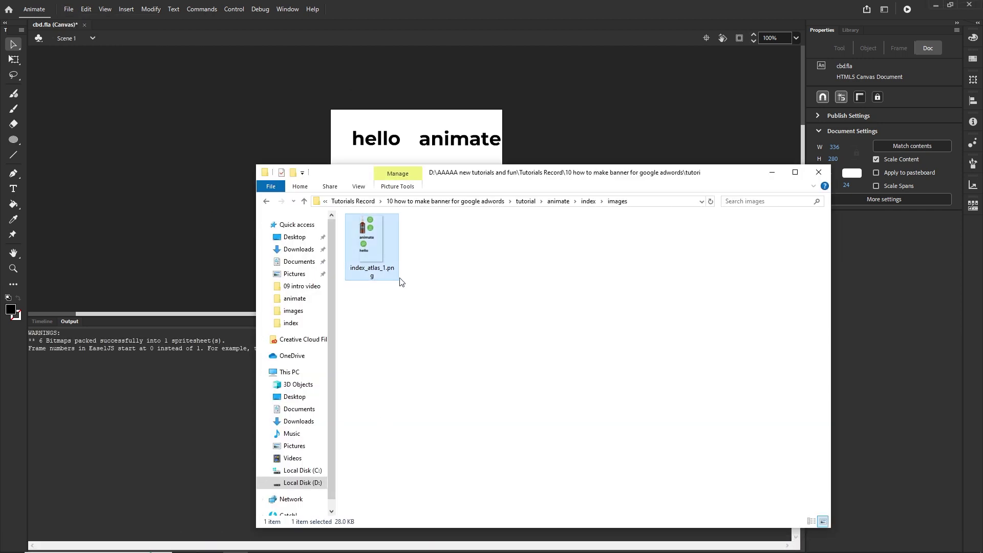
- Reopen the images folder and select index_atlas_1.png to confirm its 62.9 KB size
{"action": "left_click", "coordinate": [588, 202]}
{"action": "double_click", "coordinate": [365, 231]}
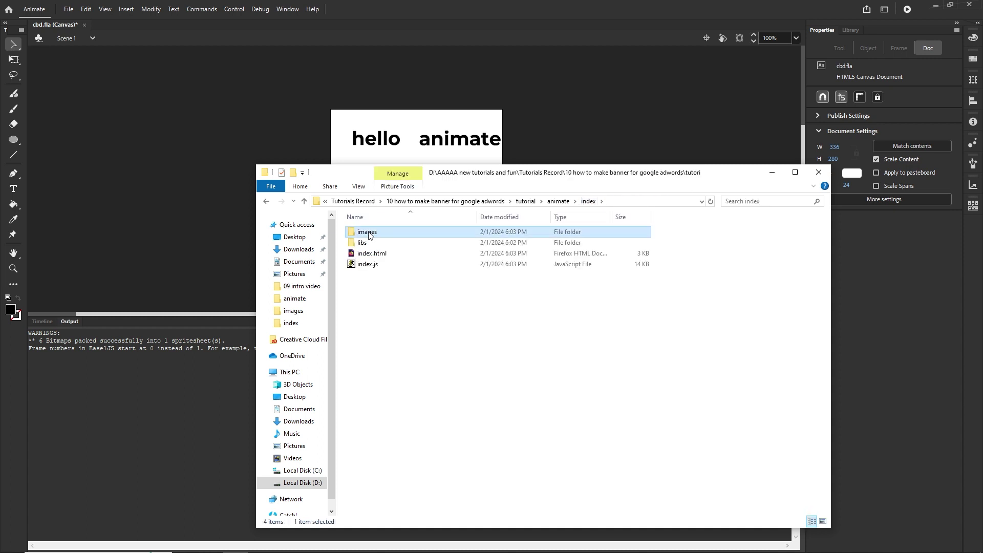
{"action": "left_click", "coordinate": [374, 253]}
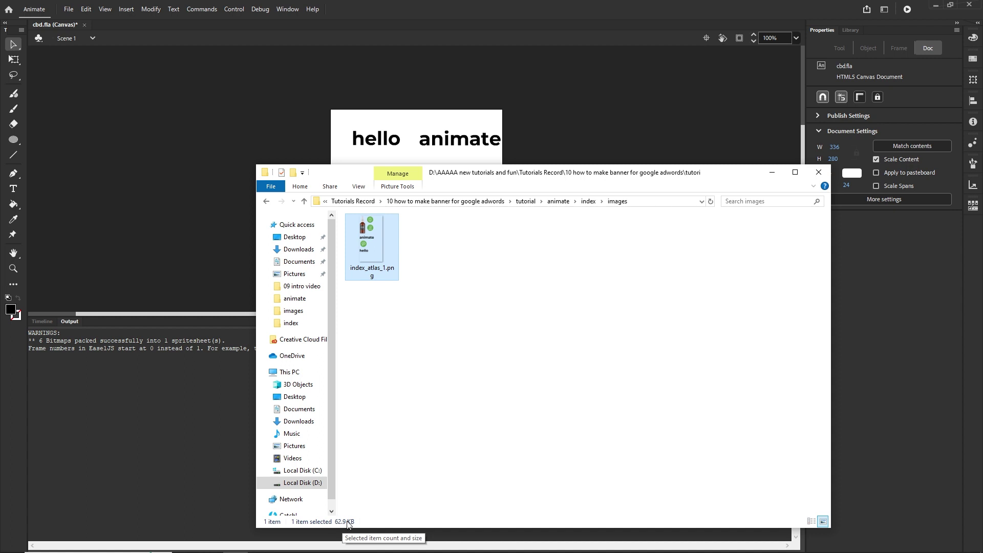
{"action": "left_click", "coordinate": [525, 330]}
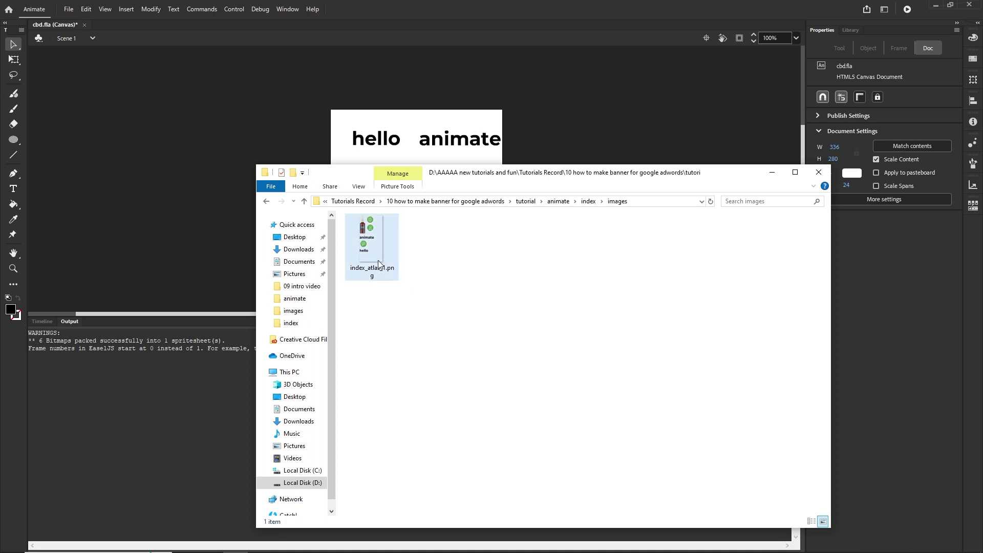
{"action": "left_click", "coordinate": [391, 269]}
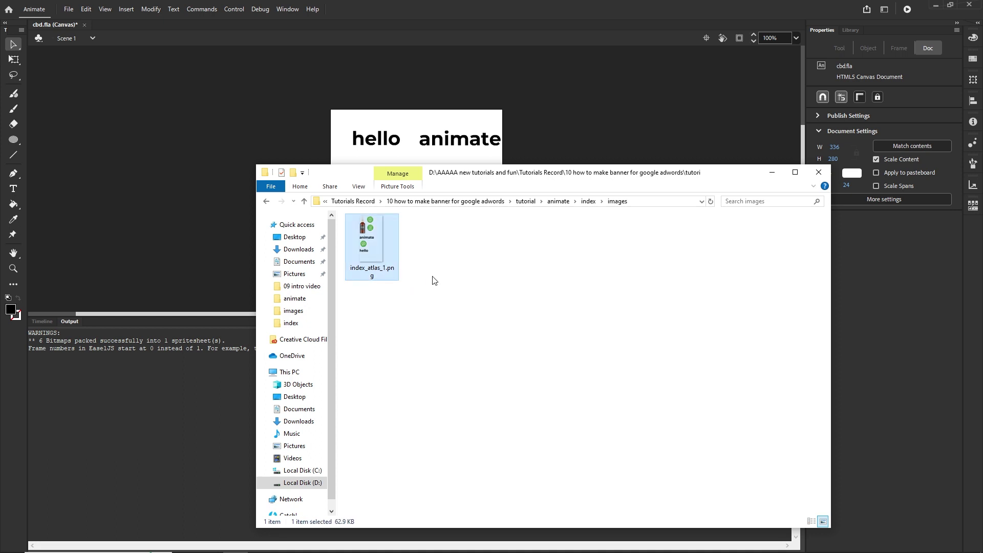
- Check the Image Settings tab still shows 32 Bit, cancel, and show the timeline layers
{"action": "left_click", "coordinate": [68, 9]}
{"action": "left_click", "coordinate": [115, 201]}
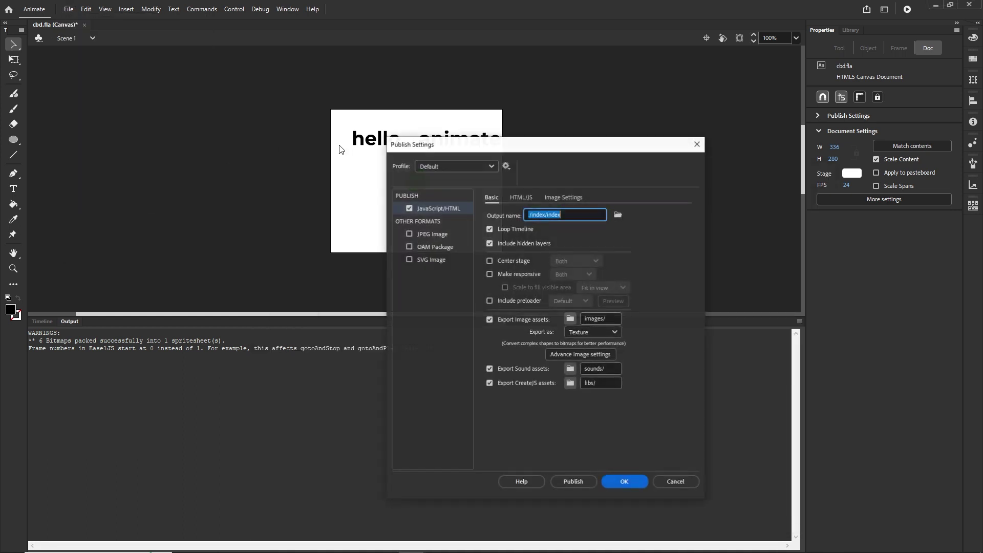
{"action": "left_click", "coordinate": [565, 199]}
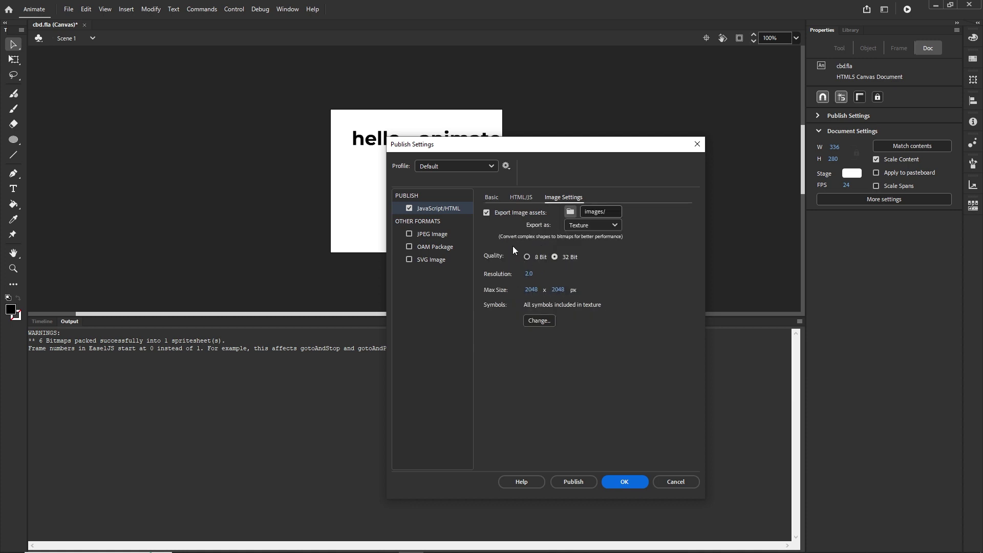
{"action": "left_click", "coordinate": [676, 482]}
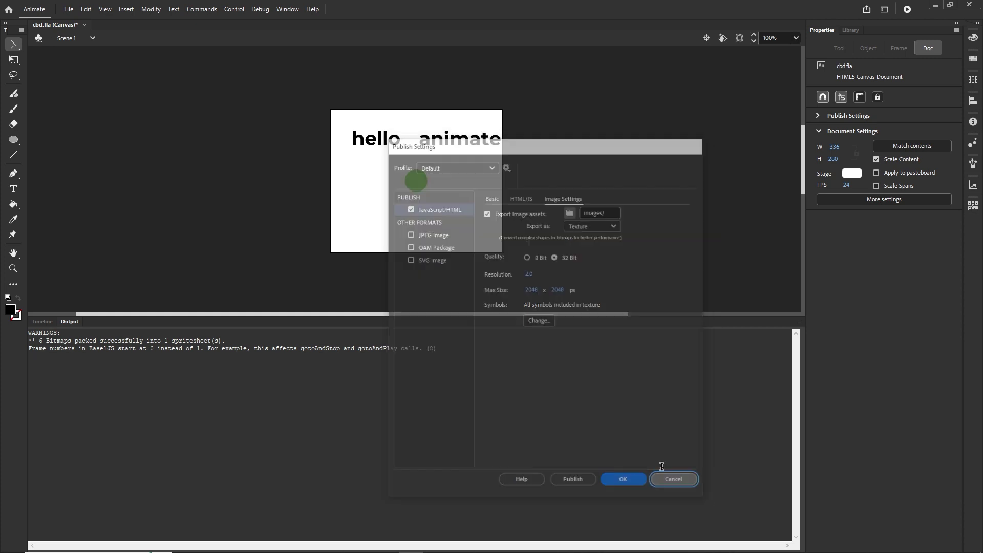
{"action": "left_click", "coordinate": [42, 321]}
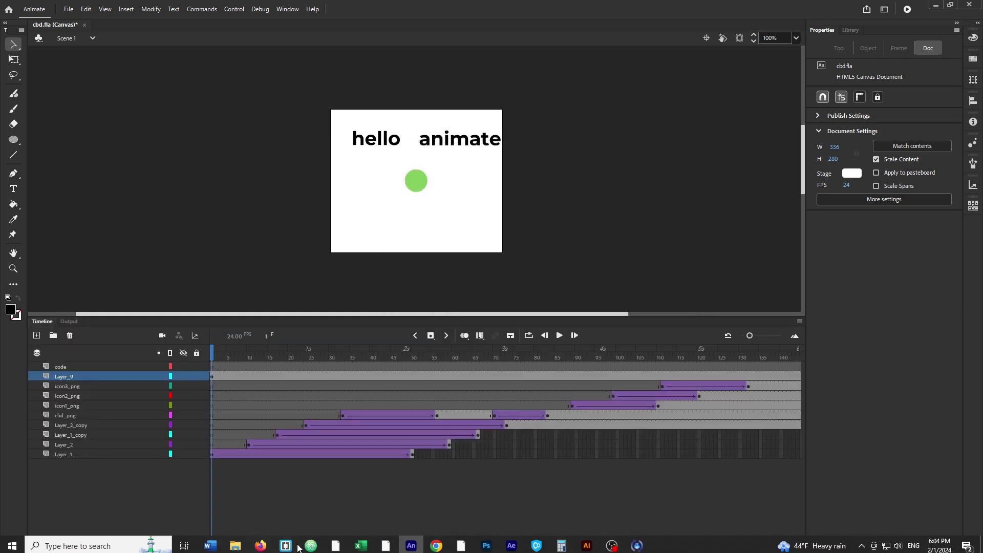
- Show the index folder with images, libs, index.html and index.js in File Explorer
{"action": "left_click", "coordinate": [236, 543]}
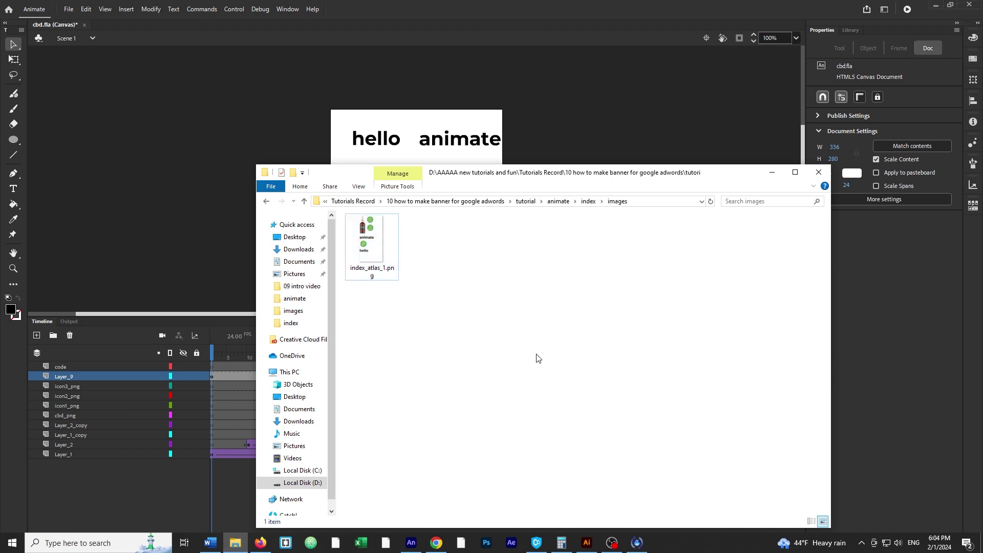
{"action": "left_click", "coordinate": [585, 202]}
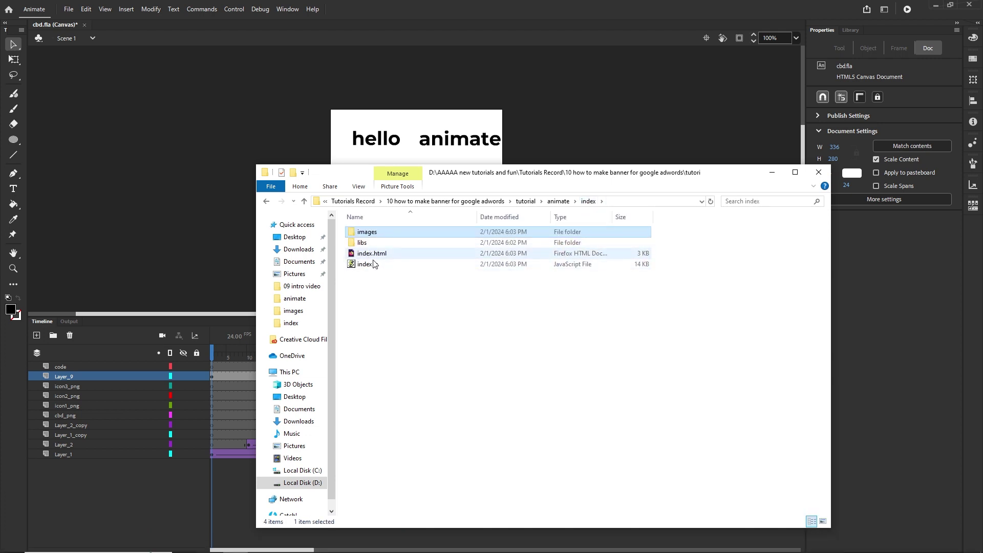
{"action": "left_click", "coordinate": [384, 297]}
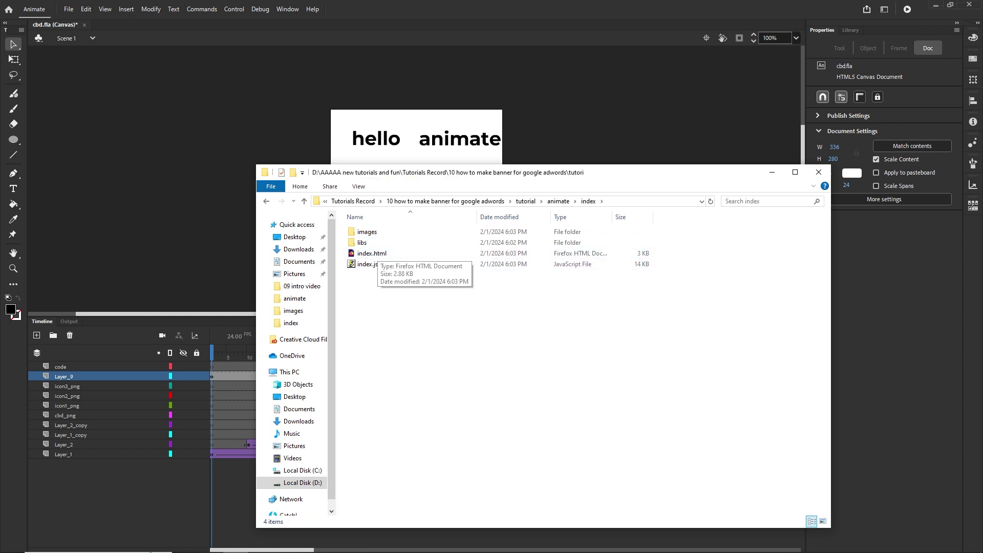
{"action": "mouse_move", "coordinate": [302, 550]}
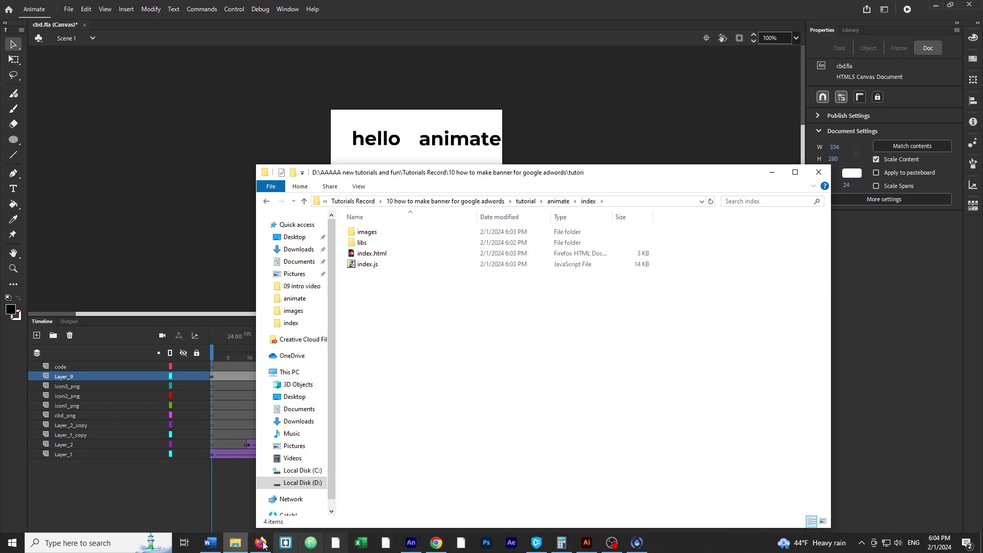
{"action": "left_click", "coordinate": [210, 543]}
- Highlight the adwords meta data heading, Adobe Community link and ad.size meta tag in the Word notes
{"action": "scroll", "coordinate": [512, 272], "scroll_direction": "down", "scroll_amount": 3}
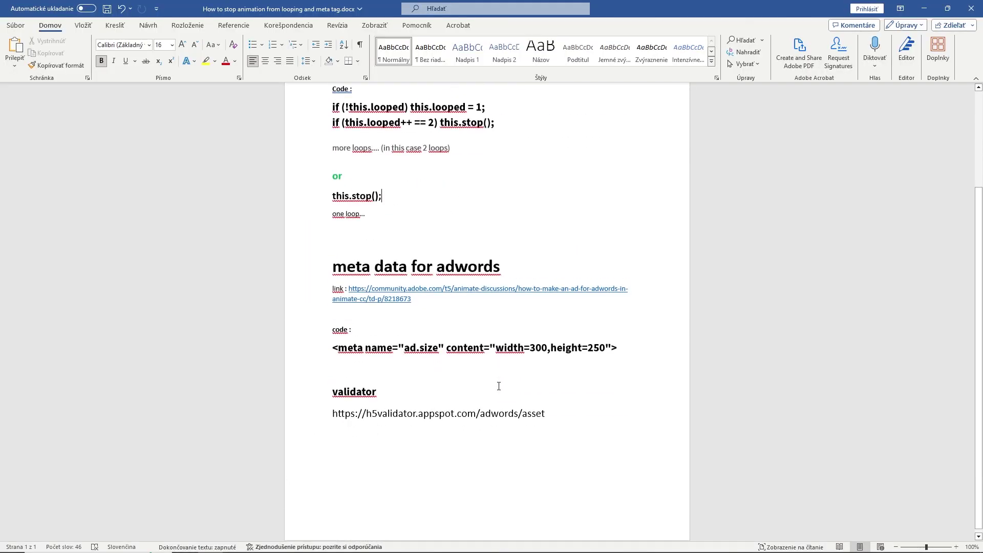
{"action": "left_click_drag", "start_coordinate": [510, 260], "coordinate": [309, 264]}
{"action": "left_click_drag", "start_coordinate": [412, 291], "coordinate": [350, 278]}
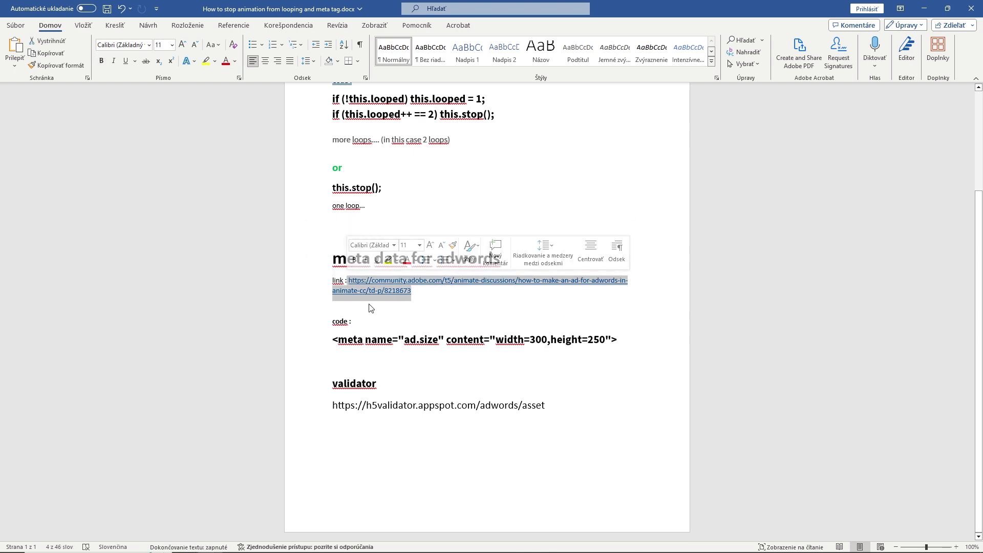
{"action": "left_click_drag", "start_coordinate": [637, 345], "coordinate": [323, 338]}
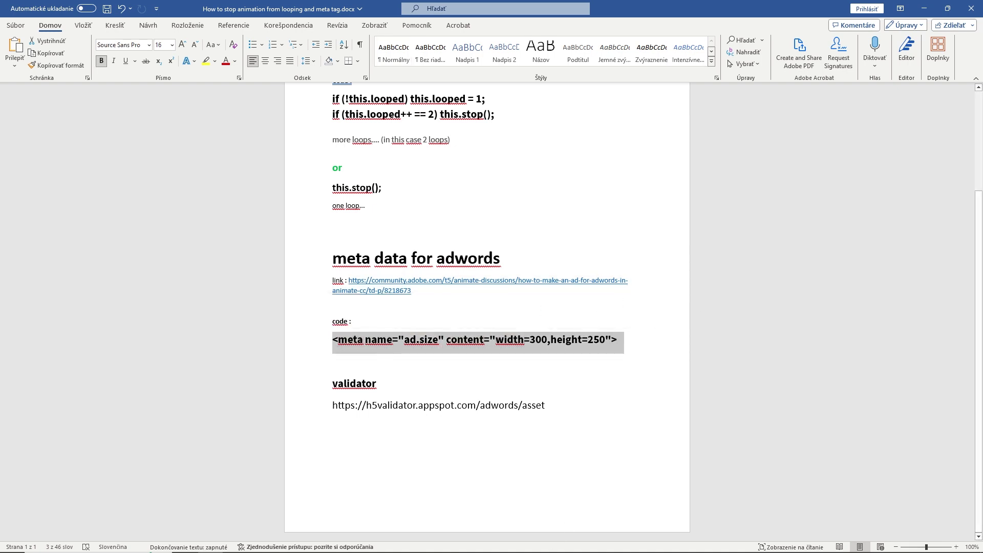
{"action": "left_click", "coordinate": [436, 543]}
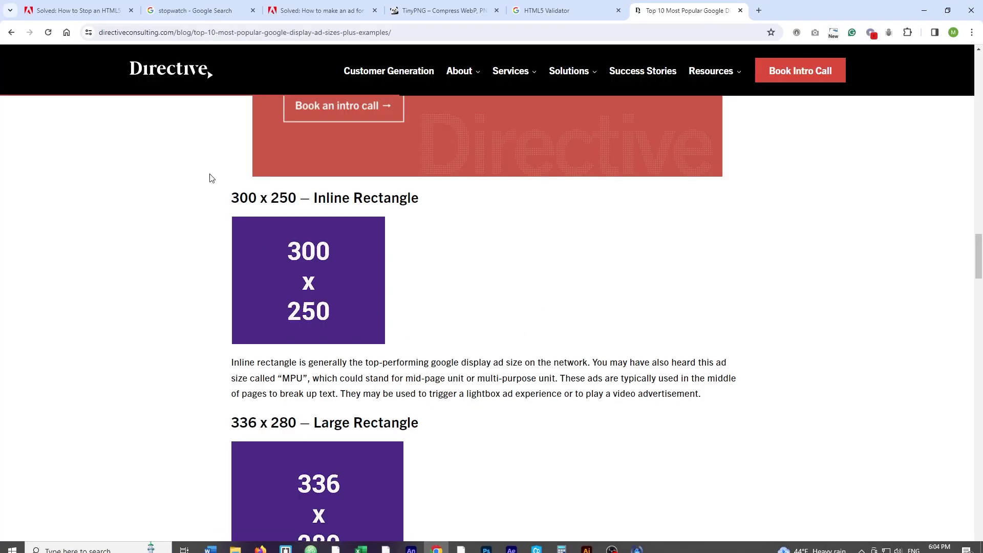
- Find the accepted answer in the AdWords thread and select its ad.size meta tag example
{"action": "left_click", "coordinate": [318, 11]}
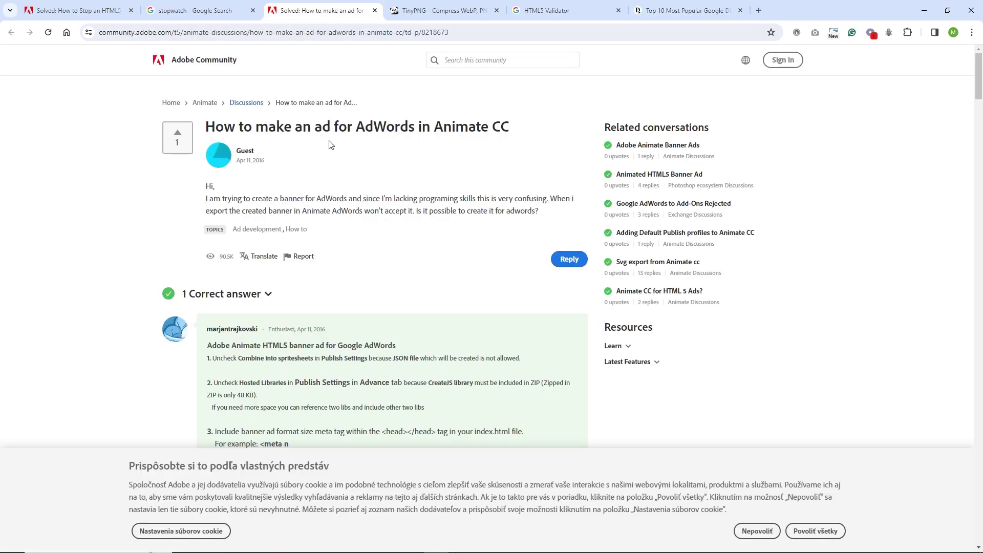
{"action": "scroll", "coordinate": [387, 252], "scroll_direction": "down", "scroll_amount": 9}
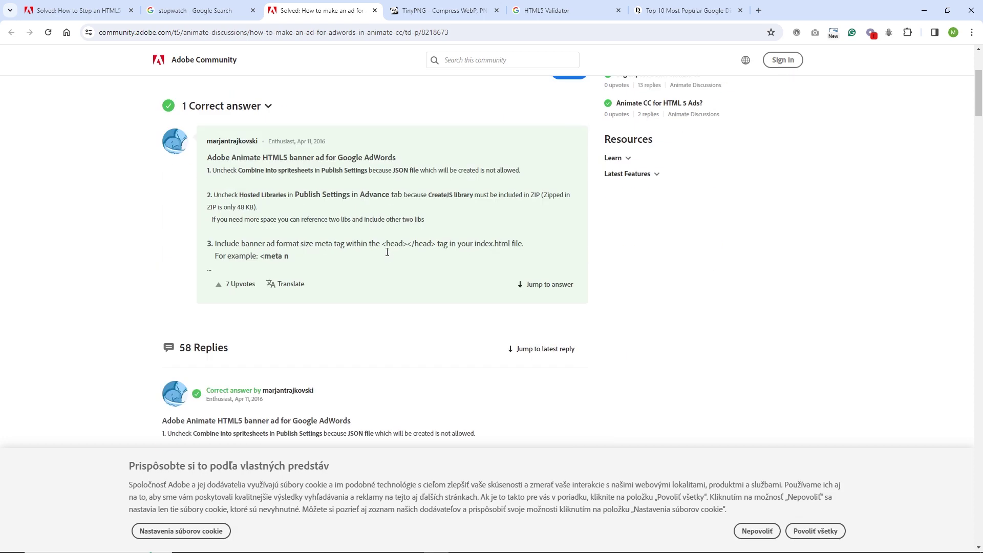
{"action": "scroll", "coordinate": [497, 269], "scroll_direction": "up", "scroll_amount": 7}
{"action": "scroll", "coordinate": [497, 269], "scroll_direction": "up", "scroll_amount": 2}
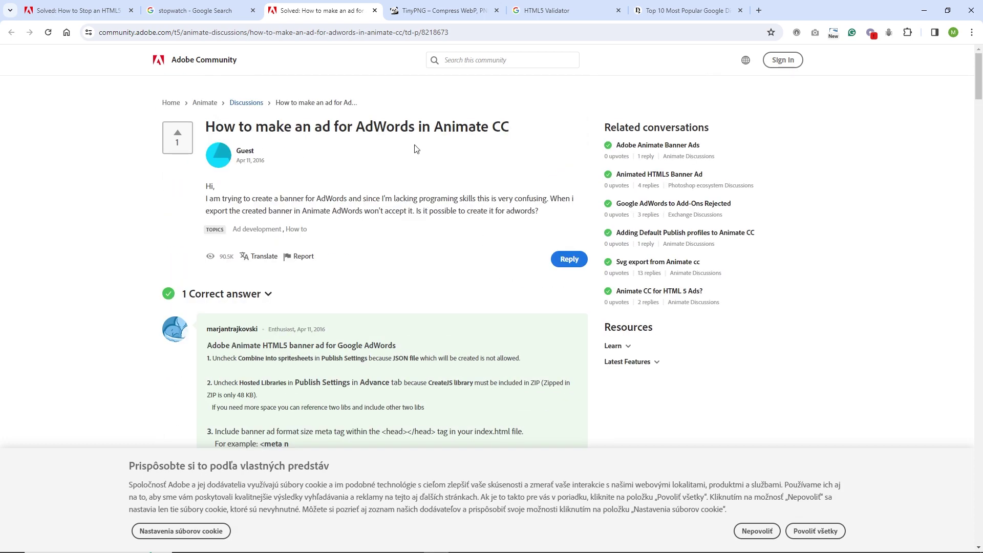
{"action": "scroll", "coordinate": [391, 278], "scroll_direction": "down", "scroll_amount": 9}
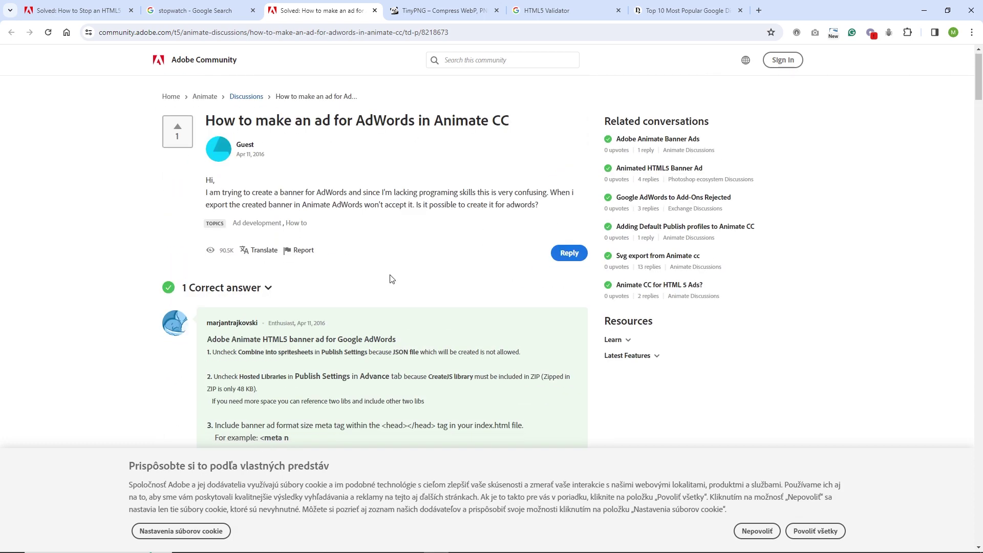
{"action": "triple_click", "coordinate": [371, 320]}
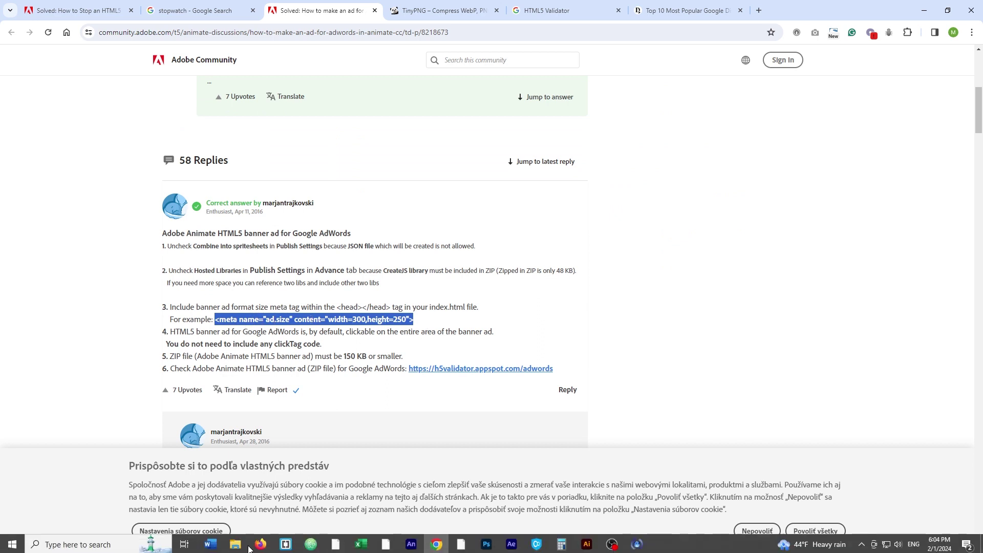
- Compare with the Word notes, reselect the ad.size example, and bring up the banner's index folder
{"action": "left_click", "coordinate": [212, 544]}
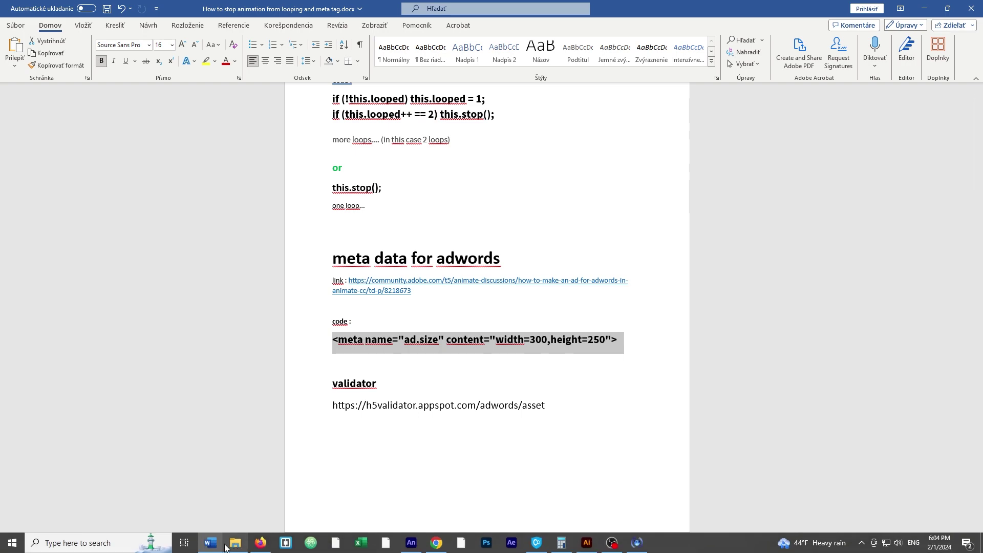
{"action": "left_click", "coordinate": [211, 548]}
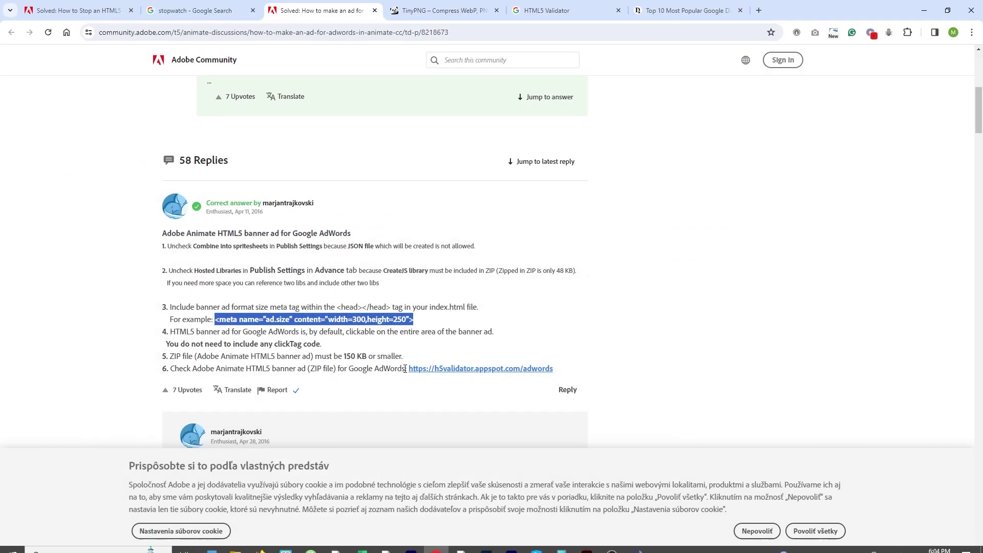
{"action": "left_click_drag", "start_coordinate": [421, 323], "coordinate": [215, 323]}
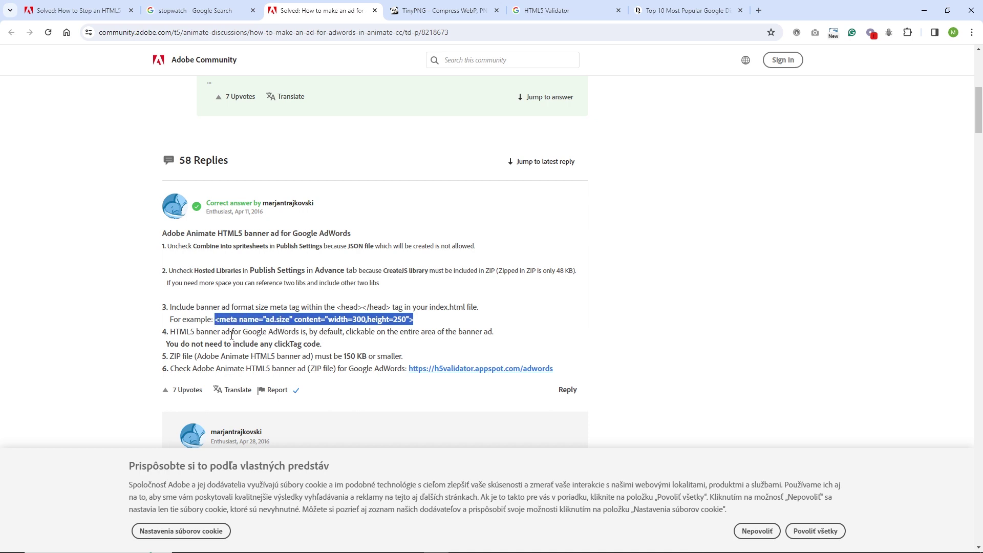
{"action": "mouse_move", "coordinate": [334, 550]}
{"action": "left_click", "coordinate": [236, 549]}
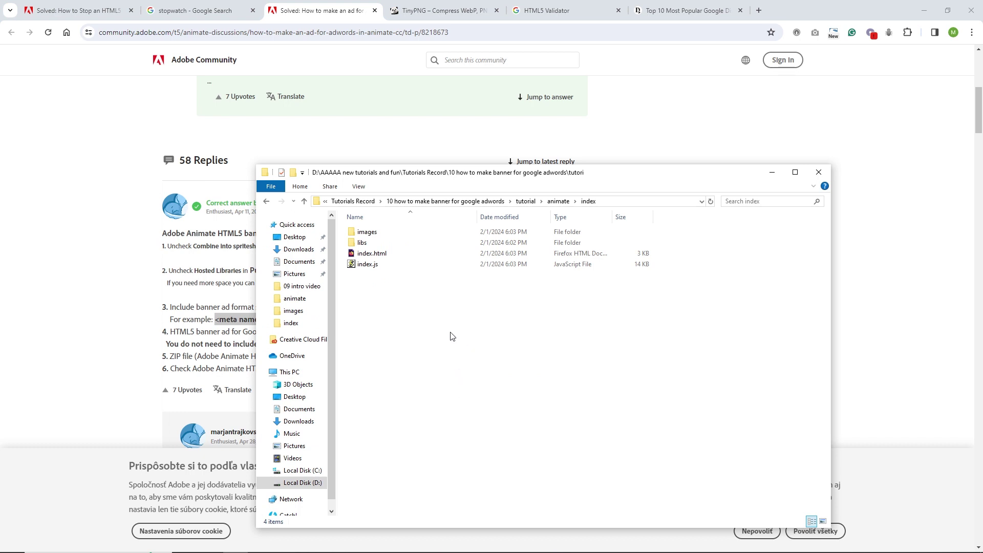
- View index.html briefly in Notepad, then close Notepad
{"action": "left_click", "coordinate": [377, 255]}
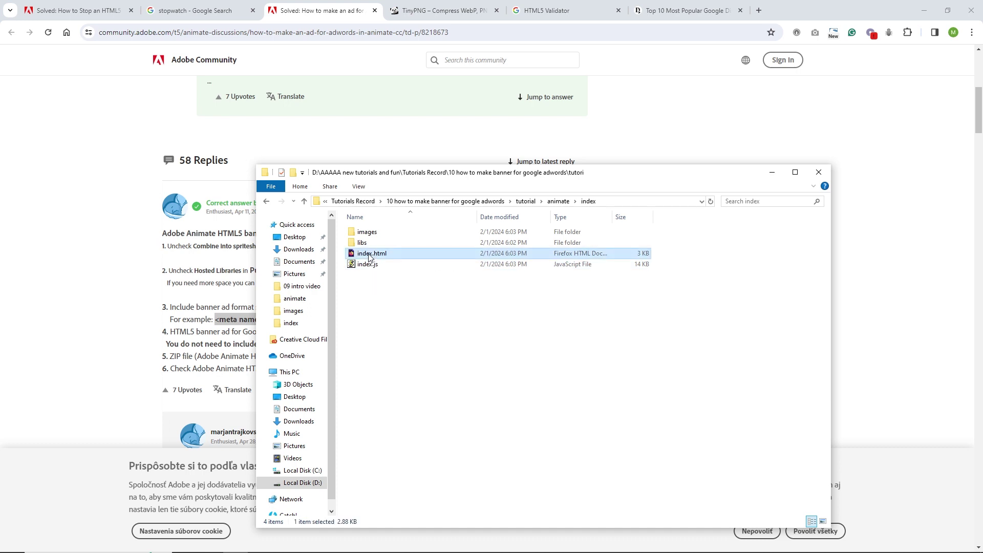
{"action": "right_click", "coordinate": [369, 256]}
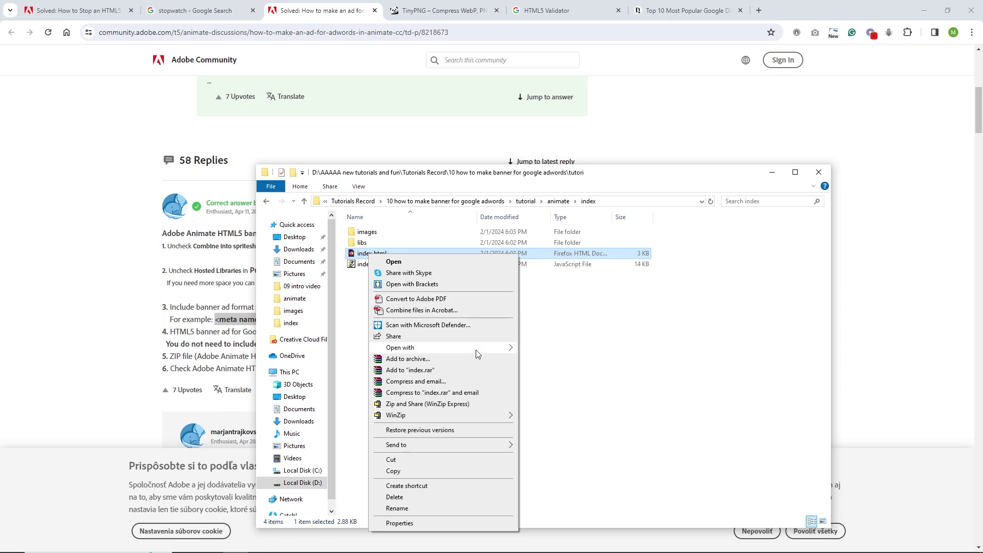
{"action": "mouse_move", "coordinate": [477, 350]}
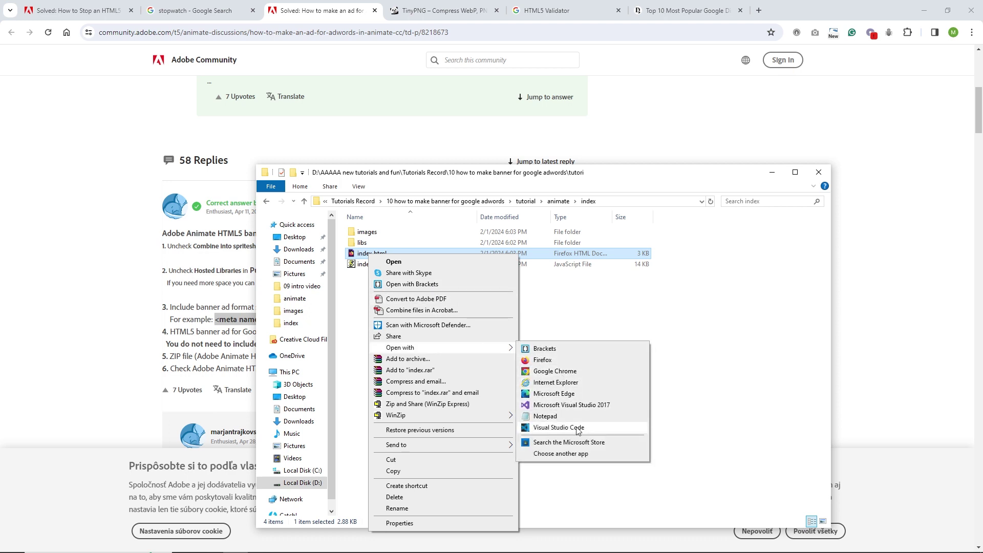
{"action": "left_click", "coordinate": [546, 416]}
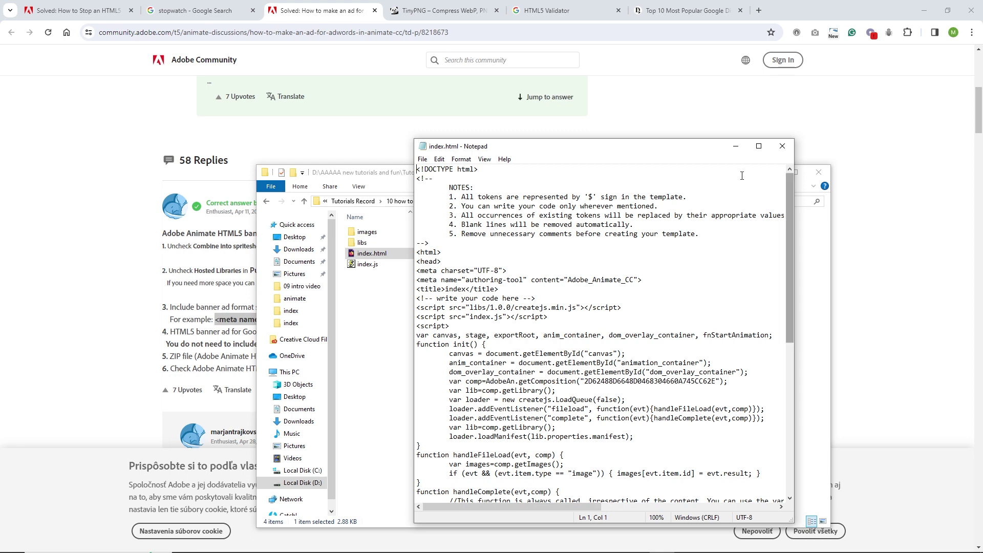
{"action": "left_click", "coordinate": [782, 146]}
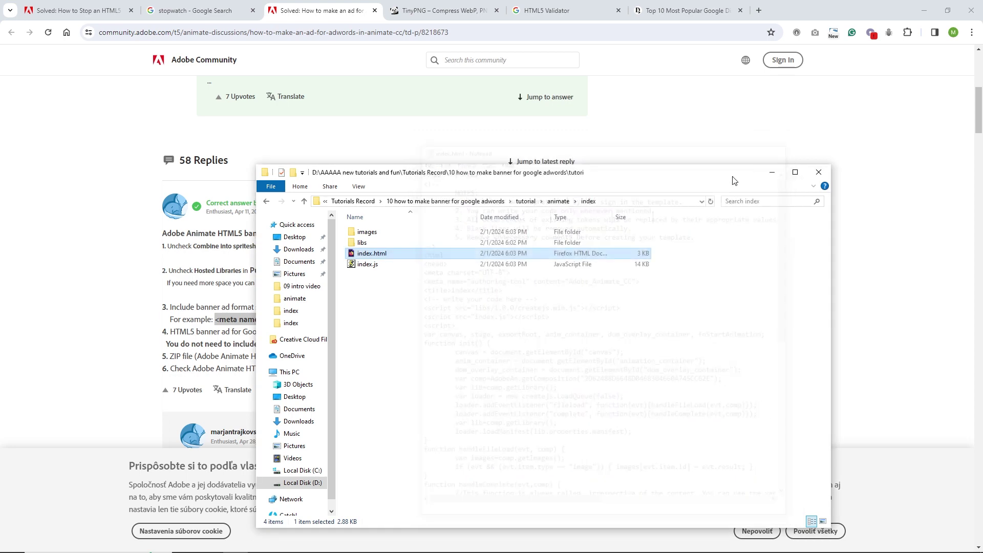
- Open index.html in Brackets for editing
{"action": "left_click", "coordinate": [388, 327]}
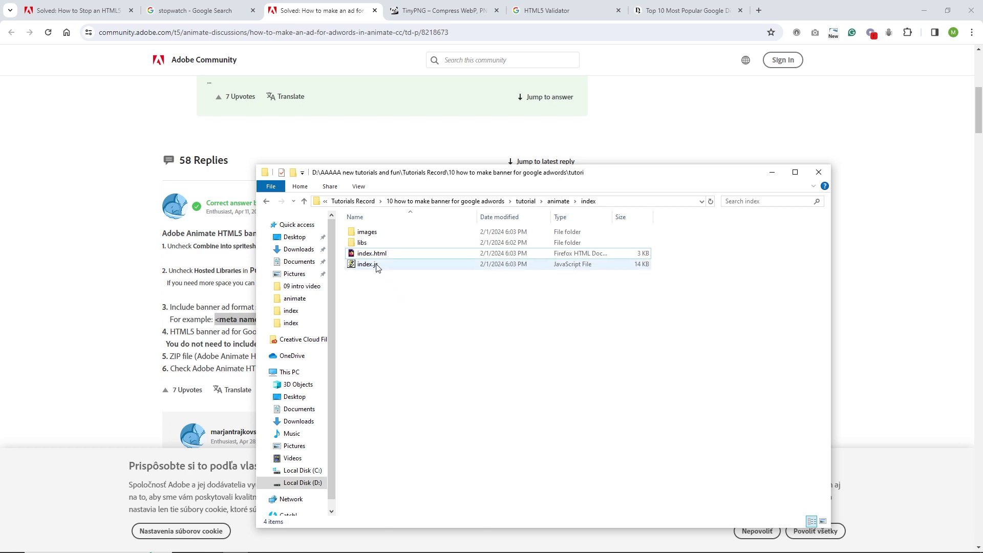
{"action": "double_click", "coordinate": [369, 253]}
{"action": "right_click", "coordinate": [369, 254]}
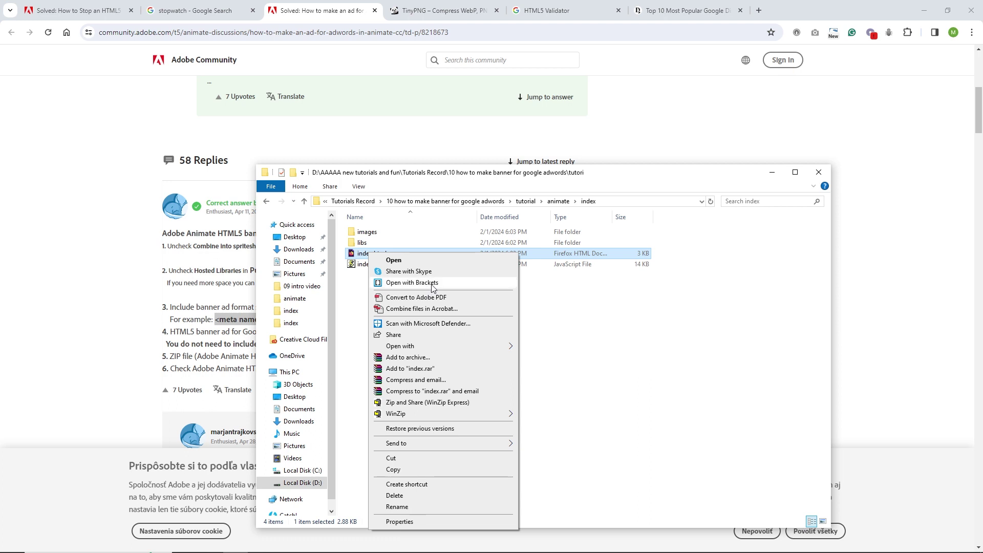
{"action": "left_click", "coordinate": [423, 287]}
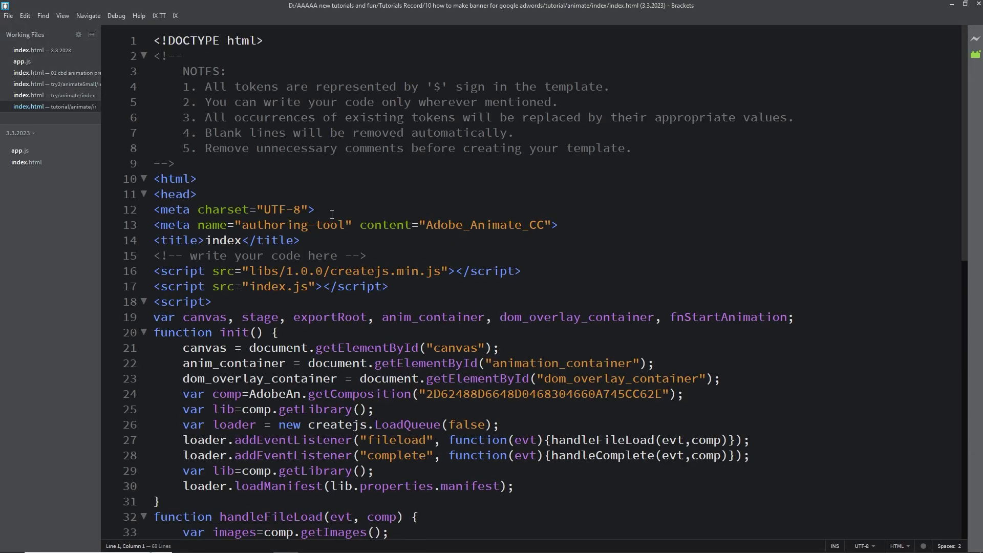
- Review the head of index.html by selecting its template notes, html, head and charset lines
{"action": "left_click_drag", "start_coordinate": [328, 211], "coordinate": [176, 208]}
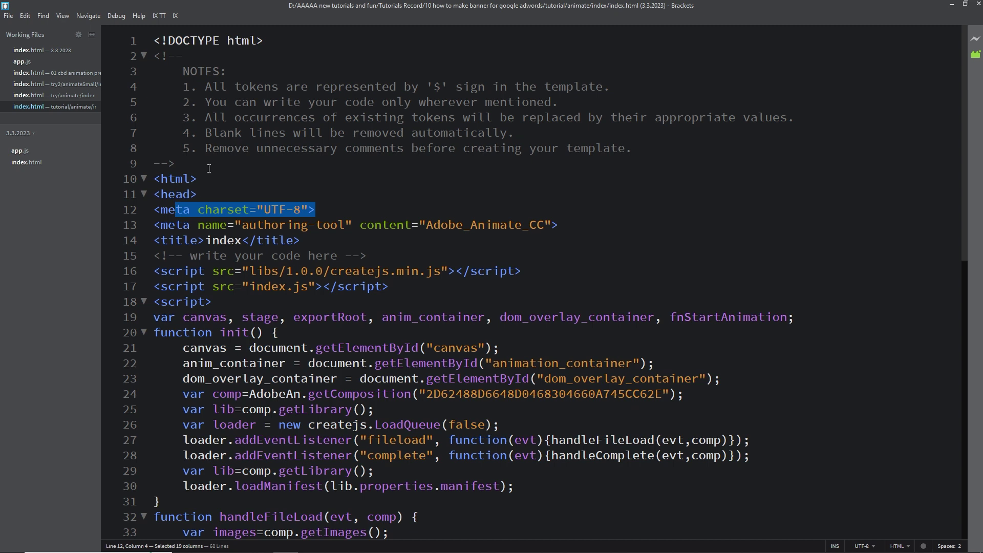
{"action": "left_click_drag", "start_coordinate": [225, 177], "coordinate": [160, 179]}
{"action": "left_click_drag", "start_coordinate": [632, 146], "coordinate": [210, 87]}
{"action": "left_click_drag", "start_coordinate": [210, 178], "coordinate": [137, 176]}
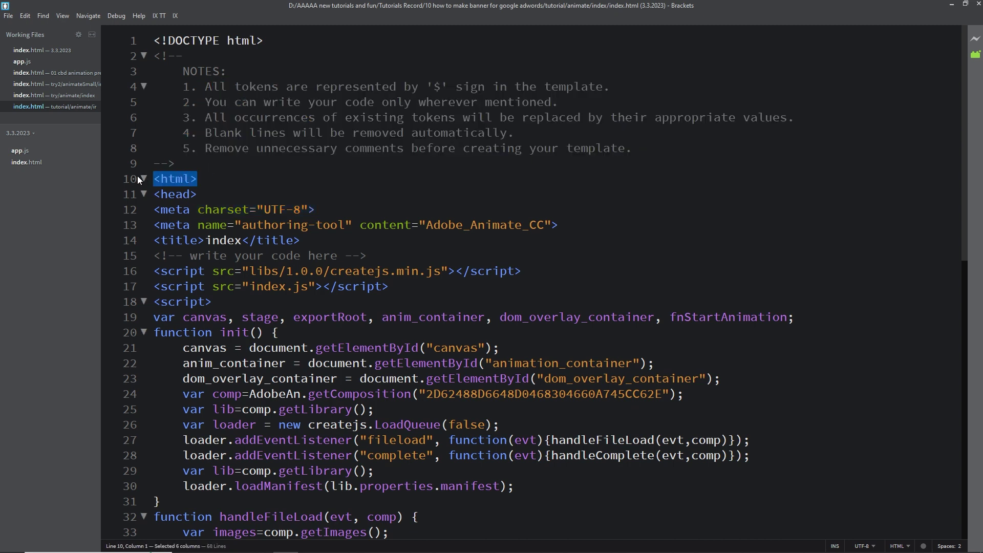
{"action": "left_click_drag", "start_coordinate": [204, 193], "coordinate": [161, 194]}
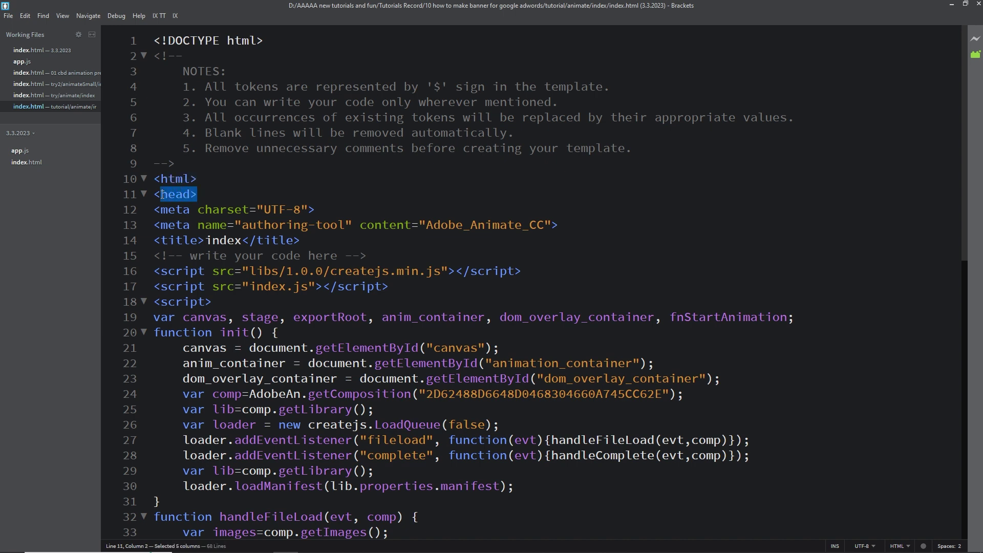
{"action": "left_click_drag", "start_coordinate": [316, 209], "coordinate": [157, 210]}
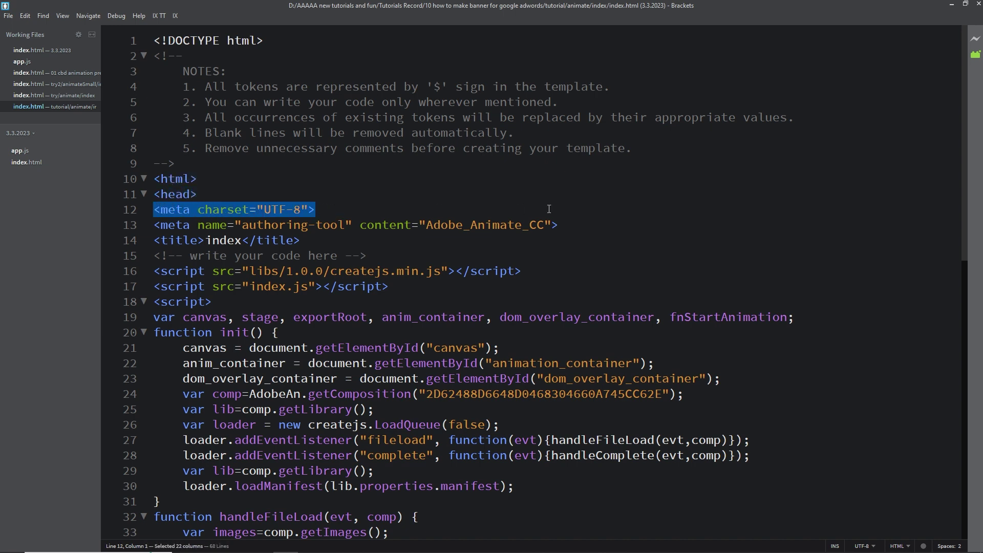
- Add blank lines after the authoring-tool meta tag, trying and undoing a paste of the ad.size tag
{"action": "left_click", "coordinate": [574, 224]}
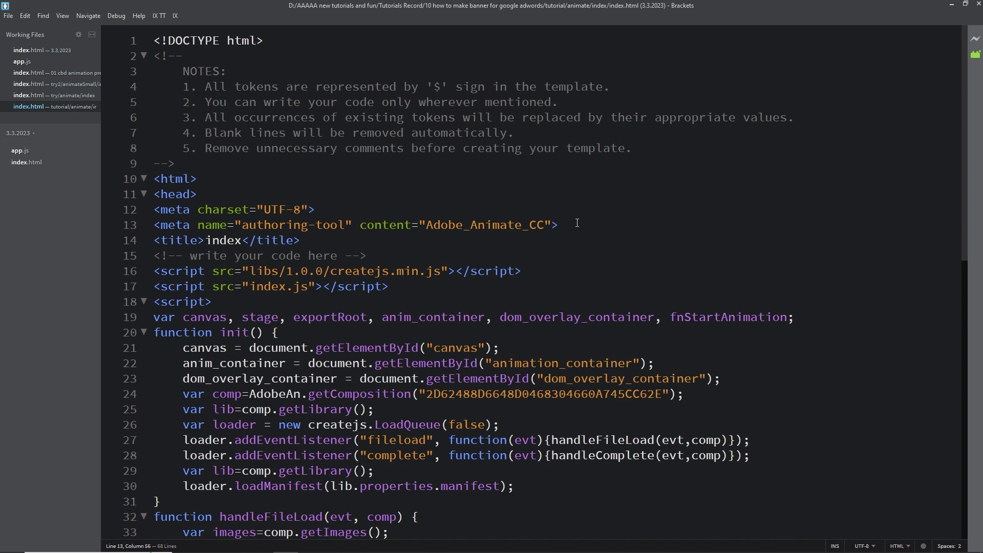
{"action": "key", "text": "Return"}
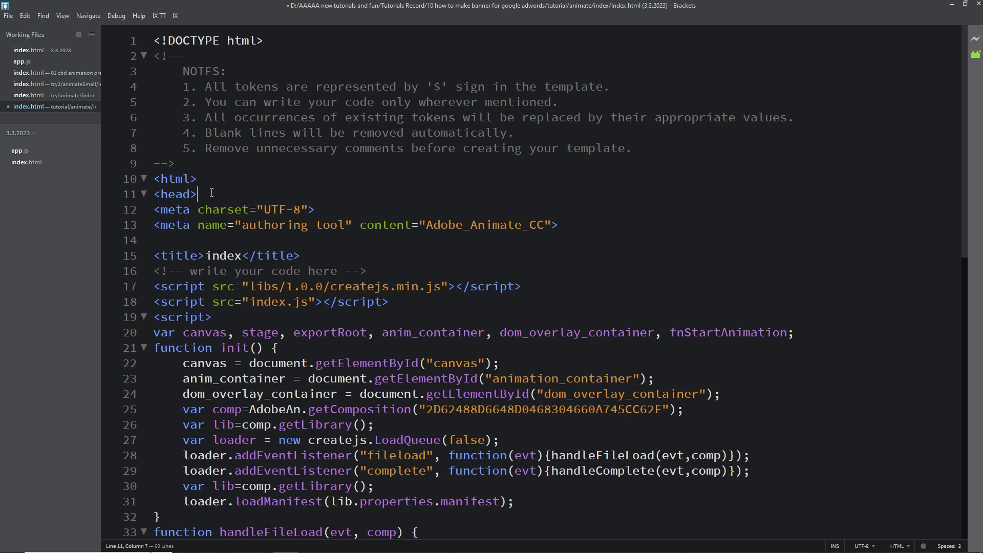
{"action": "key", "text": "Return"}
{"action": "type", "text": "<meta name=\"ad.size\" content=\"width=300,height=250\">"}
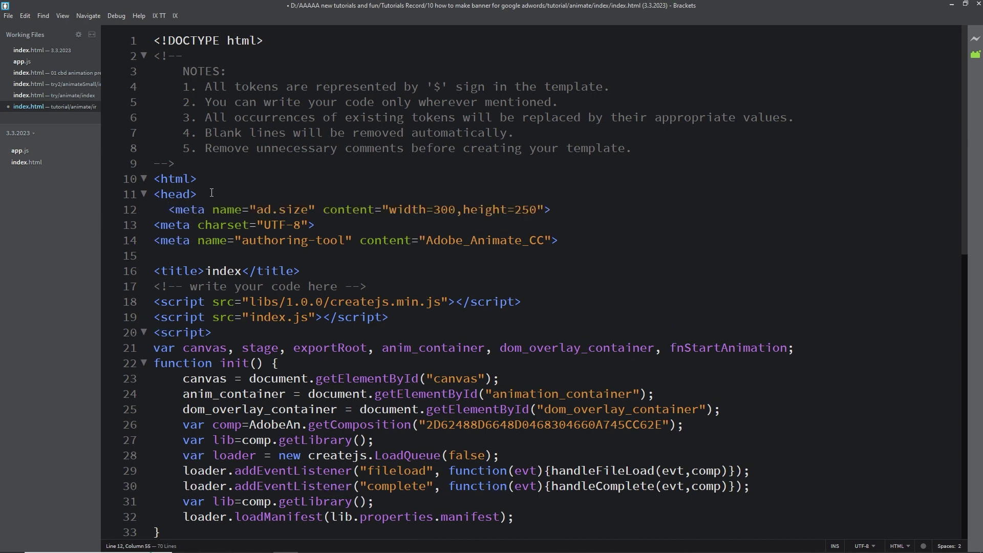
{"action": "key", "text": "ctrl+z"}
{"action": "key", "text": "Return"}
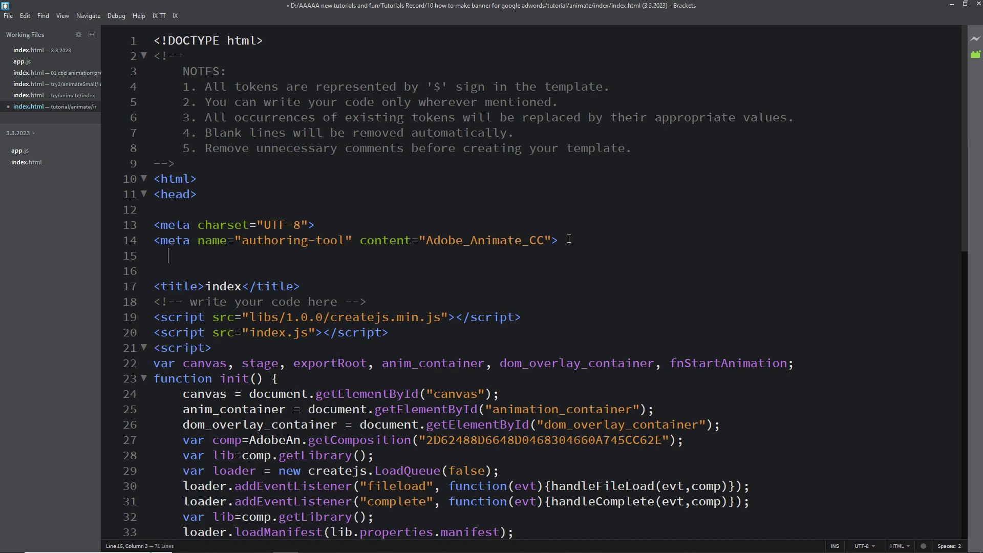
- Paste the ad.size meta tag onto a new line 15 below the authoring-tool meta tag
{"action": "left_click_drag", "start_coordinate": [316, 225], "coordinate": [163, 226]}
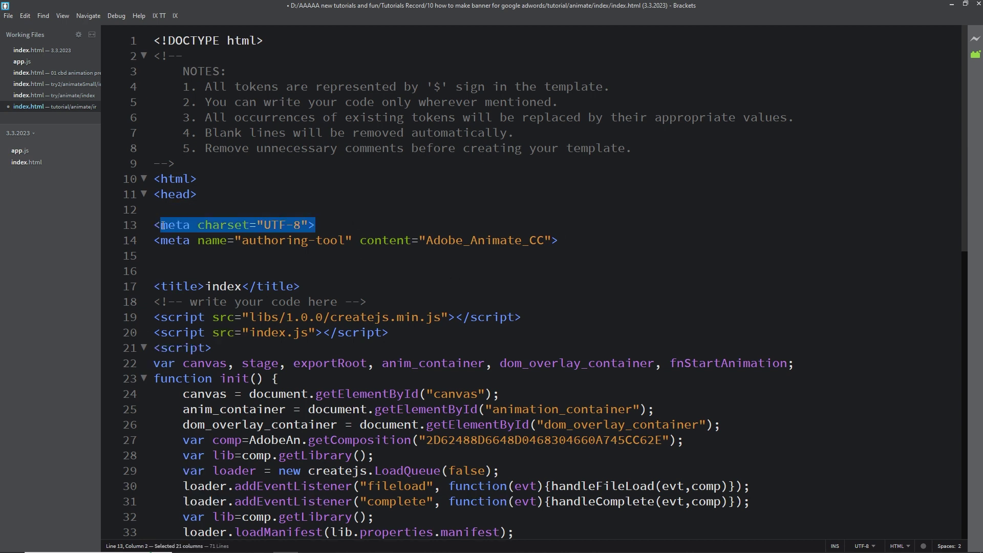
{"action": "left_click_drag", "start_coordinate": [575, 243], "coordinate": [163, 244]}
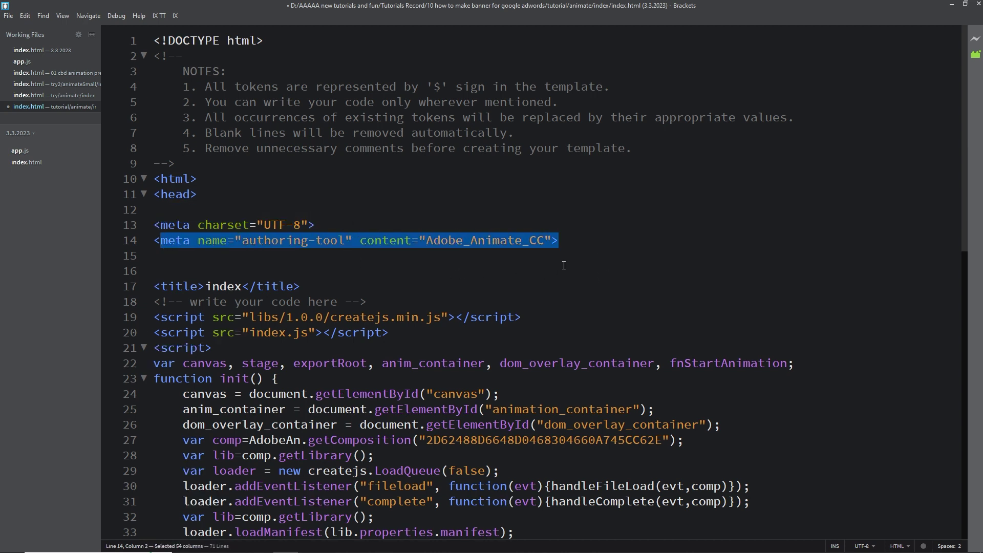
{"action": "left_click", "coordinate": [567, 242]}
{"action": "key", "text": "Return"}
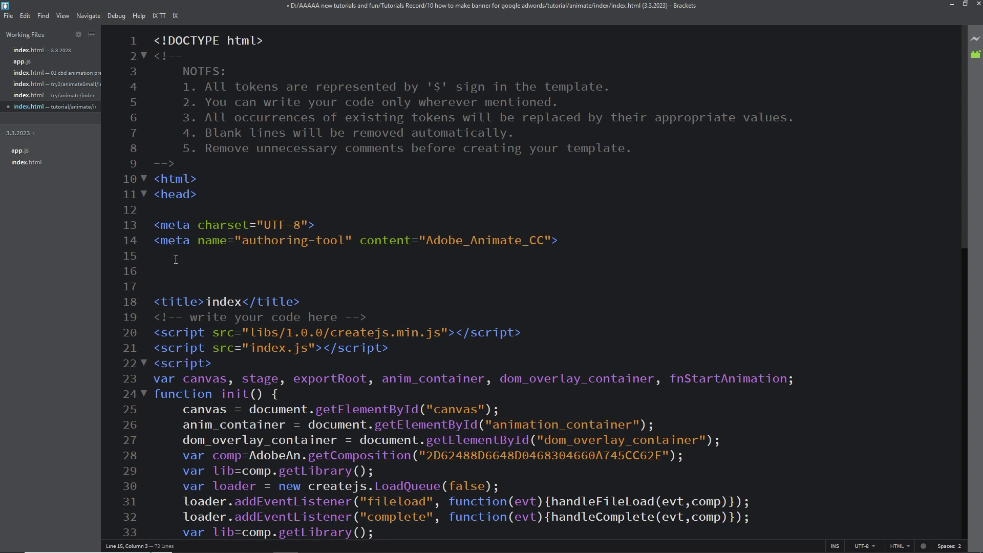
{"action": "left_click_drag", "start_coordinate": [195, 243], "coordinate": [148, 244]}
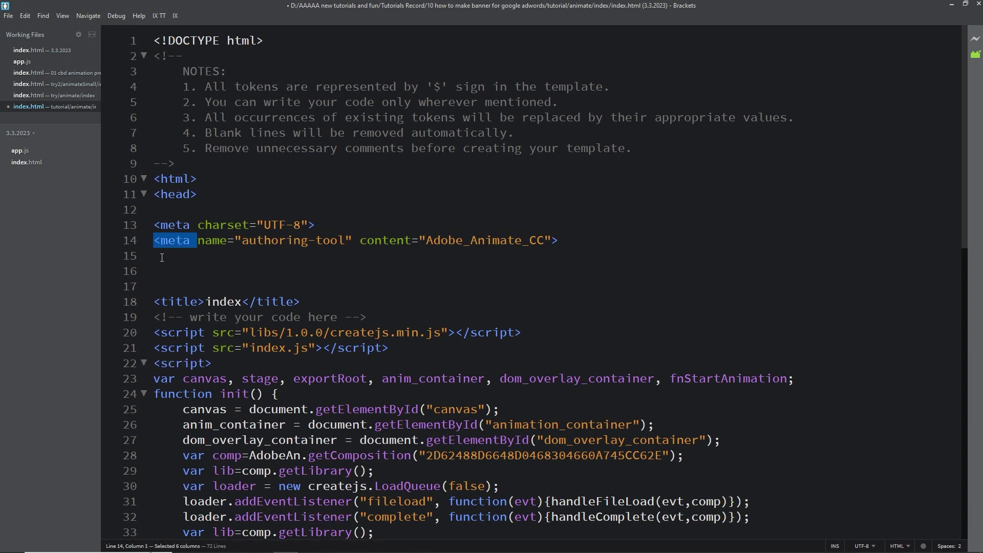
{"action": "left_click", "coordinate": [162, 257]}
{"action": "type", "text": "<meta name=\"ad.size\" content=\"width=300,height=250\">"}
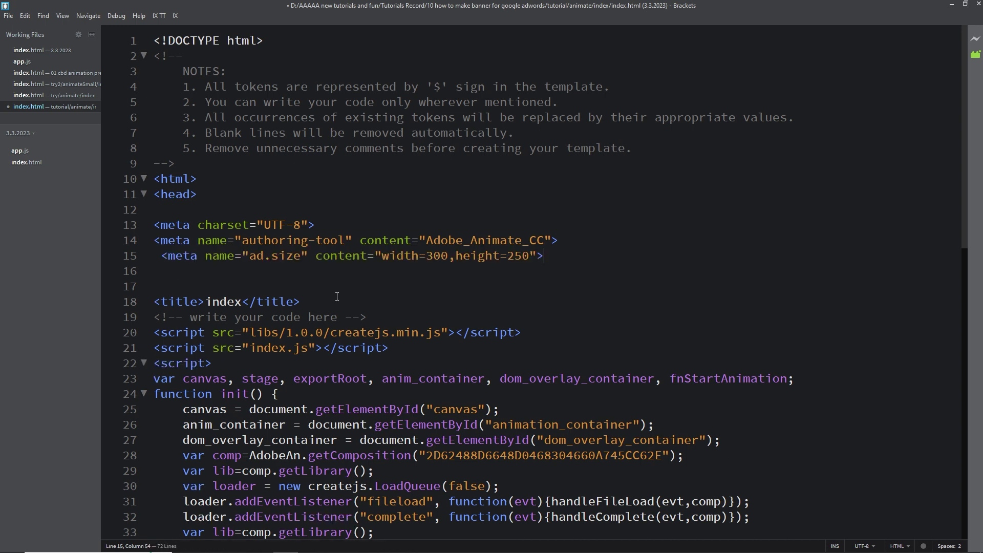
- Change the ad.size values to width=336,height=280 and save index.html
{"action": "left_click_drag", "start_coordinate": [449, 256], "coordinate": [429, 257]}
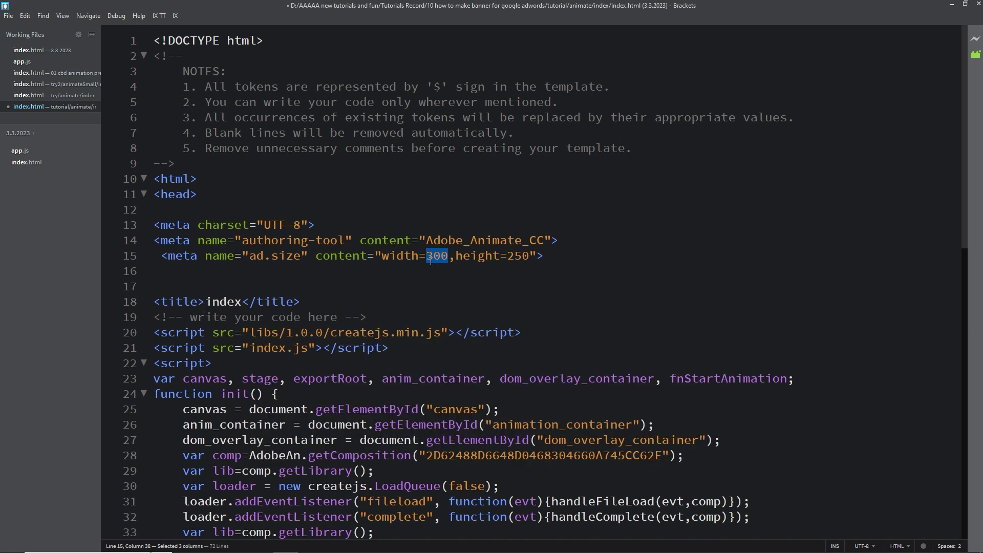
{"action": "type", "text": "33"}
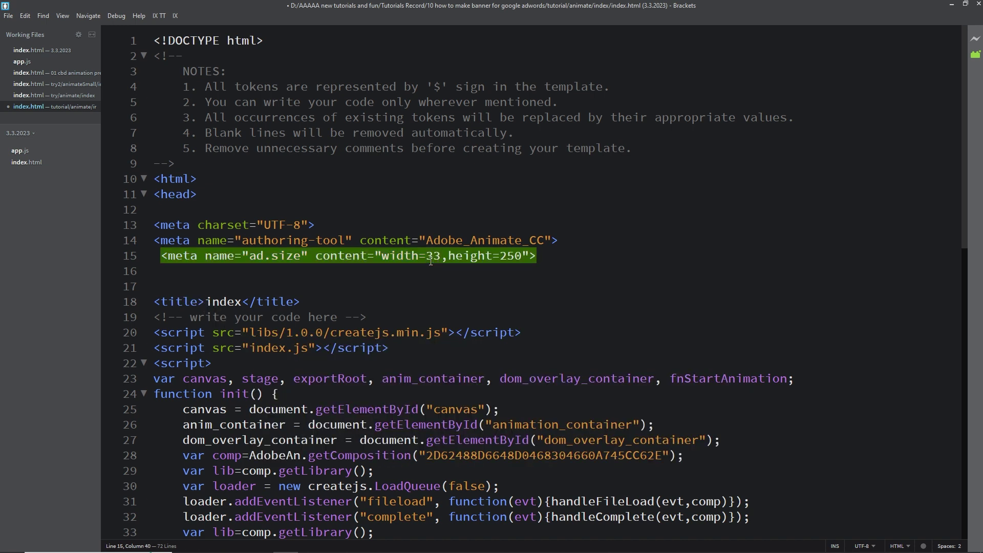
{"action": "type", "text": "6"}
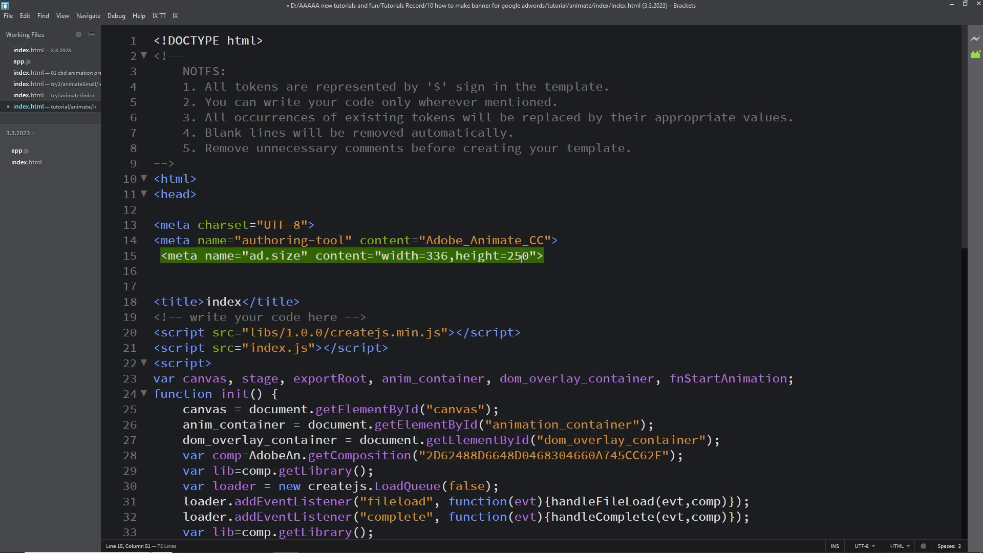
{"action": "key", "text": "BackSpace"}
{"action": "type", "text": "8"}
{"action": "key", "text": "ctrl+s"}
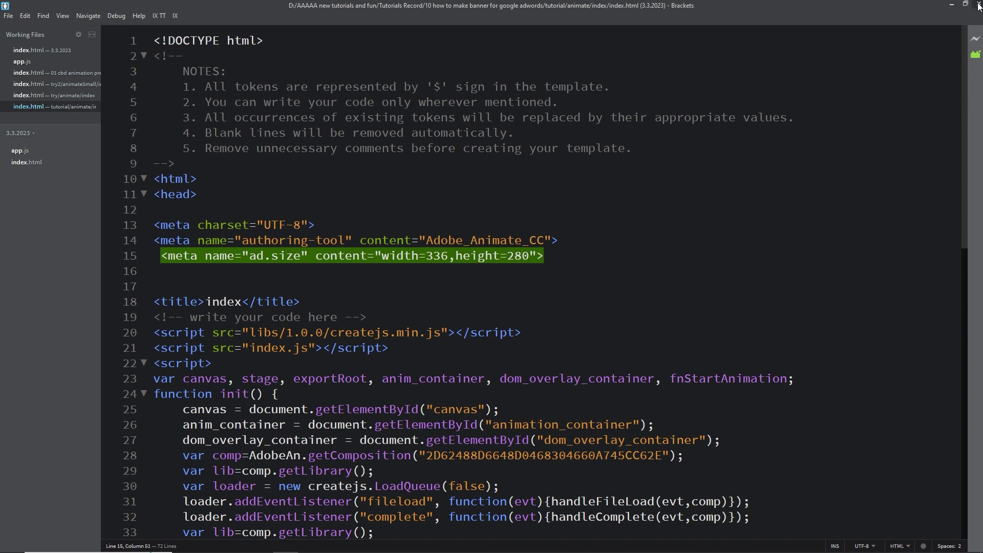
{"action": "left_click", "coordinate": [951, 4]}
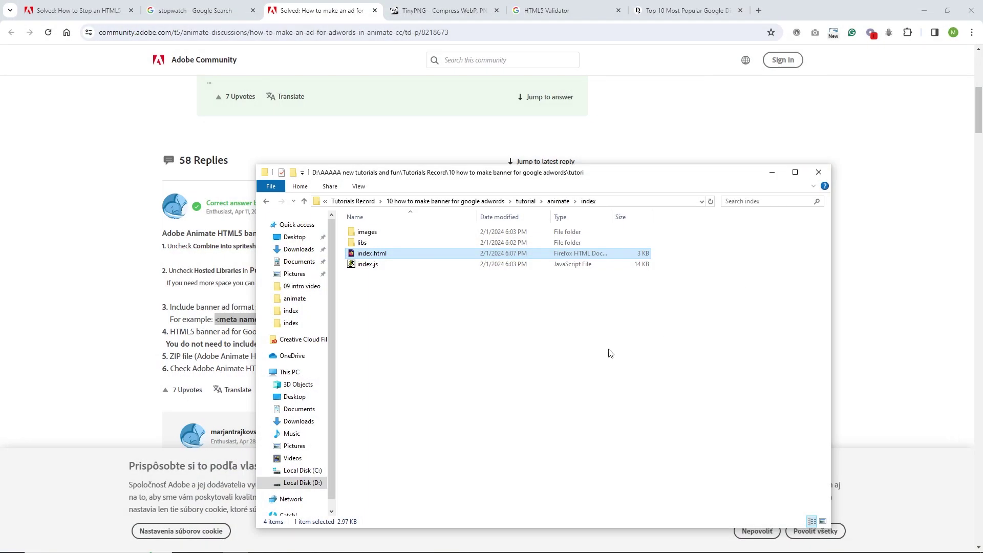
- From the animate folder, compress the index folder into index.zip, then return to Animate
{"action": "left_click", "coordinate": [504, 395]}
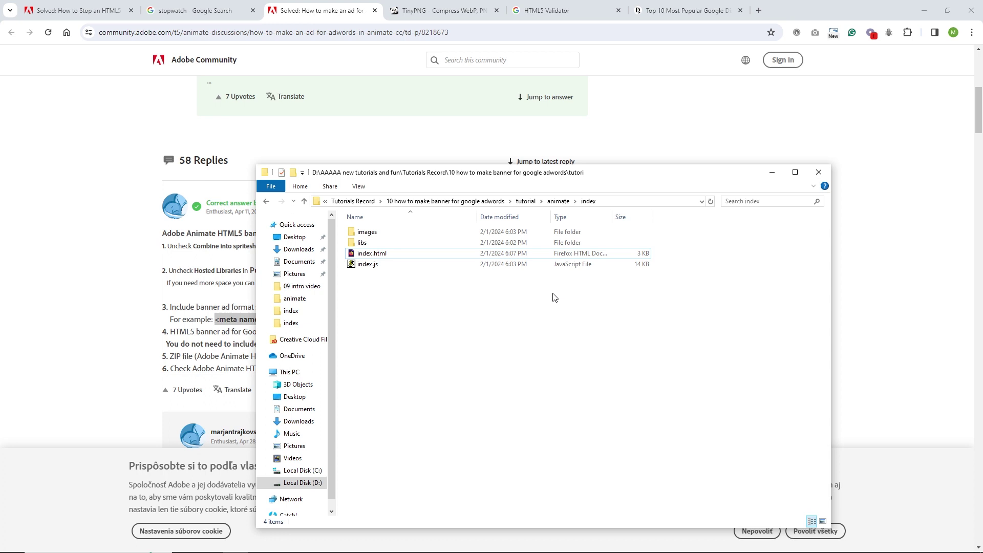
{"action": "left_click", "coordinate": [558, 203]}
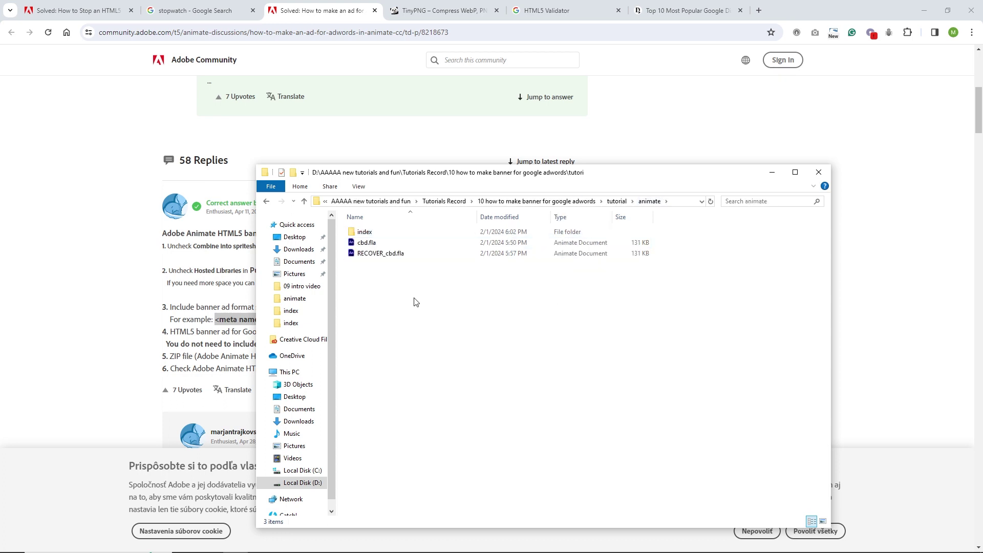
{"action": "right_click", "coordinate": [363, 233]}
{"action": "mouse_move", "coordinate": [509, 467]}
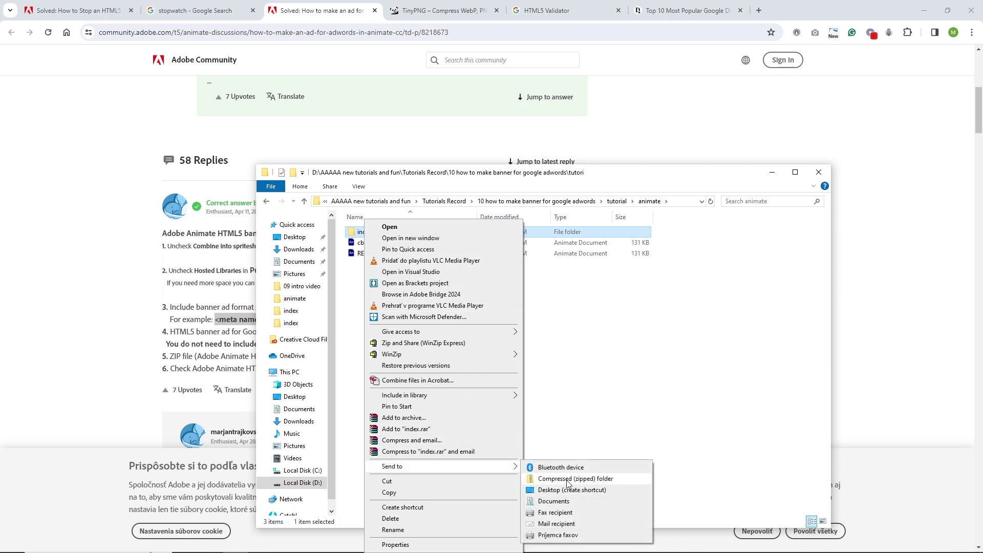
{"action": "left_click", "coordinate": [587, 483]}
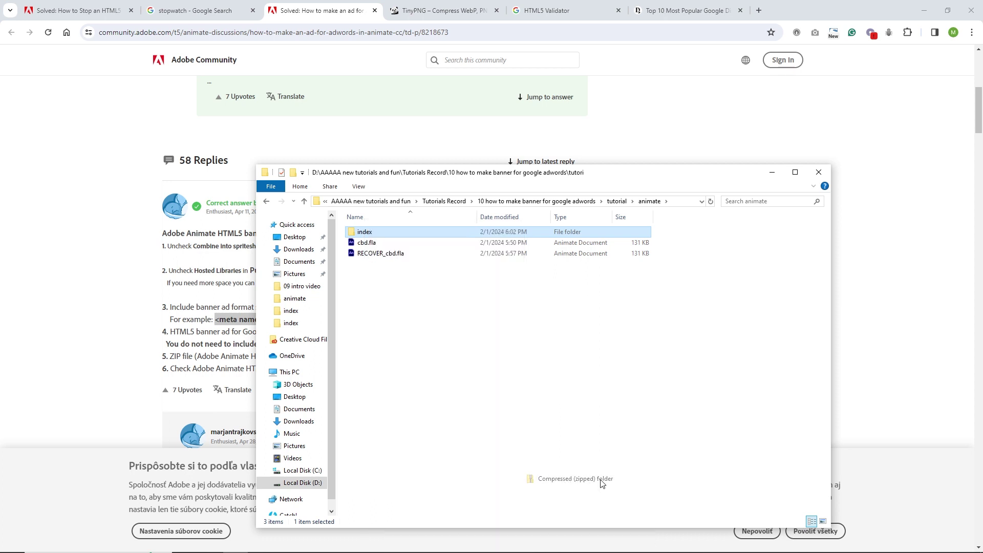
{"action": "left_click", "coordinate": [523, 389]}
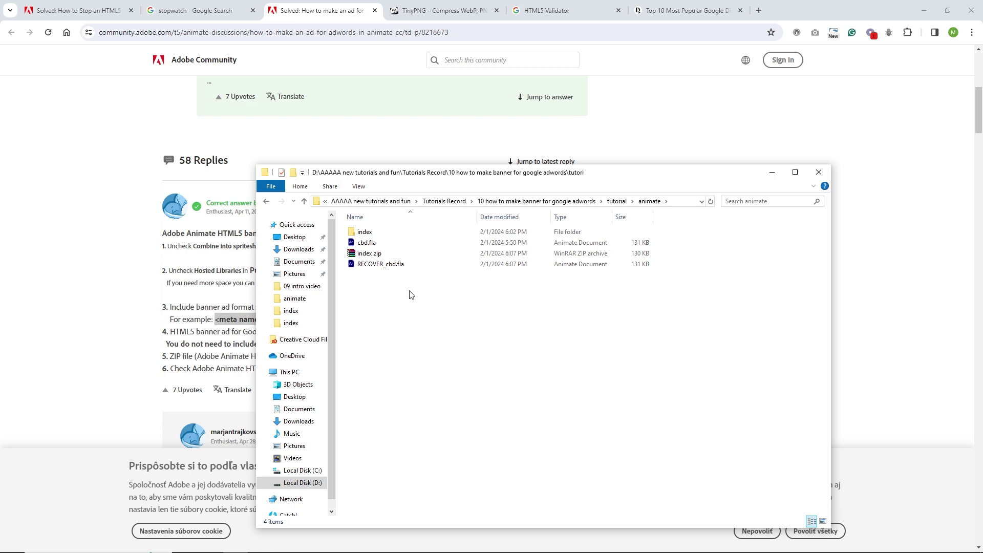
{"action": "mouse_move", "coordinate": [487, 545]}
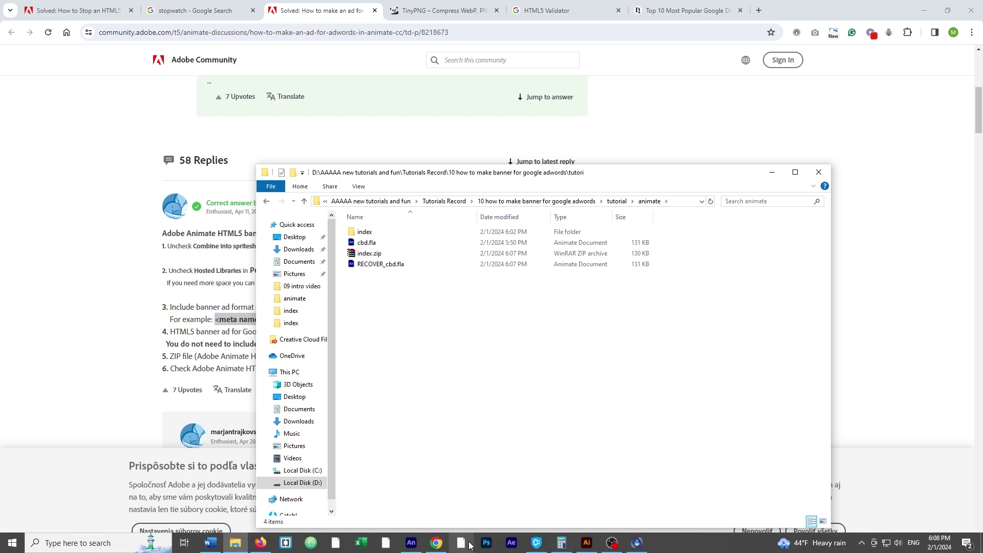
{"action": "left_click", "coordinate": [416, 547]}
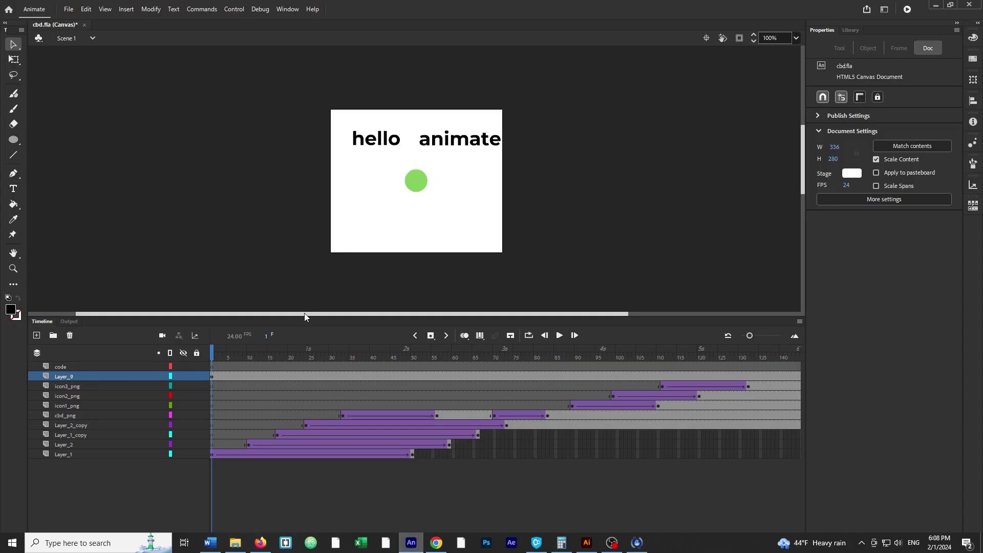
- Check Publish Settings' image export options, leaving Export as Texture, and cancel without changes
{"action": "left_click", "coordinate": [68, 9]}
{"action": "left_click", "coordinate": [98, 201]}
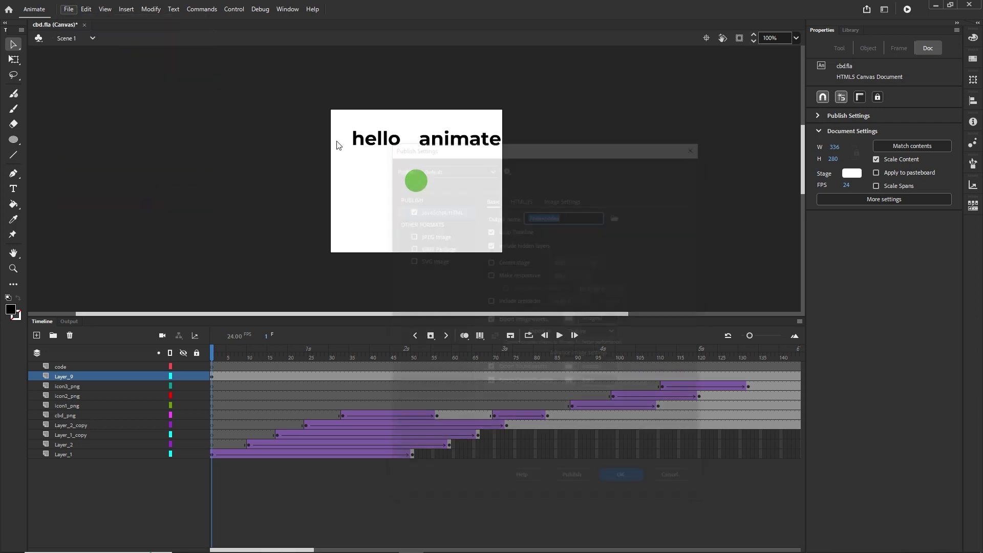
{"action": "left_click", "coordinate": [554, 198]}
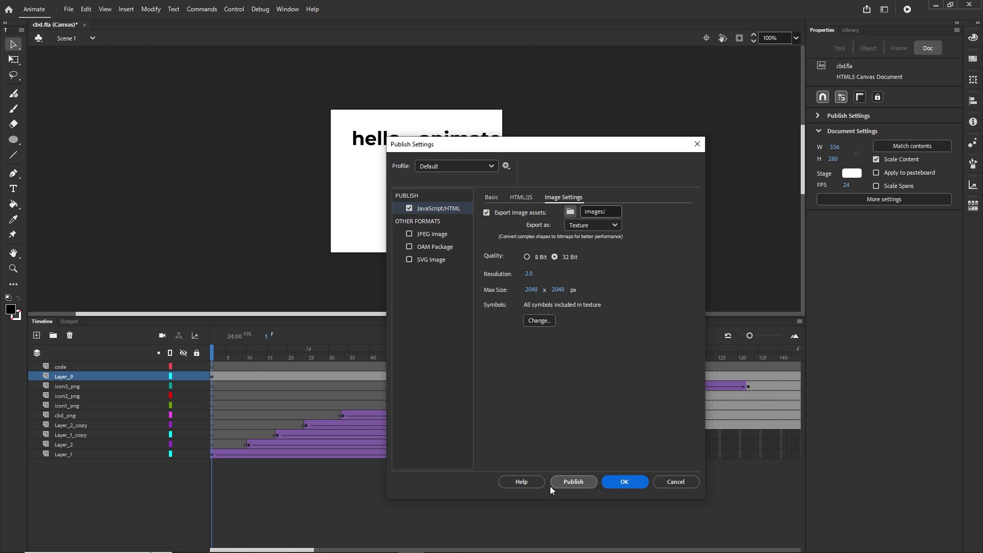
{"action": "left_click", "coordinate": [677, 483]}
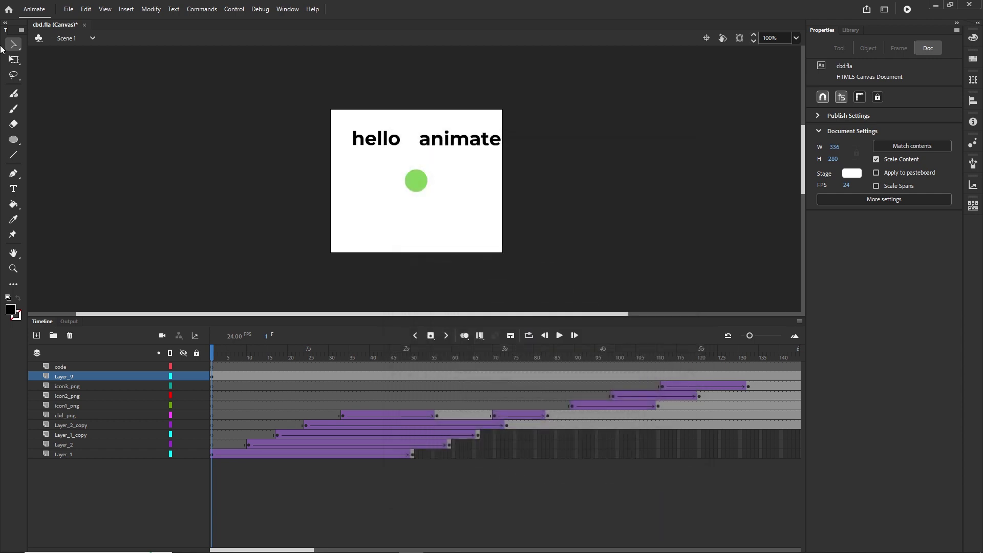
{"action": "left_click", "coordinate": [67, 9]}
{"action": "left_click", "coordinate": [135, 201]}
{"action": "left_click", "coordinate": [613, 334]}
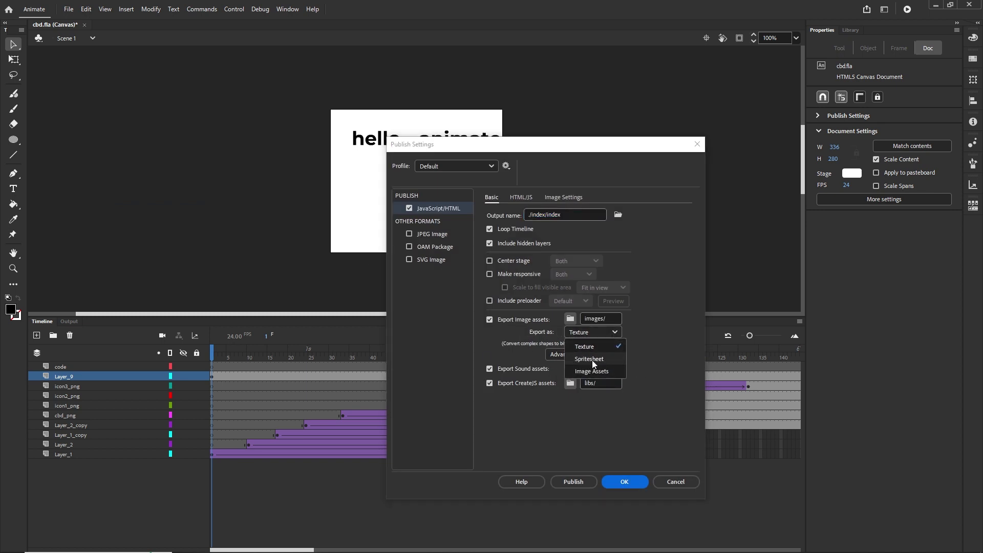
{"action": "left_click", "coordinate": [674, 481]}
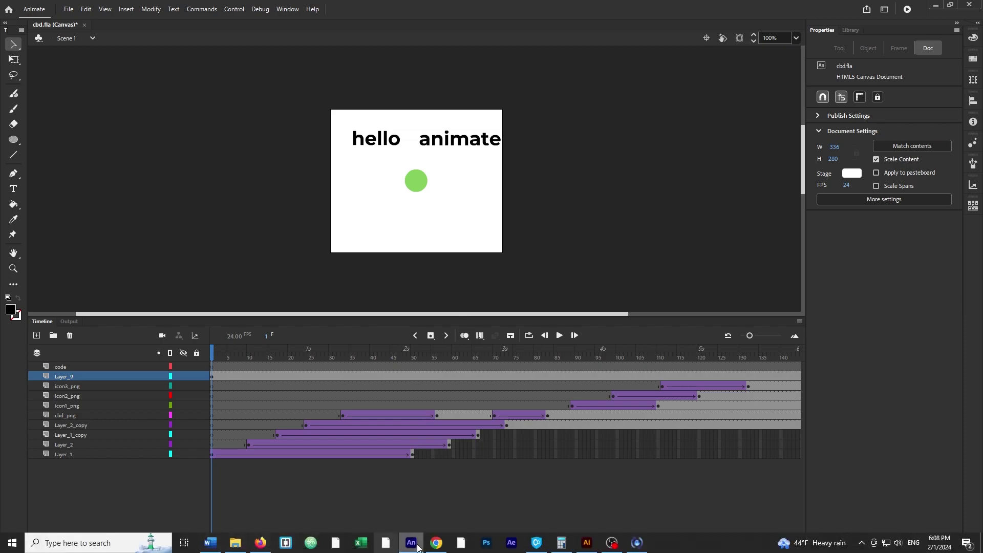
{"action": "left_click", "coordinate": [436, 547]}
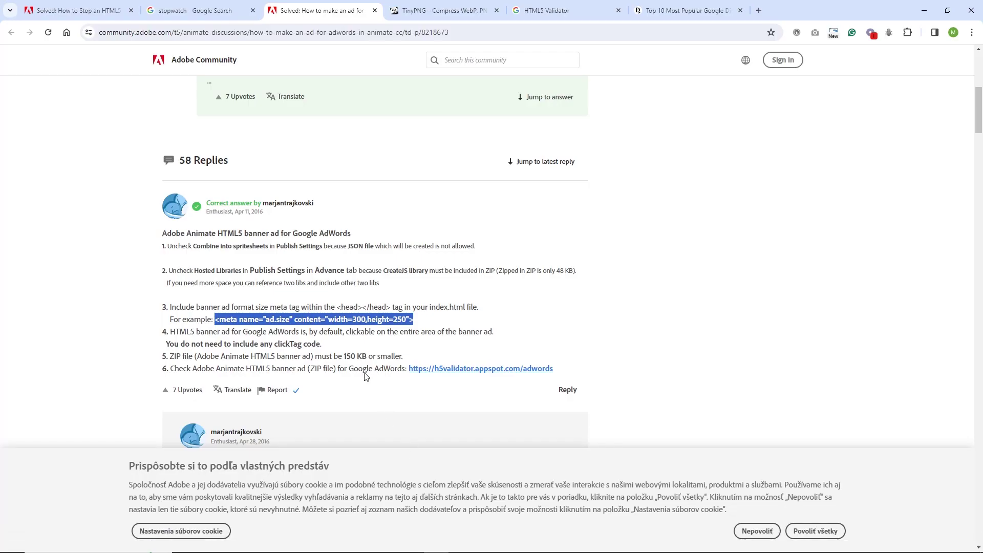
- Reload TinyPNG to clear the old compression result, with the animate folder window shown
{"action": "left_click", "coordinate": [412, 14]}
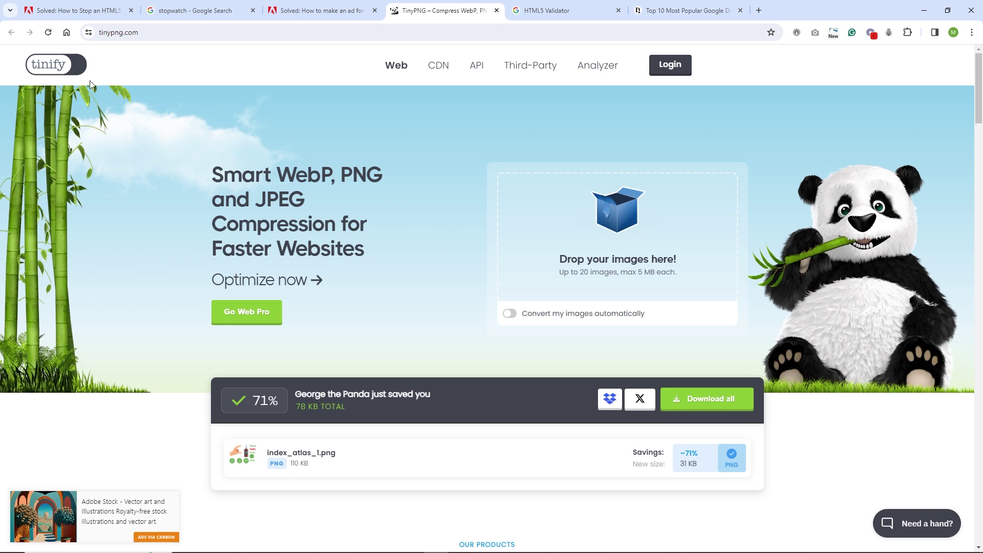
{"action": "left_click", "coordinate": [56, 72]}
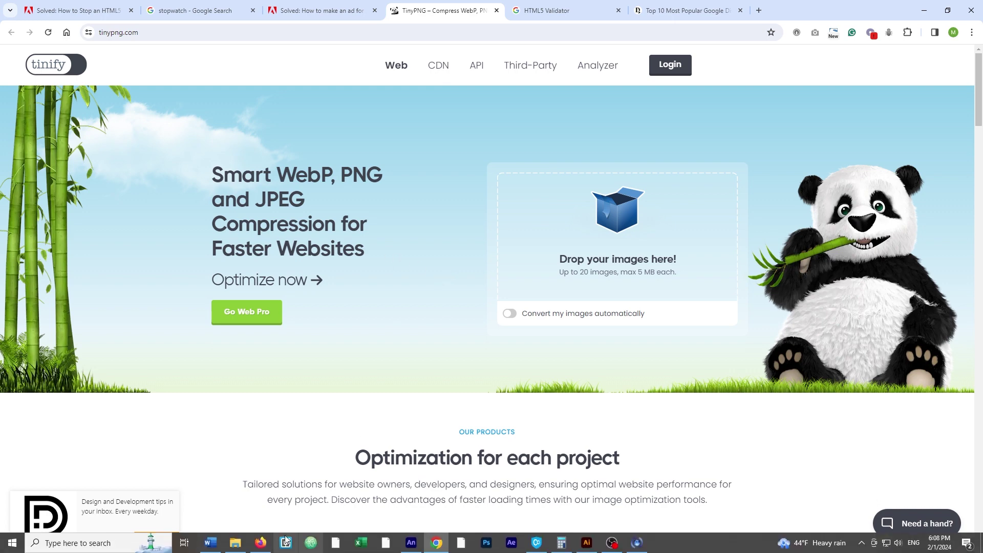
{"action": "left_click", "coordinate": [235, 549]}
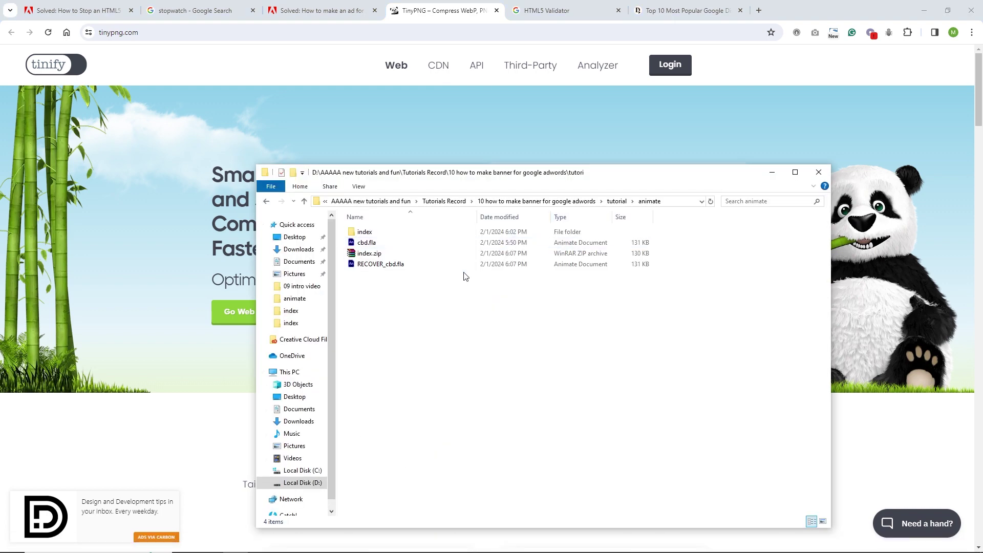
- Delete index.zip and drop index_atlas_1.png from index\images onto TinyPNG, compressing it 65 KB to 19 KB
{"action": "left_click", "coordinate": [367, 256]}
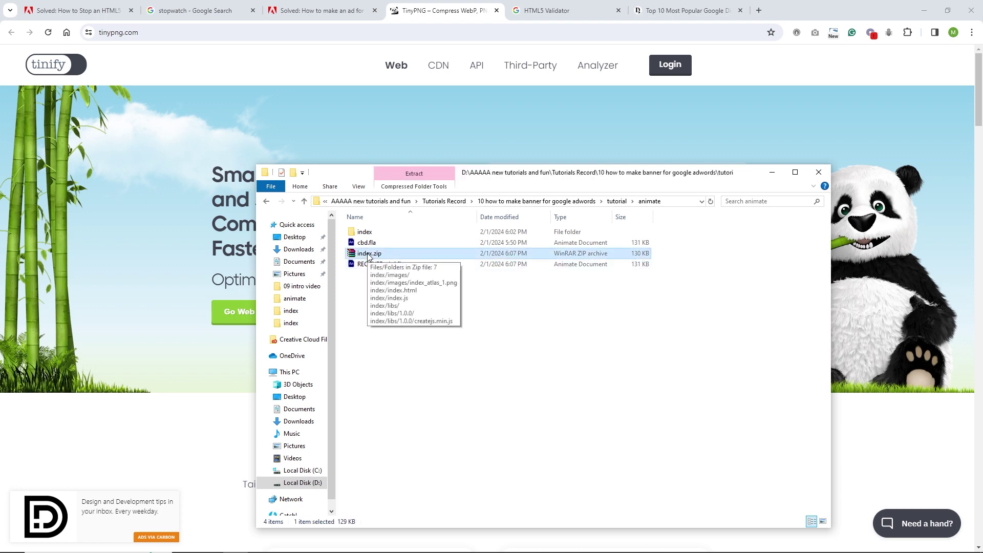
{"action": "key", "text": "Delete"}
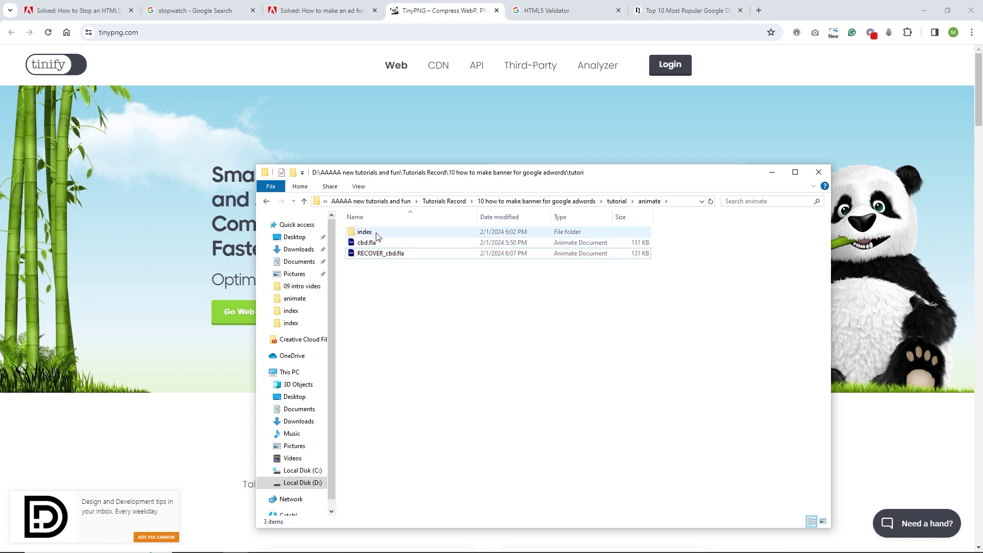
{"action": "double_click", "coordinate": [375, 234]}
{"action": "double_click", "coordinate": [379, 233]}
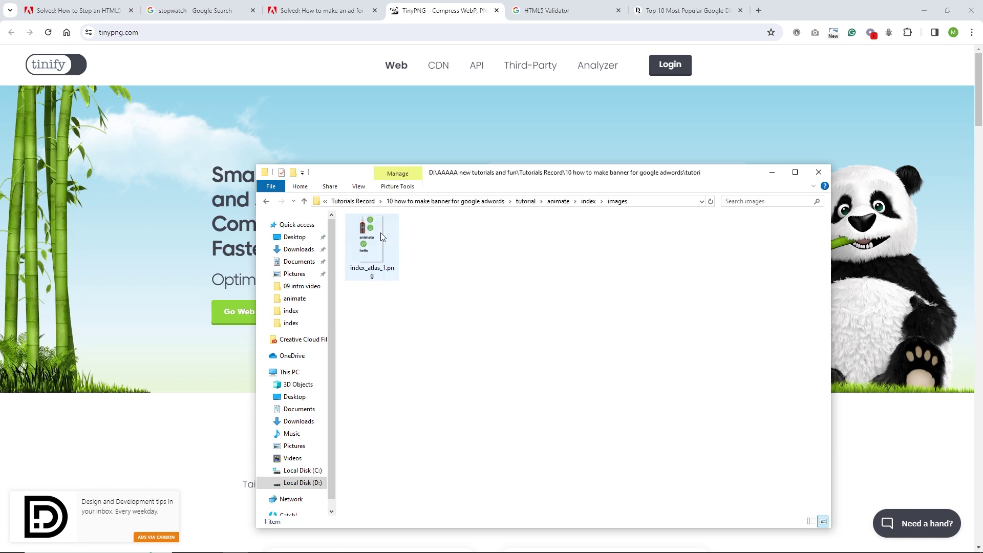
{"action": "left_click_drag", "start_coordinate": [741, 179], "coordinate": [775, 325]}
{"action": "left_click", "coordinate": [417, 386]}
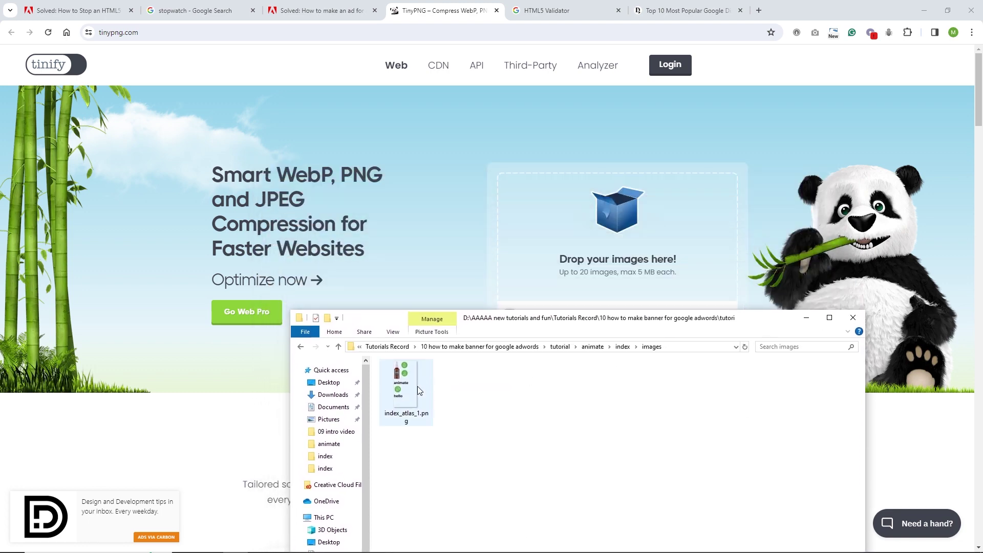
{"action": "left_click_drag", "start_coordinate": [402, 391], "coordinate": [573, 264]}
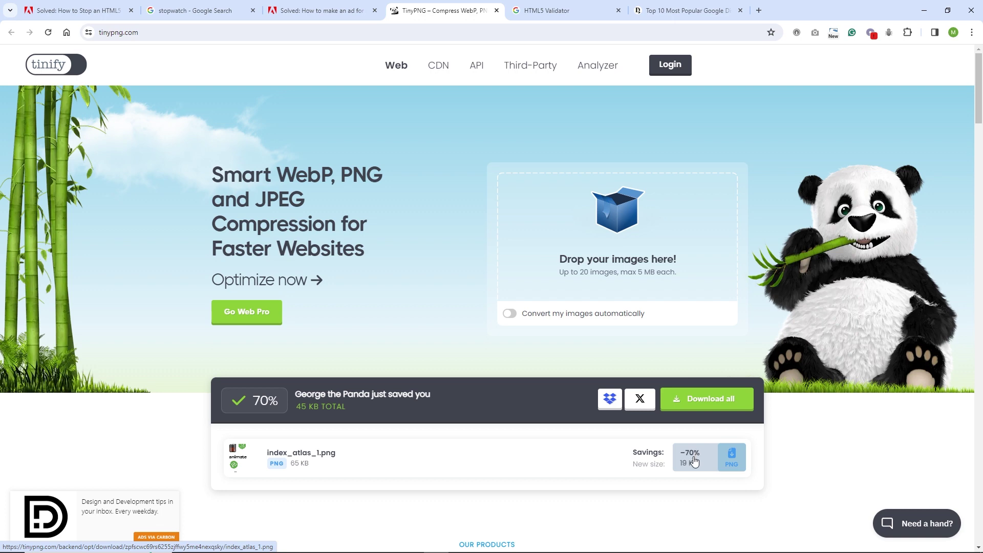
- Download the compressed image and browse to tutorial\animate\index\images in the Save As dialog
{"action": "left_click", "coordinate": [732, 461]}
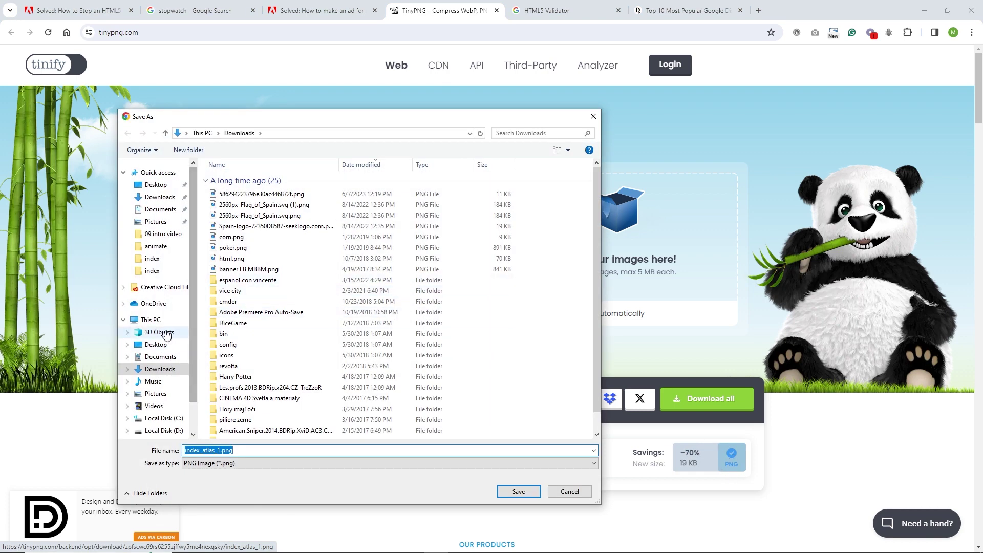
{"action": "left_click", "coordinate": [152, 320]}
{"action": "double_click", "coordinate": [382, 287]}
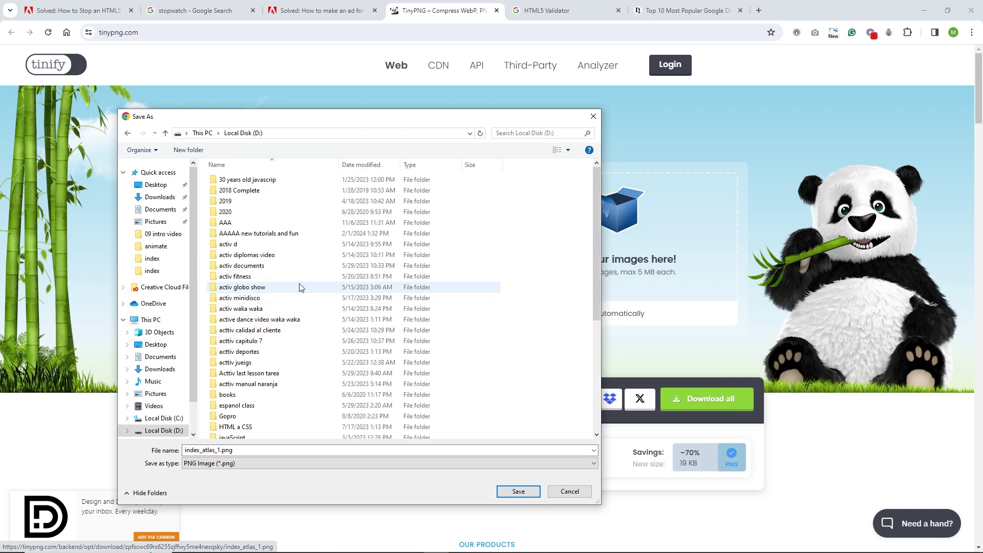
{"action": "double_click", "coordinate": [256, 234]}
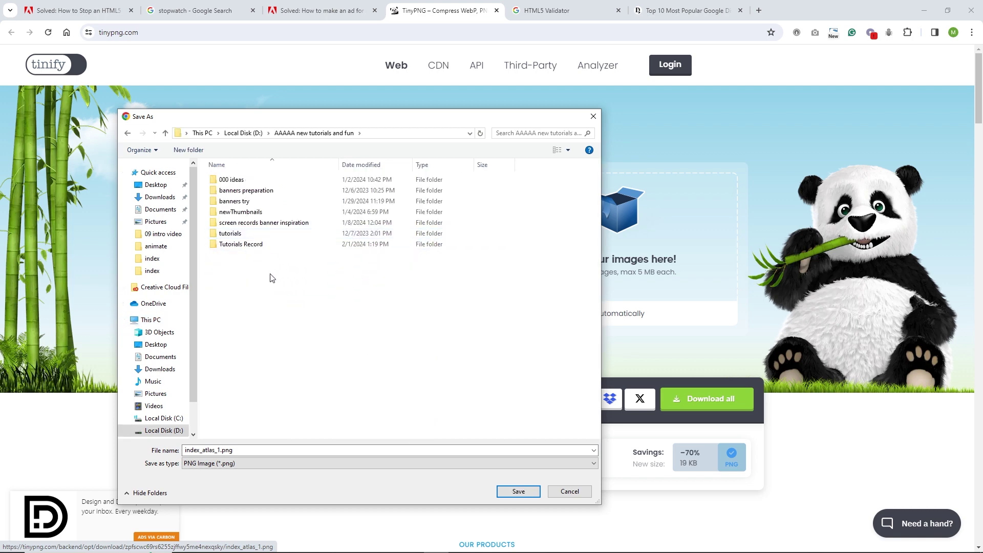
{"action": "left_click", "coordinate": [255, 247]}
{"action": "double_click", "coordinate": [255, 244]}
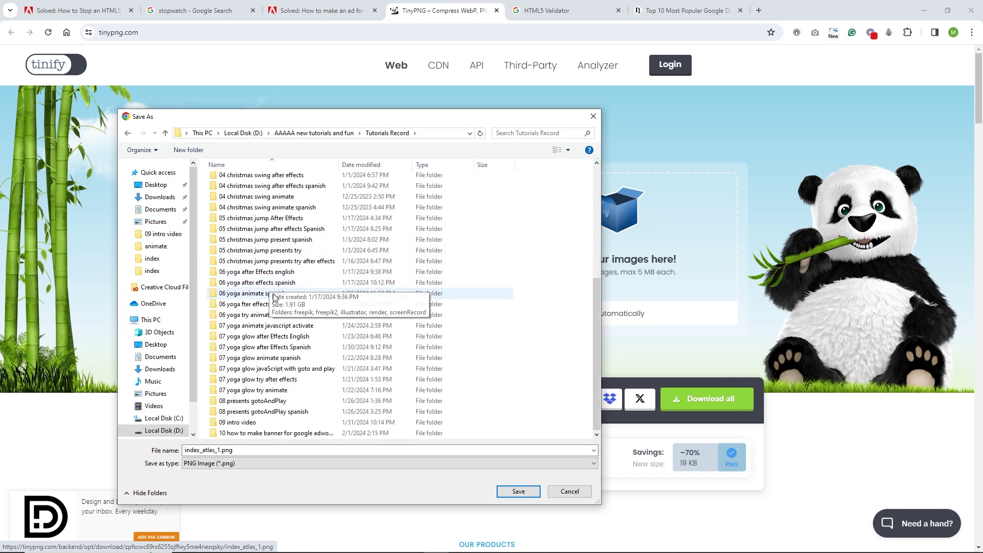
{"action": "double_click", "coordinate": [285, 434]}
{"action": "double_click", "coordinate": [229, 212]}
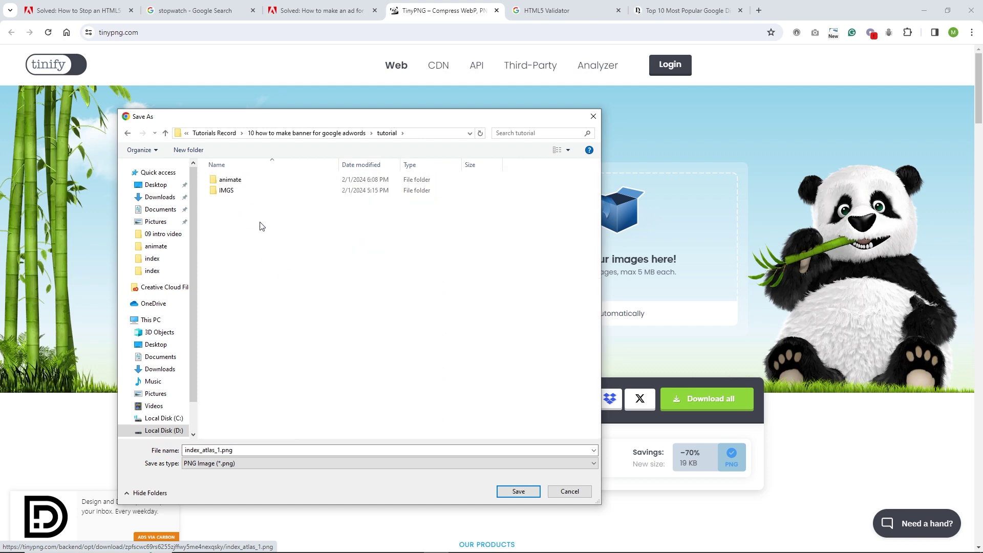
{"action": "left_click", "coordinate": [236, 181]}
{"action": "double_click", "coordinate": [235, 181]}
{"action": "left_click", "coordinate": [233, 180]}
{"action": "double_click", "coordinate": [233, 180]}
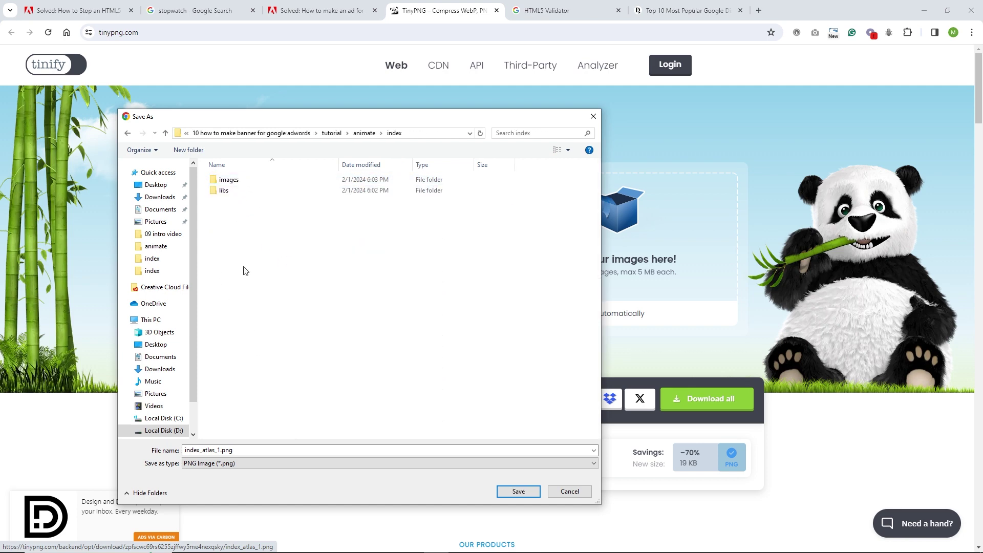
{"action": "key", "text": "Down"}
{"action": "key", "text": "Return"}
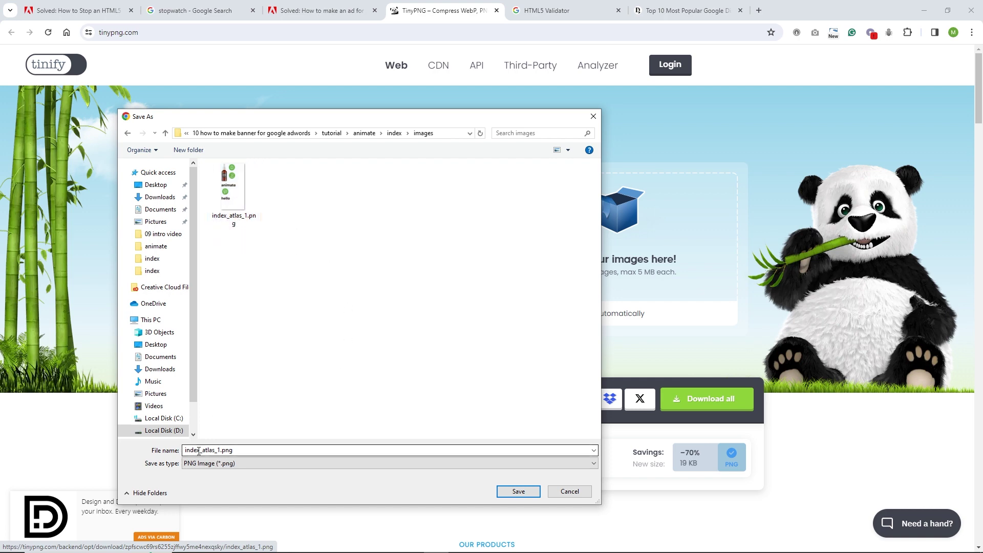
- Save it over the original index_atlas_1.png and confirm the 18.8 KB file in its folder
{"action": "left_click", "coordinate": [518, 491]}
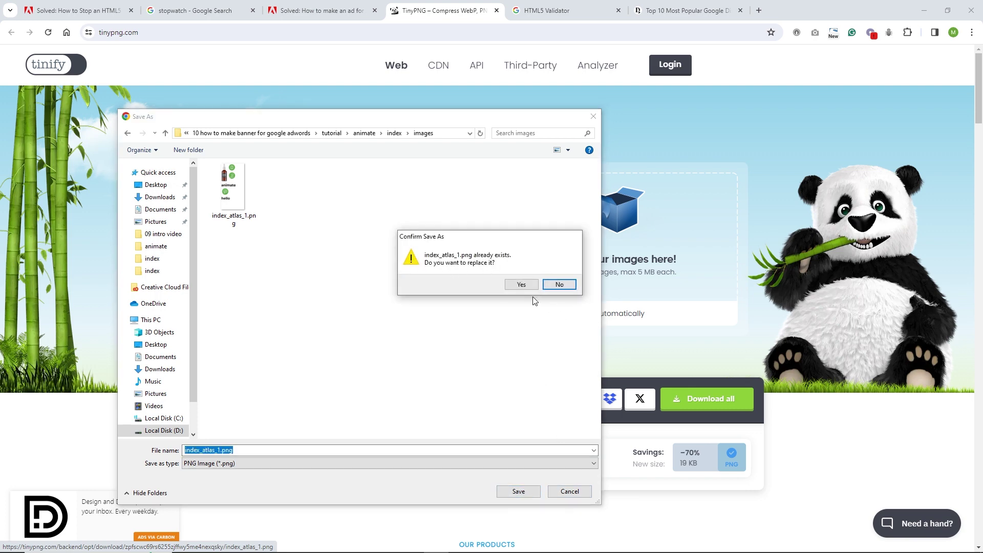
{"action": "left_click", "coordinate": [522, 285]}
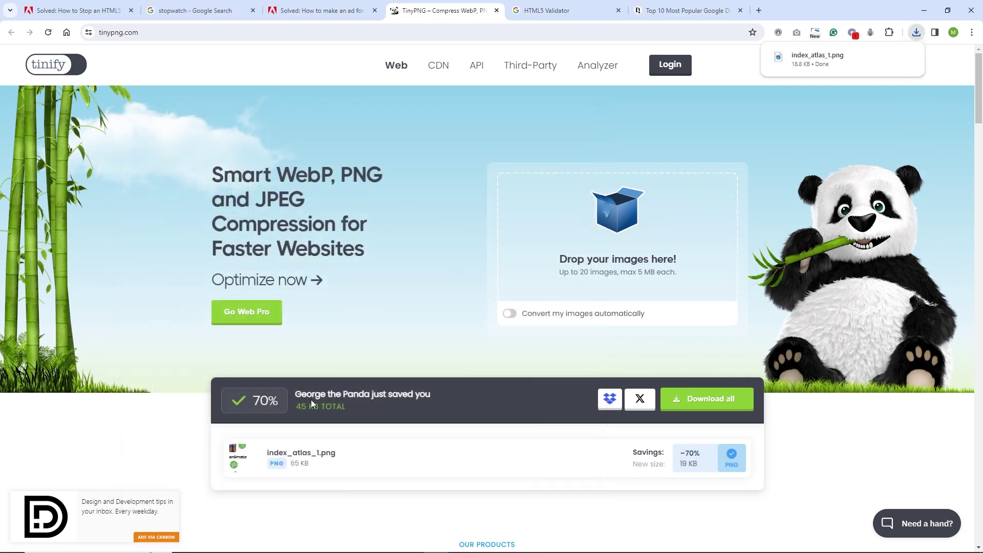
{"action": "left_click", "coordinate": [243, 545]}
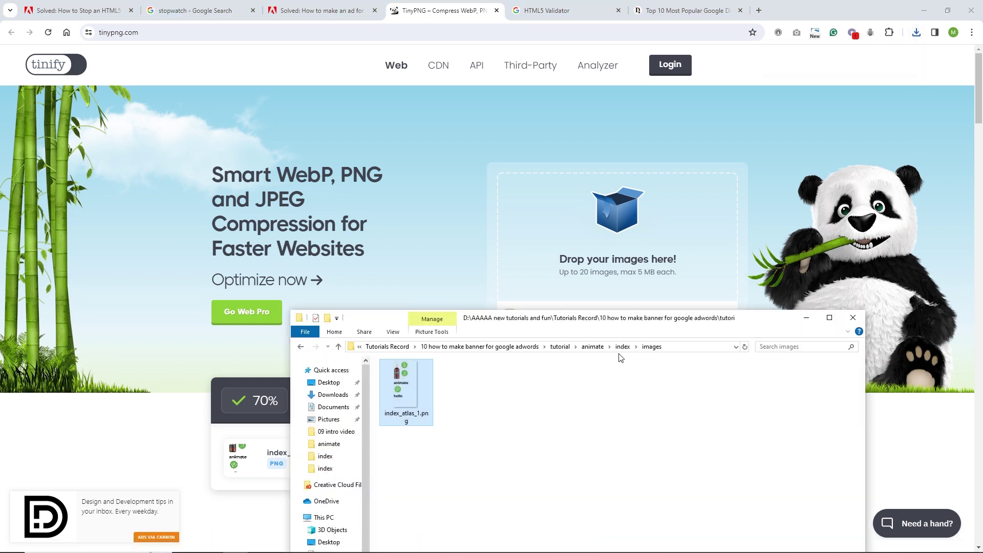
{"action": "left_click_drag", "start_coordinate": [754, 319], "coordinate": [701, 125]}
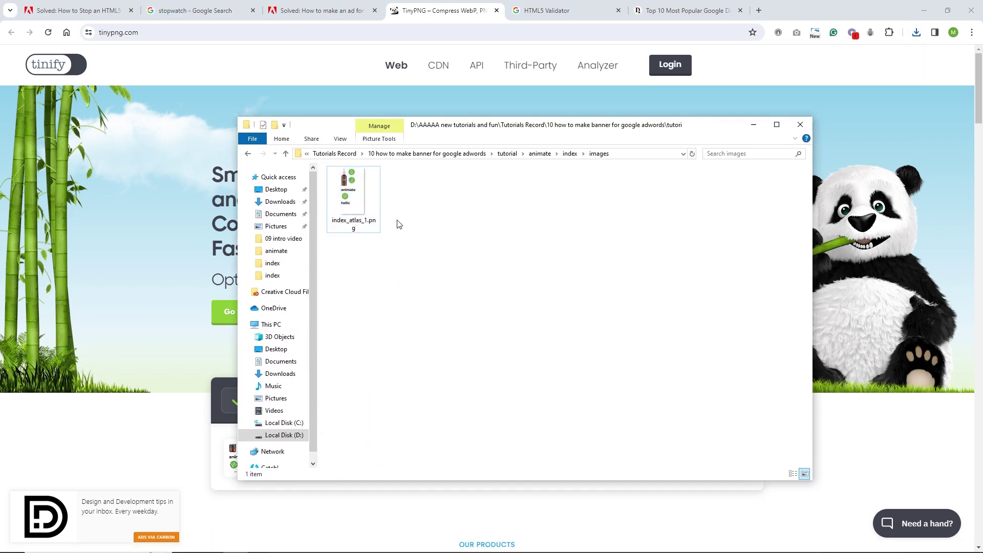
{"action": "left_click", "coordinate": [364, 205]}
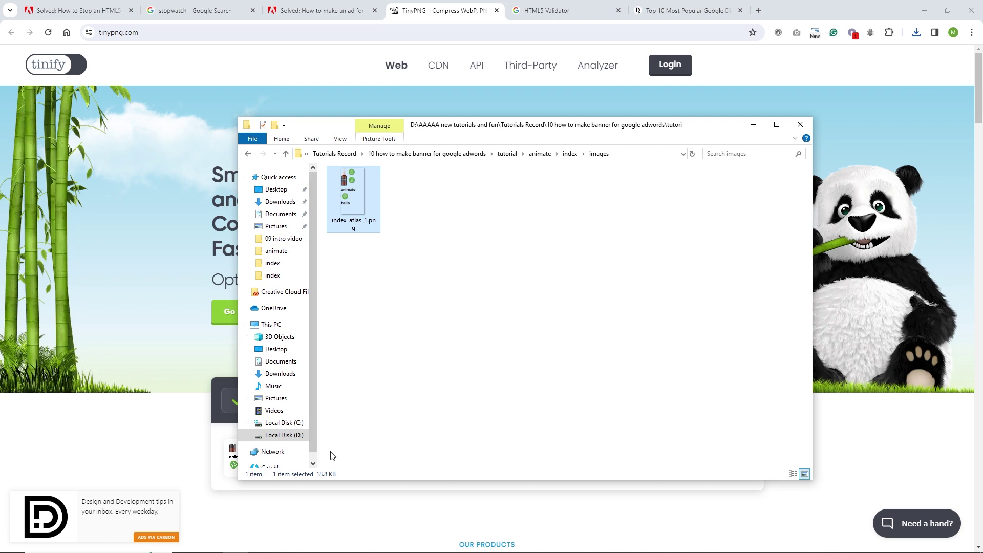
{"action": "left_click", "coordinate": [540, 155]}
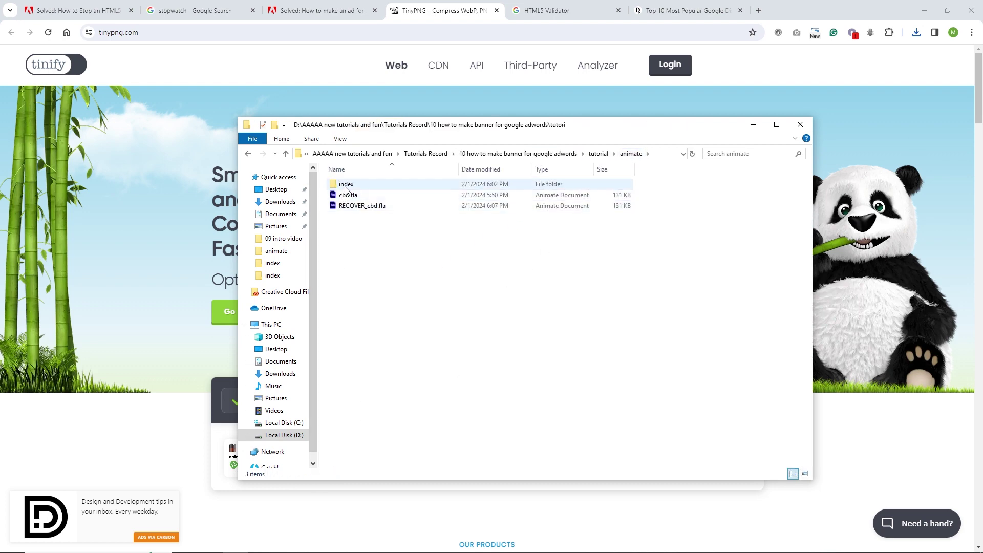
{"action": "right_click", "coordinate": [346, 188]}
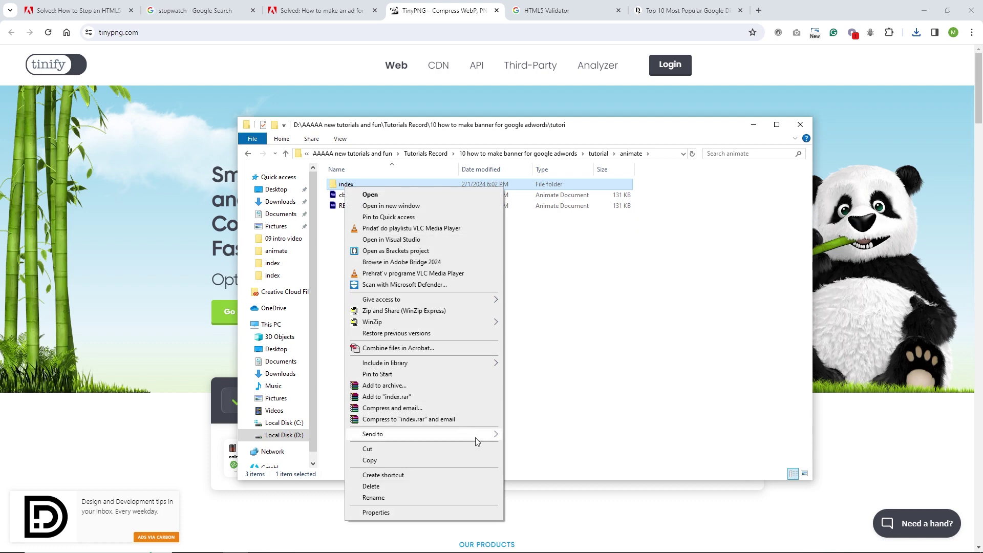
{"action": "mouse_move", "coordinate": [478, 437]}
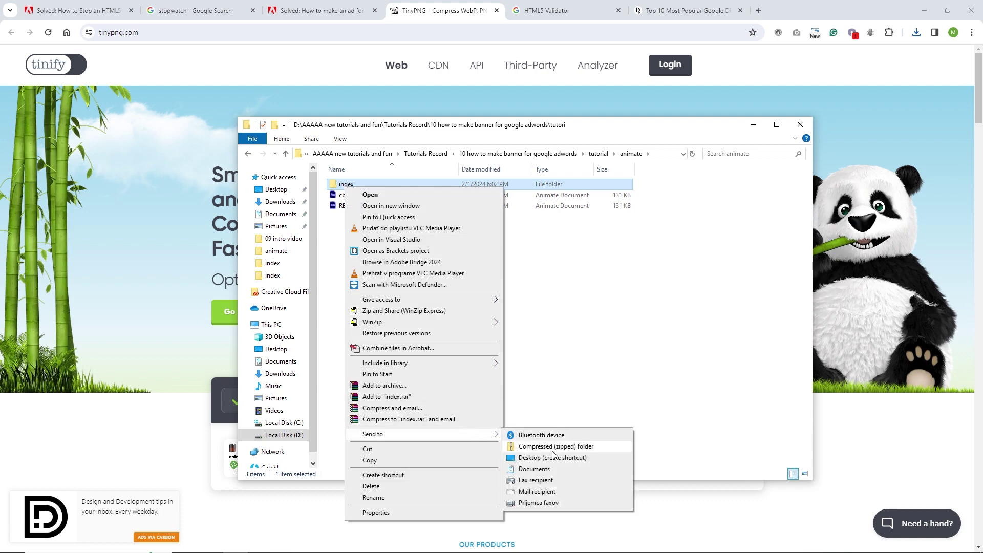
{"action": "left_click", "coordinate": [585, 450]}
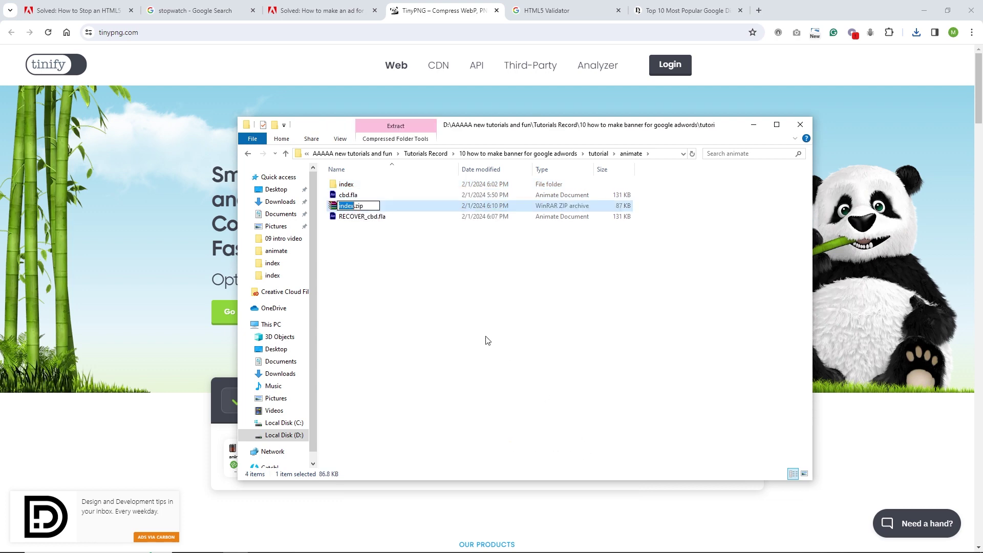
{"action": "left_click", "coordinate": [385, 274]}
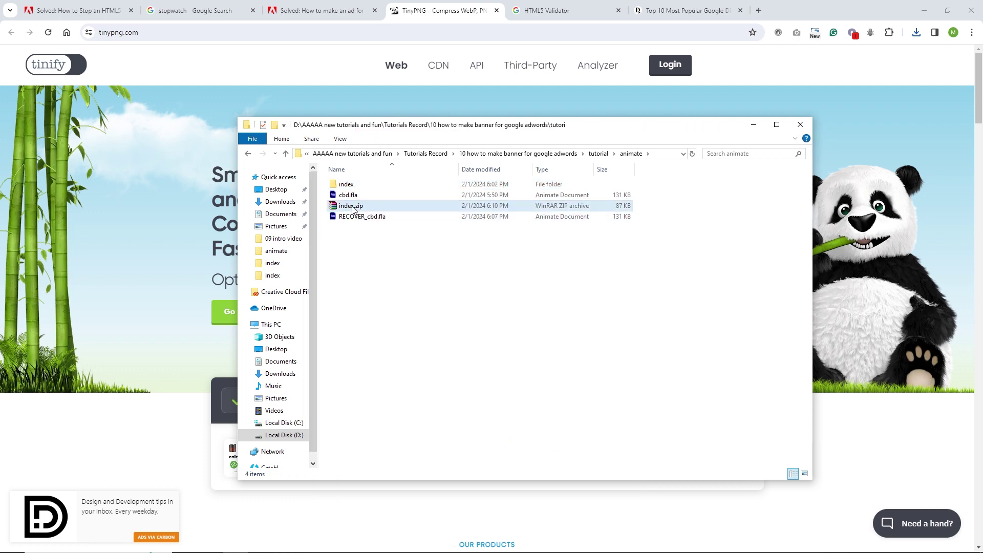
{"action": "mouse_move", "coordinate": [352, 209]}
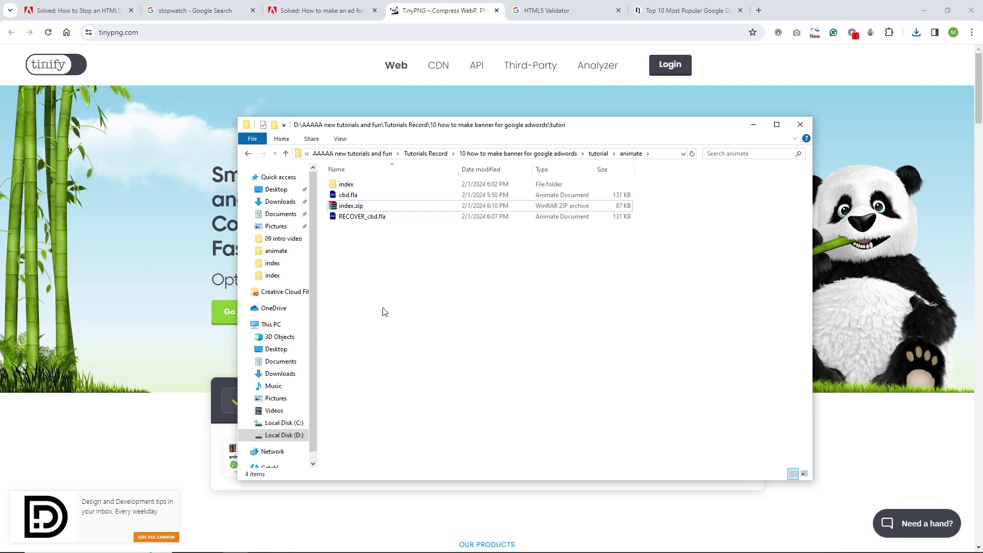
{"action": "left_click", "coordinate": [354, 208]}
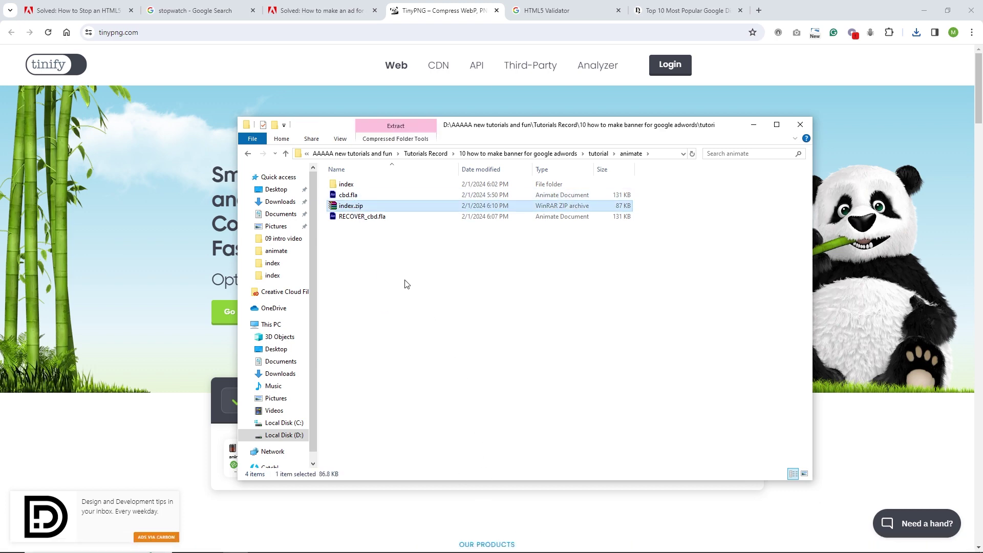
{"action": "left_click", "coordinate": [374, 265]}
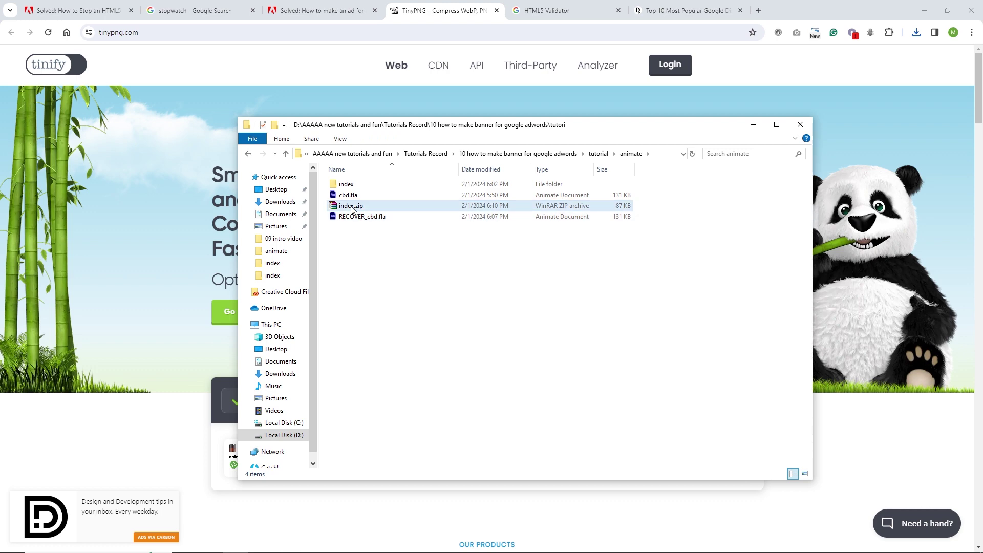
{"action": "left_click", "coordinate": [351, 207]}
{"action": "key", "text": "Delete"}
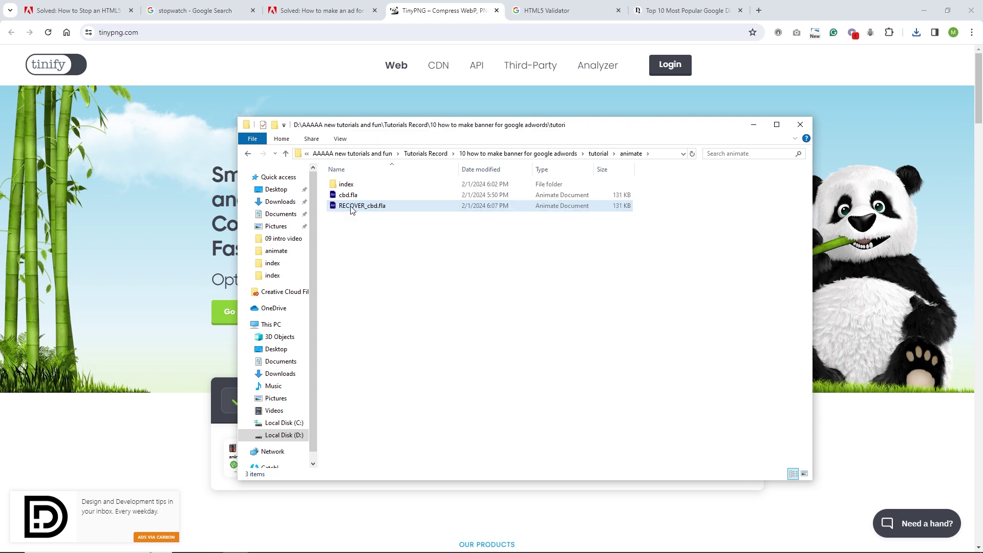
- Check index_atlas_1.png's size, then confirm index.html's line 15 ad.size tag (336x280) in Brackets
{"action": "double_click", "coordinate": [345, 185]}
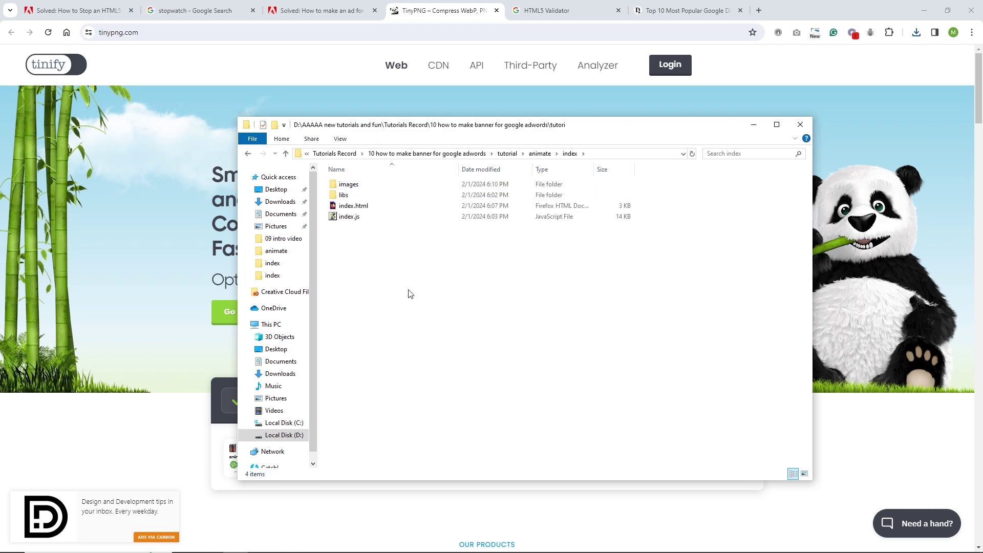
{"action": "double_click", "coordinate": [345, 186]}
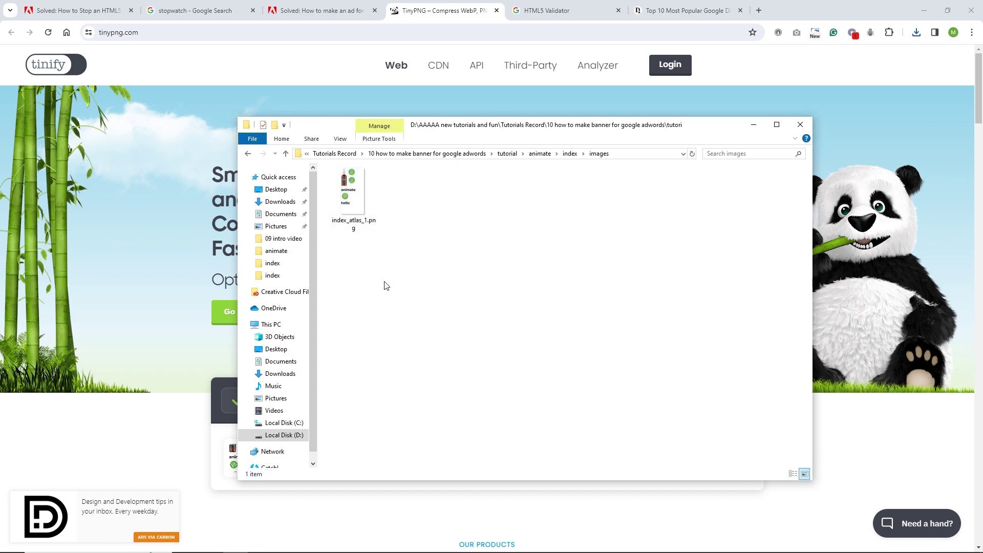
{"action": "left_click", "coordinate": [343, 190]}
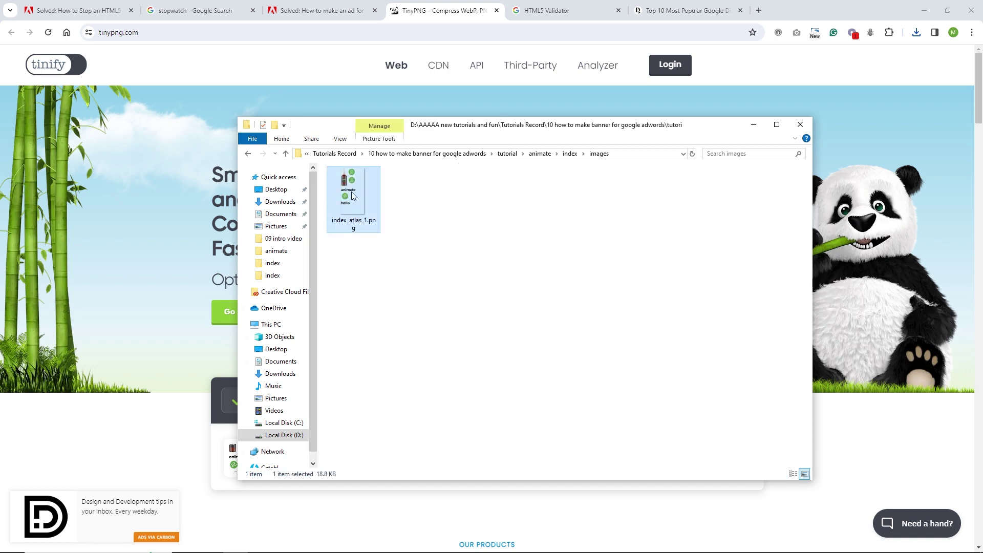
{"action": "left_click", "coordinate": [247, 154]}
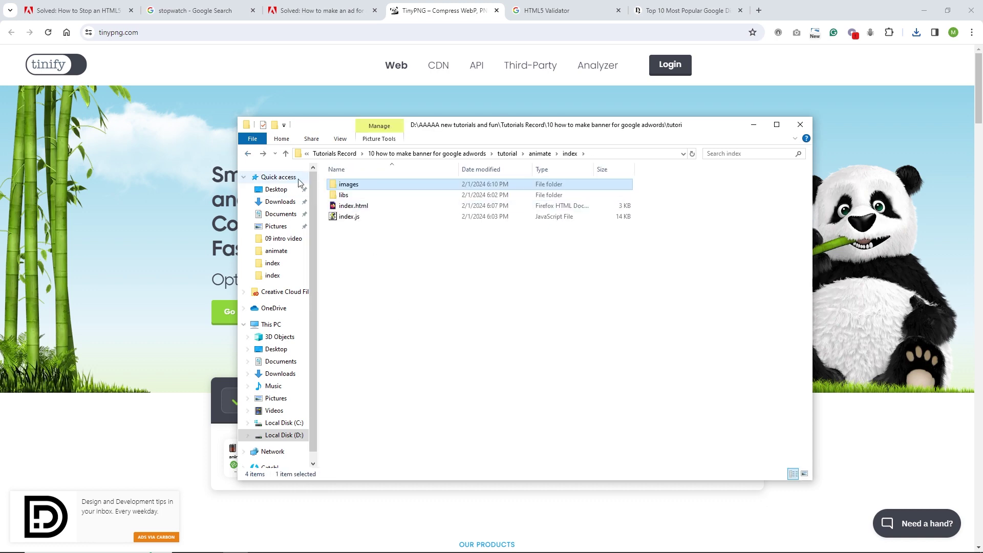
{"action": "right_click", "coordinate": [347, 211]}
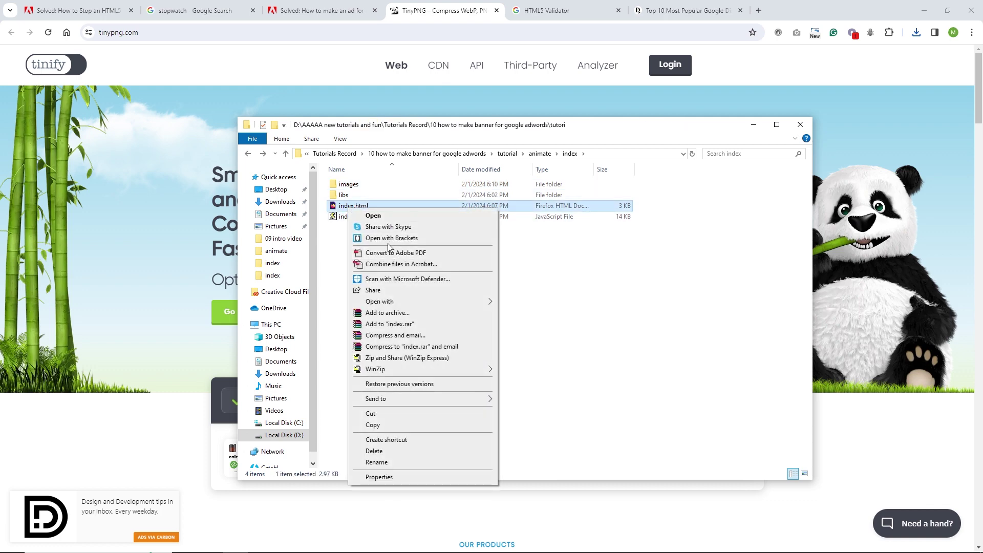
{"action": "left_click", "coordinate": [390, 239]}
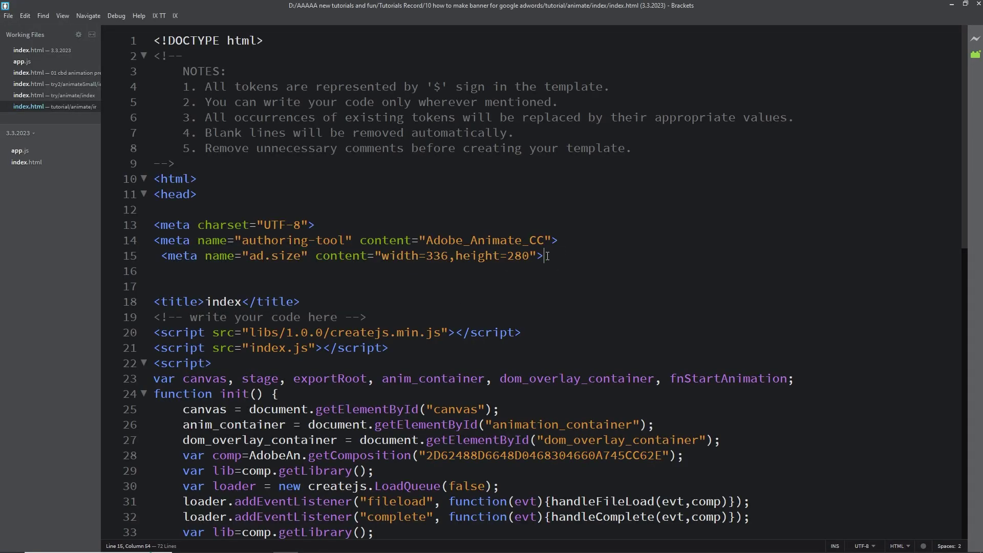
{"action": "left_click_drag", "start_coordinate": [549, 258], "coordinate": [176, 256]}
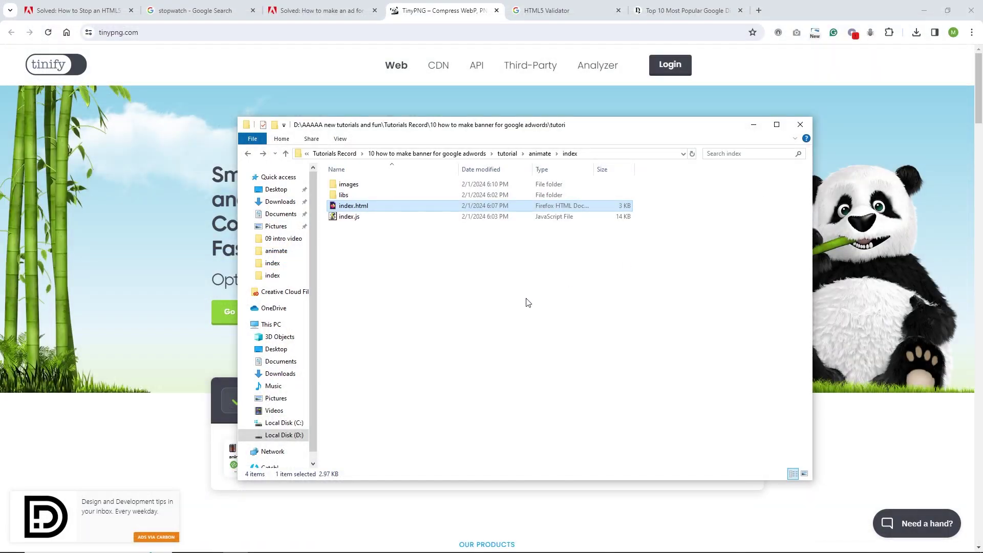
{"action": "left_click", "coordinate": [527, 302]}
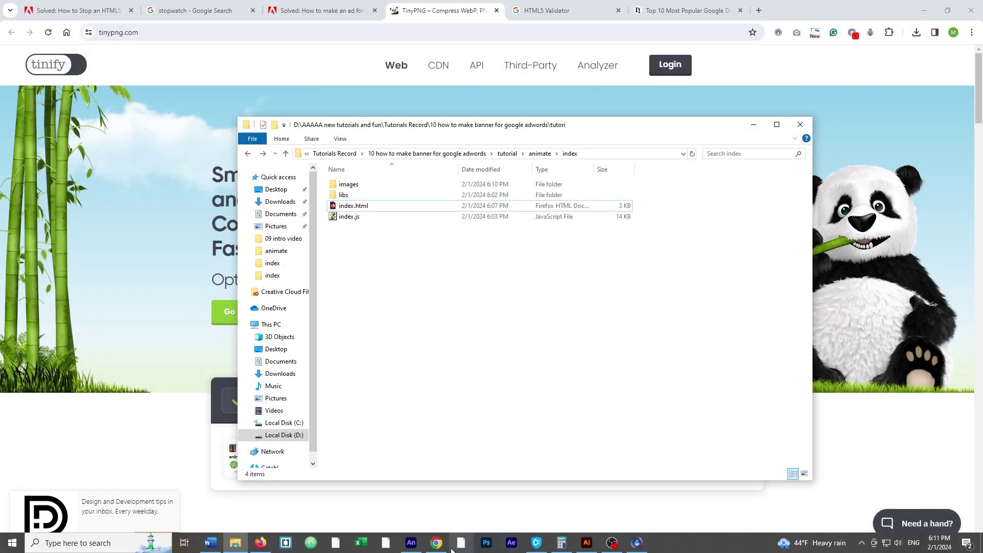
- Republish the cbd.fla banner to HTML5 from the File menu
{"action": "left_click", "coordinate": [413, 547]}
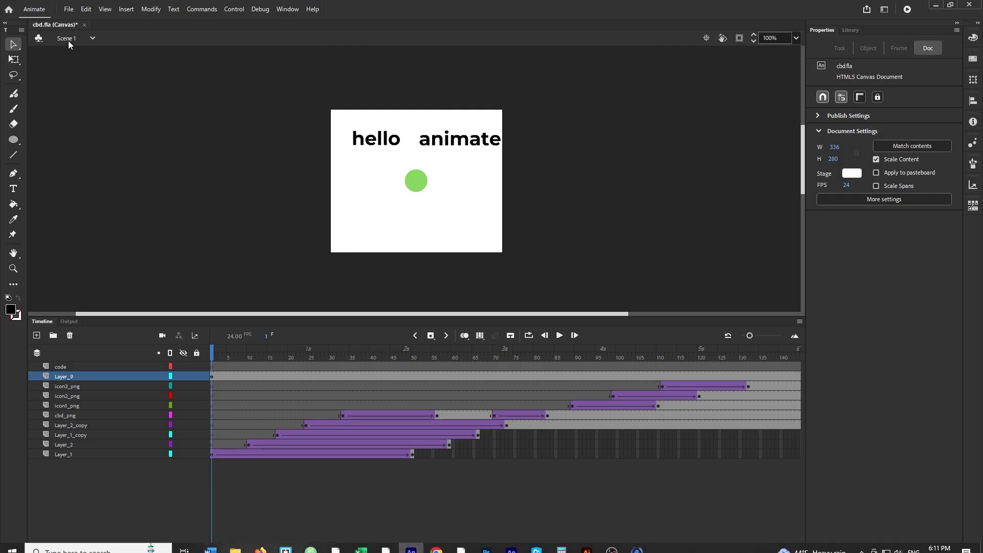
{"action": "left_click", "coordinate": [68, 10]}
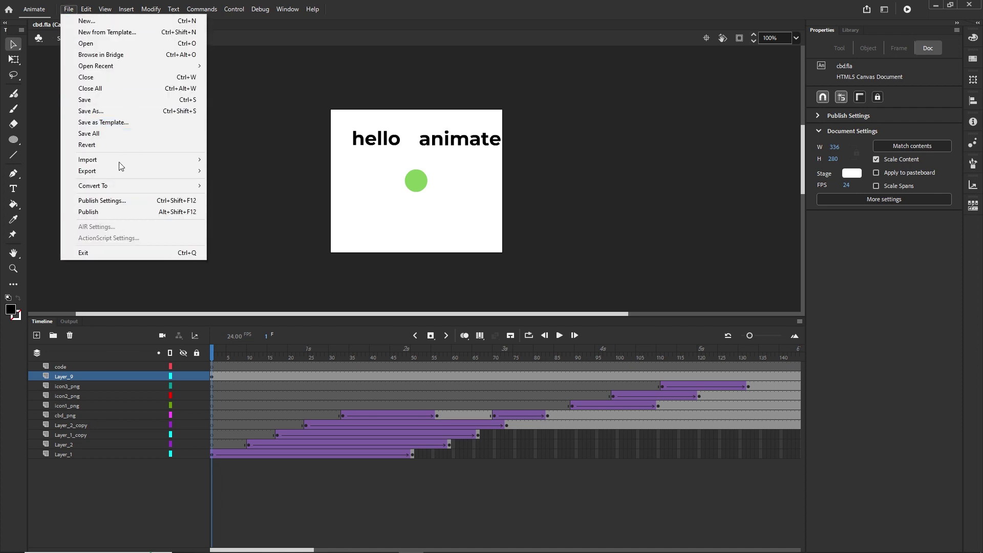
{"action": "left_click", "coordinate": [88, 212]}
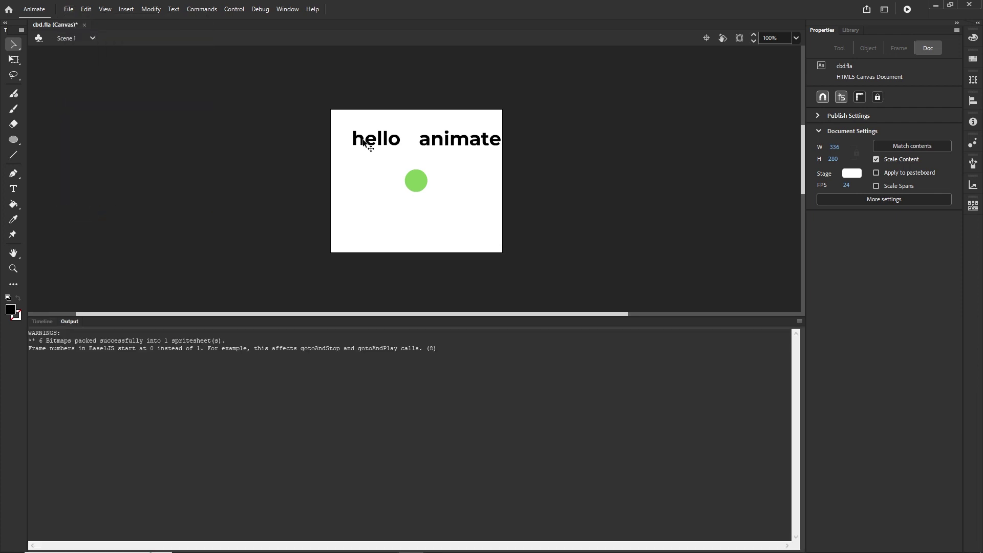
- Check the 62.9 KB sprite sheet in images, then open the published index.html in Brackets
{"action": "left_click", "coordinate": [235, 544]}
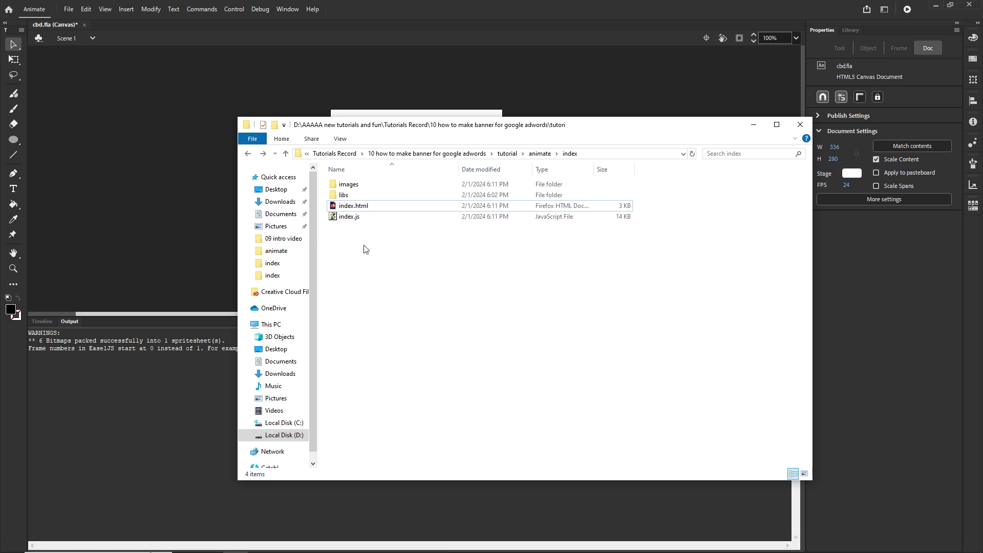
{"action": "double_click", "coordinate": [345, 181]}
{"action": "left_click", "coordinate": [351, 207]}
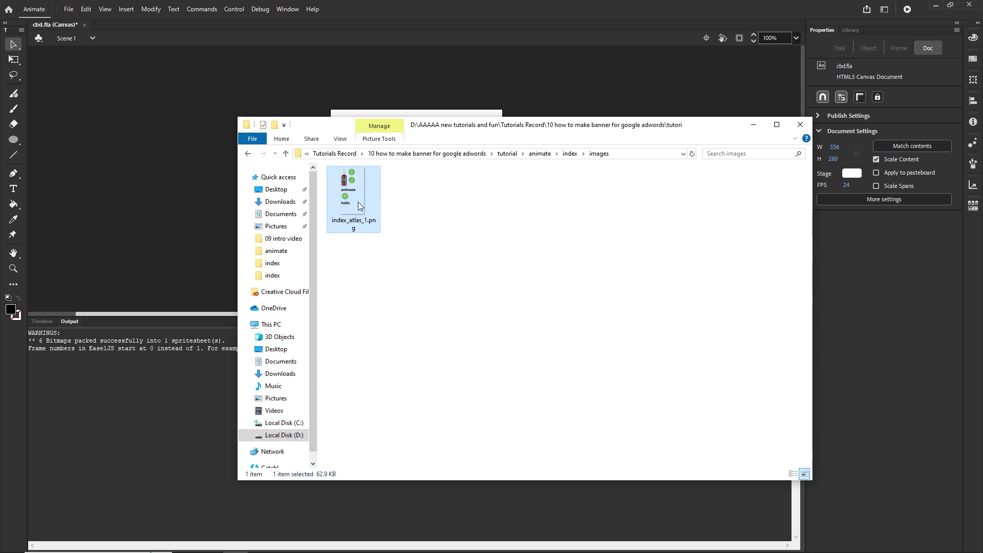
{"action": "mouse_move", "coordinate": [349, 204]}
{"action": "left_click", "coordinate": [247, 154]}
{"action": "left_click", "coordinate": [353, 210]}
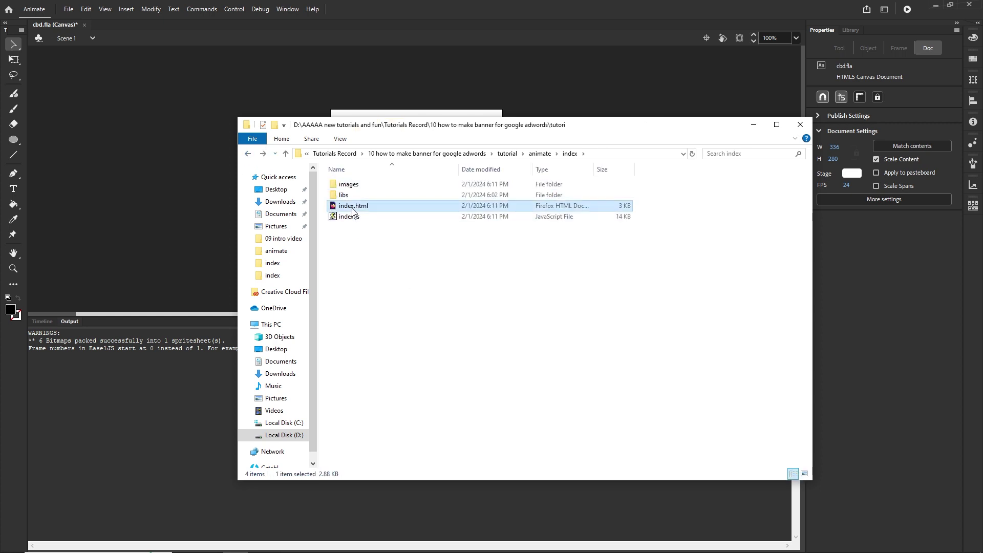
{"action": "right_click", "coordinate": [352, 210]}
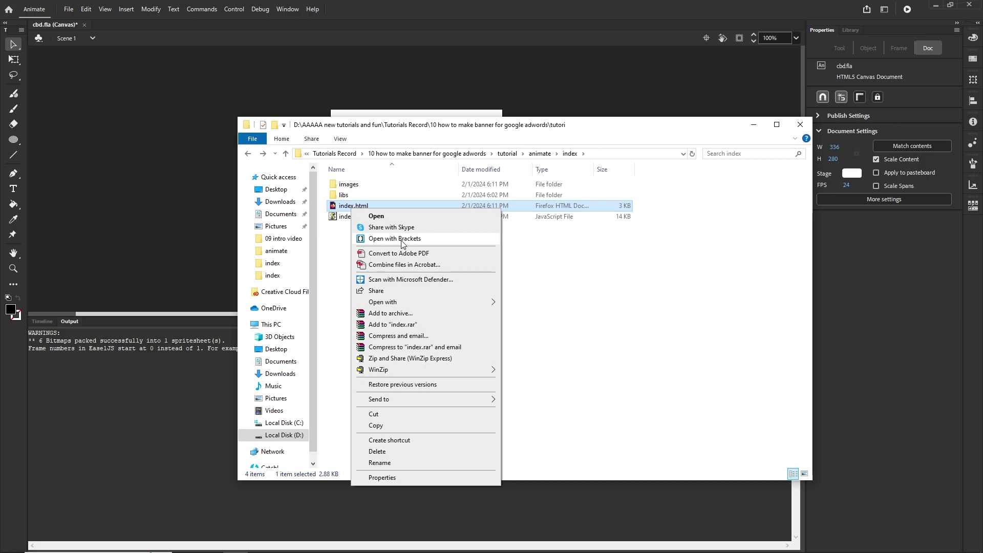
{"action": "left_click", "coordinate": [403, 239]}
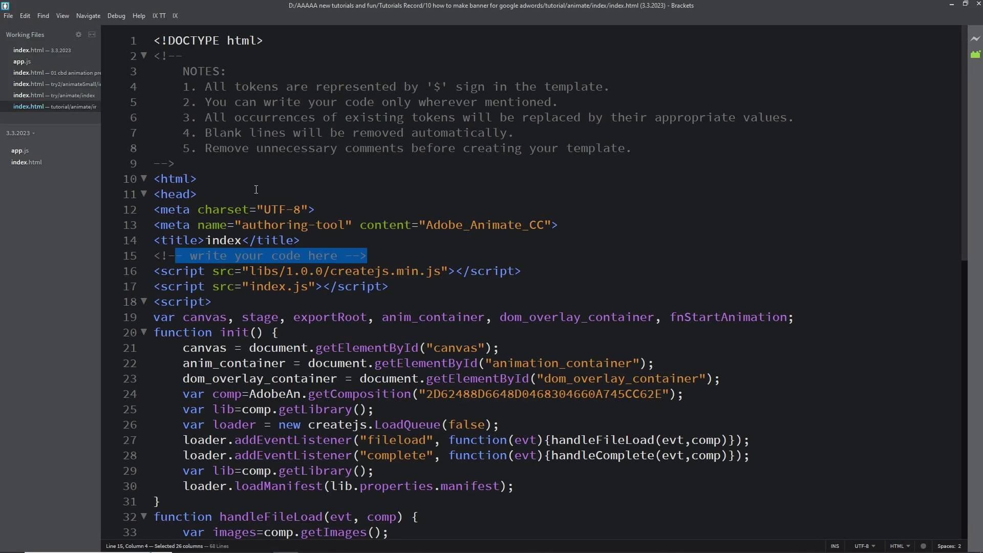
- Copy the ad.size meta tag line from the Word notes document
{"action": "left_click", "coordinate": [237, 543]}
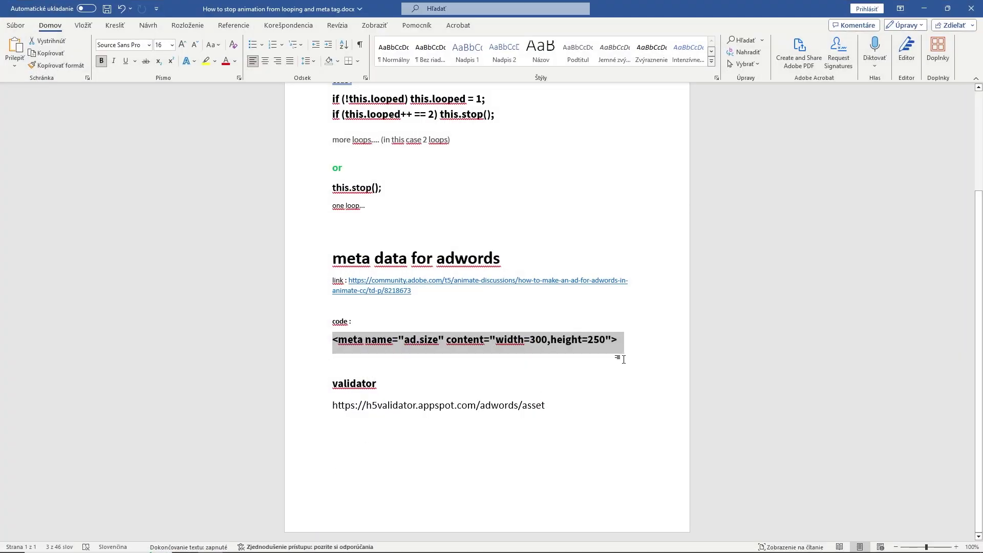
{"action": "left_click", "coordinate": [628, 342]}
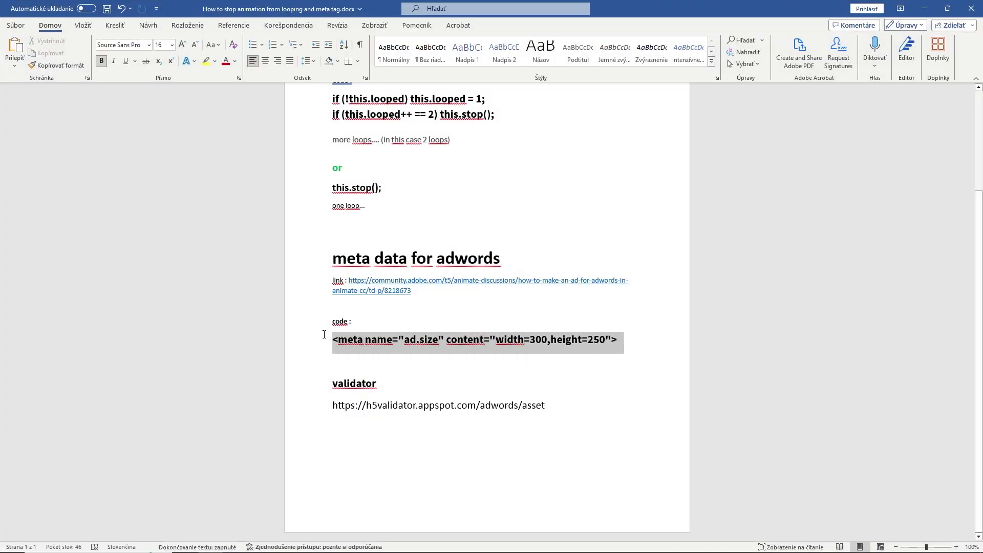
{"action": "left_click", "coordinate": [323, 338]}
{"action": "key", "text": "ctrl+c"}
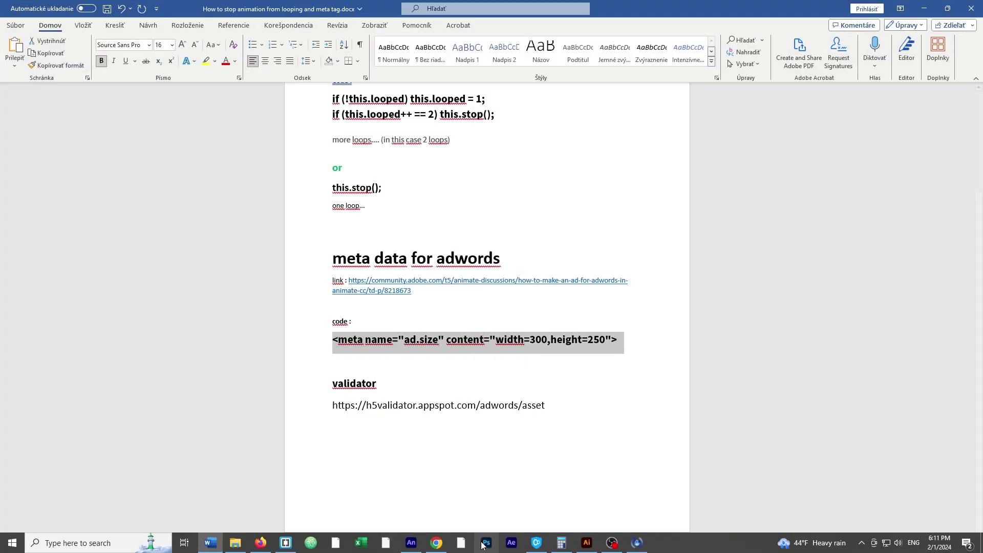
- Paste the meta tag after line 13 of index.html as width=336,height=280 and save
{"action": "left_click", "coordinate": [286, 543]}
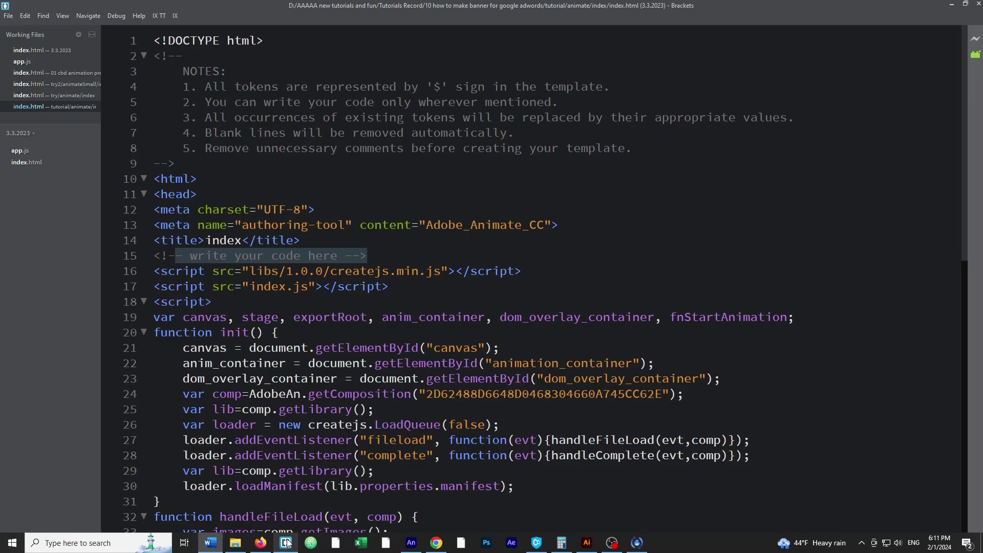
{"action": "left_click", "coordinate": [567, 225]}
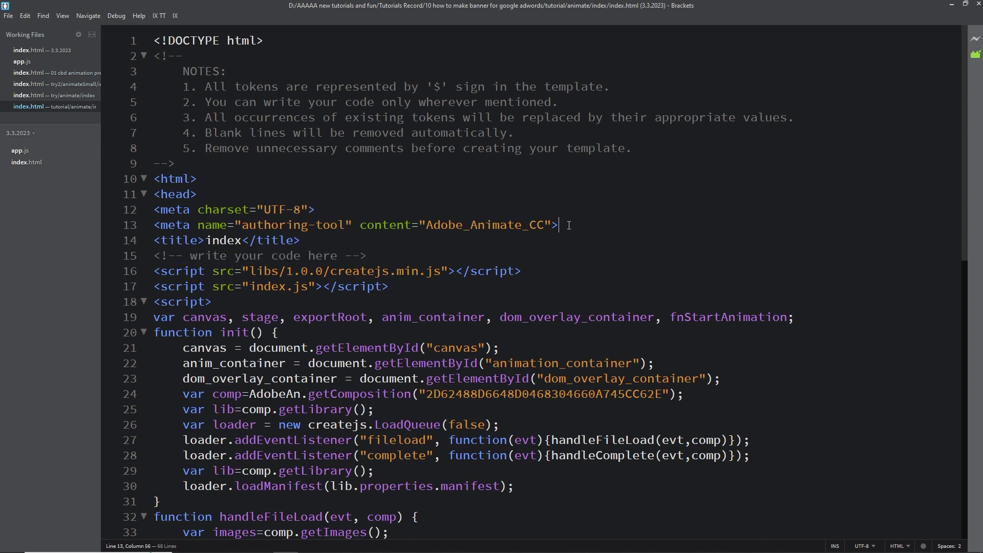
{"action": "key", "text": "Return"}
{"action": "key", "text": "ctrl+v"}
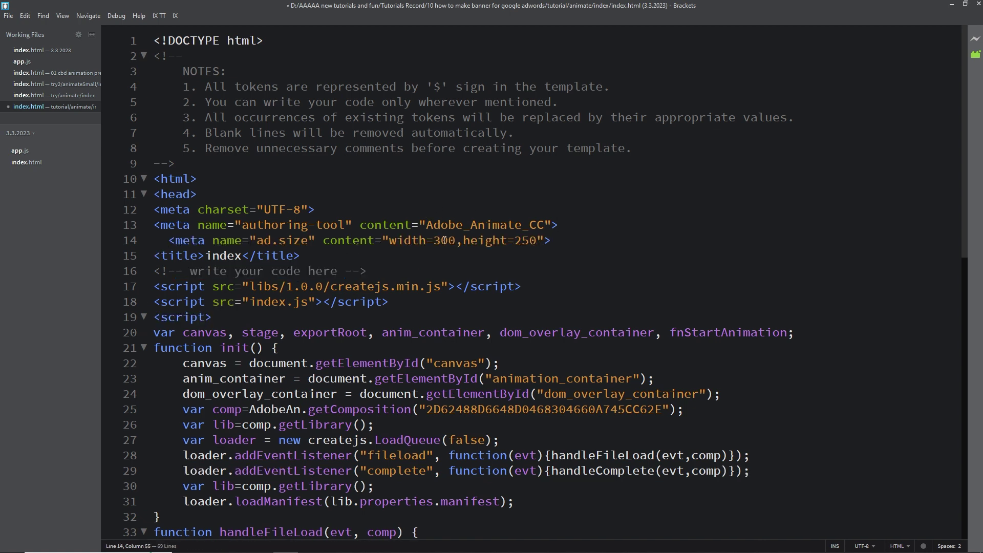
{"action": "left_click", "coordinate": [453, 239]}
{"action": "key", "text": "BackSpace"}
{"action": "key", "text": "BackSpace"}
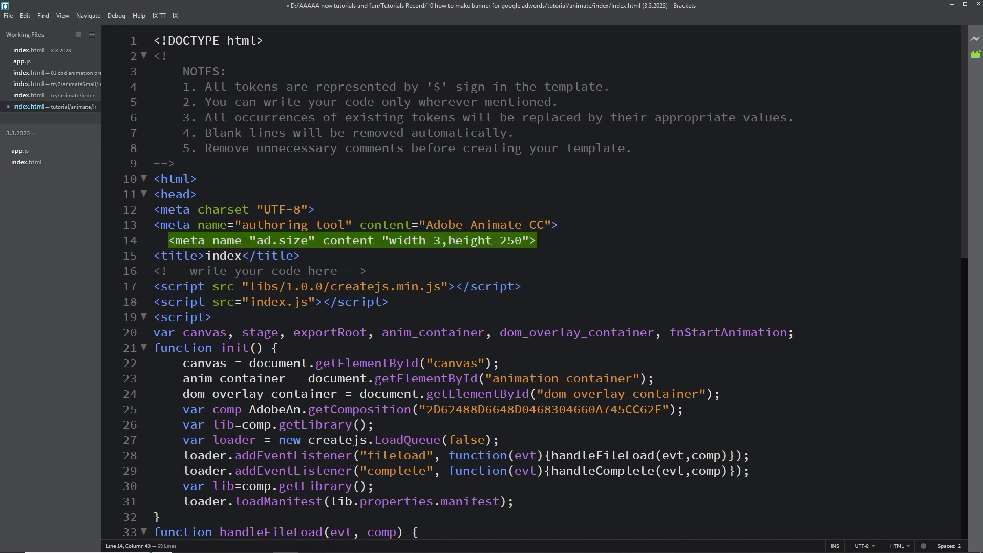
{"action": "type", "text": "36"}
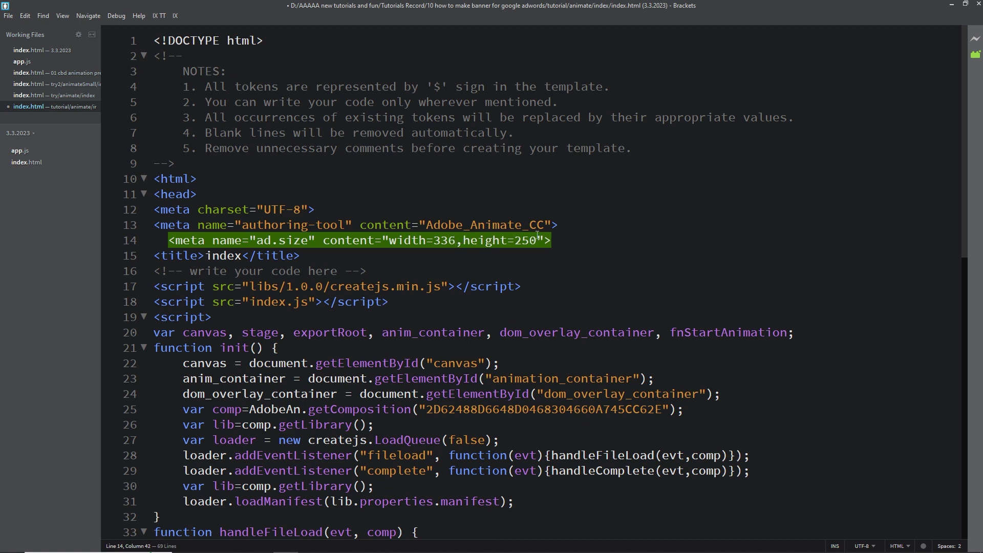
{"action": "key", "text": "BackSpace"}
{"action": "type", "text": "8"}
{"action": "key", "text": "ctrl+s"}
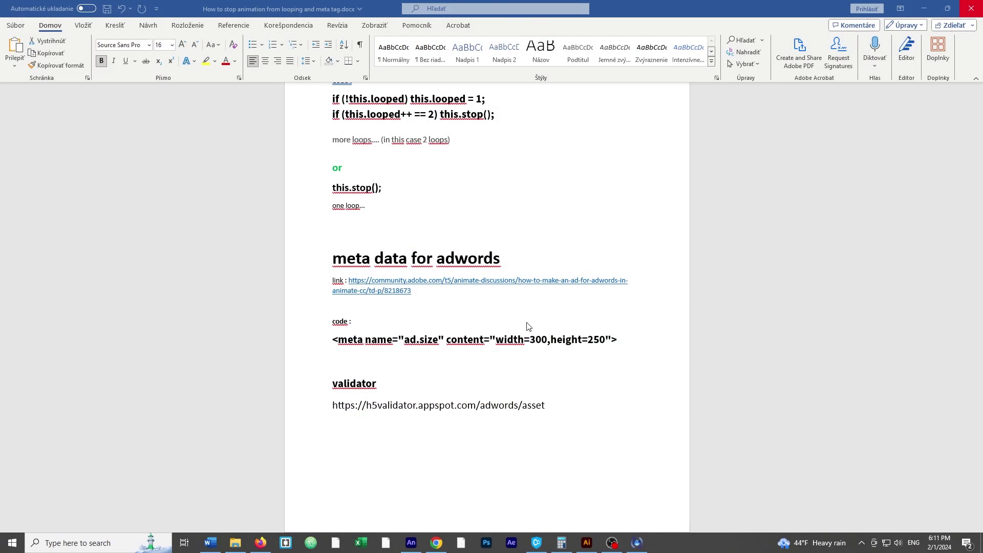
- Return to Adobe Animate and open File > Publish Settings
{"action": "left_click", "coordinate": [246, 545]}
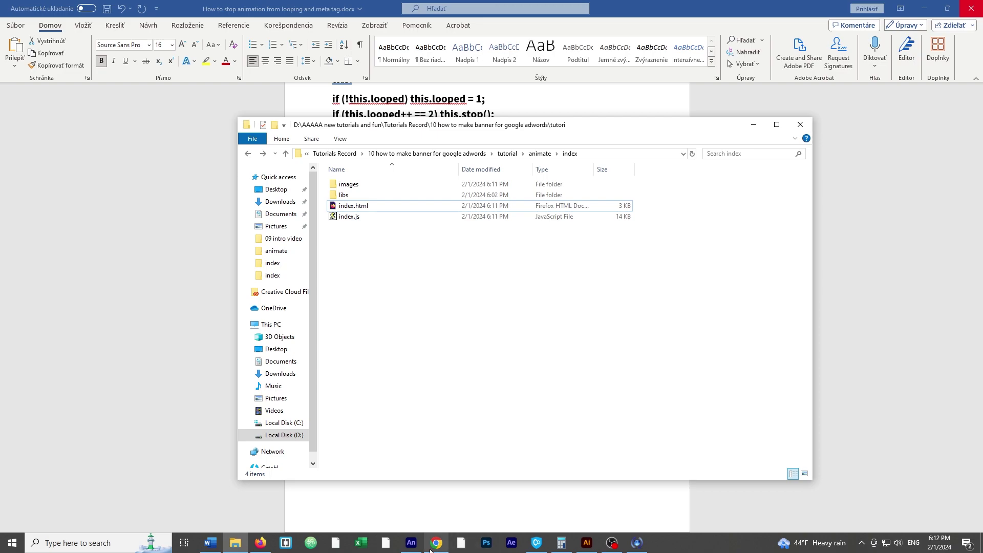
{"action": "left_click", "coordinate": [411, 544]}
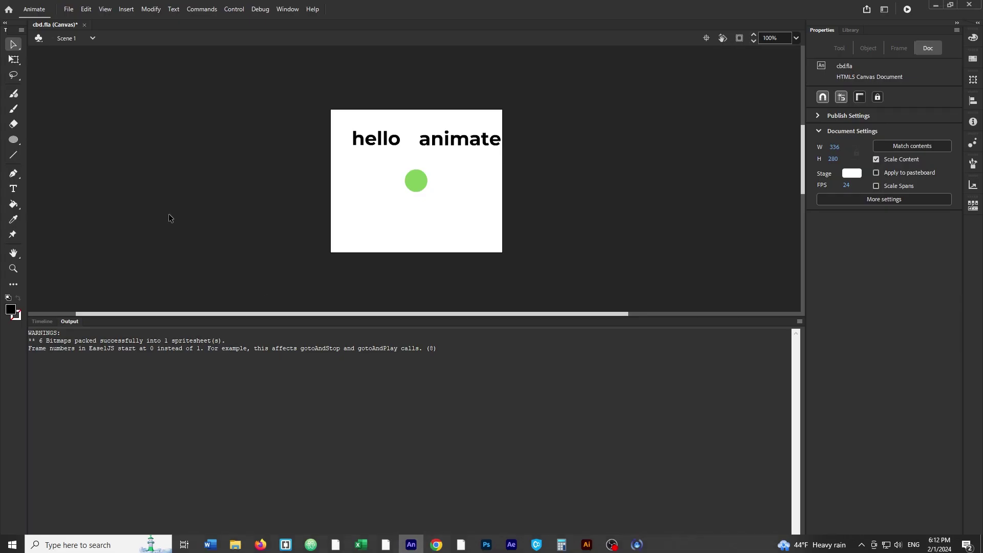
{"action": "left_click", "coordinate": [68, 9]}
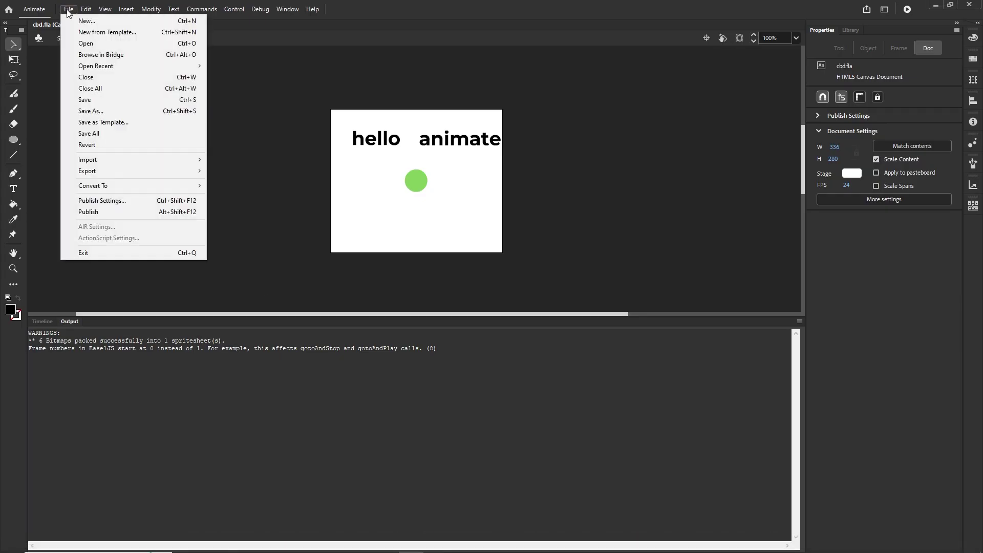
{"action": "left_click", "coordinate": [108, 199]}
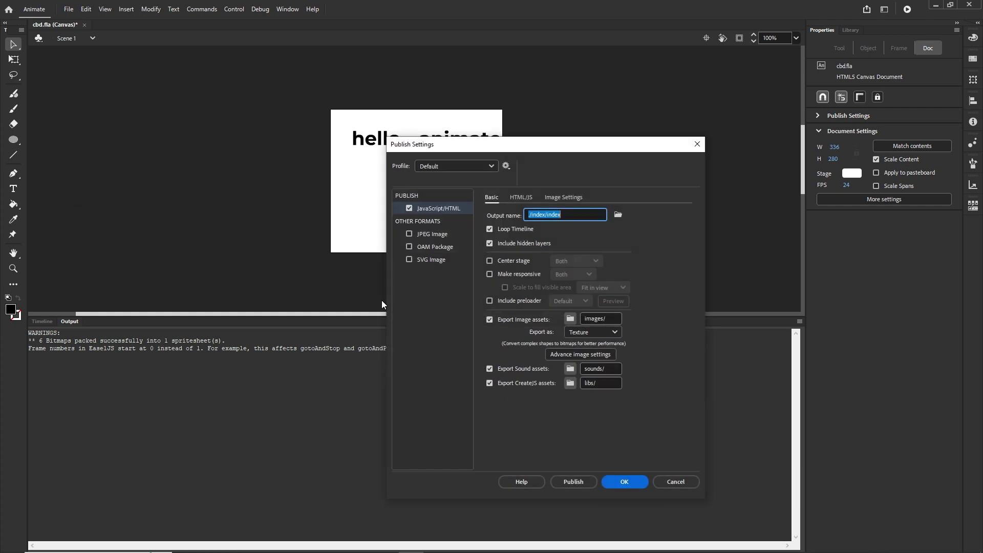
- Confirm 'Overwrite HTML file on publish' stays on in HTML/JS settings, then cancel
{"action": "left_click", "coordinate": [521, 198]}
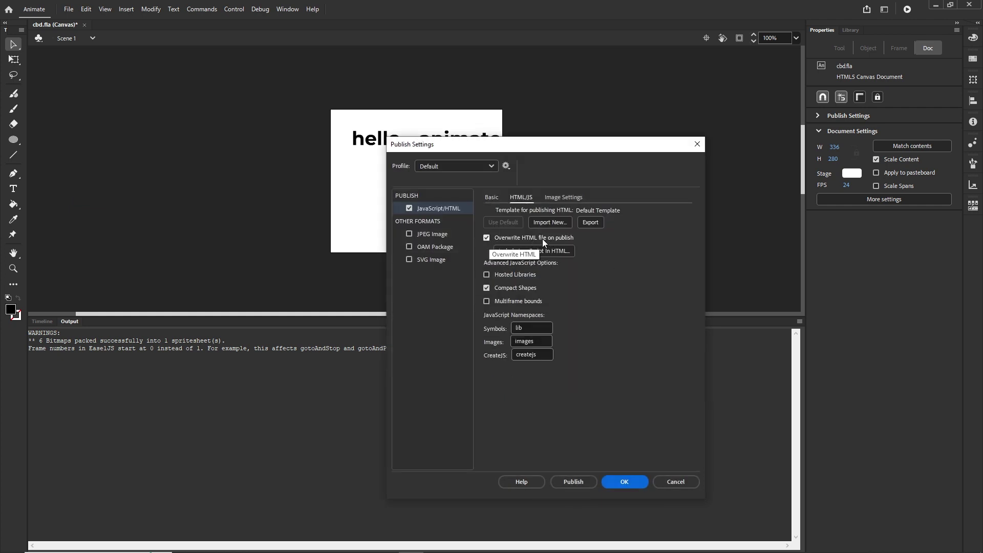
{"action": "left_click", "coordinate": [487, 238]}
{"action": "left_click", "coordinate": [487, 237]}
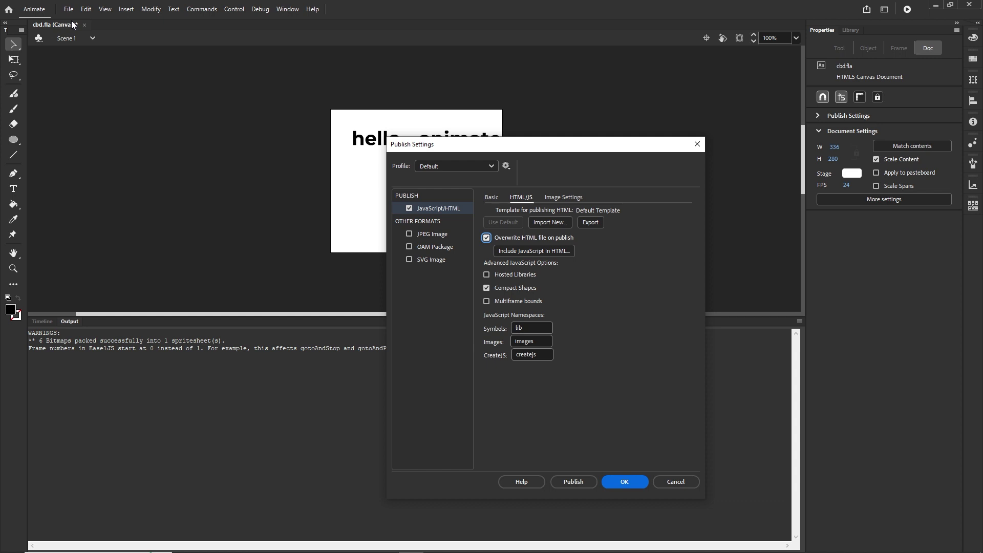
{"action": "left_click", "coordinate": [682, 483]}
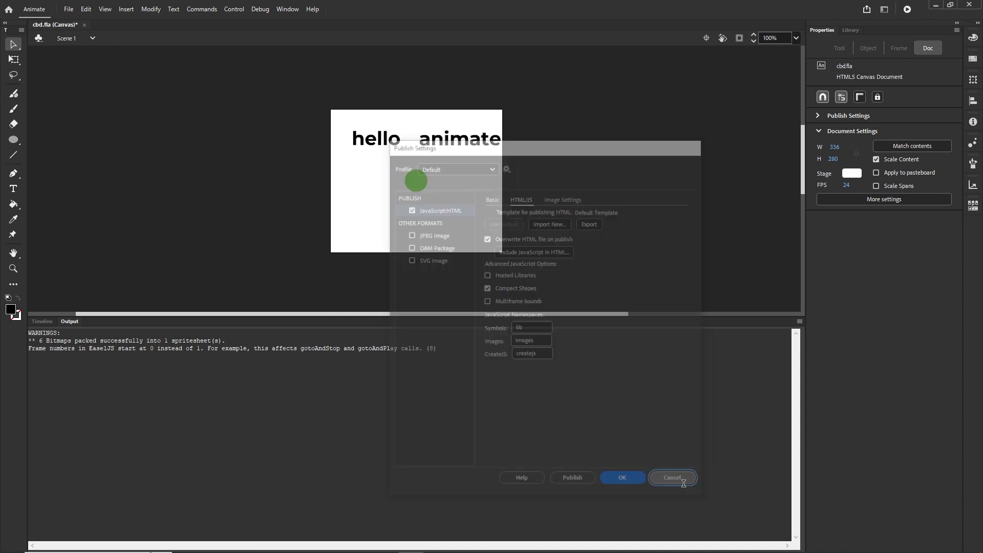
- Zip the index folder via Send to > Compressed (zipped) folder, keeping the name index.zip
{"action": "left_click", "coordinate": [235, 548]}
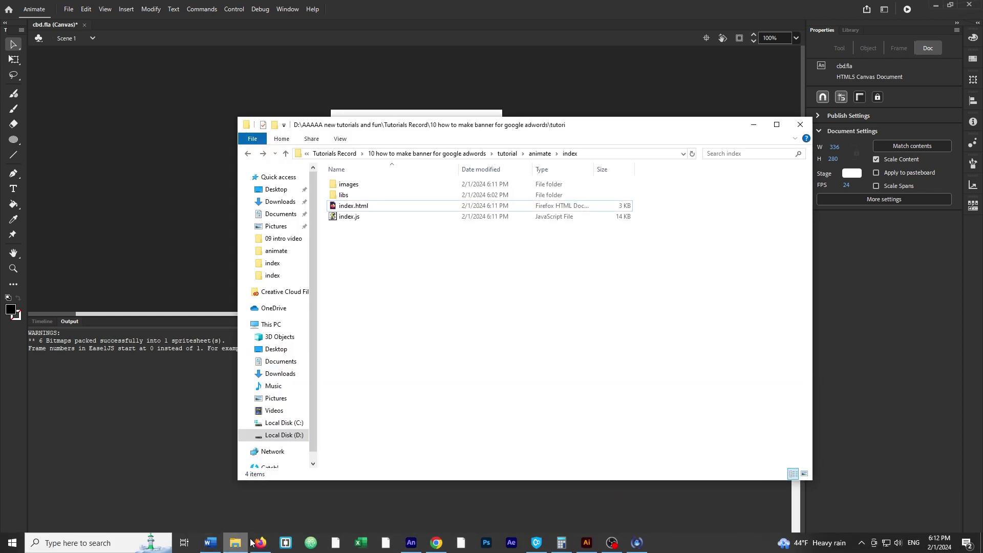
{"action": "left_click", "coordinate": [539, 153]}
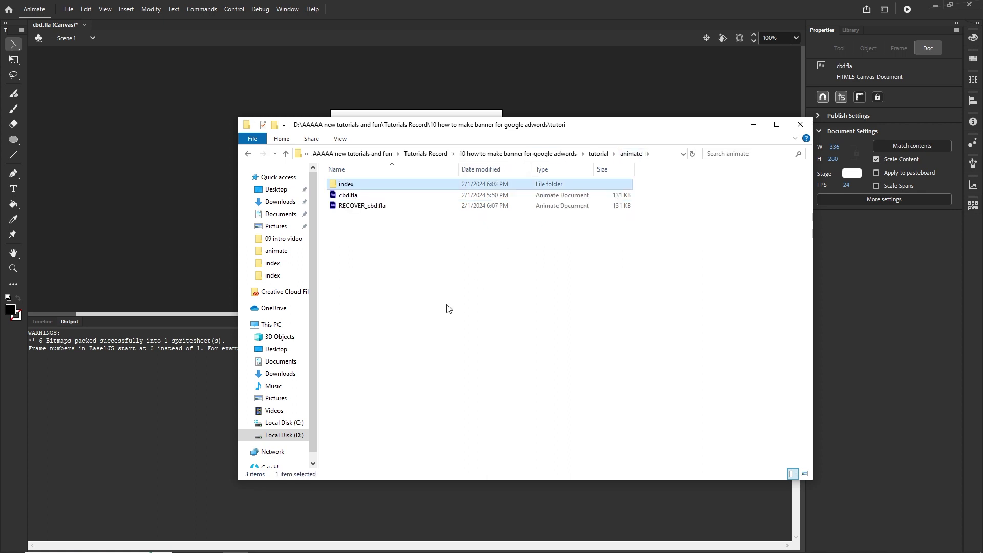
{"action": "left_click", "coordinate": [447, 307]}
{"action": "right_click", "coordinate": [342, 185]}
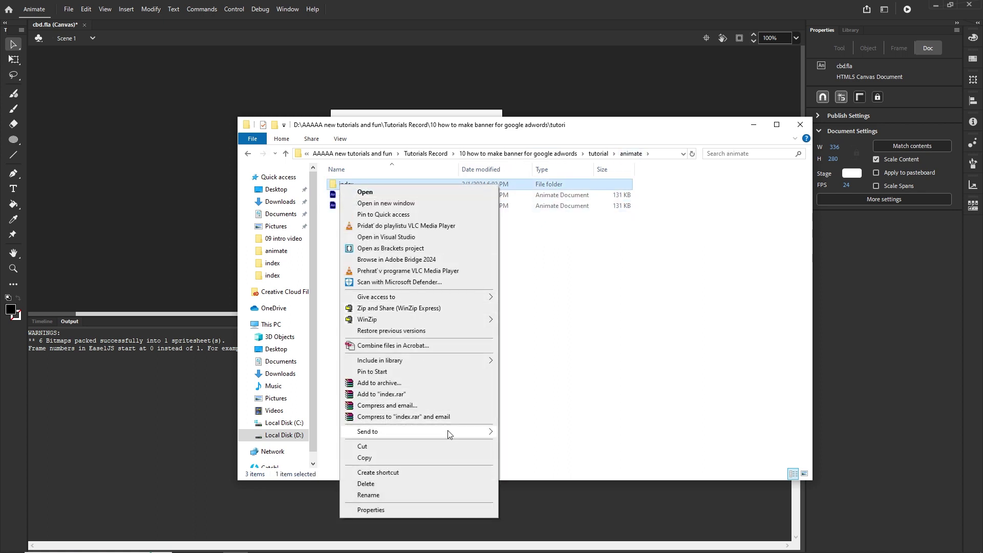
{"action": "mouse_move", "coordinate": [451, 432]}
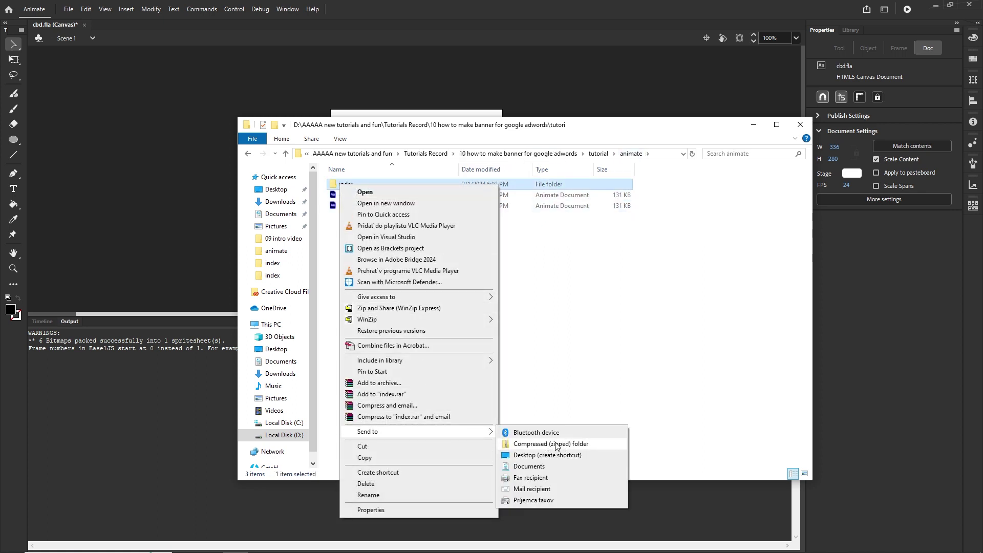
{"action": "left_click", "coordinate": [577, 449]}
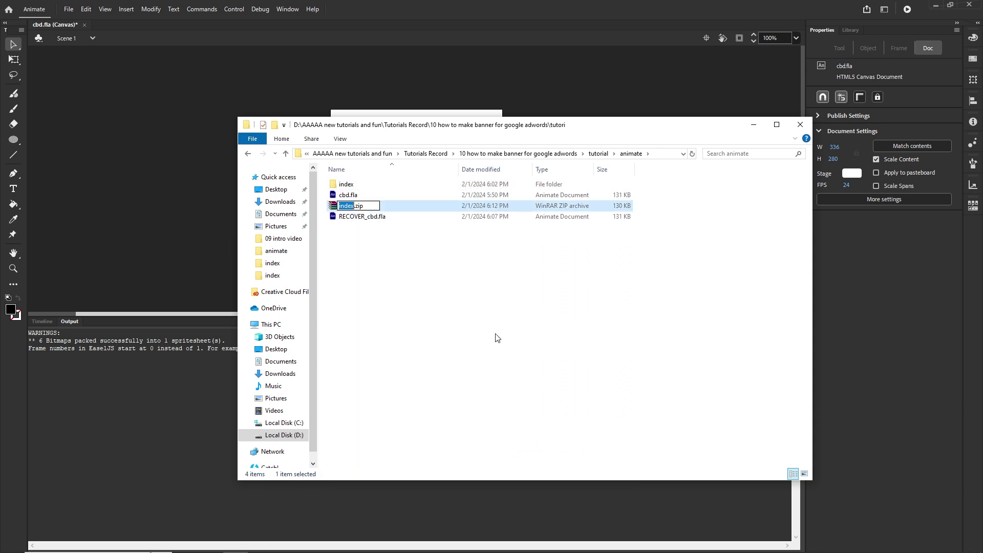
{"action": "left_click", "coordinate": [496, 338]}
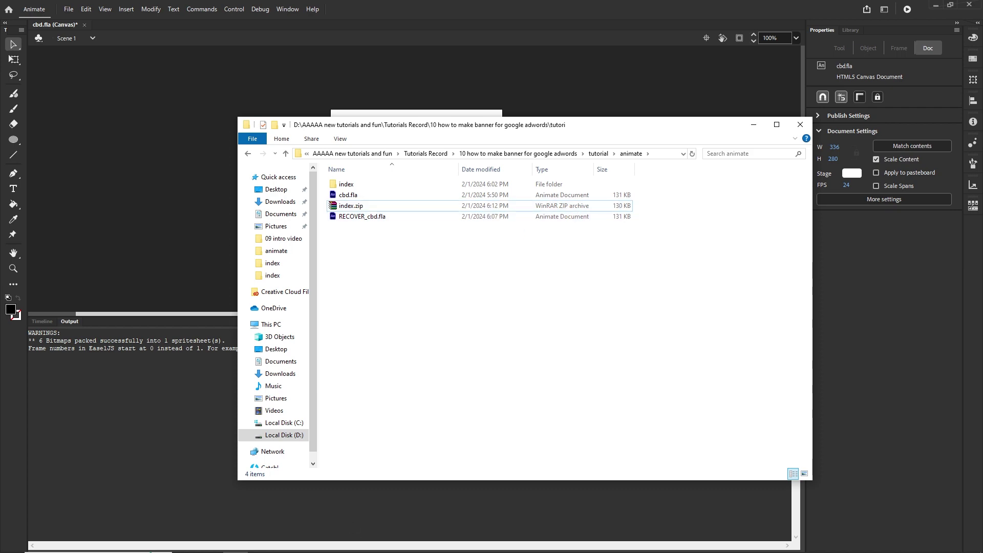
{"action": "mouse_move", "coordinate": [299, 547]}
{"action": "left_click", "coordinate": [436, 543]}
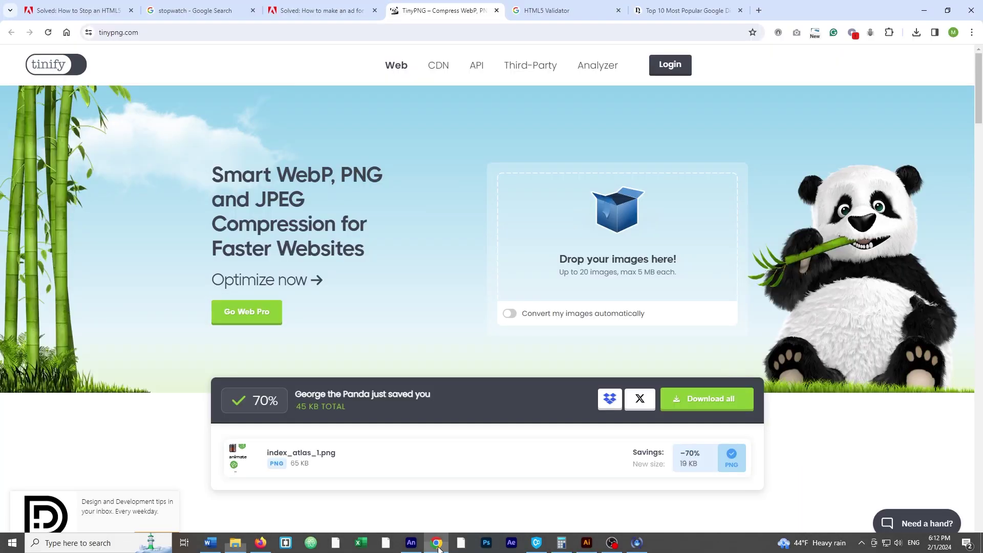
- Start a zip upload on the HTML5 Validator page
{"action": "scroll", "coordinate": [360, 366], "scroll_direction": "down", "scroll_amount": 7}
{"action": "scroll", "coordinate": [362, 367], "scroll_direction": "up", "scroll_amount": 7}
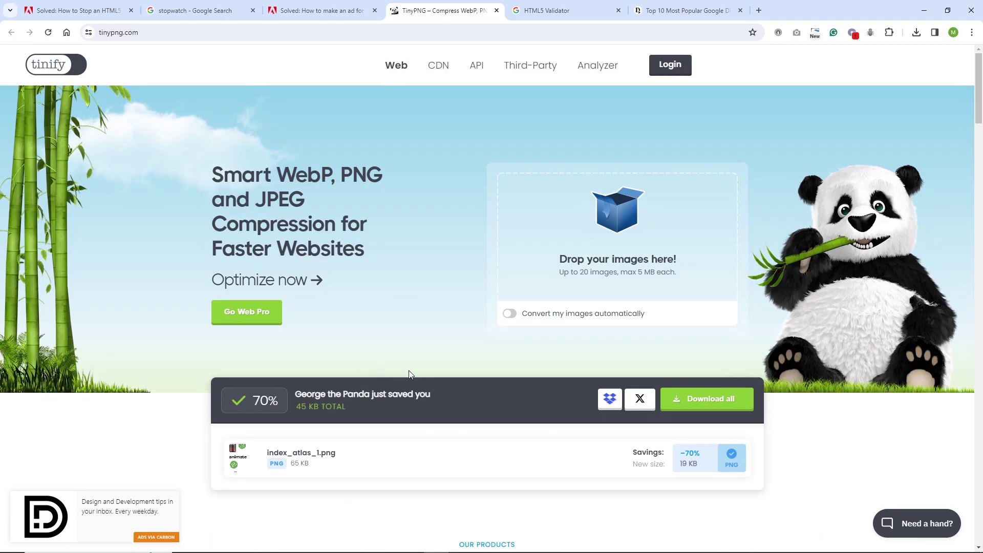
{"action": "left_click", "coordinate": [551, 12]}
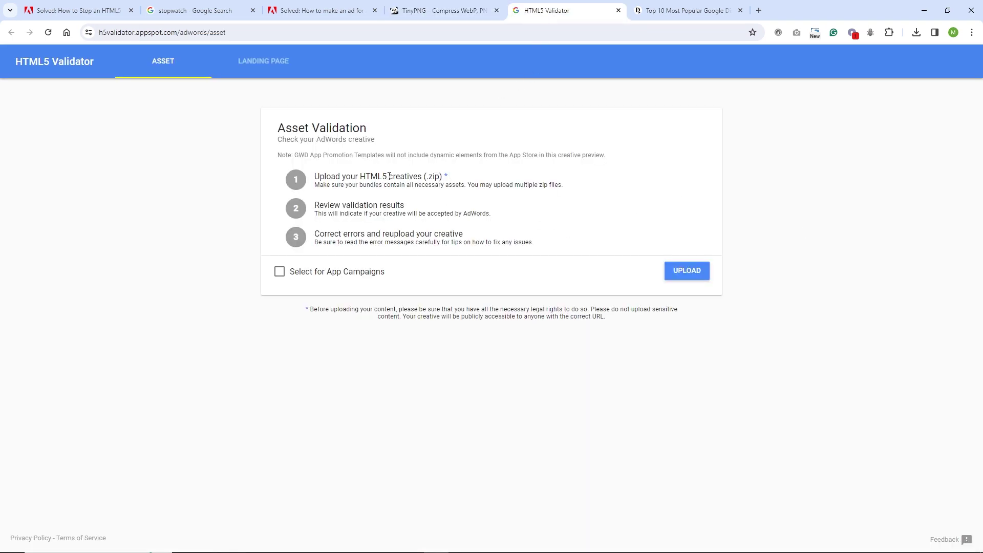
{"action": "left_click", "coordinate": [676, 277]}
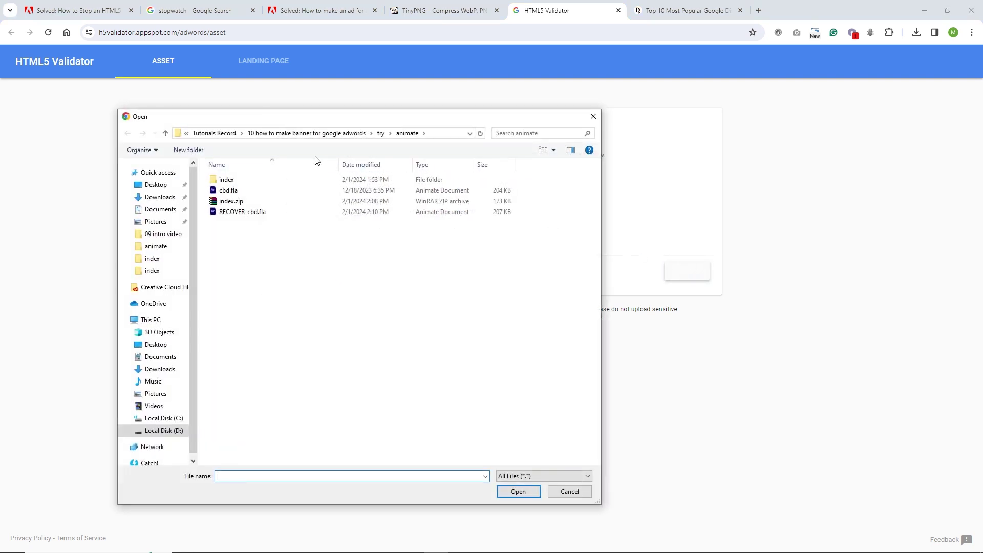
- Upload index.zip from tutorial > animate and review the all-passing checks
{"action": "left_click", "coordinate": [313, 133]}
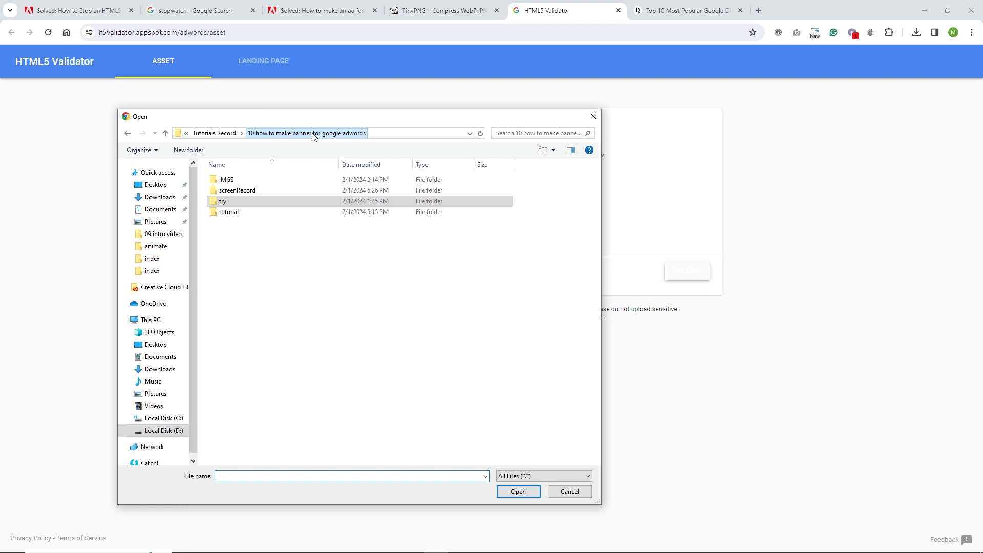
{"action": "double_click", "coordinate": [243, 212]}
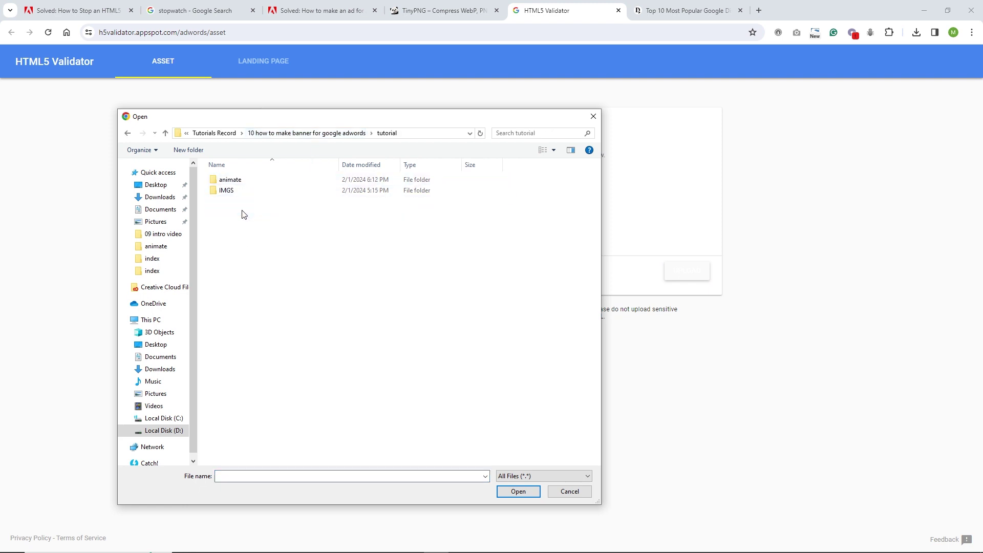
{"action": "double_click", "coordinate": [234, 181]}
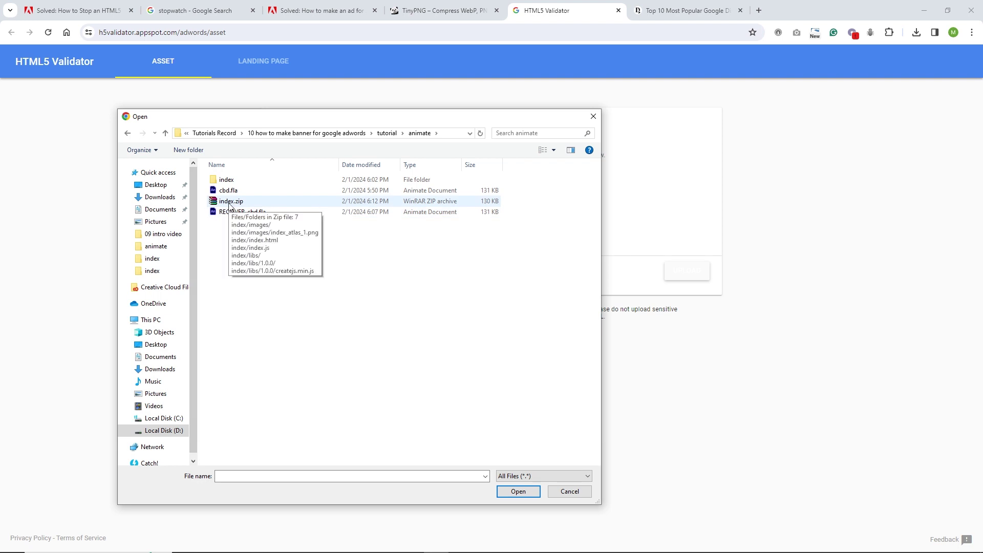
{"action": "double_click", "coordinate": [230, 202]}
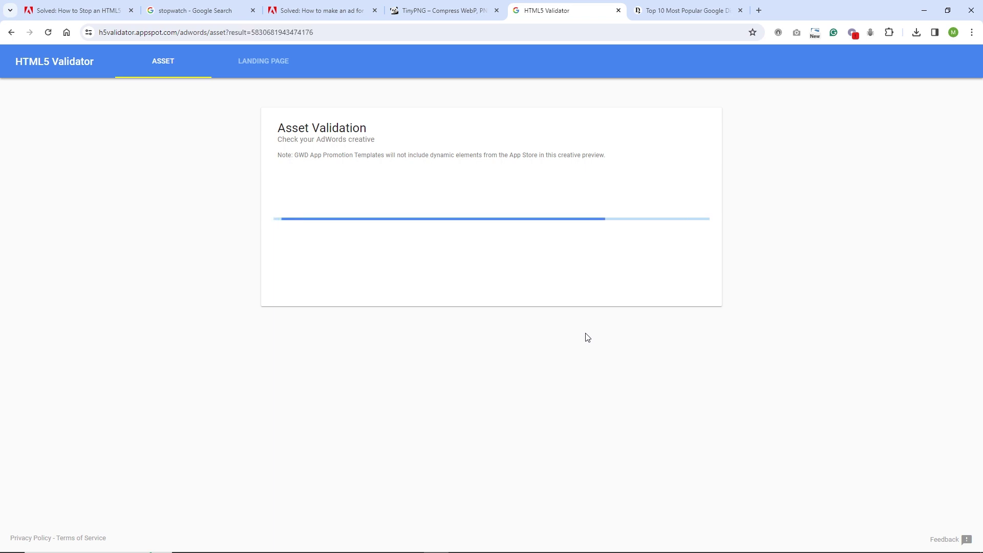
{"action": "scroll", "coordinate": [587, 337], "scroll_direction": "down", "scroll_amount": 4}
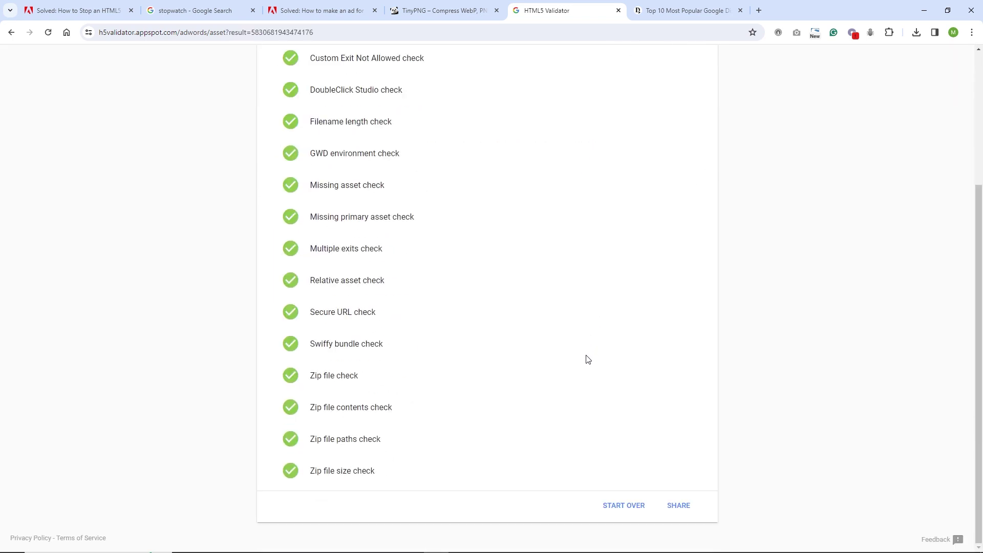
{"action": "scroll", "coordinate": [522, 329], "scroll_direction": "up", "scroll_amount": 4}
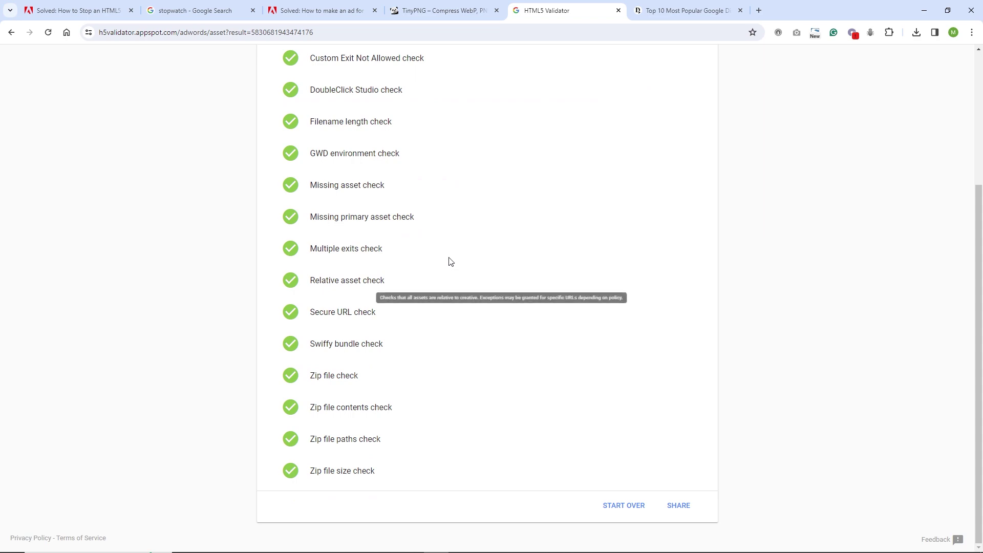
{"action": "scroll", "coordinate": [476, 220], "scroll_direction": "up", "scroll_amount": 4}
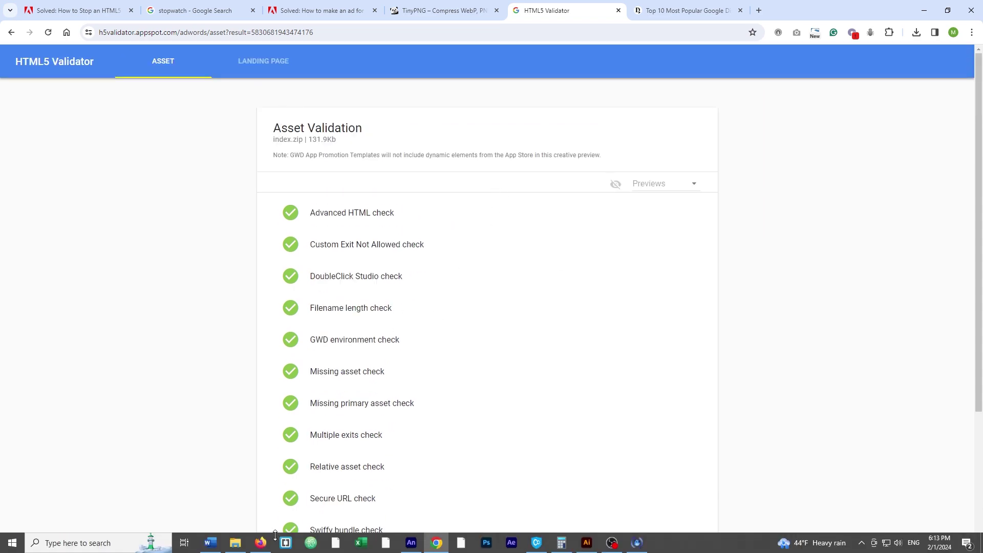
- Reset the validator with START OVER and delete the old index.zip from the animate folder
{"action": "left_click", "coordinate": [235, 543]}
{"action": "left_click", "coordinate": [753, 125]}
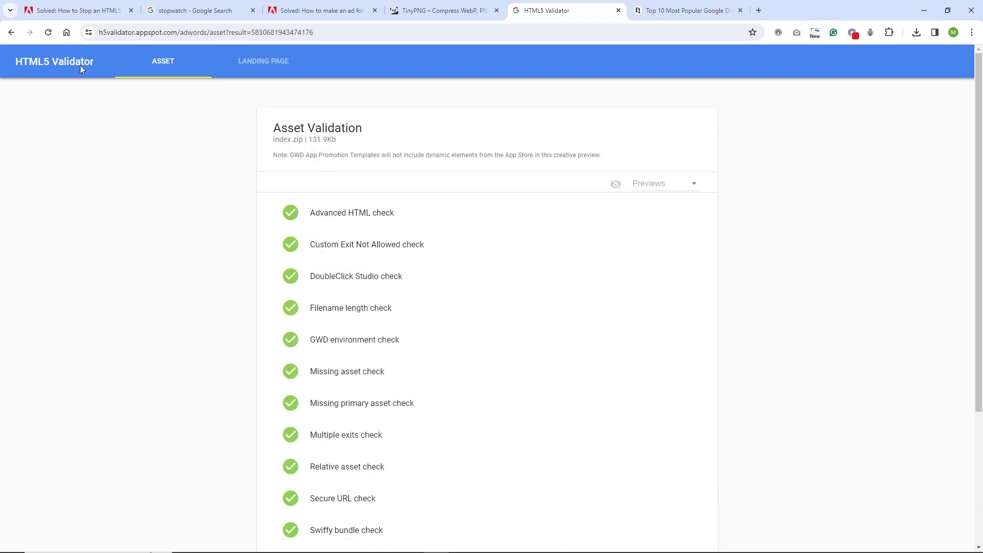
{"action": "left_click", "coordinate": [10, 33]}
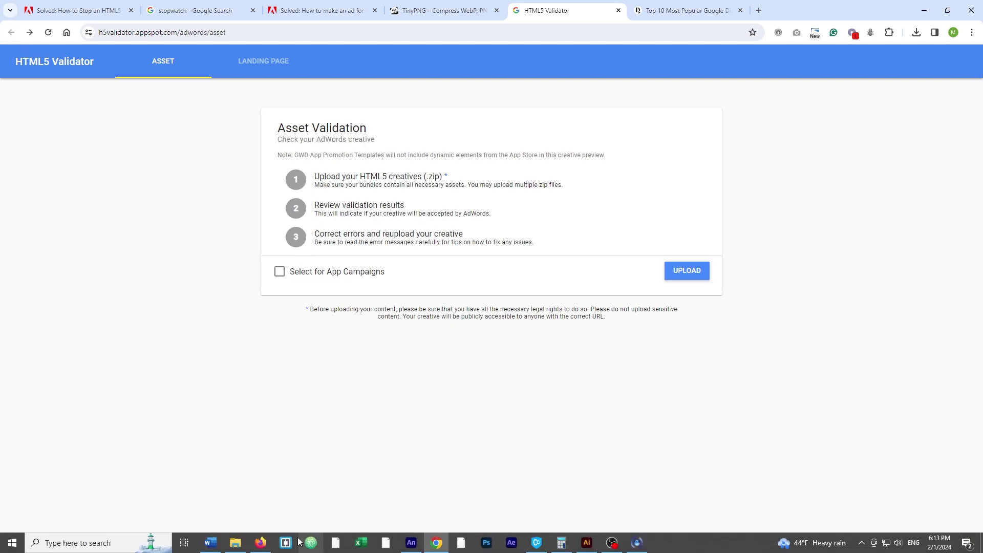
{"action": "left_click", "coordinate": [235, 543]}
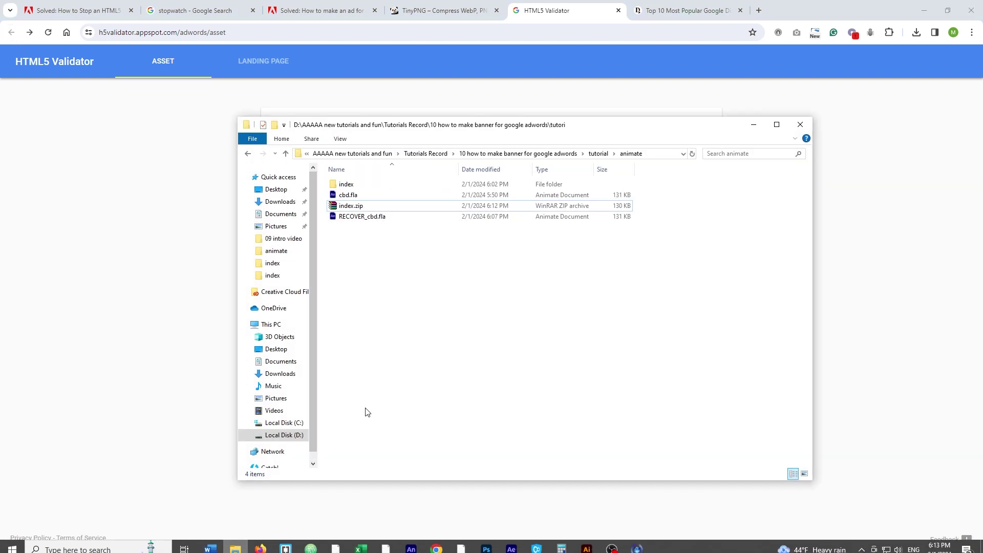
{"action": "left_click", "coordinate": [351, 206]}
{"action": "key", "text": "Delete"}
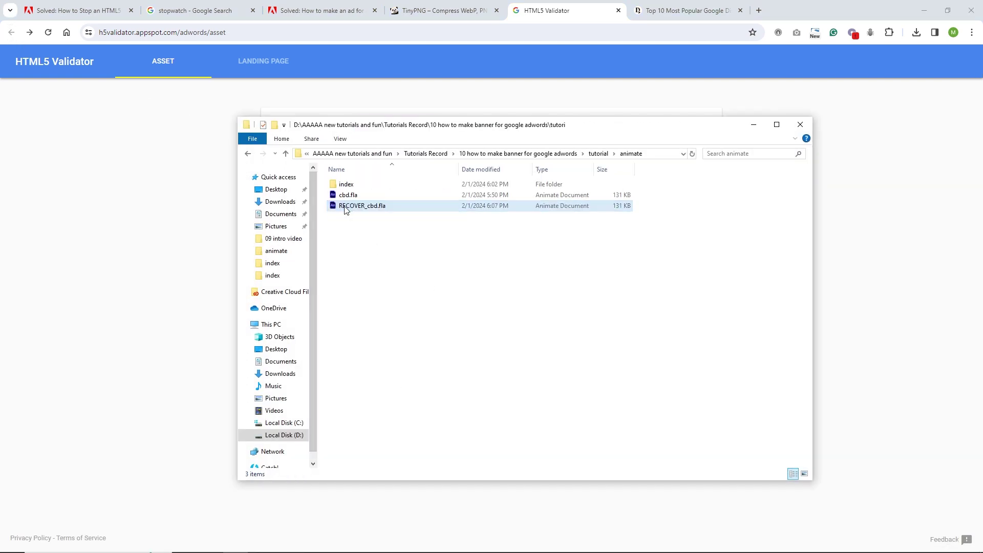
- Open index.html from the index folder with Brackets
{"action": "double_click", "coordinate": [359, 185]}
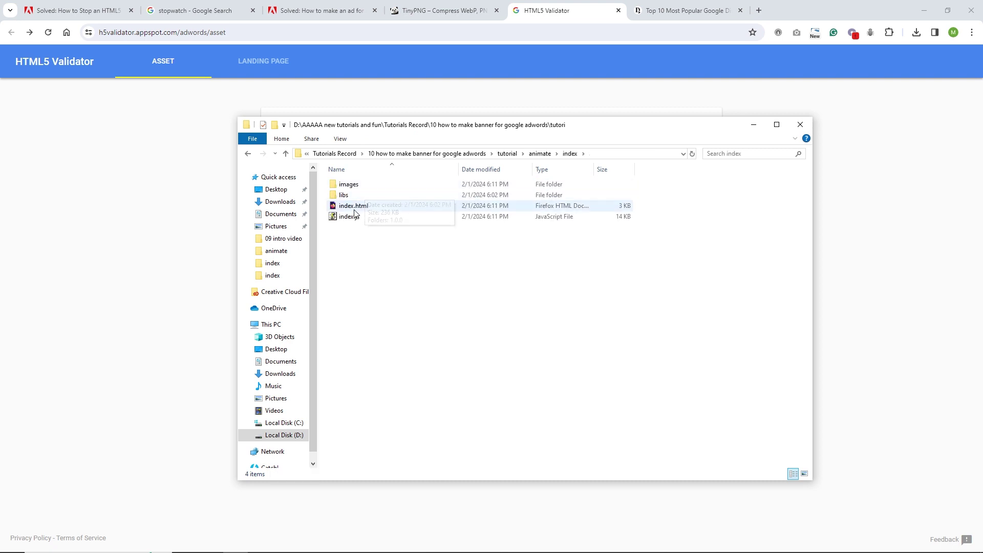
{"action": "left_click", "coordinate": [354, 208]}
{"action": "right_click", "coordinate": [354, 208]}
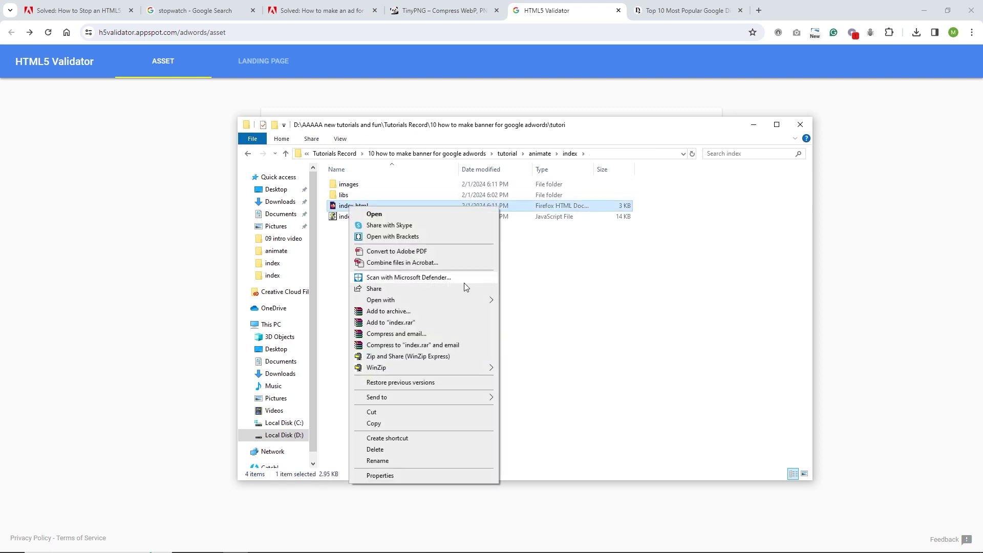
{"action": "left_click", "coordinate": [392, 236]}
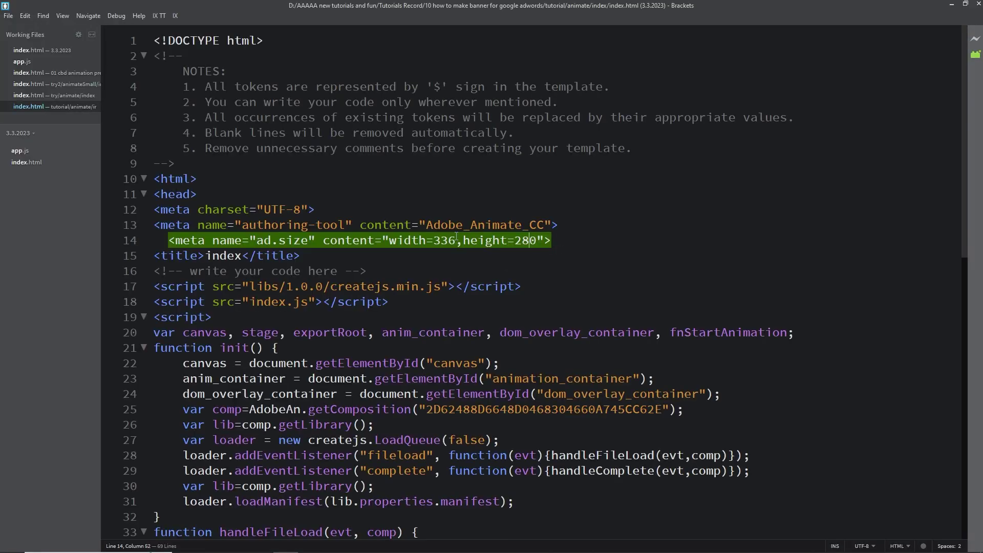
- Delete the ad.size meta tag on line 14 of index.html
{"action": "left_click_drag", "start_coordinate": [561, 236], "coordinate": [168, 241]}
{"action": "key", "text": "BackSpace"}
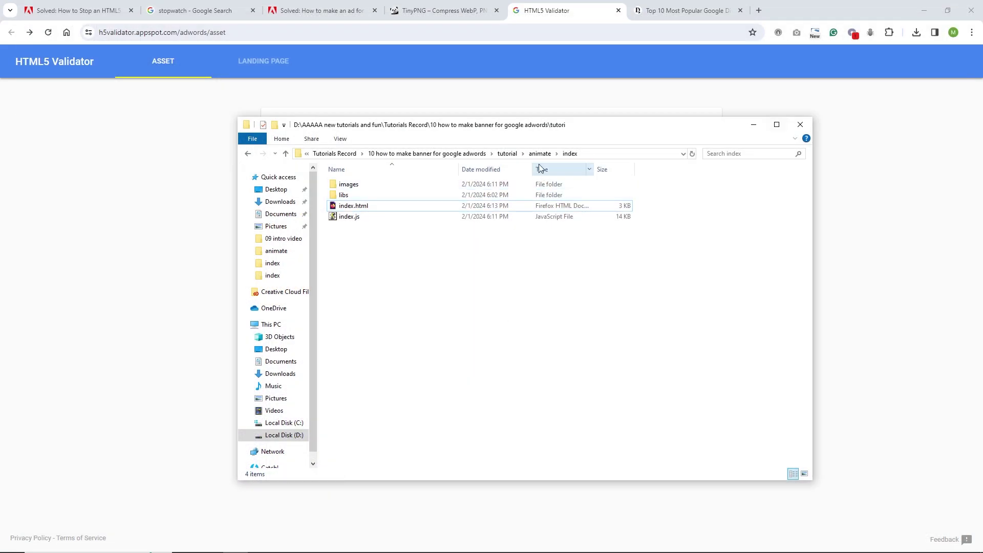
{"action": "left_click", "coordinate": [540, 154]}
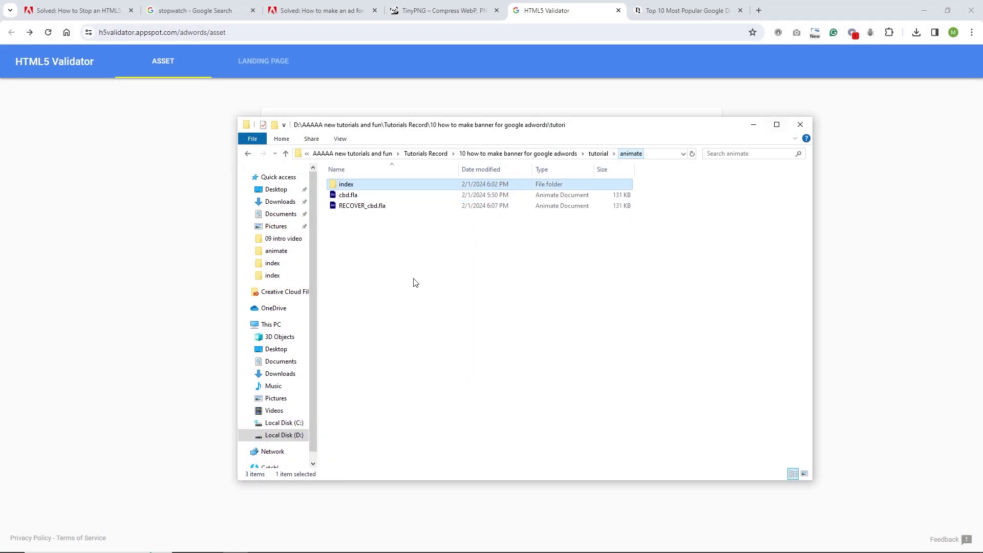
- Zip the edited index folder into a new index.zip via Send to > Compressed (zipped) folder
{"action": "left_click", "coordinate": [353, 185]}
{"action": "right_click", "coordinate": [344, 186]}
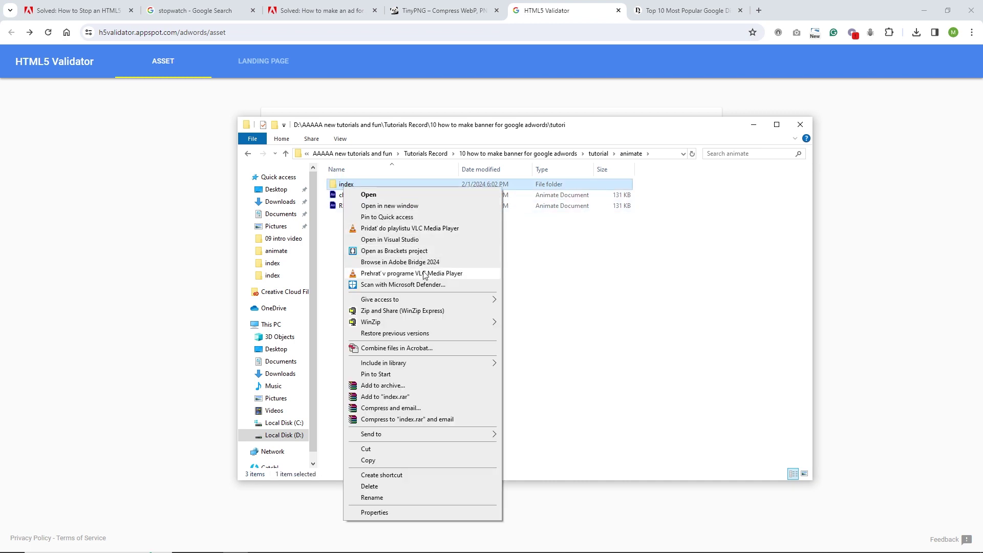
{"action": "mouse_move", "coordinate": [490, 434]}
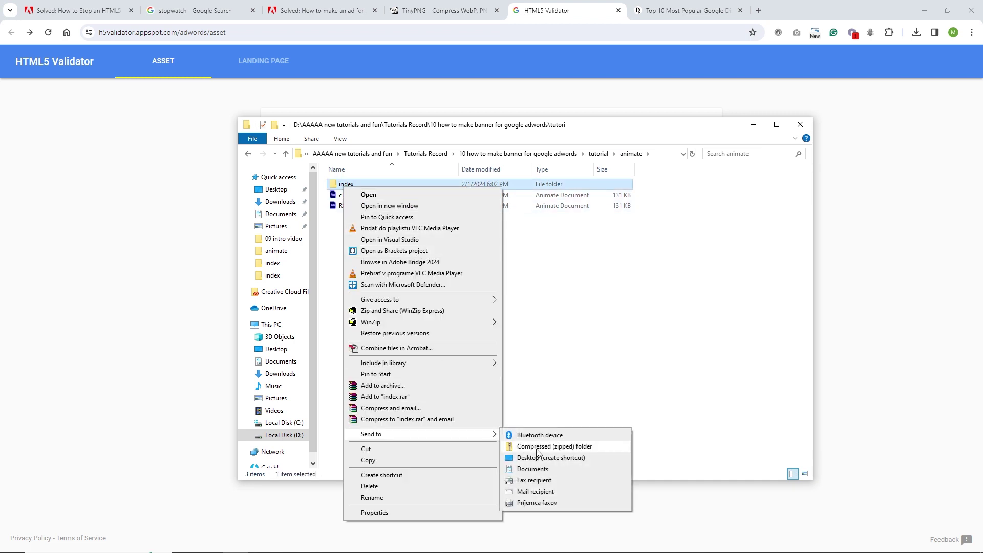
{"action": "left_click", "coordinate": [537, 449]}
{"action": "left_click", "coordinate": [450, 330]}
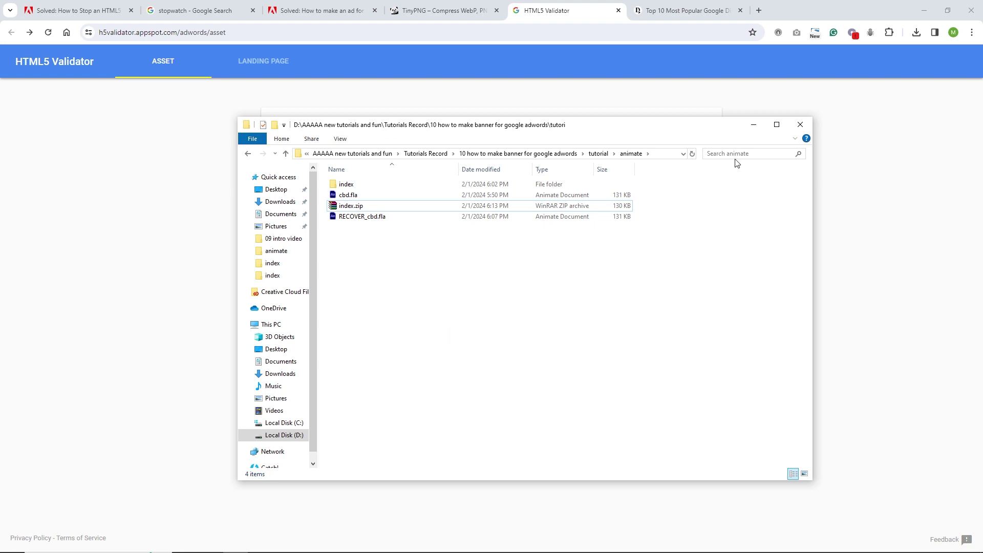
{"action": "left_click", "coordinate": [666, 102]}
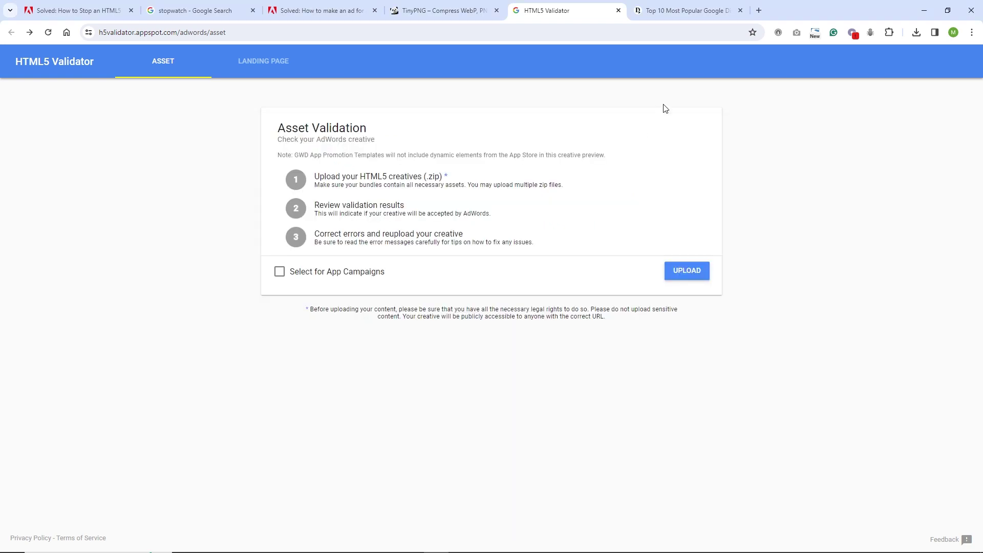
- Upload the new index.zip, note the failed Missing primary asset check, and return to Animate
{"action": "left_click", "coordinate": [687, 275]}
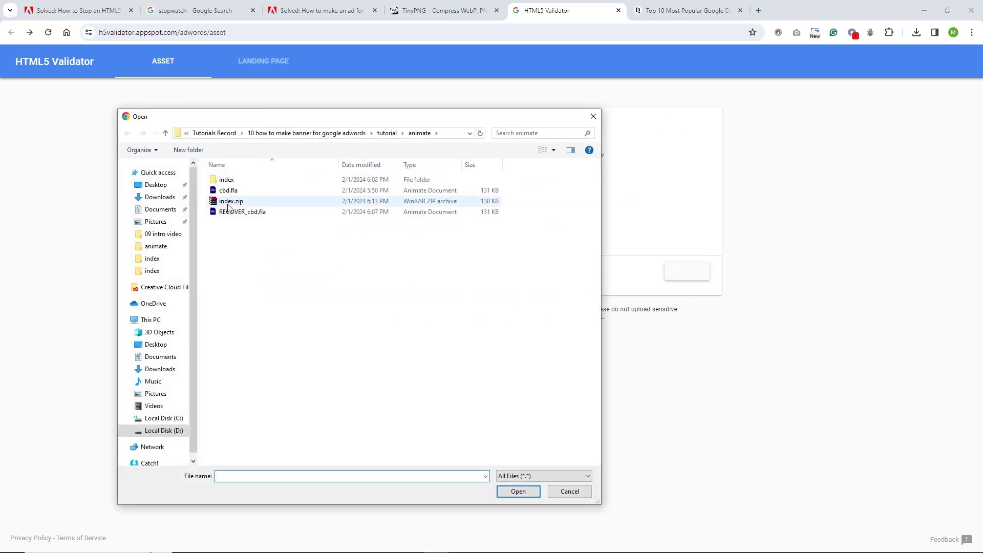
{"action": "left_click", "coordinate": [228, 204]}
{"action": "double_click", "coordinate": [228, 205]}
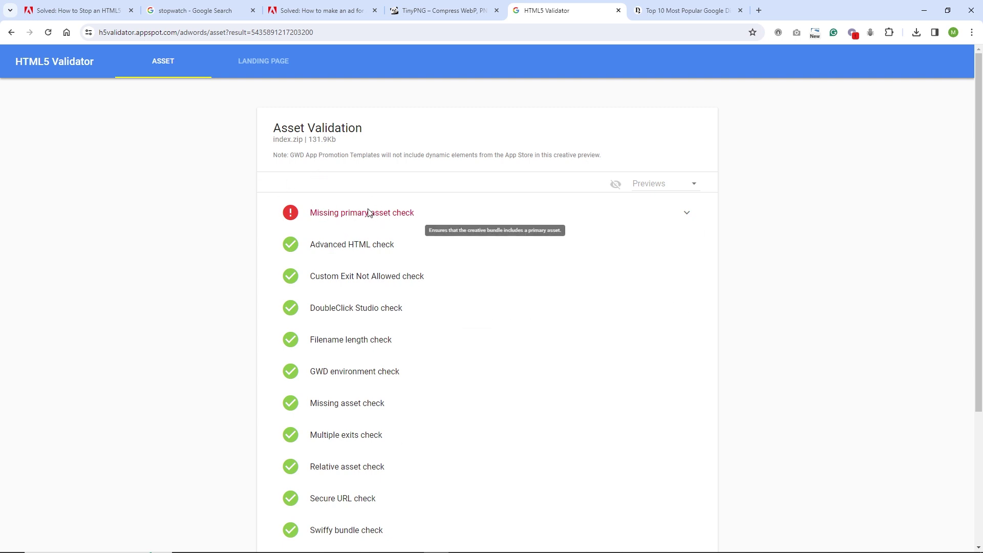
{"action": "mouse_move", "coordinate": [386, 220]}
{"action": "mouse_move", "coordinate": [318, 551]}
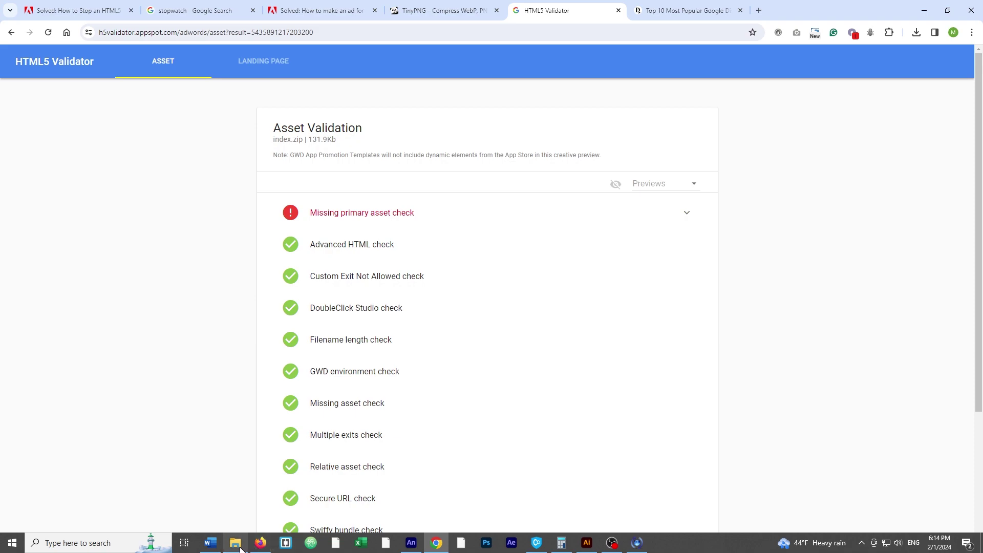
{"action": "left_click", "coordinate": [411, 544]}
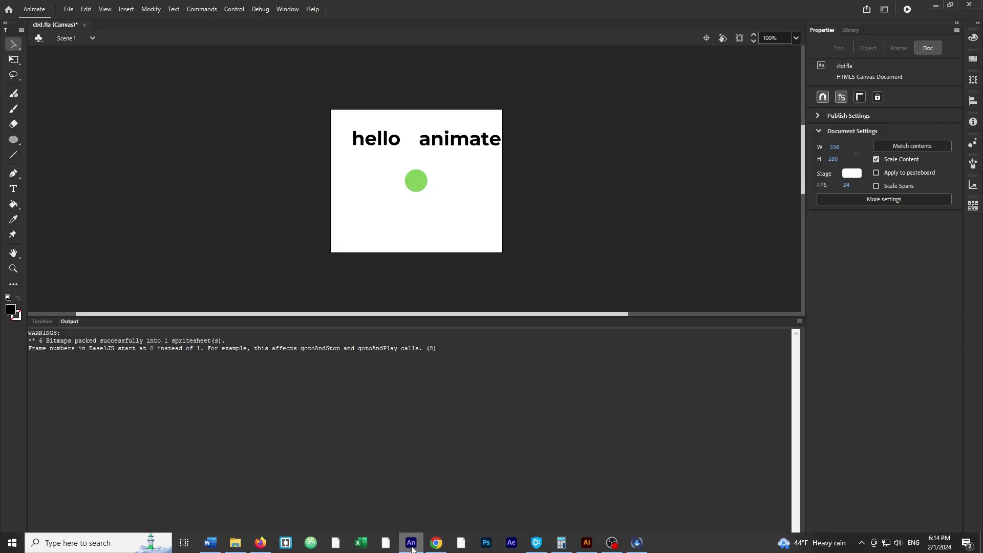